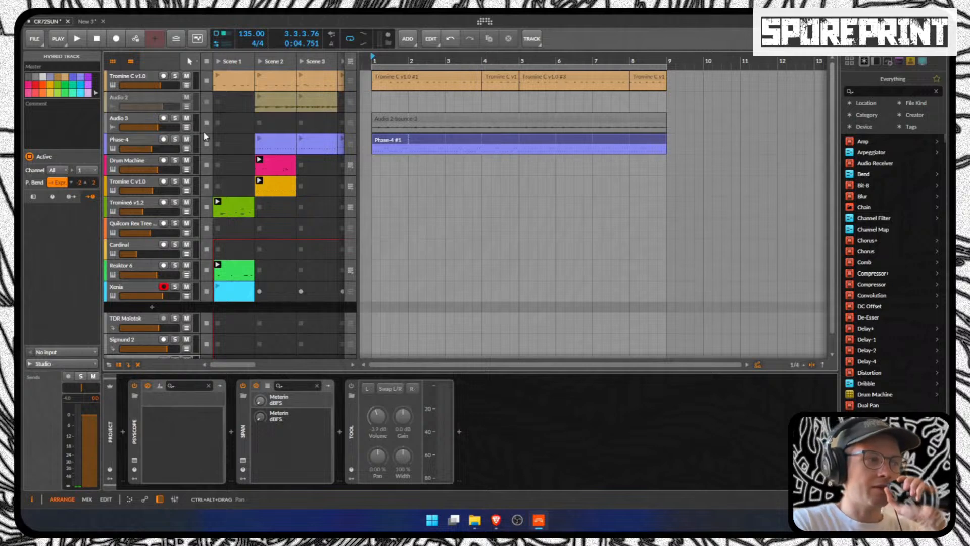
# Step: Select the first Tromine C v1.0 track, start playback and raise the project tempo to 140 BPM
pyautogui.click(131, 76)
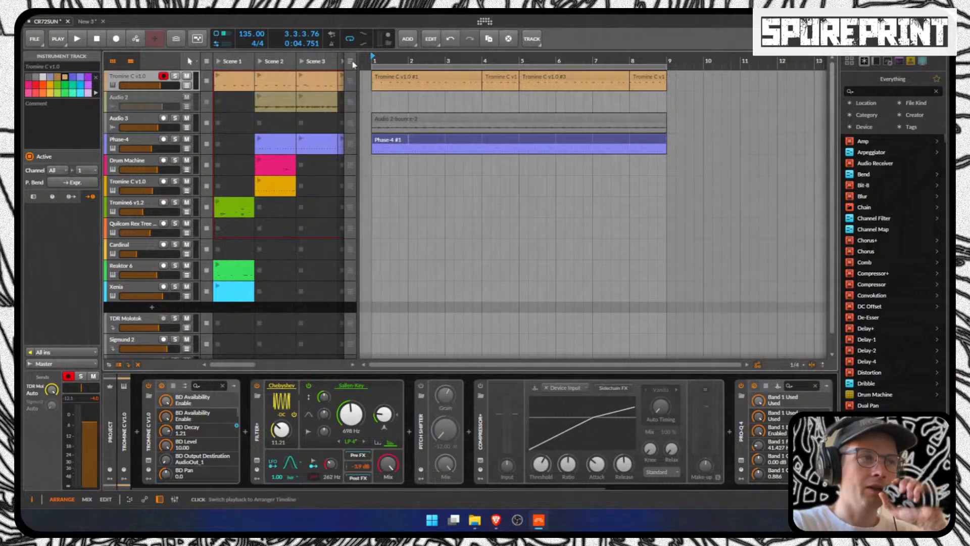
pyautogui.press('space')
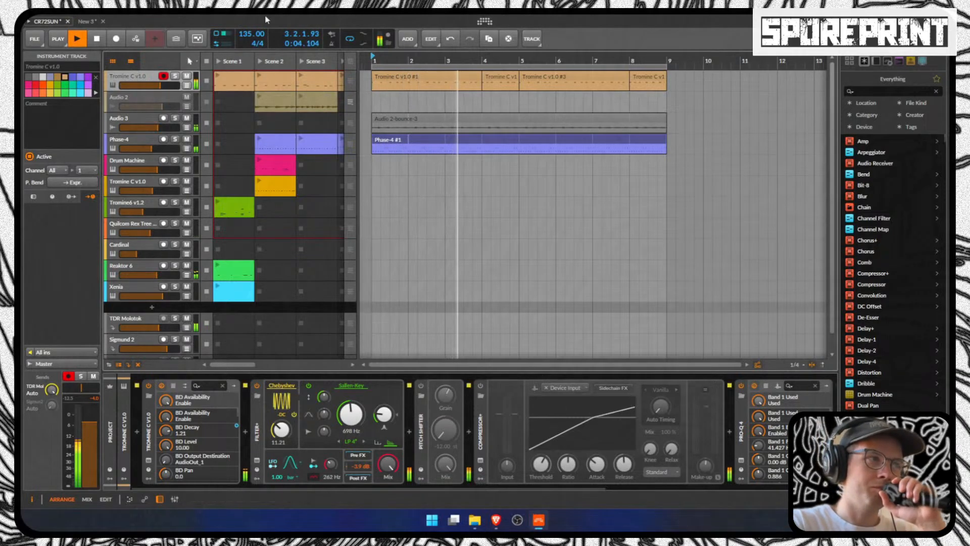
pyautogui.scroll(4, 251, 33)
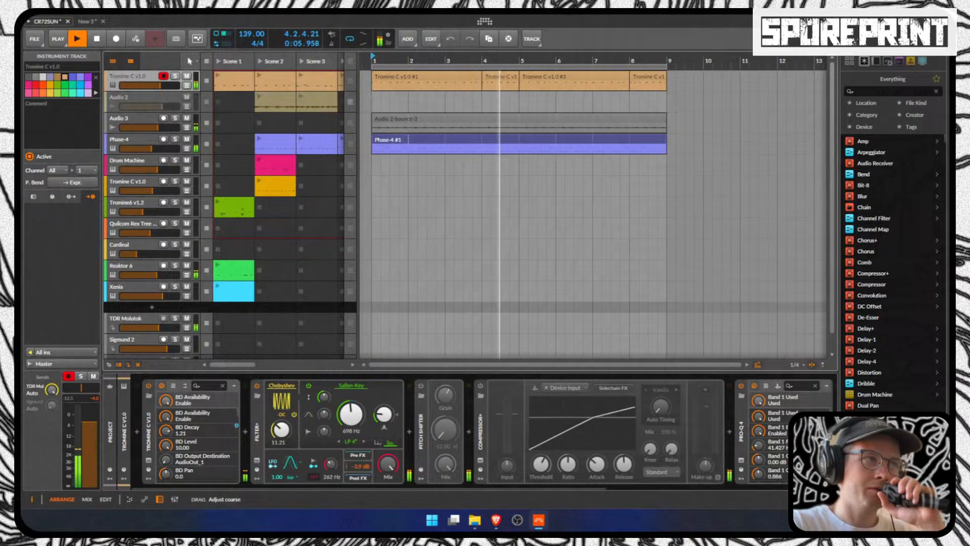
pyautogui.scroll(1, 255, 38)
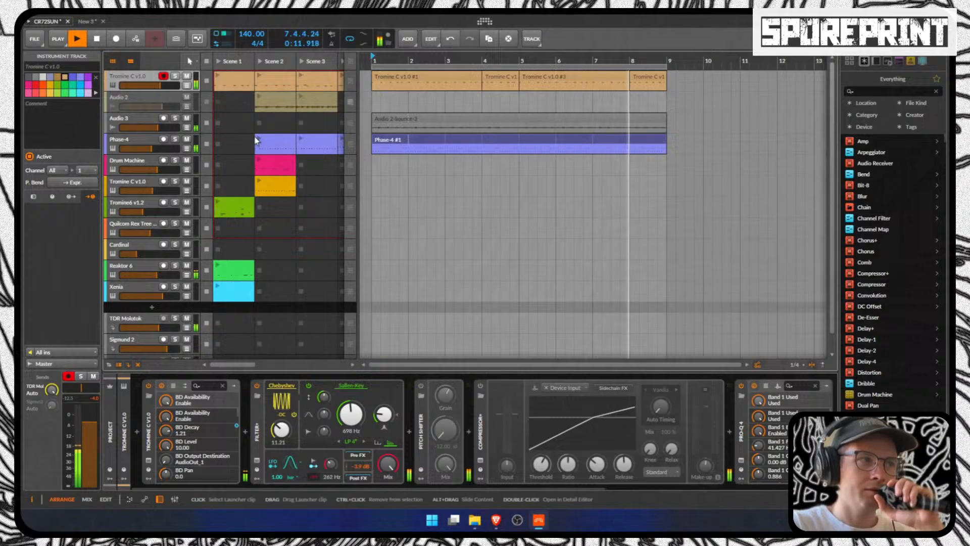
# Step: Launch the Scene 2 clips on Drum Machine and the lower Tromine C v1.0, and the Scene 1 clips on Tromine6 and Reaktor 6
pyautogui.click(260, 161)
pyautogui.click(219, 205)
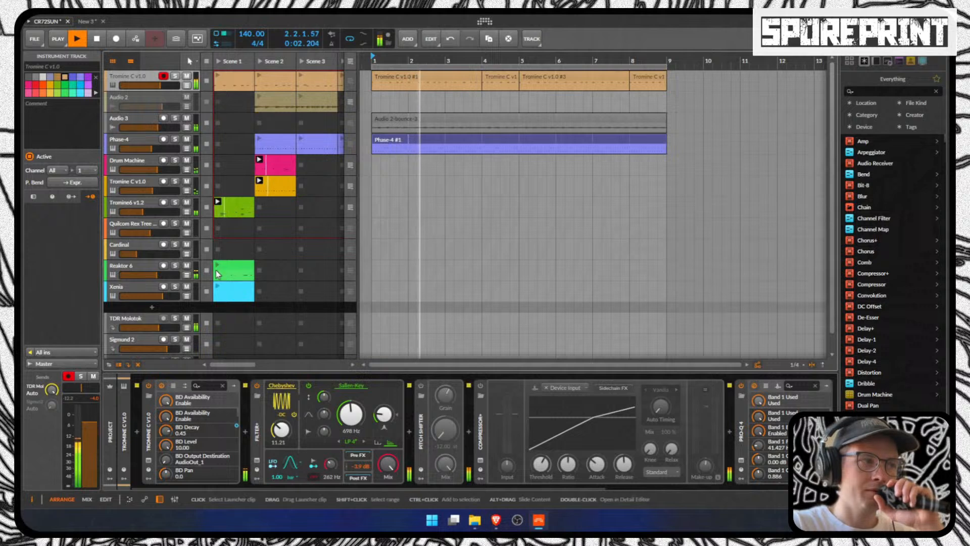
pyautogui.click(217, 273)
pyautogui.scroll(-1, 217, 272)
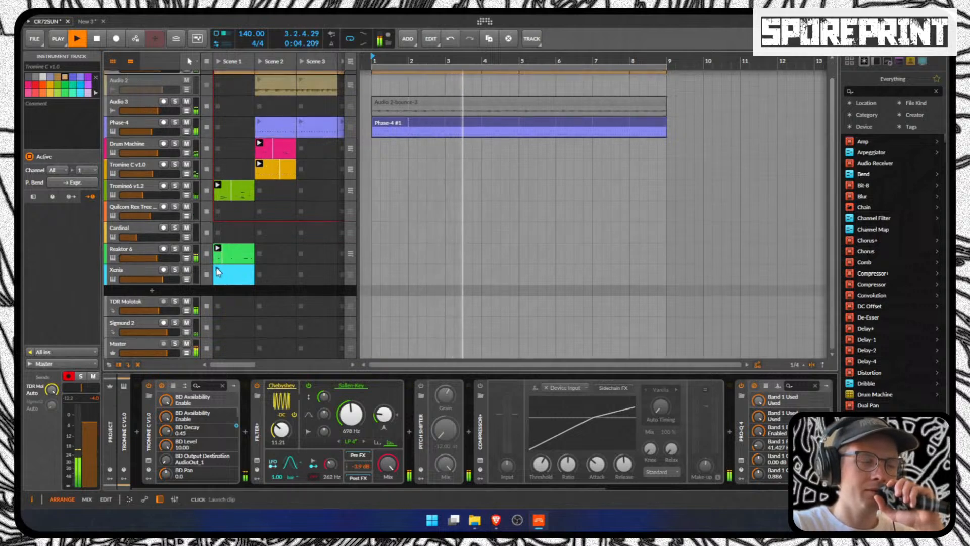
pyautogui.click(219, 271)
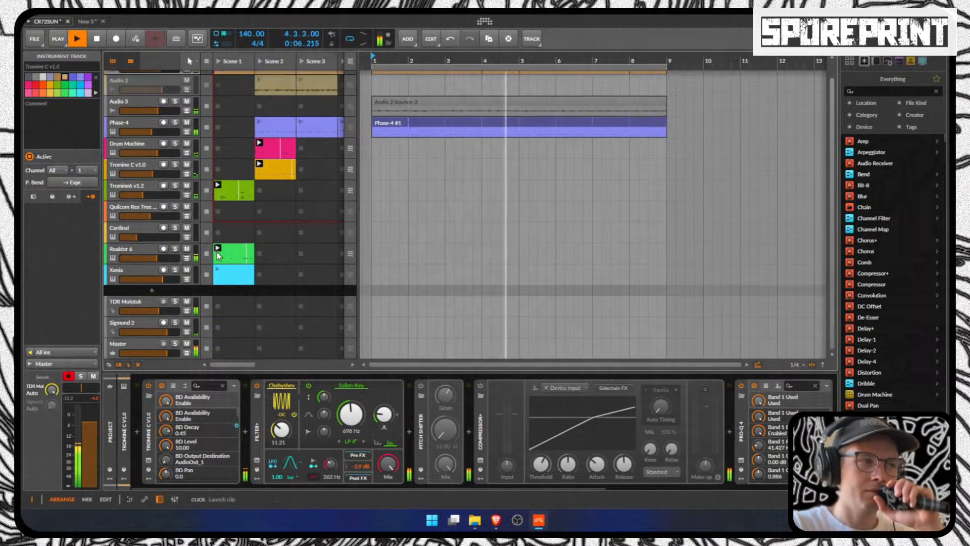
# Step: Set the project tempo to 135 BPM and switch from the arranger to the mixer view
pyautogui.moveTo(251, 33); pyautogui.dragTo(252, 41)
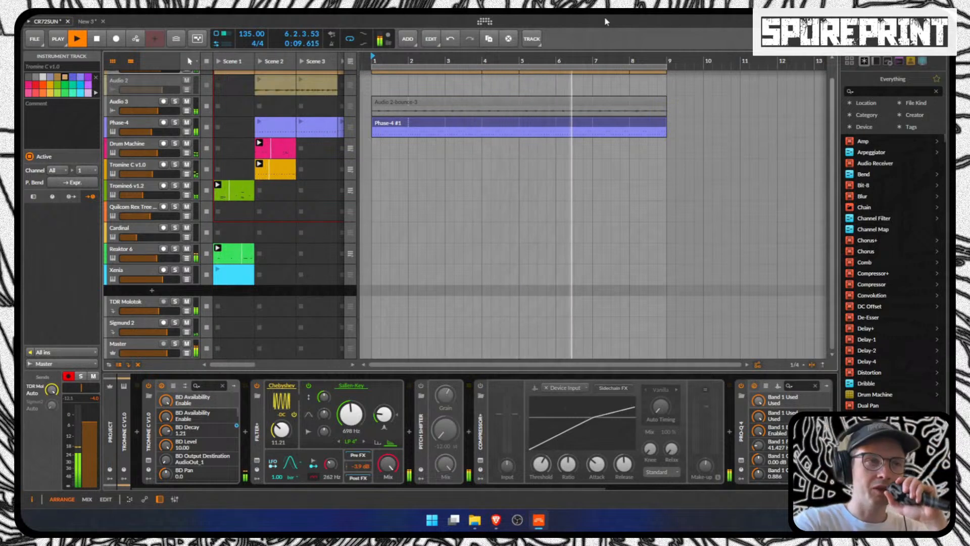
pyautogui.scroll(1, 687, 198)
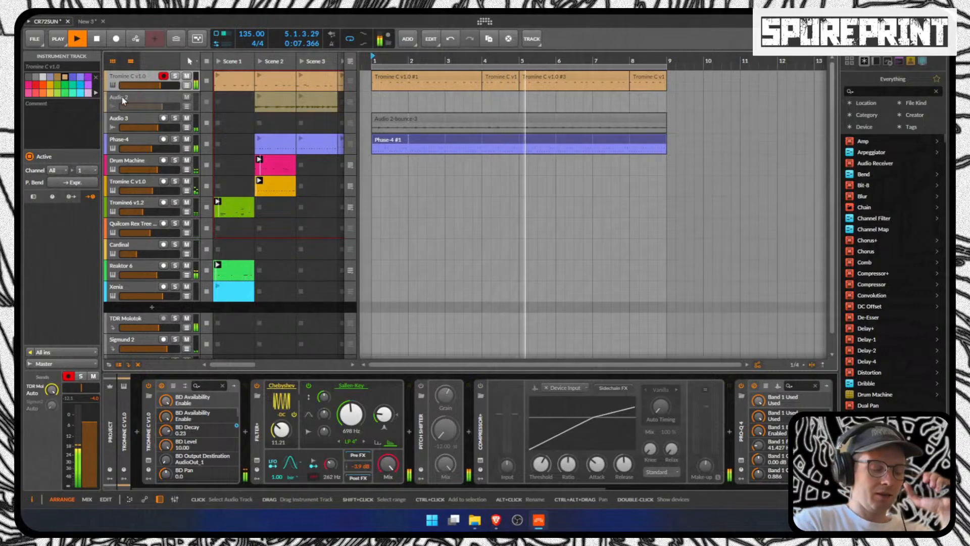
pyautogui.hotkey('alt', '2')
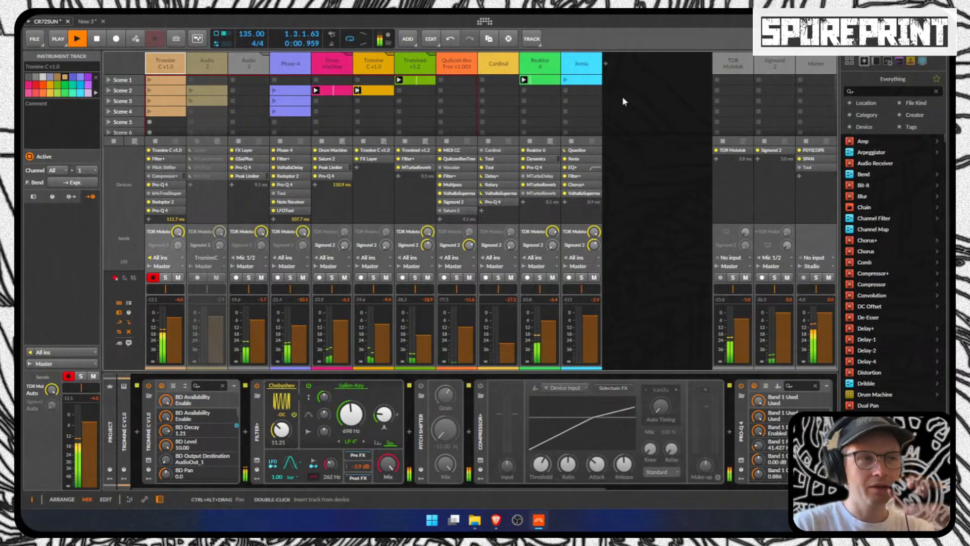
# Step: Stop and restart playback to audition the running clips in the mixer
pyautogui.press('space')
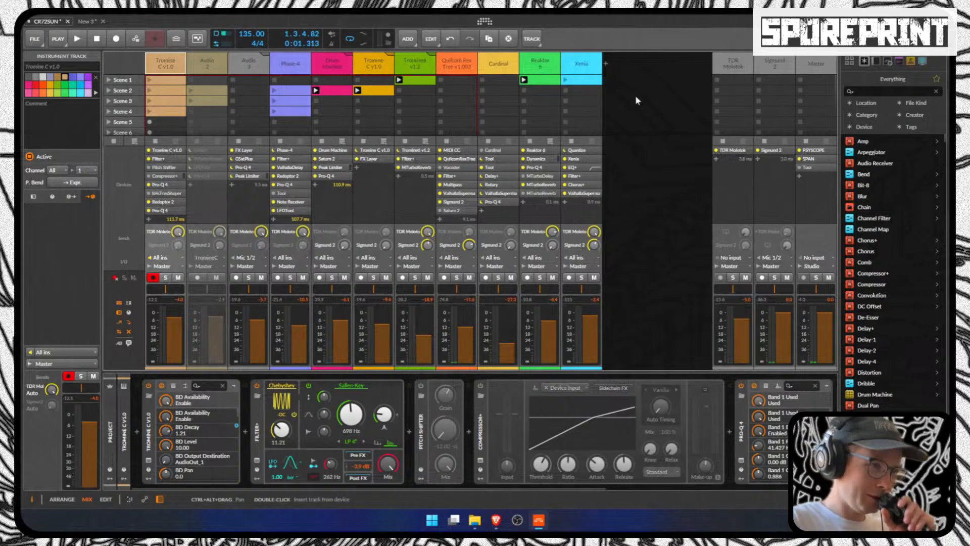
pyautogui.press('space')
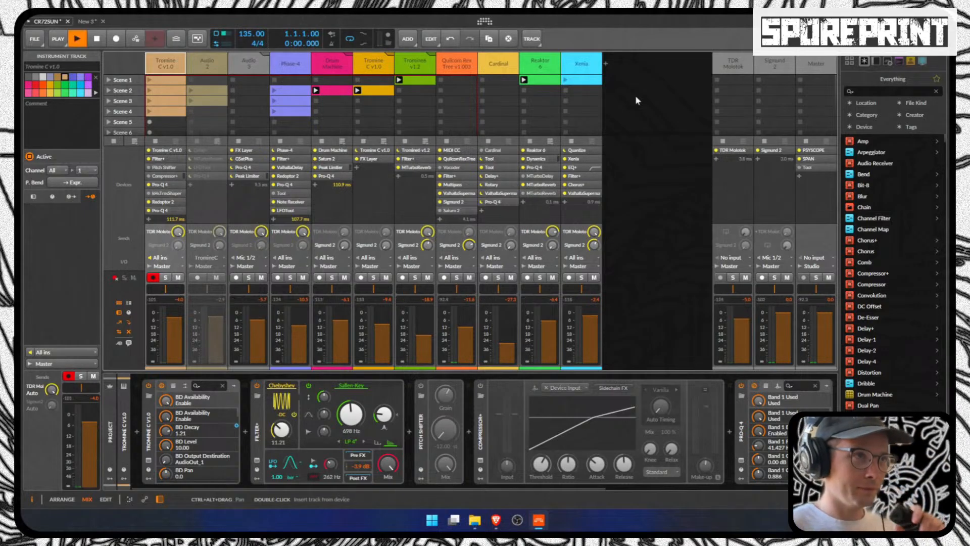
pyautogui.press('space')
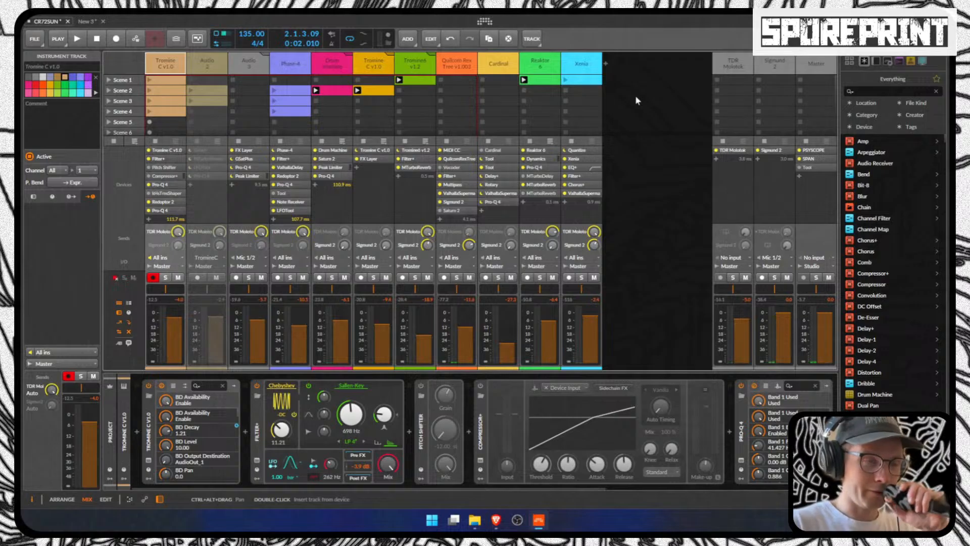
pyautogui.press('space')
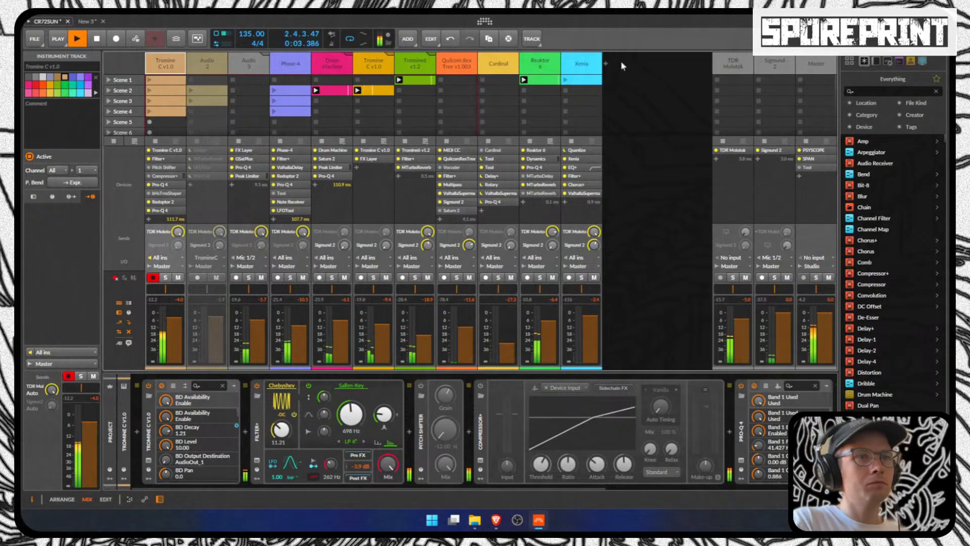
# Step: Select the Xenia track and open the Xenia synth's plug-in window from its device chain
pyautogui.click(581, 63)
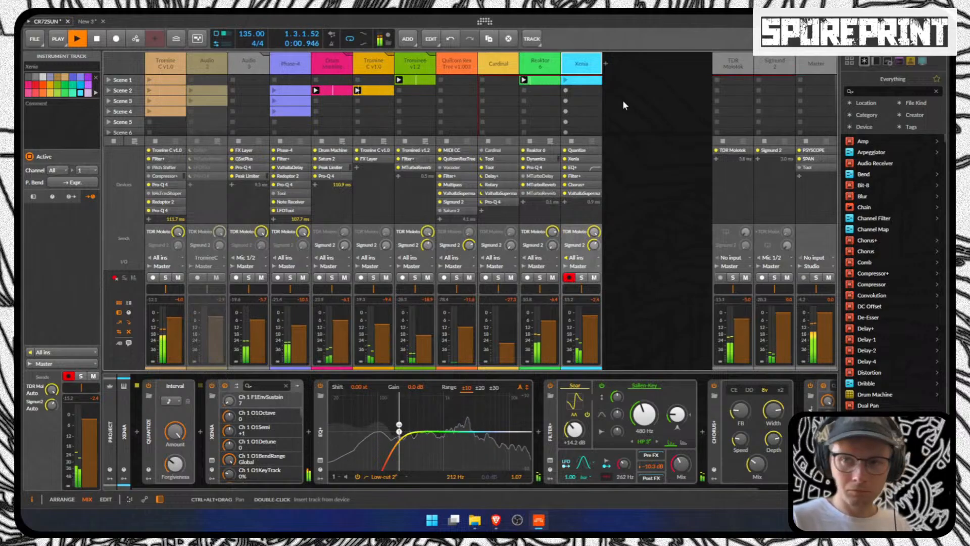
pyautogui.click(577, 60)
pyautogui.click(577, 59)
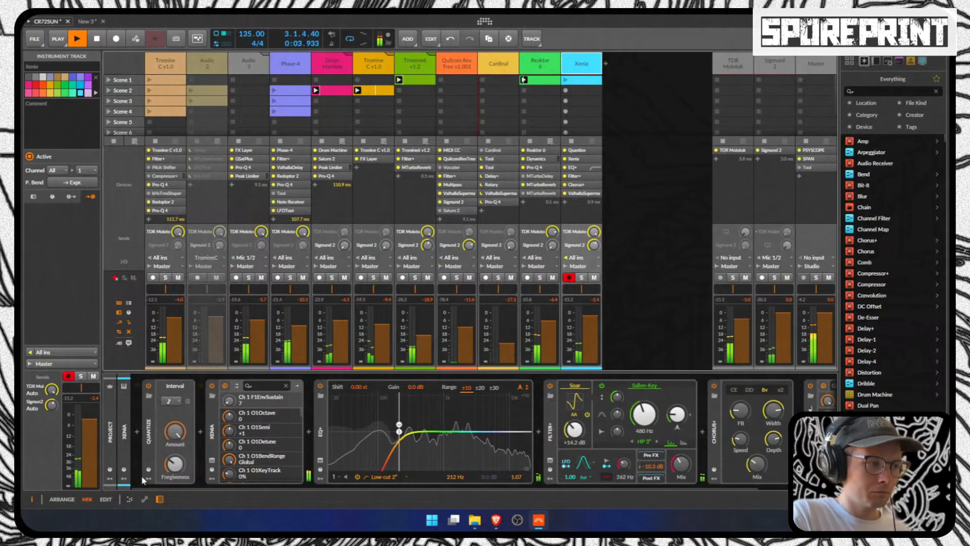
pyautogui.click(211, 460)
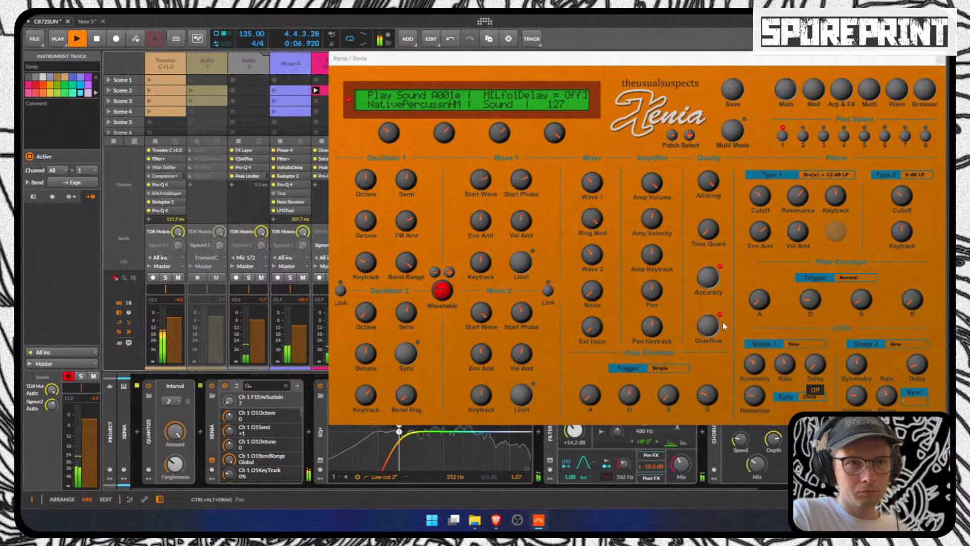
# Step: Adjust Xenia's filter envelope sustain, set the filter 1 envelope amount to +24 and stop playback
pyautogui.moveTo(670, 405)
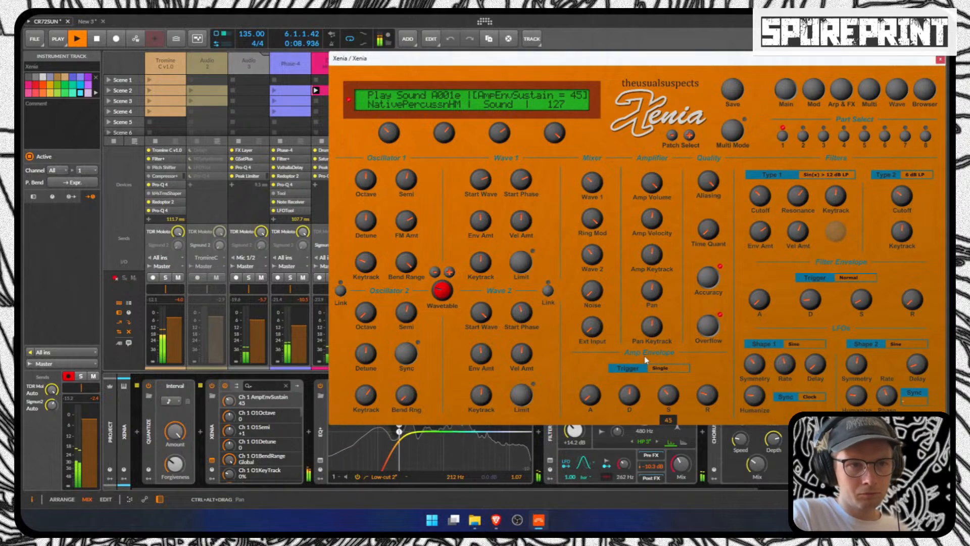
pyautogui.moveTo(857, 307); pyautogui.dragTo(840, 267)
pyautogui.click(764, 238)
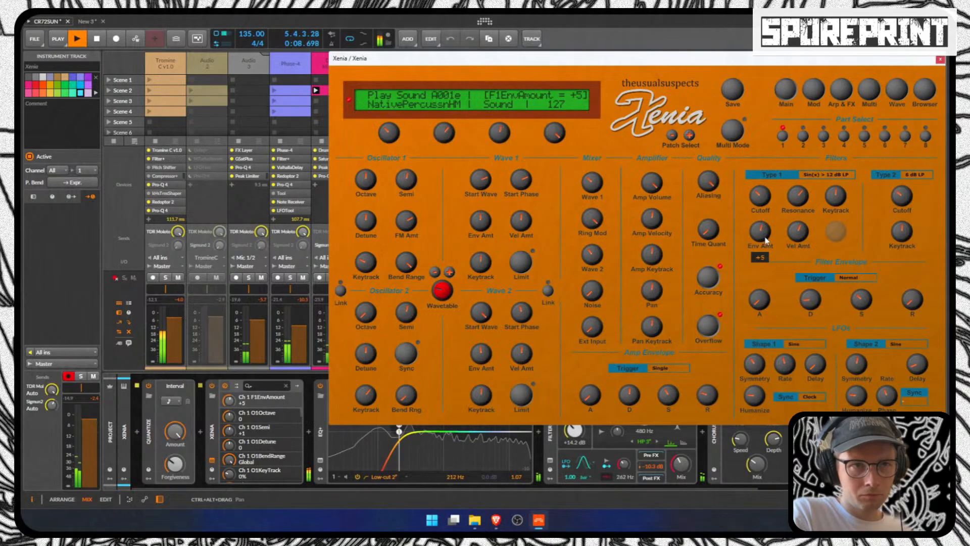
pyautogui.moveTo(765, 239)
pyautogui.mouseDown()
pyautogui.moveTo(762, 222)
pyautogui.moveTo(767, 233)
pyautogui.mouseUp()
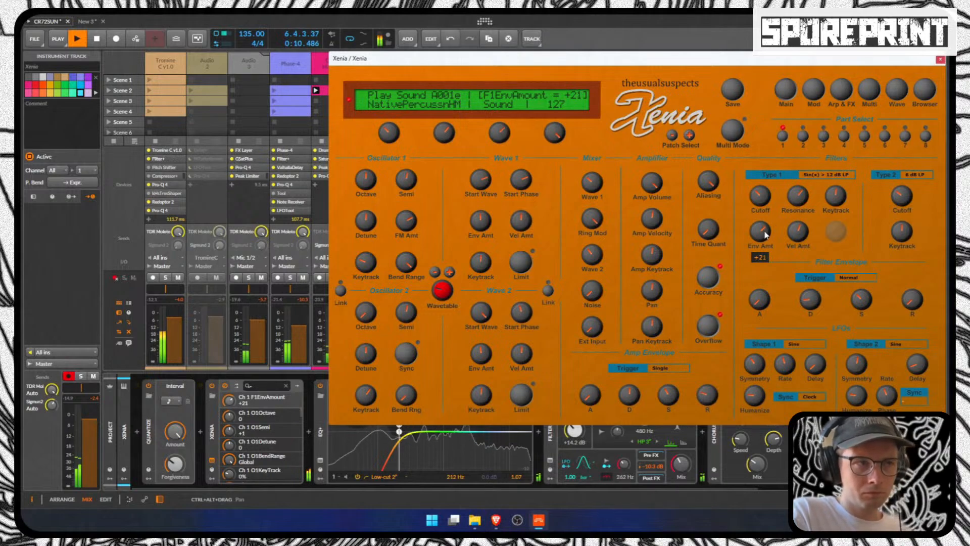
pyautogui.press('space')
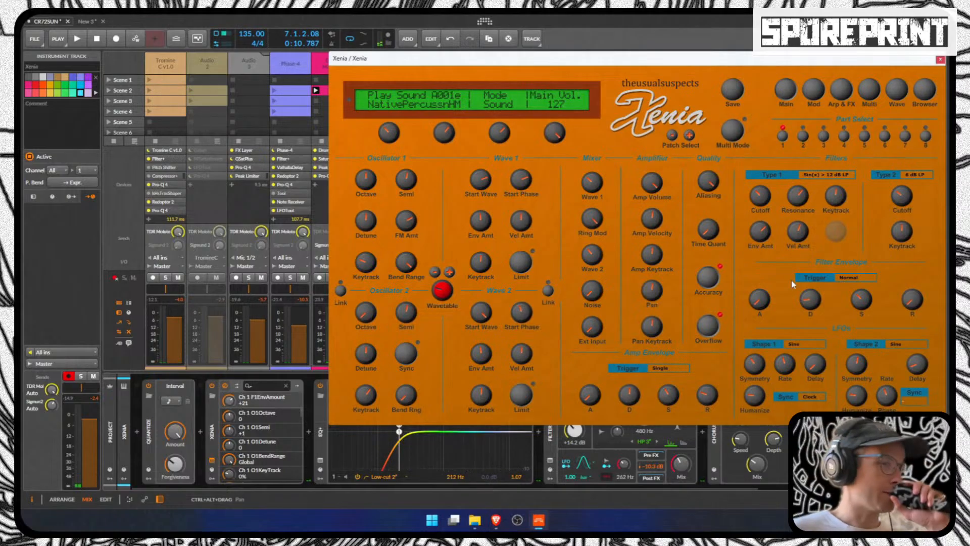
pyautogui.moveTo(762, 232); pyautogui.dragTo(765, 235)
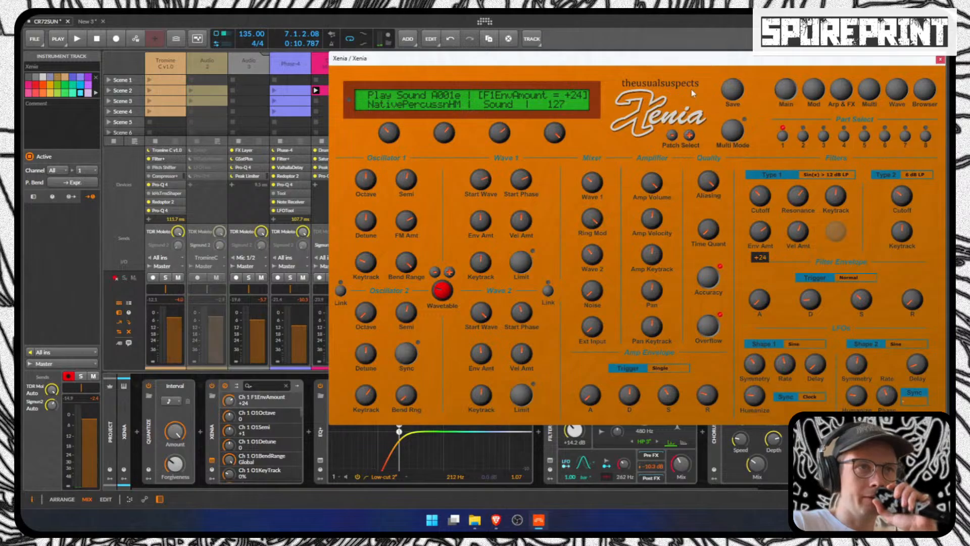
# Step: Move the Xenia plug-in window aside, switch the workspace to full screen and close the plug-in window
pyautogui.press('b')
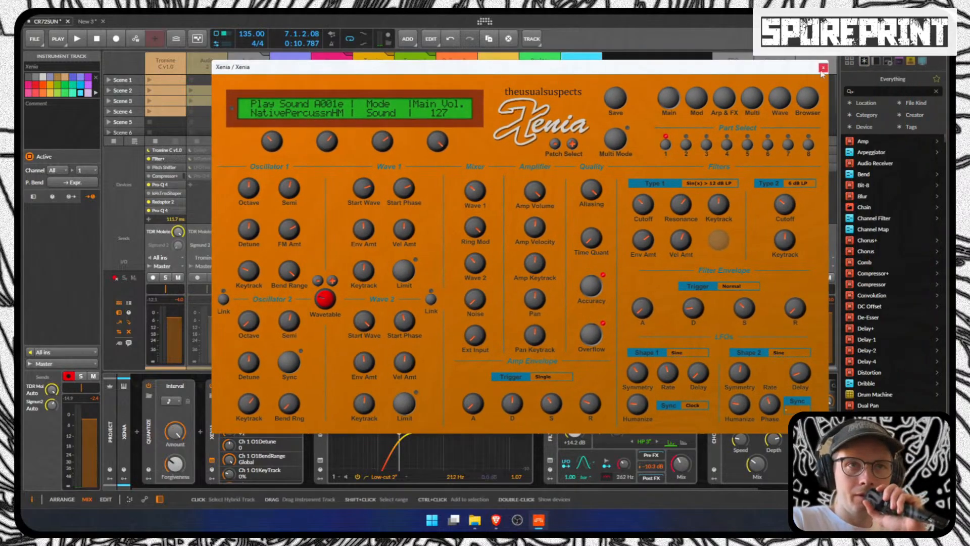
pyautogui.moveTo(753, 72); pyautogui.dragTo(725, 44)
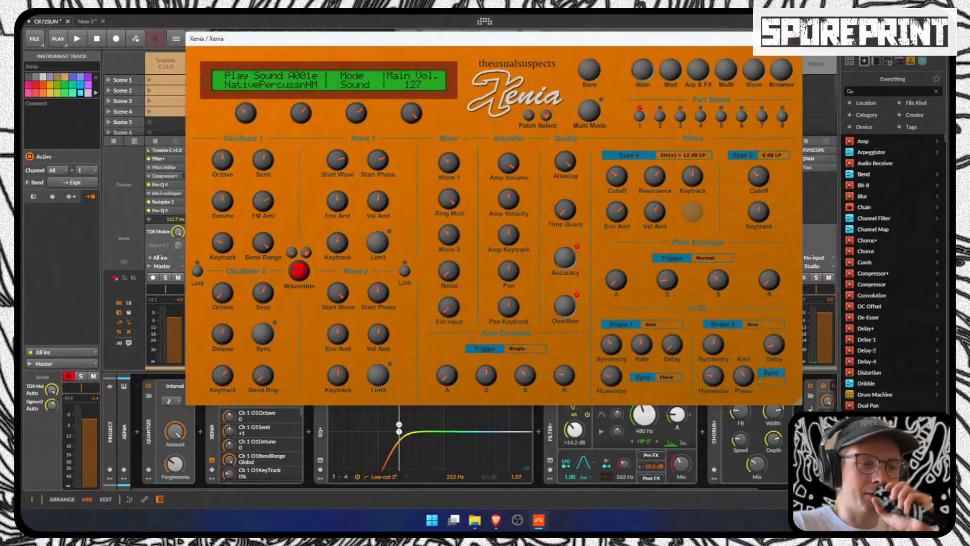
pyautogui.press('F11')
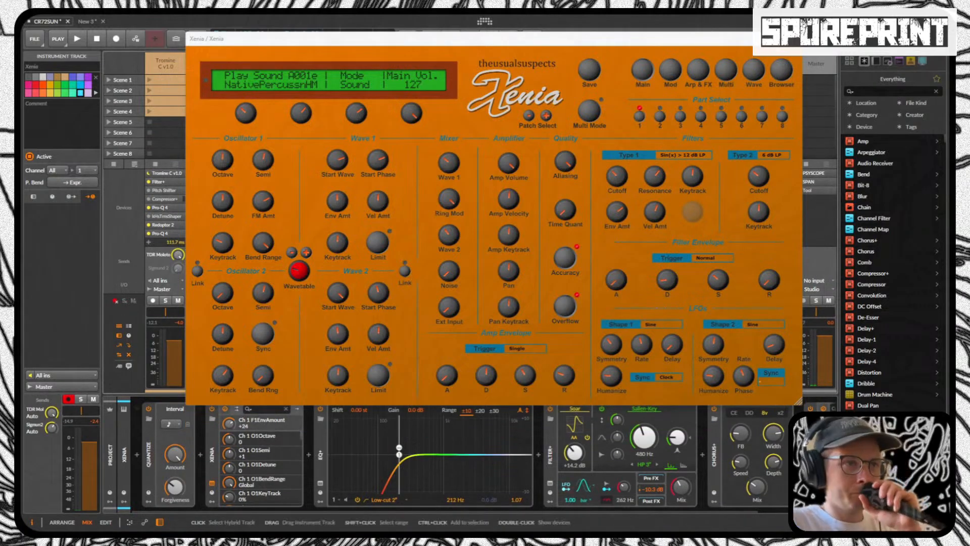
pyautogui.moveTo(655, 178)
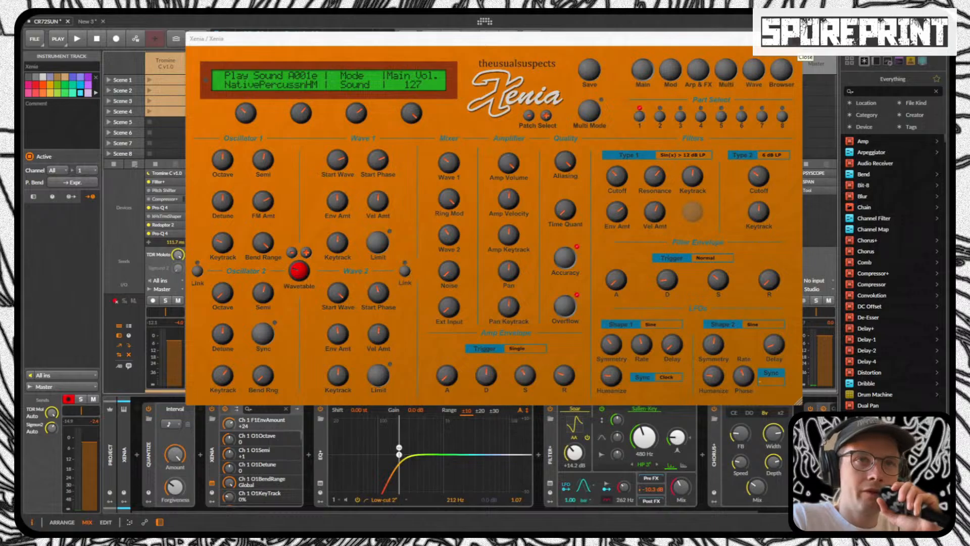
pyautogui.click(796, 39)
# Step: Start playback and open the Quilcom Rex Tree plug-in window from its own track
pyautogui.press('space')
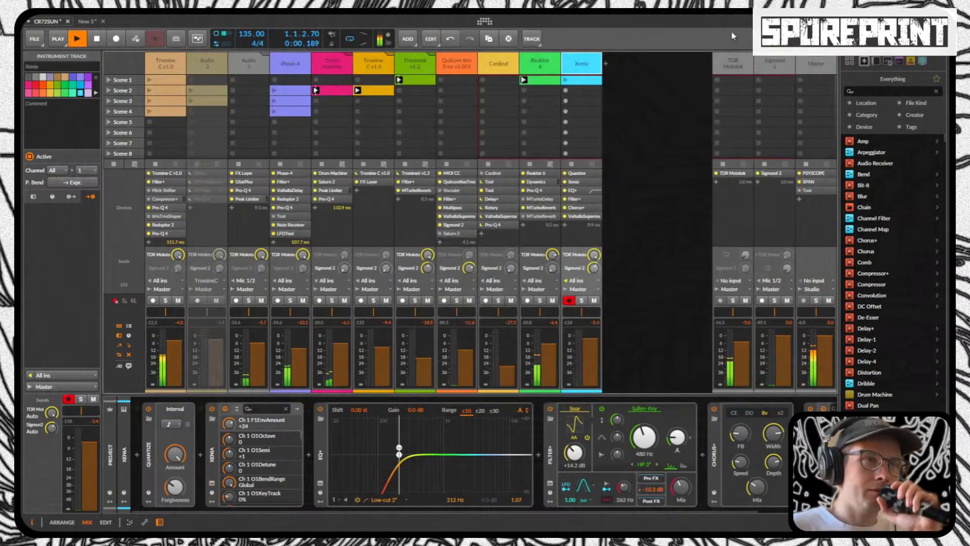
pyautogui.click(458, 76)
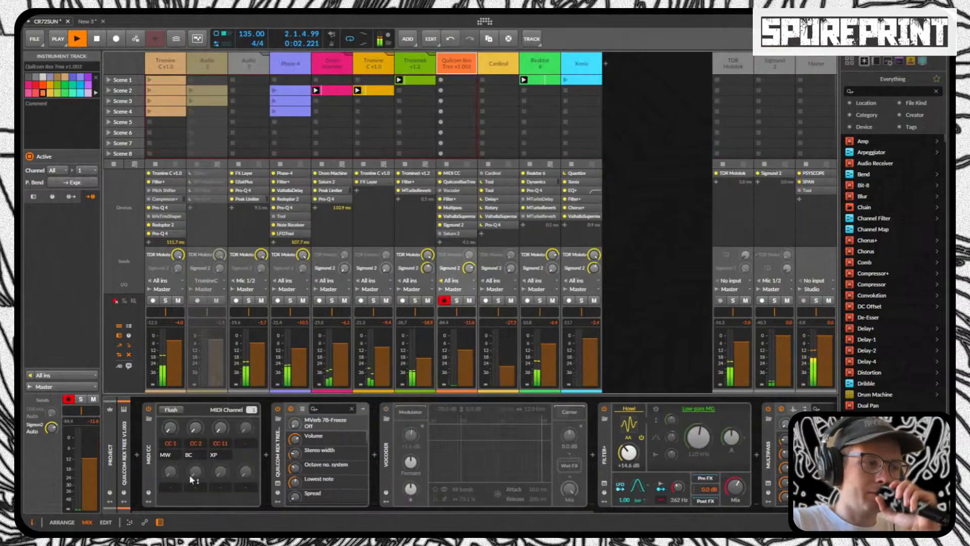
pyautogui.click(277, 485)
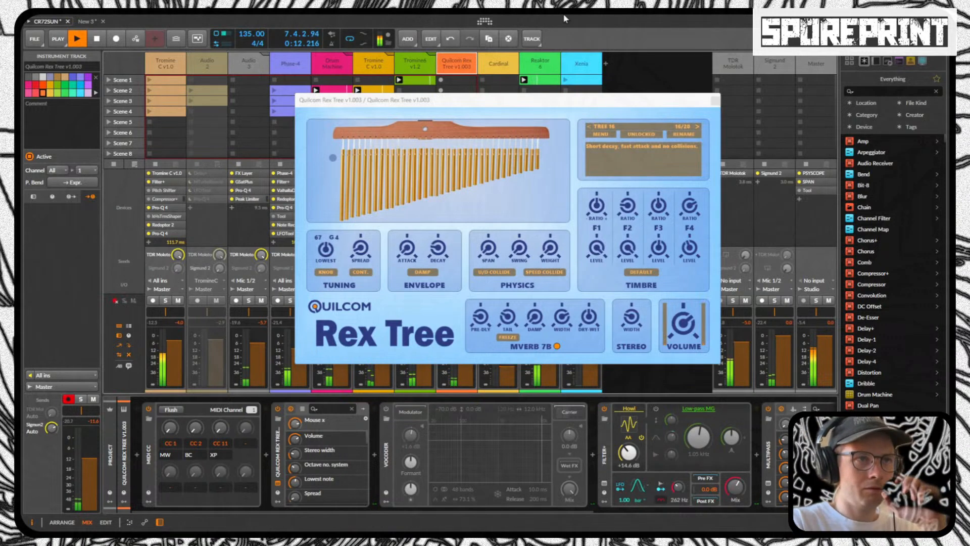
# Step: Select the Xenia track, restart playback and shift the Rex Tree plug-in window slightly aside
pyautogui.click(581, 63)
pyautogui.press('space')
pyautogui.press('space')
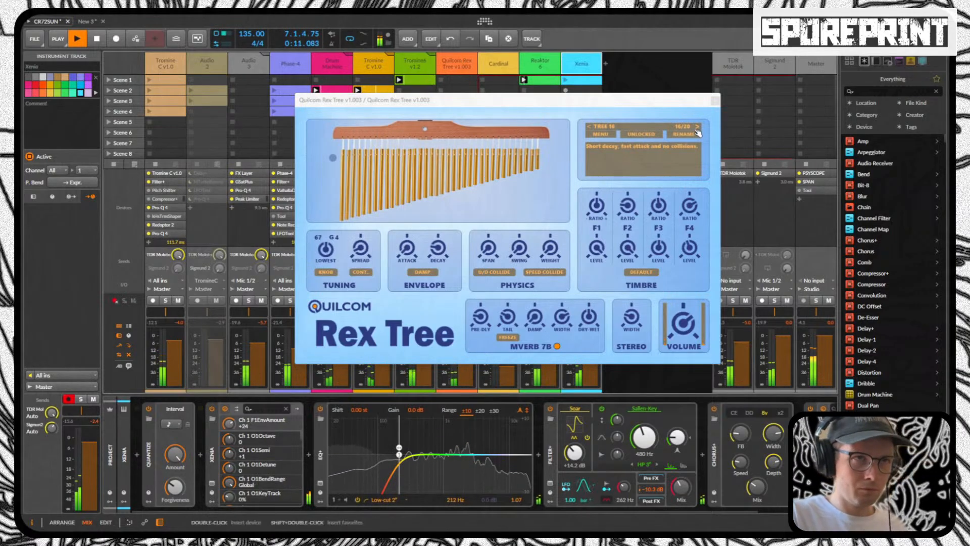
pyautogui.moveTo(704, 100); pyautogui.dragTo(665, 101)
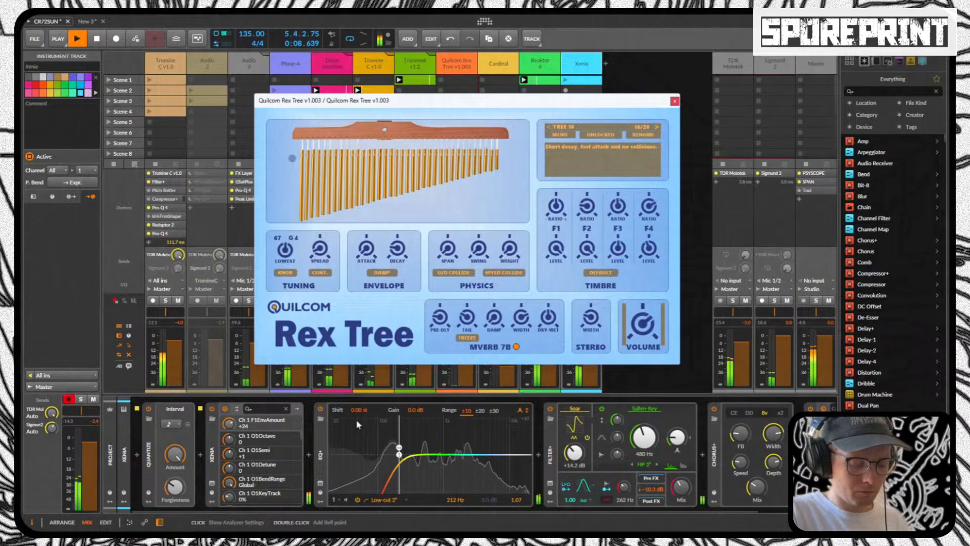
# Step: Try to launch the Scene 1 clip on the Xenia track, and close the Rex Tree plug-in window
pyautogui.click(576, 68)
pyautogui.doubleClick(578, 69)
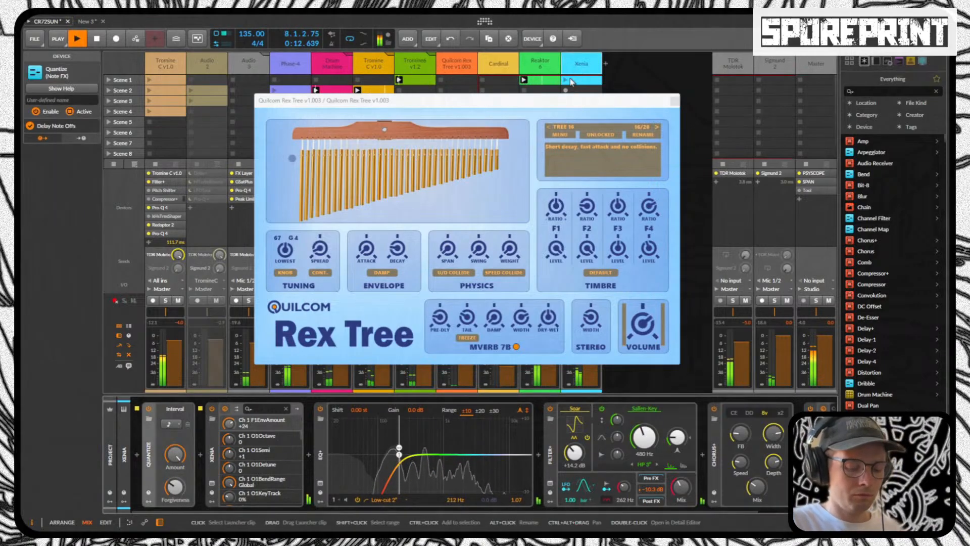
pyautogui.click(565, 80)
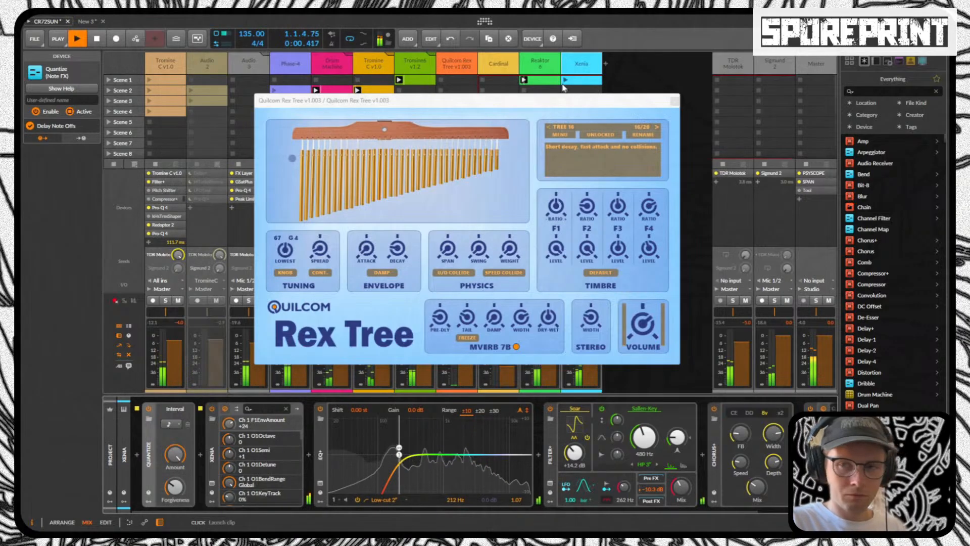
pyautogui.press('space')
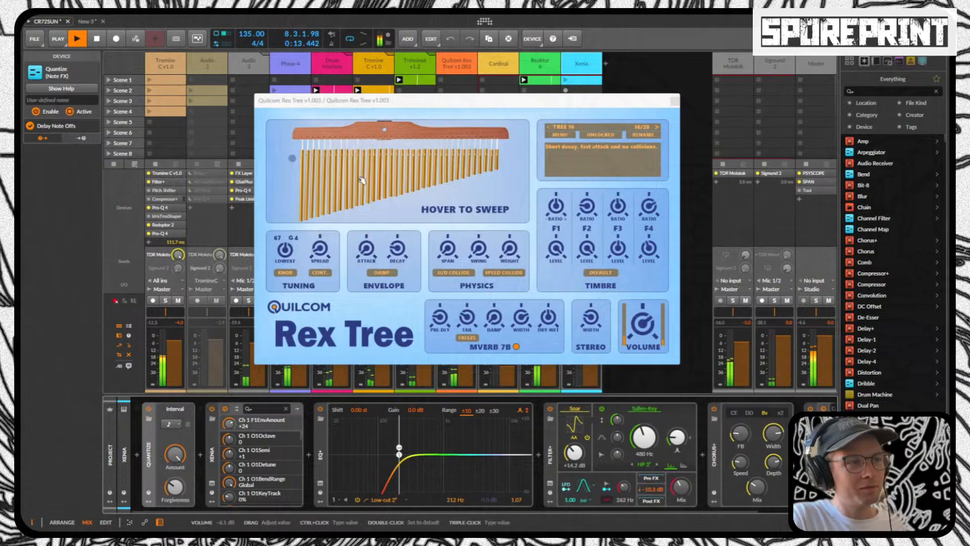
pyautogui.click(675, 101)
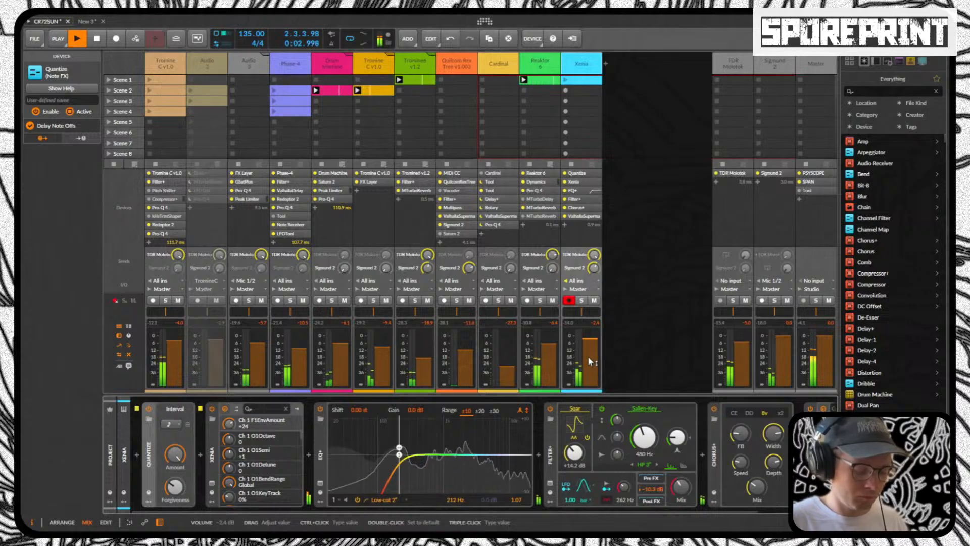
# Step: Stop playback, select the Quilcom Rex Tree track and restart playback
pyautogui.press('space')
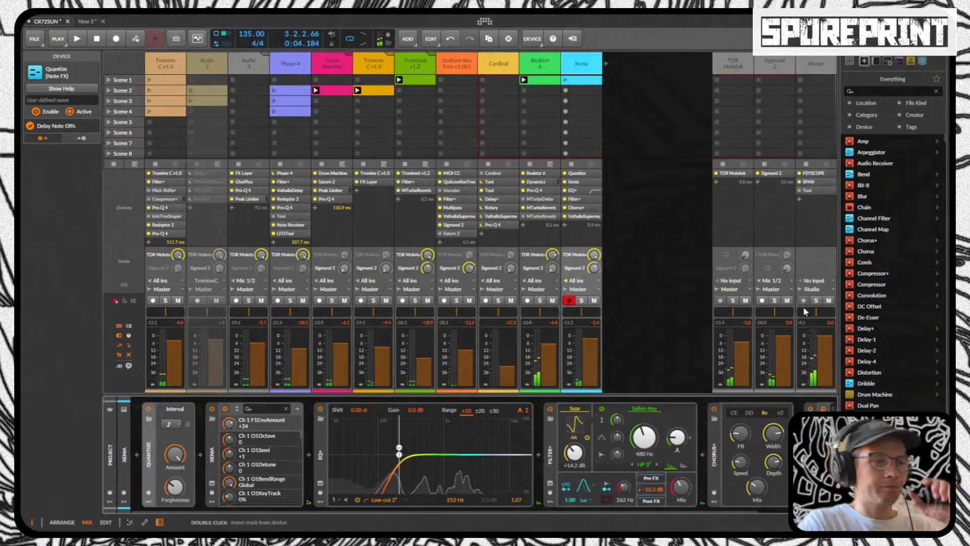
pyautogui.click(533, 79)
pyautogui.click(497, 80)
pyautogui.click(456, 79)
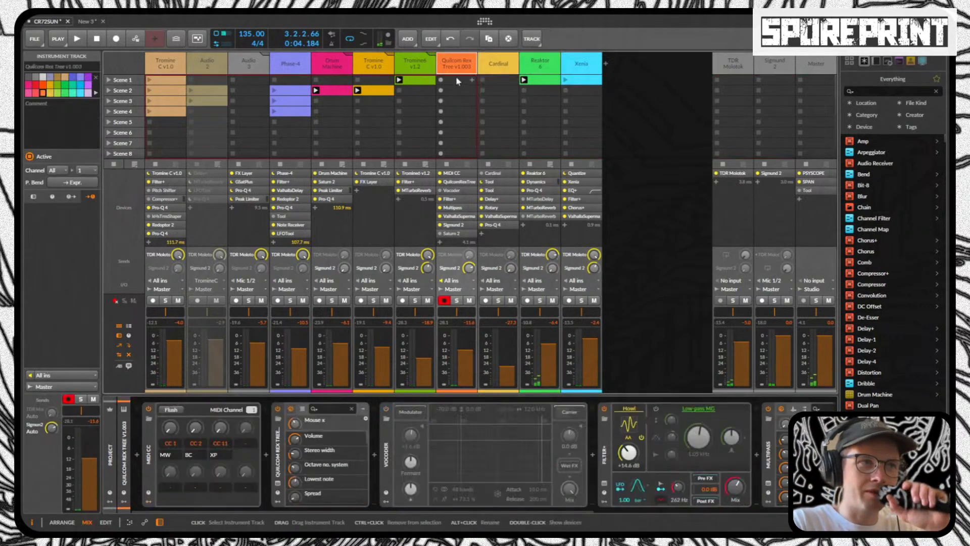
pyautogui.press('space')
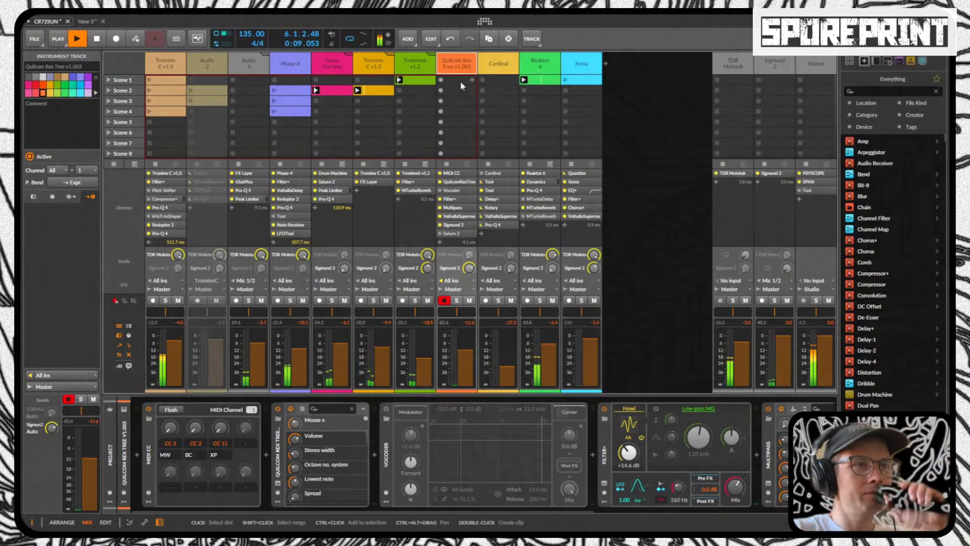
# Step: Select the Phase-4 track and solo it together with Audio 3 and the first Tromine C track
pyautogui.click(290, 301)
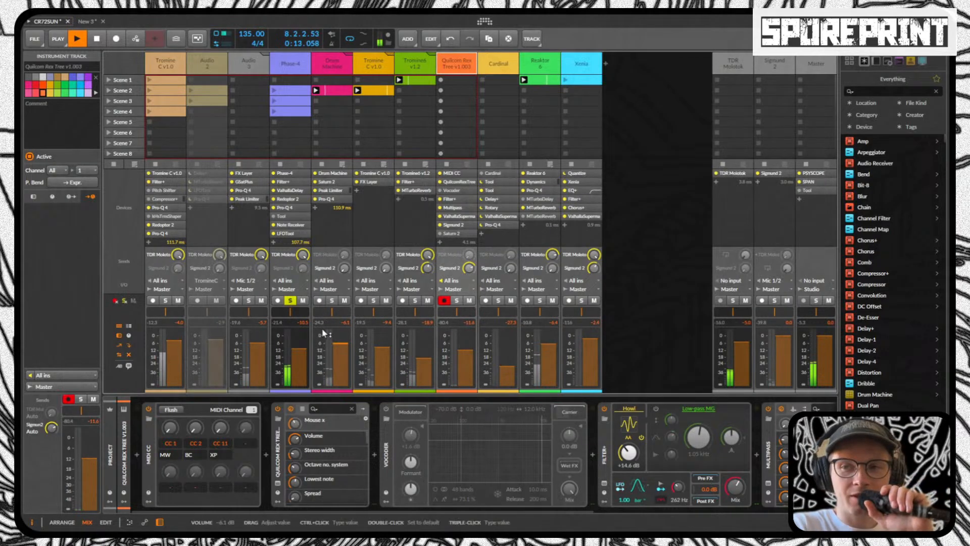
pyautogui.click(281, 67)
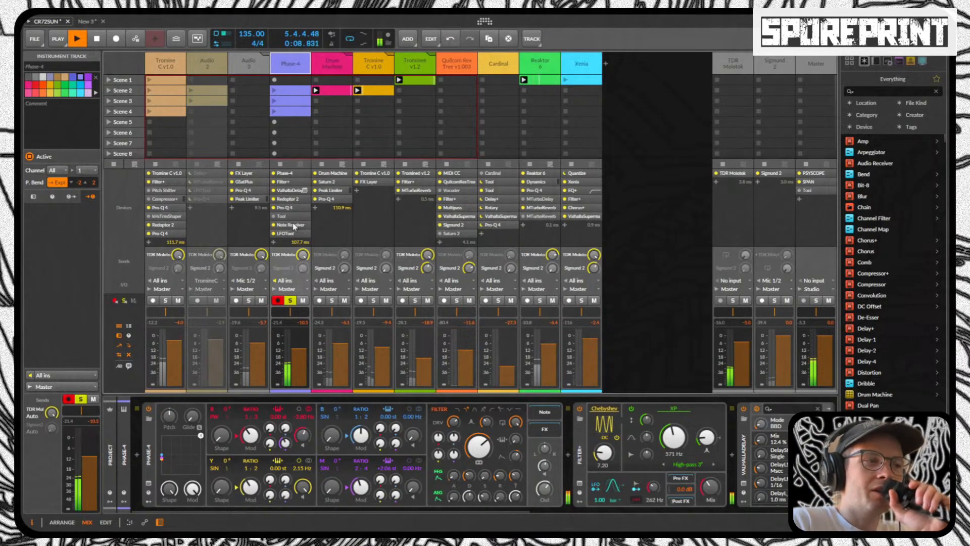
pyautogui.click(249, 301)
pyautogui.click(165, 301)
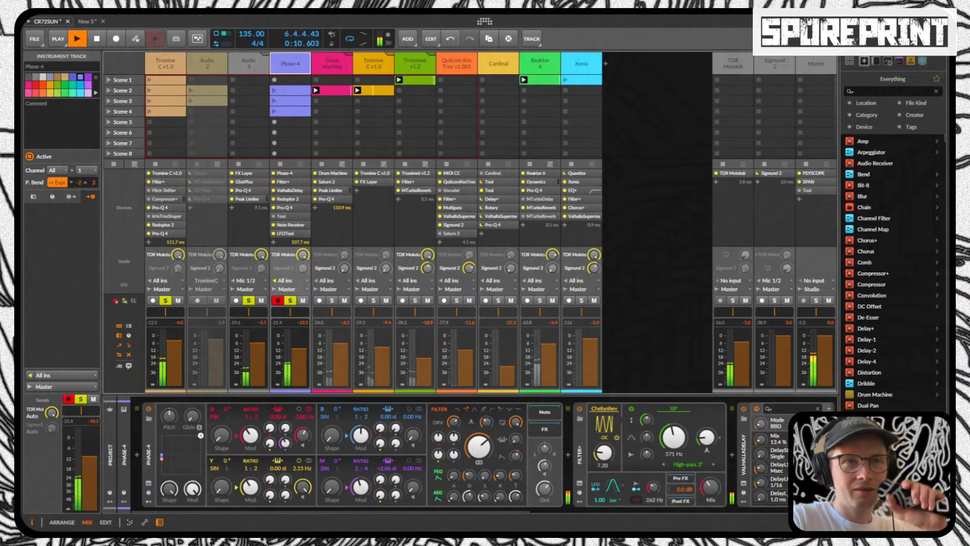
# Step: Select the Master track and open its PSYSCOPE and SPAN plug-in windows
pyautogui.click(815, 63)
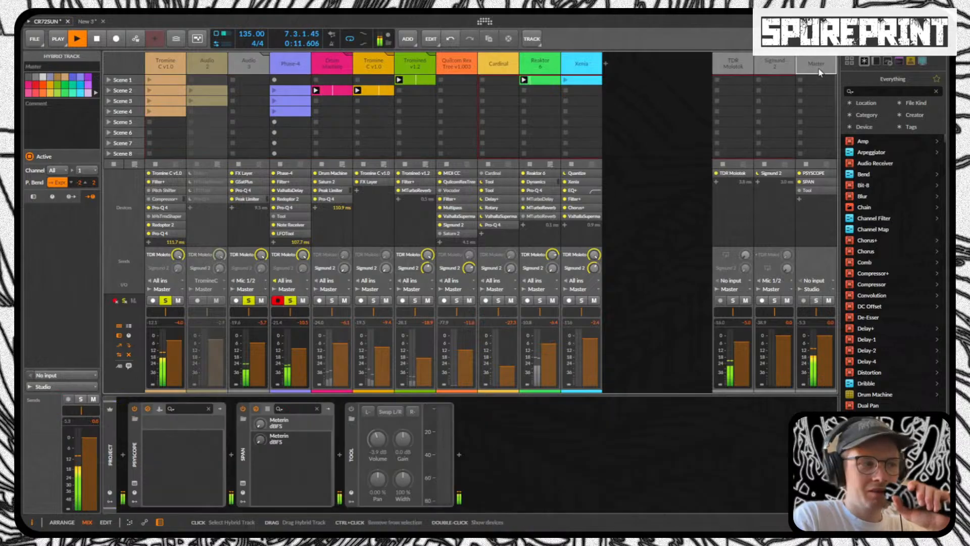
pyautogui.click(135, 483)
pyautogui.click(242, 483)
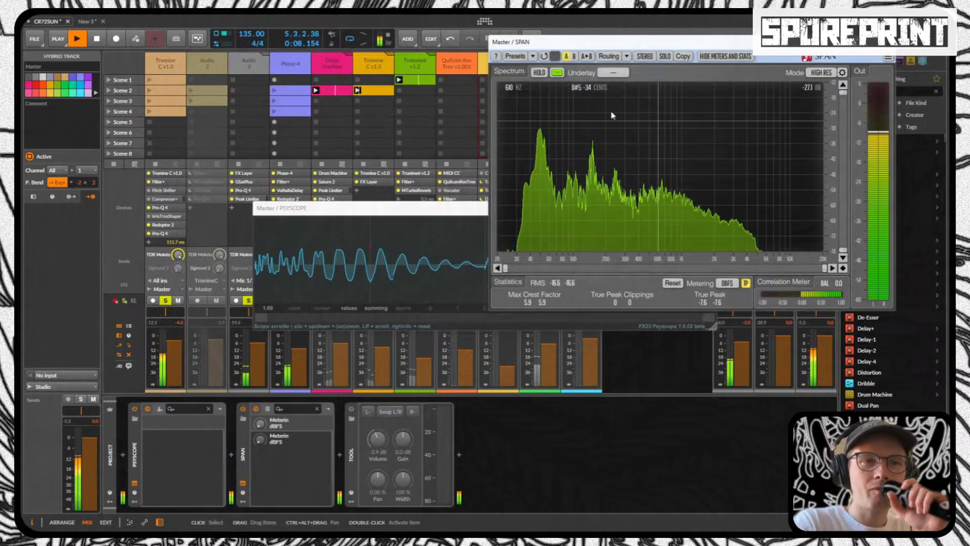
# Step: Reposition the SPAN window over the mixer and close the PSYSCOPE window
pyautogui.moveTo(610, 49); pyautogui.dragTo(390, 75)
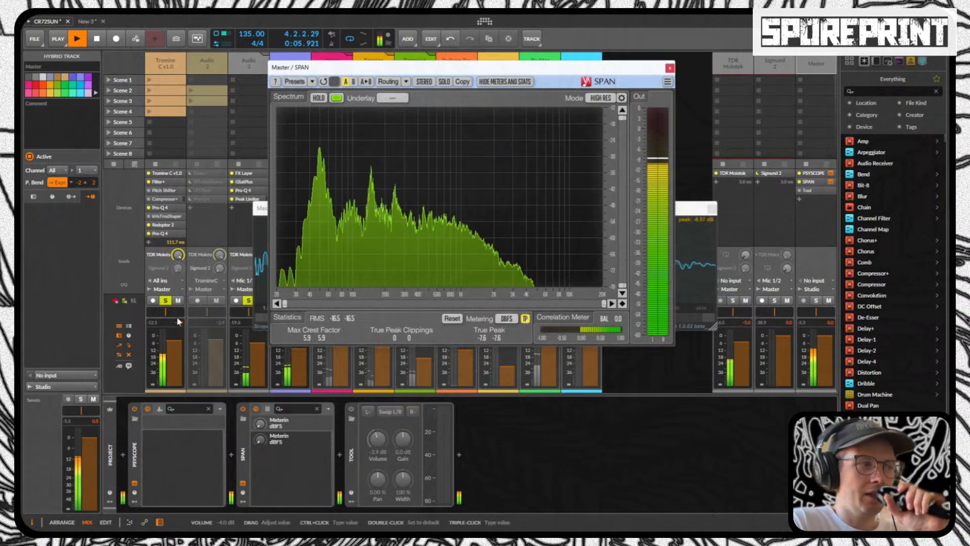
pyautogui.moveTo(326, 67); pyautogui.dragTo(422, 57)
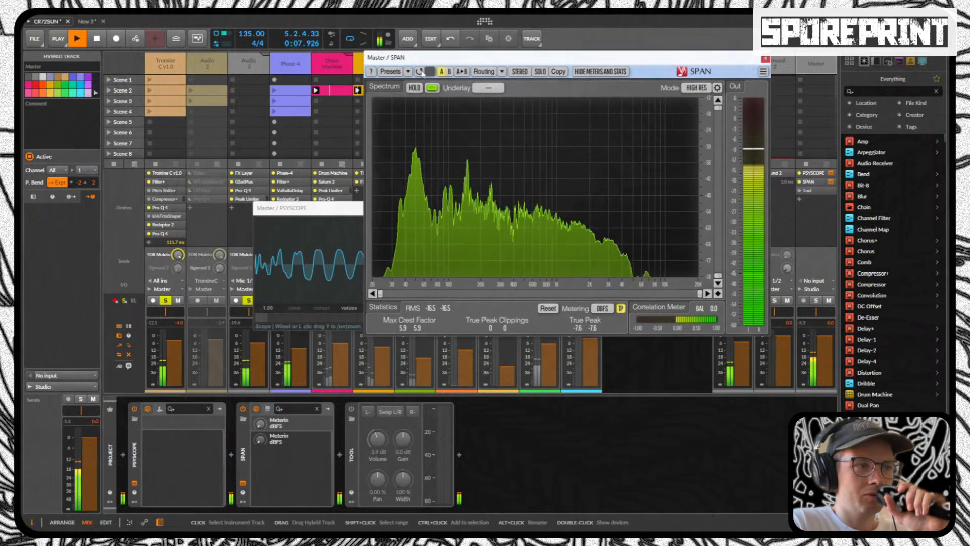
pyautogui.click(308, 208)
pyautogui.click(713, 209)
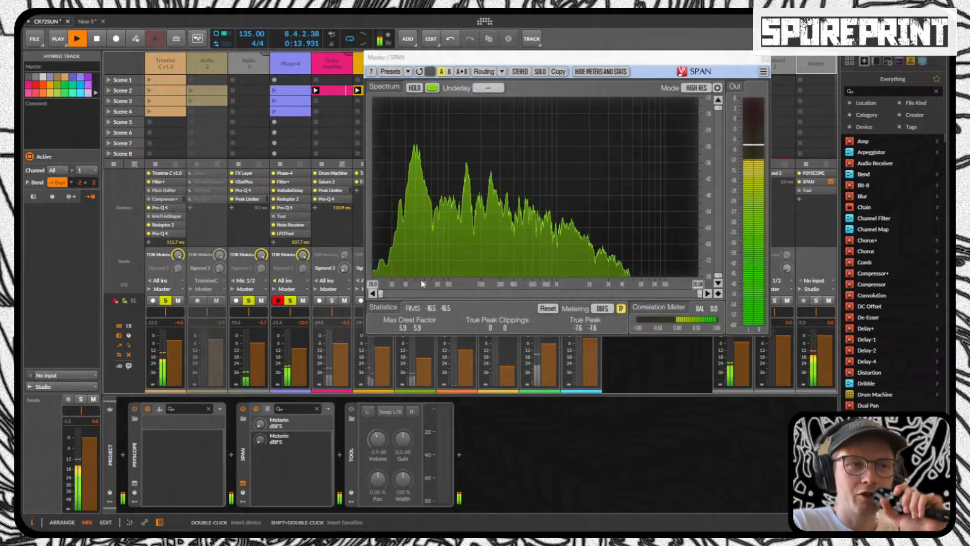
# Step: View SPAN's spectrum mode choices and its Spectrum Mode Editor settings, and close the editor
pyautogui.click(709, 89)
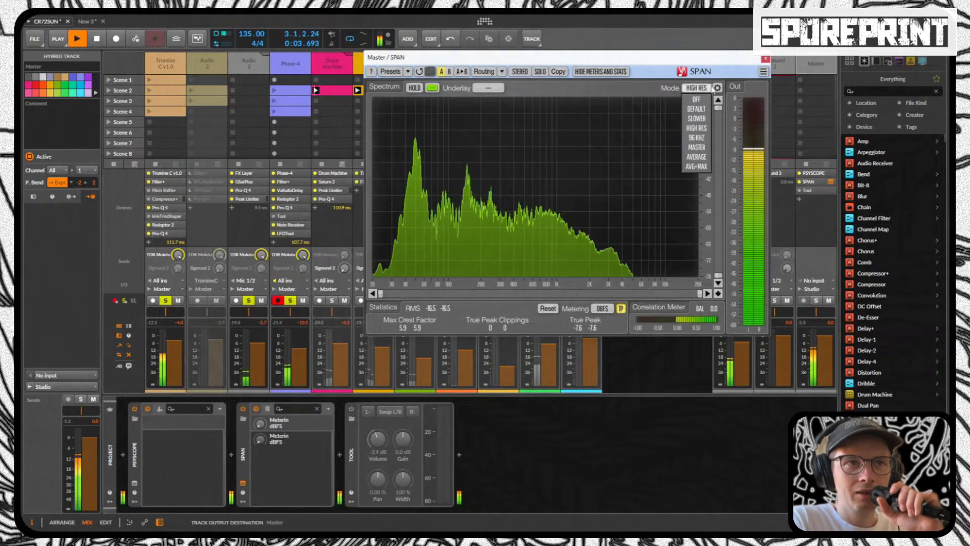
pyautogui.click(715, 88)
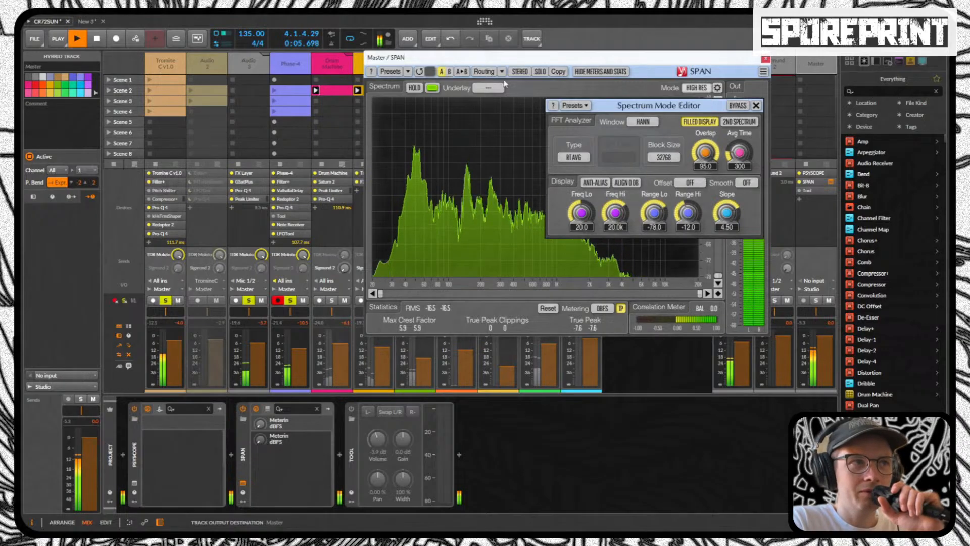
pyautogui.click(755, 105)
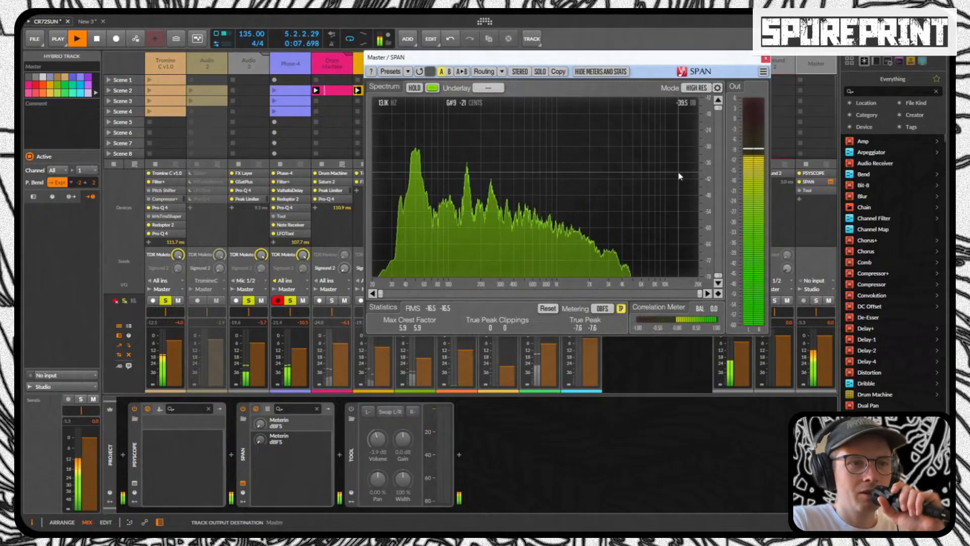
# Step: Set SPAN's routing to Mid-Side Stereo and underlay the Side spectrum
pyautogui.click(502, 72)
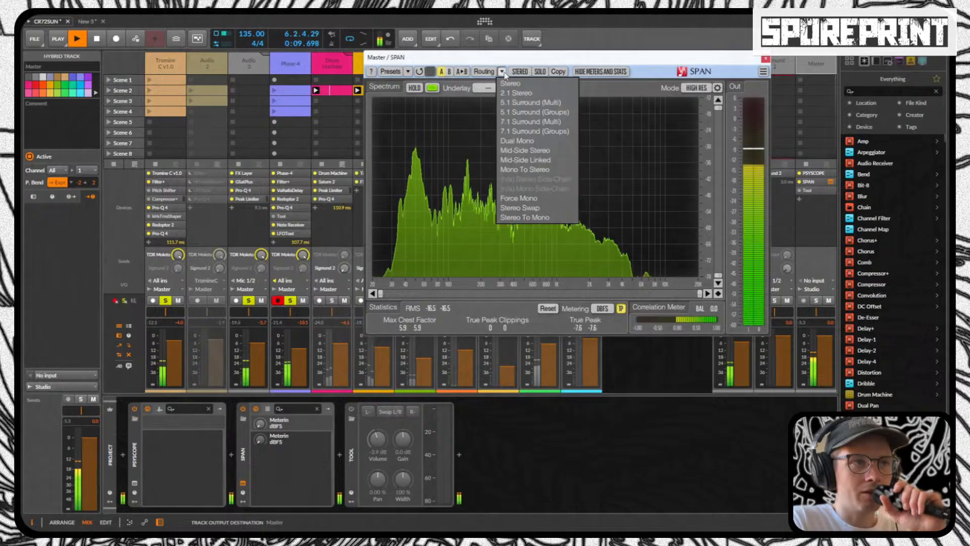
pyautogui.click(533, 150)
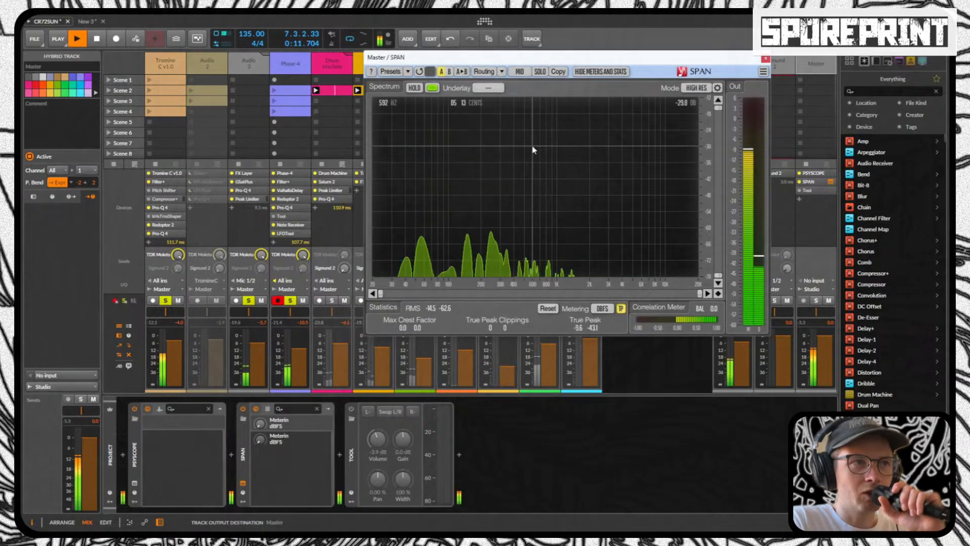
pyautogui.click(488, 88)
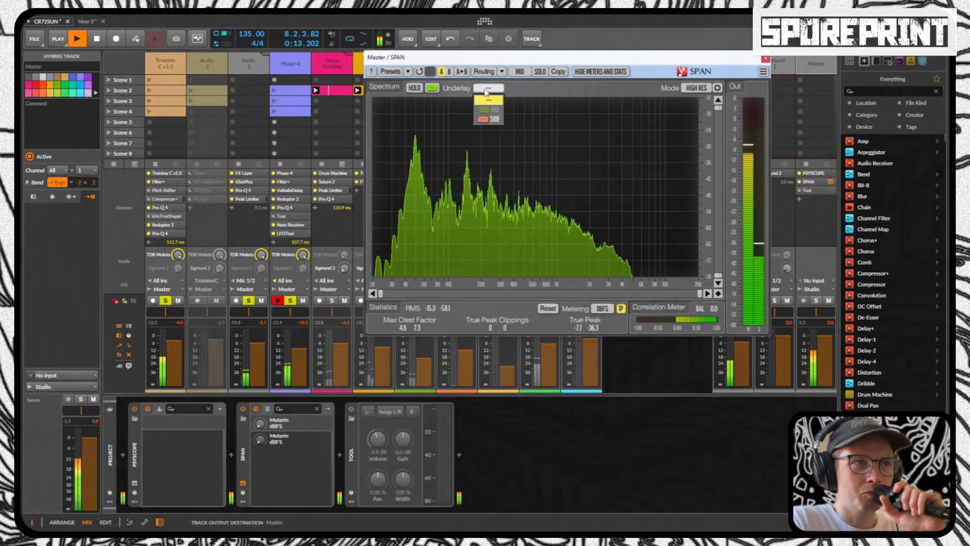
pyautogui.click(490, 120)
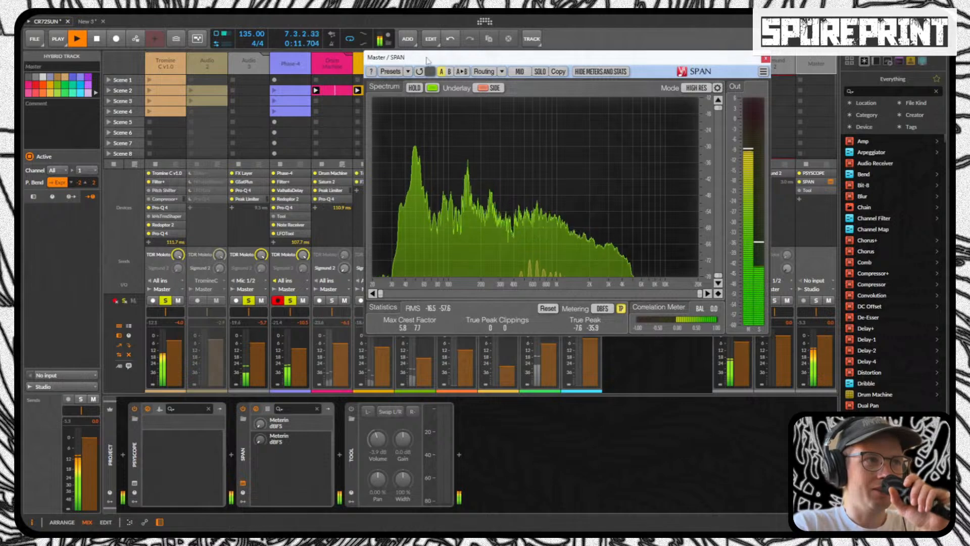
# Step: Shift the SPAN window off the channel strips and add the Drum Machine track to the solos
pyautogui.moveTo(432, 59); pyautogui.dragTo(508, 59)
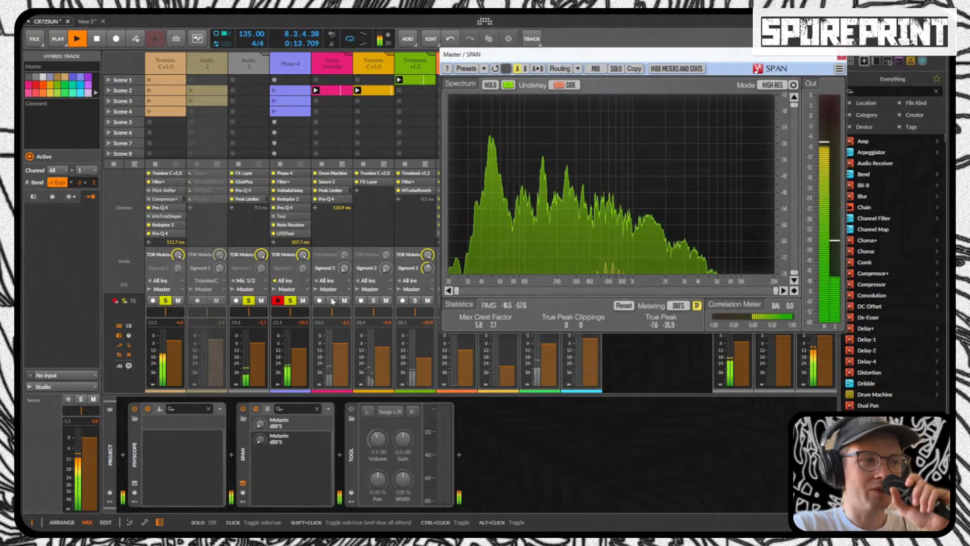
pyautogui.click(332, 300)
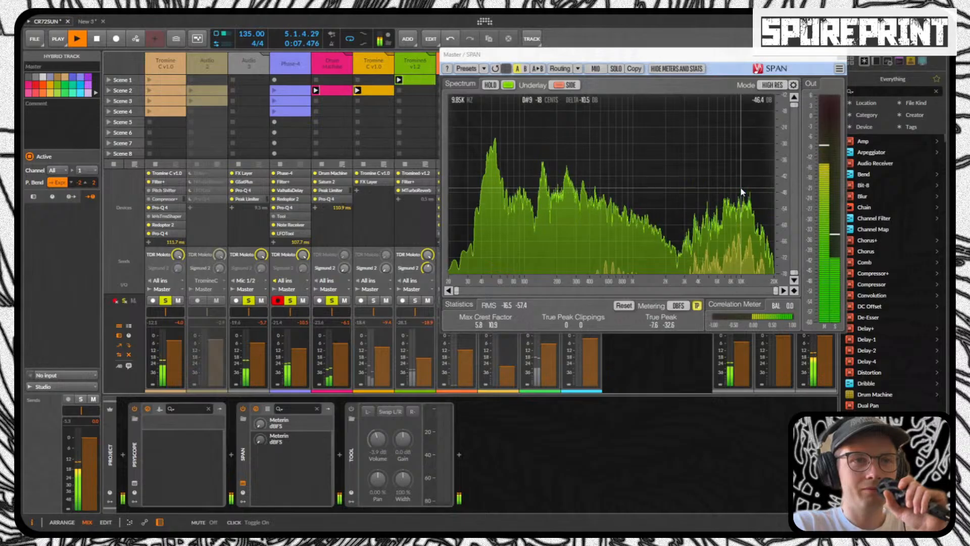
# Step: Set SPAN's spectrum mode to Default and review that mode's slope and other settings in the Spectrum Mode Editor
pyautogui.click(772, 85)
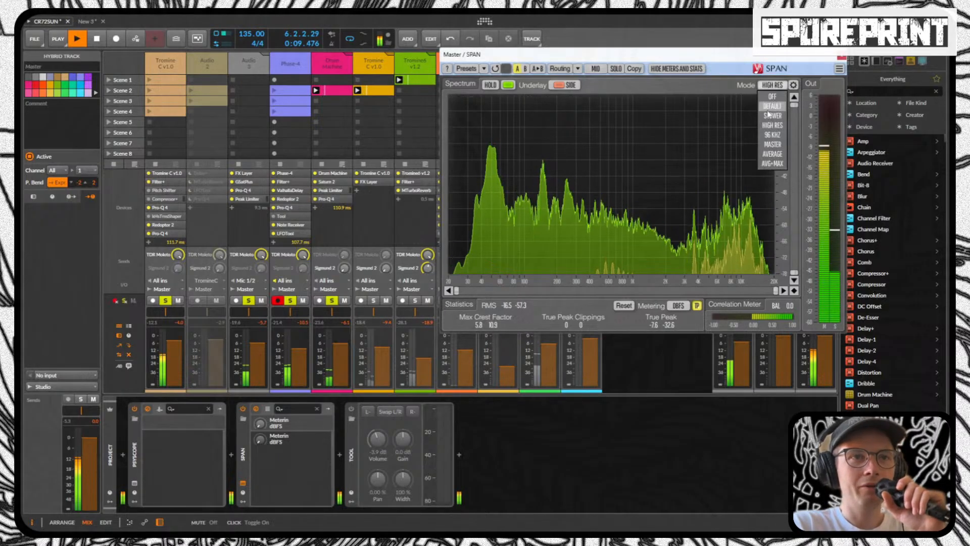
pyautogui.click(769, 108)
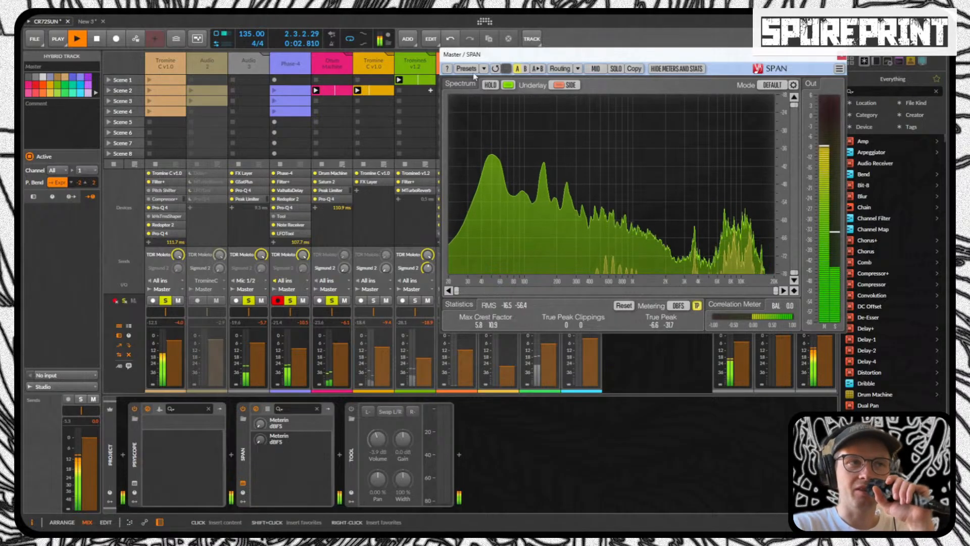
pyautogui.click(793, 85)
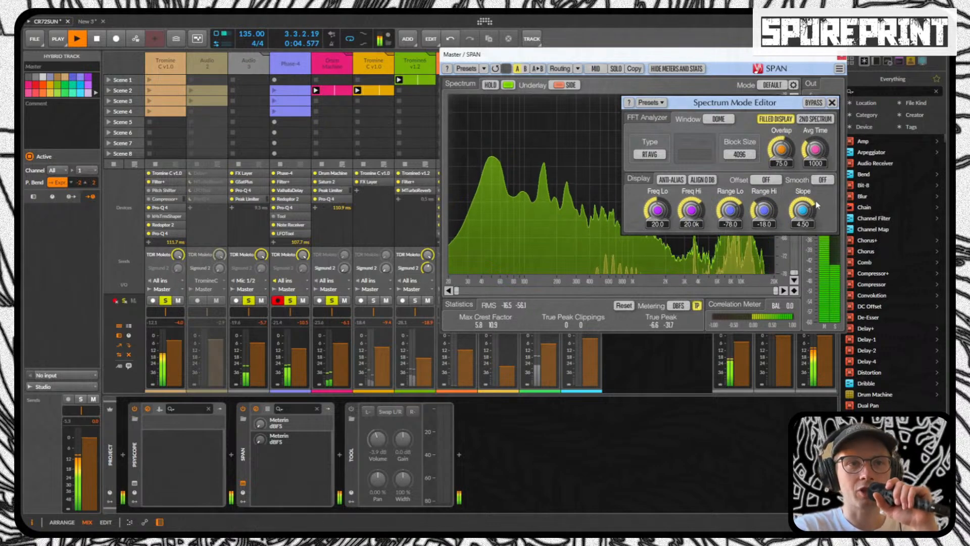
pyautogui.click(832, 103)
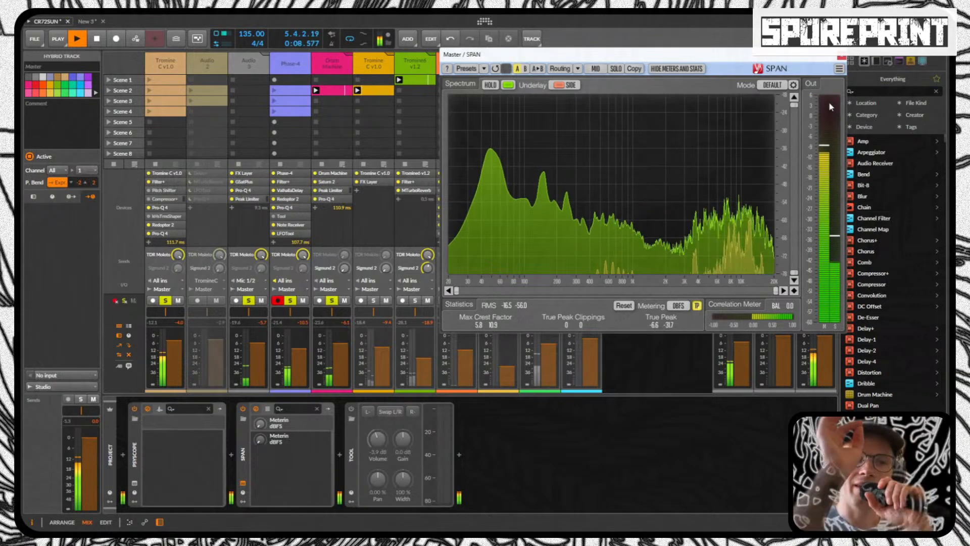
# Step: Reset SPAN's level statistics, view its metering scale options and close the SPAN window
pyautogui.click(625, 306)
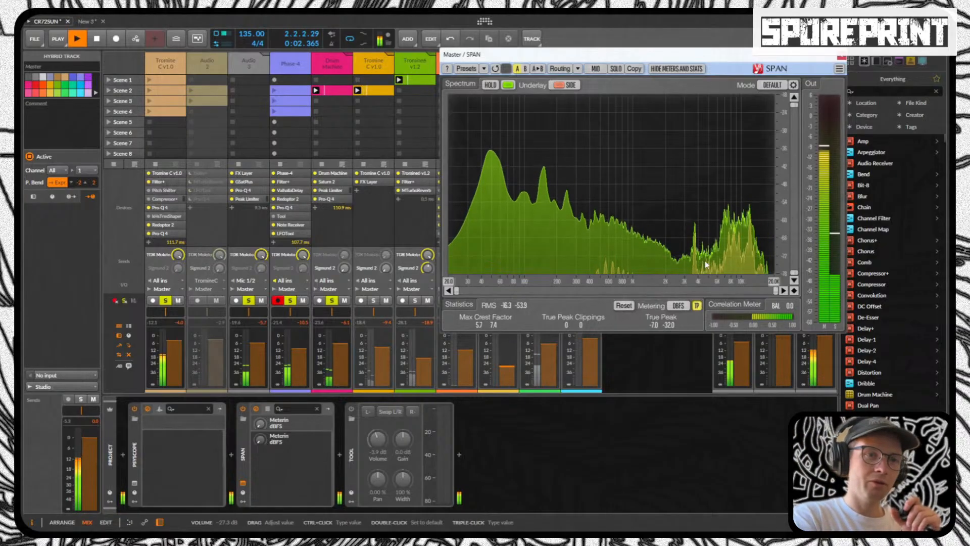
pyautogui.click(675, 306)
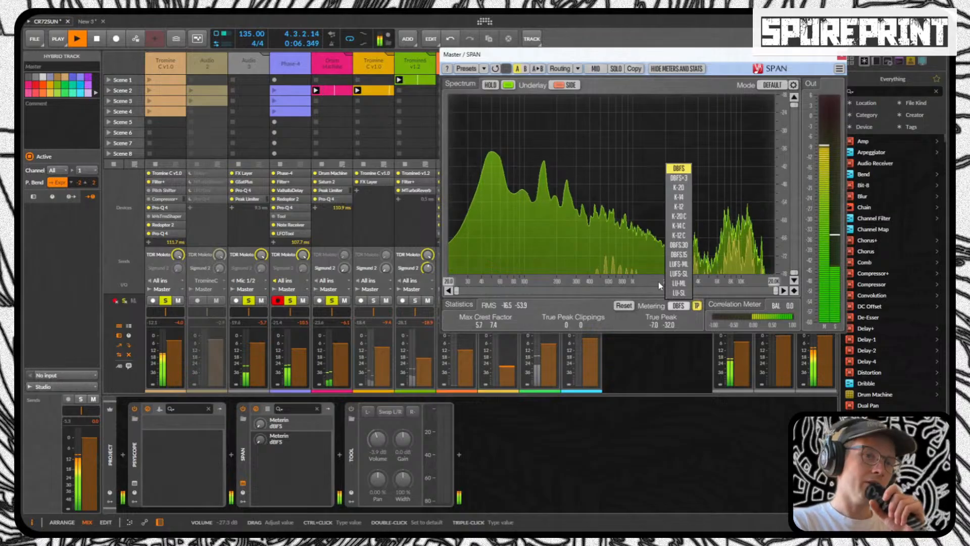
pyautogui.click(680, 307)
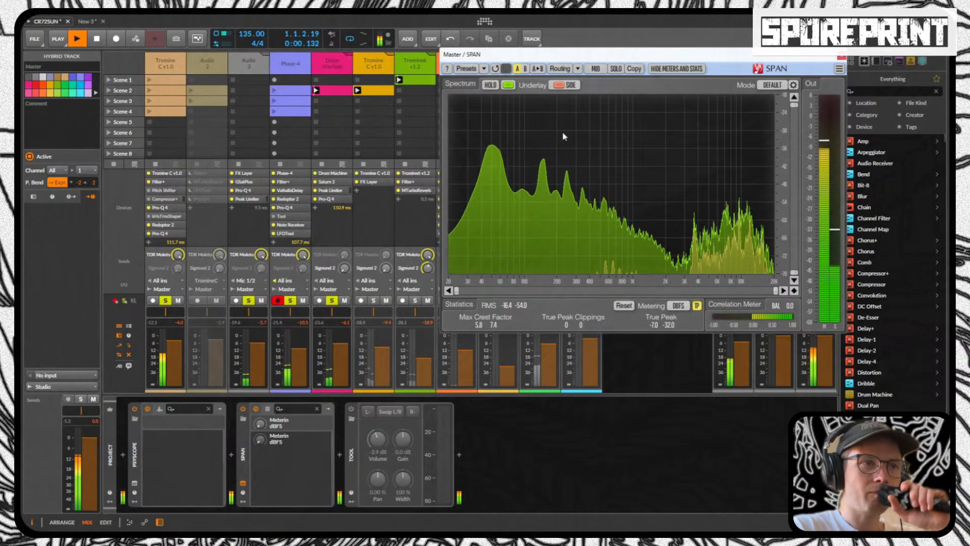
pyautogui.click(840, 57)
# Step: Select the first Tromine C track and return it to arranger playback in the arrangement view
pyautogui.click(296, 67)
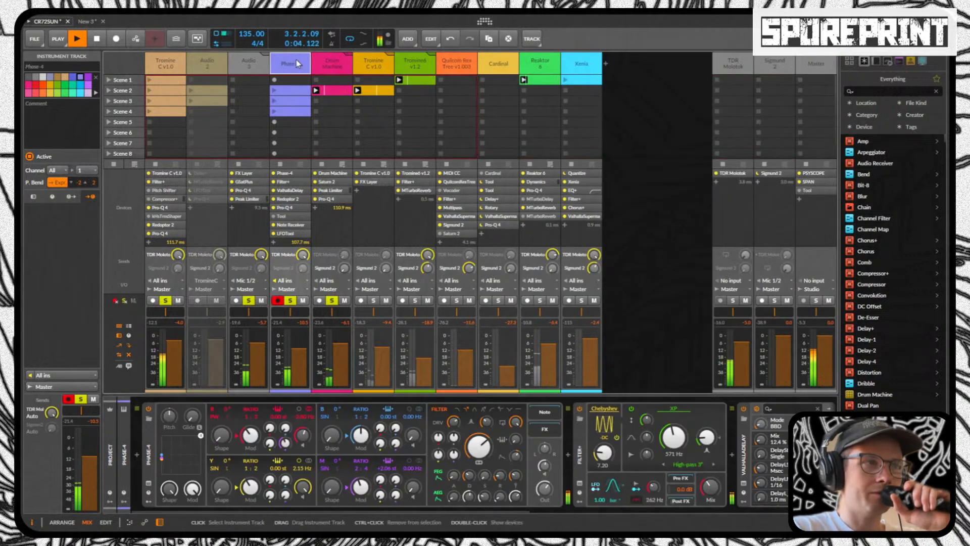
pyautogui.click(170, 60)
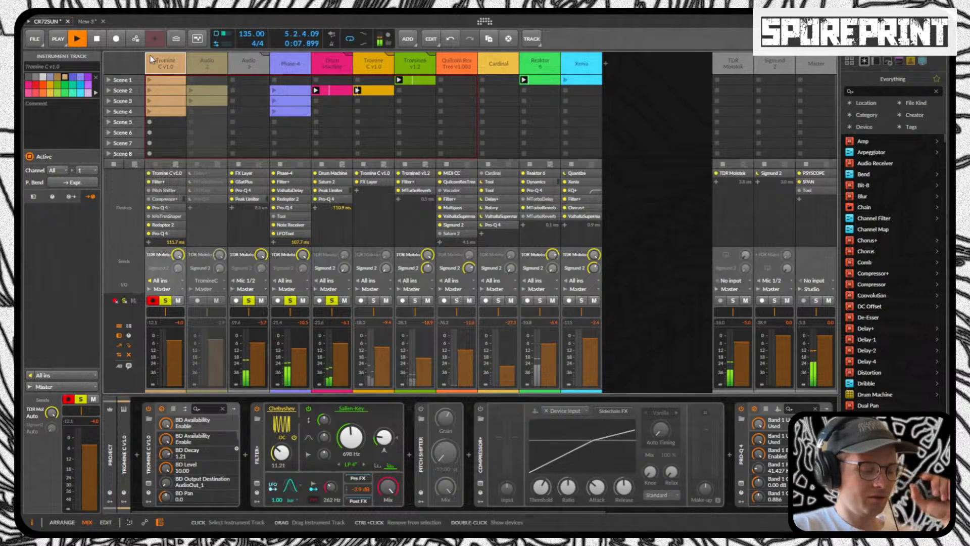
pyautogui.hotkey('alt', '1')
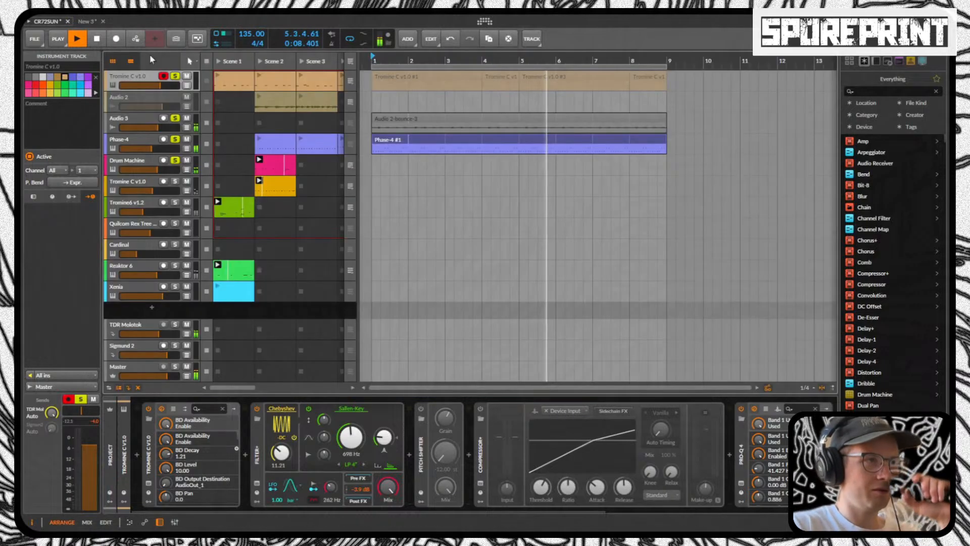
pyautogui.click(353, 82)
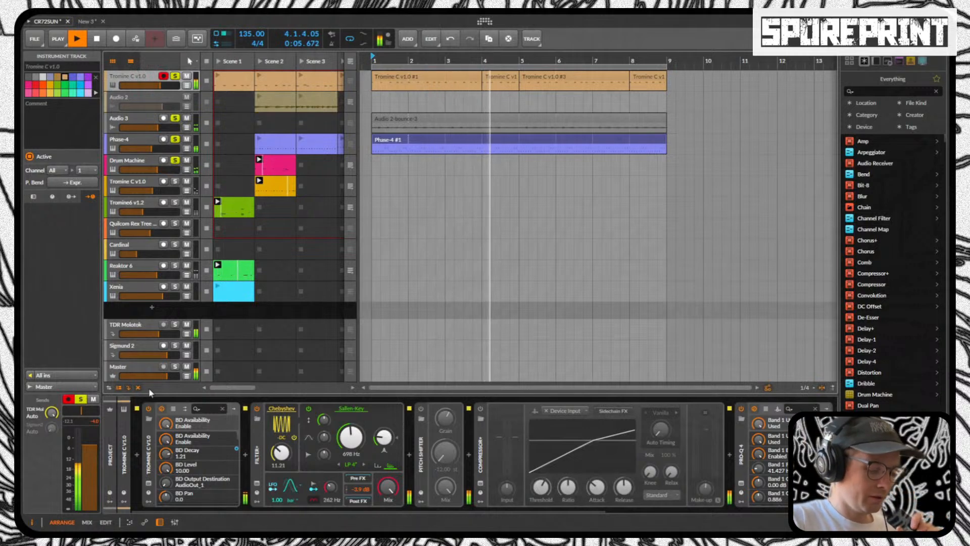
# Step: Return to the mixer view and clear the solo from all tracks
pyautogui.hotkey('alt', '2')
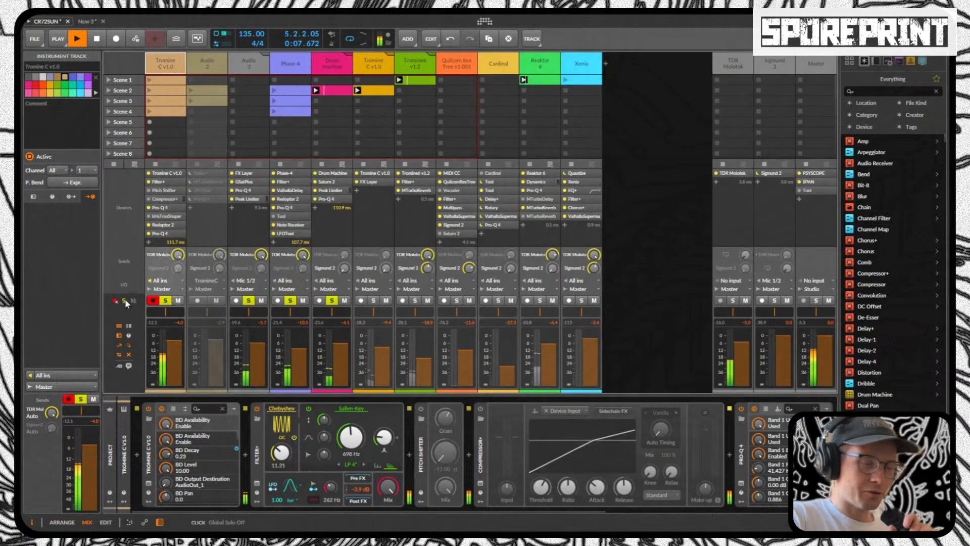
pyautogui.click(125, 300)
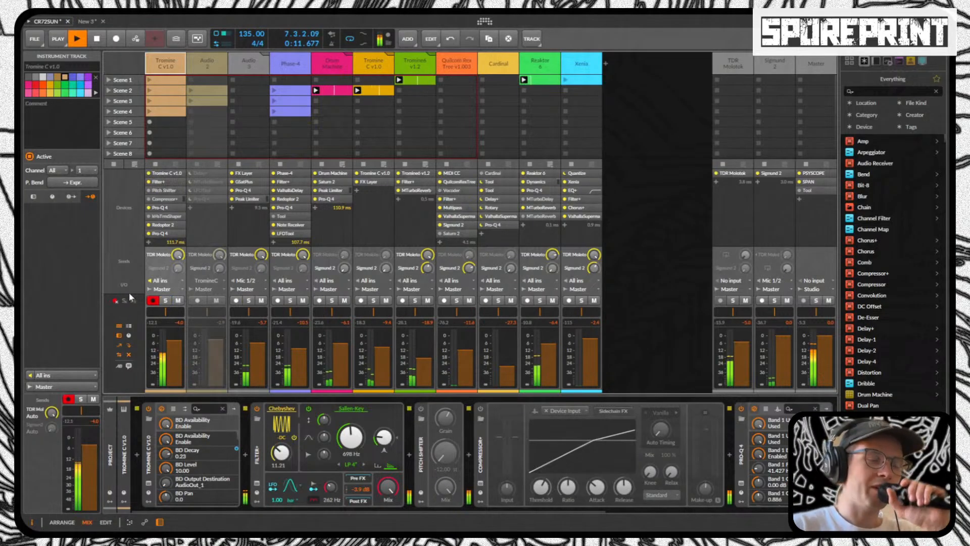
# Step: Select the Xenia track and stop playback
pyautogui.click(583, 62)
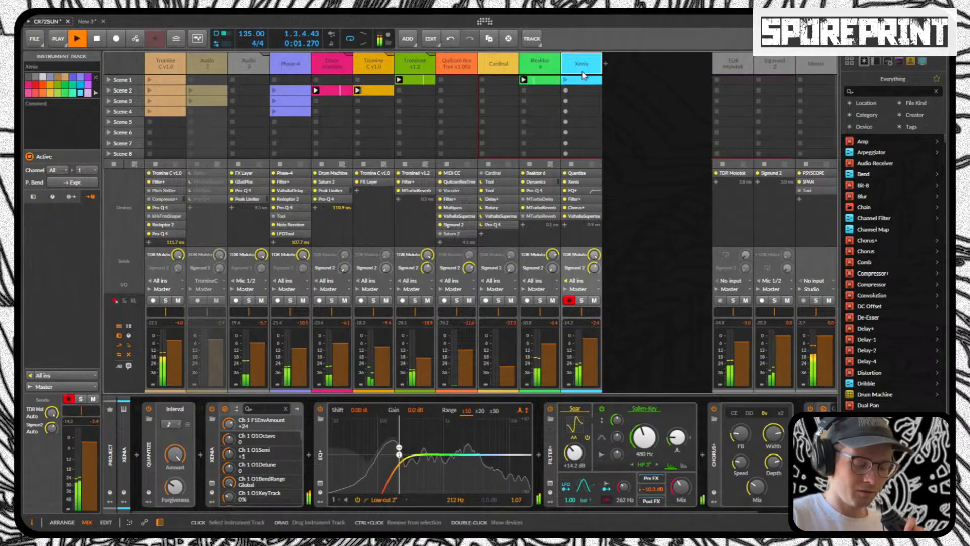
pyautogui.press('space')
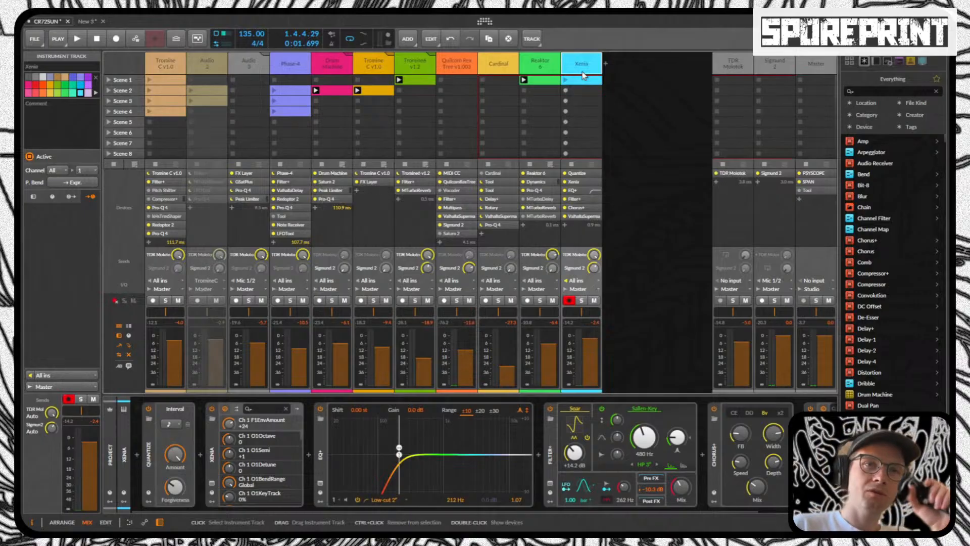
# Step: Start playback, open SPAN on the Master track, set its spectrum mode to High Res and move its window clear of the Xenia track's controls
pyautogui.press('space')
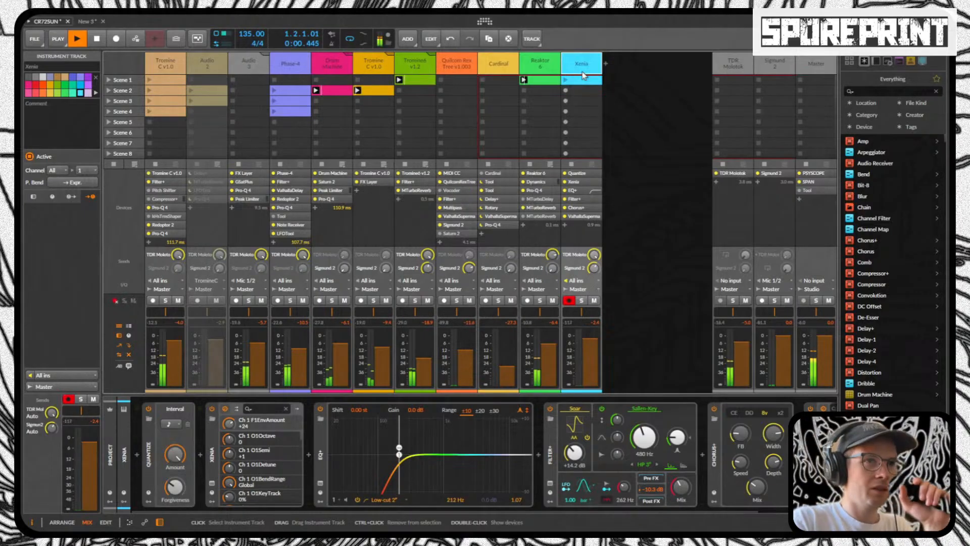
pyautogui.click(816, 67)
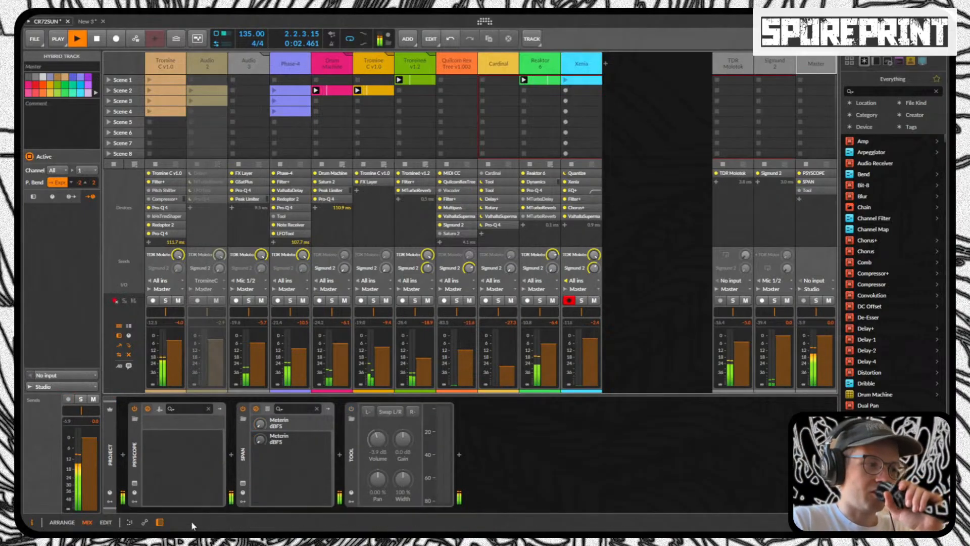
pyautogui.click(243, 482)
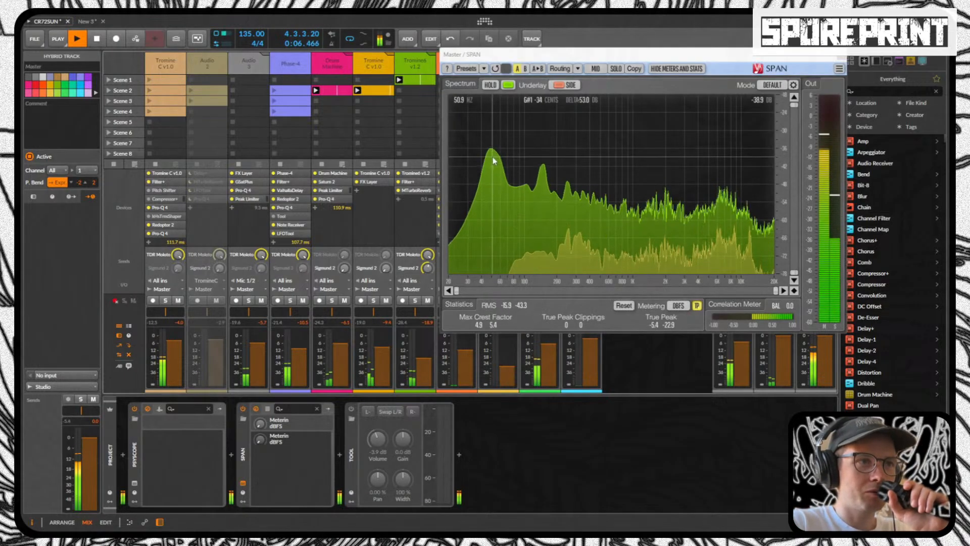
pyautogui.click(777, 85)
pyautogui.click(772, 124)
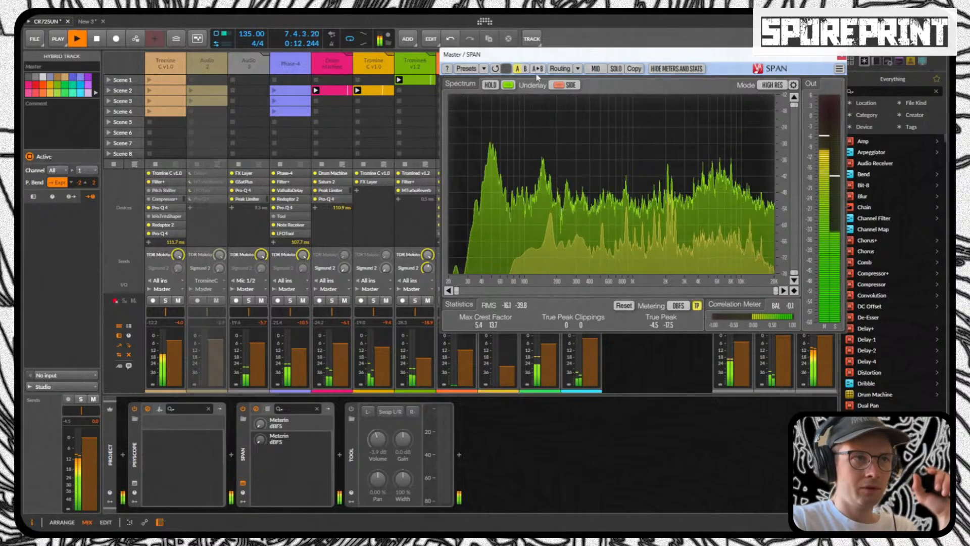
pyautogui.moveTo(655, 60); pyautogui.dragTo(317, 117)
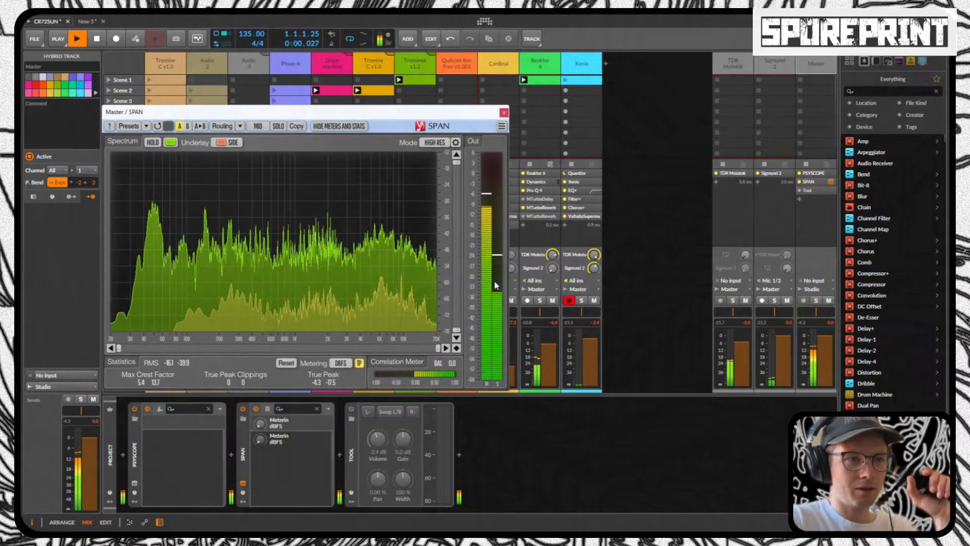
# Step: Solo the Reaktor 6 track and switch the solo to the Xenia track, comparing their spectra in SPAN
pyautogui.click(539, 301)
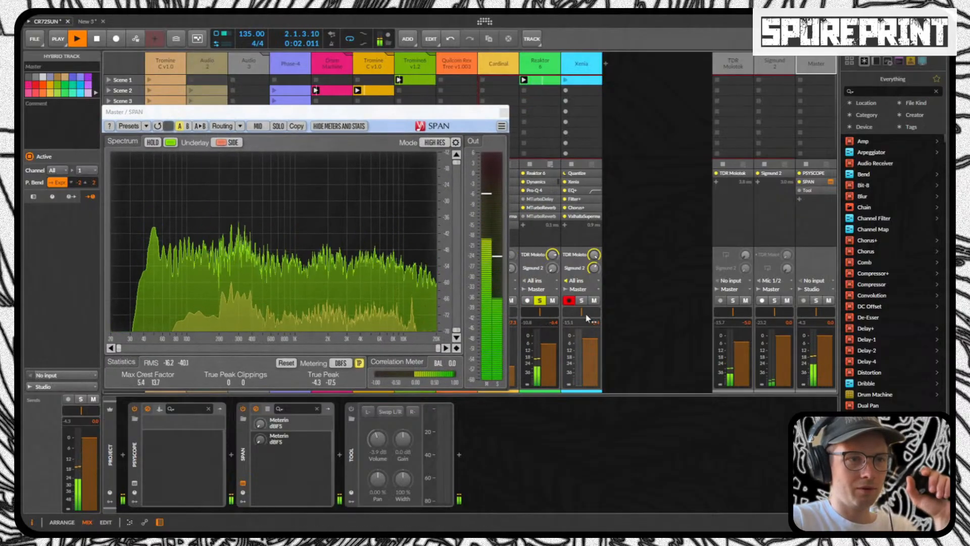
pyautogui.click(539, 301)
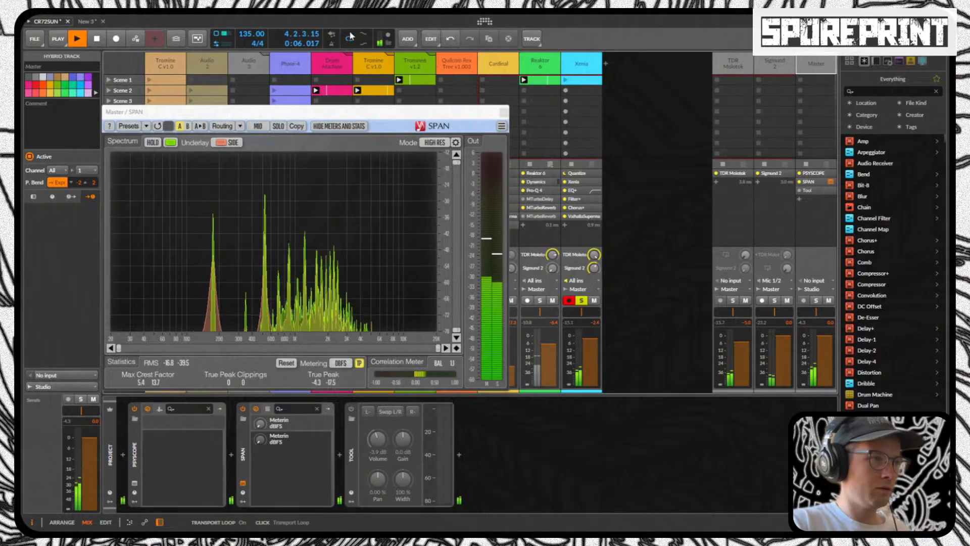
# Step: Select the Xenia track, open the Xenia plug-in window to inspect its patch and bring SPAN to the front
pyautogui.moveTo(228, 219)
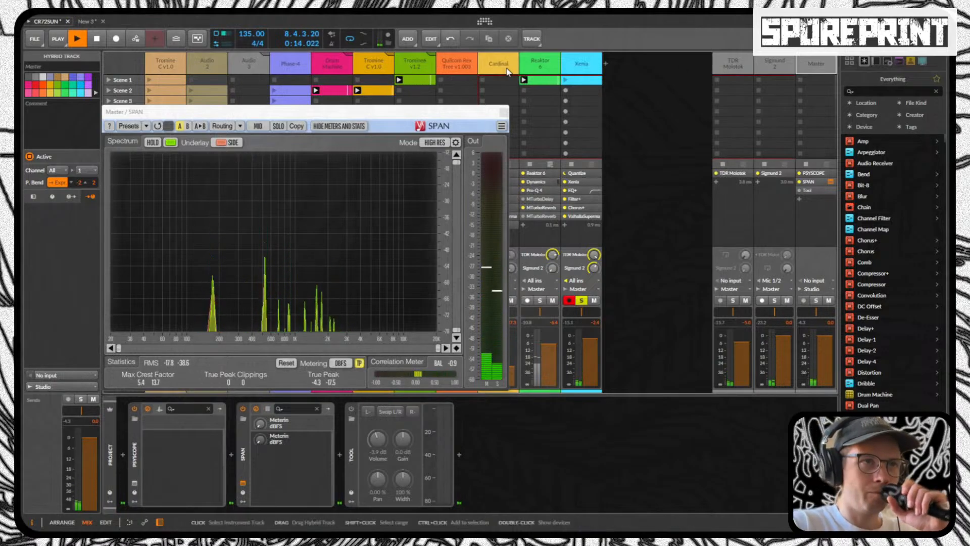
pyautogui.click(587, 62)
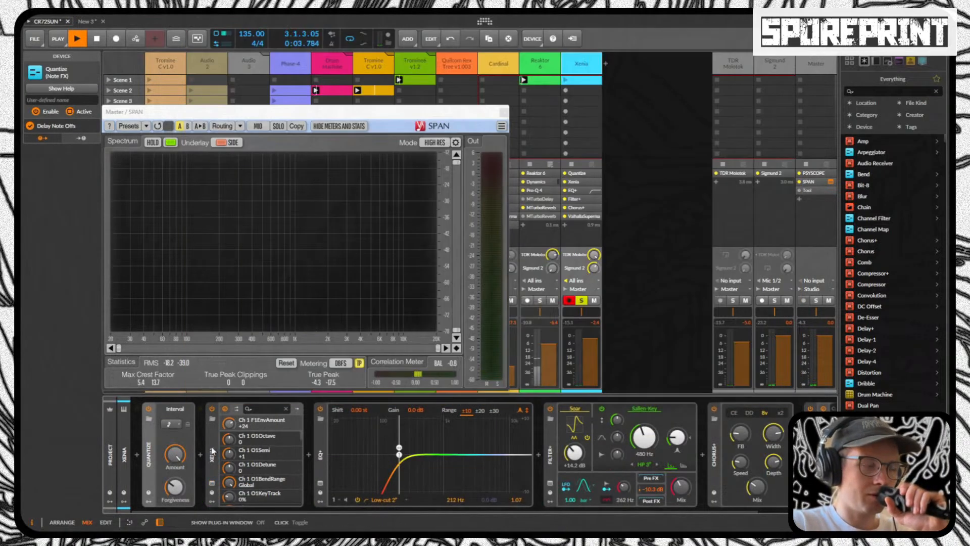
pyautogui.click(212, 485)
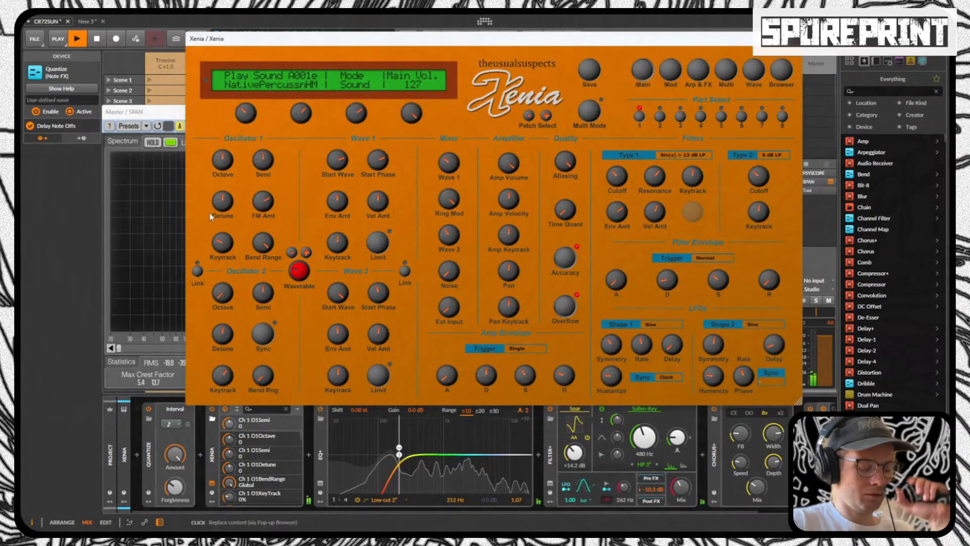
pyautogui.click(170, 113)
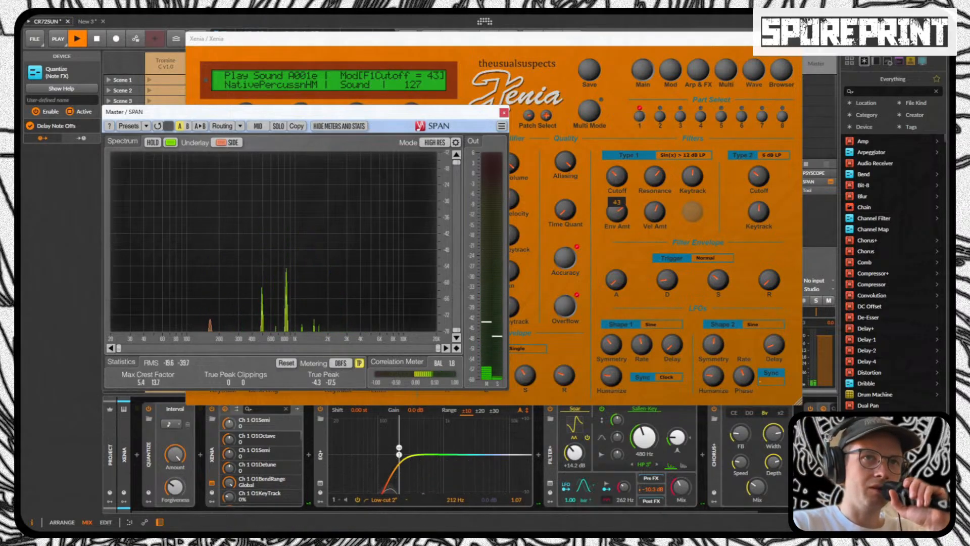
# Step: Close the Xenia and SPAN windows and clear the solo from the Xenia track
pyautogui.click(797, 39)
pyautogui.press('space')
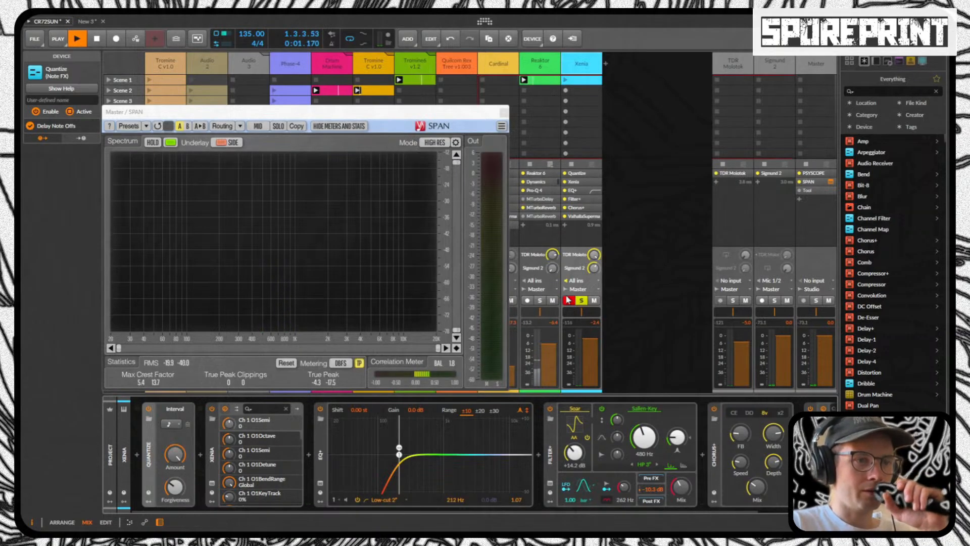
pyautogui.click(581, 300)
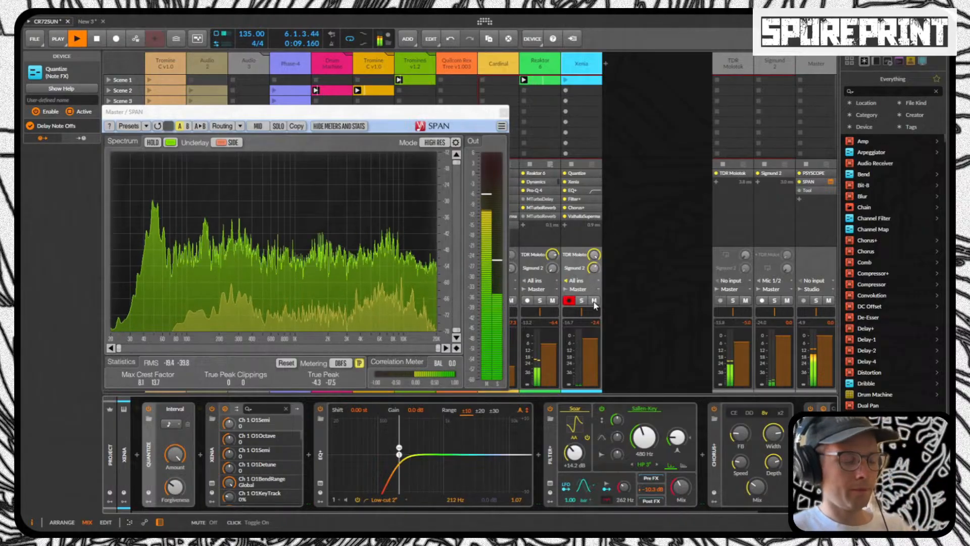
pyautogui.click(499, 113)
# Step: Mute the first Tromine C, Audio 3 and Reaktor 6 tracks
pyautogui.click(178, 300)
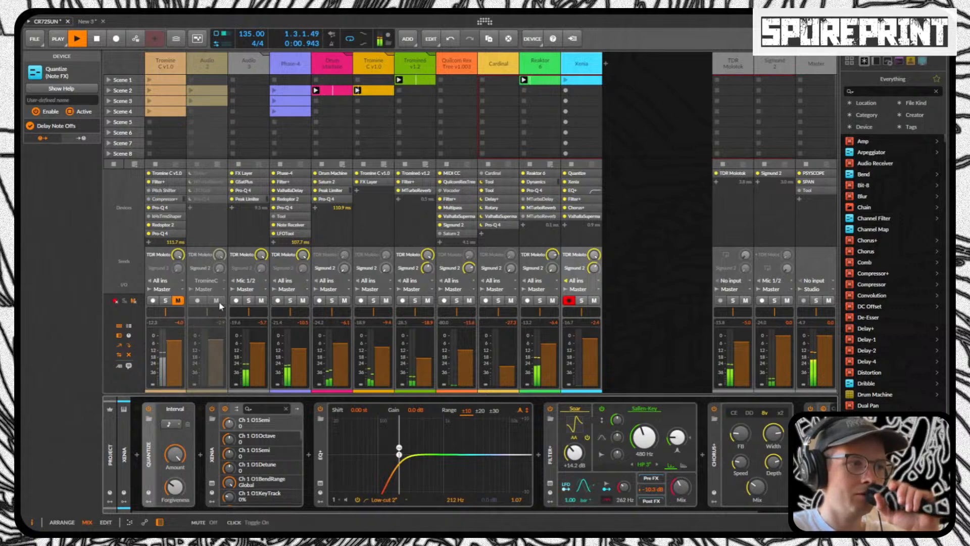
pyautogui.click(261, 301)
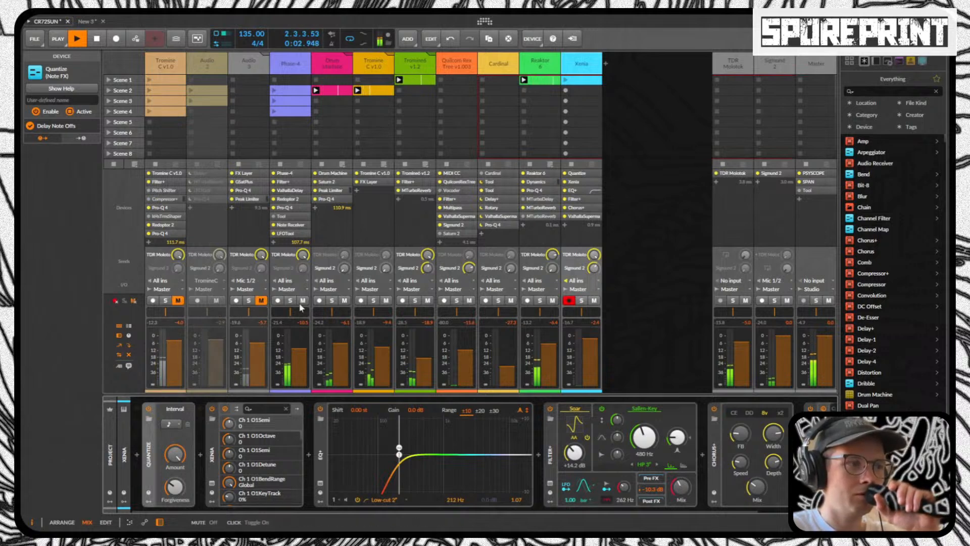
pyautogui.click(552, 300)
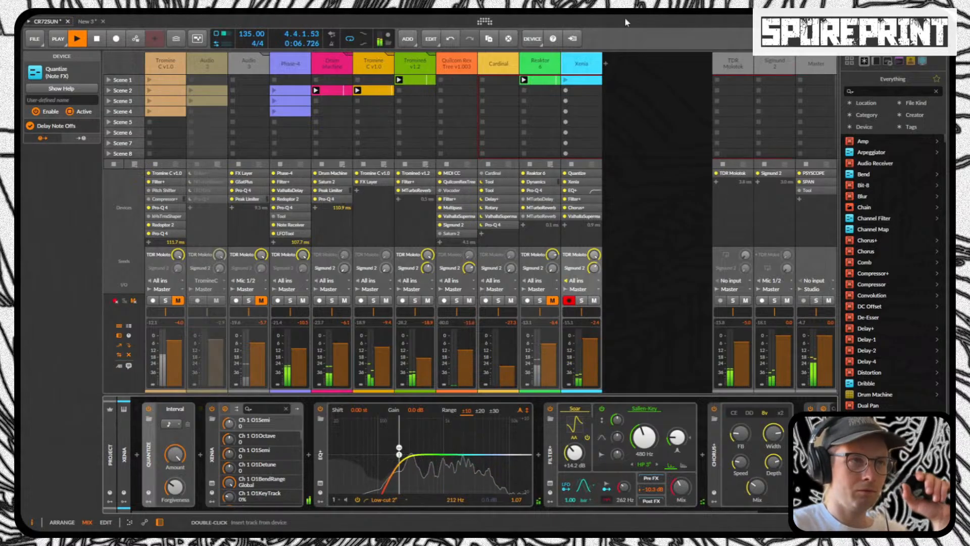
# Step: Open the Phase-4 clip in the arrangement and transpose all its notes up one octave
pyautogui.click(296, 62)
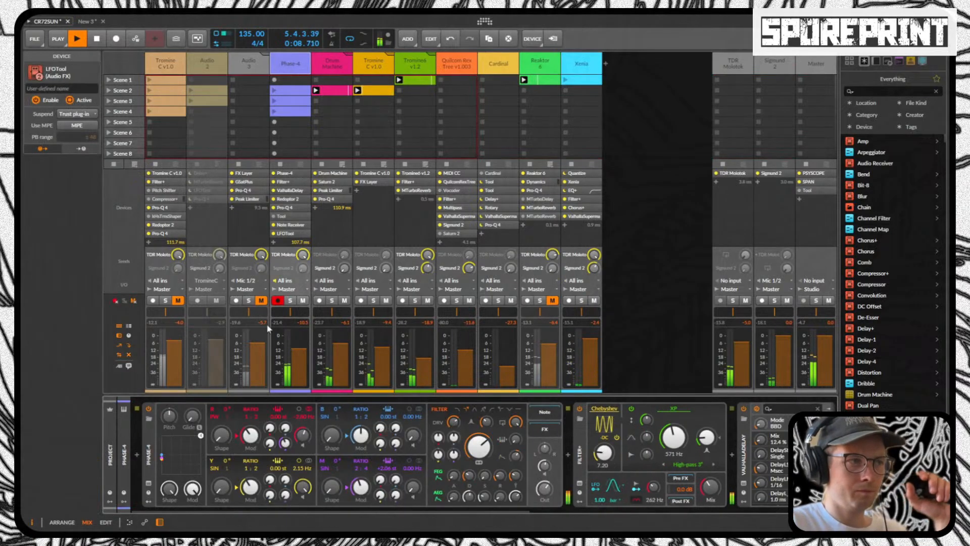
pyautogui.hotkey('alt', '1')
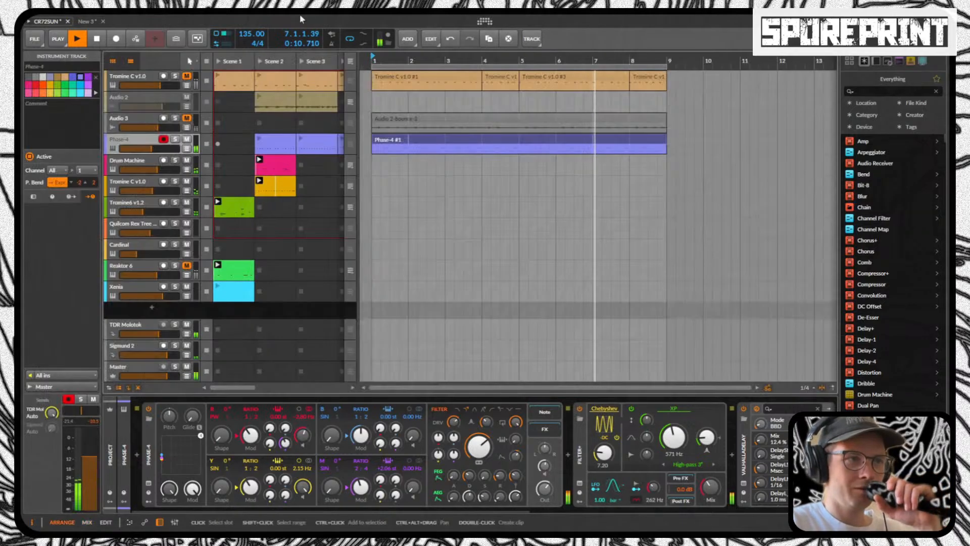
pyautogui.doubleClick(484, 142)
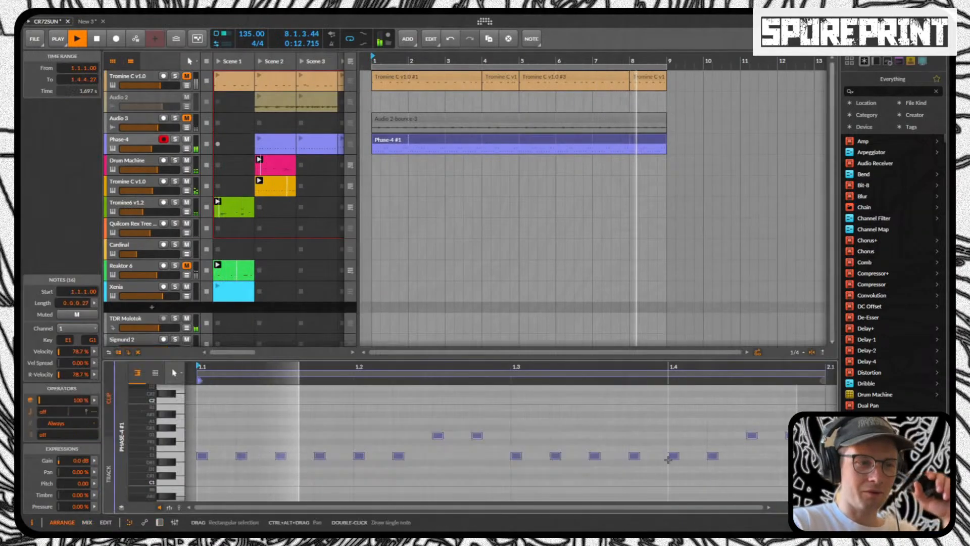
pyautogui.click(640, 439)
pyautogui.hotkey('ctrl', 'a')
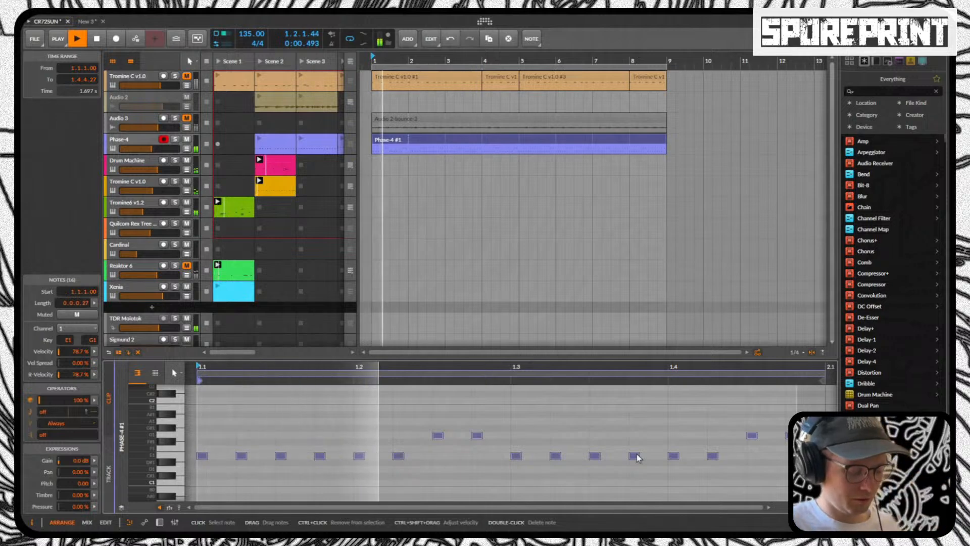
pyautogui.hotkey('shift', 'Up')
pyautogui.scroll(2, 637, 454)
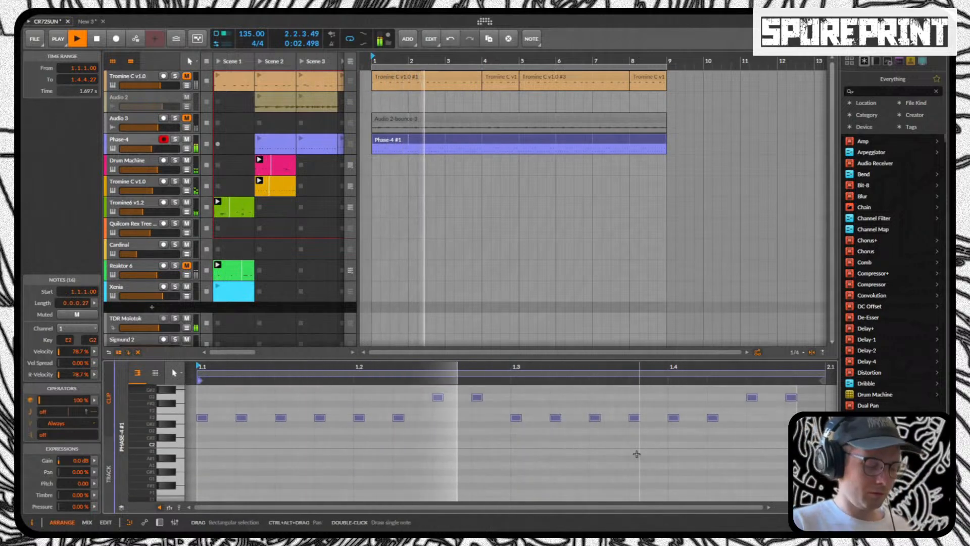
# Step: Return to the mixer view, select the Xenia track and start playback
pyautogui.hotkey('alt', '2')
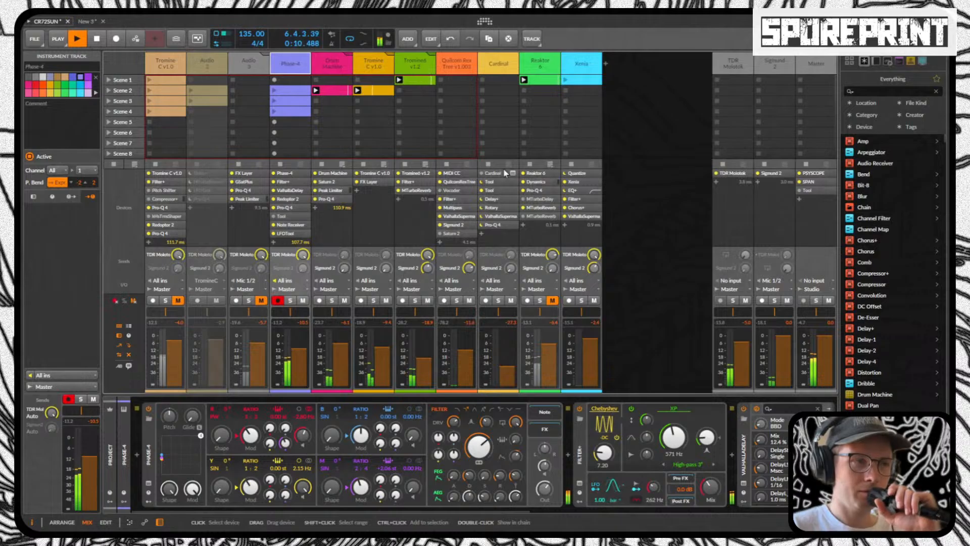
pyautogui.click(578, 63)
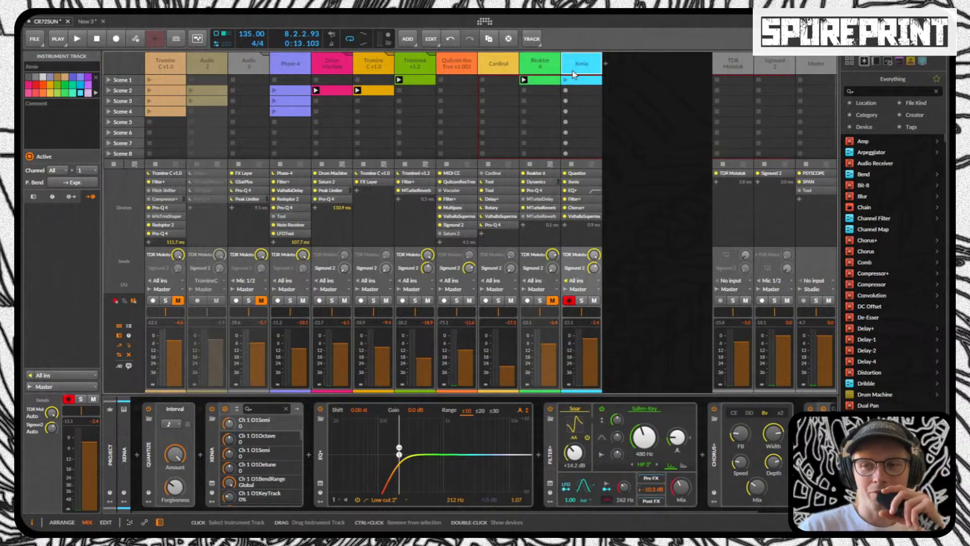
pyautogui.press('space')
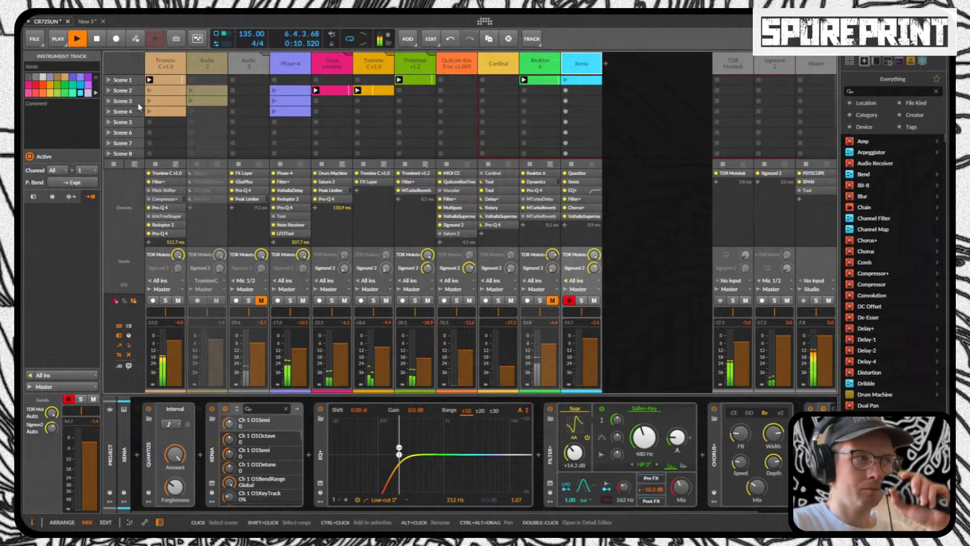
# Step: Switch the first Tromine C track back to arranger playback in the arrangement view
pyautogui.hotkey('alt', '1')
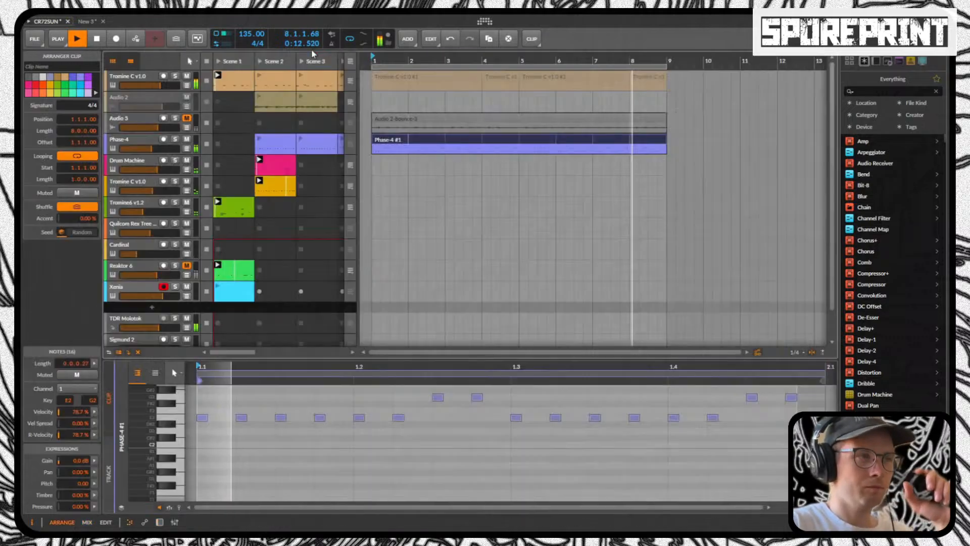
pyautogui.click(350, 81)
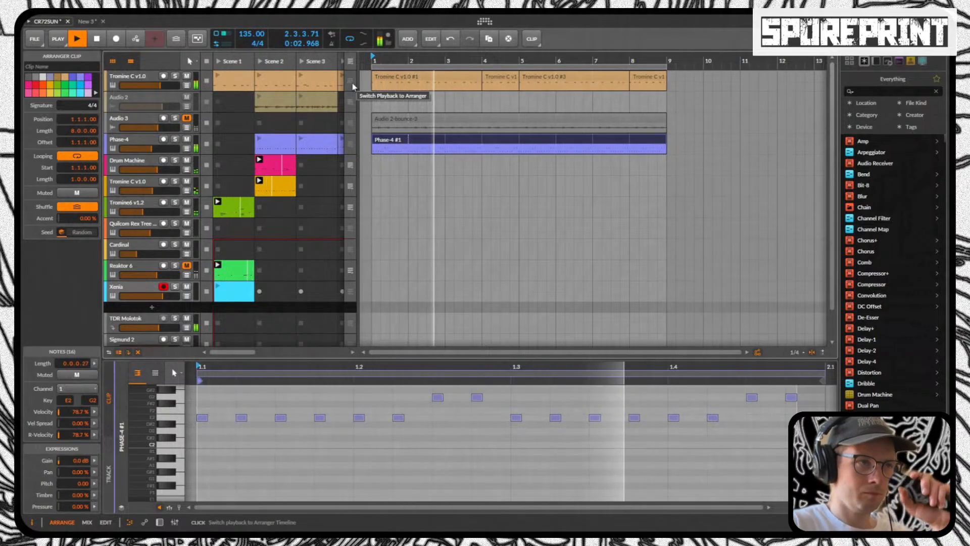
# Step: Transpose all notes in the Phase-4 clip down one octave
pyautogui.click(125, 140)
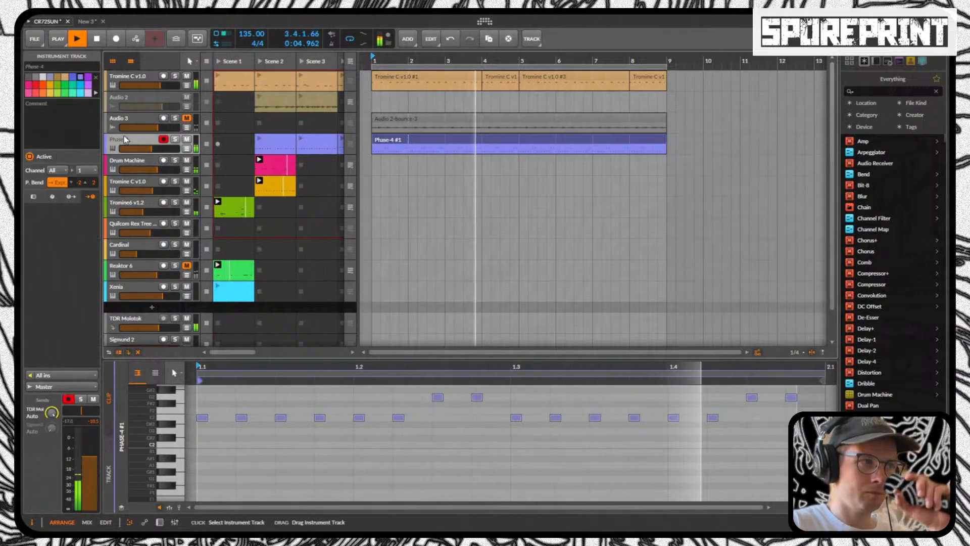
pyautogui.click(439, 141)
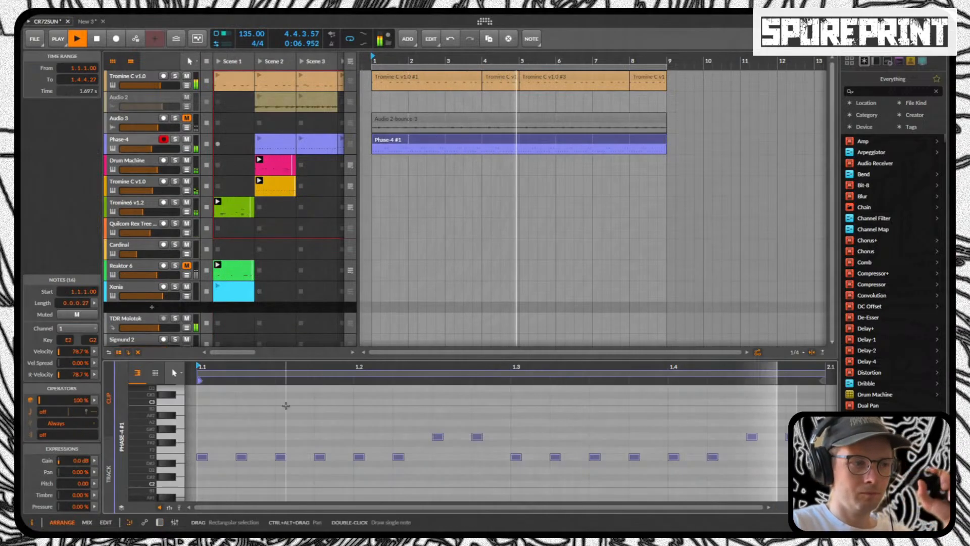
pyautogui.moveTo(202, 408); pyautogui.dragTo(785, 530)
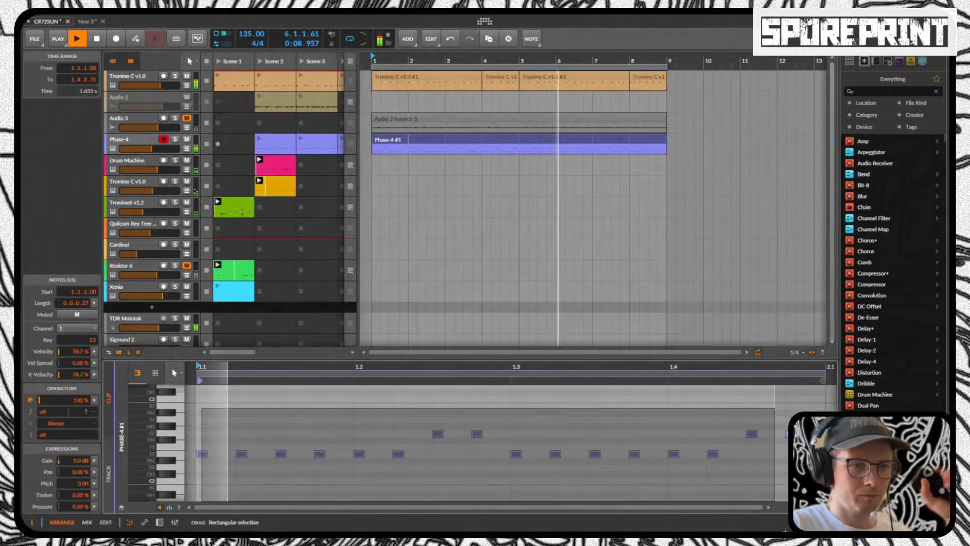
pyautogui.hotkey('ctrl', 'a')
pyautogui.hotkey('shift', 'Down')
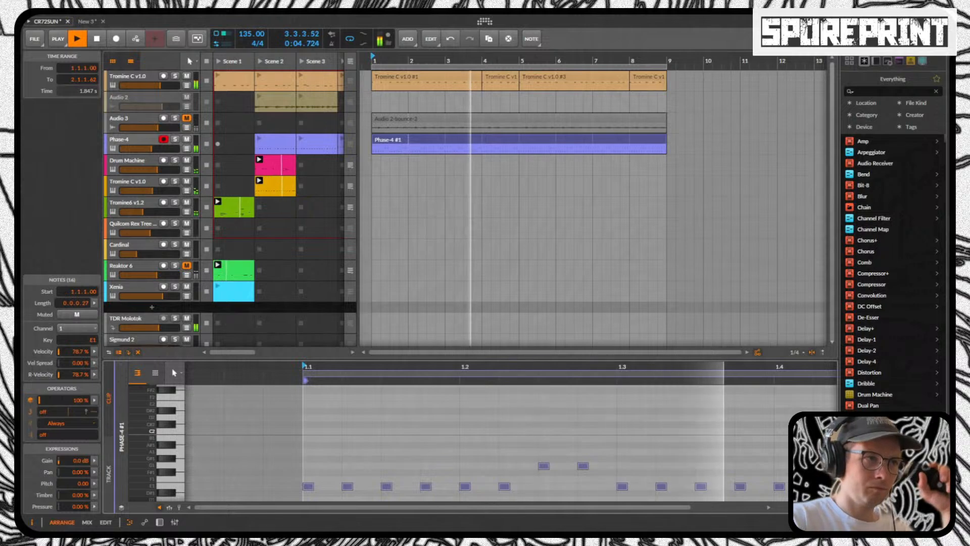
# Step: Select the Reaktor 6 track and move the selection on to the Xenia track
pyautogui.scroll(-1, 138, 235)
pyautogui.click(138, 235)
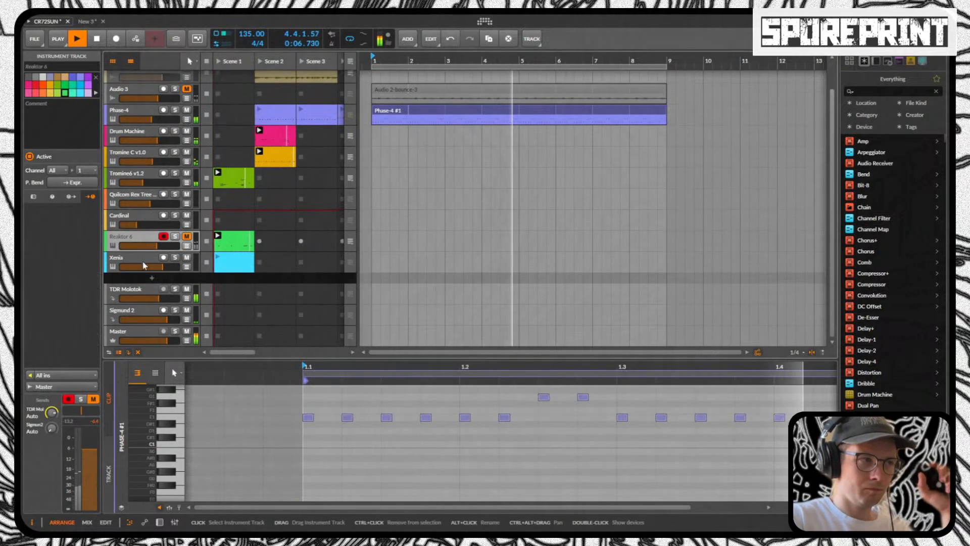
pyautogui.click(144, 266)
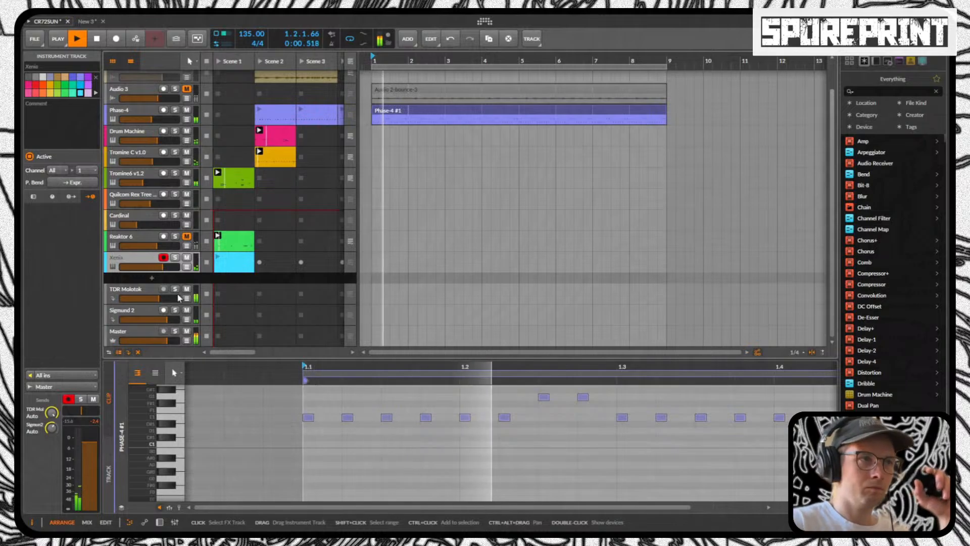
pyautogui.scroll(2, 178, 298)
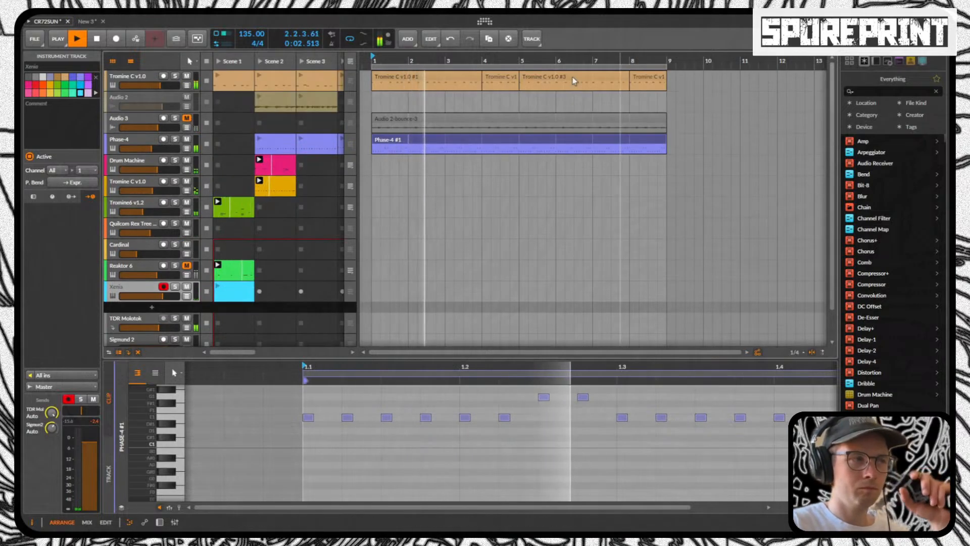
# Step: Mute the Phase-4 track to compare the mix without it, and unmute it together with Audio 3
pyautogui.click(187, 140)
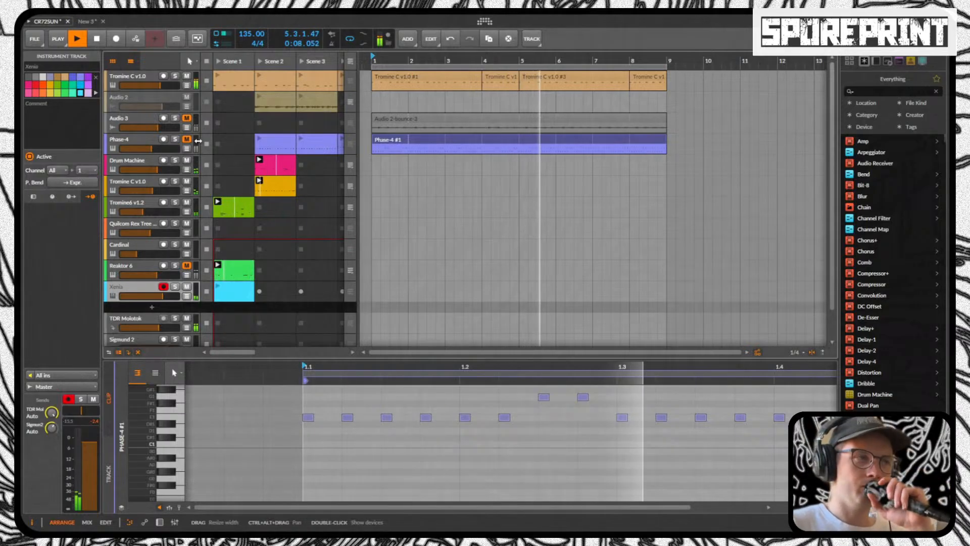
pyautogui.click(187, 139)
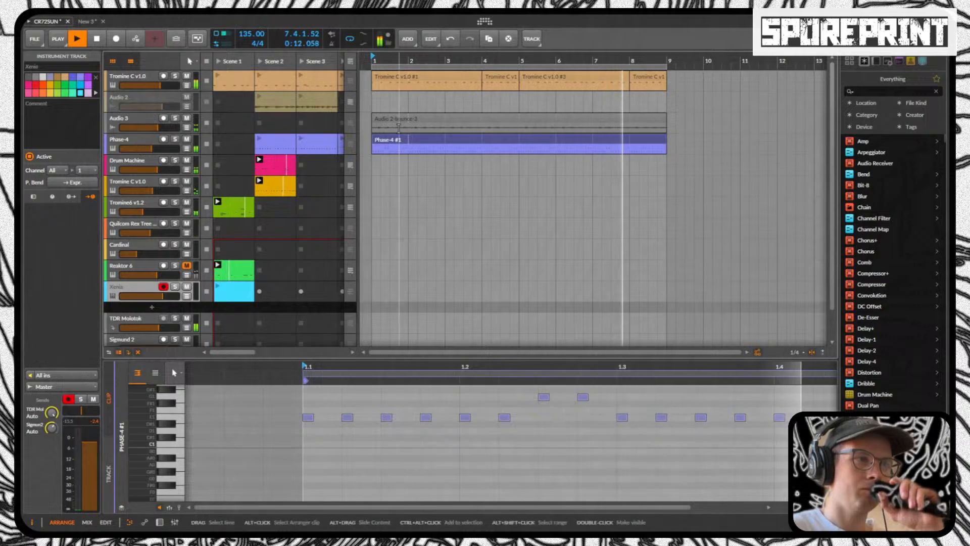
# Step: Raise the Phase-4 clip's E1 notes three semitones to G1 and audition the single-pitch line in the mix
pyautogui.click(399, 144)
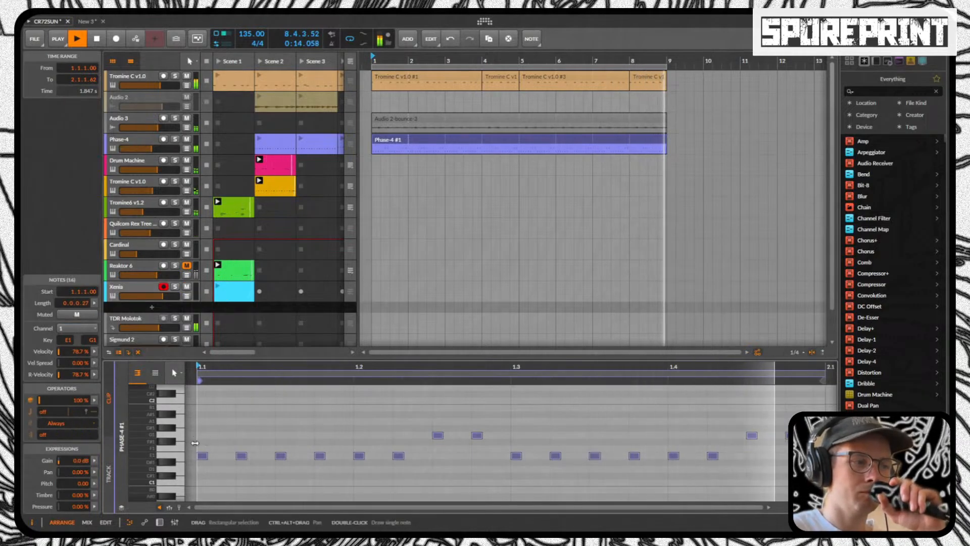
pyautogui.moveTo(195, 443); pyautogui.dragTo(225, 443)
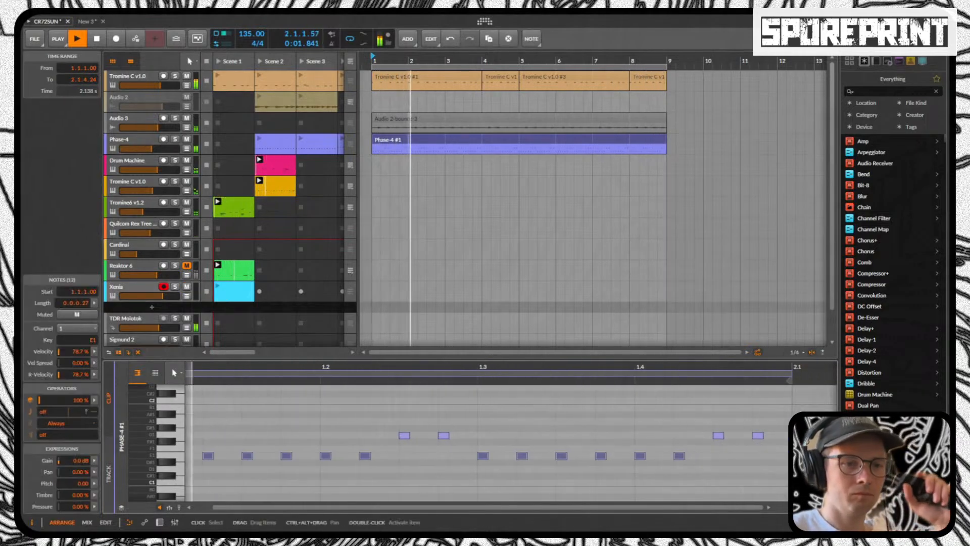
pyautogui.press('Up')
pyautogui.press('Up')
pyautogui.press('Up')
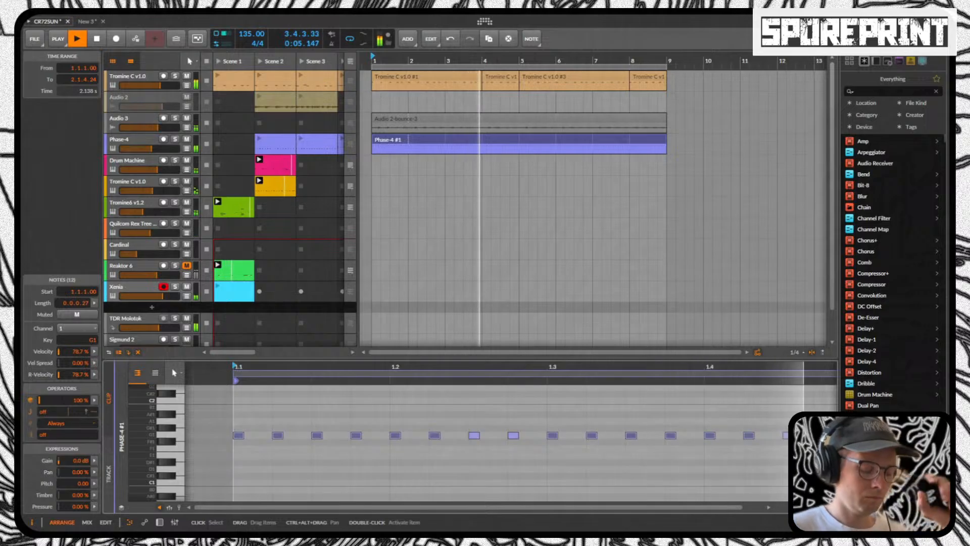
pyautogui.press('space')
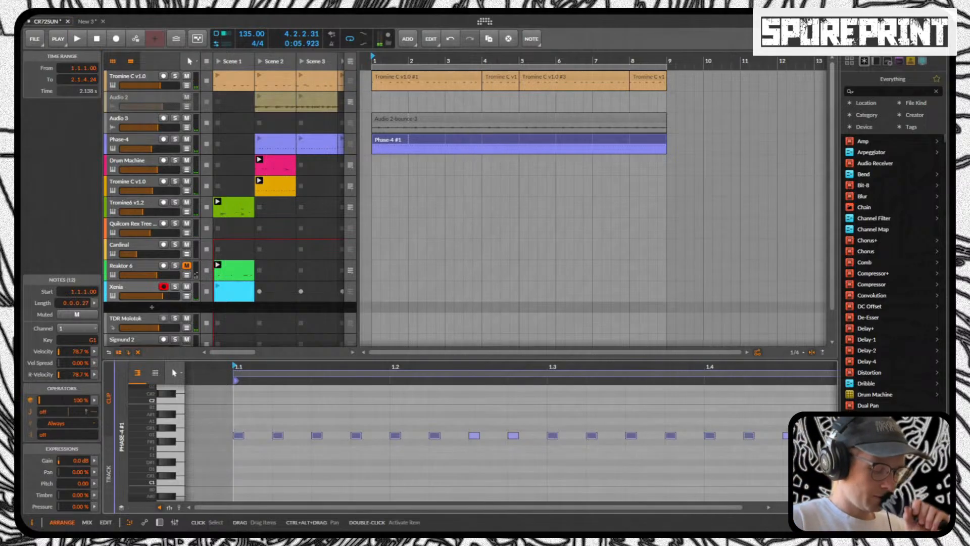
pyautogui.press('space')
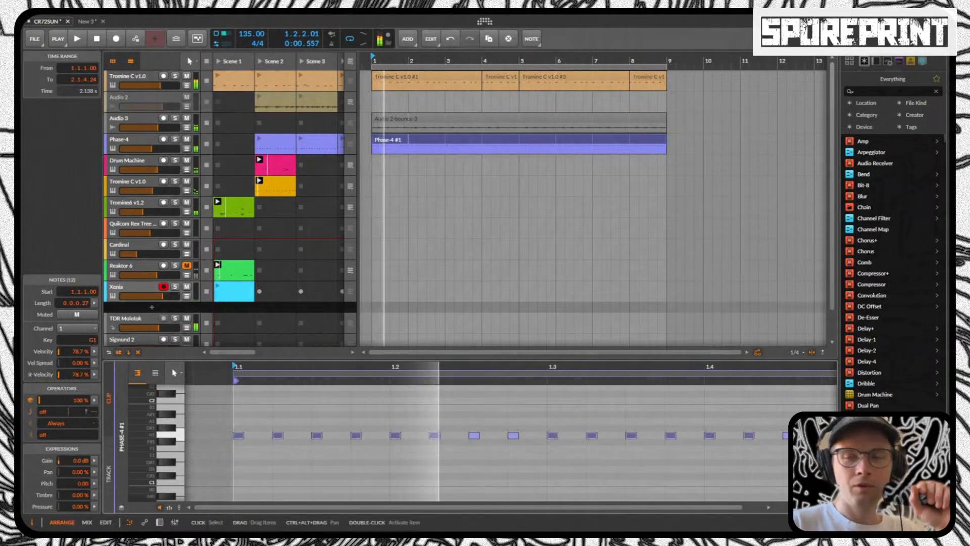
pyautogui.press('space')
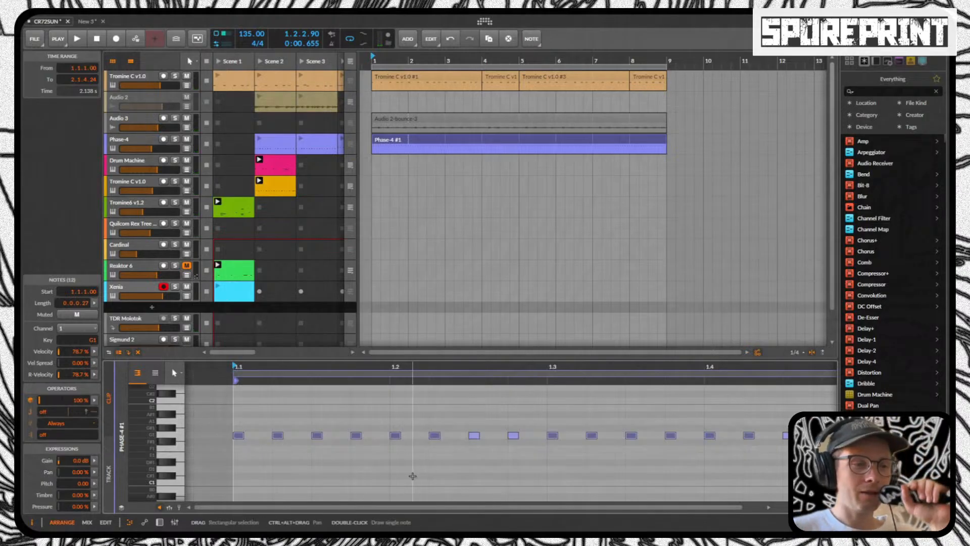
# Step: Lower the raised Phase-4 notes three semitones back to E1
pyautogui.press('Down')
pyautogui.press('Down')
pyautogui.press('Down')
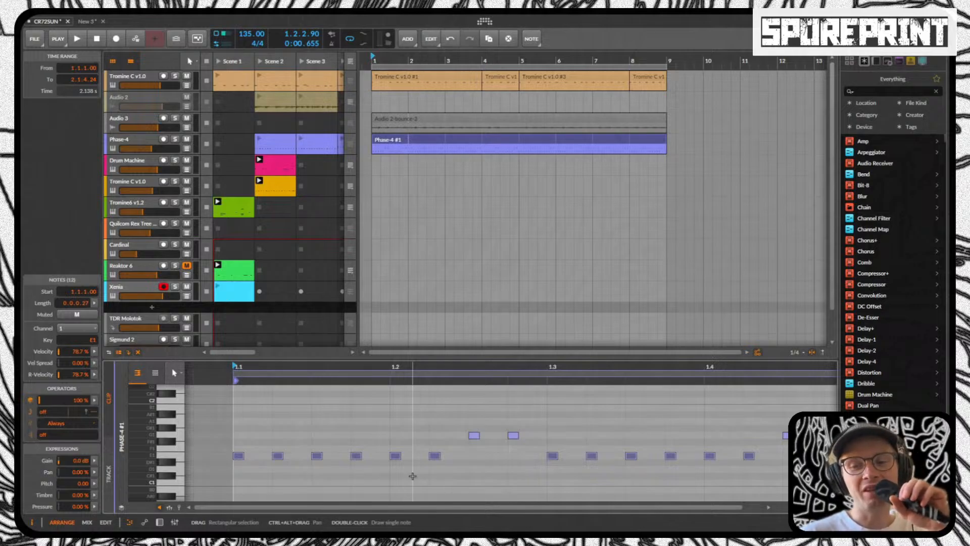
# Step: Highlight the Phase-4 clip's groups of E1 notes and its G1 notes in turn to examine the pattern
pyautogui.click(510, 459)
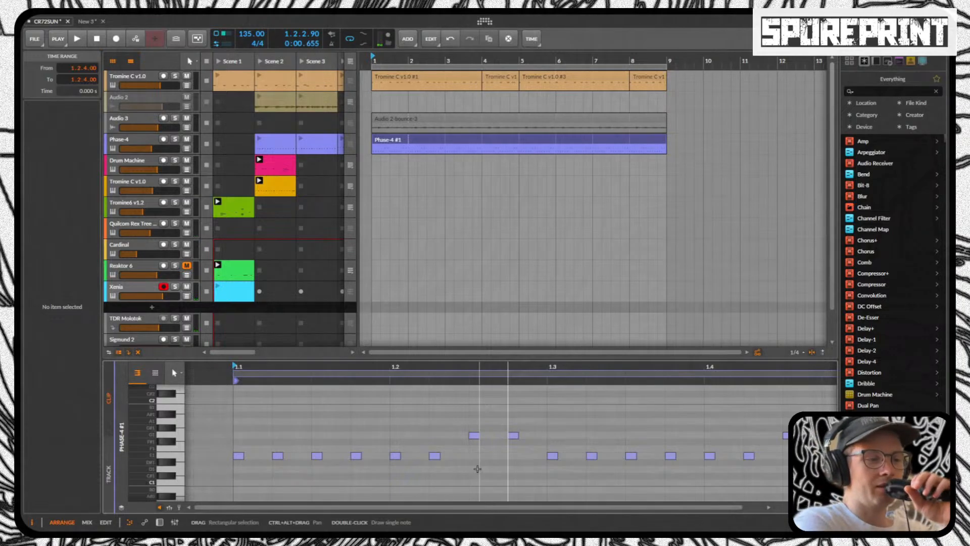
pyautogui.moveTo(444, 432); pyautogui.dragTo(231, 482)
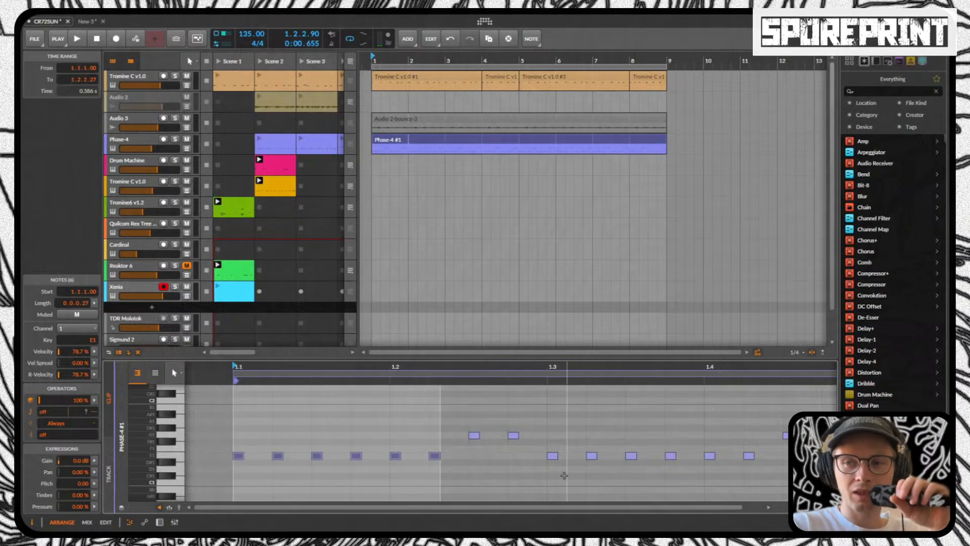
pyautogui.click(544, 486)
pyautogui.moveTo(545, 484); pyautogui.dragTo(782, 456)
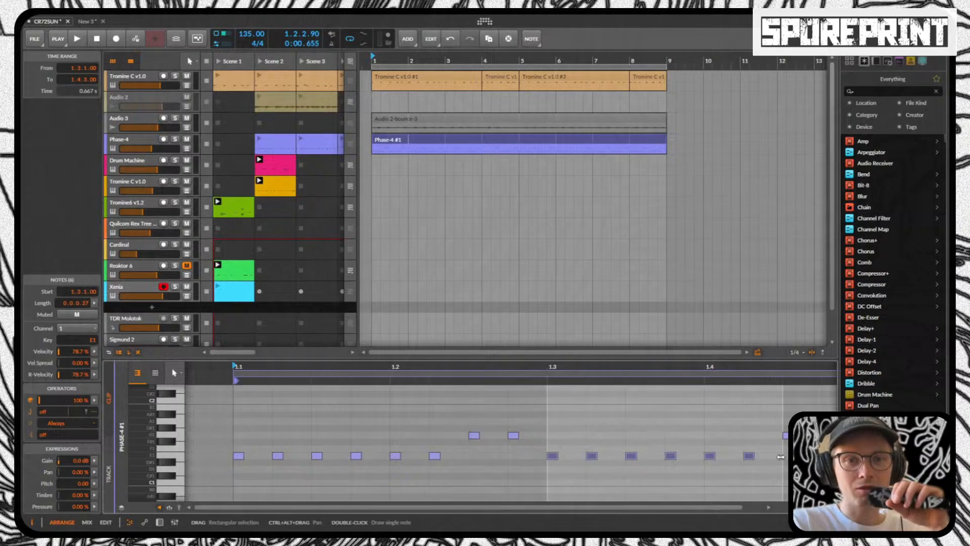
pyautogui.moveTo(774, 434); pyautogui.dragTo(422, 437)
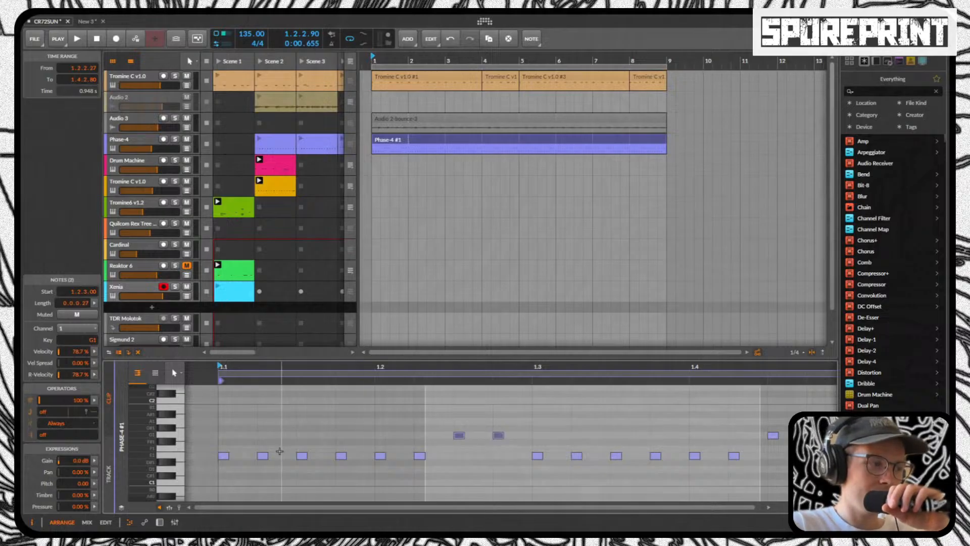
pyautogui.moveTo(225, 448); pyautogui.dragTo(788, 461)
pyautogui.click(770, 458)
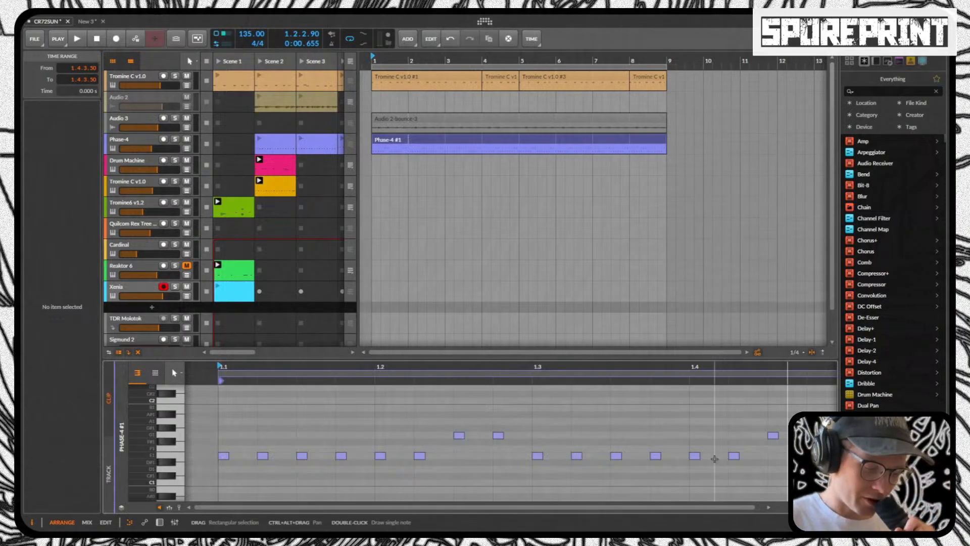
# Step: Play back the full mix in several passes with the restored Phase-4 pattern
pyautogui.press('space')
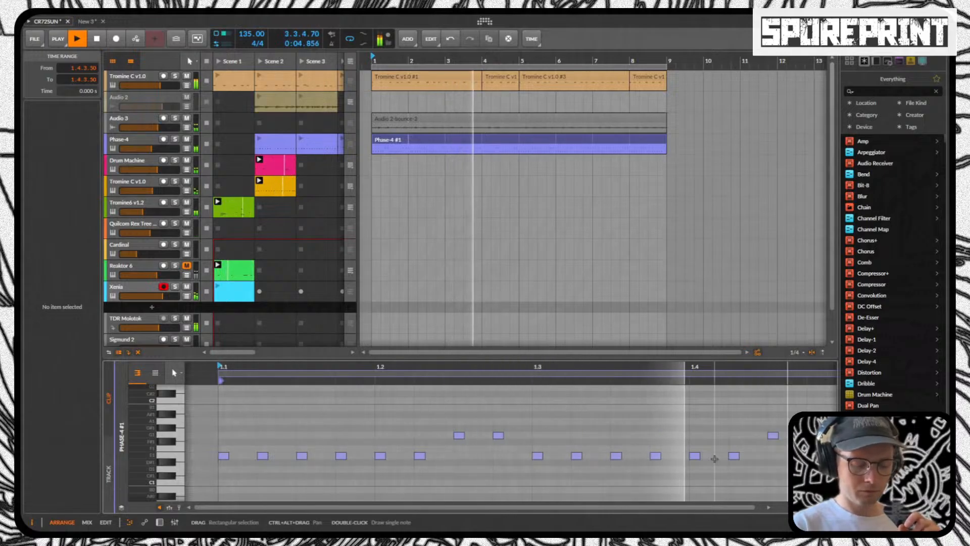
pyautogui.press('space')
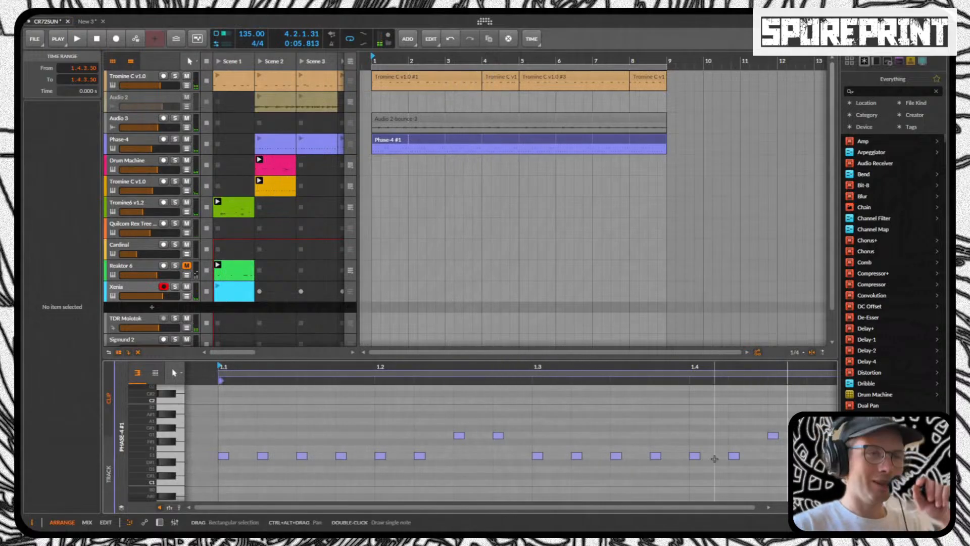
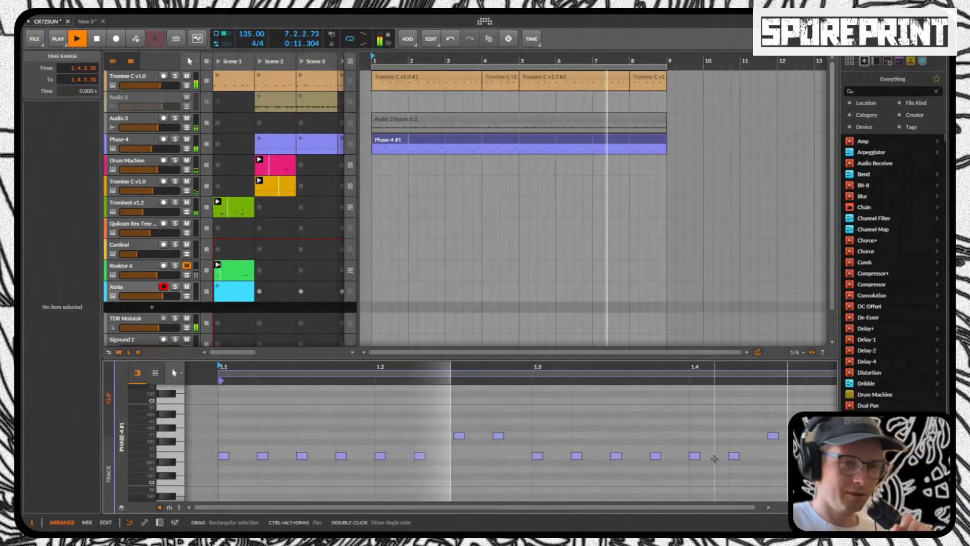
pyautogui.press('space')
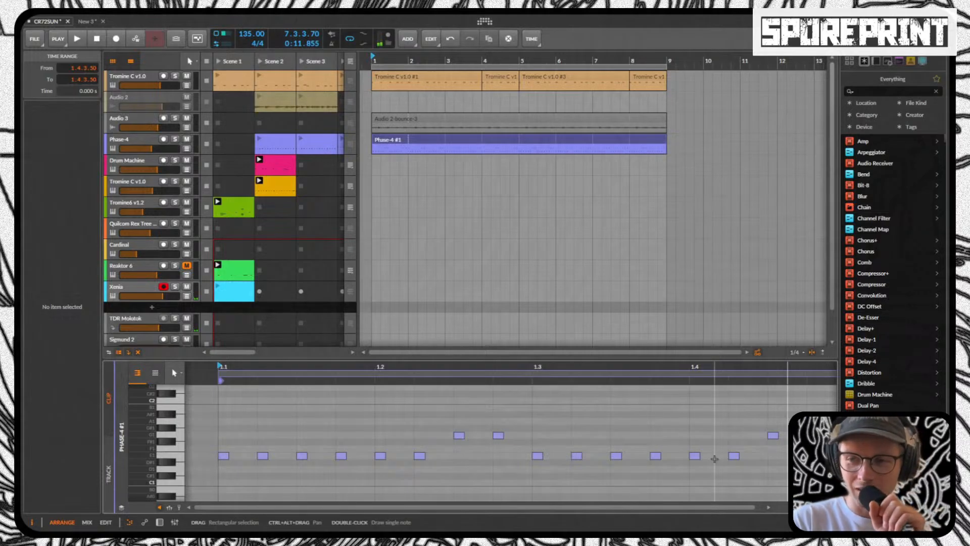
pyautogui.press('space')
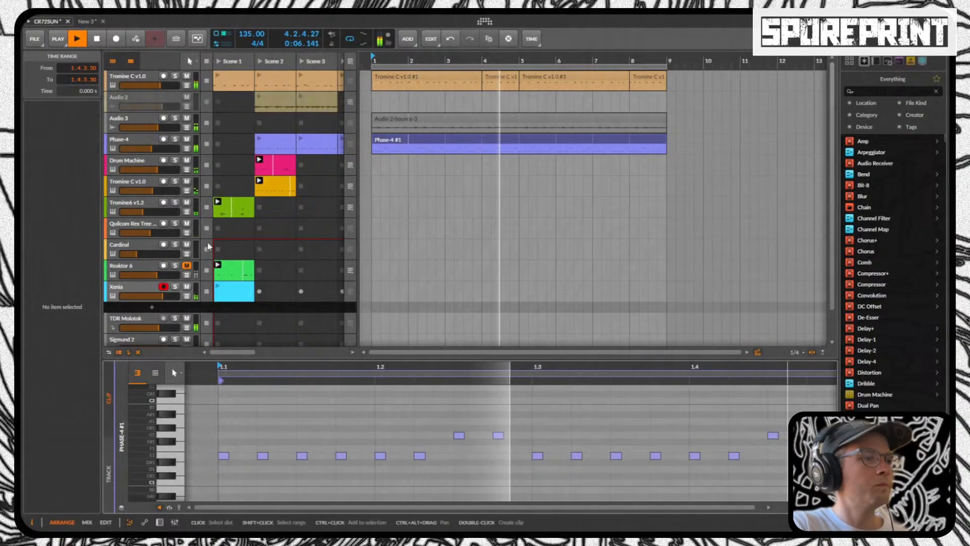
pyautogui.doubleClick(318, 244)
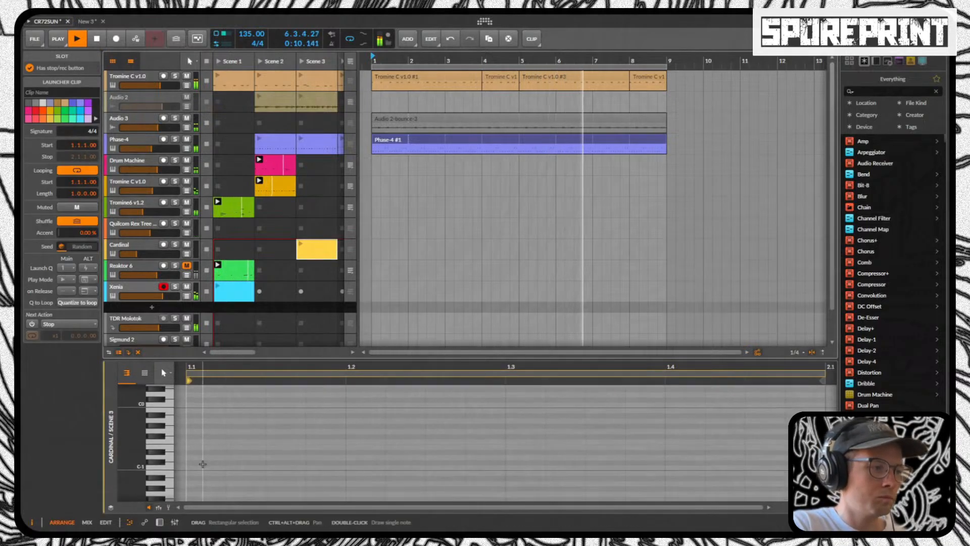
pyautogui.scroll(10, 213, 463)
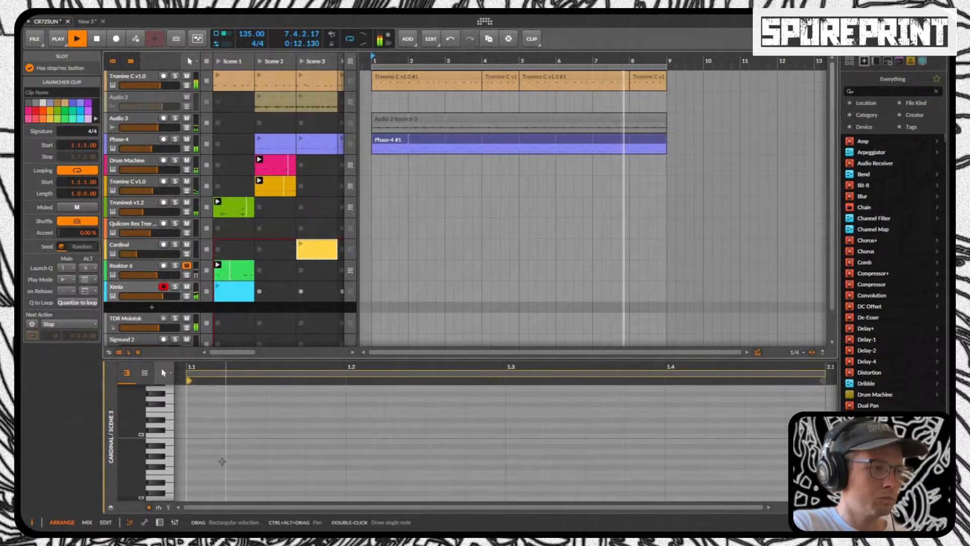
pyautogui.scroll(-6, 214, 461)
pyautogui.scroll(3, 208, 457)
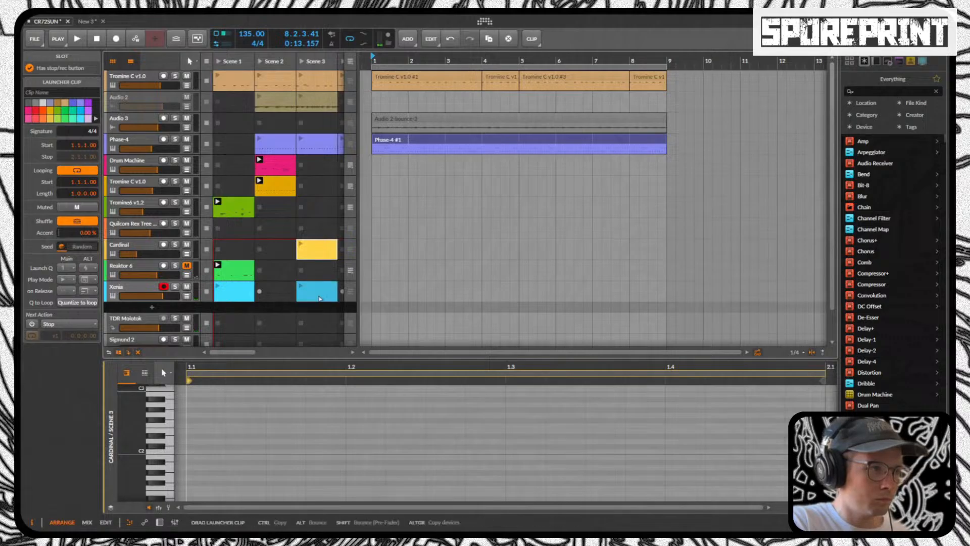
pyautogui.moveTo(319, 298); pyautogui.dragTo(321, 299)
pyautogui.press('Delete')
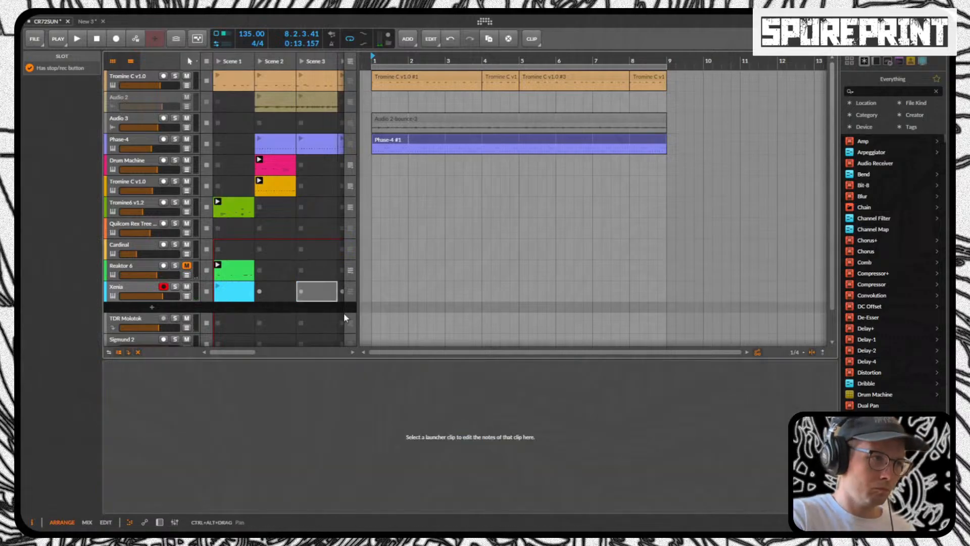
# Step: Record a new phrase into the Xenia track's Scene 2 slot and launch the recorded clip
pyautogui.click(222, 296)
pyautogui.scroll(5, 212, 444)
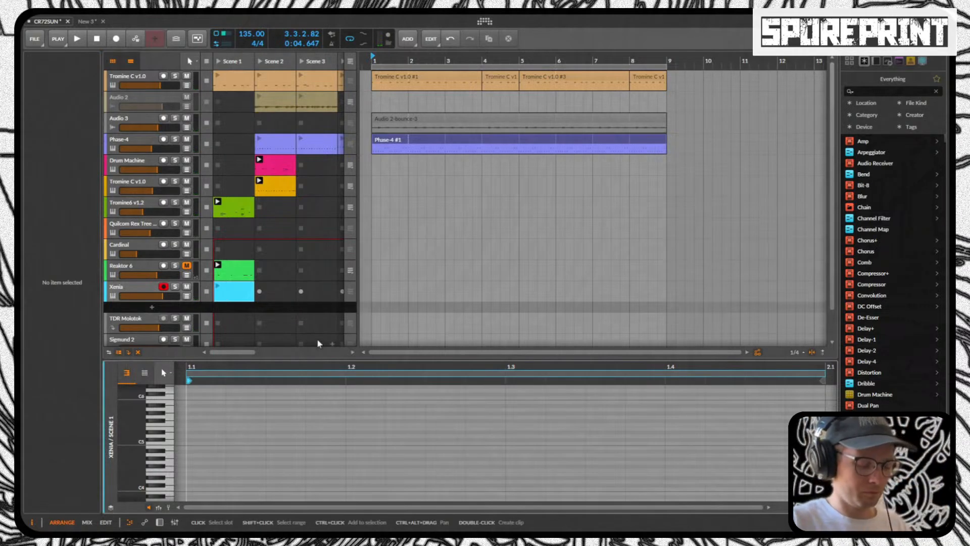
pyautogui.press('space')
pyautogui.click(261, 298)
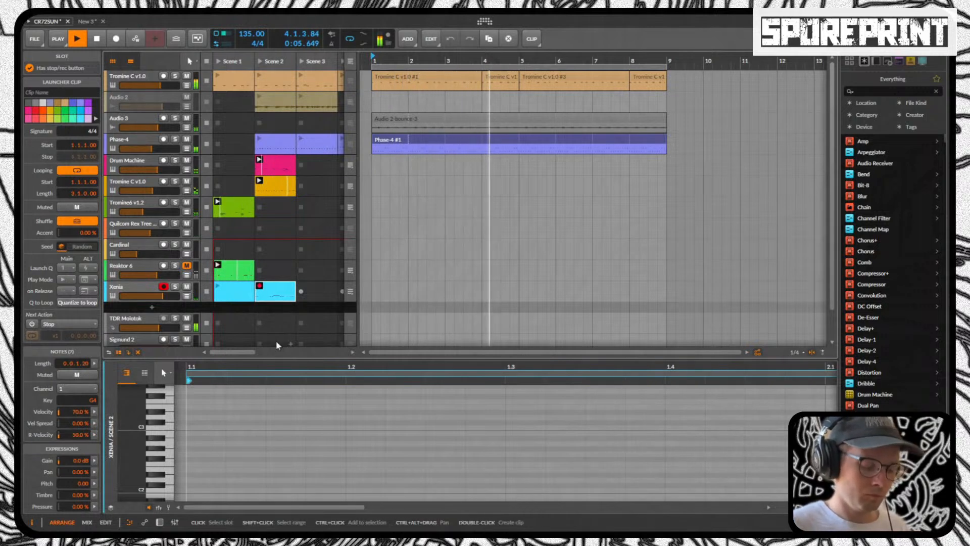
pyautogui.press('space')
pyautogui.press('space')
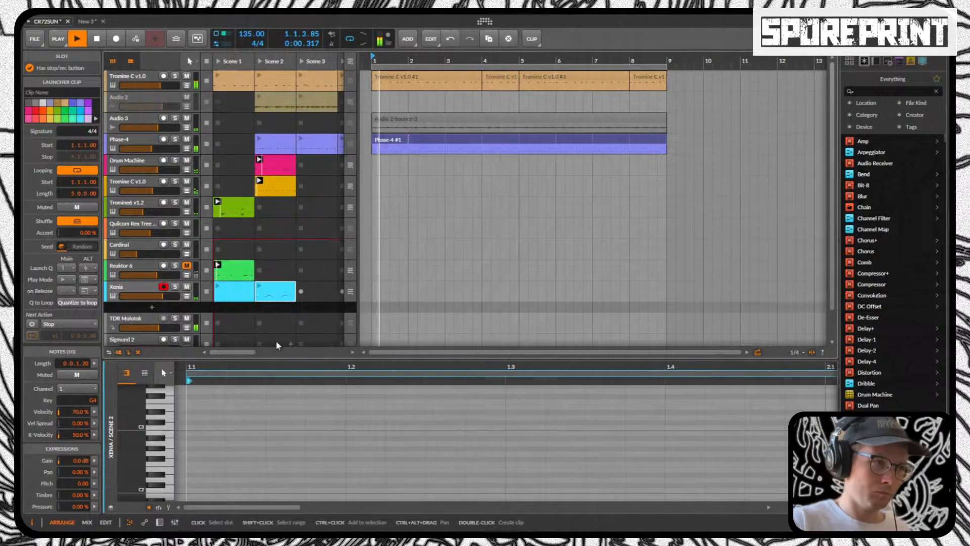
pyautogui.press('space')
pyautogui.click(261, 285)
# Step: Move the last G#4 note in the new Xenia clip to 4.3.1.30 and set the clip's loop length to four bars
pyautogui.click(596, 461)
pyautogui.press('z')
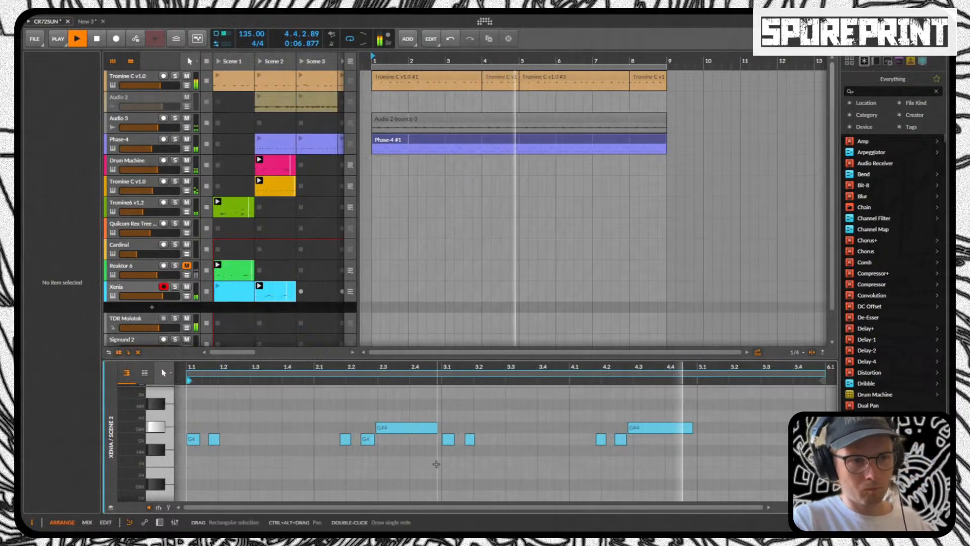
pyautogui.moveTo(662, 429); pyautogui.dragTo(672, 425)
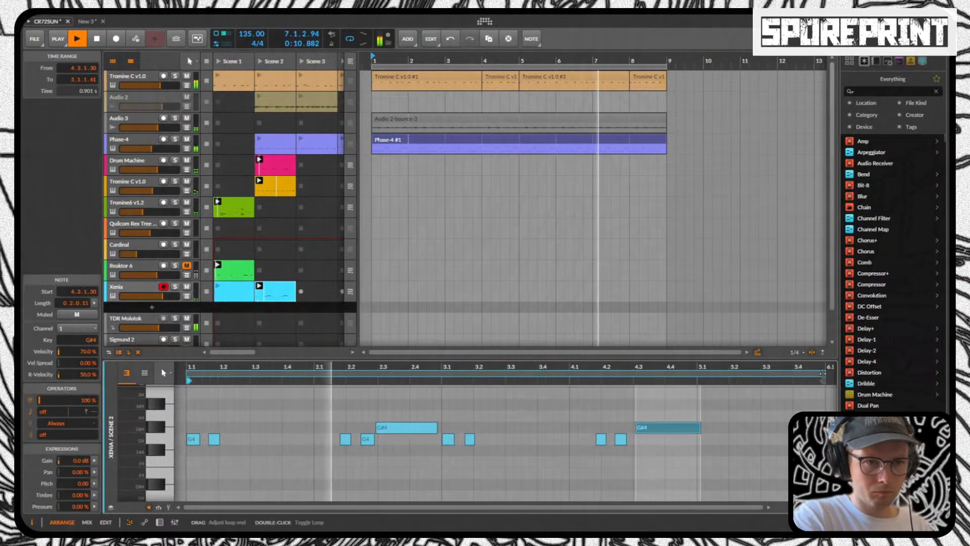
pyautogui.moveTo(823, 377); pyautogui.dragTo(698, 379)
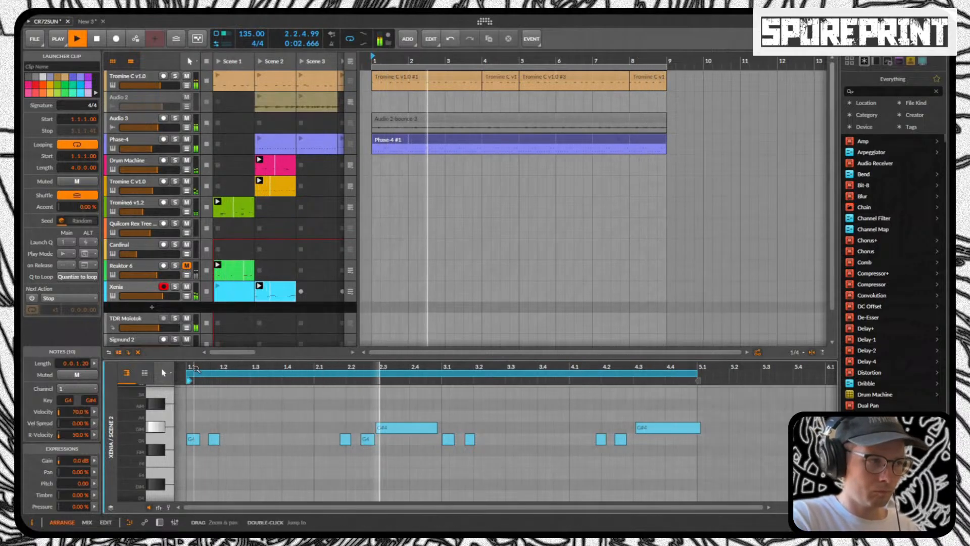
# Step: Tighten the Xenia clip's timing by starting the first G4 at 1.1.1.00, the first bar-2 G4 at 2.1.4.00 and the last G#4 at 4.3.1.00
pyautogui.moveTo(202, 373); pyautogui.dragTo(299, 365)
pyautogui.moveTo(302, 438); pyautogui.dragTo(293, 435)
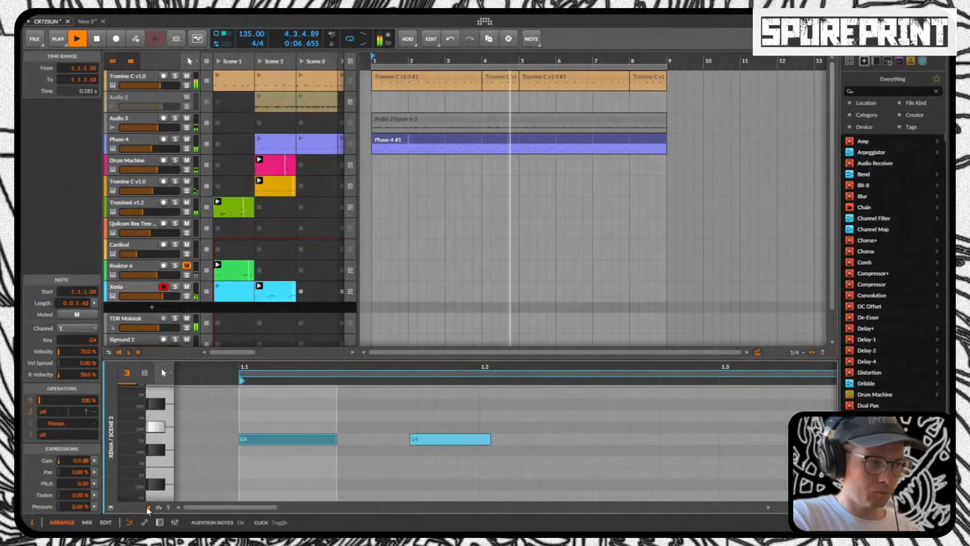
pyautogui.moveTo(295, 366); pyautogui.dragTo(147, 348)
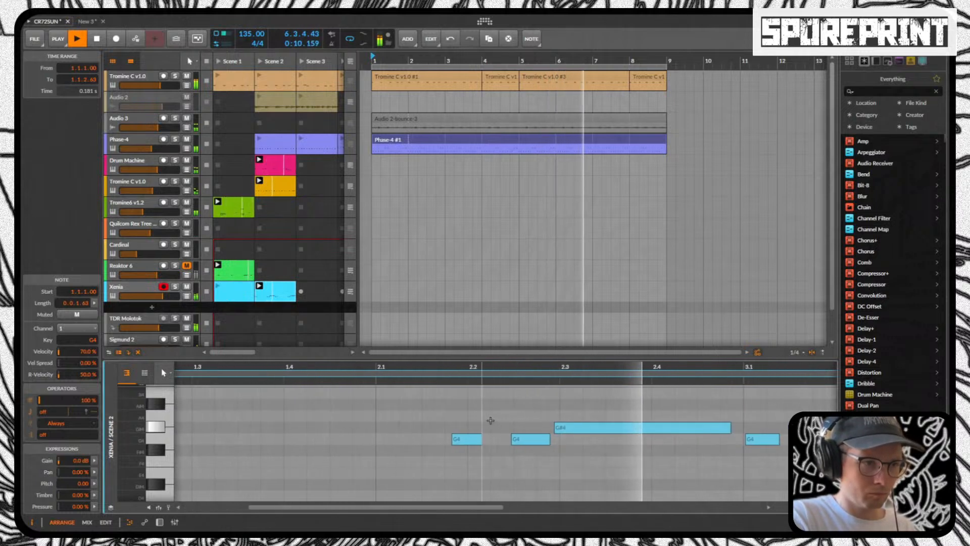
pyautogui.click(458, 438)
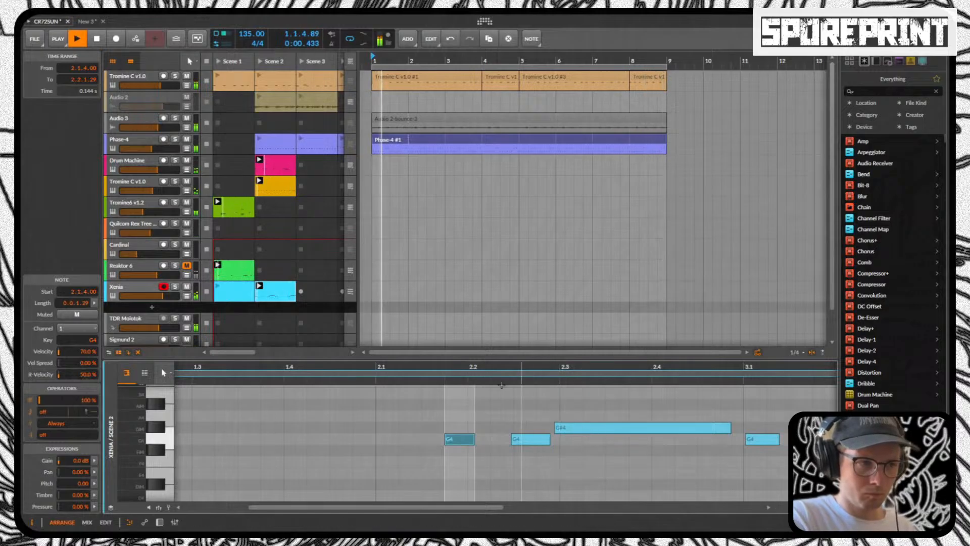
pyautogui.moveTo(586, 367)
pyautogui.mouseDown()
pyautogui.moveTo(576, 353)
pyautogui.moveTo(595, 348)
pyautogui.moveTo(593, 399)
pyautogui.moveTo(584, 373)
pyautogui.mouseUp()
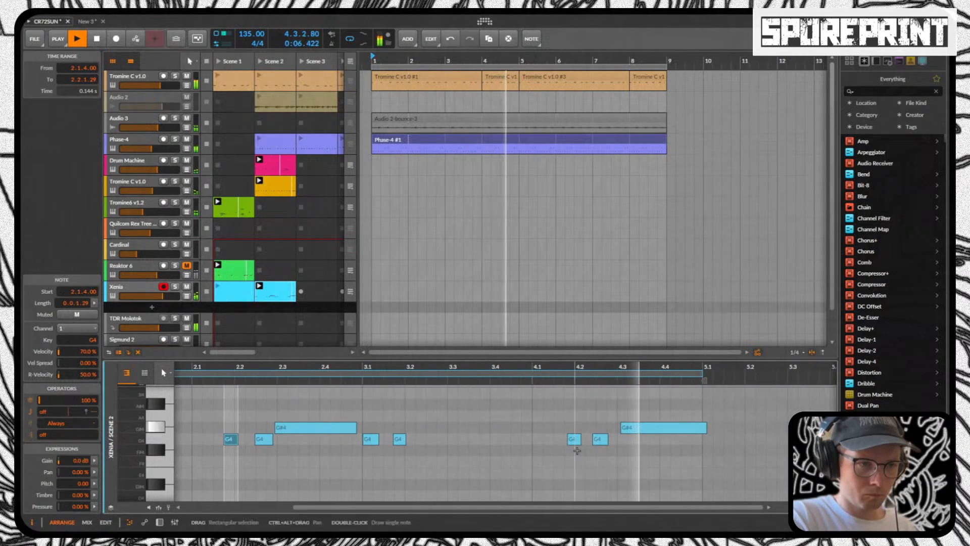
pyautogui.moveTo(636, 429); pyautogui.dragTo(632, 429)
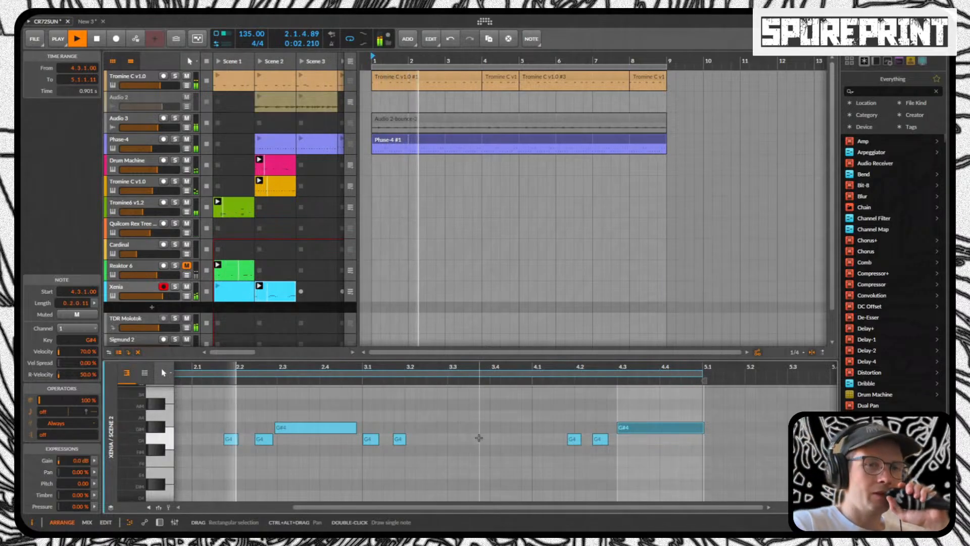
# Step: Show the Xenia track's Quantize device in the mixer view and open the Xenia synth's plugin window
pyautogui.hotkey('alt', '2')
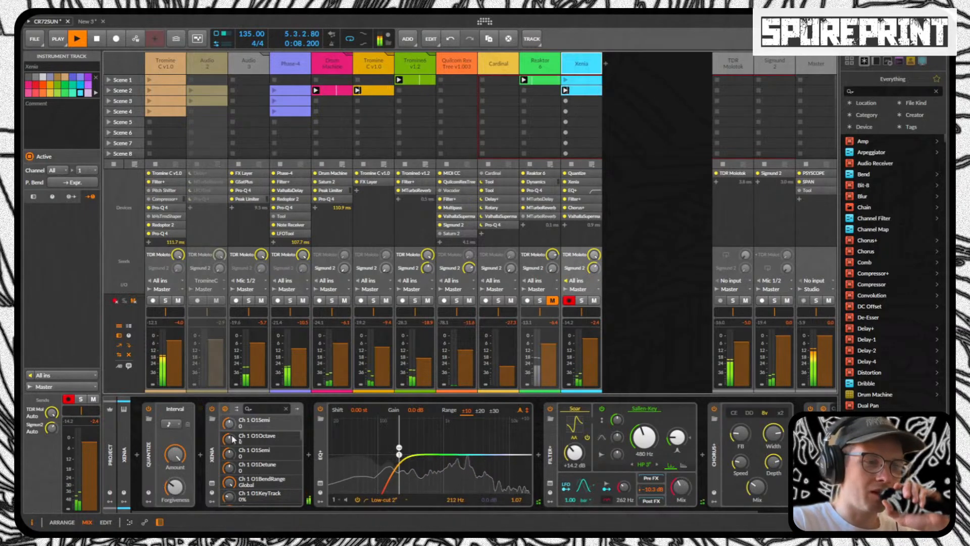
pyautogui.click(175, 487)
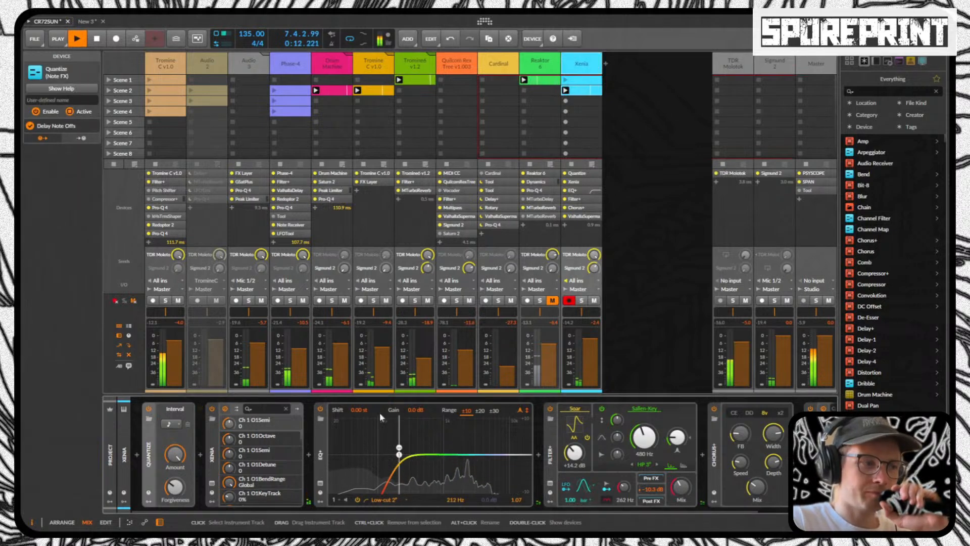
pyautogui.click(211, 483)
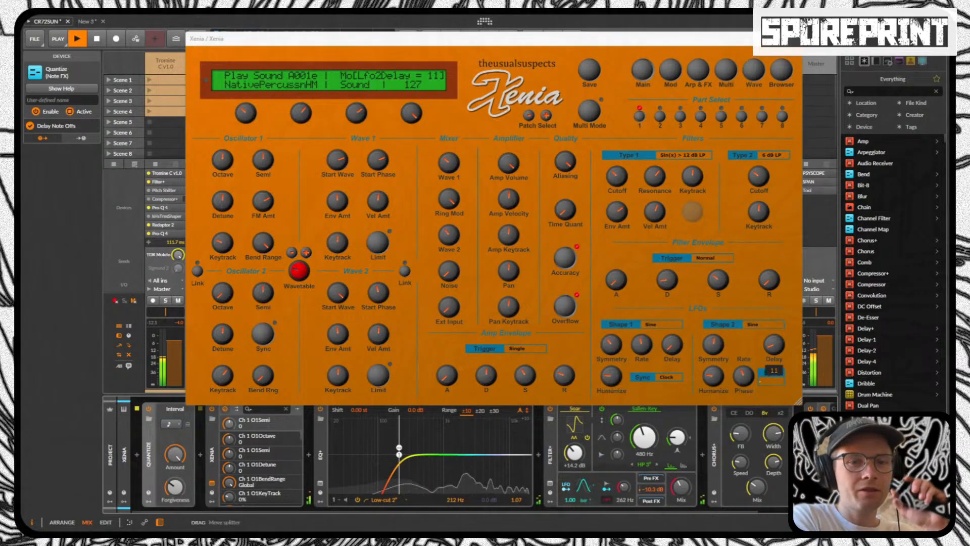
pyautogui.moveTo(622, 39); pyautogui.dragTo(555, 65)
pyautogui.hscroll(3, 751, 503)
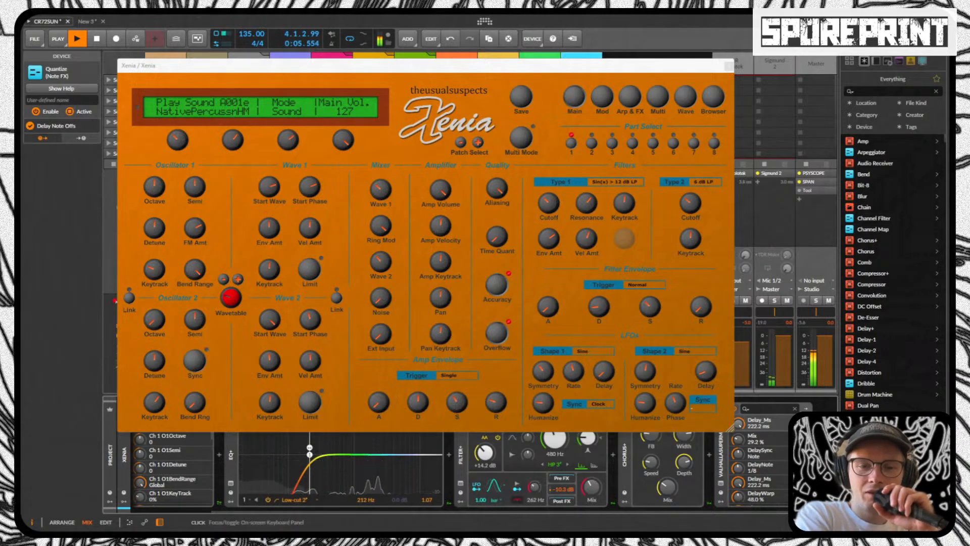
pyautogui.click(160, 522)
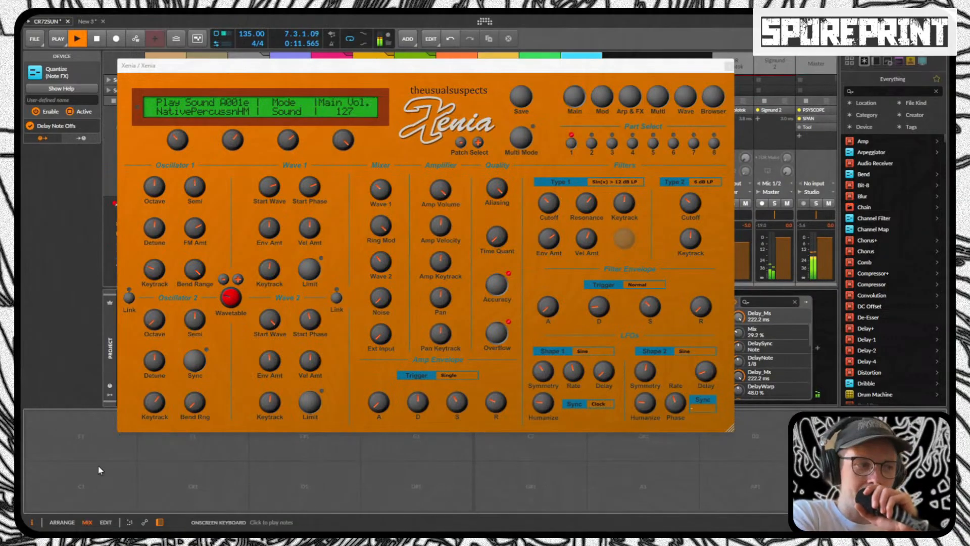
pyautogui.moveTo(644, 403)
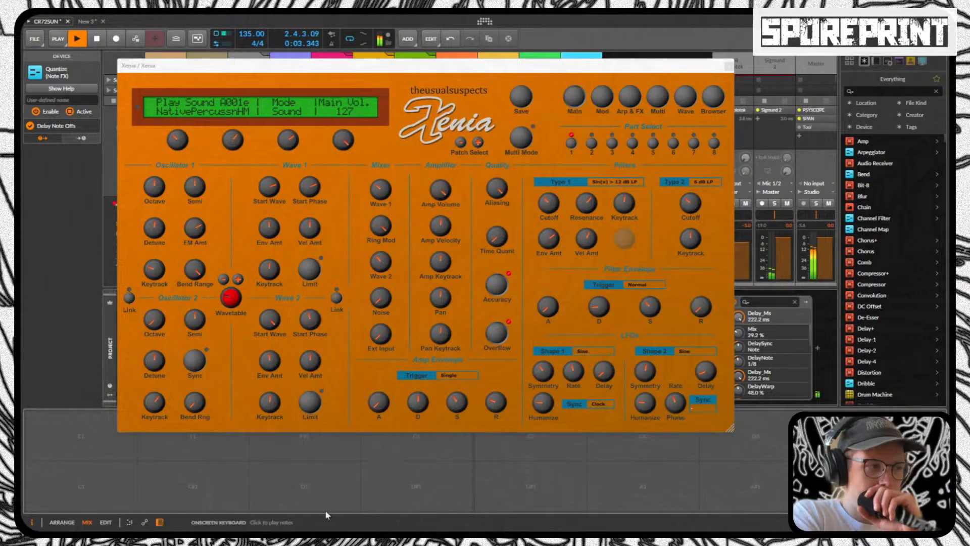
pyautogui.click(159, 521)
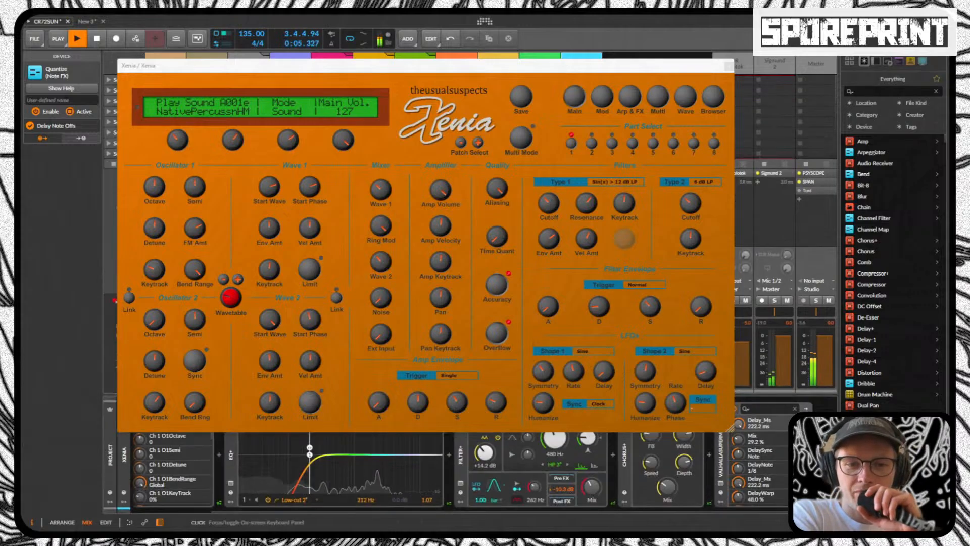
pyautogui.click(159, 522)
pyautogui.click(159, 522)
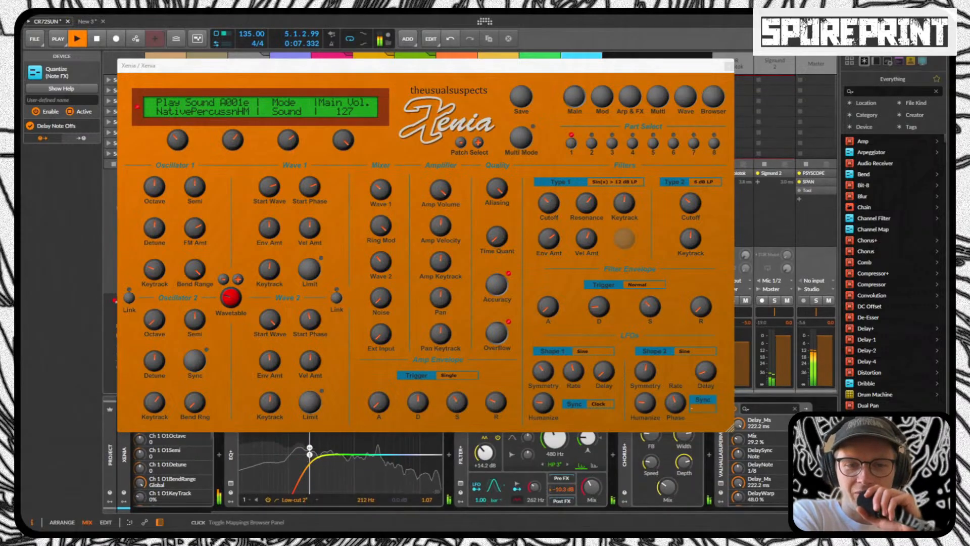
# Step: Look through the available side panels and open the Mappings panel
pyautogui.click(858, 522)
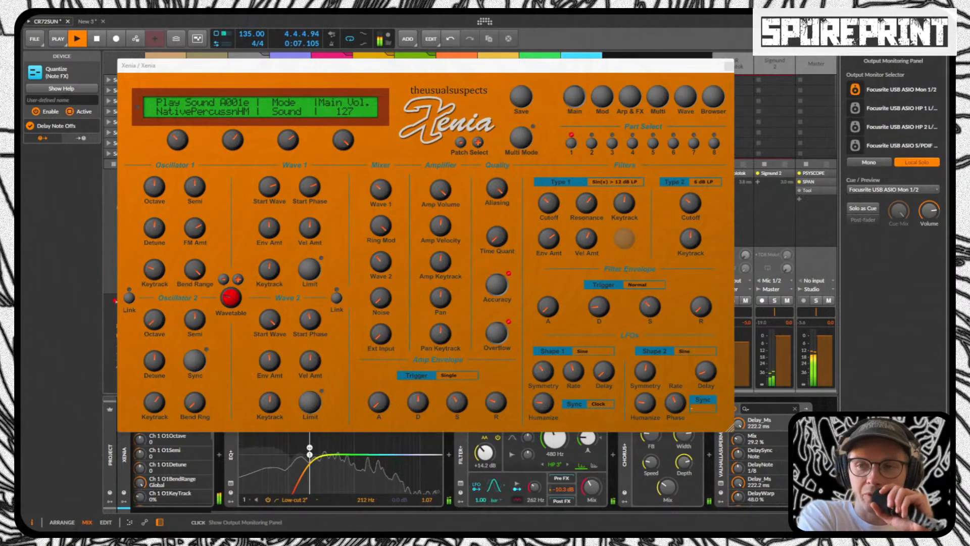
pyautogui.click(932, 522)
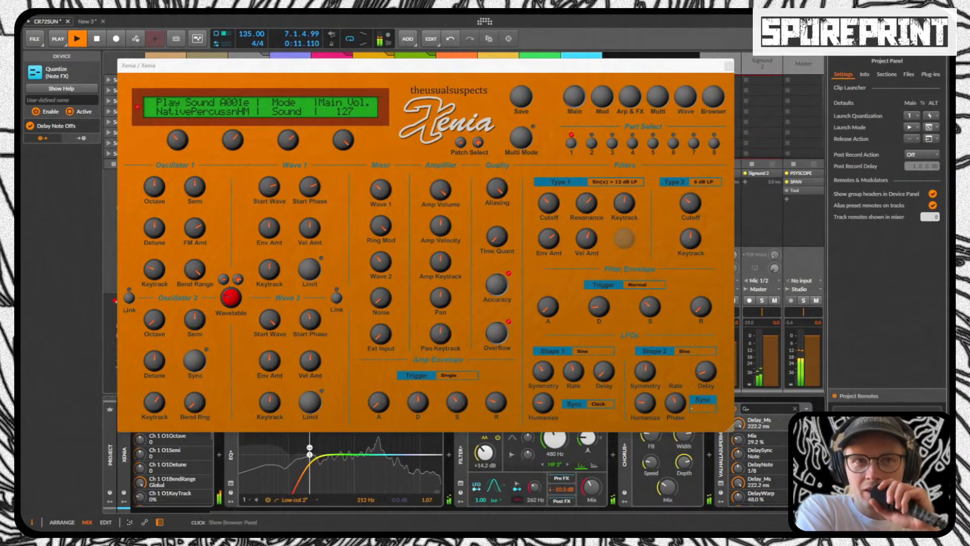
pyautogui.click(921, 522)
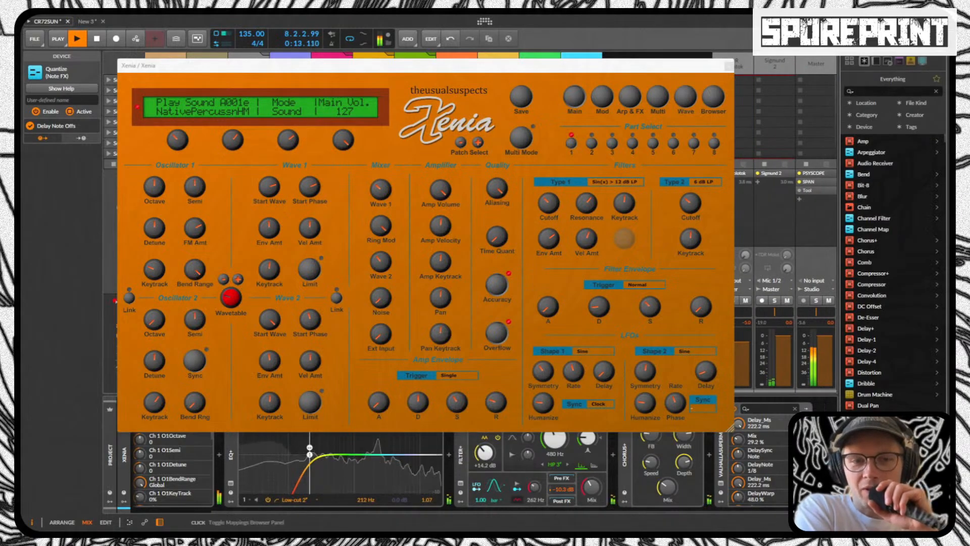
pyautogui.click(944, 522)
pyautogui.click(944, 522)
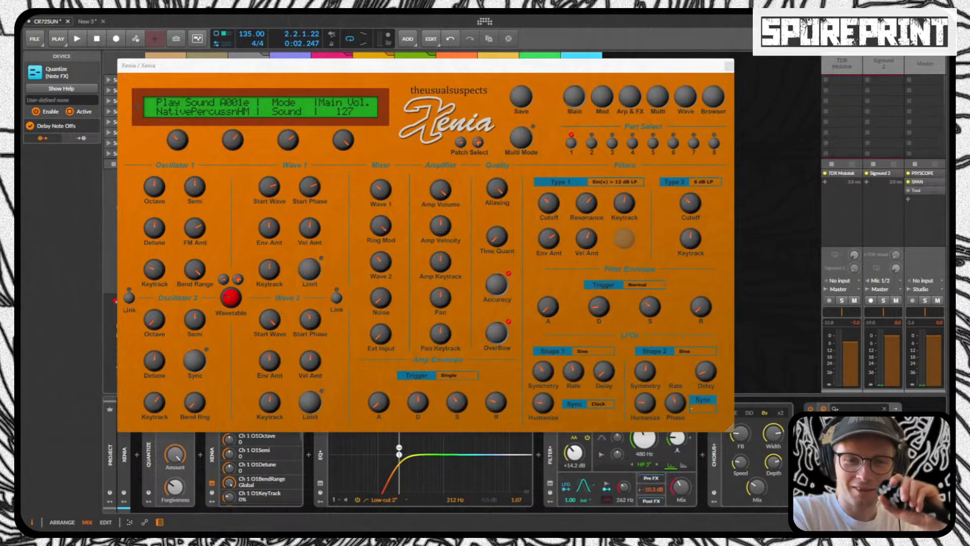
pyautogui.click(938, 522)
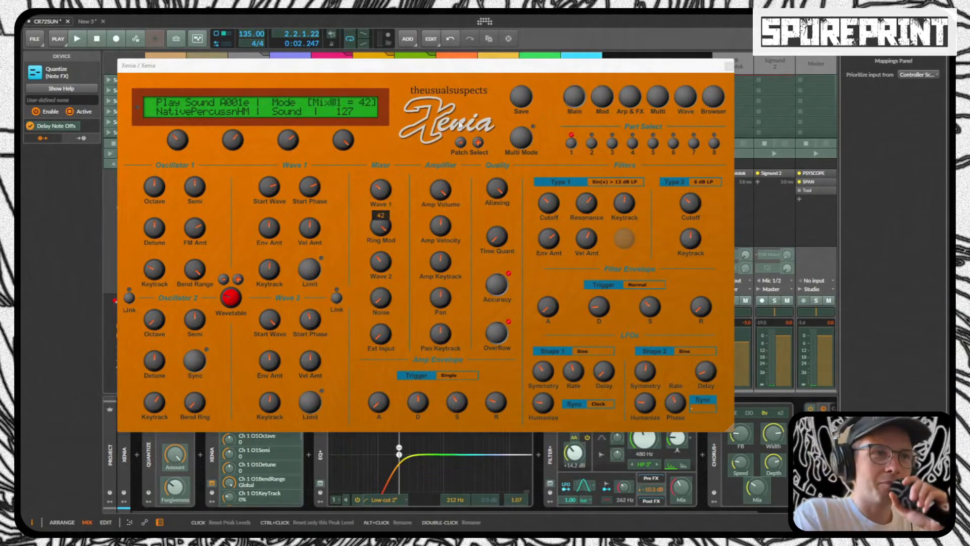
# Step: Move the Xenia window clear of the Mappings panel, restart playback and try the display knob that controls ChorusEnabled
pyautogui.moveTo(456, 70); pyautogui.dragTo(552, 52)
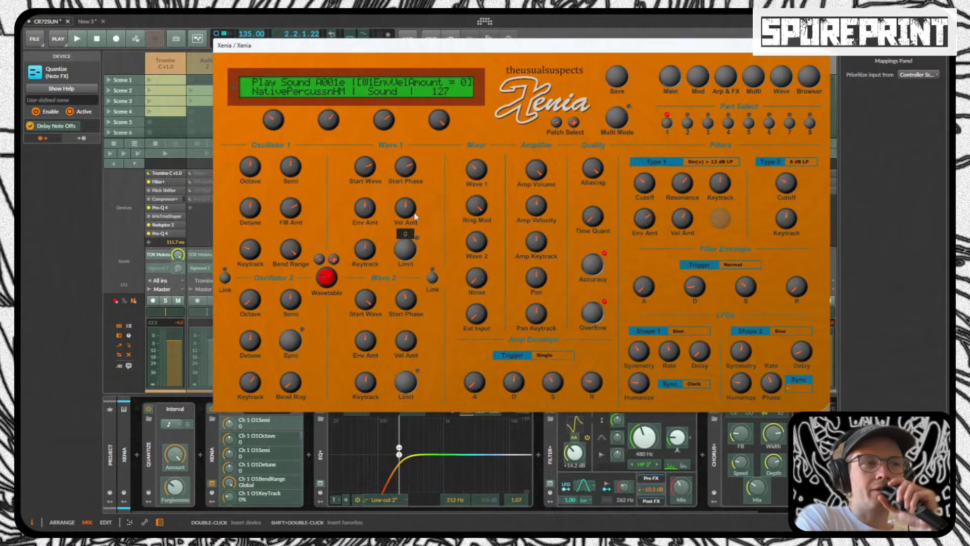
pyautogui.moveTo(366, 178)
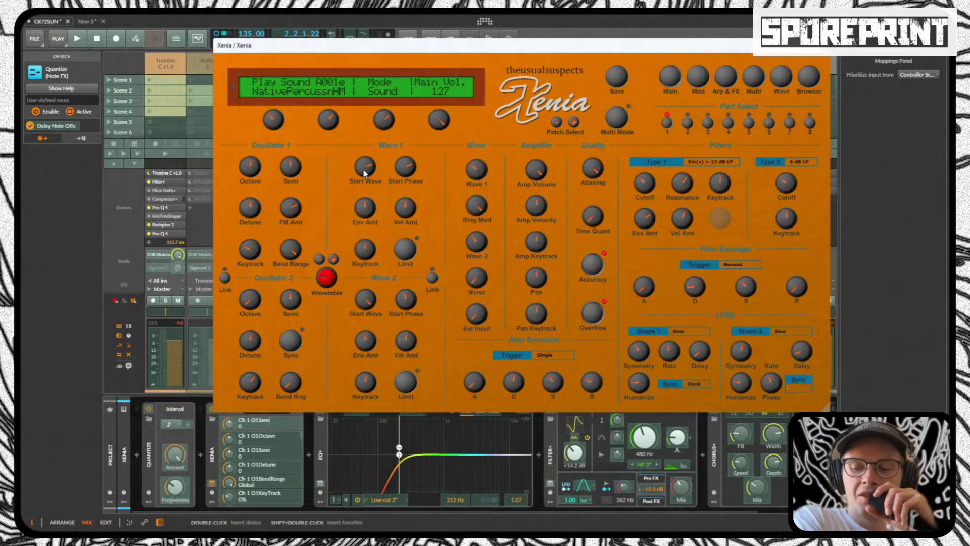
pyautogui.moveTo(270, 126)
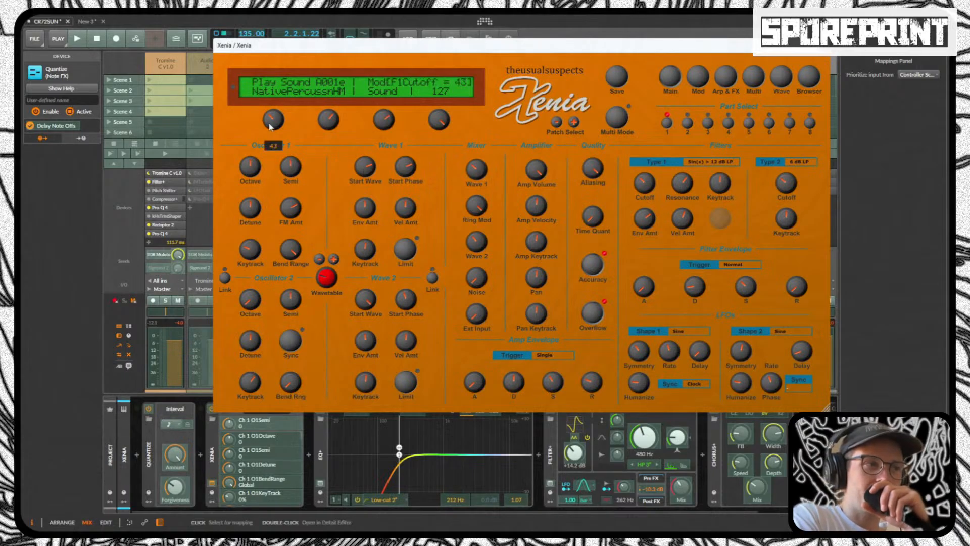
pyautogui.moveTo(447, 127)
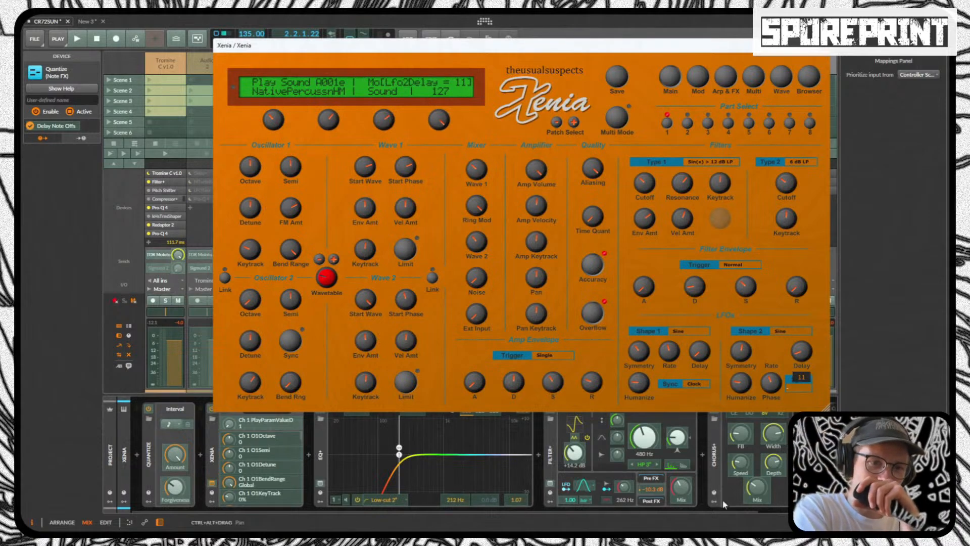
pyautogui.click(402, 511)
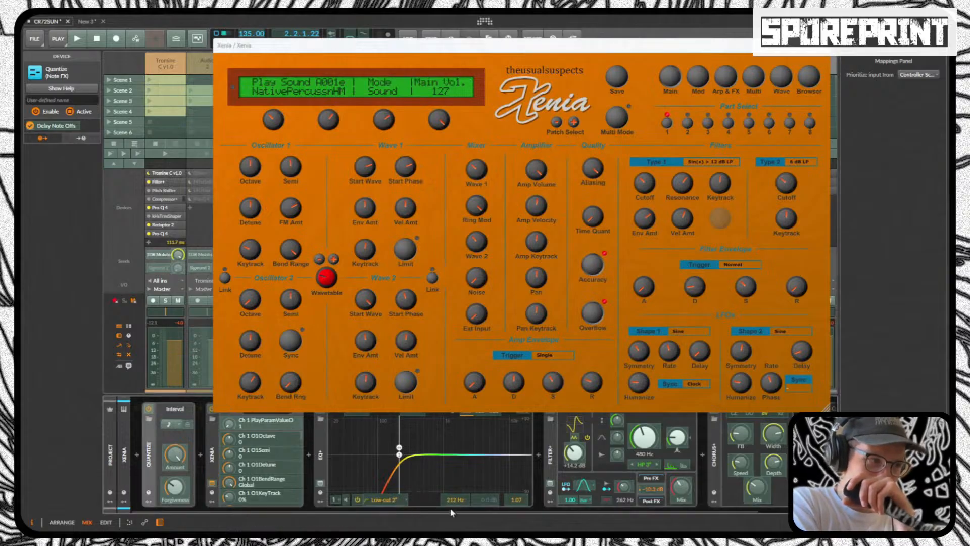
pyautogui.moveTo(479, 233)
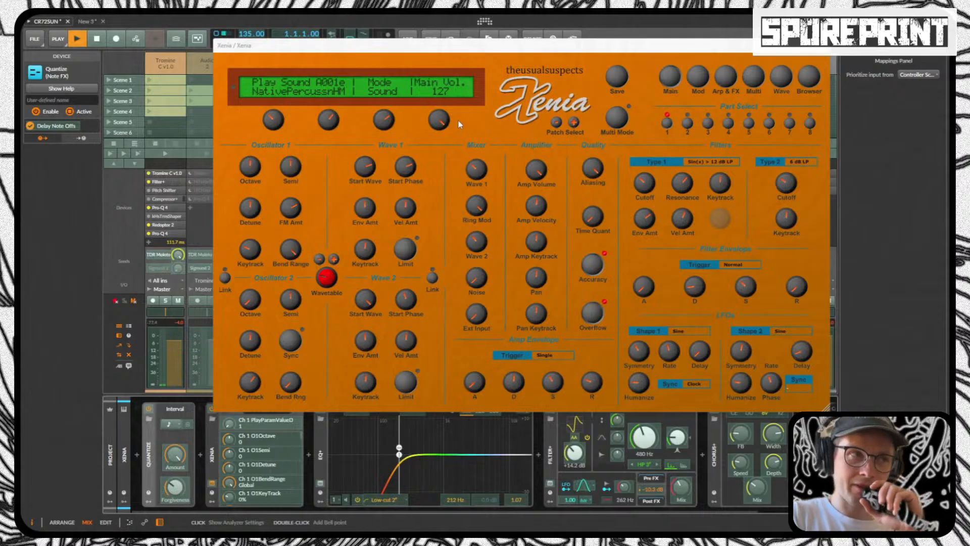
pyautogui.click(442, 120)
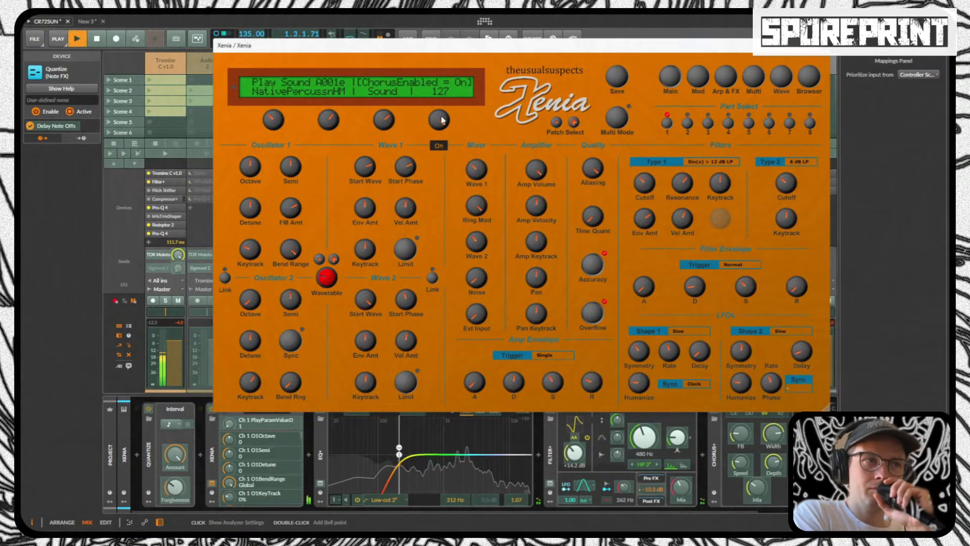
pyautogui.click(439, 122)
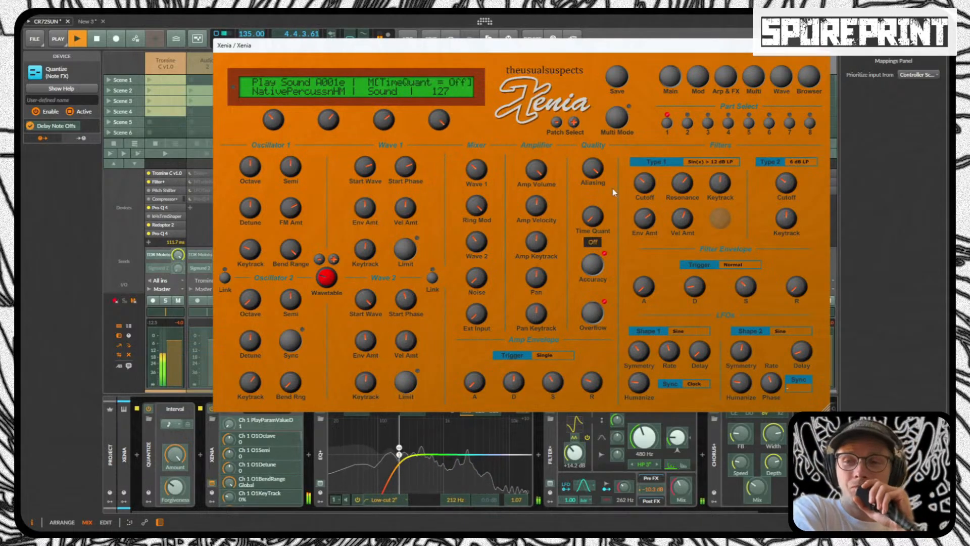
# Step: Sweep filter 1's envelope amount on the Xenia during playback and lower it to +11
pyautogui.moveTo(372, 123)
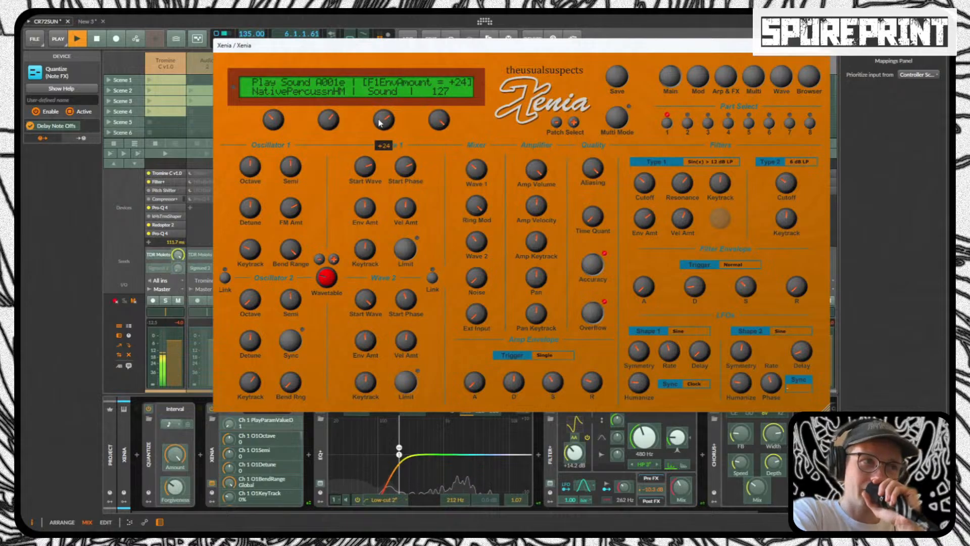
pyautogui.moveTo(376, 120); pyautogui.dragTo(382, 147)
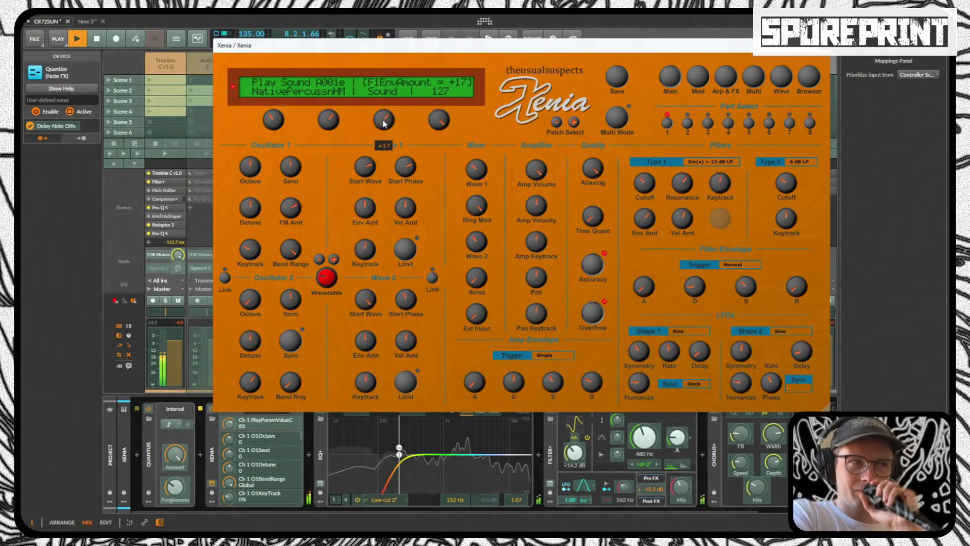
pyautogui.moveTo(381, 143); pyautogui.dragTo(382, 119)
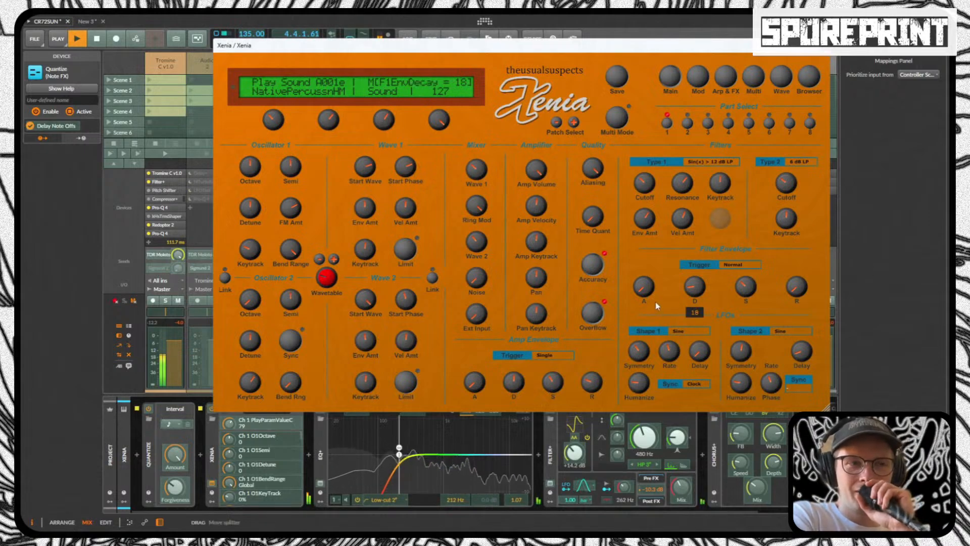
pyautogui.moveTo(643, 219)
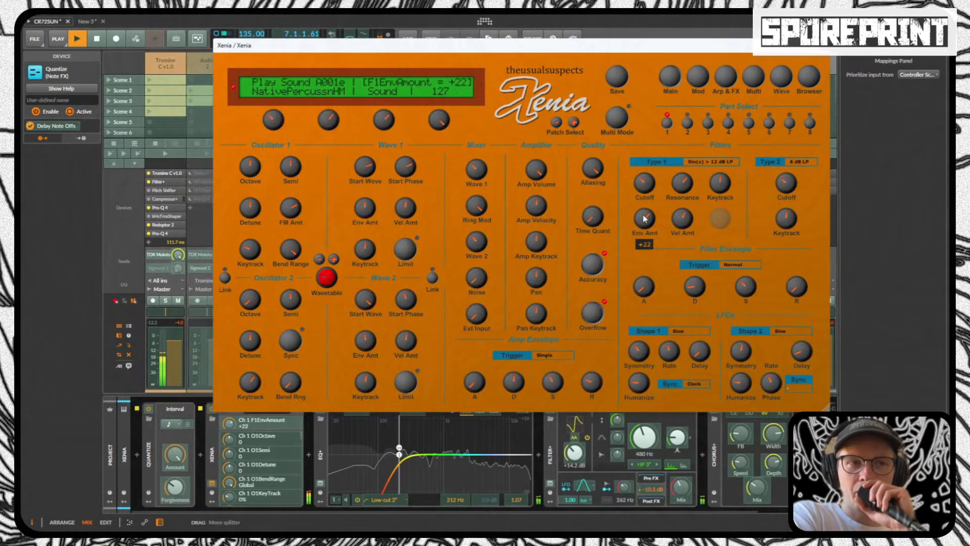
pyautogui.moveTo(643, 224)
pyautogui.mouseDown()
pyautogui.moveTo(654, 231)
pyautogui.moveTo(655, 221)
pyautogui.mouseUp()
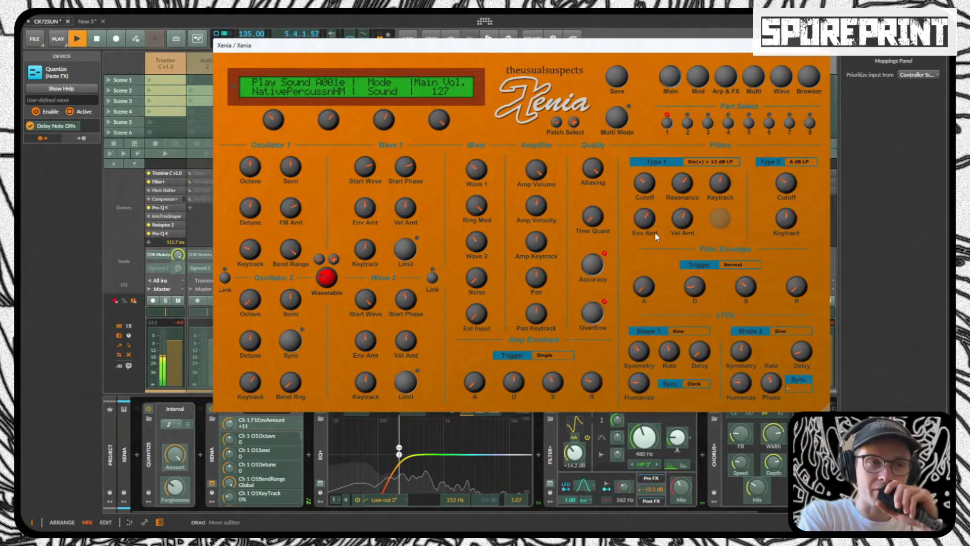
# Step: Set Xenia's display knobs to 66 for filter 1 cutoff, 81 for resonance and 71 for envelope amount
pyautogui.rightClick(656, 235)
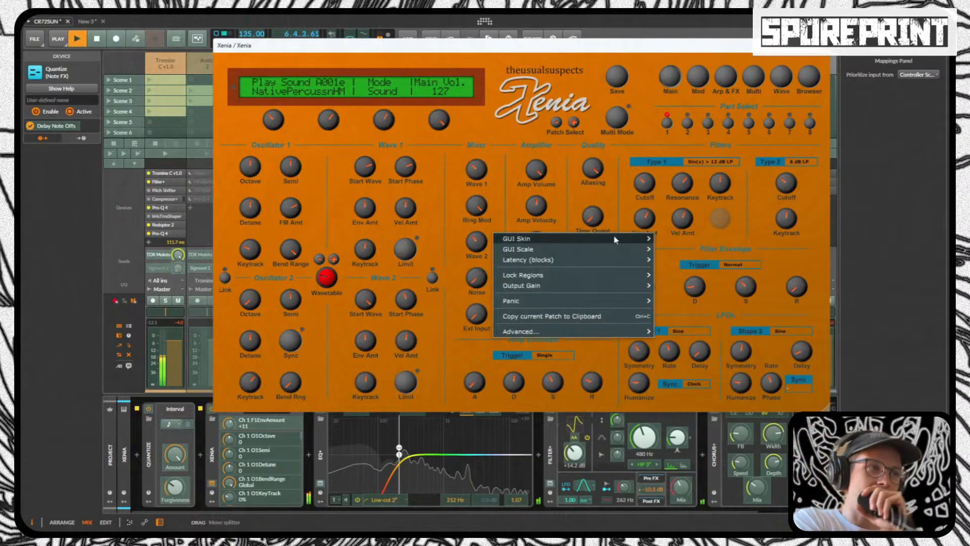
pyautogui.click(273, 124)
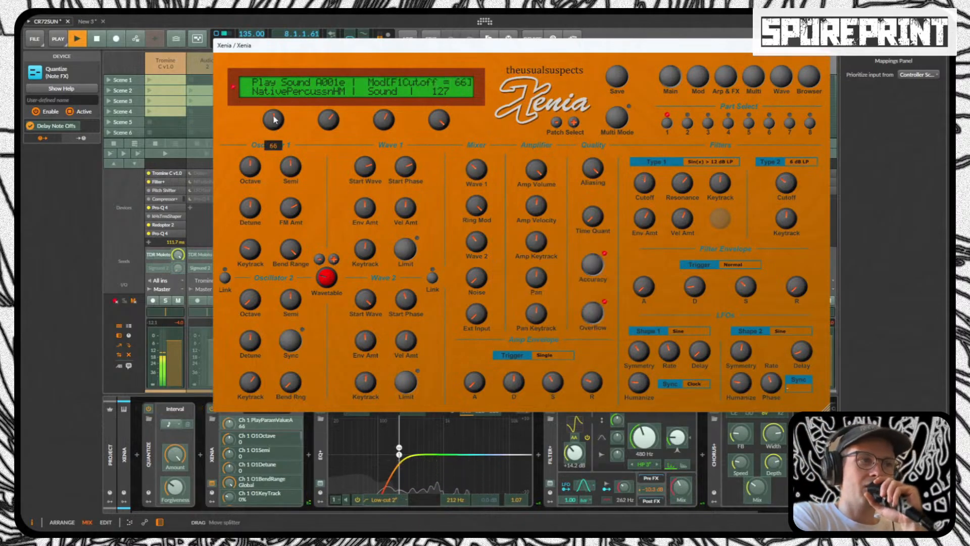
pyautogui.click(331, 119)
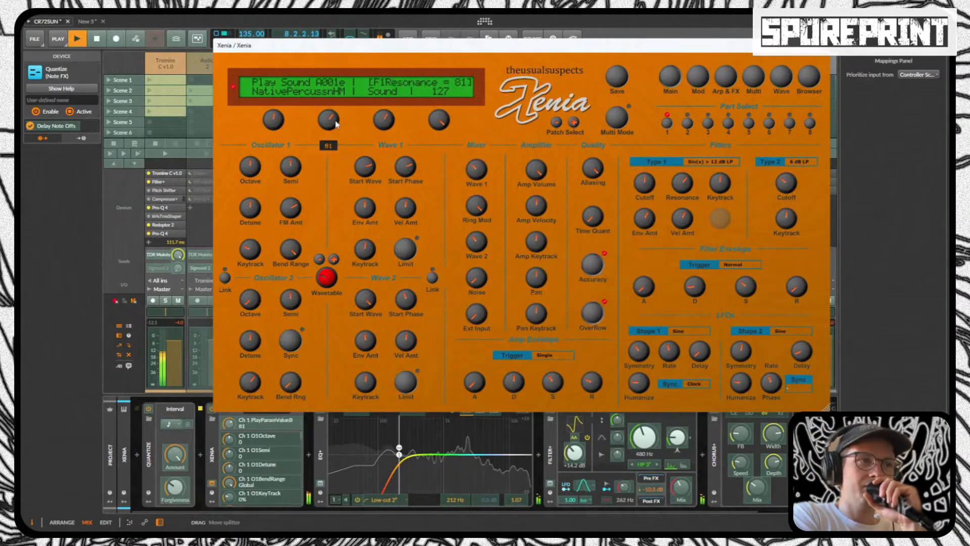
pyautogui.click(383, 124)
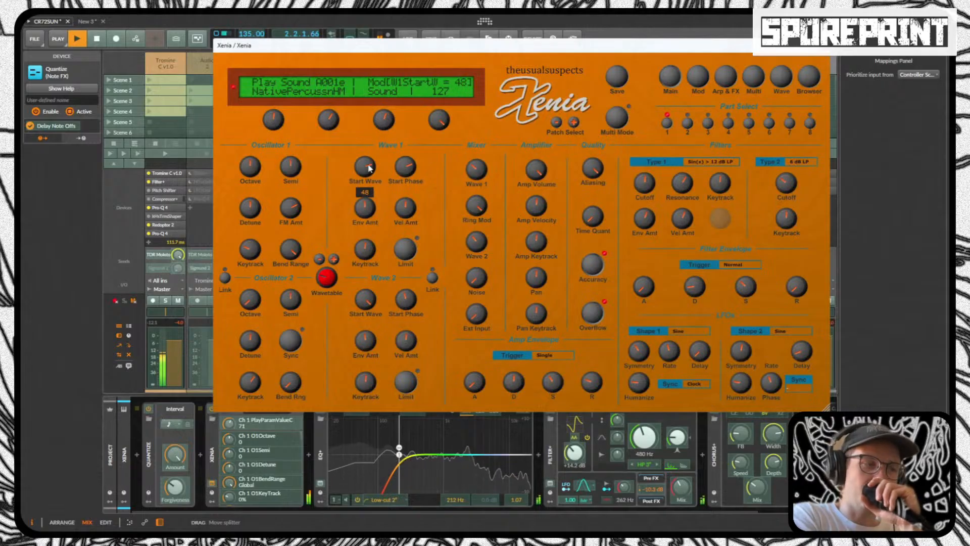
pyautogui.moveTo(364, 207); pyautogui.dragTo(361, 230)
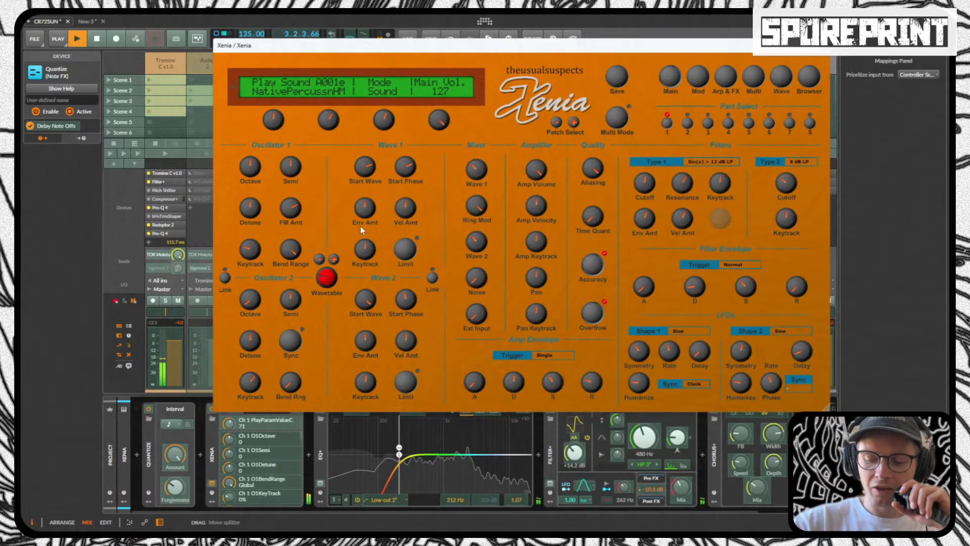
pyautogui.click(476, 169)
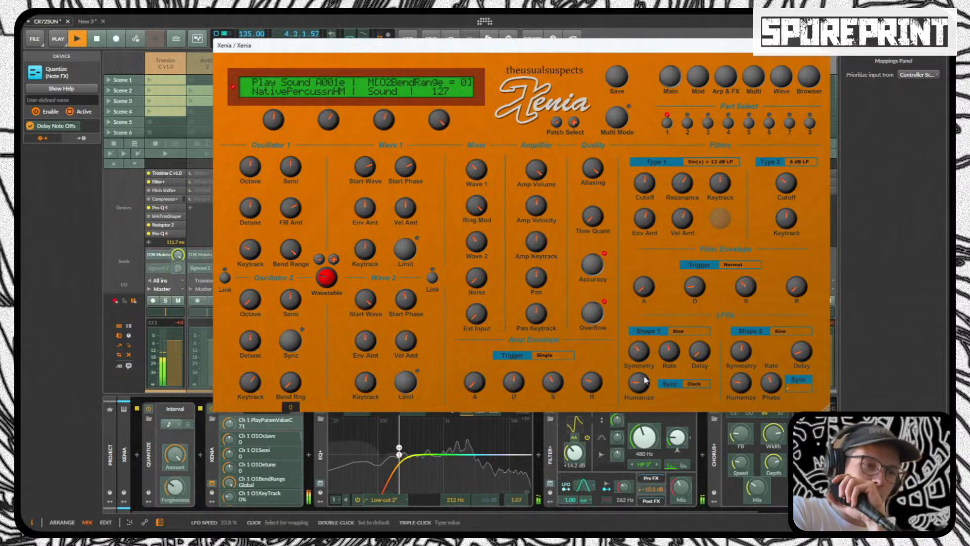
# Step: Move the Xenia window up to uncover the device chain and sweep filter 1's cutoff with its display knob, ending at 44
pyautogui.moveTo(354, 45); pyautogui.dragTo(394, 25)
pyautogui.click(313, 100)
pyautogui.moveTo(346, 104)
pyautogui.mouseDown()
pyautogui.moveTo(317, 120)
pyautogui.moveTo(342, 113)
pyautogui.mouseUp()
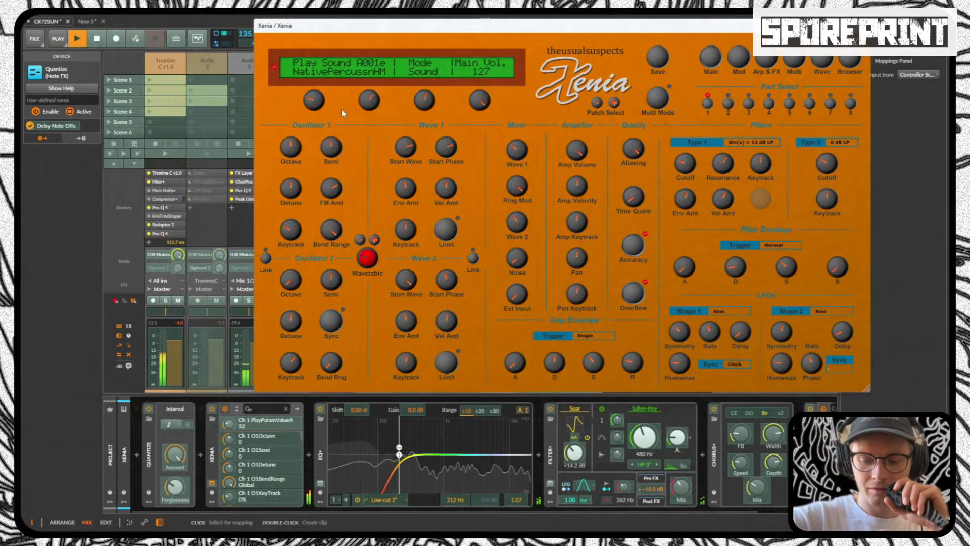
pyautogui.moveTo(317, 98)
pyautogui.mouseDown()
pyautogui.moveTo(322, 82)
pyautogui.moveTo(329, 101)
pyautogui.moveTo(320, 101)
pyautogui.mouseUp()
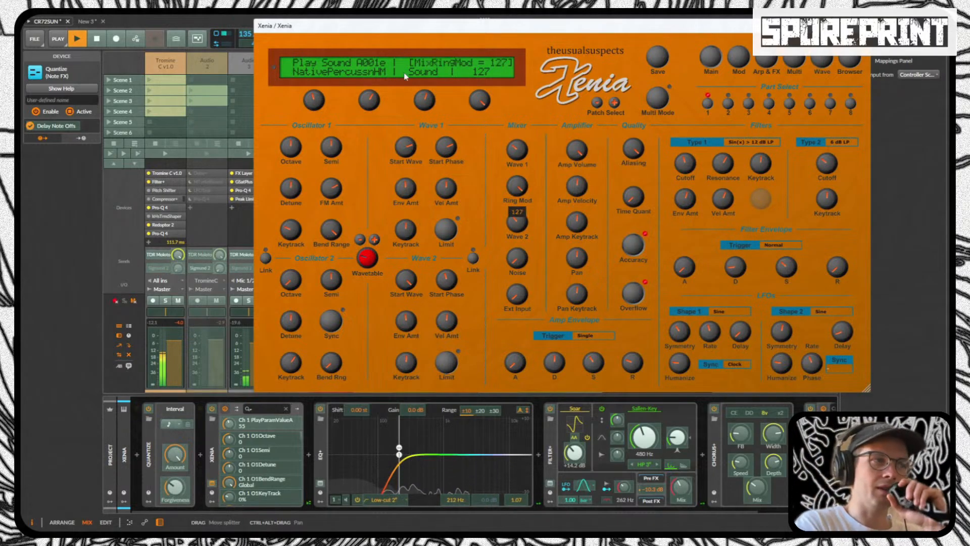
pyautogui.moveTo(307, 104)
pyautogui.moveTo(307, 103)
pyautogui.mouseDown()
pyautogui.moveTo(313, 93)
pyautogui.moveTo(317, 115)
pyautogui.mouseUp()
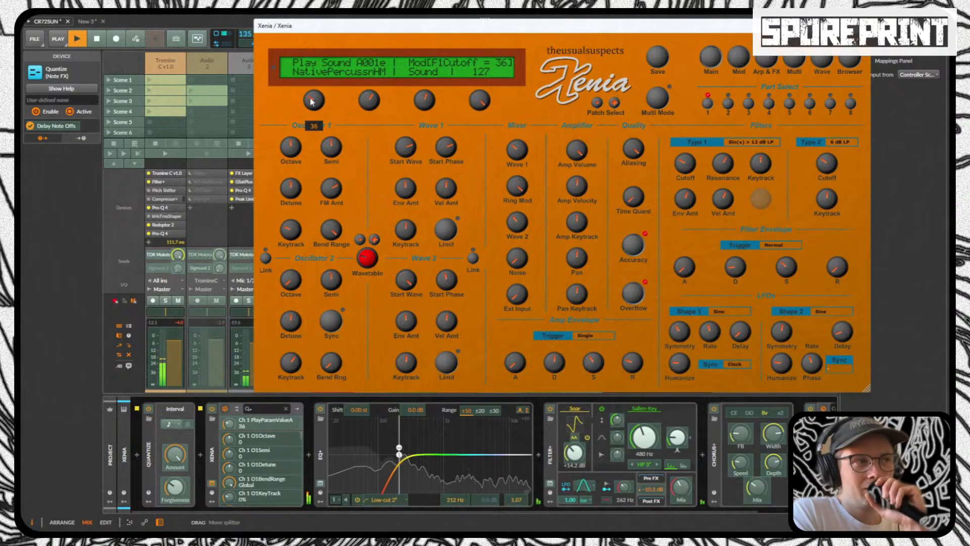
pyautogui.moveTo(312, 102); pyautogui.dragTo(312, 99)
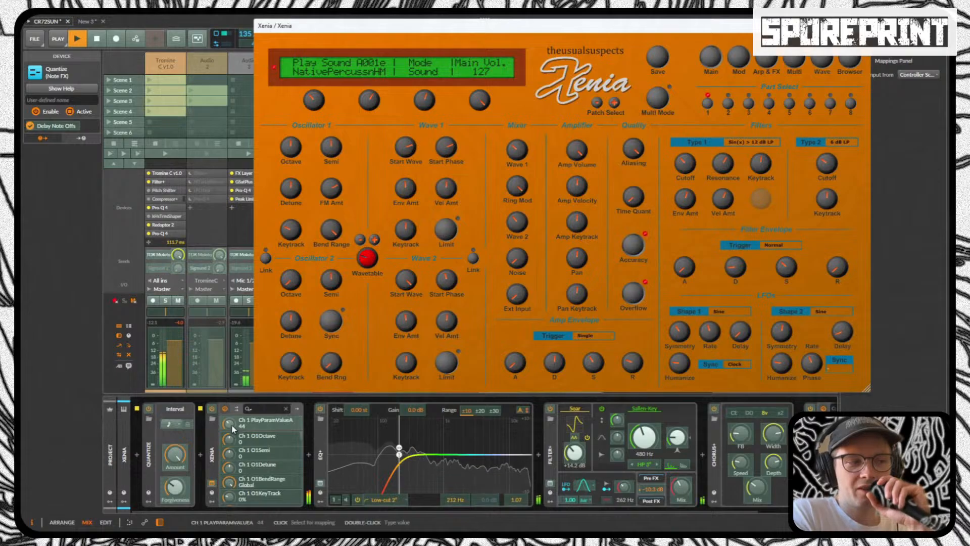
# Step: Select Xenia's Ch 1 PlayParamValueA parameter as the mapping target and map a controller control to it
pyautogui.click(291, 230)
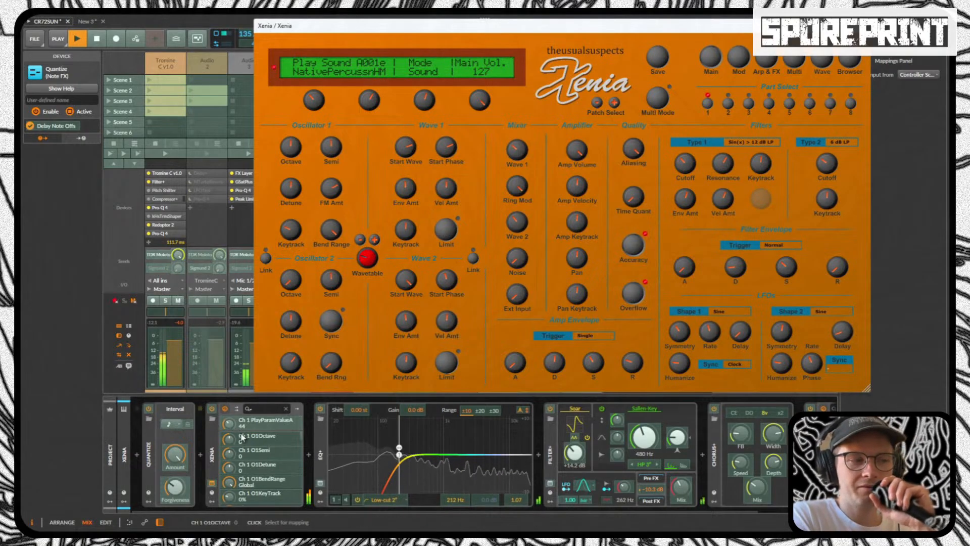
pyautogui.click(226, 417)
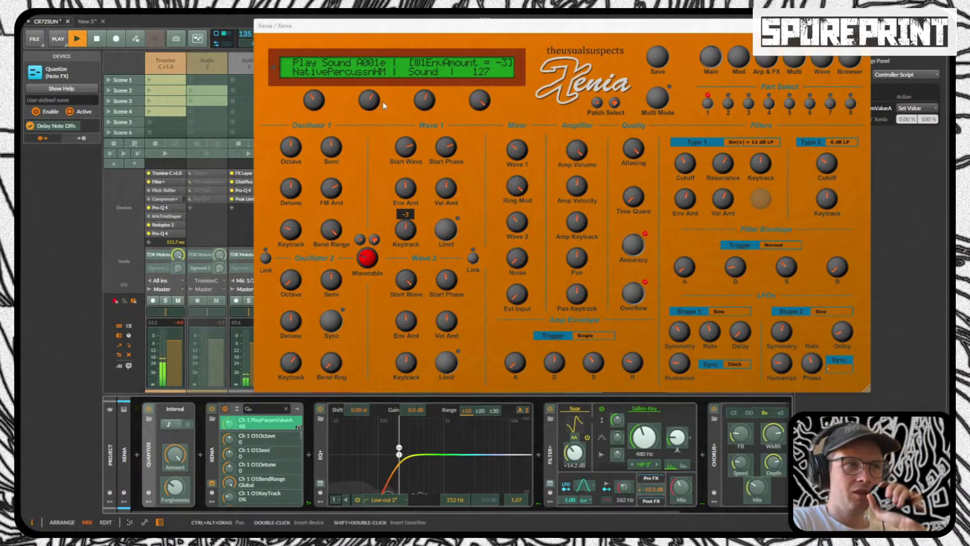
# Step: Map controller controls to Xenia's Ch 1 PlayParamValueB and PlayParamValueC parameters
pyautogui.click(229, 424)
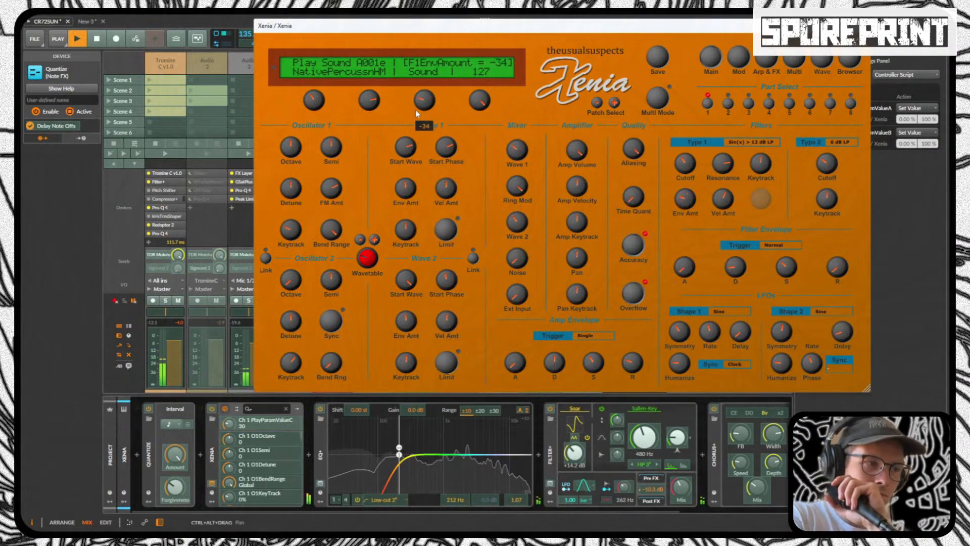
pyautogui.click(230, 422)
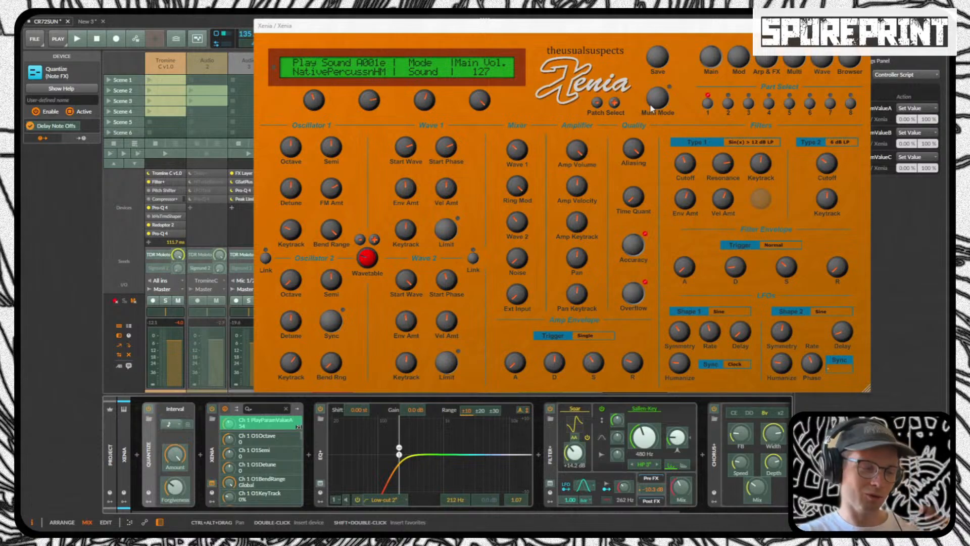
# Step: Start playback and sweep Xenia's two start waves, ending at 32 for wave 1 and 51 for wave 2
pyautogui.press('space')
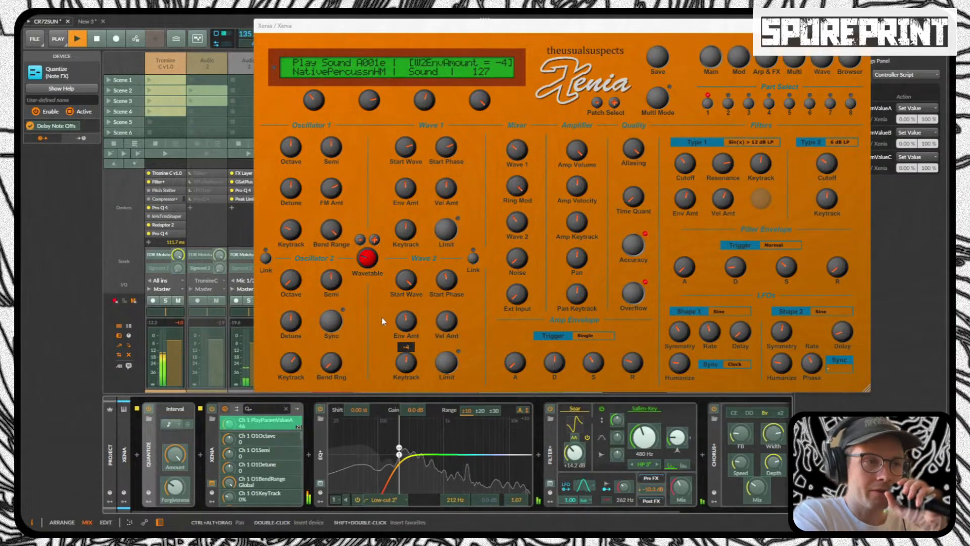
pyautogui.moveTo(405, 279)
pyautogui.mouseDown()
pyautogui.moveTo(408, 322)
pyautogui.moveTo(419, 284)
pyautogui.mouseUp()
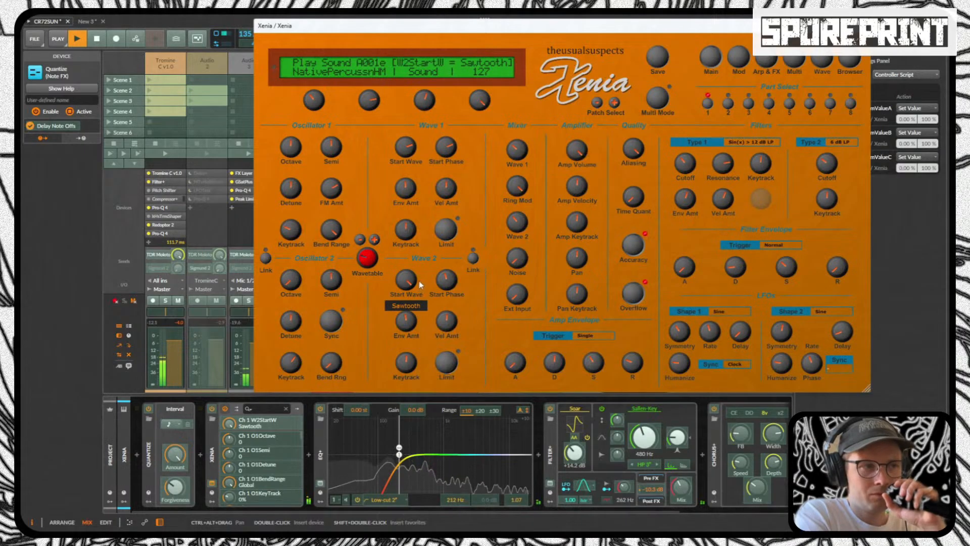
pyautogui.moveTo(411, 144)
pyautogui.mouseDown()
pyautogui.moveTo(410, 134)
pyautogui.moveTo(410, 147)
pyautogui.mouseUp()
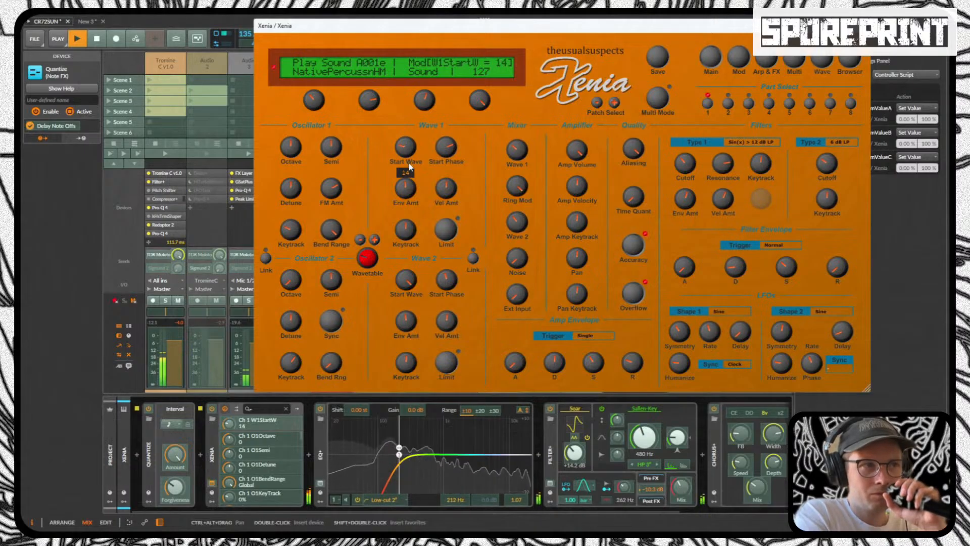
pyautogui.moveTo(406, 280)
pyautogui.mouseDown()
pyautogui.moveTo(407, 319)
pyautogui.moveTo(421, 267)
pyautogui.mouseUp()
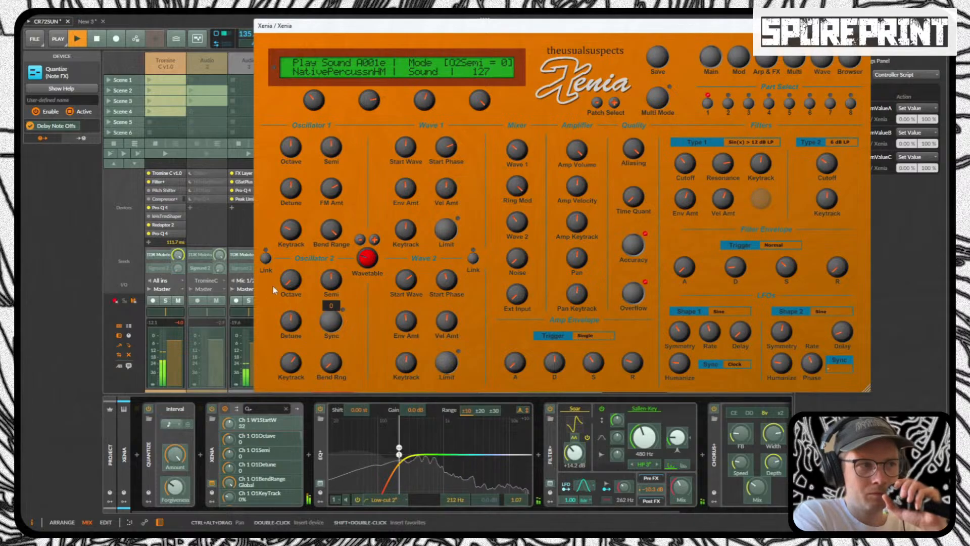
pyautogui.moveTo(404, 282); pyautogui.dragTo(405, 275)
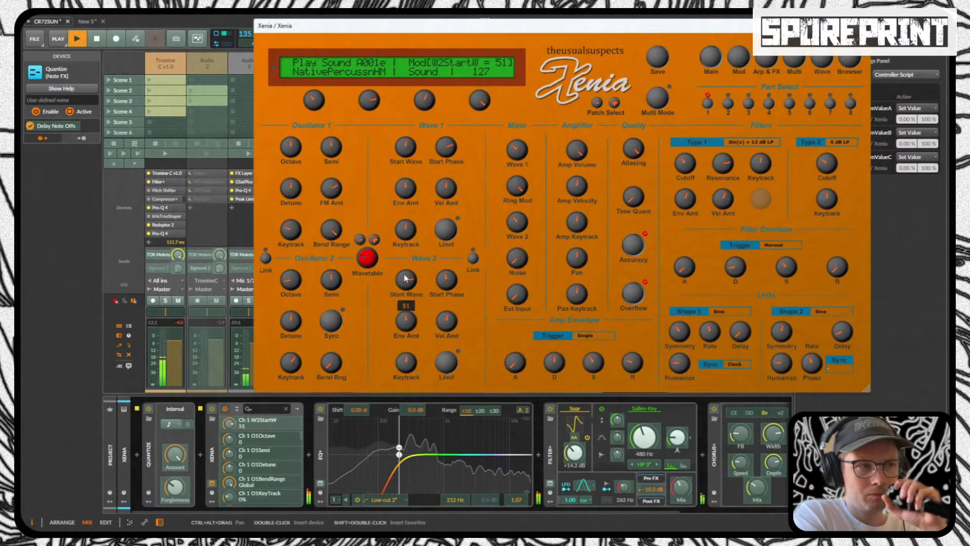
# Step: Set oscillator 2's octave to -4 while sweeping wave 2's start wave, ending on Sawtooth
pyautogui.moveTo(295, 282); pyautogui.dragTo(292, 273)
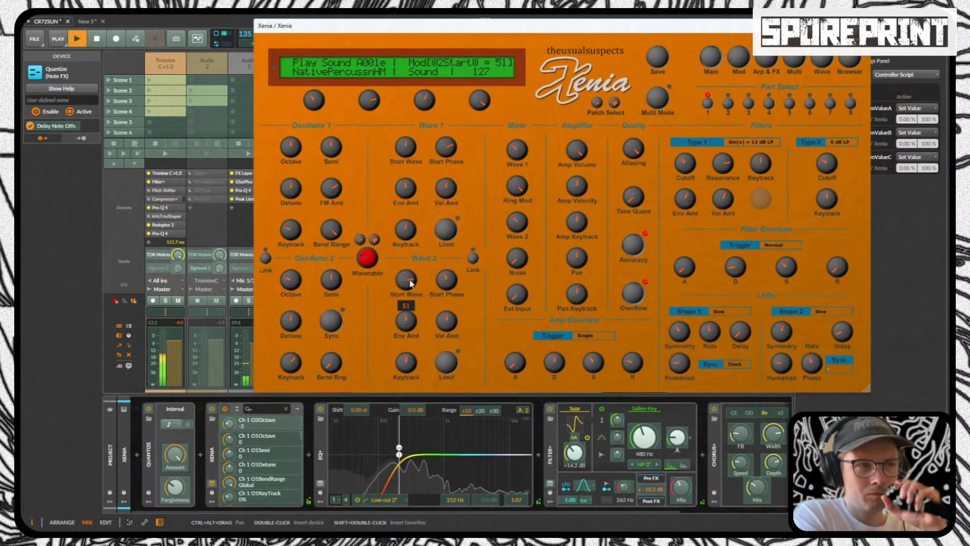
pyautogui.moveTo(411, 293); pyautogui.dragTo(408, 301)
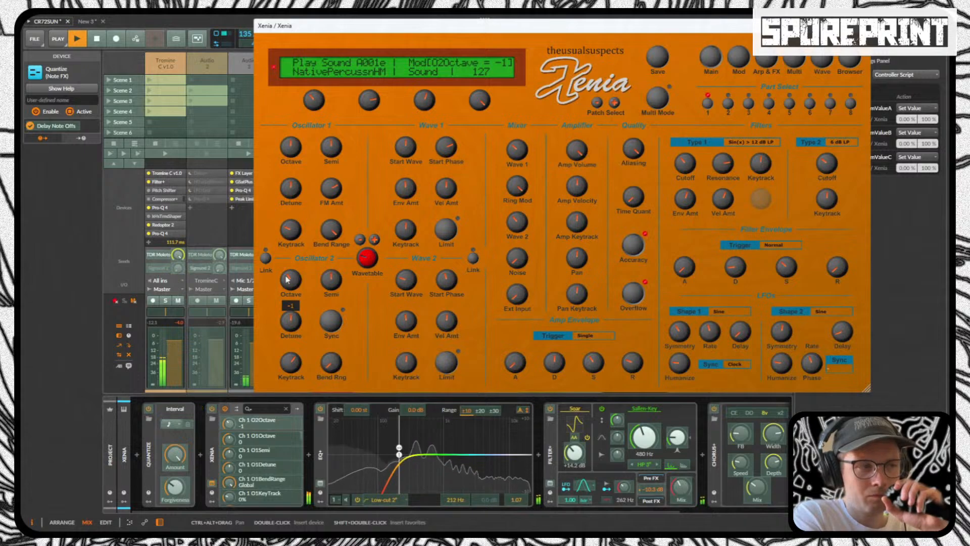
pyautogui.moveTo(404, 283); pyautogui.dragTo(403, 273)
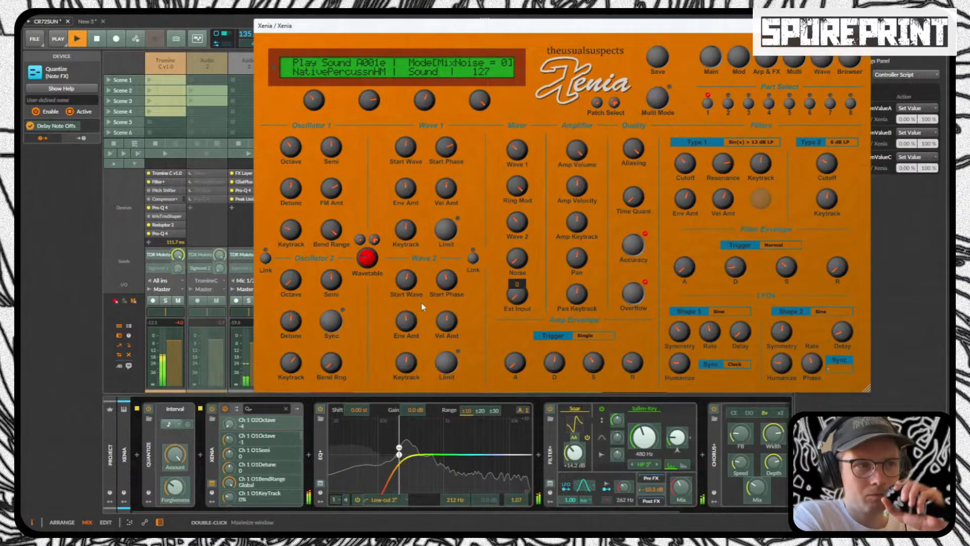
pyautogui.moveTo(421, 302); pyautogui.dragTo(420, 177)
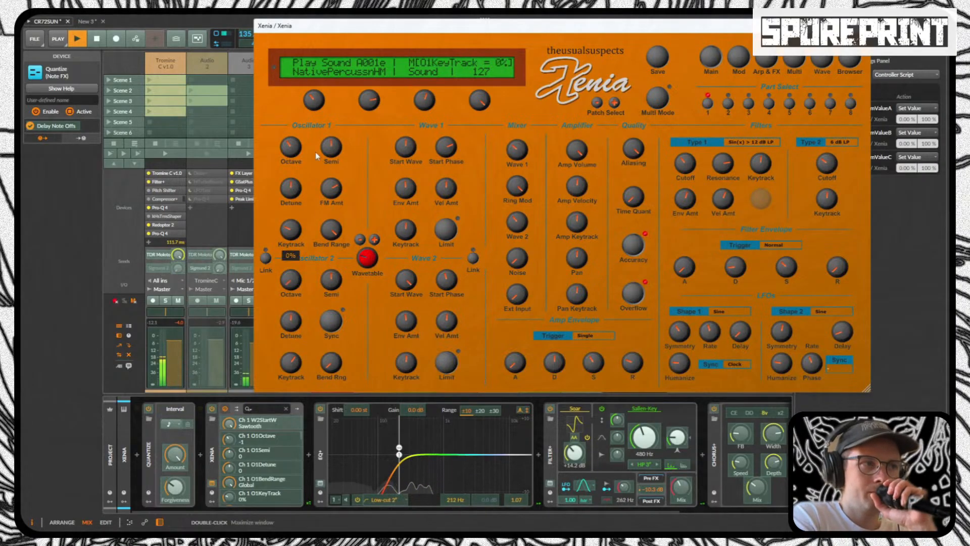
# Step: With playback stopped, switch wave 2's start wave between 45 and Sawtooth and leave it at 18
pyautogui.moveTo(393, 117)
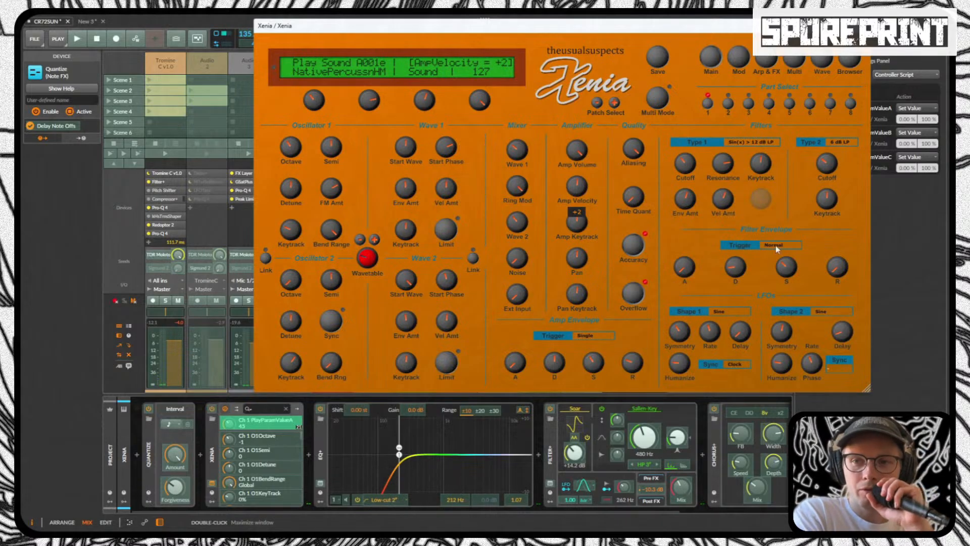
pyautogui.moveTo(399, 276)
pyautogui.moveTo(285, 273)
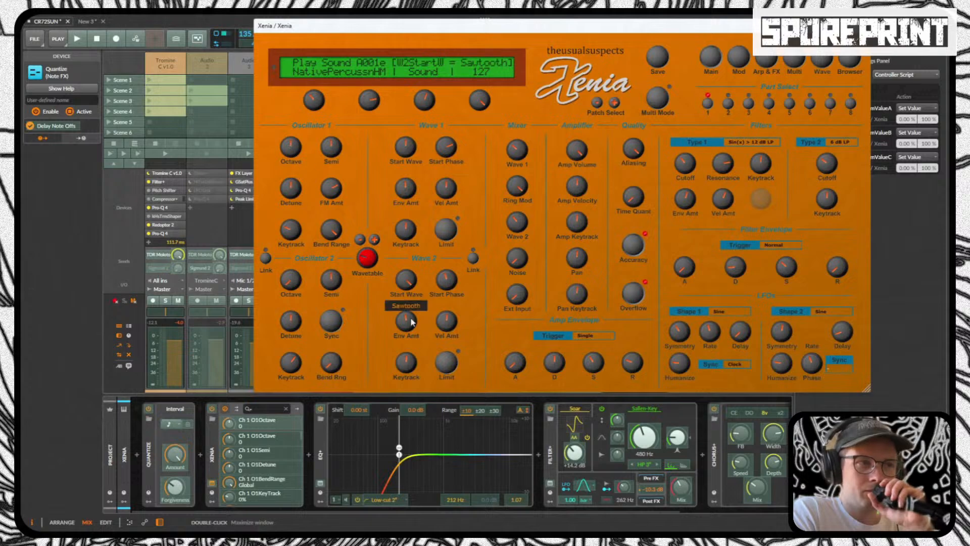
pyautogui.scroll(5, 405, 284)
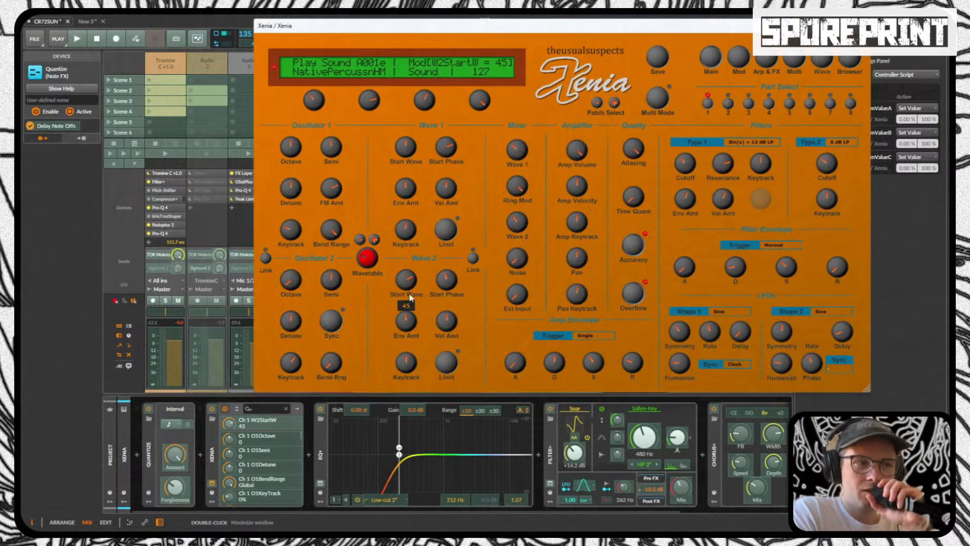
pyautogui.scroll(-5, 409, 283)
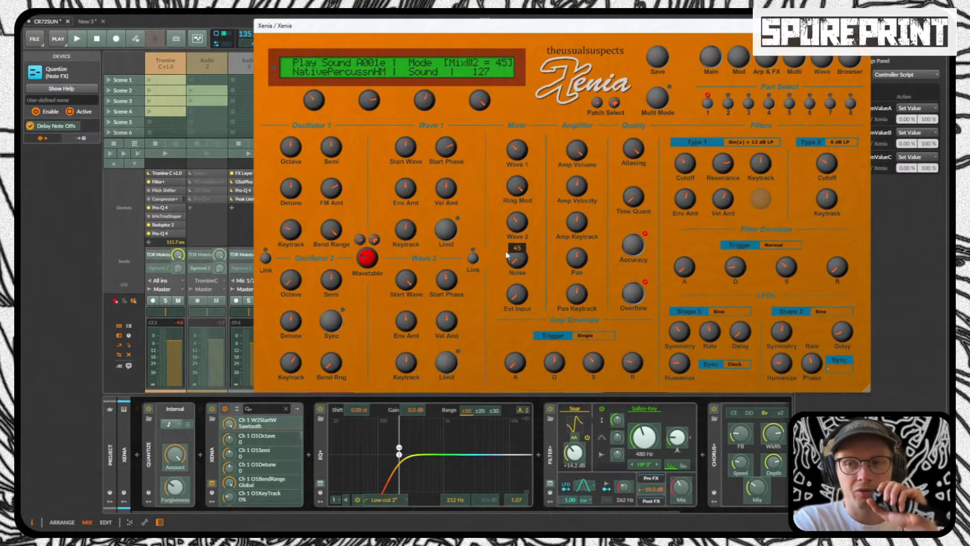
pyautogui.moveTo(508, 255)
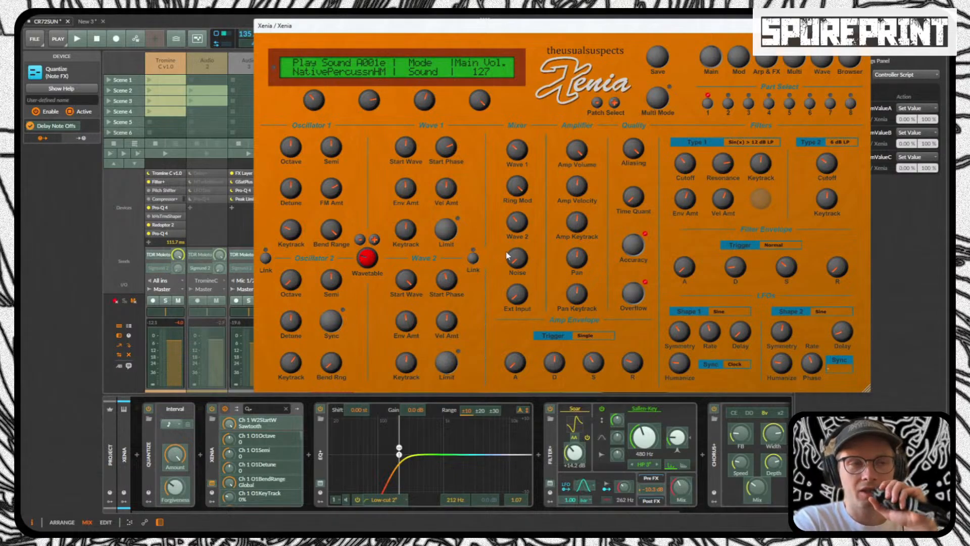
pyautogui.moveTo(477, 259)
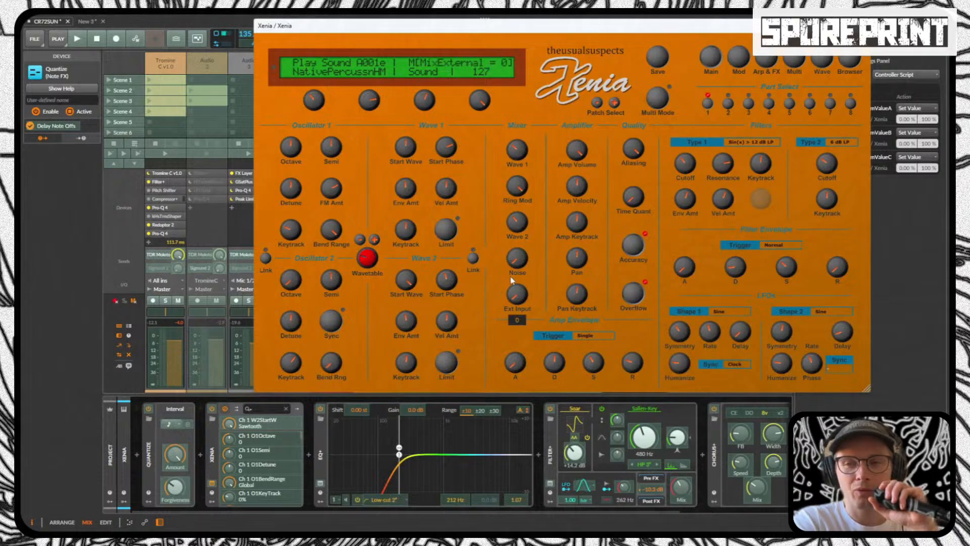
pyautogui.moveTo(402, 290); pyautogui.dragTo(395, 300)
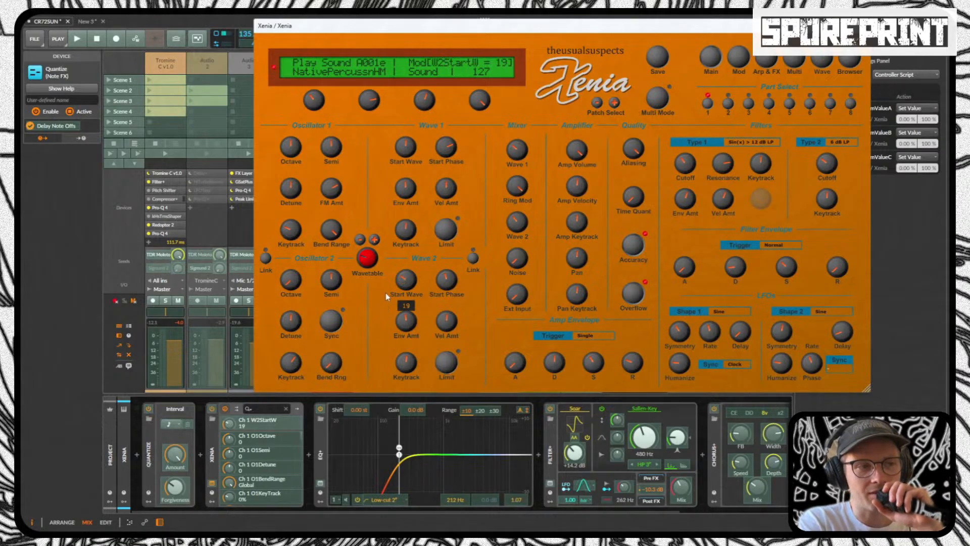
pyautogui.moveTo(386, 293)
pyautogui.mouseDown()
pyautogui.moveTo(387, 284)
pyautogui.moveTo(395, 305)
pyautogui.mouseUp()
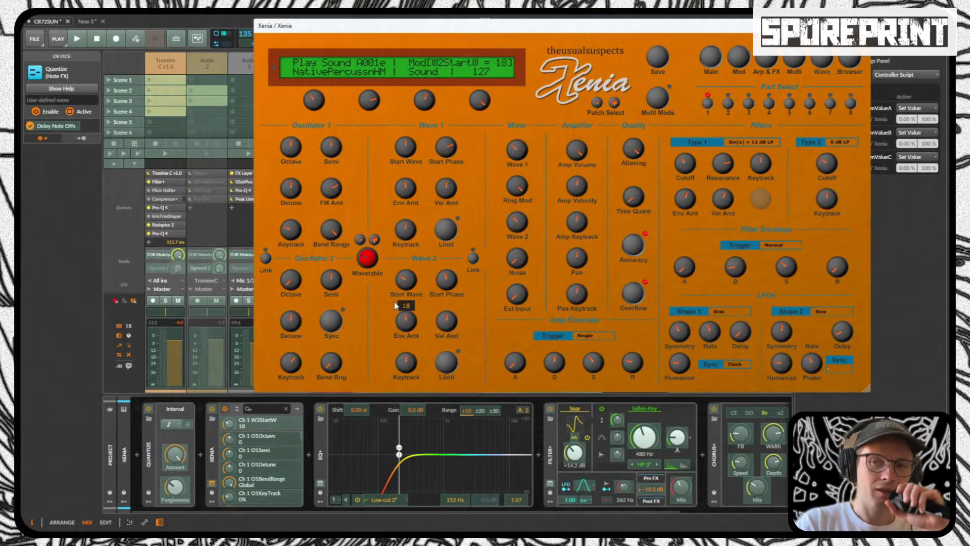
# Step: Resume playback, return wave 2's start wave to Sawtooth and sweep wave 1's start wave, ending at 37
pyautogui.press('space')
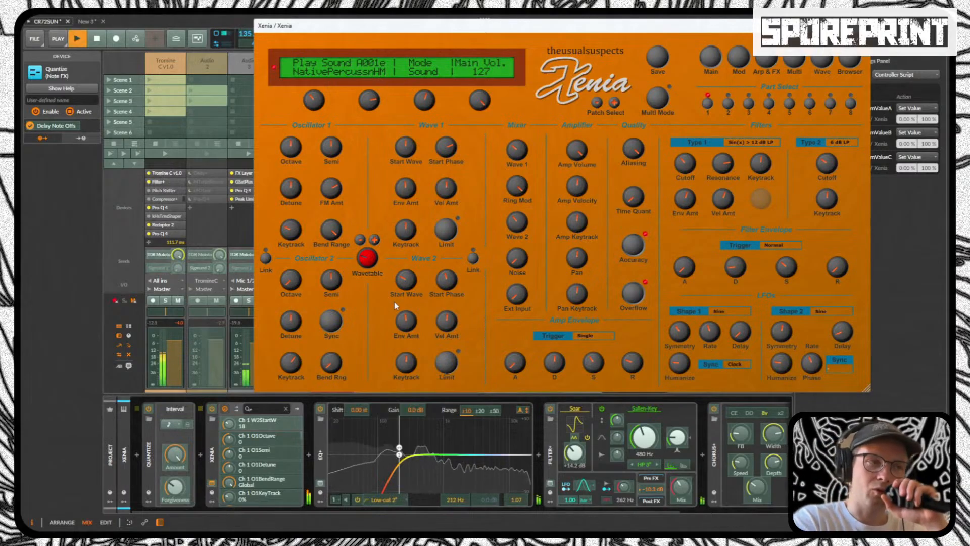
pyautogui.moveTo(394, 302); pyautogui.dragTo(402, 93)
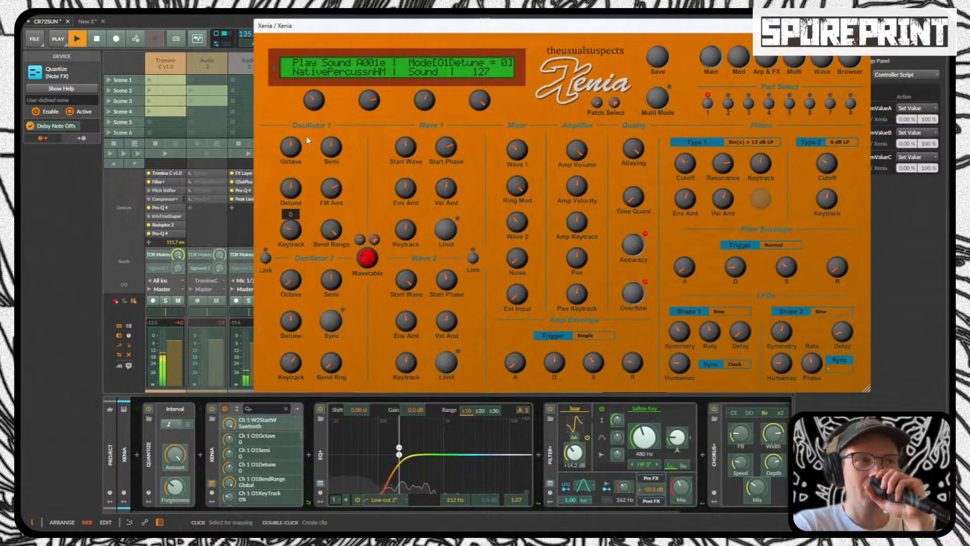
pyautogui.moveTo(410, 151); pyautogui.dragTo(499, 110)
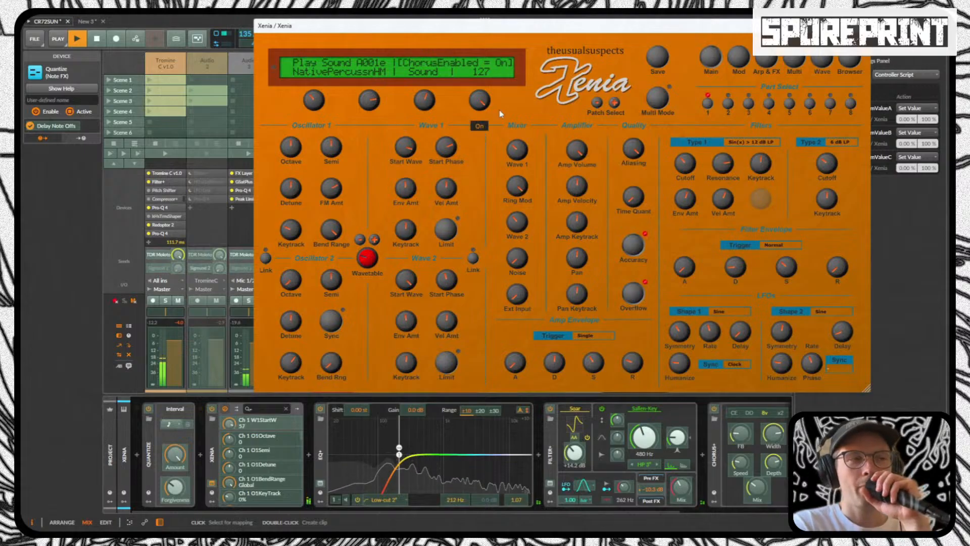
pyautogui.click(408, 281)
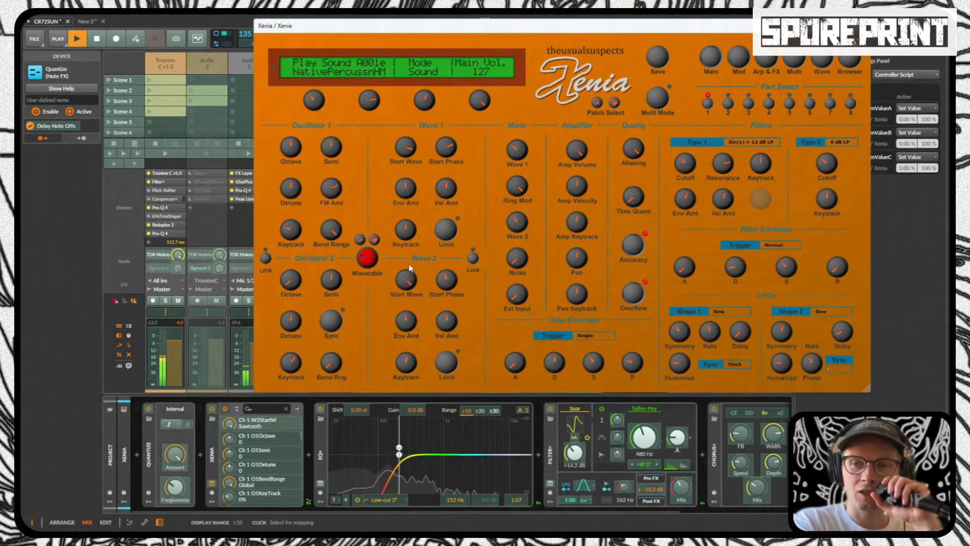
pyautogui.click(405, 152)
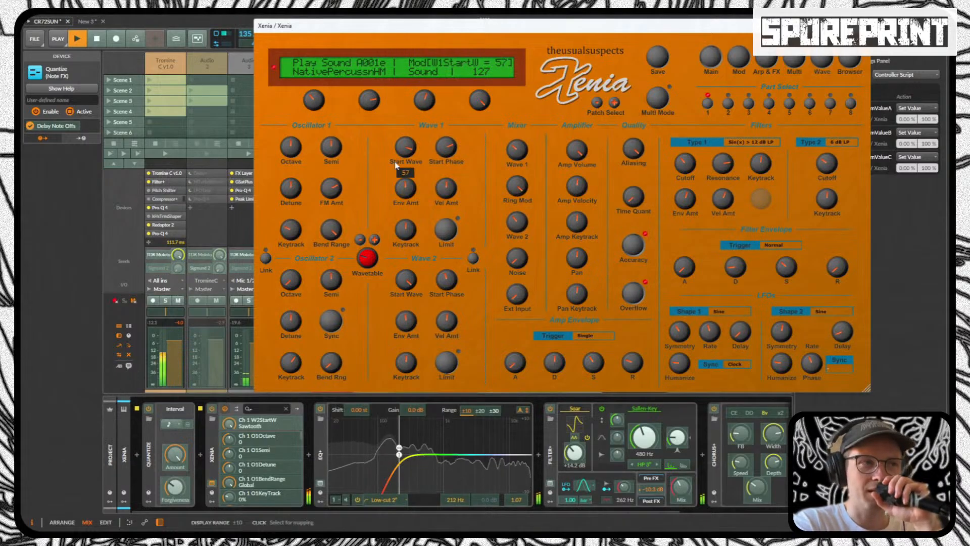
pyautogui.moveTo(405, 158); pyautogui.dragTo(392, 125)
pyautogui.moveTo(405, 188); pyautogui.dragTo(403, 167)
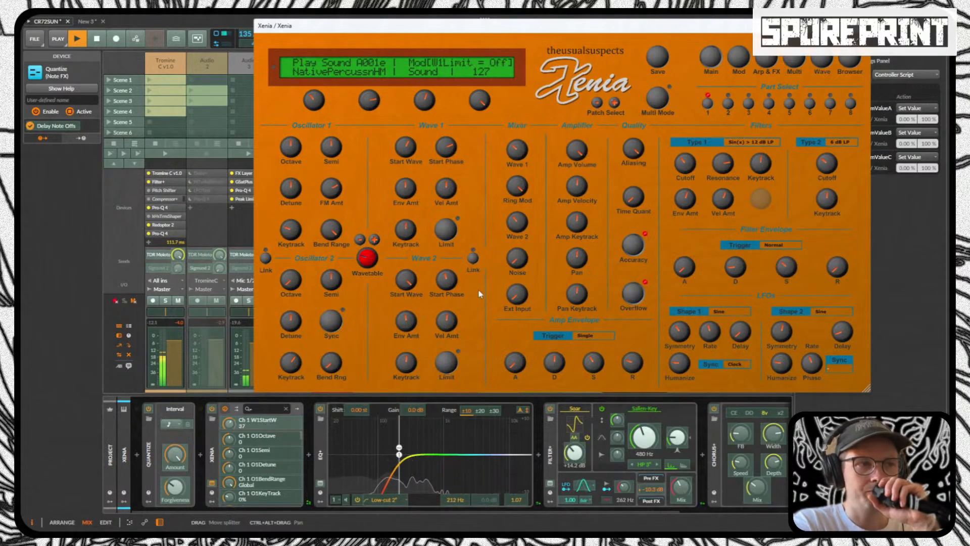
# Step: Turn oscillator 2's sync on and off again, and adjust oscillator 1's FM amount to 88
pyautogui.moveTo(467, 331)
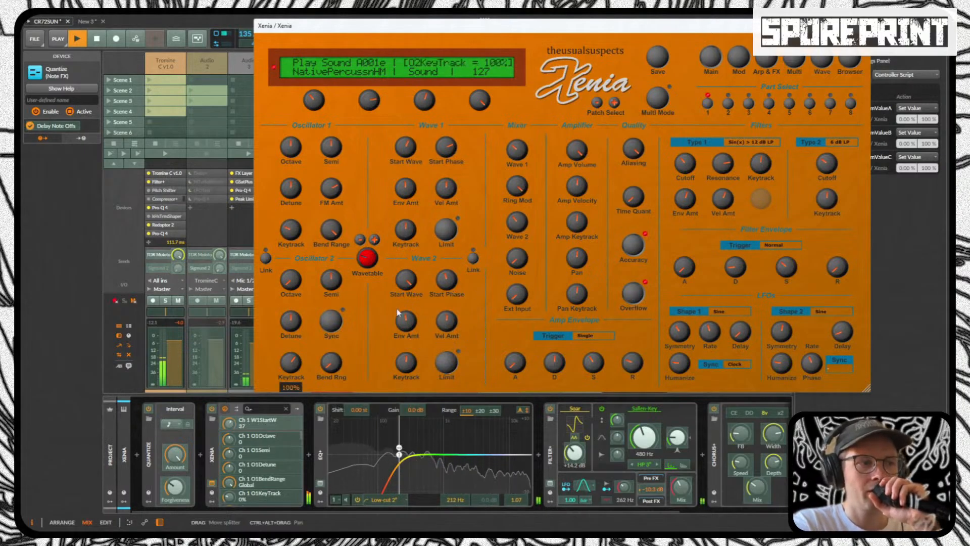
pyautogui.moveTo(289, 323)
pyautogui.click(333, 323)
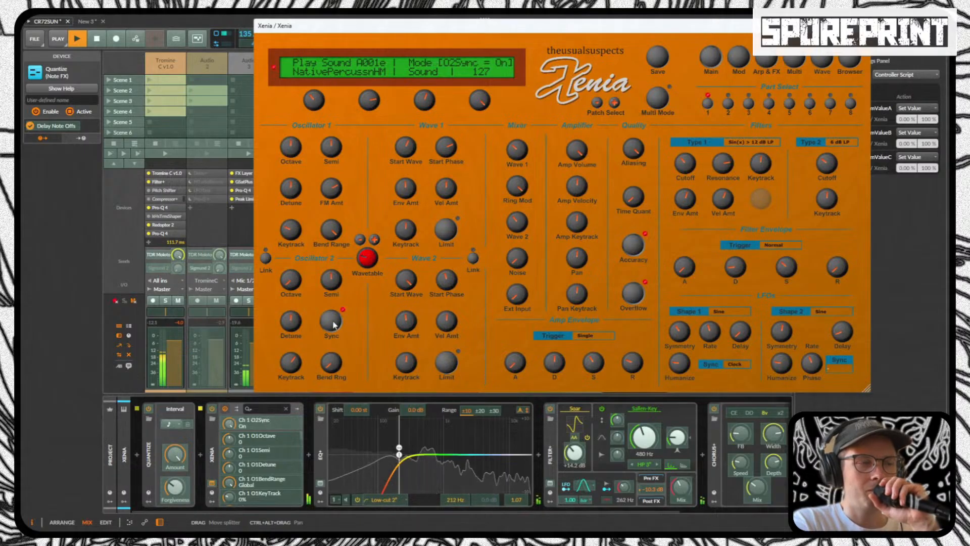
pyautogui.click(333, 324)
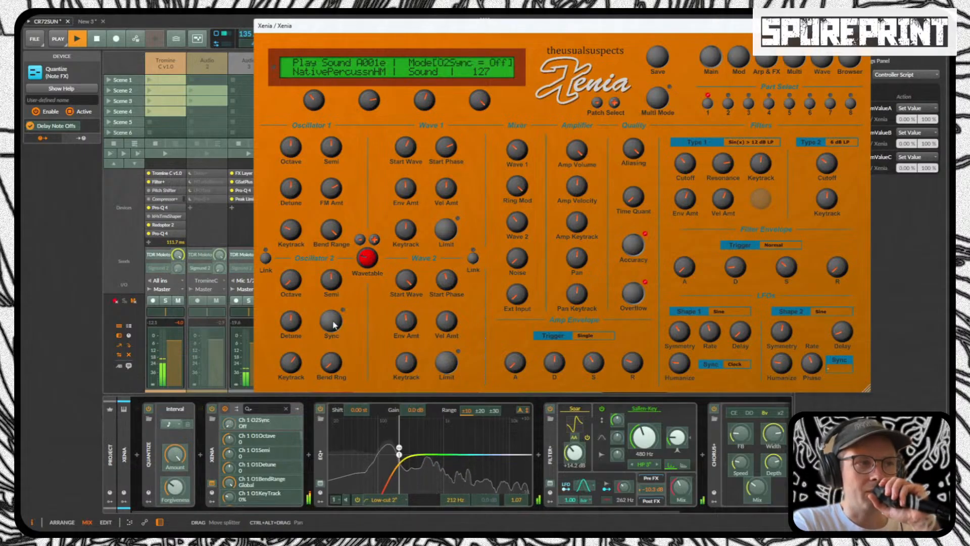
pyautogui.moveTo(333, 190)
pyautogui.moveTo(332, 190)
pyautogui.mouseDown()
pyautogui.moveTo(328, 213)
pyautogui.moveTo(332, 178)
pyautogui.moveTo(332, 193)
pyautogui.mouseUp()
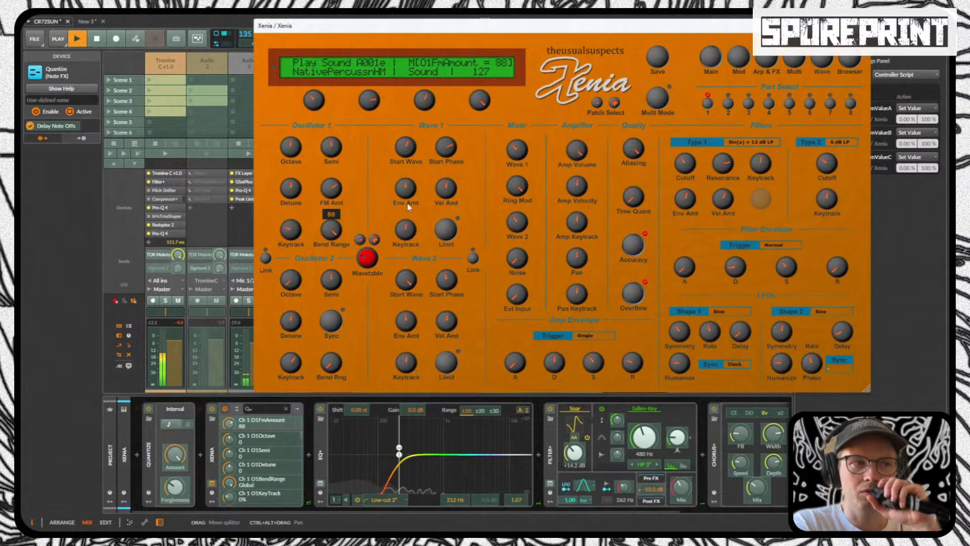
# Step: Turn the Limit switches of wave 1 and wave 2 on and turn both off again
pyautogui.click(445, 228)
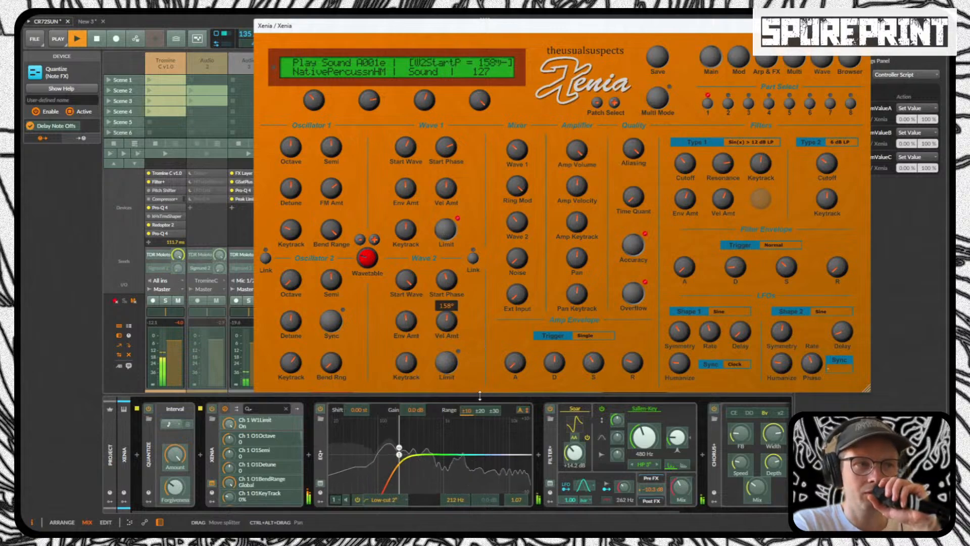
pyautogui.click(449, 365)
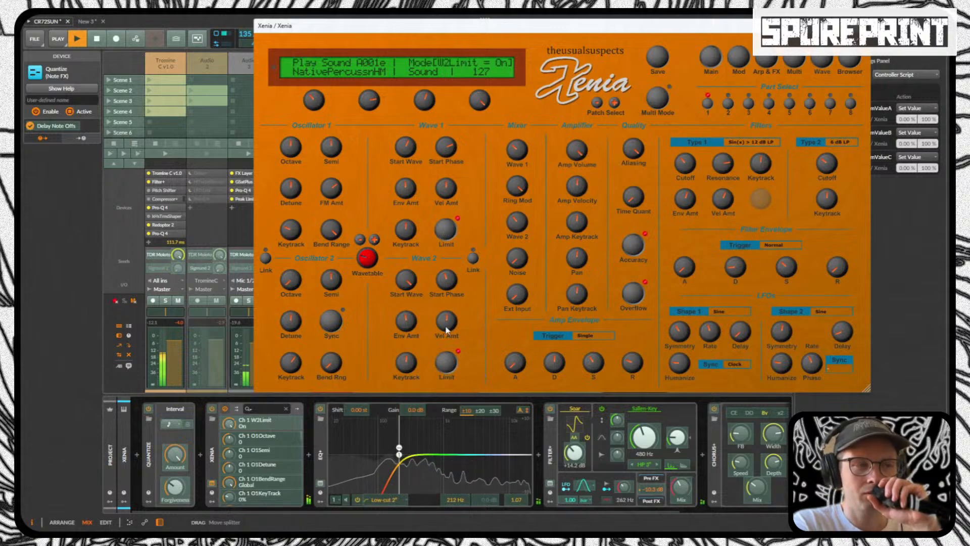
pyautogui.click(445, 232)
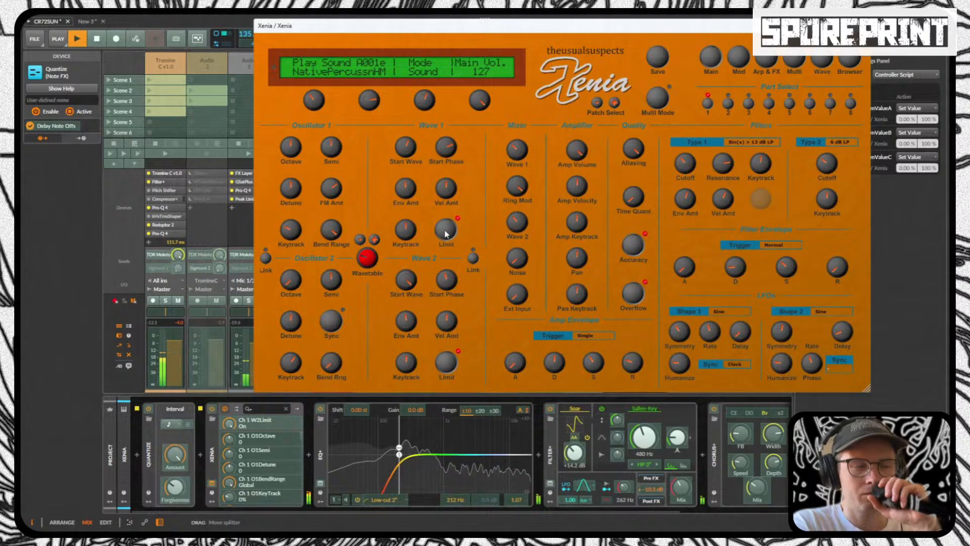
pyautogui.click(446, 357)
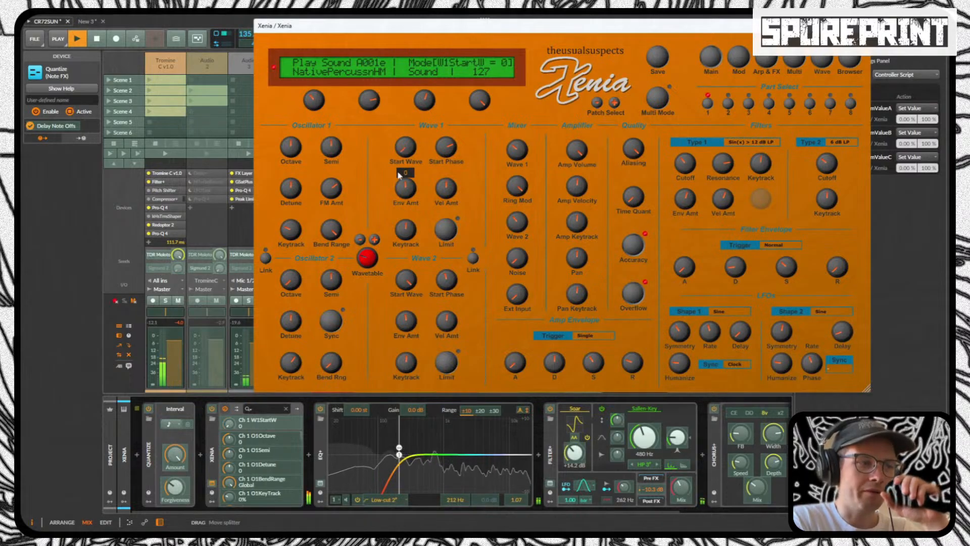
# Step: Raise wave 1's start wave to 50 and map a controller control to the Ch 1 W1StartW parameter
pyautogui.moveTo(399, 174); pyautogui.dragTo(413, 146)
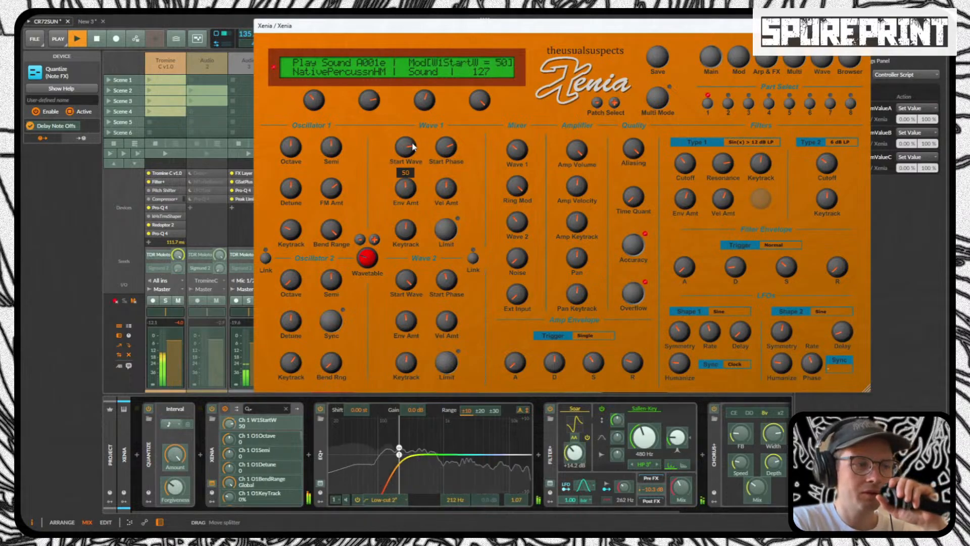
pyautogui.click(235, 426)
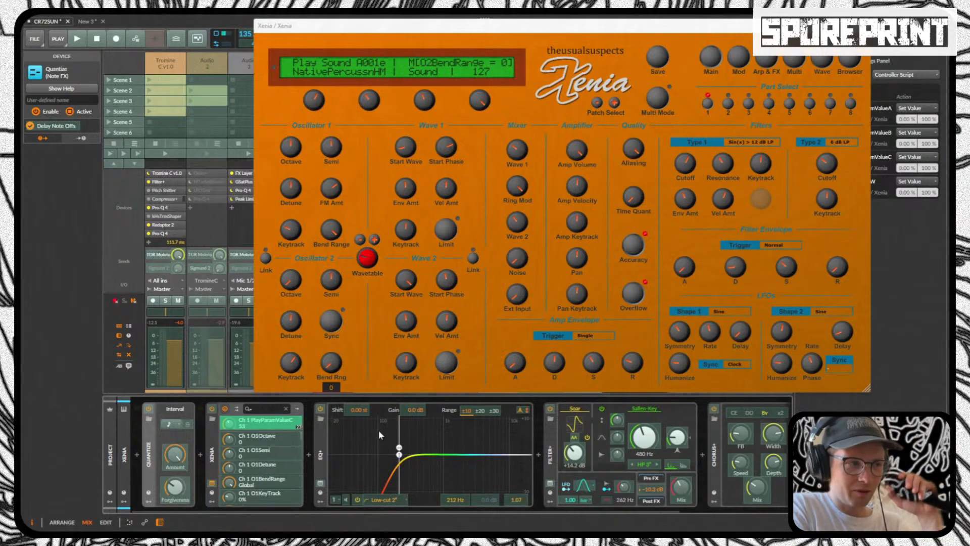
# Step: Reselect Xenia's last-touched parameter for mapping while setting filter 1's envelope amount to -18 and its cutoff to 0
pyautogui.click(264, 426)
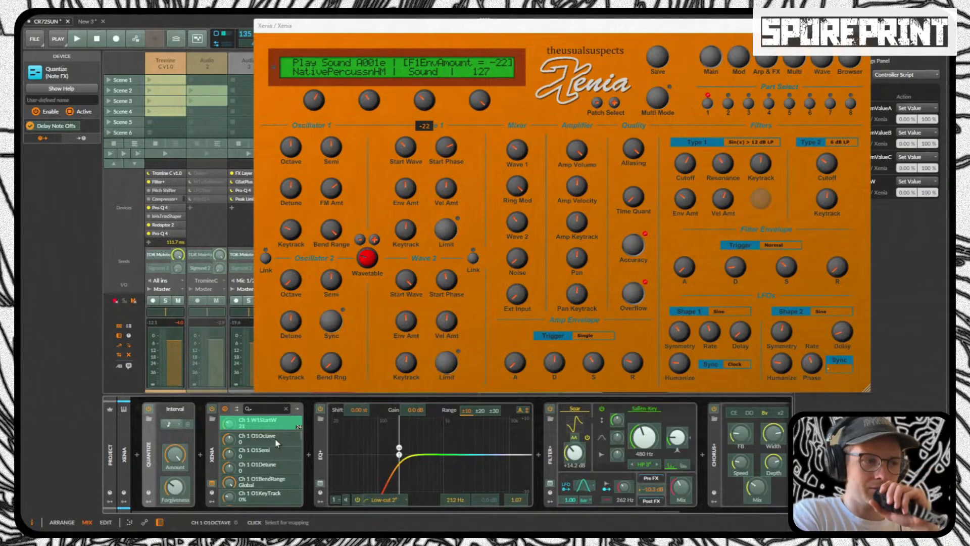
pyautogui.click(286, 424)
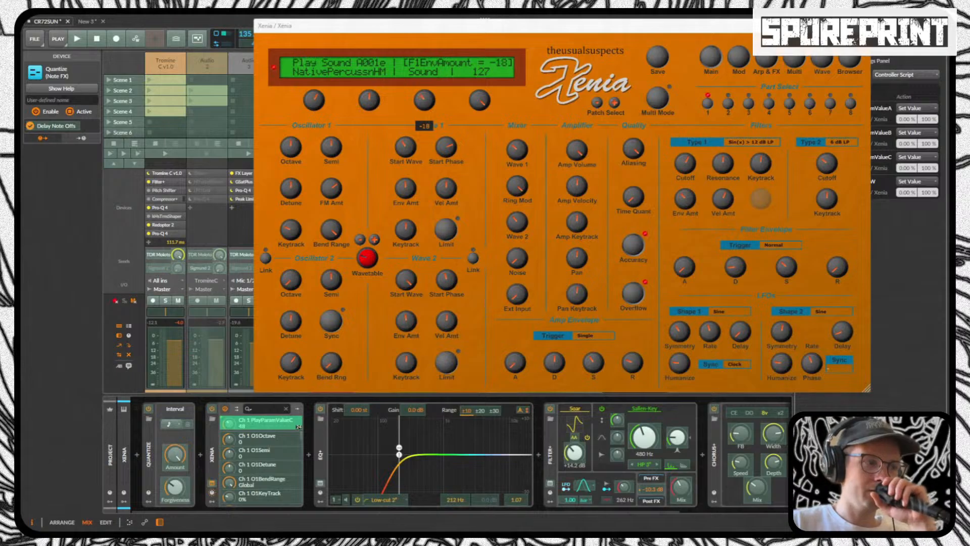
pyautogui.click(247, 430)
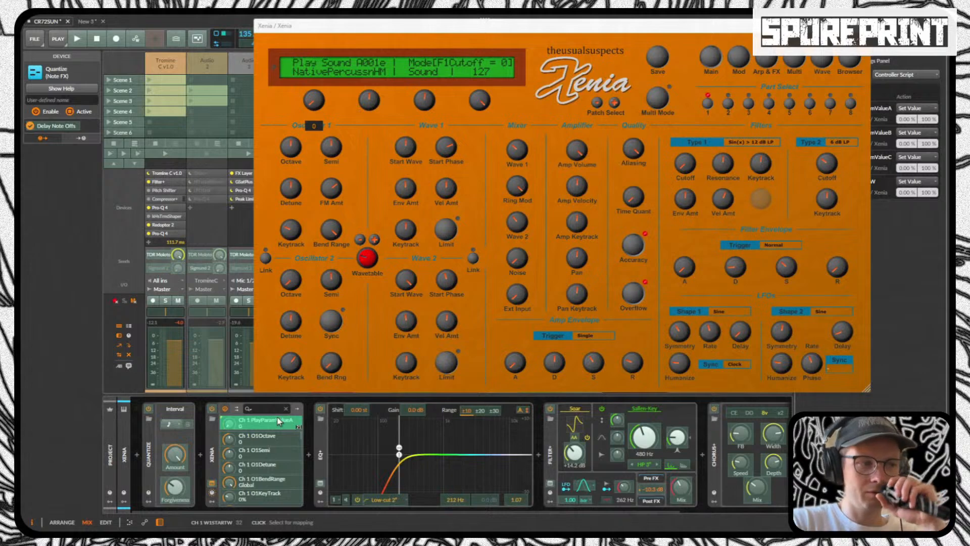
pyautogui.click(257, 429)
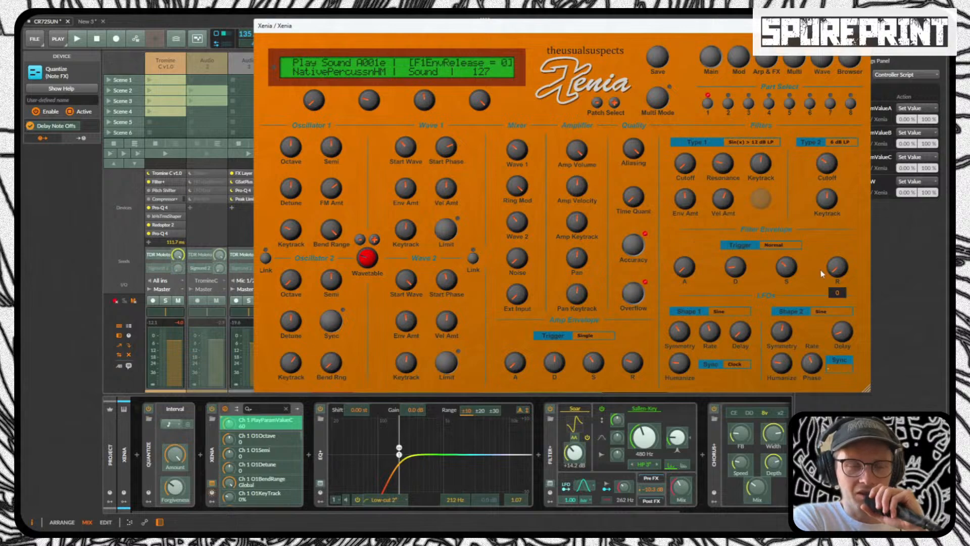
# Step: Map controller controls to filter 1's envelope attack, decay, sustain and release, and leave mapping mode
pyautogui.moveTo(687, 269)
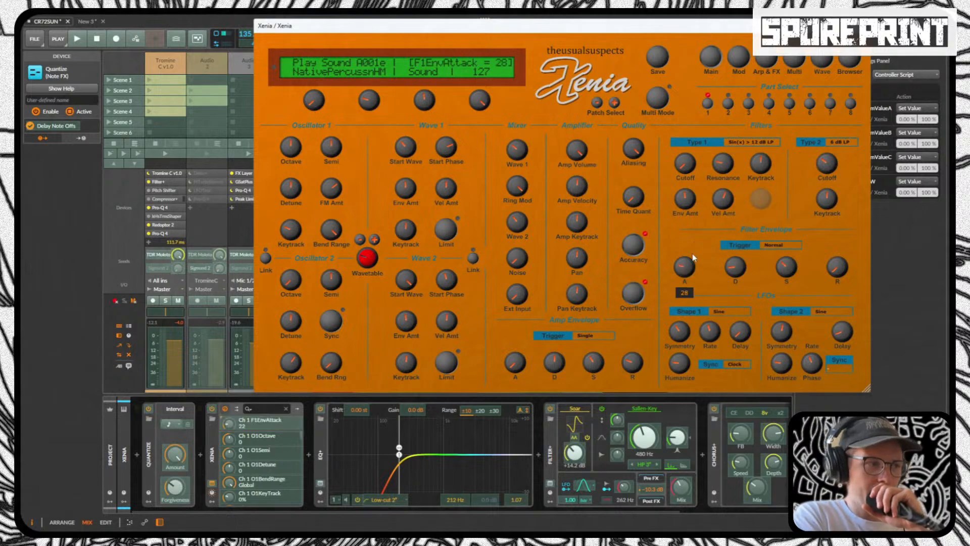
pyautogui.click(288, 423)
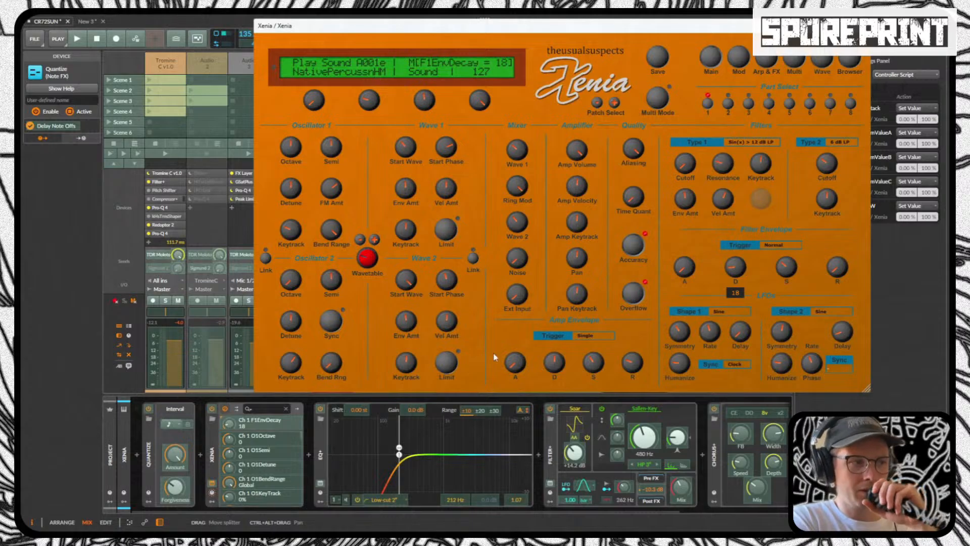
pyautogui.click(278, 424)
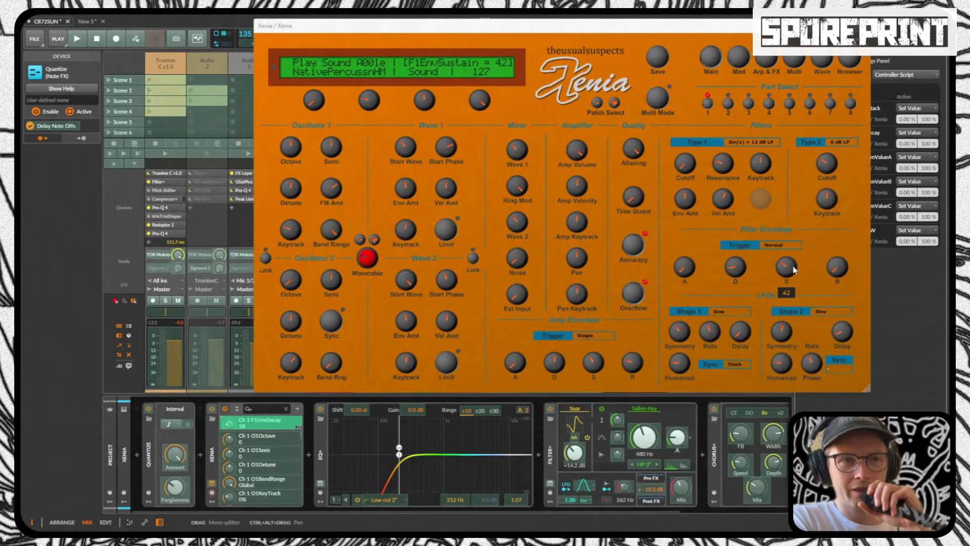
pyautogui.click(261, 426)
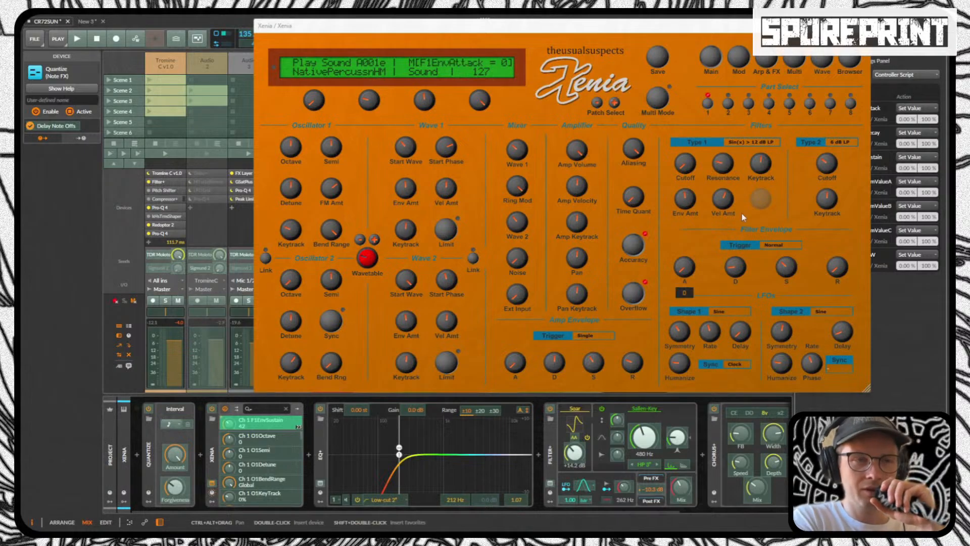
pyautogui.click(837, 267)
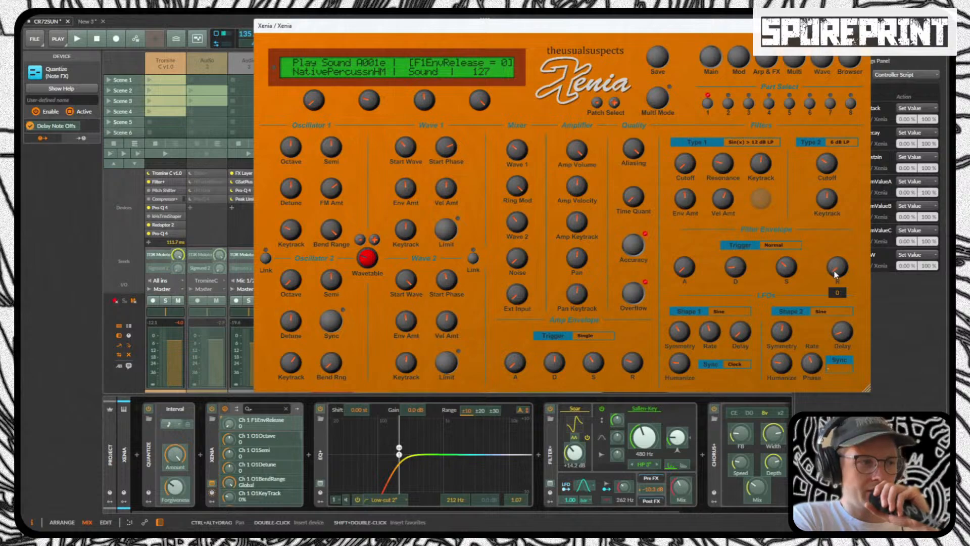
pyautogui.click(270, 420)
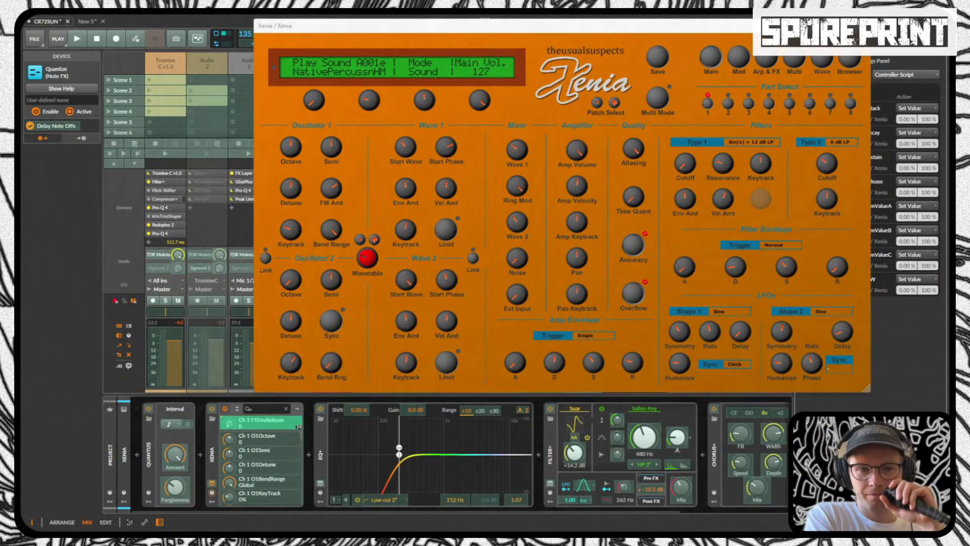
pyautogui.press('Escape')
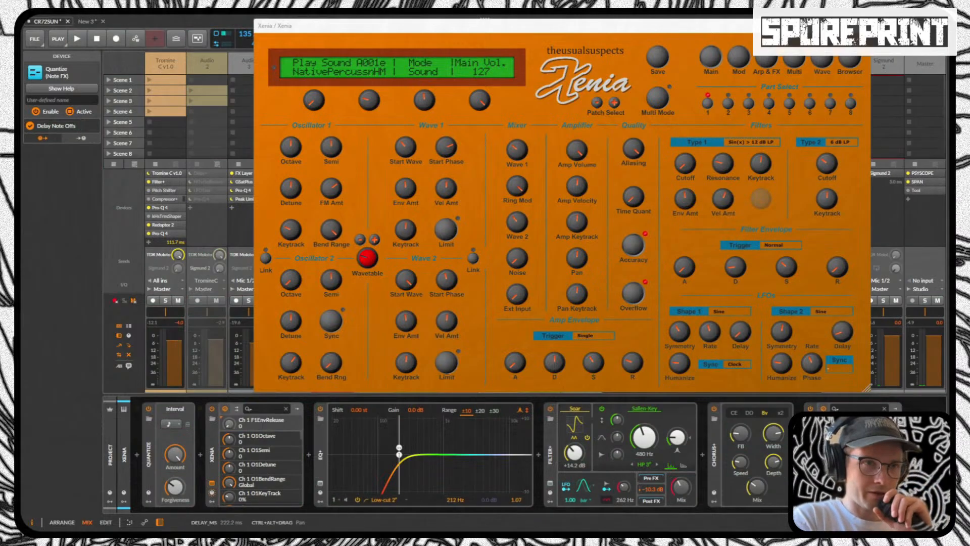
# Step: Play the track and try the mapped controls, setting filter 1's cutoff to 27, resonance to 94 and envelope amount to +20
pyautogui.press('space')
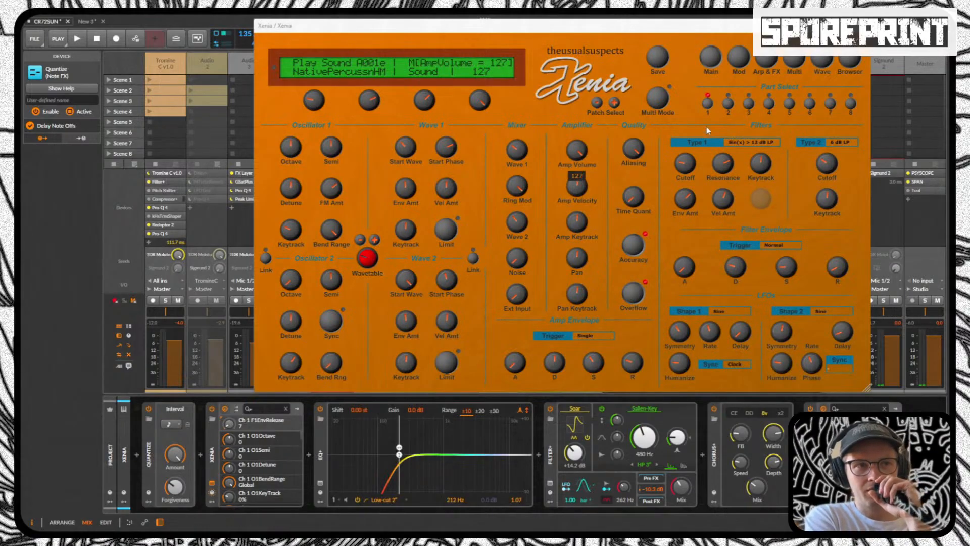
pyautogui.moveTo(683, 177)
pyautogui.moveTo(677, 204)
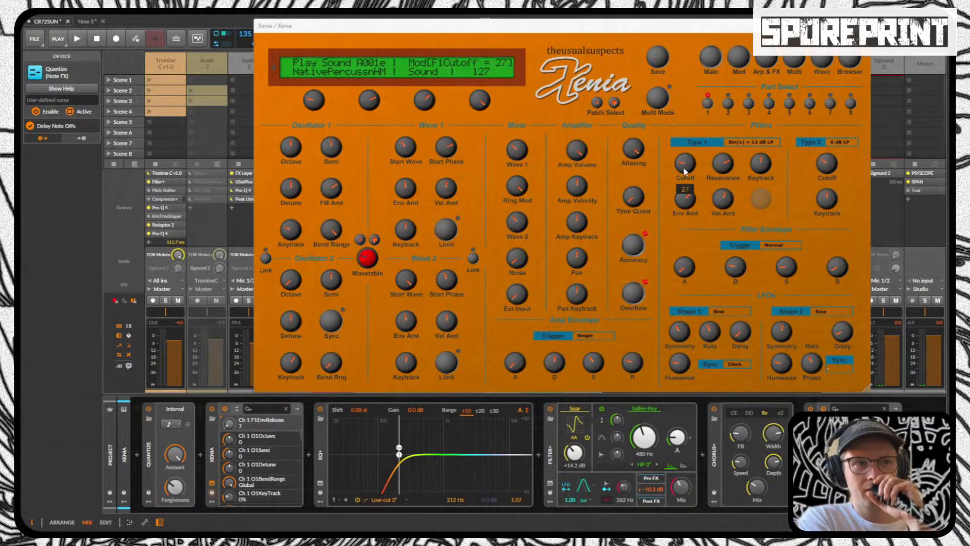
pyautogui.moveTo(690, 268)
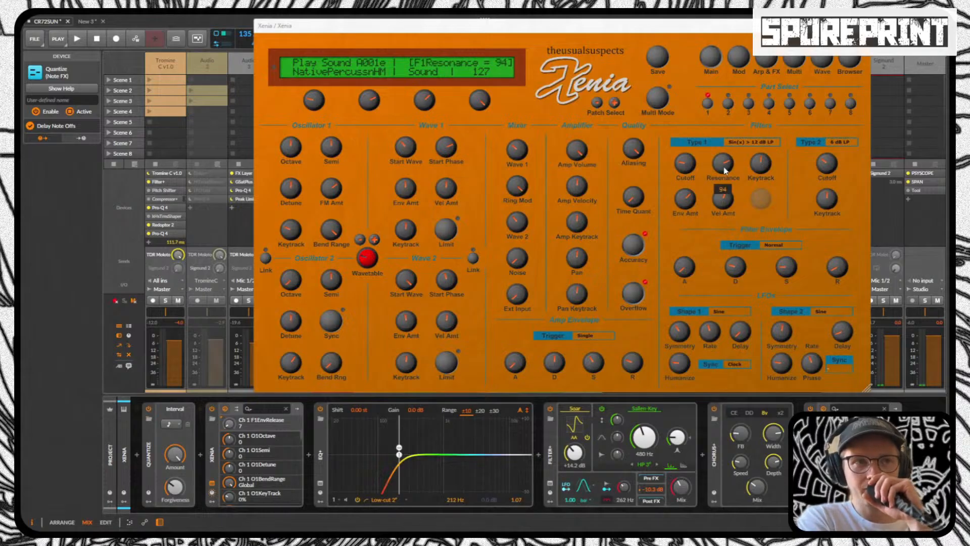
pyautogui.moveTo(724, 170)
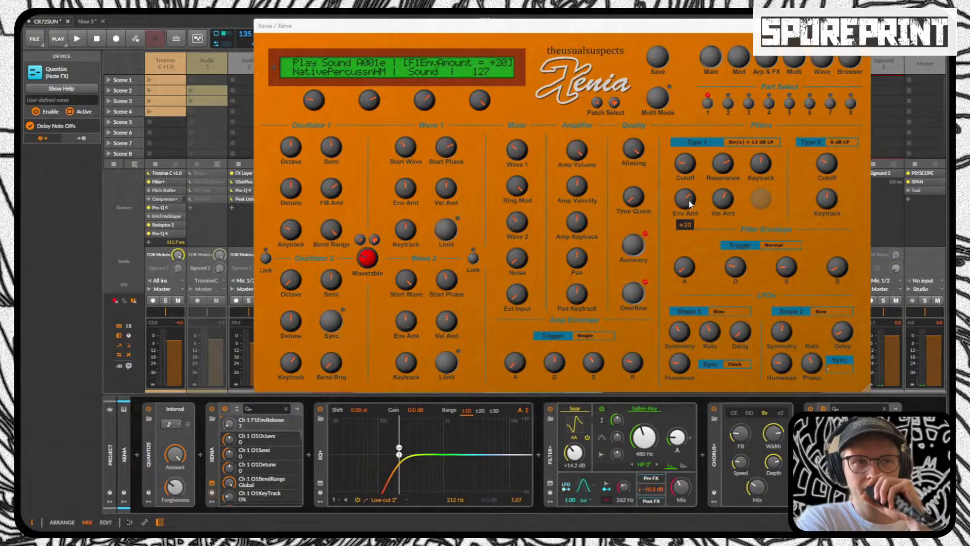
pyautogui.moveTo(841, 269)
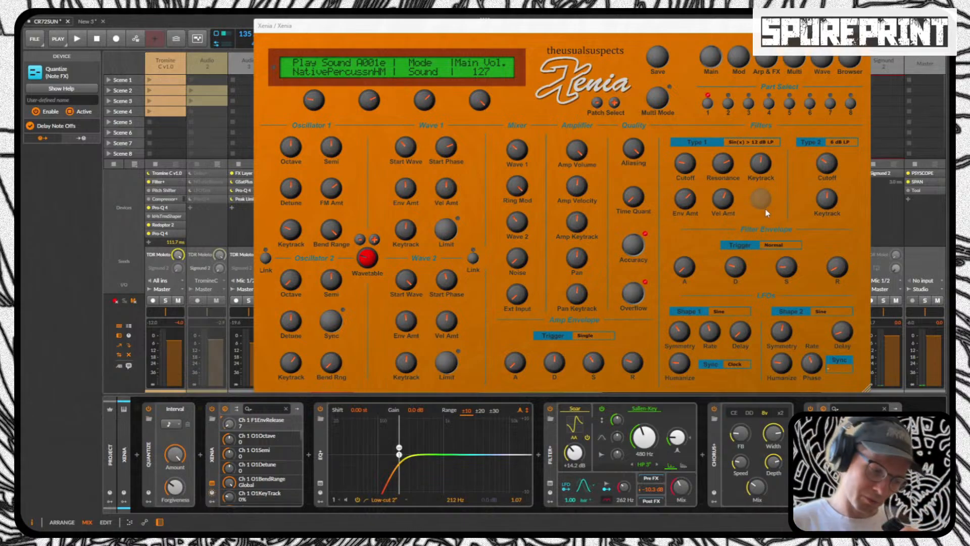
pyautogui.press('space')
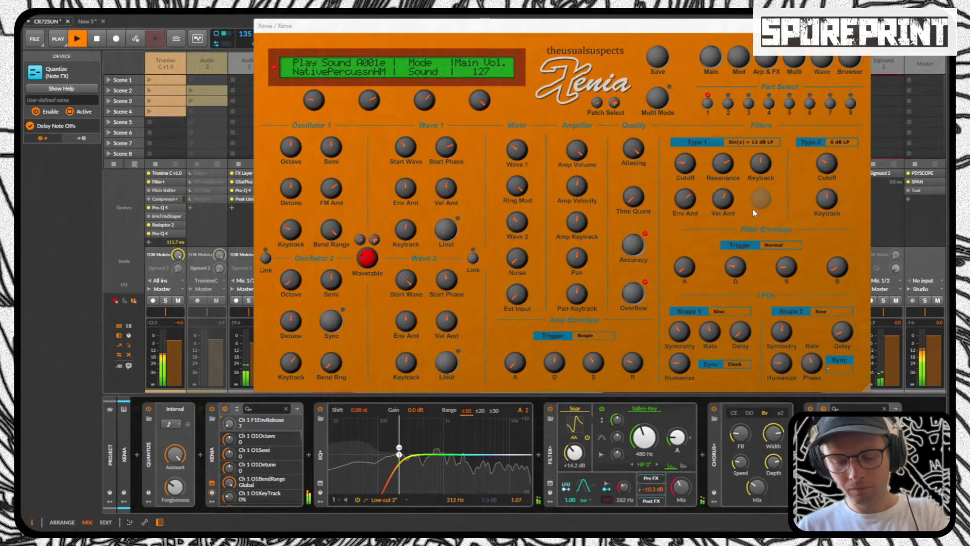
pyautogui.click(734, 168)
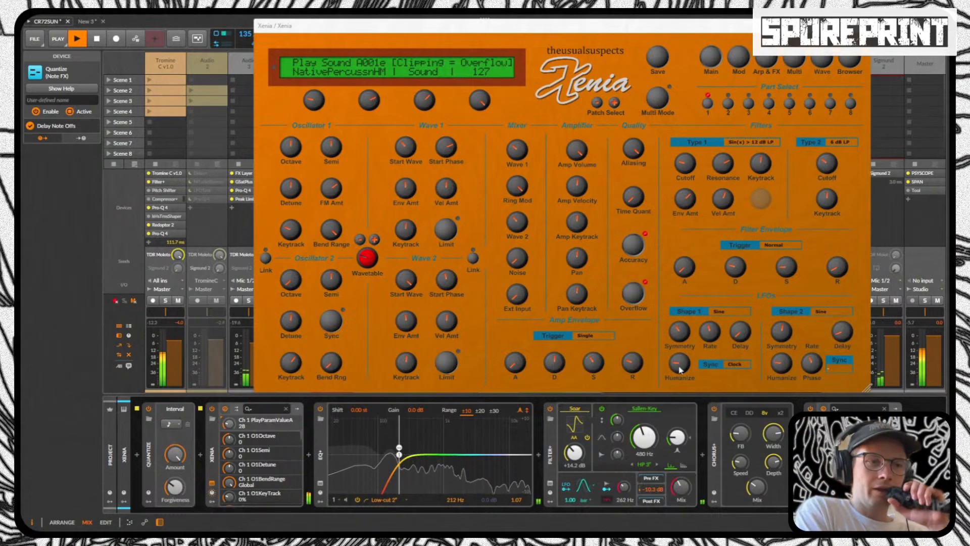
# Step: Move the Xenia window aside, enter mapping mode and map controller controls to the amp envelope's attack and decay
pyautogui.moveTo(413, 28); pyautogui.dragTo(582, 22)
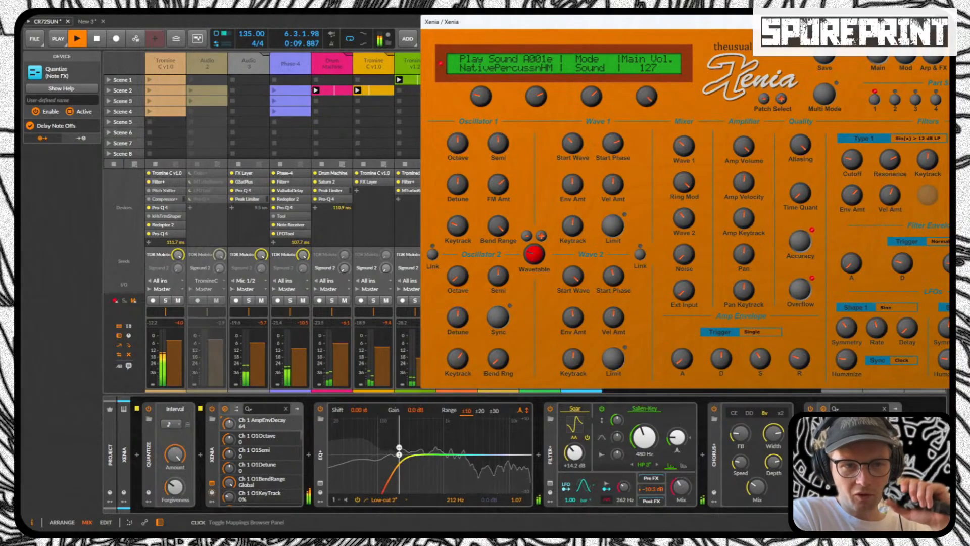
pyautogui.click(916, 521)
pyautogui.click(681, 375)
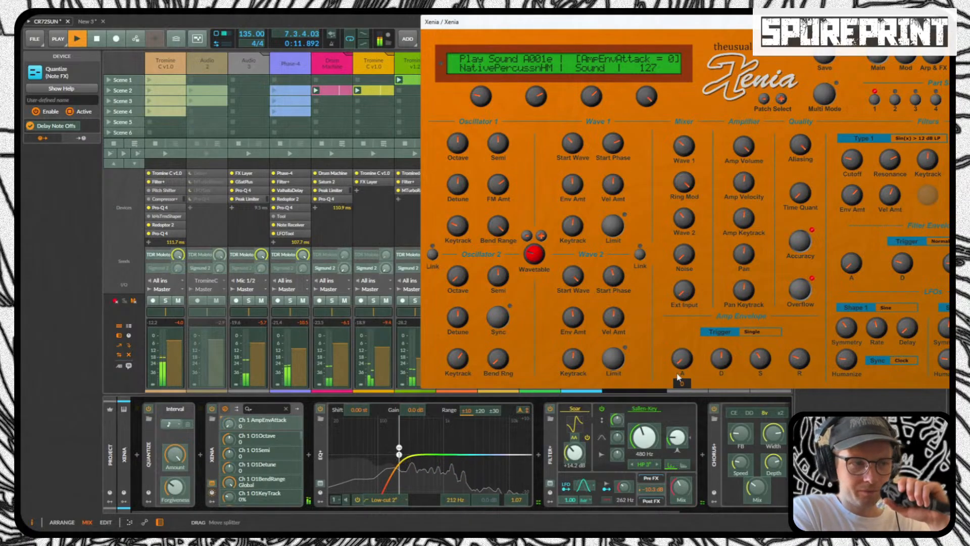
pyautogui.click(239, 428)
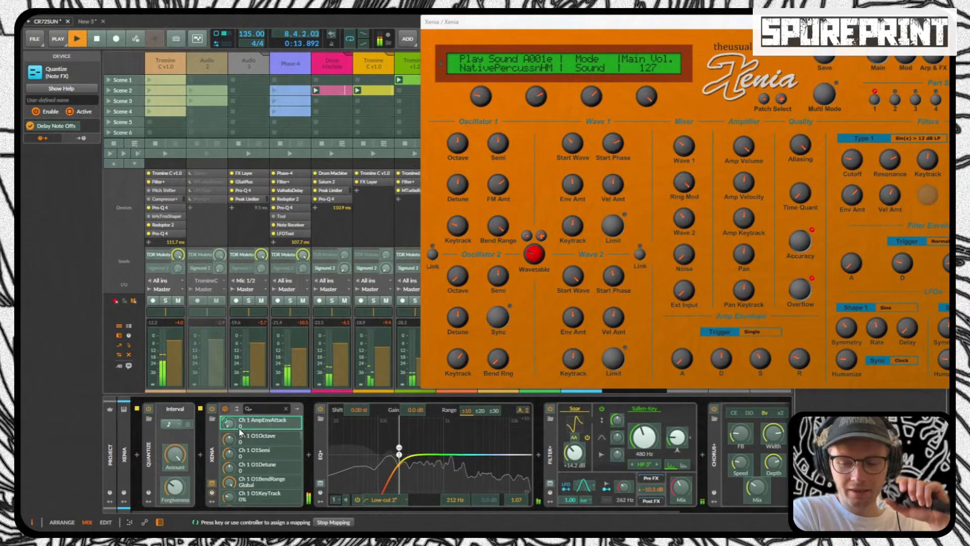
pyautogui.click(721, 360)
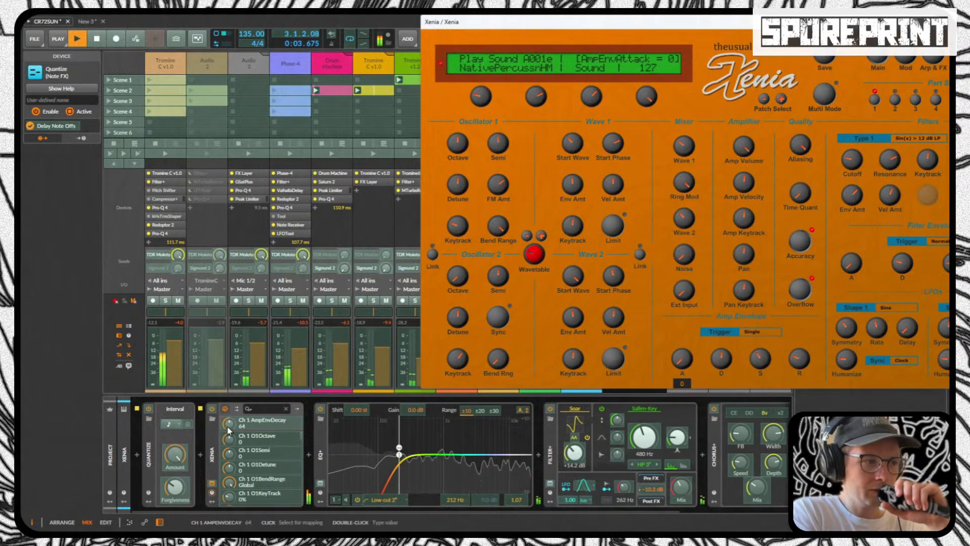
pyautogui.click(241, 427)
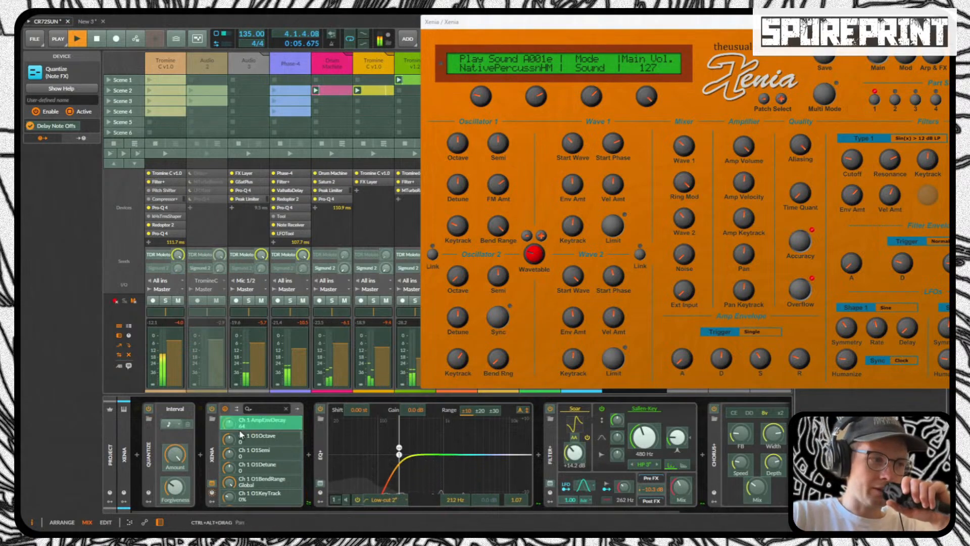
# Step: Map controller controls to the amp envelope's sustain and release parameters
pyautogui.click(683, 290)
pyautogui.click(760, 359)
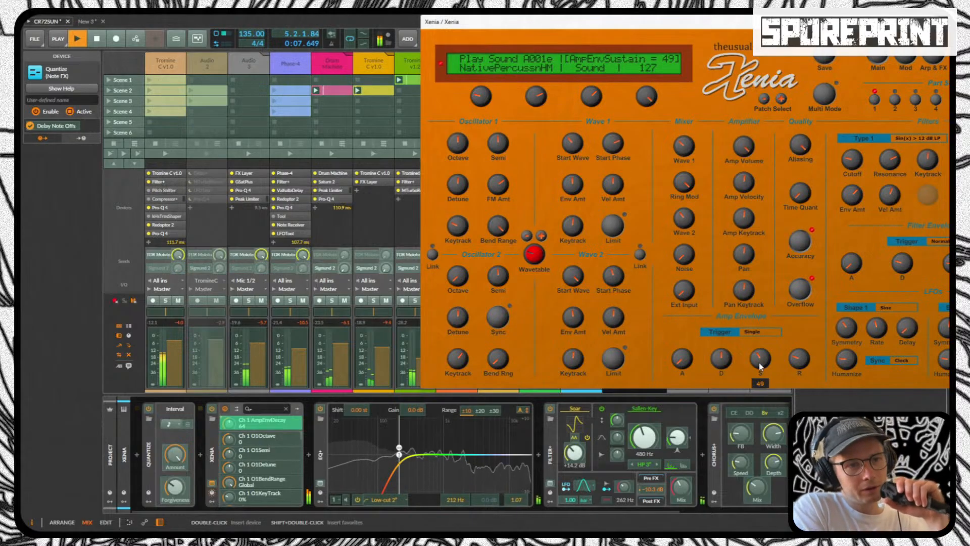
pyautogui.click(457, 359)
pyautogui.click(235, 423)
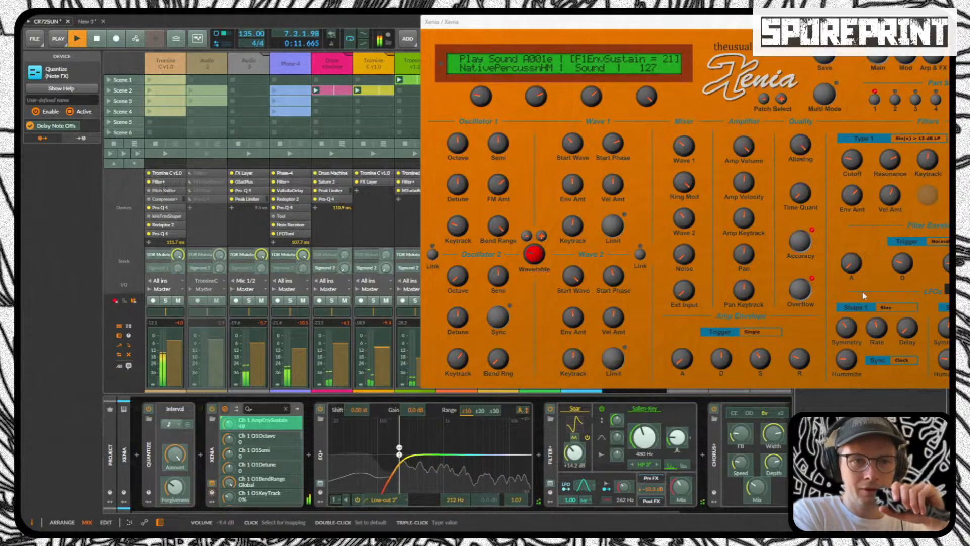
pyautogui.click(804, 362)
pyautogui.click(230, 425)
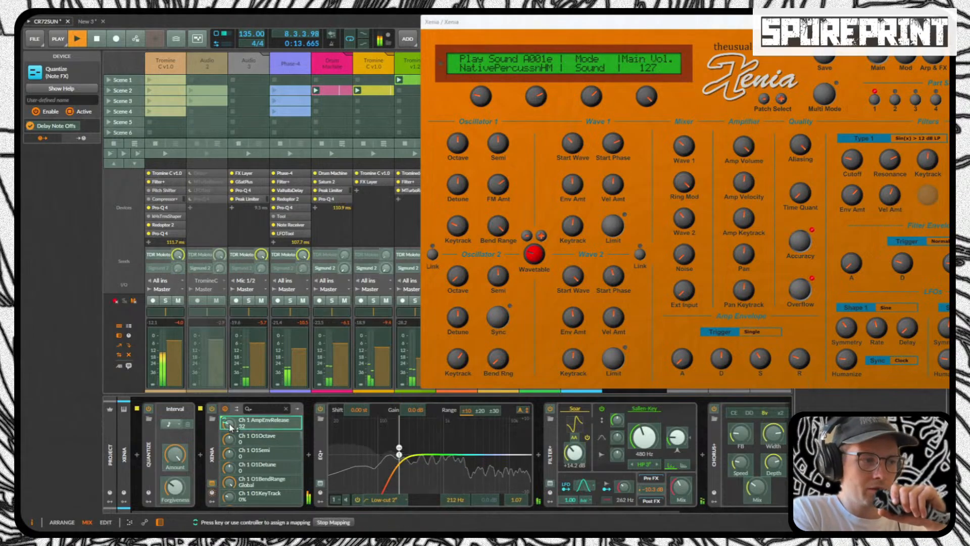
pyautogui.click(240, 427)
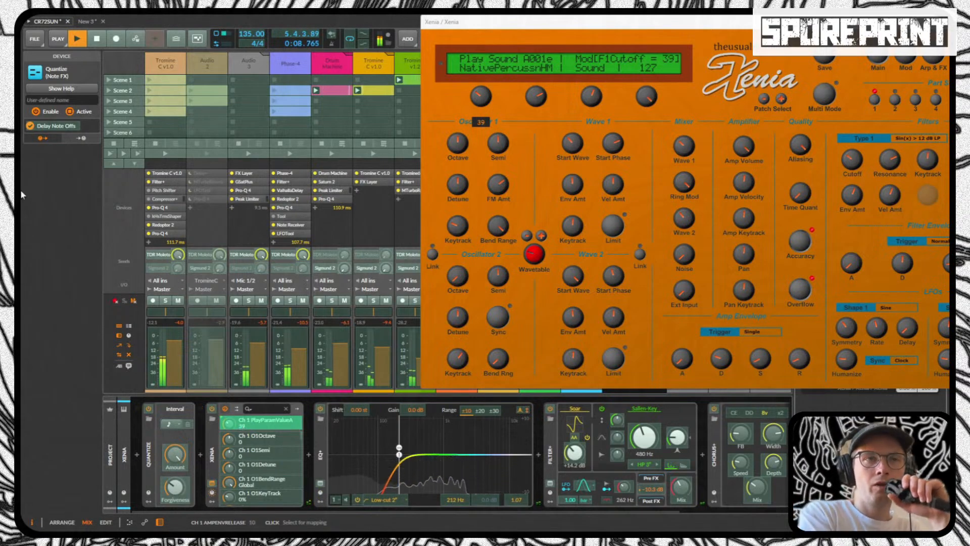
# Step: Move the Xenia window clear of the mappings list, select the Xenia track and make the synth window slightly smaller
pyautogui.click(694, 31)
pyautogui.moveTo(694, 31); pyautogui.dragTo(323, 84)
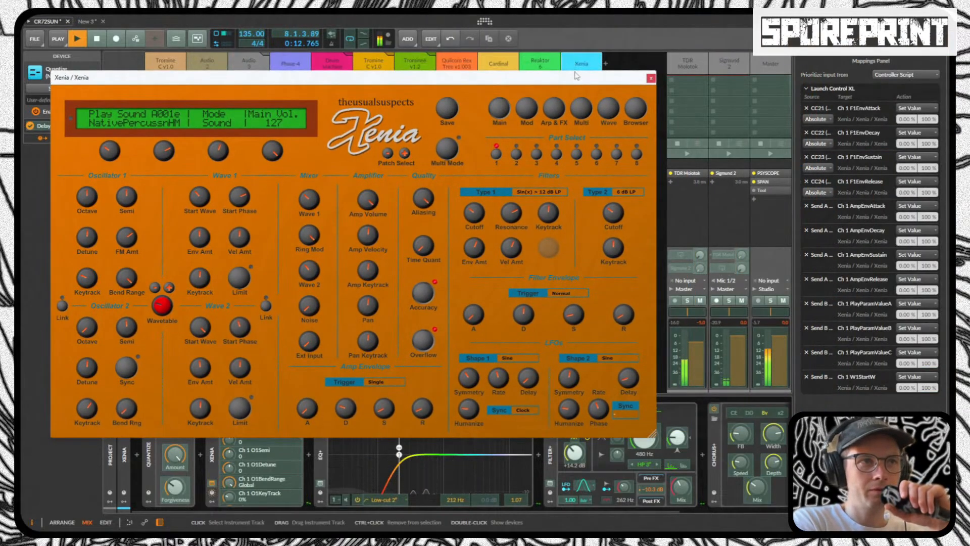
pyautogui.rightClick(576, 66)
pyautogui.click(532, 84)
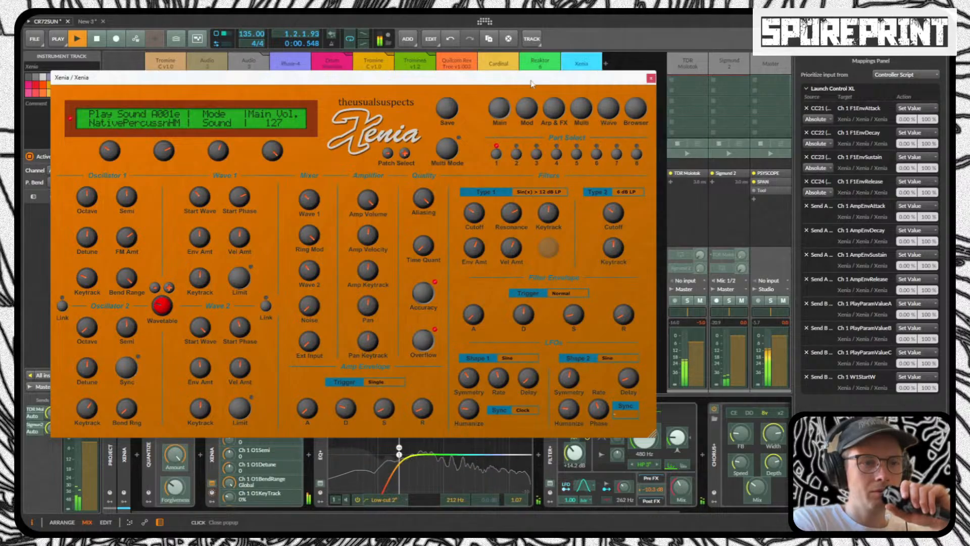
pyautogui.moveTo(534, 74); pyautogui.dragTo(666, 391)
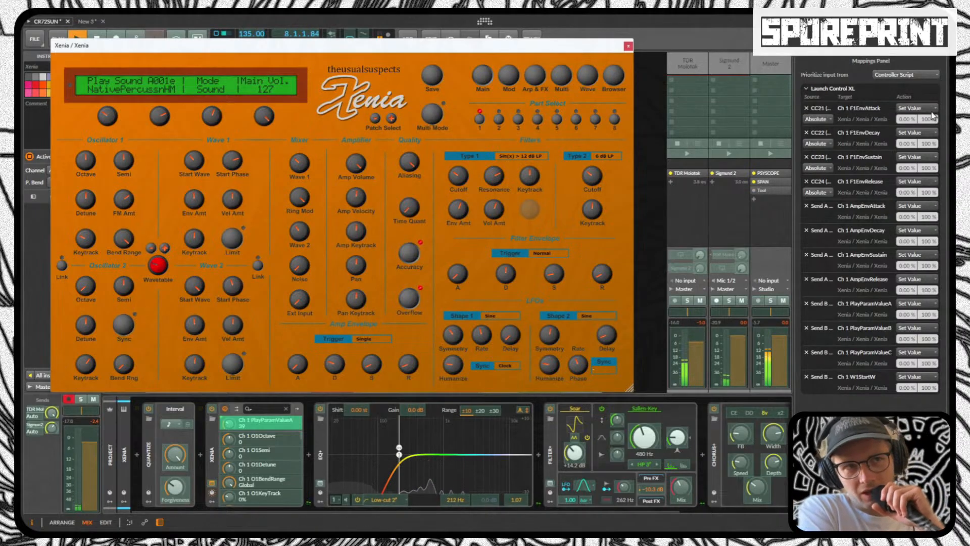
# Step: Check the value mode options of the F1EnvRelease, F1EnvSustain and F1EnvDecay mappings, keeping each on Absolute
pyautogui.click(816, 193)
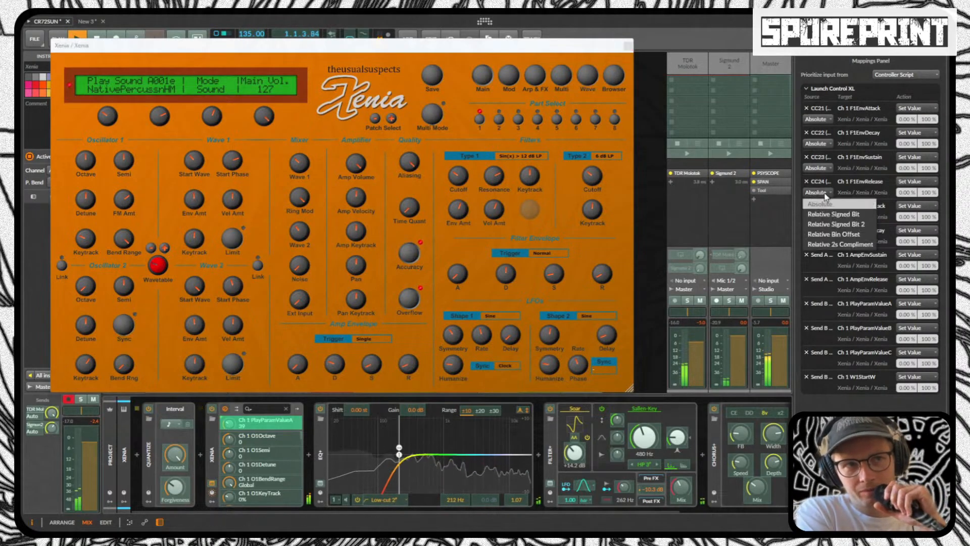
pyautogui.click(826, 197)
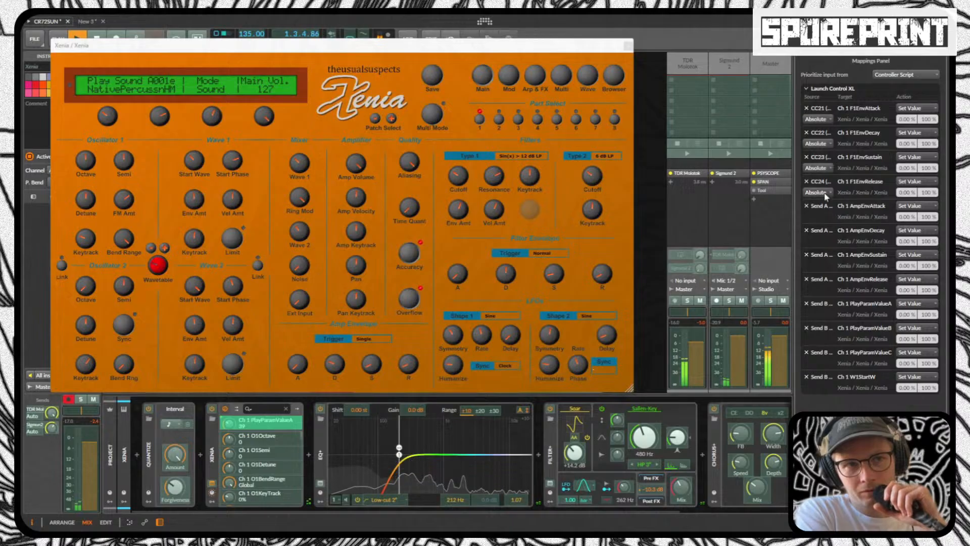
pyautogui.click(818, 168)
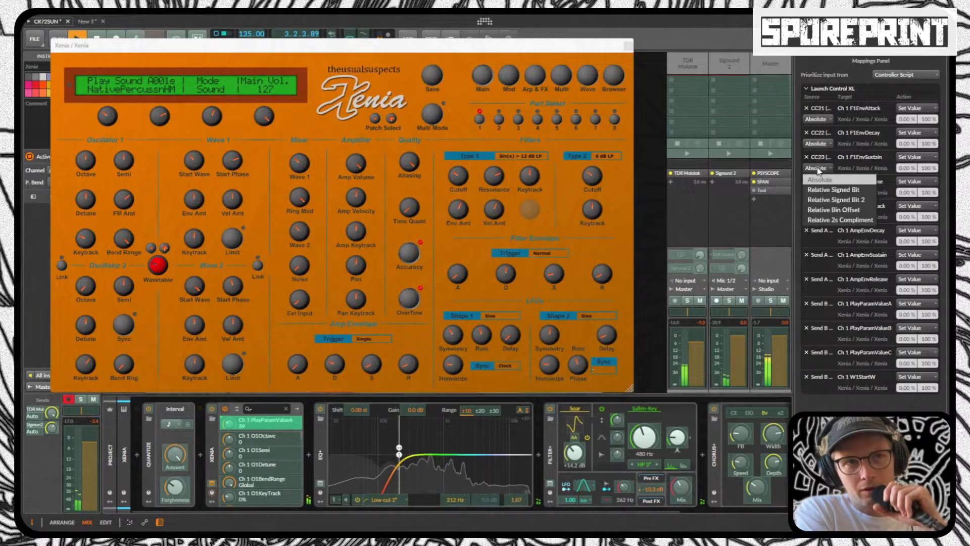
pyautogui.click(817, 170)
pyautogui.click(817, 144)
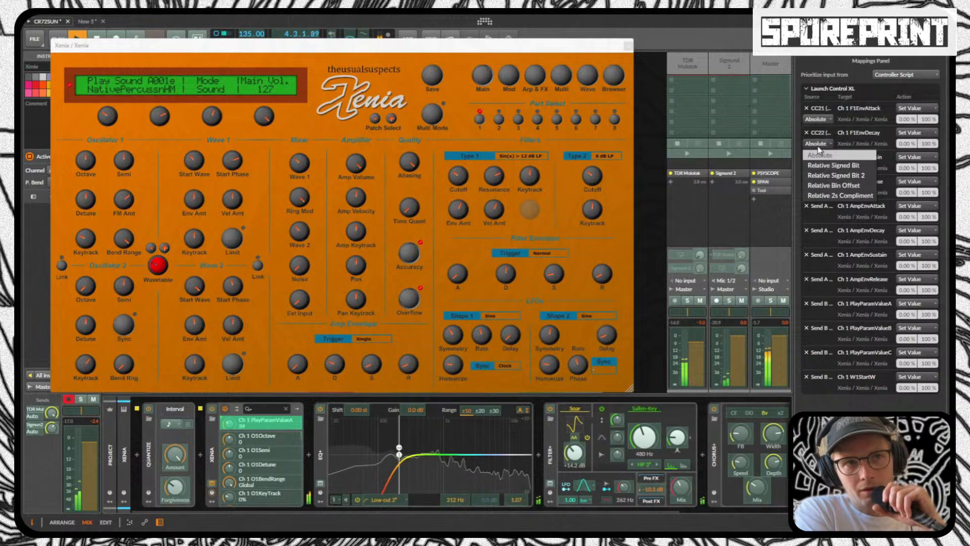
pyautogui.click(818, 148)
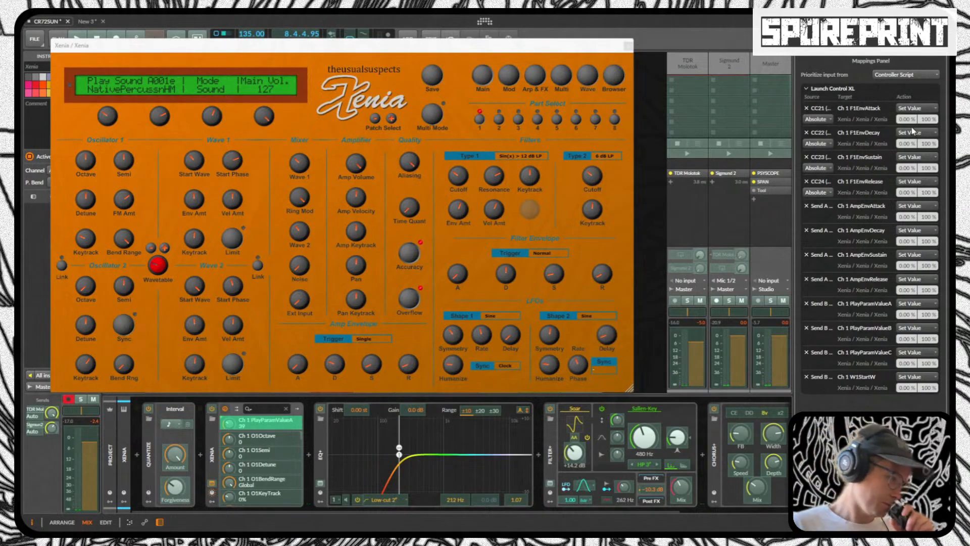
# Step: Start playback, close the mapping view and the Xenia window, and switch to the arrangement view with the Xenia clip's notes
pyautogui.press('space')
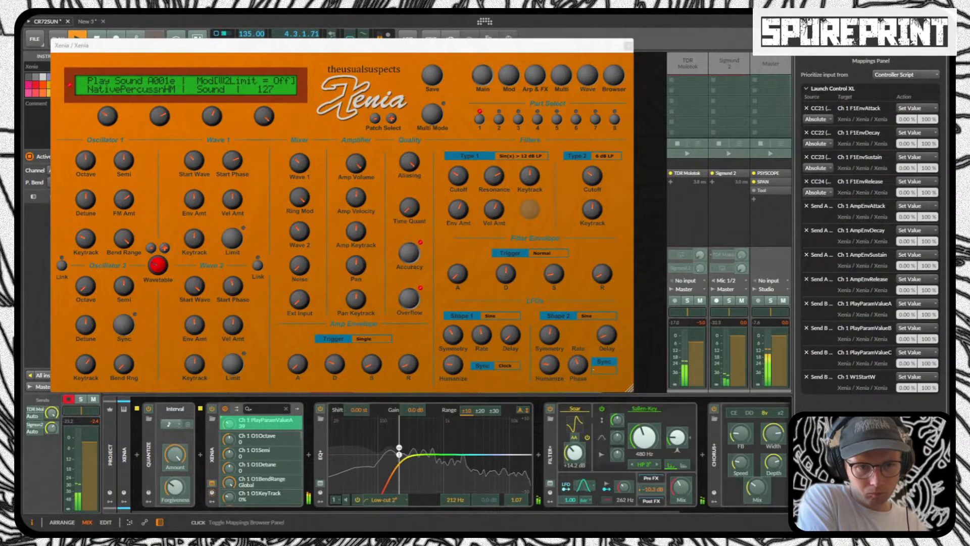
pyautogui.press('Escape')
pyautogui.click(628, 46)
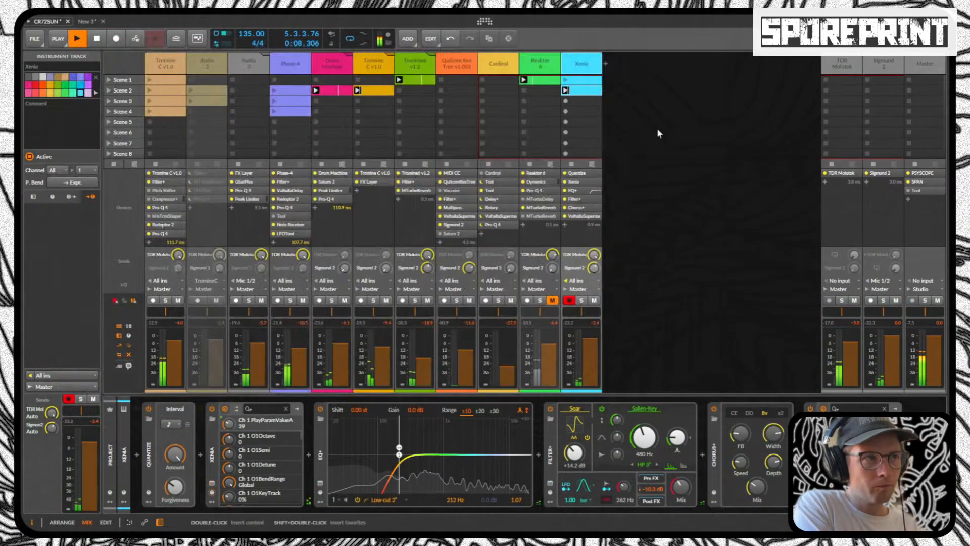
pyautogui.hotkey('alt', '1')
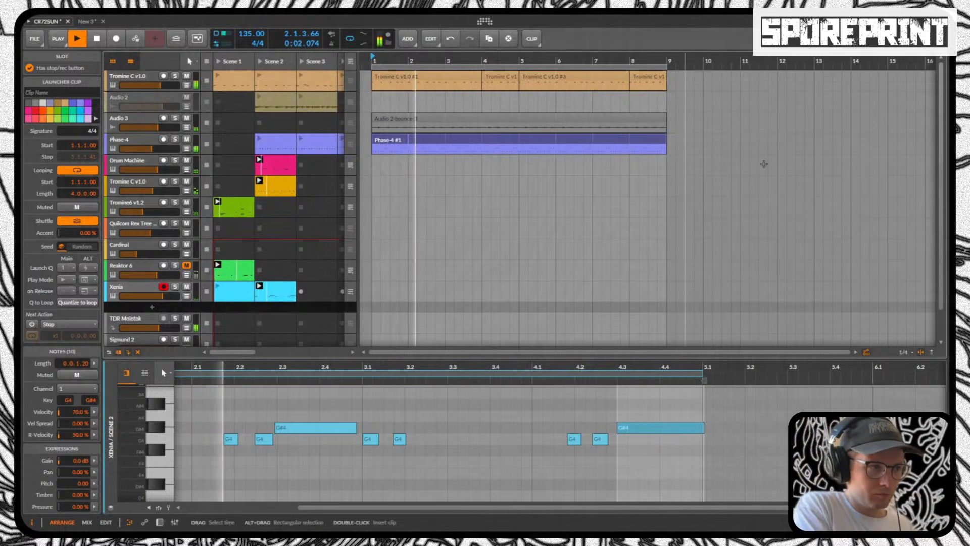
# Step: Shorten the last G#4 note in the Xenia Scene 2 clip and add a G#4 at 4.4.1 with a length of 0.0.1.00
pyautogui.moveTo(487, 372)
pyautogui.mouseDown()
pyautogui.moveTo(487, 394)
pyautogui.moveTo(487, 368)
pyautogui.mouseUp()
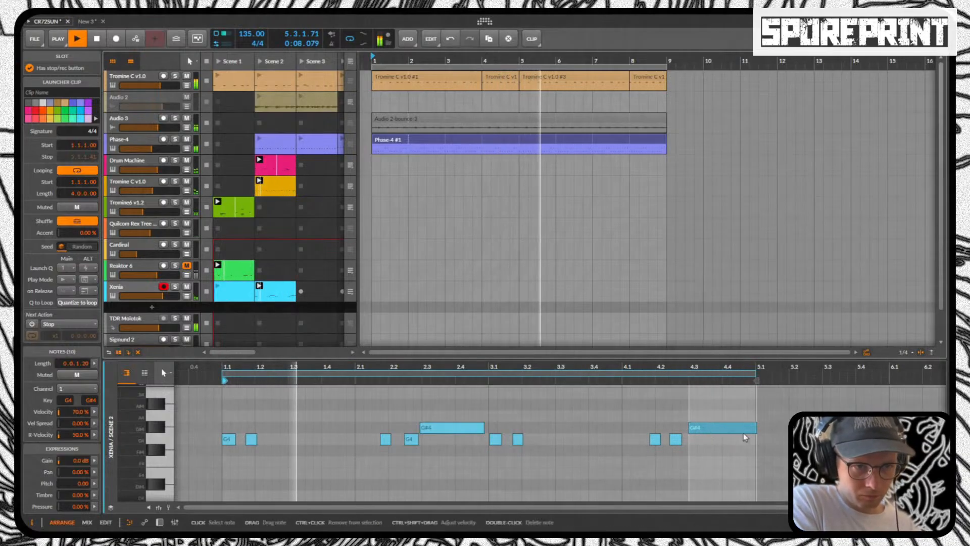
pyautogui.moveTo(756, 427); pyautogui.dragTo(711, 427)
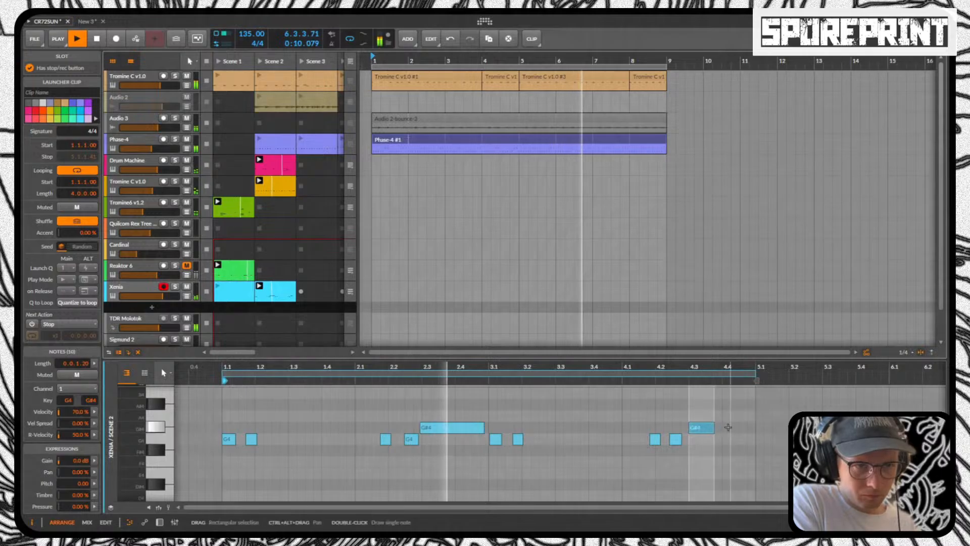
pyautogui.doubleClick(723, 427)
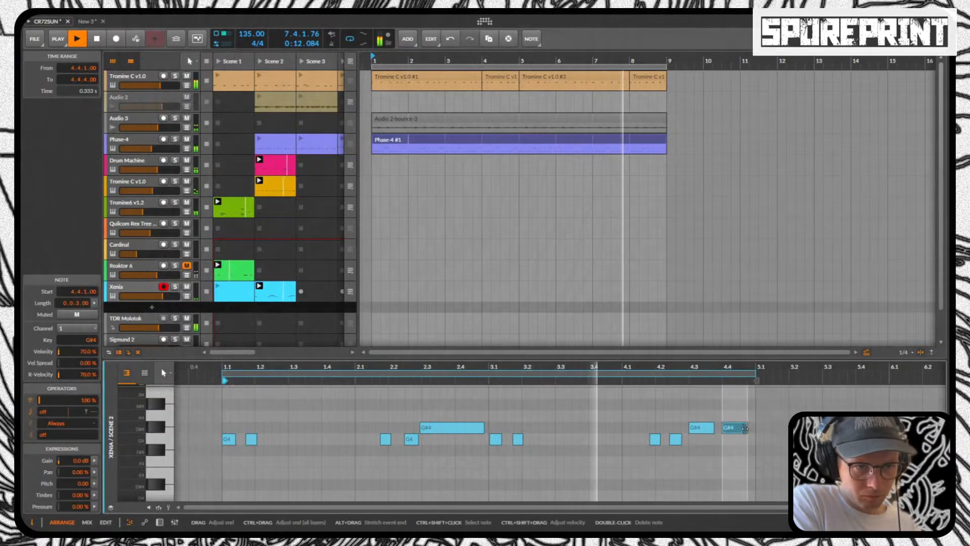
pyautogui.moveTo(747, 427); pyautogui.dragTo(739, 427)
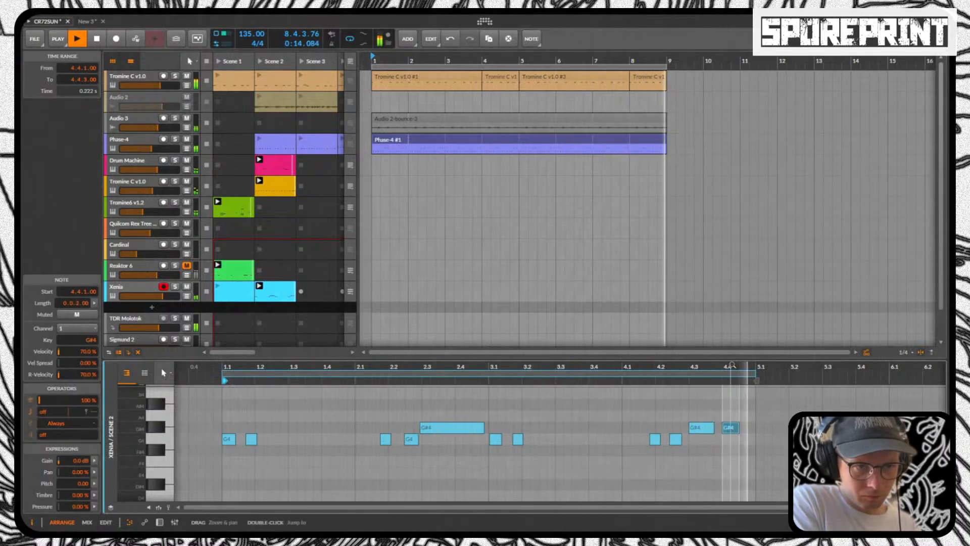
pyautogui.scroll(5, 719, 429)
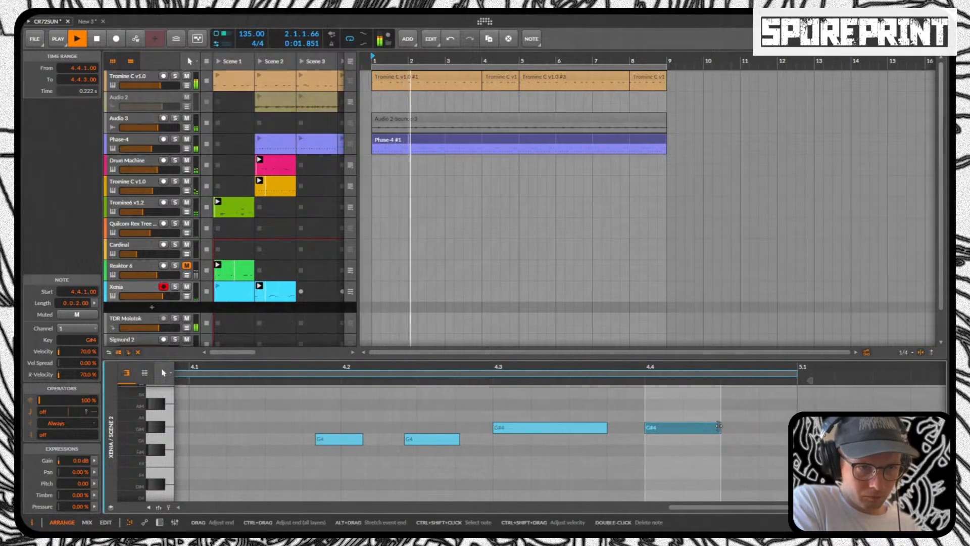
pyautogui.moveTo(719, 430); pyautogui.dragTo(683, 429)
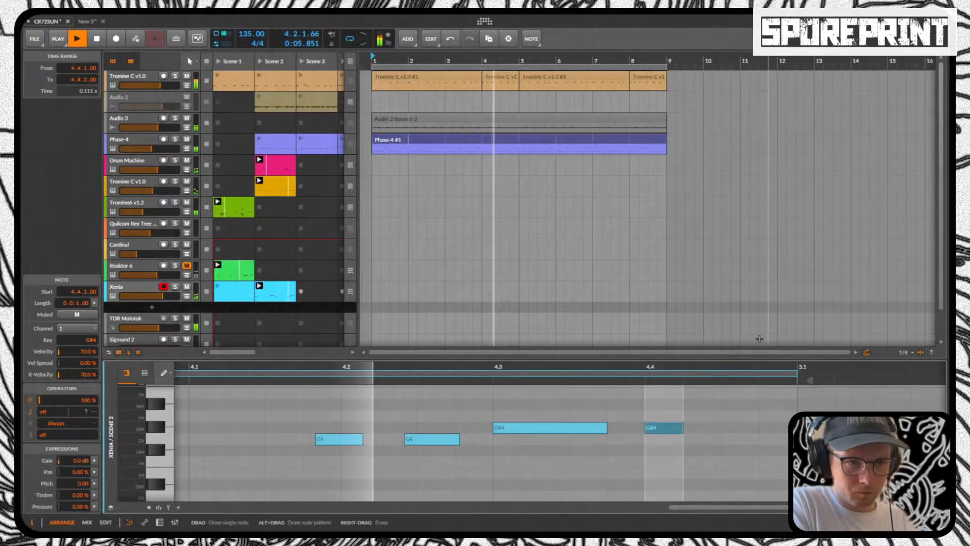
# Step: Draw three more G#4 notes, each 0.0.1.00 long, at 4.4.3, 4.4.2 and 4.3.4
pyautogui.press('3')
pyautogui.click(731, 428)
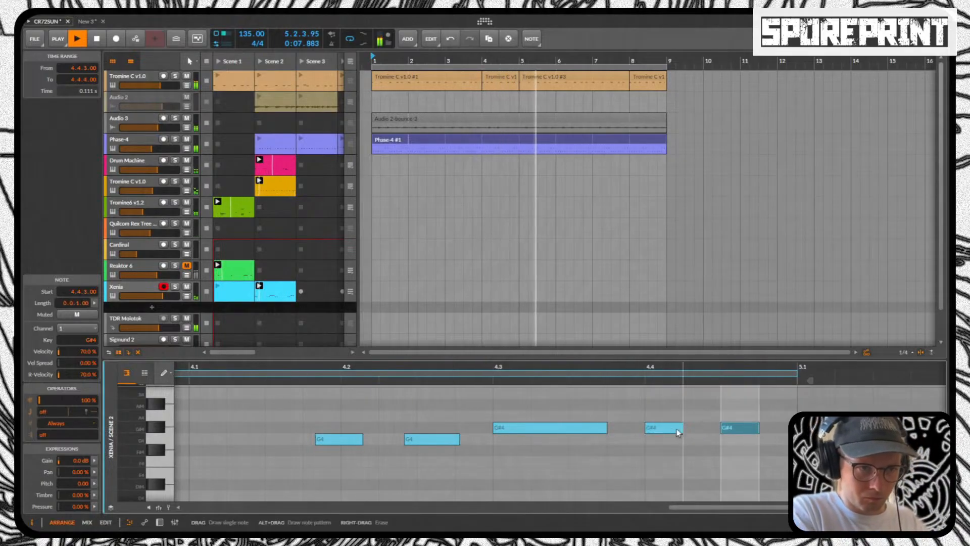
pyautogui.click(697, 428)
pyautogui.click(634, 430)
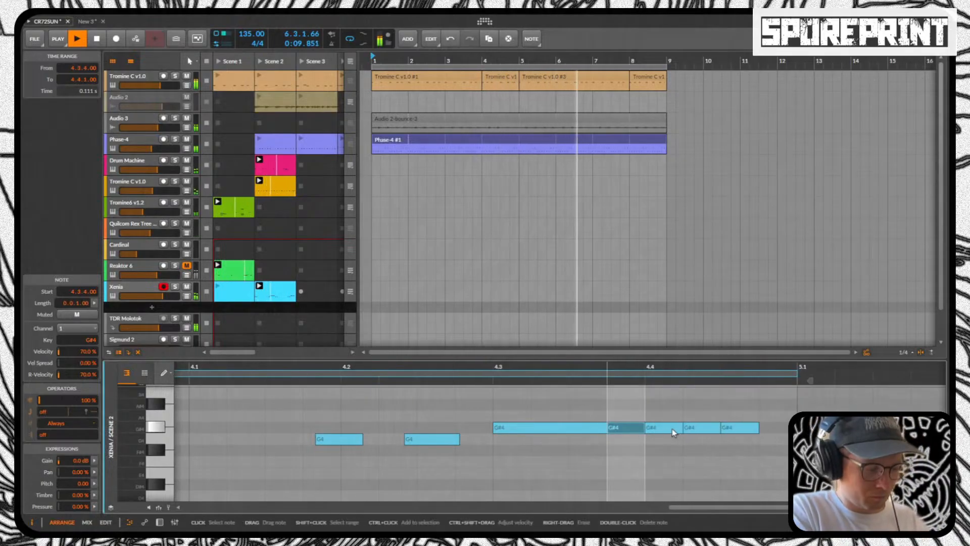
# Step: Shorten the four short G#4 notes together to 0.0.0.64 and trim the end of the longer G#4 just before them
pyautogui.press('1')
pyautogui.moveTo(760, 399)
pyautogui.mouseDown()
pyautogui.moveTo(656, 433)
pyautogui.moveTo(633, 451)
pyautogui.mouseUp()
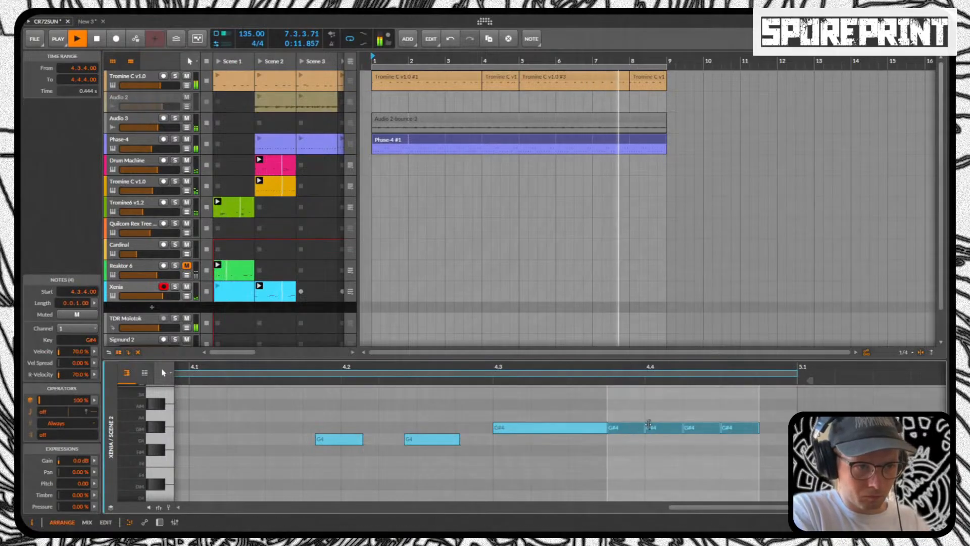
pyautogui.click(623, 414)
pyautogui.moveTo(626, 413); pyautogui.dragTo(759, 428)
pyautogui.moveTo(756, 427); pyautogui.dragTo(744, 428)
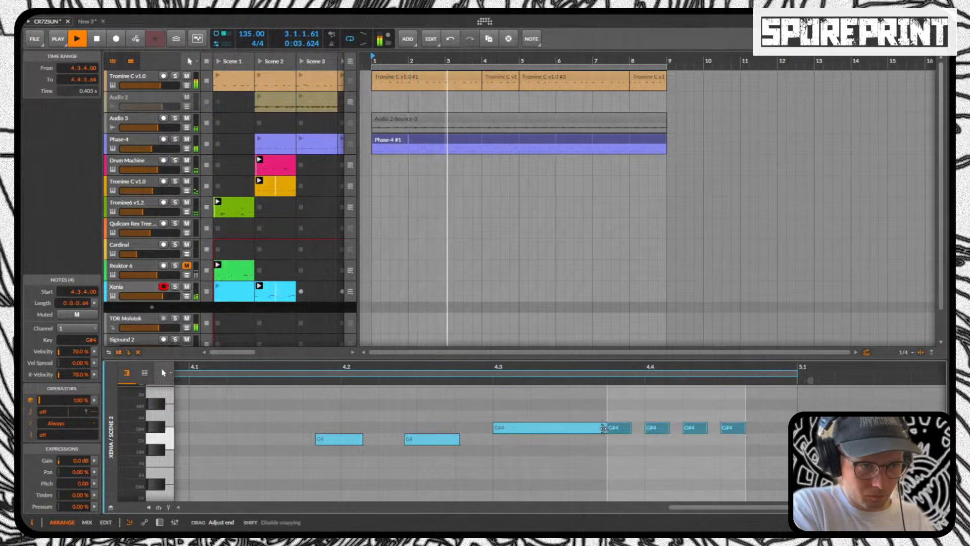
pyautogui.moveTo(605, 428); pyautogui.dragTo(747, 442)
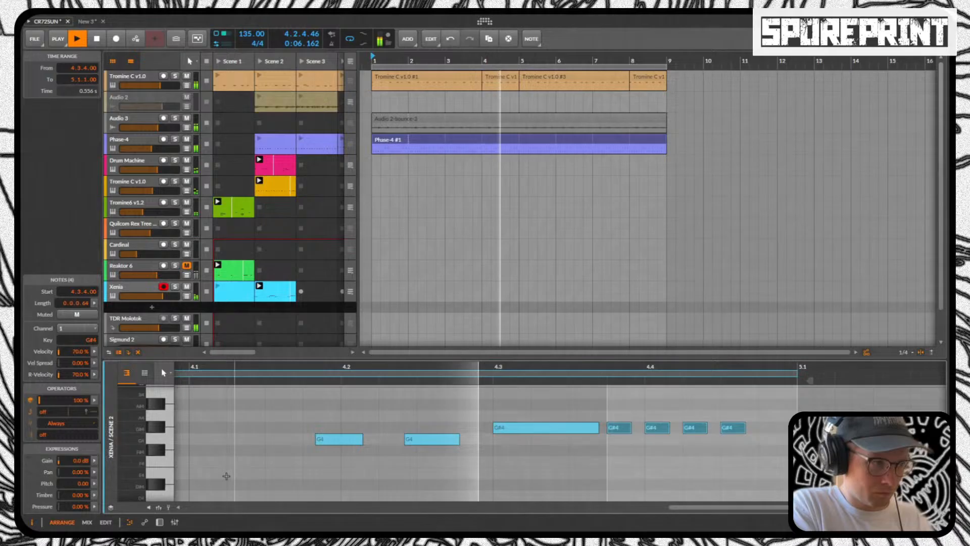
# Step: Show the velocity lane below the notes and select the four short G#4 notes at the clip's end
pyautogui.click(158, 507)
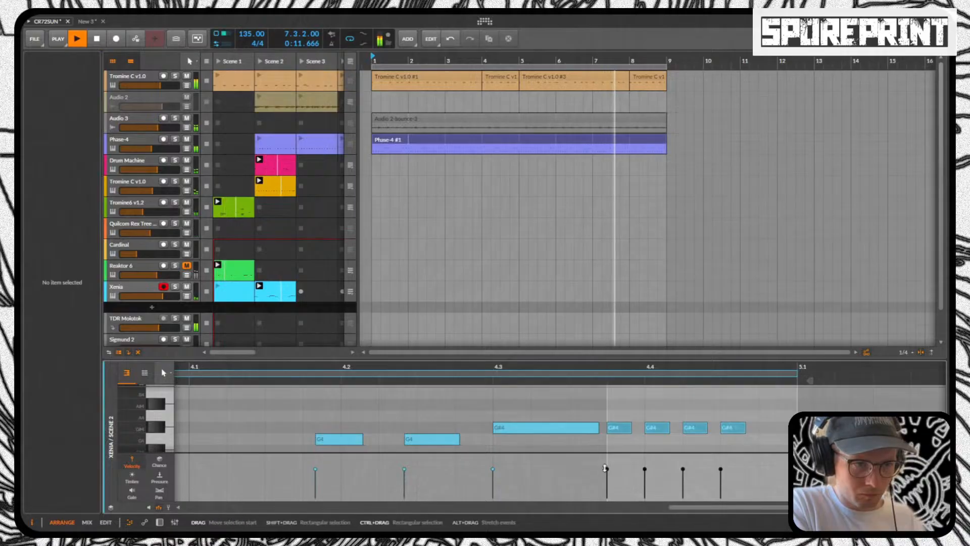
pyautogui.moveTo(604, 469); pyautogui.dragTo(727, 474)
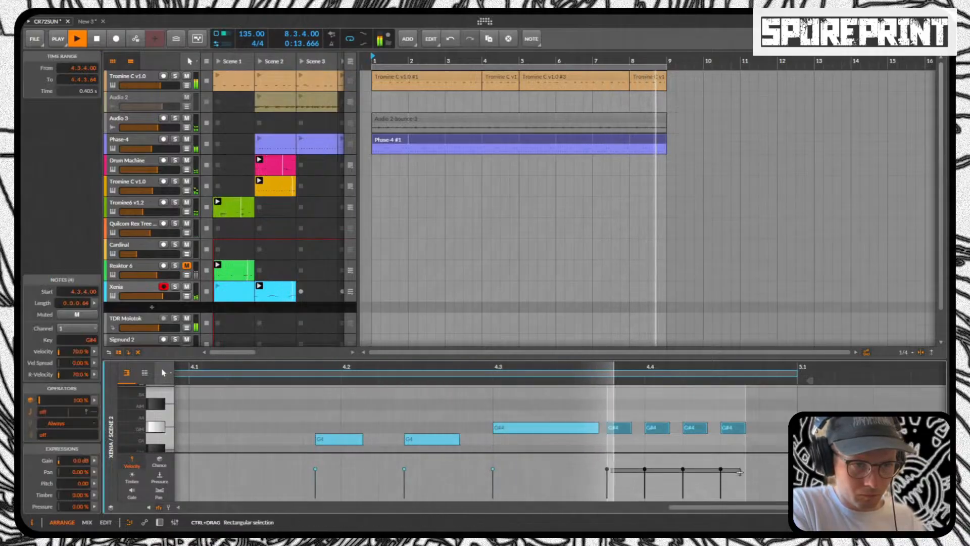
pyautogui.click(727, 474)
pyautogui.moveTo(599, 472); pyautogui.dragTo(741, 473)
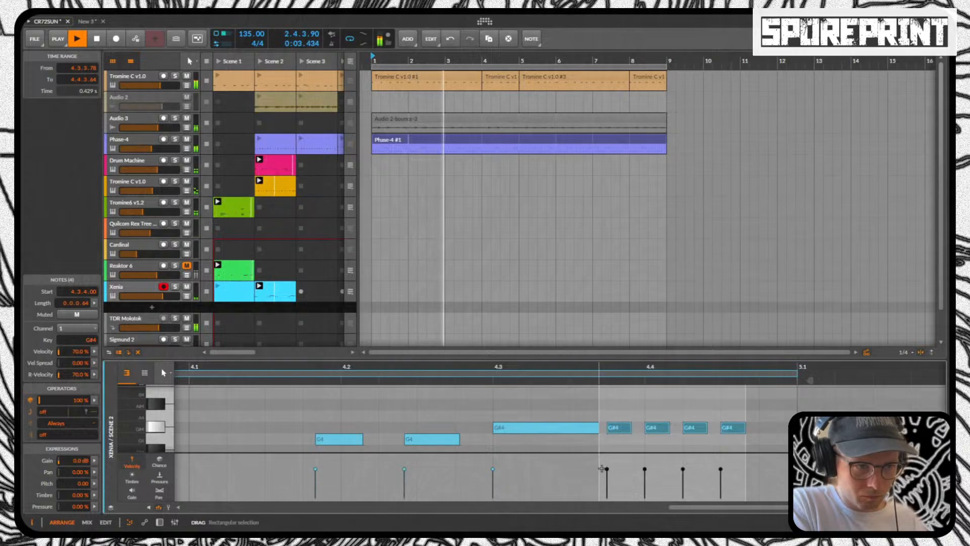
pyautogui.moveTo(600, 468); pyautogui.dragTo(768, 477)
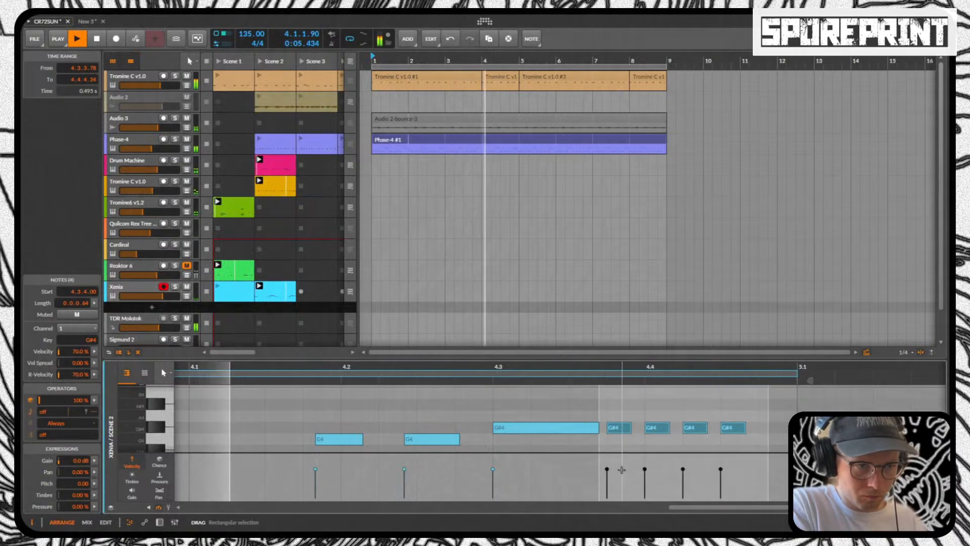
pyautogui.moveTo(604, 469)
pyautogui.mouseDown()
pyautogui.moveTo(731, 484)
pyautogui.moveTo(746, 474)
pyautogui.moveTo(595, 486)
pyautogui.moveTo(732, 487)
pyautogui.mouseUp()
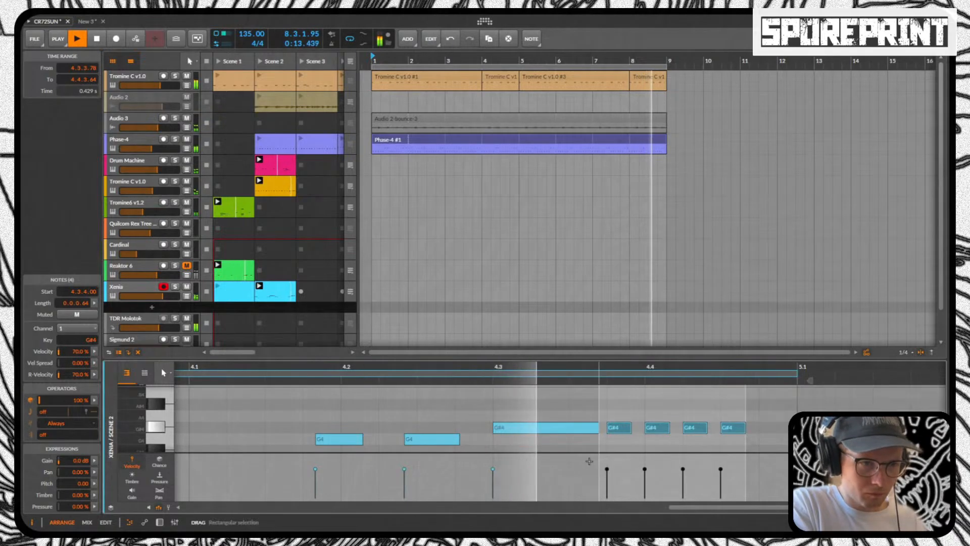
pyautogui.moveTo(605, 461); pyautogui.dragTo(761, 487)
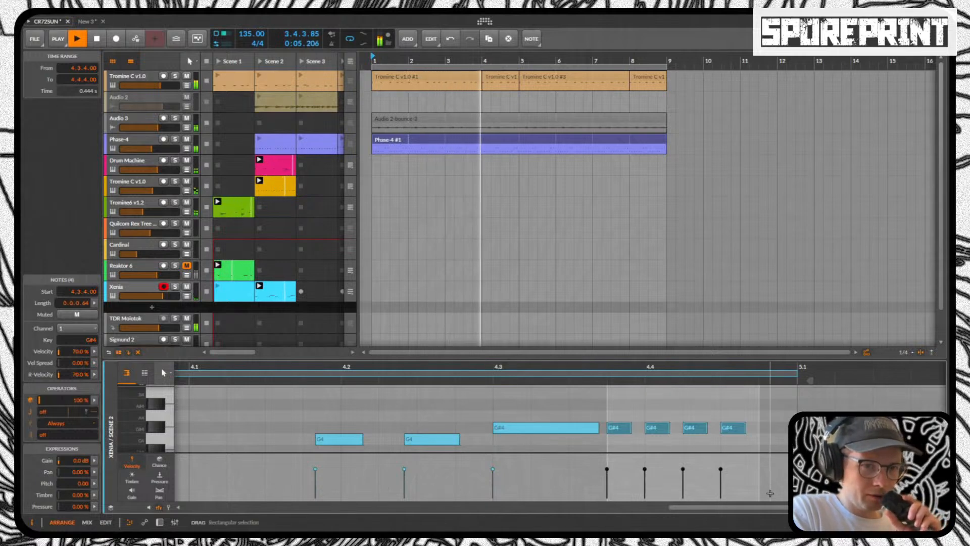
pyautogui.moveTo(776, 497); pyautogui.dragTo(604, 459)
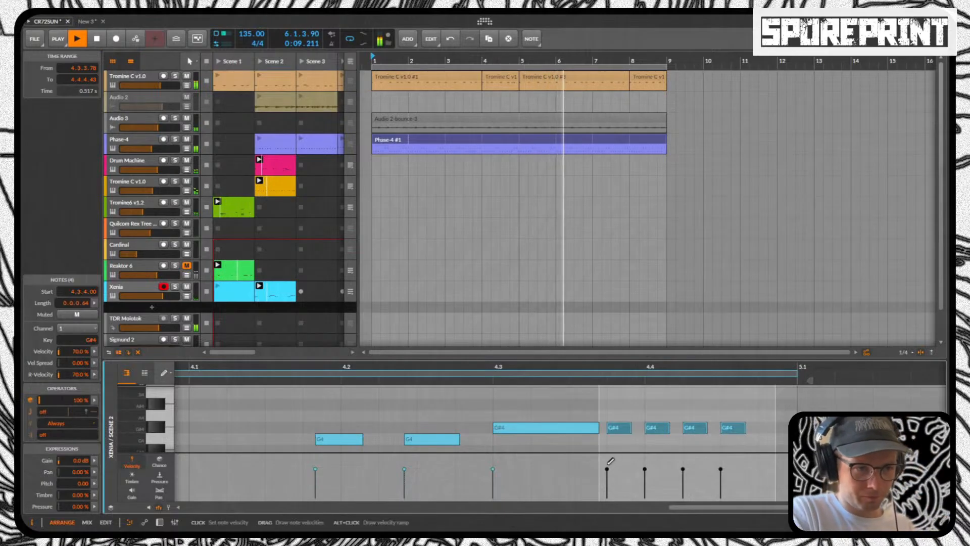
# Step: Draw a descending velocity ramp across the four short G#4 notes and clear the note selection
pyautogui.moveTo(607, 464); pyautogui.dragTo(747, 488)
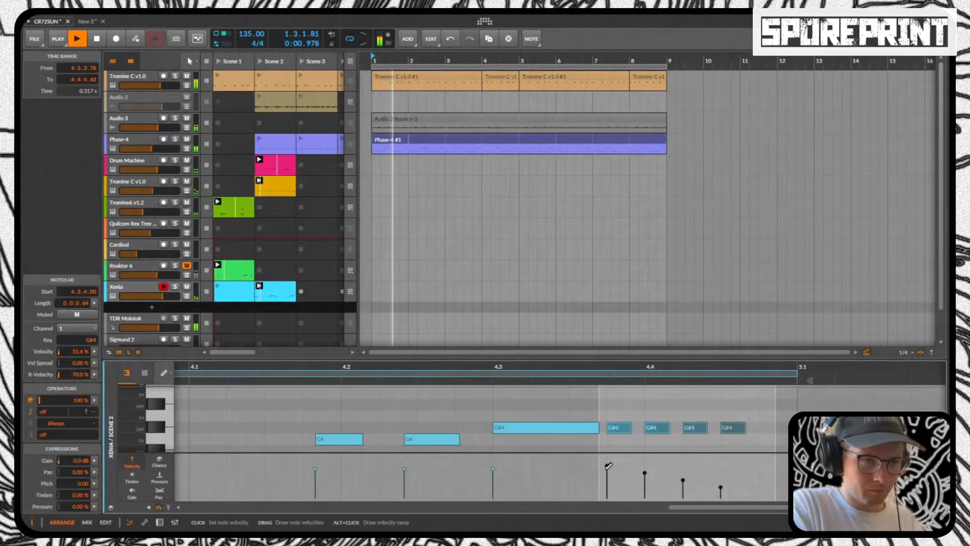
pyautogui.press('1')
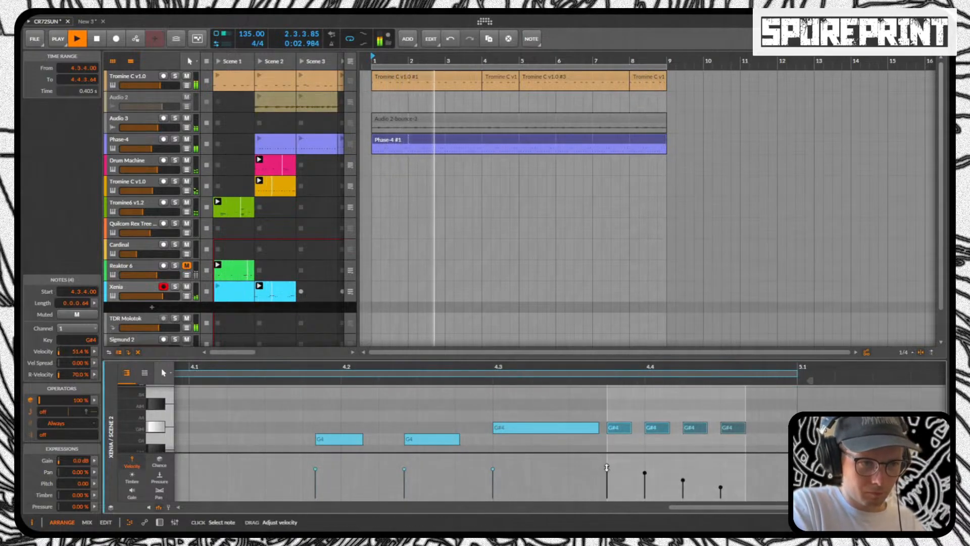
pyautogui.click(558, 471)
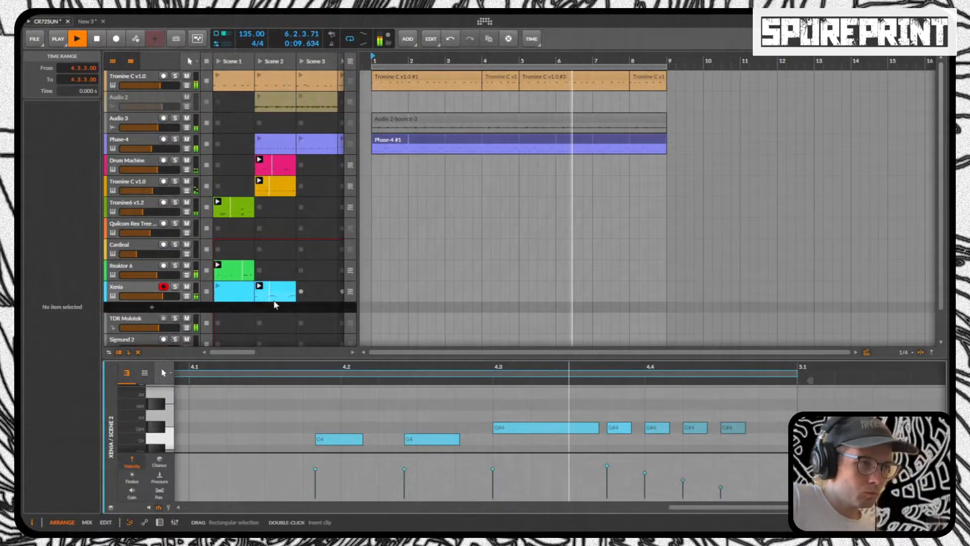
# Step: Show the Reaktor 6 clip in Scene 1, solo its track and restart playback to hear it alone
pyautogui.click(235, 273)
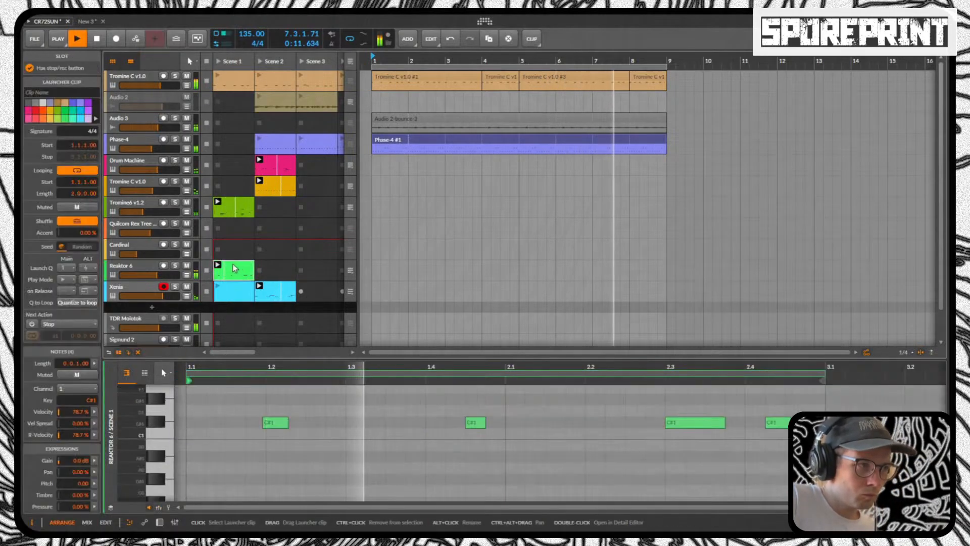
pyautogui.click(175, 265)
pyautogui.click(175, 265)
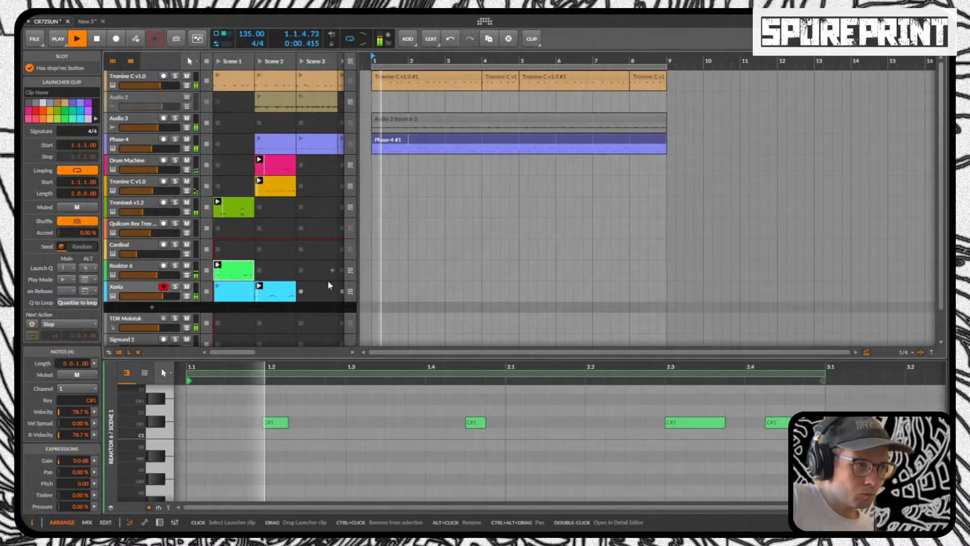
pyautogui.click(175, 265)
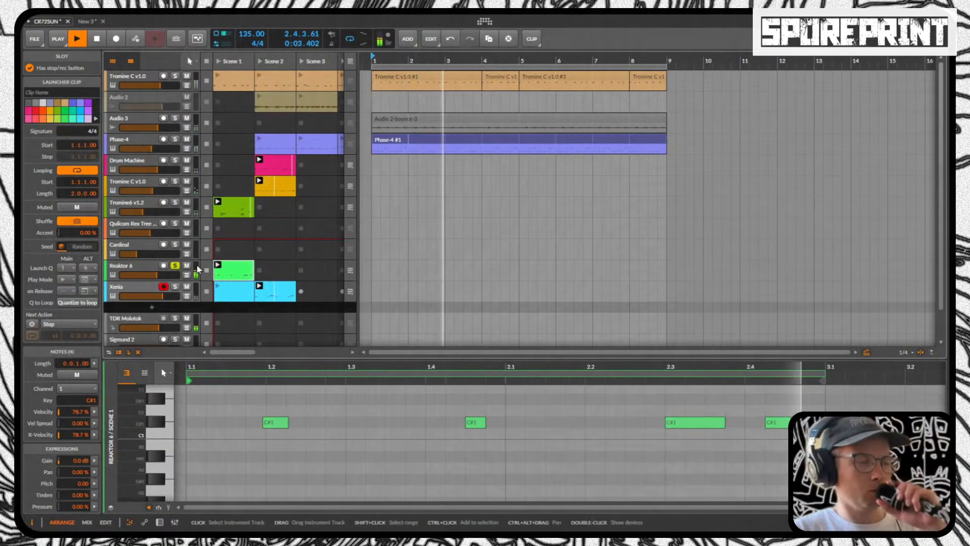
pyautogui.press('b')
pyautogui.press('Escape')
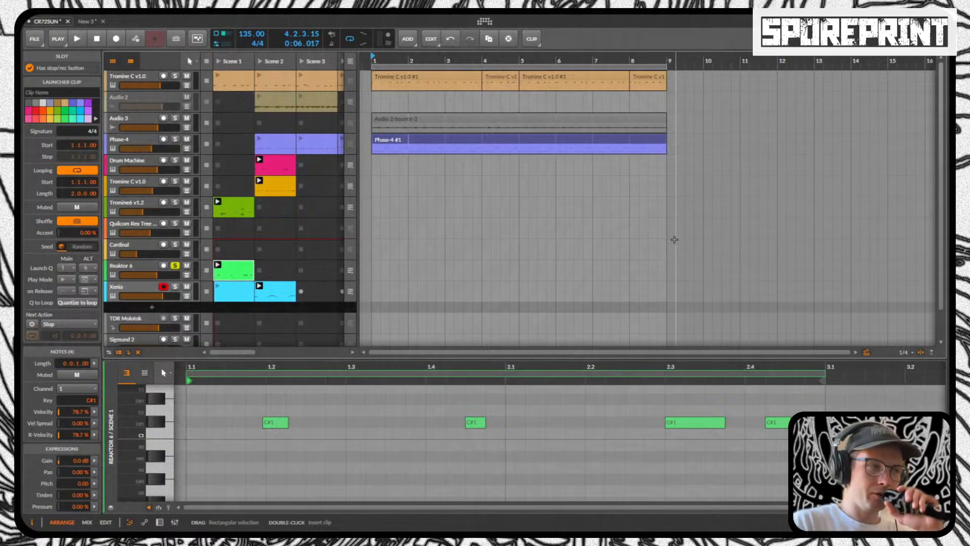
pyautogui.press('space')
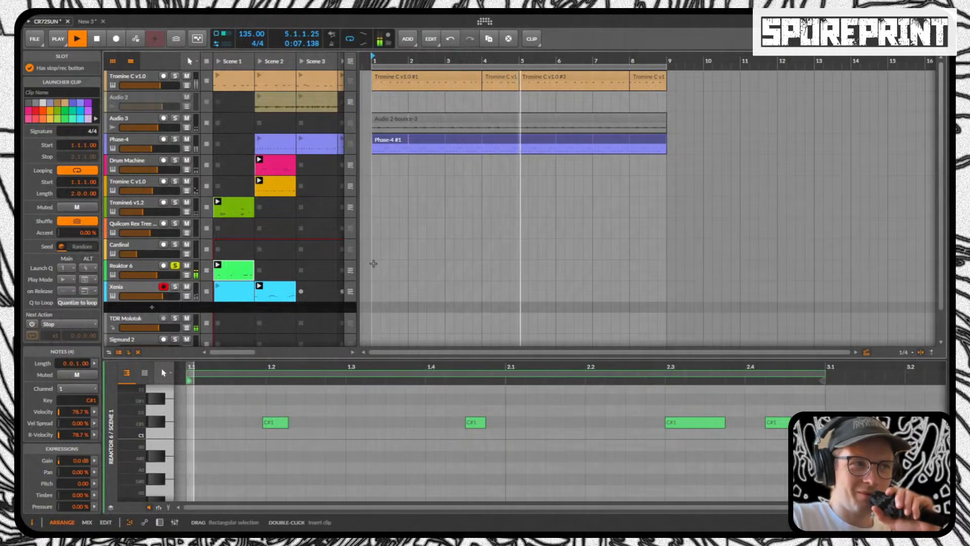
# Step: Select the Reaktor 6 track and open the window of its Reaktor instrument
pyautogui.click(121, 267)
pyautogui.rightClick(121, 266)
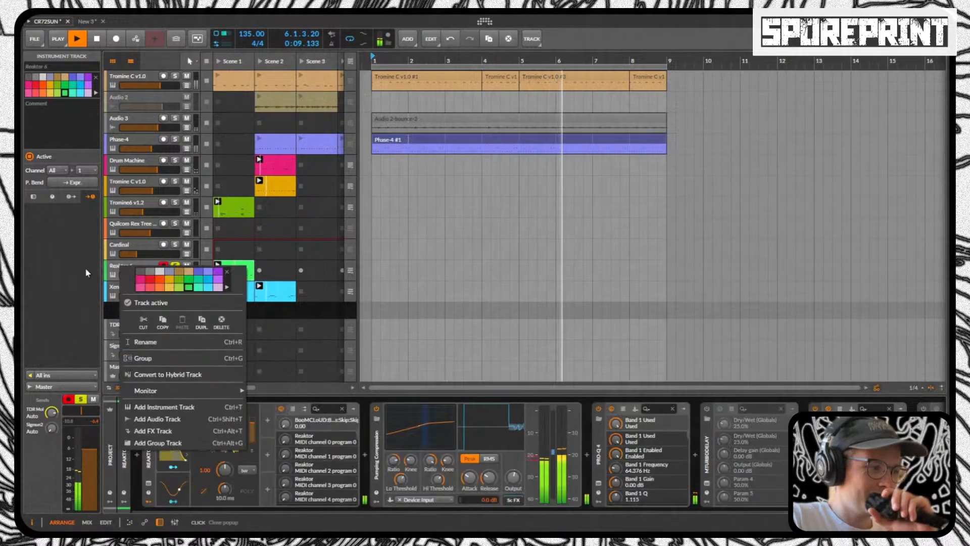
pyautogui.click(115, 471)
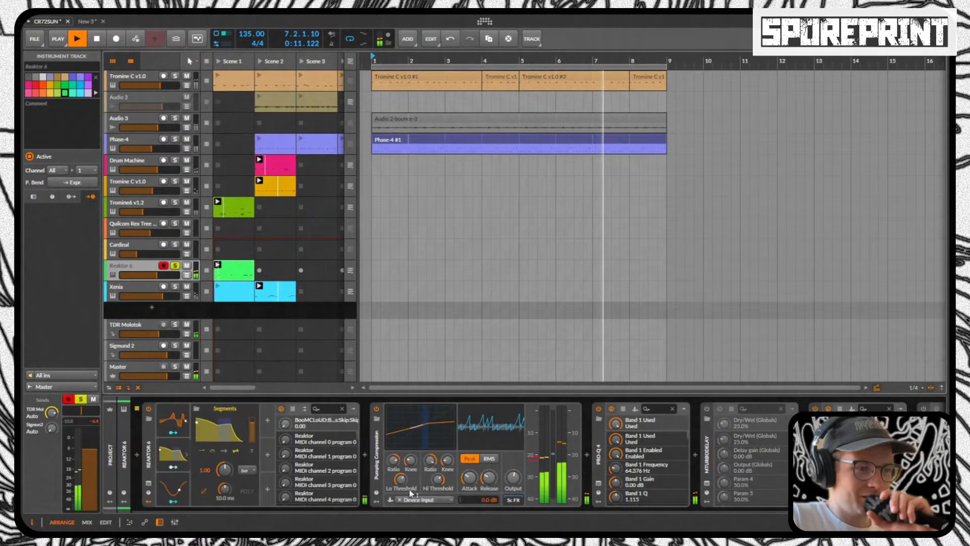
pyautogui.click(148, 483)
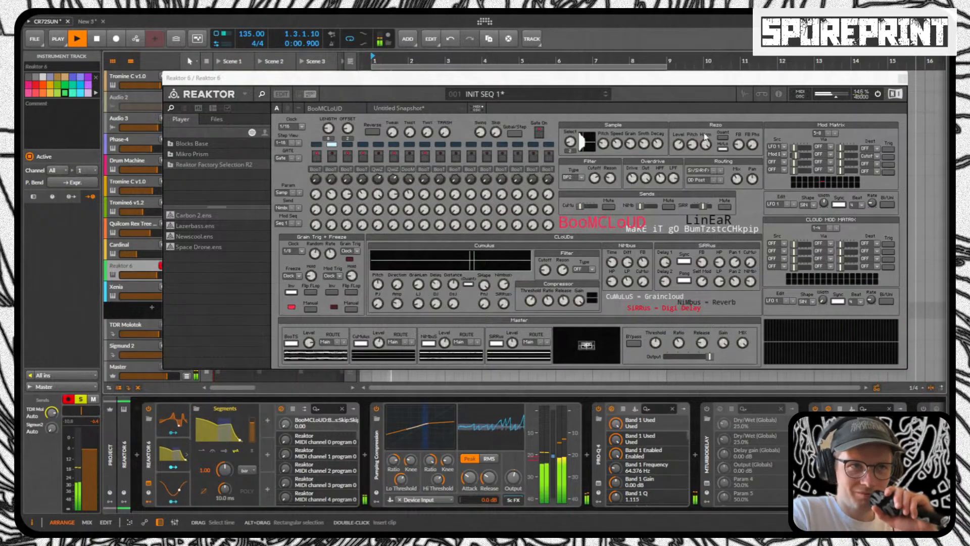
# Step: Move the Reaktor window clear of the track list and turn off the Reaktor 6 track's solo
pyautogui.click(737, 179)
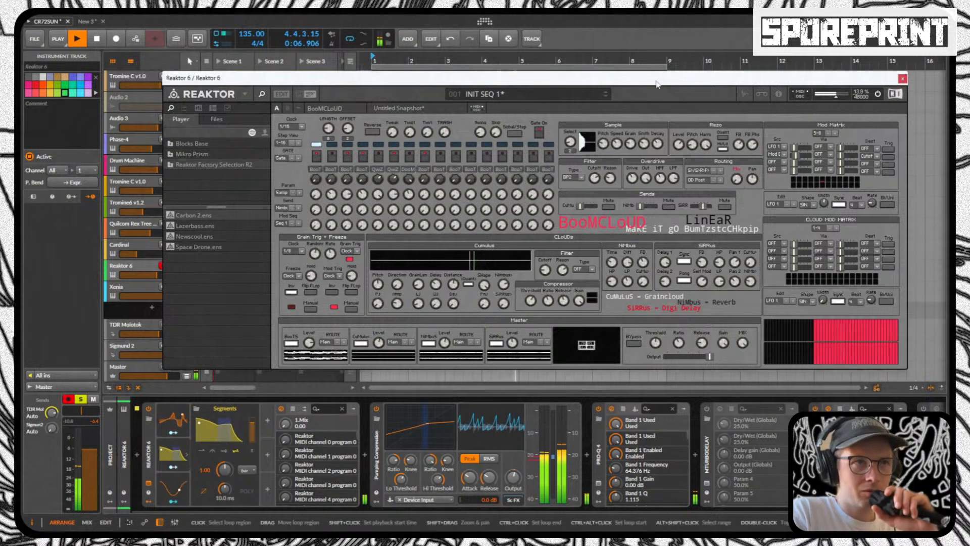
pyautogui.moveTo(636, 80); pyautogui.dragTo(756, 146)
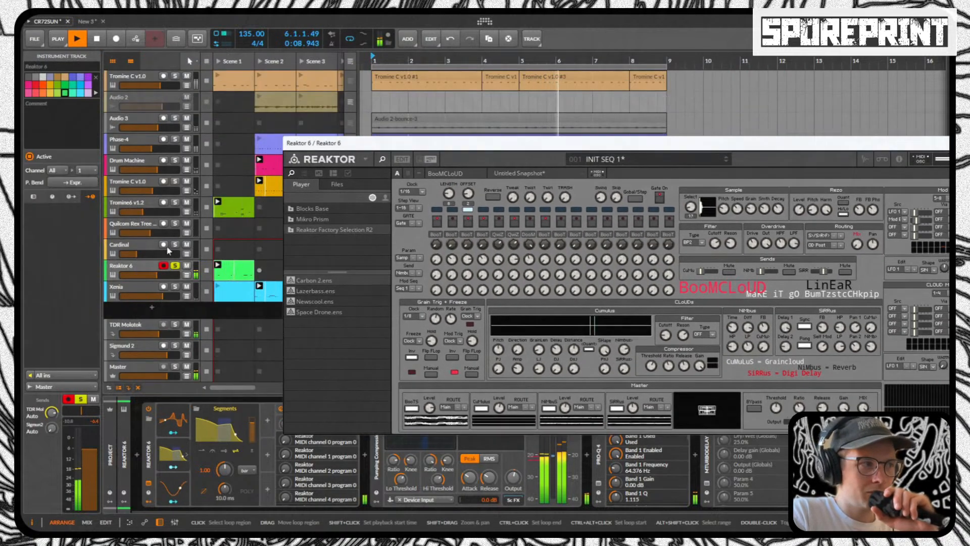
pyautogui.click(175, 267)
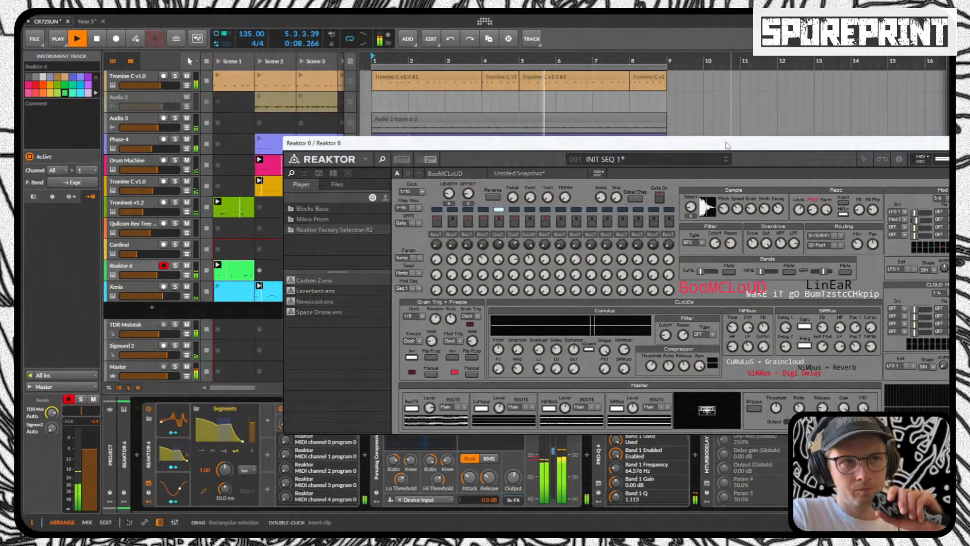
# Step: Close the Reaktor window, audition the mix with the Reaktor 6 track muted, then unmute and solo that track
pyautogui.moveTo(727, 146); pyautogui.dragTo(585, 118)
pyautogui.click(880, 118)
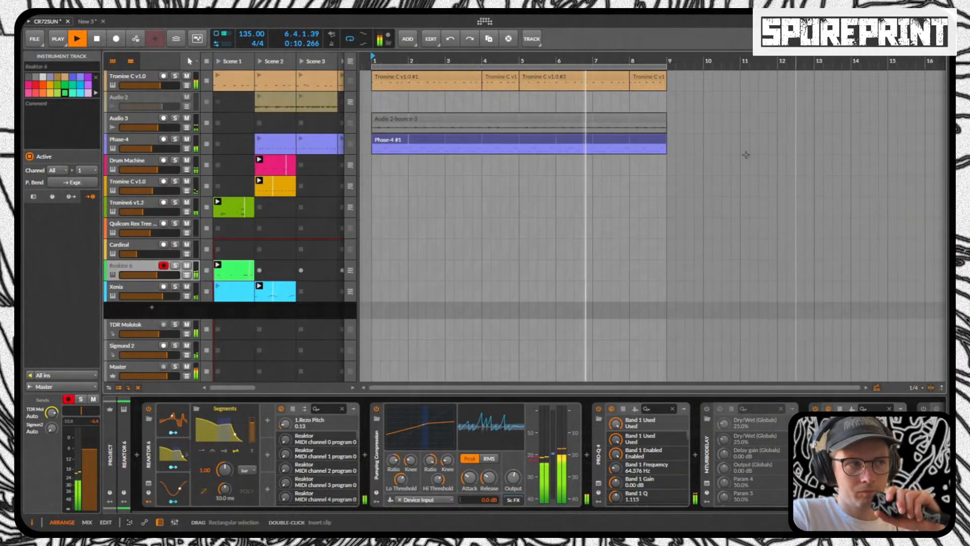
pyautogui.click(187, 265)
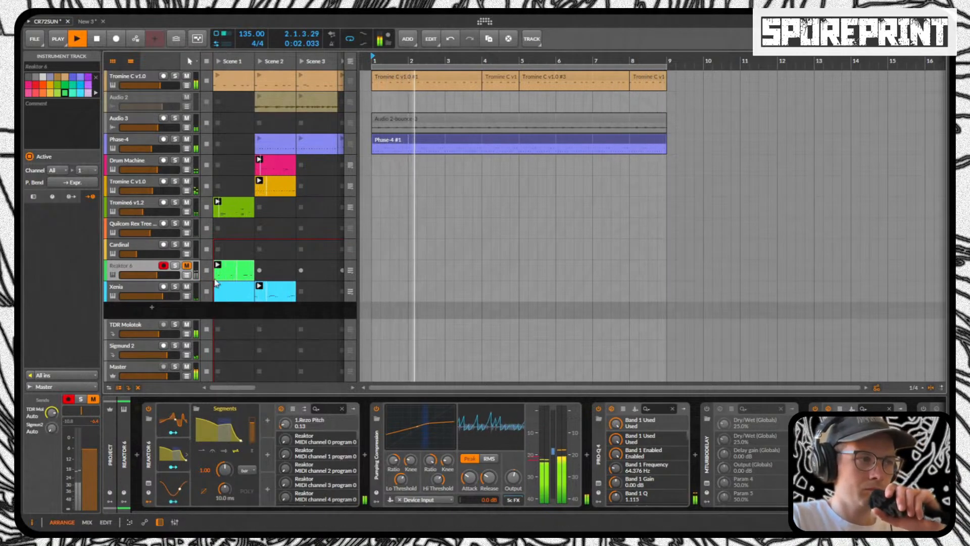
pyautogui.click(186, 266)
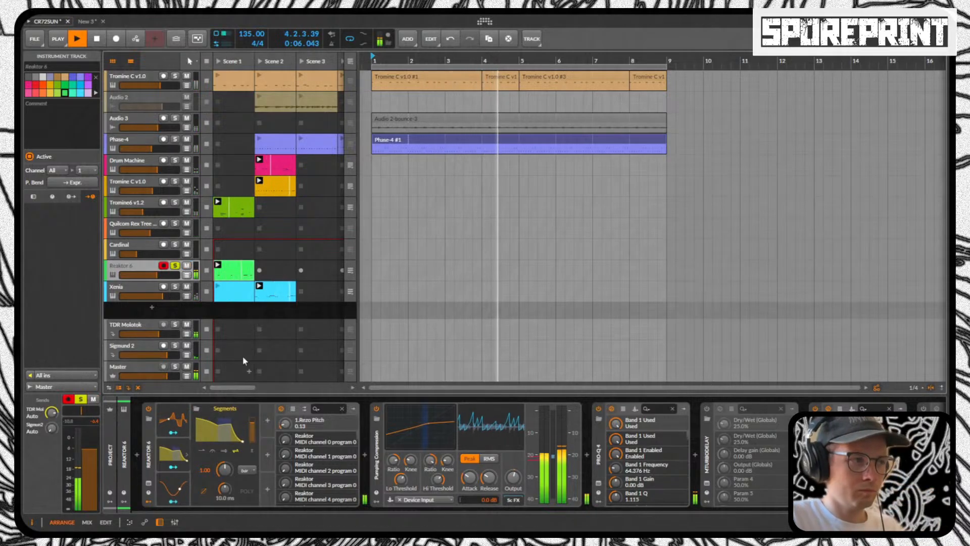
# Step: Open the SPAN analyser on the Master track and move its window clear of the track list
pyautogui.click(109, 373)
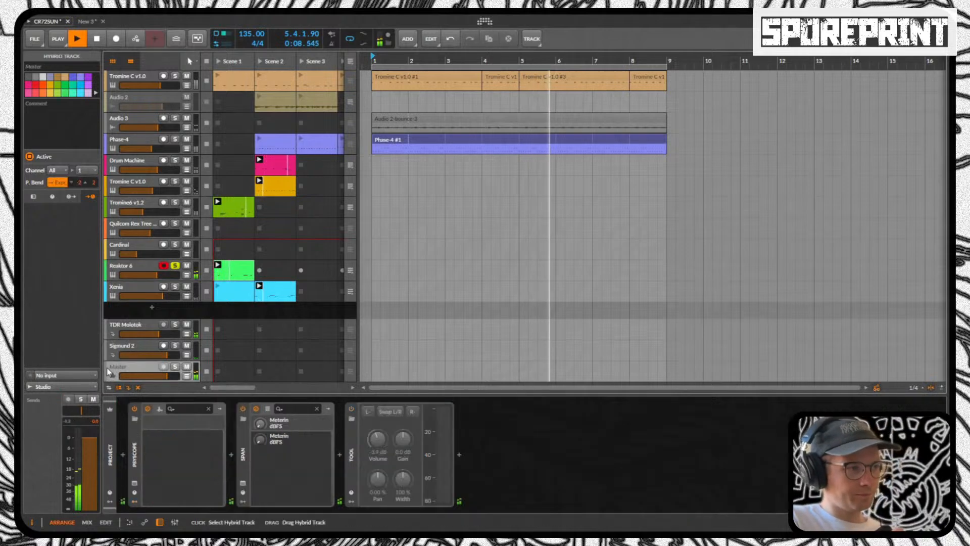
pyautogui.click(243, 485)
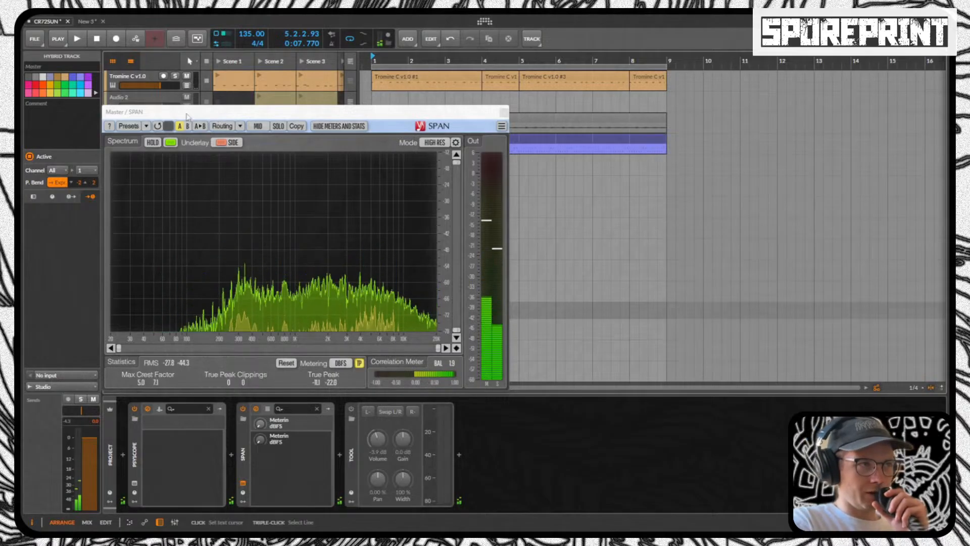
pyautogui.moveTo(186, 116); pyautogui.dragTo(410, 92)
# Step: Retune the low cut in the Reaktor 6 track's Pro-Q 4 to about 76 Hz with a steeper slope and Q 0.54, and close it
pyautogui.click(119, 268)
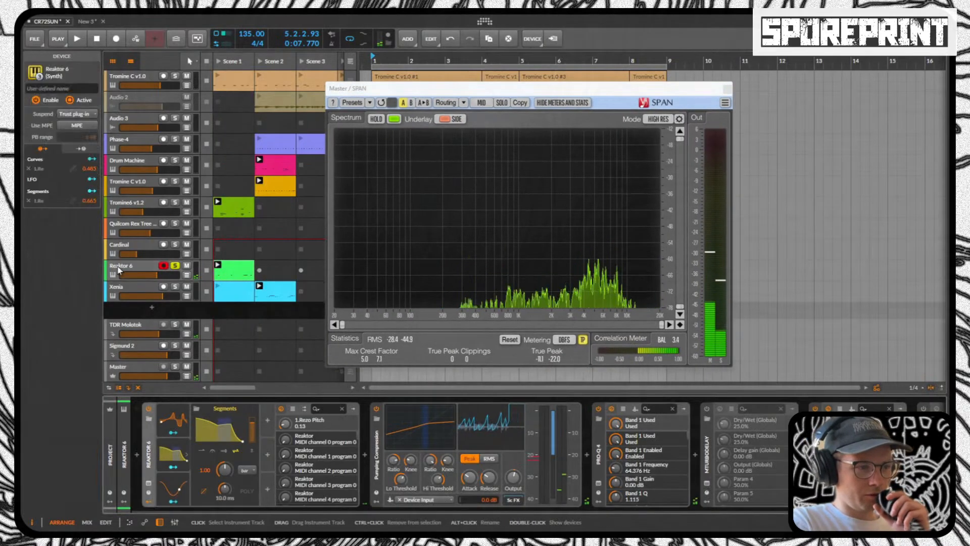
pyautogui.click(598, 483)
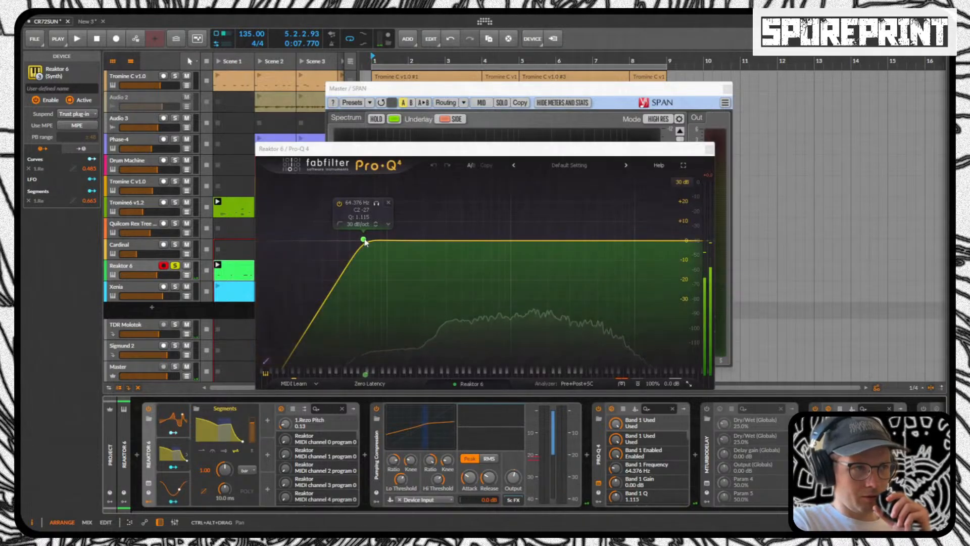
pyautogui.moveTo(363, 240); pyautogui.dragTo(381, 242)
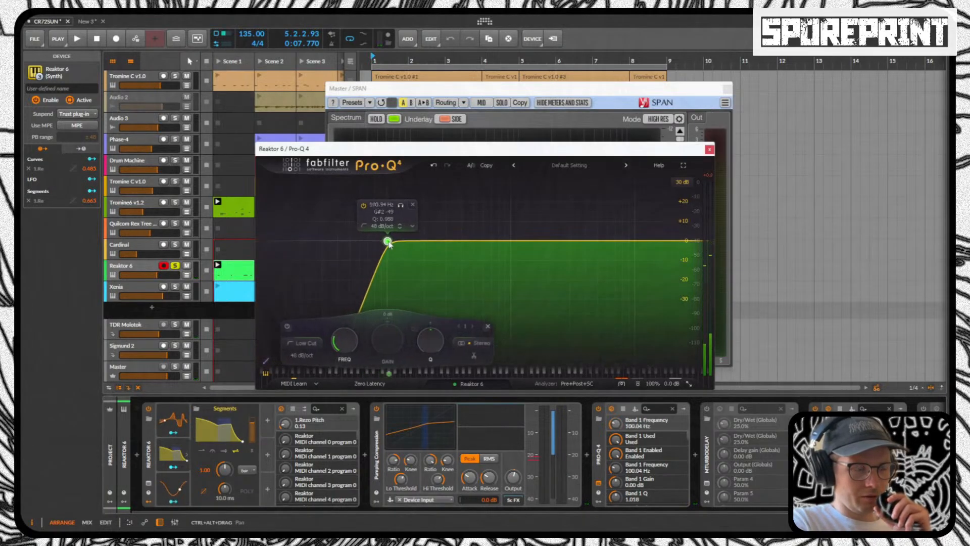
pyautogui.press('space')
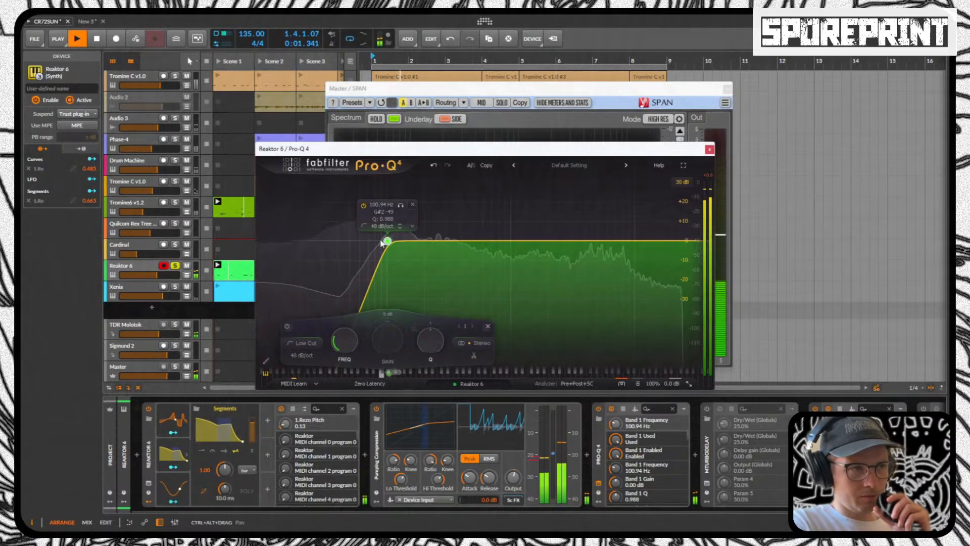
pyautogui.moveTo(387, 244); pyautogui.dragTo(383, 248)
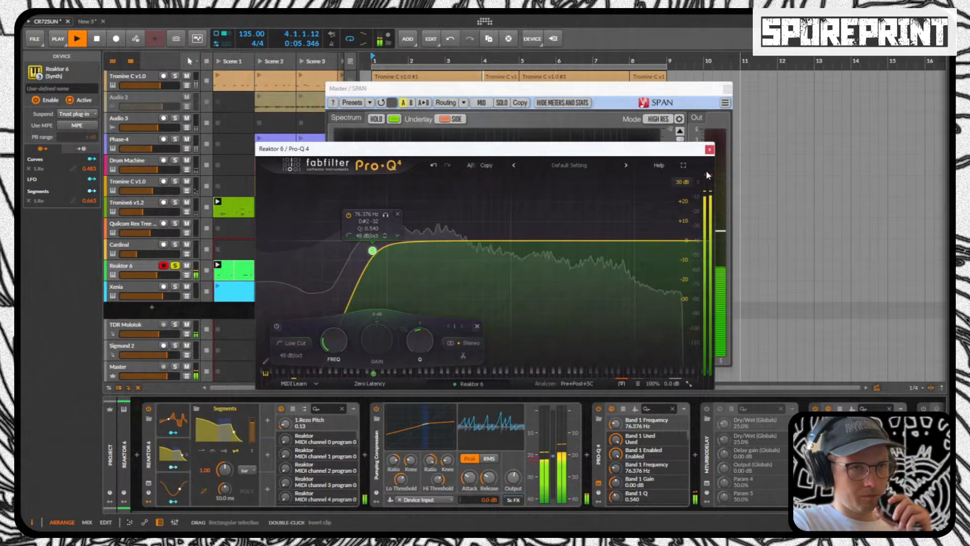
pyautogui.click(709, 149)
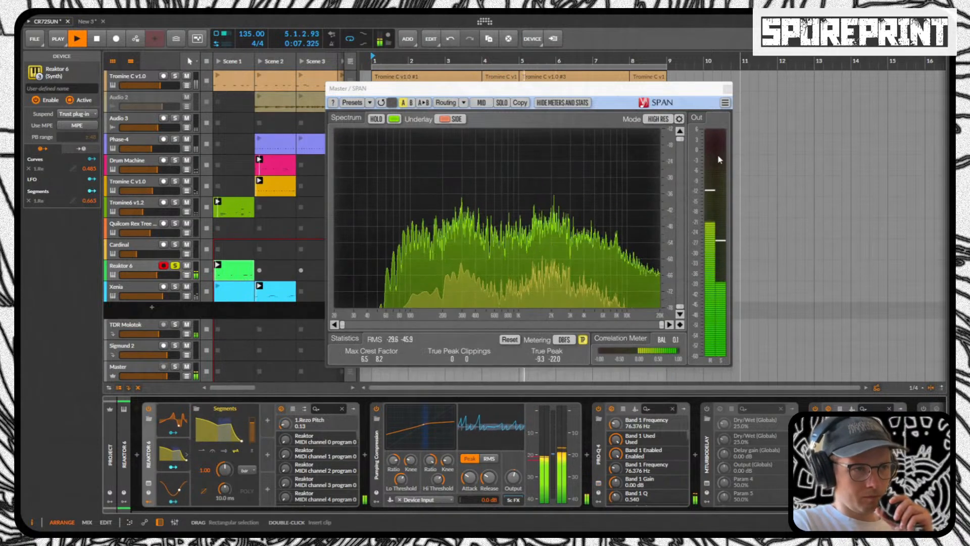
# Step: Turn off the Reaktor 6 solo to hear the full mix in the analyser and mute the Reaktor 6 track for comparison
pyautogui.click(177, 275)
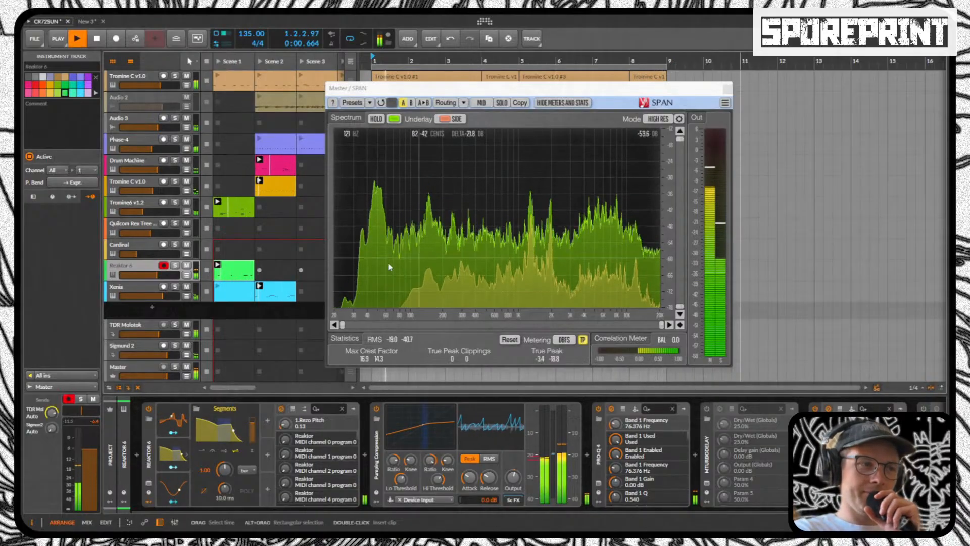
pyautogui.click(175, 265)
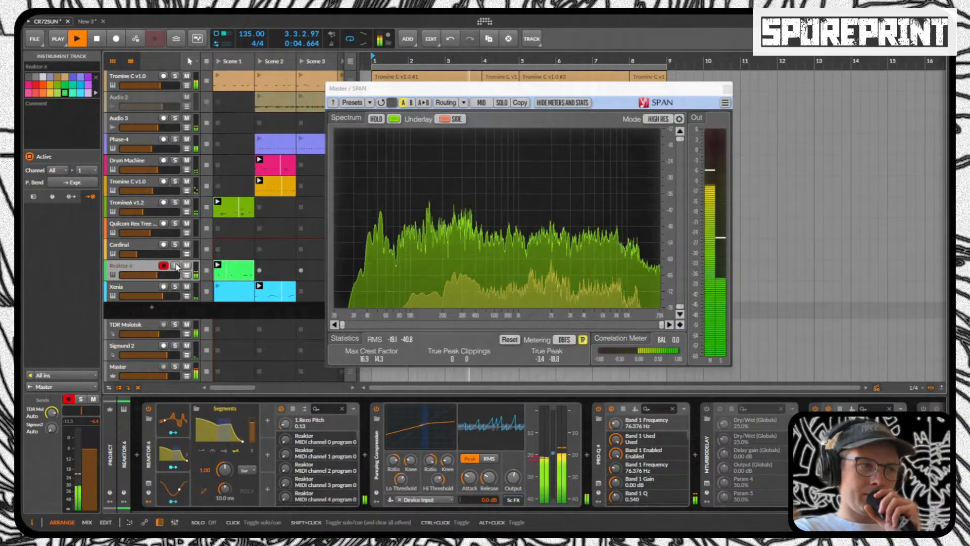
pyautogui.click(175, 266)
pyautogui.click(186, 266)
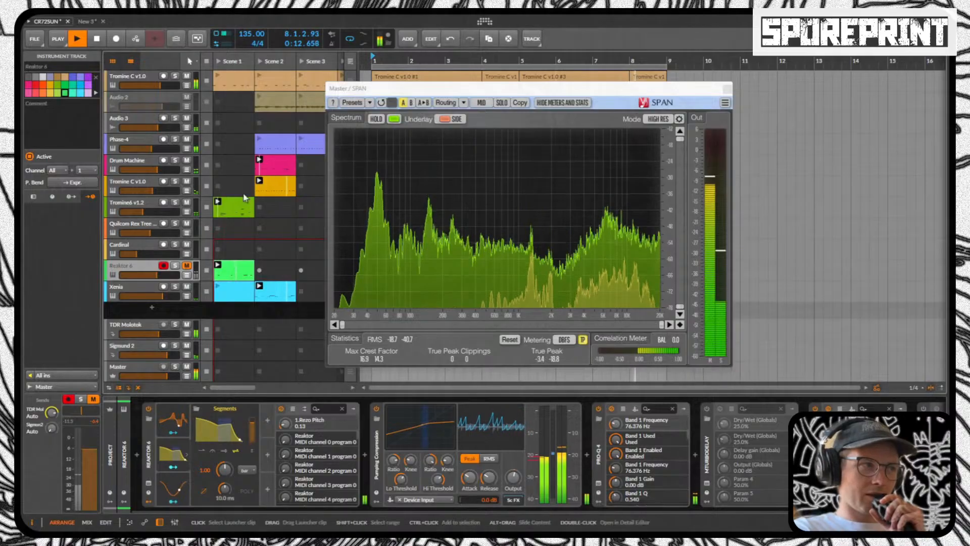
# Step: Solo the Xenia track to examine its spectrum in SPAN, return to the mix and stop playback
pyautogui.click(175, 287)
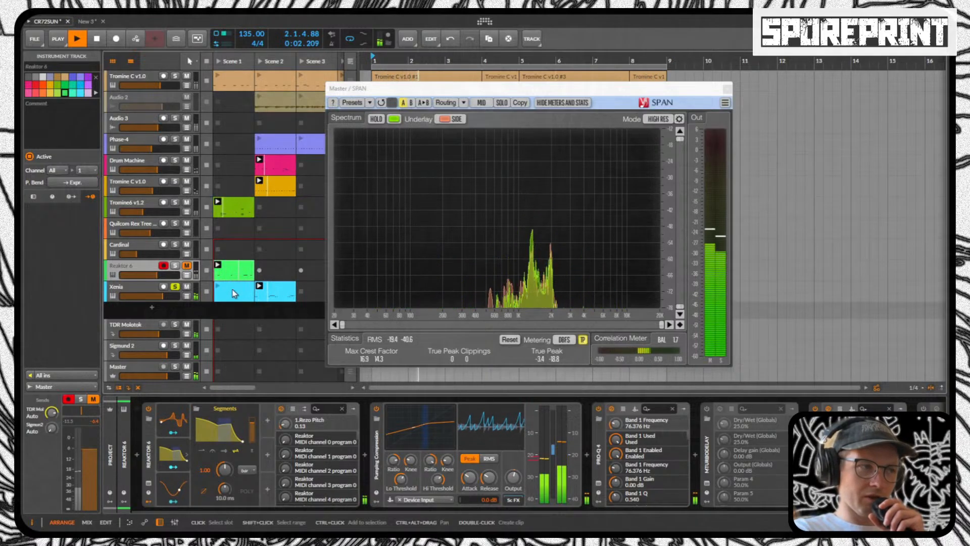
pyautogui.click(175, 286)
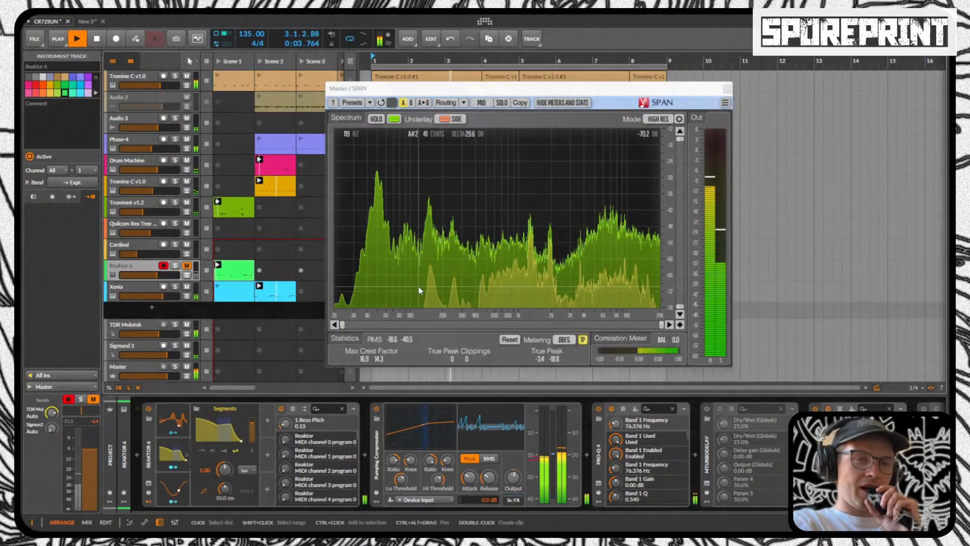
pyautogui.press('space')
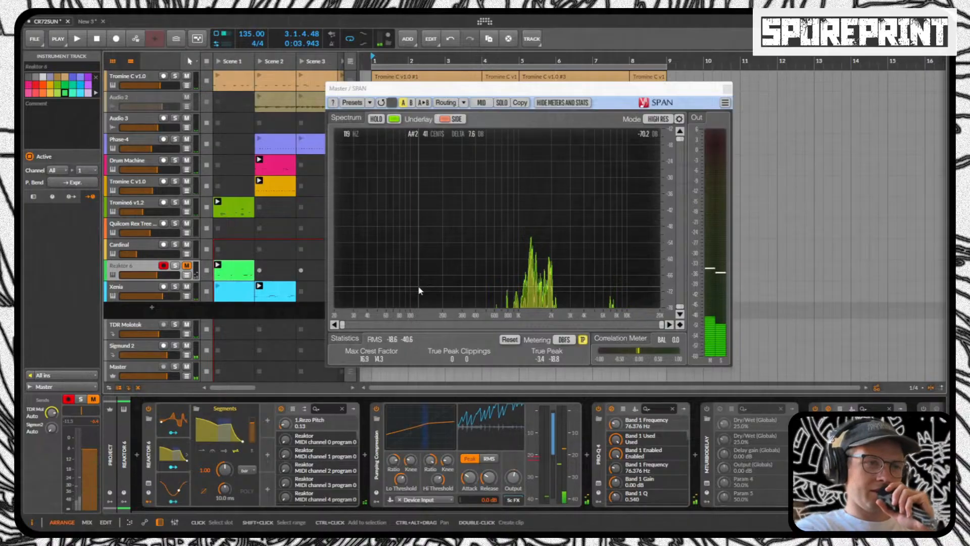
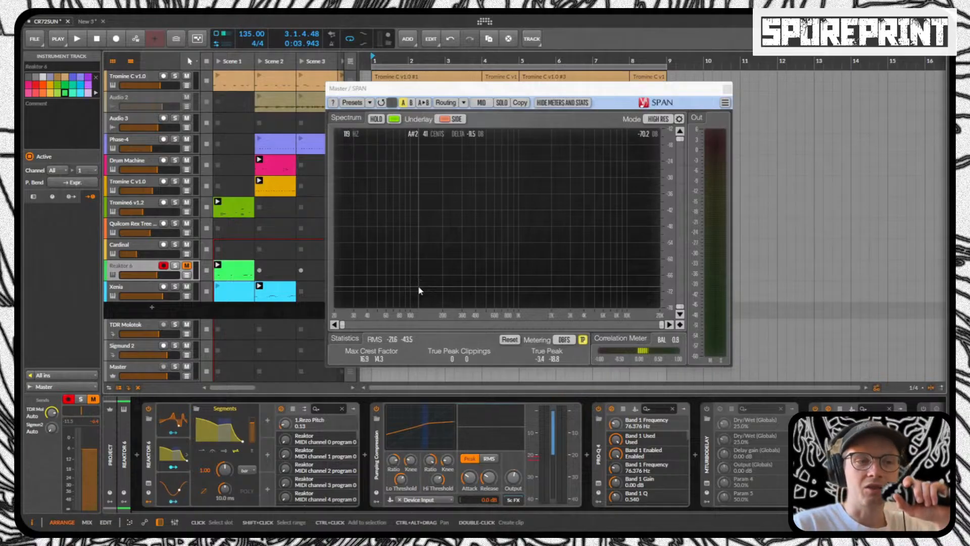
# Step: Restart playback with Reaktor 6 muted and close the SPAN window
pyautogui.press('space')
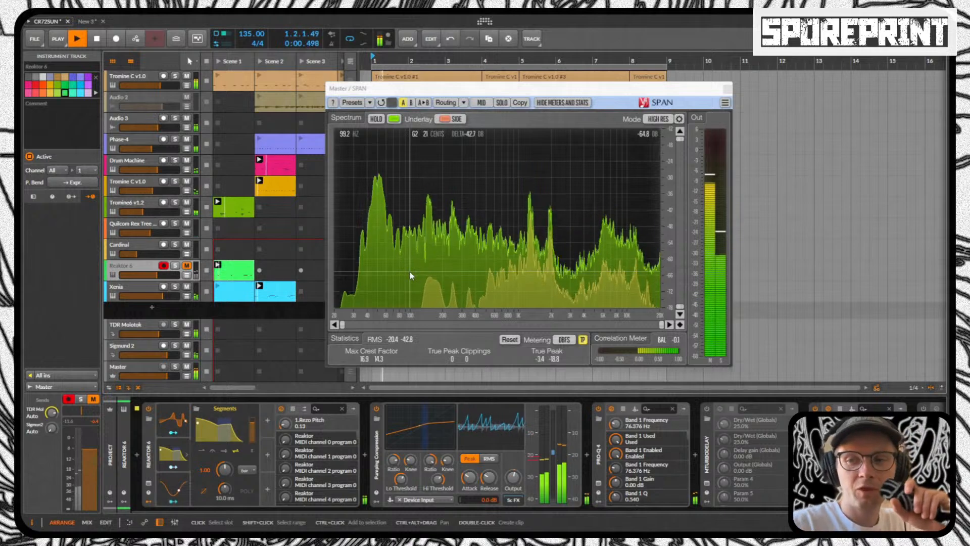
pyautogui.click(727, 89)
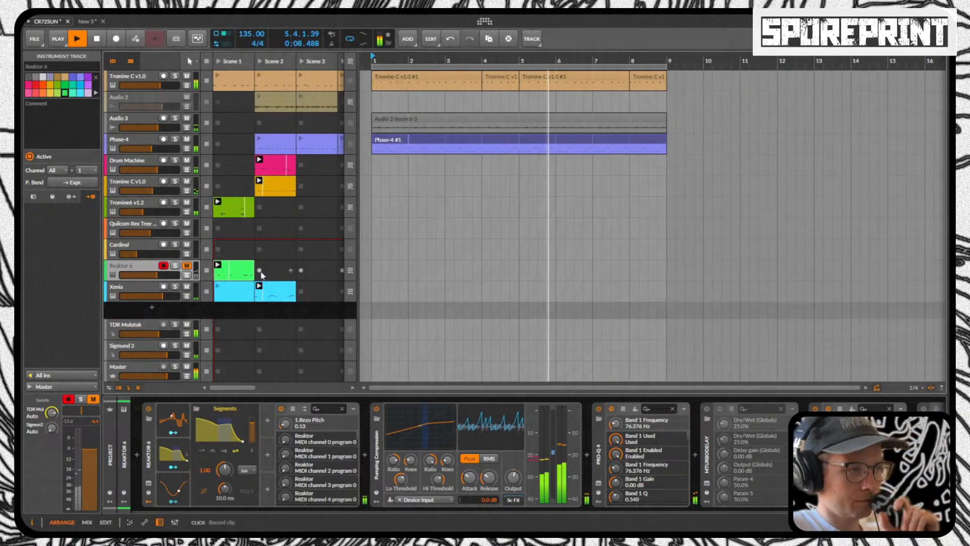
# Step: Check the Cardinal track's device chain and open the Quilcom Rex Tree plug-in window from its own track
pyautogui.click(153, 252)
pyautogui.click(152, 412)
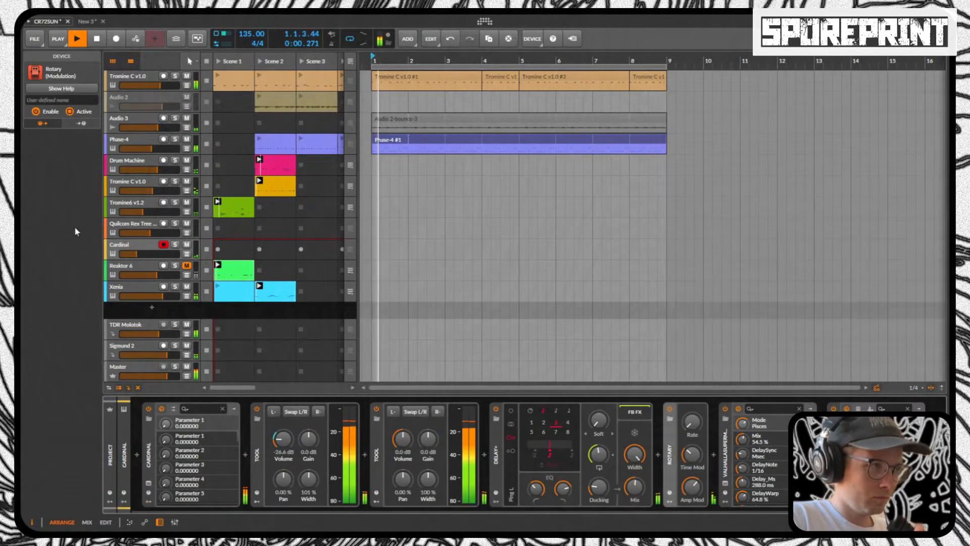
pyautogui.click(131, 223)
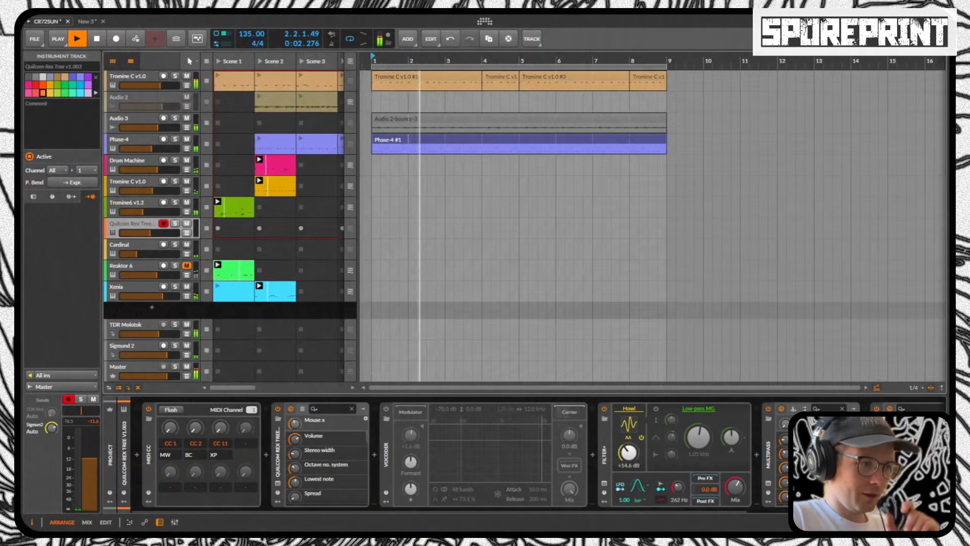
pyautogui.click(278, 483)
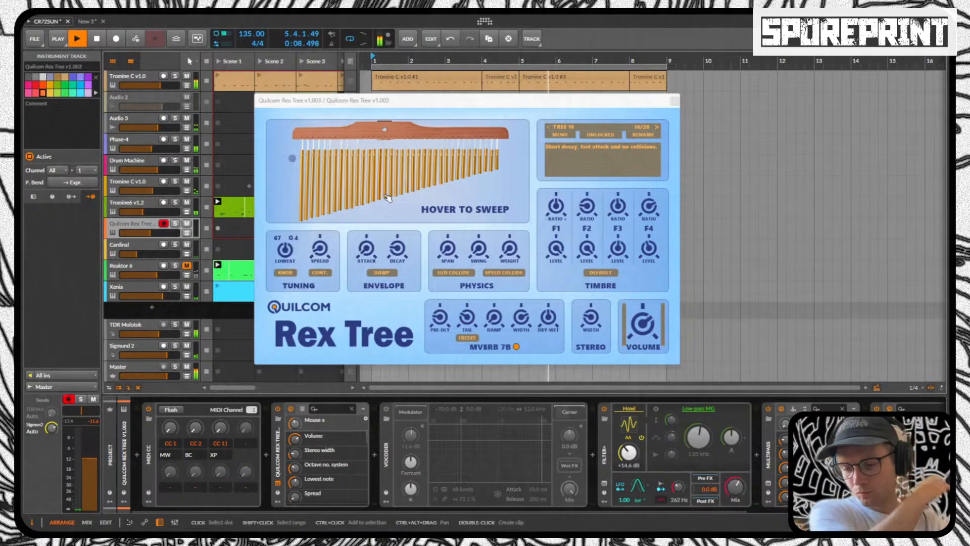
# Step: Stop and restart playback to audition the Rex Tree chimes with the running clips
pyautogui.press('space')
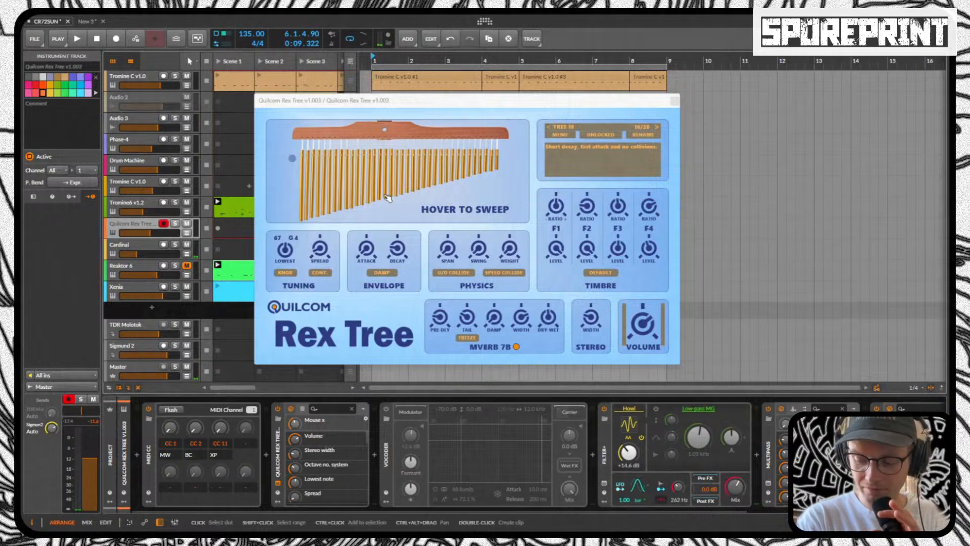
pyautogui.press('space')
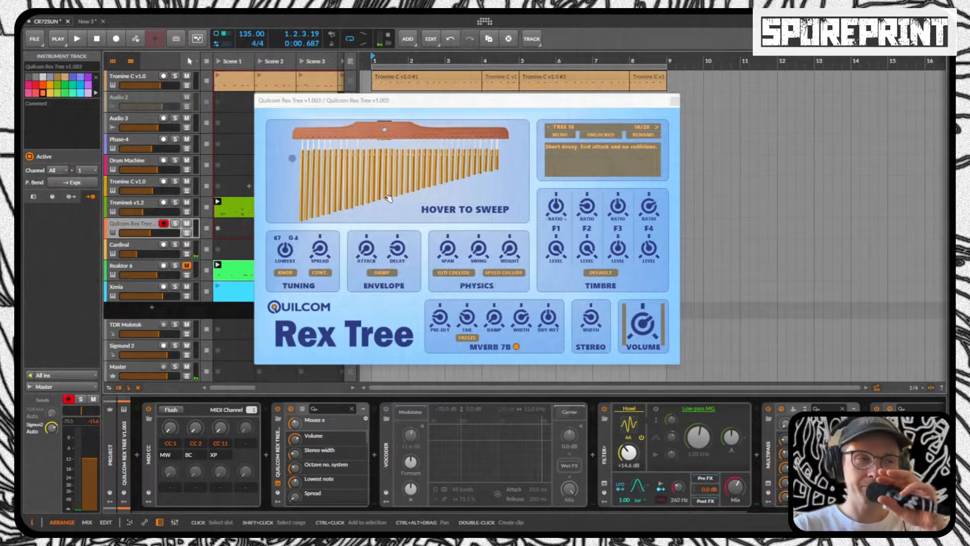
pyautogui.press('space')
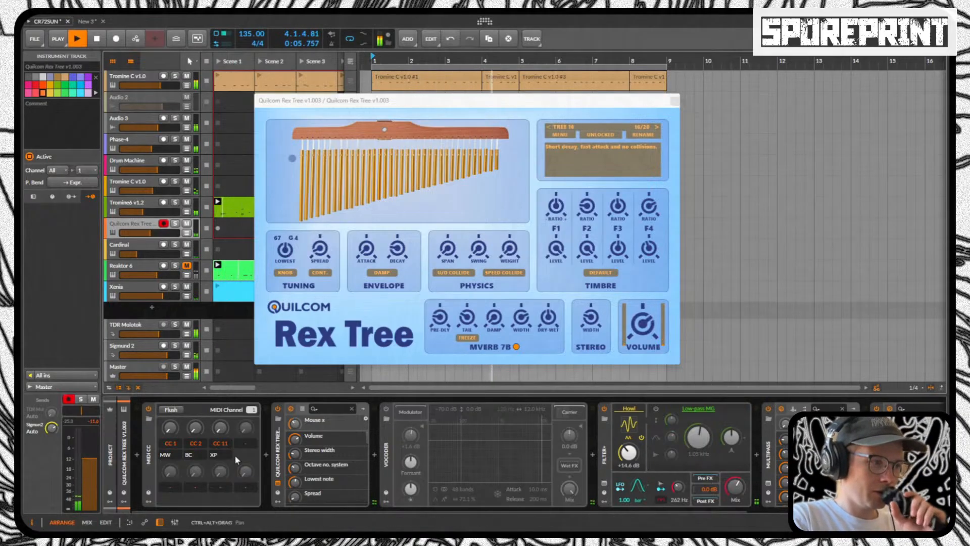
# Step: Map the CC 1 knob of the Rex Tree track's MIDI CC device to the hardware controller's CC28
pyautogui.moveTo(170, 428)
pyautogui.mouseDown()
pyautogui.moveTo(170, 399)
pyautogui.moveTo(170, 430)
pyautogui.mouseUp()
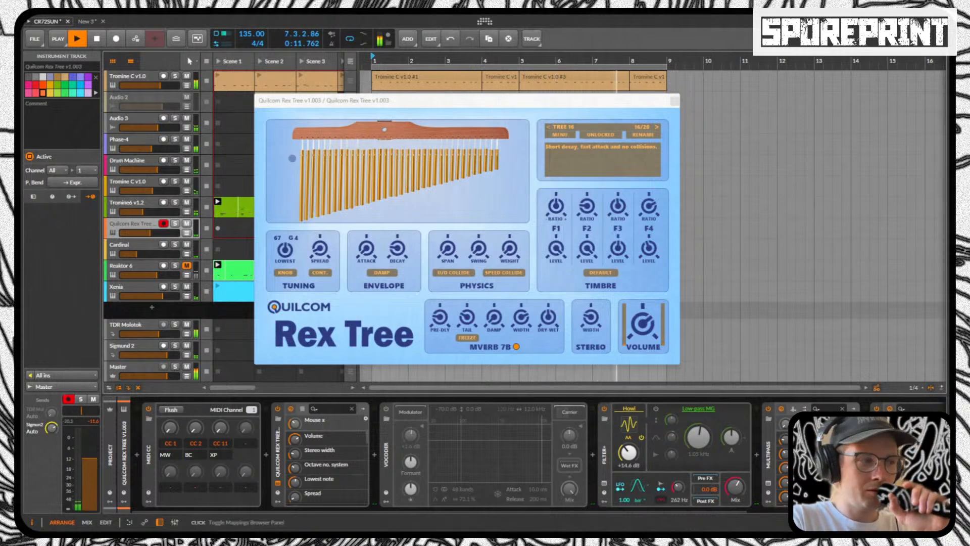
pyautogui.click(922, 522)
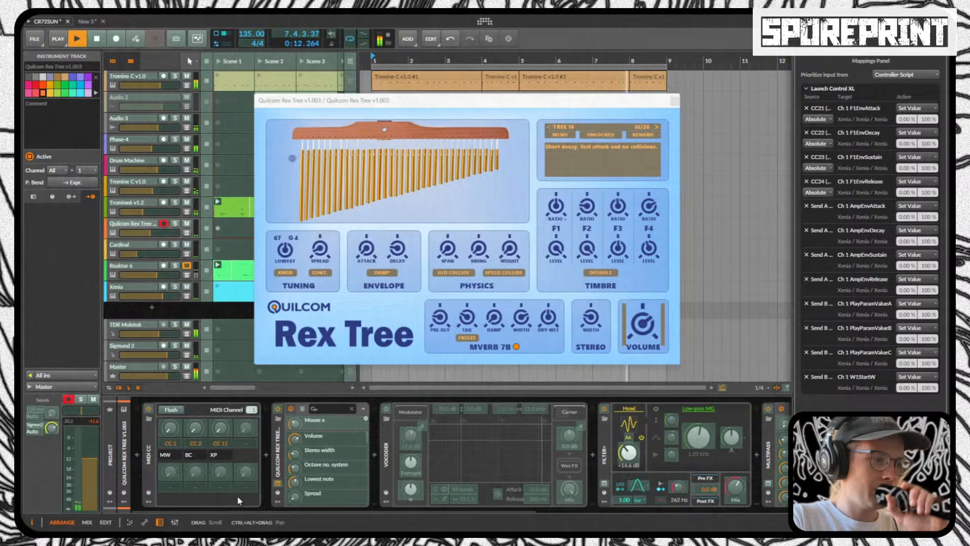
pyautogui.click(172, 430)
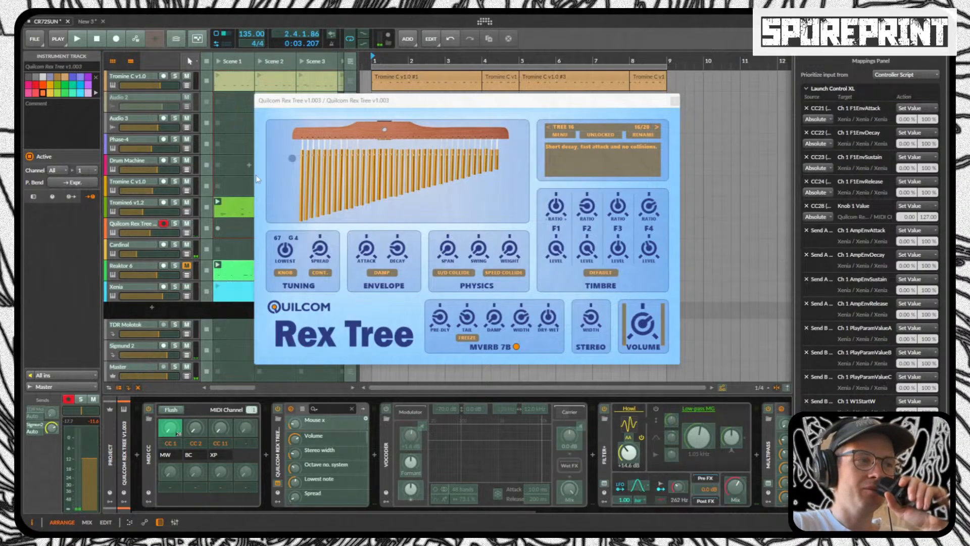
# Step: Try the Rex Tree's lowest note at 108 (C8) and 96 (C7) and return it to 67 (G4)
pyautogui.click(293, 256)
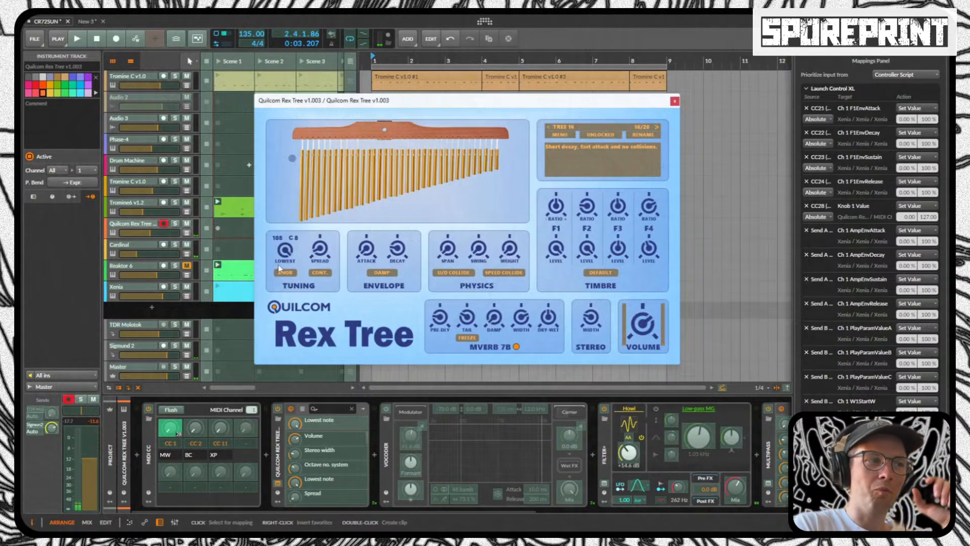
pyautogui.scroll(-6, 295, 257)
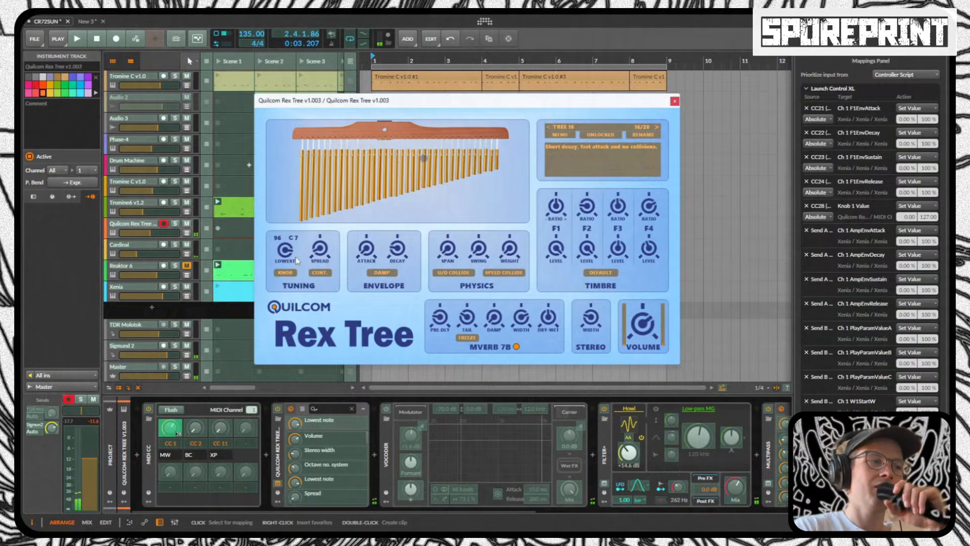
pyautogui.moveTo(296, 251); pyautogui.dragTo(296, 263)
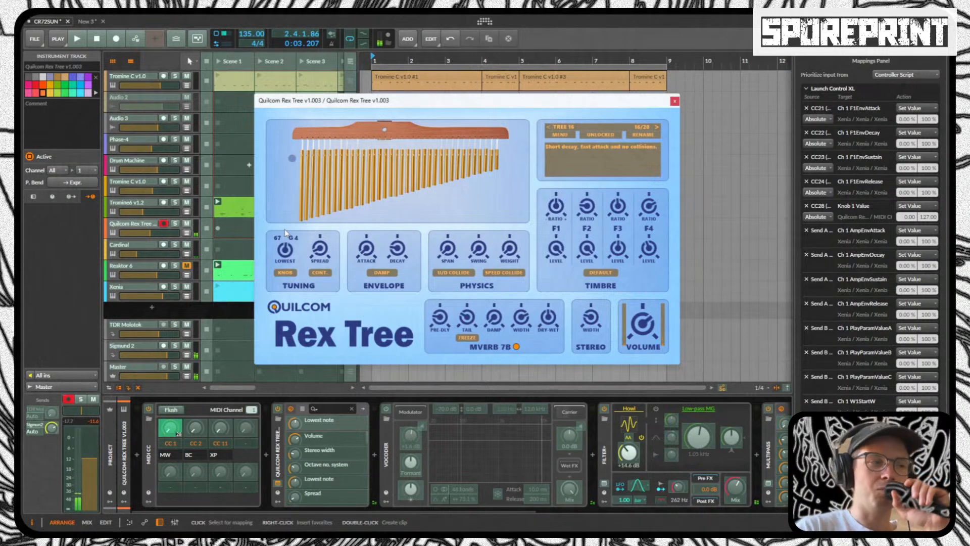
# Step: Audition the mapped chime sweep against the running clips, stop playback and leave the controller mapping mode
pyautogui.press('space')
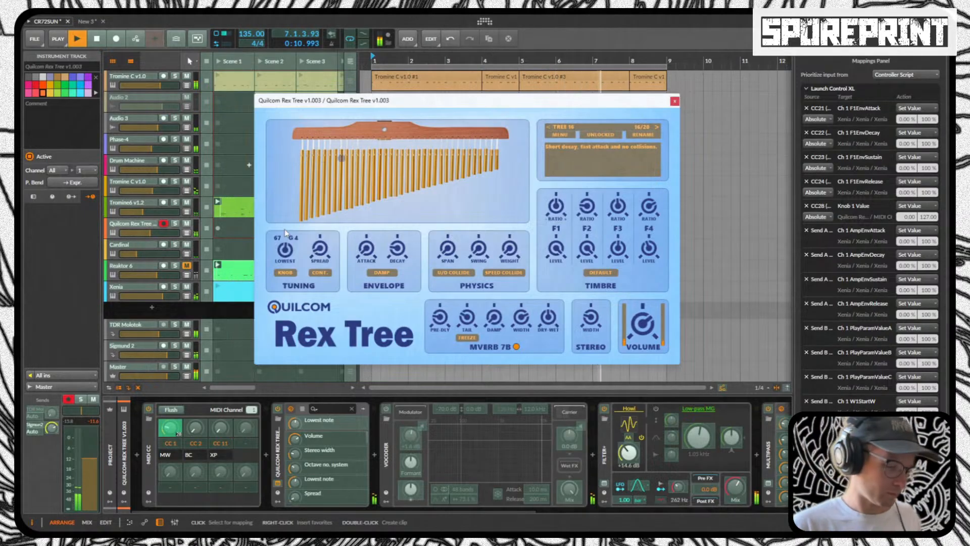
pyautogui.press('space')
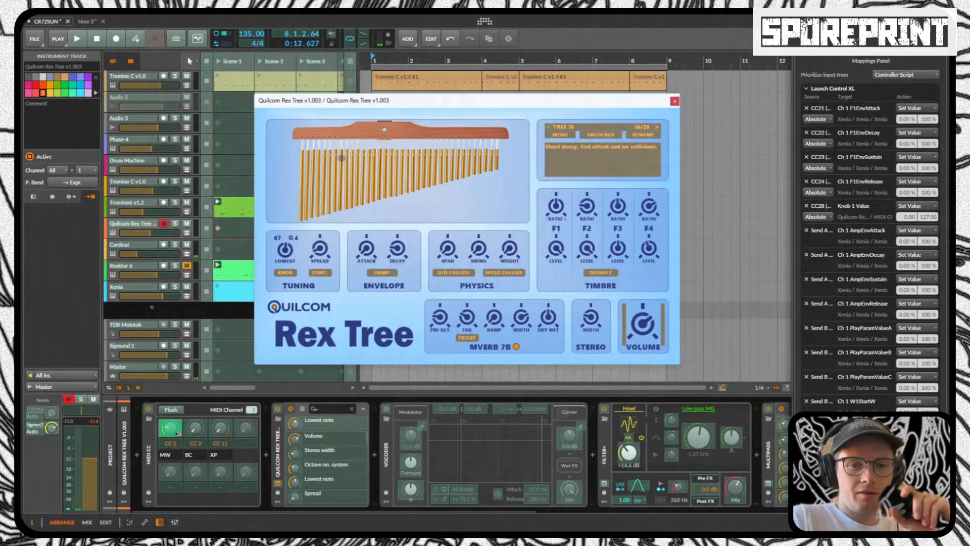
pyautogui.click(154, 38)
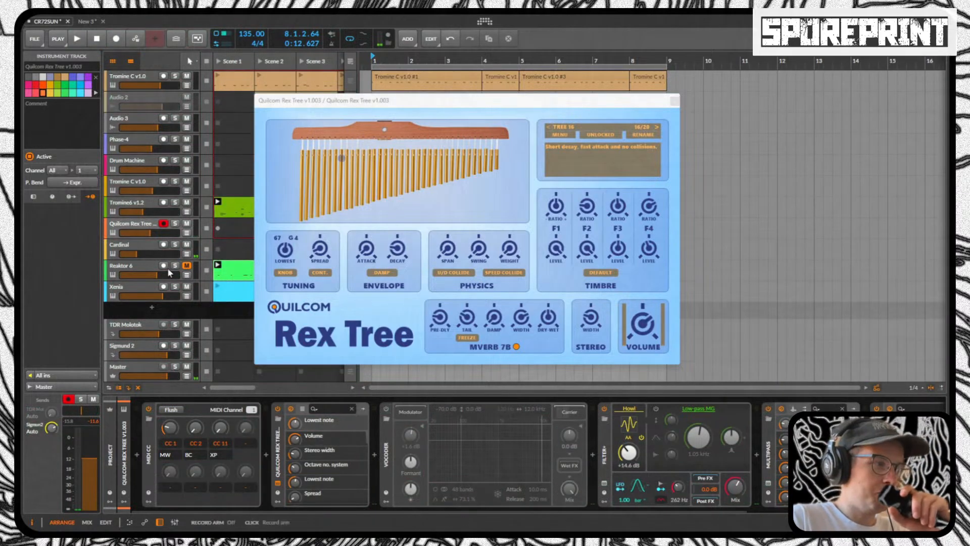
# Step: Mute the Cardinal track and play the loop from the start with the Rex Tree chimes
pyautogui.click(187, 244)
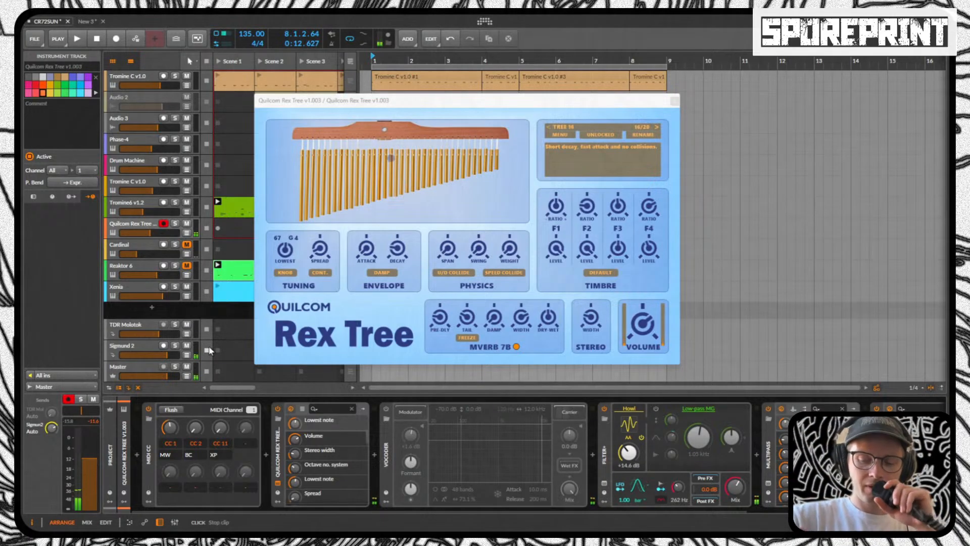
pyautogui.press('space')
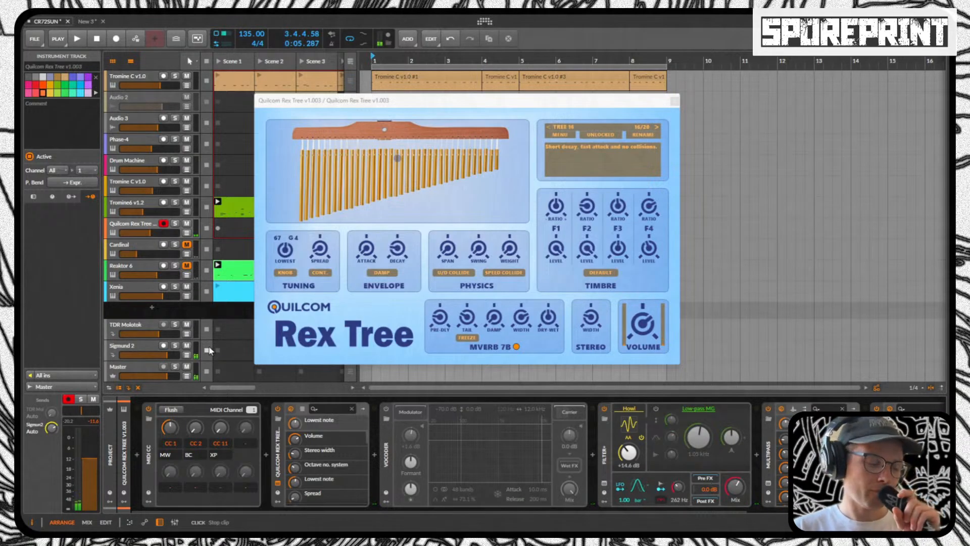
pyautogui.press('space')
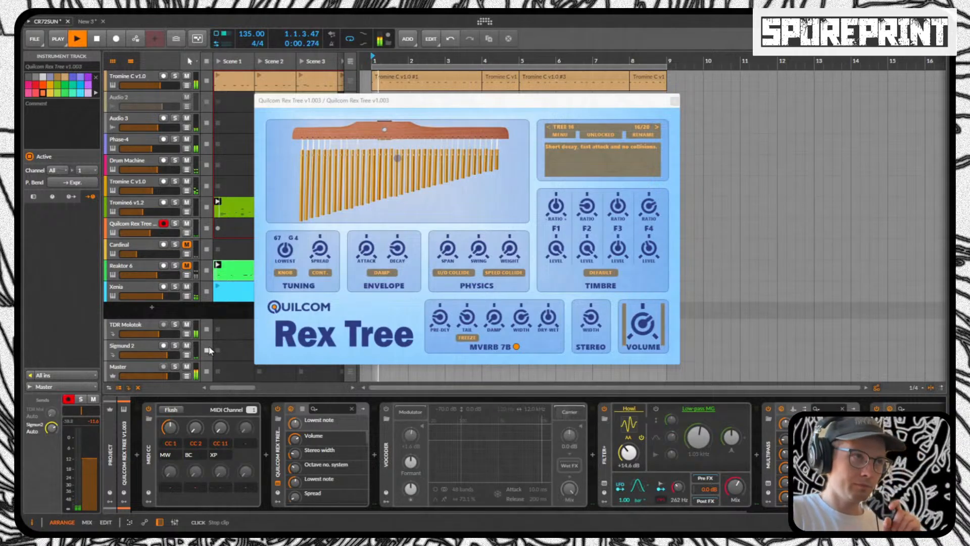
# Step: Check the mixer view during playback, return to the arrangement view and close the Rex Tree window
pyautogui.hotkey('alt', '2')
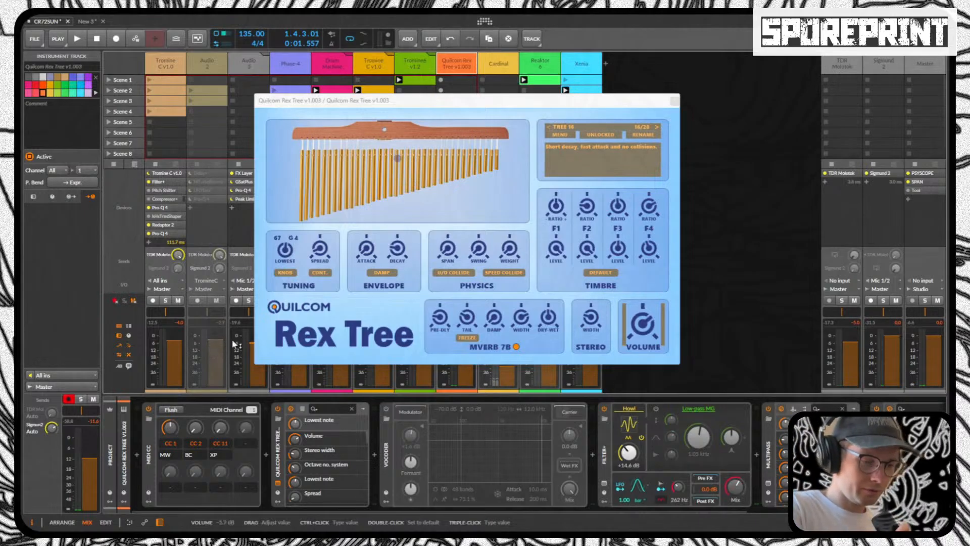
pyautogui.press('space')
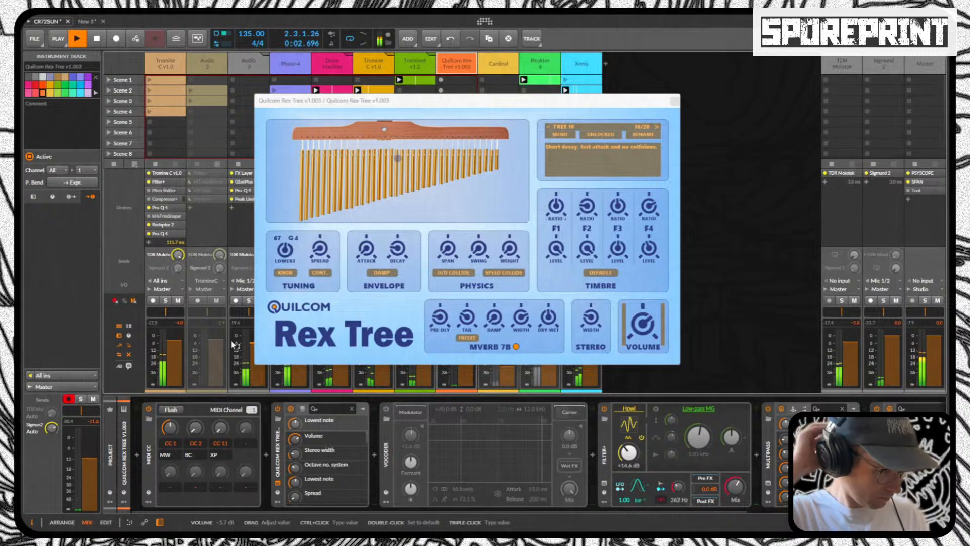
pyautogui.hotkey('alt', '1')
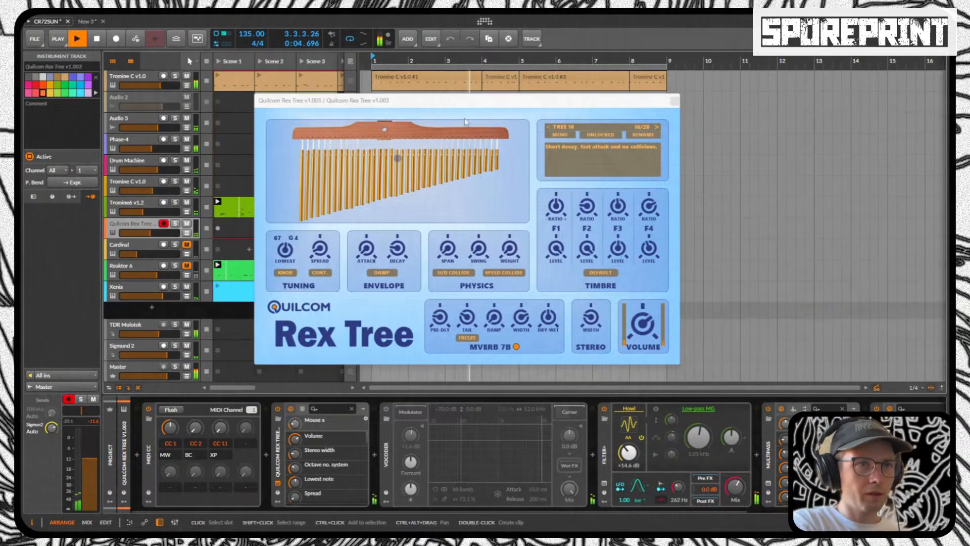
pyautogui.click(675, 103)
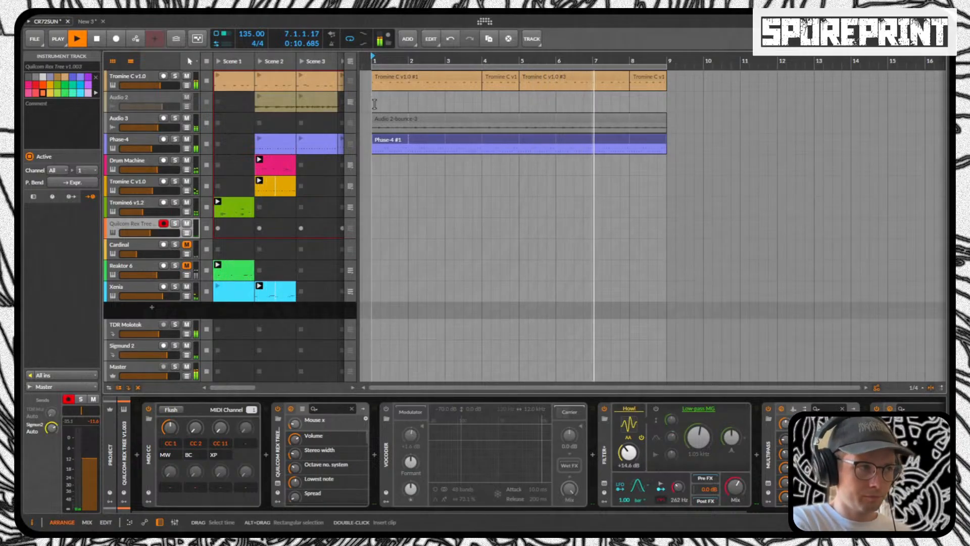
# Step: Unmute the Reaktor 6 track and lower its volume slightly
pyautogui.click(186, 266)
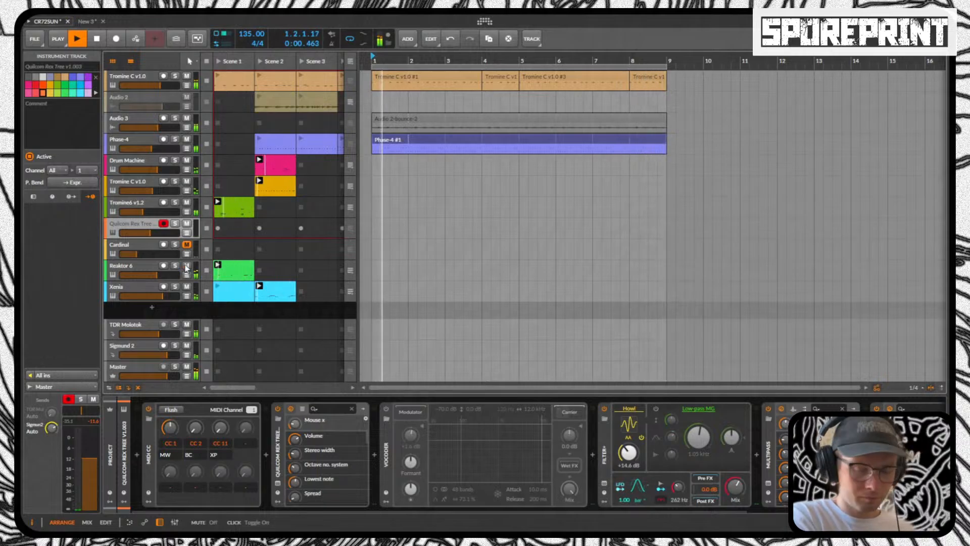
pyautogui.click(130, 263)
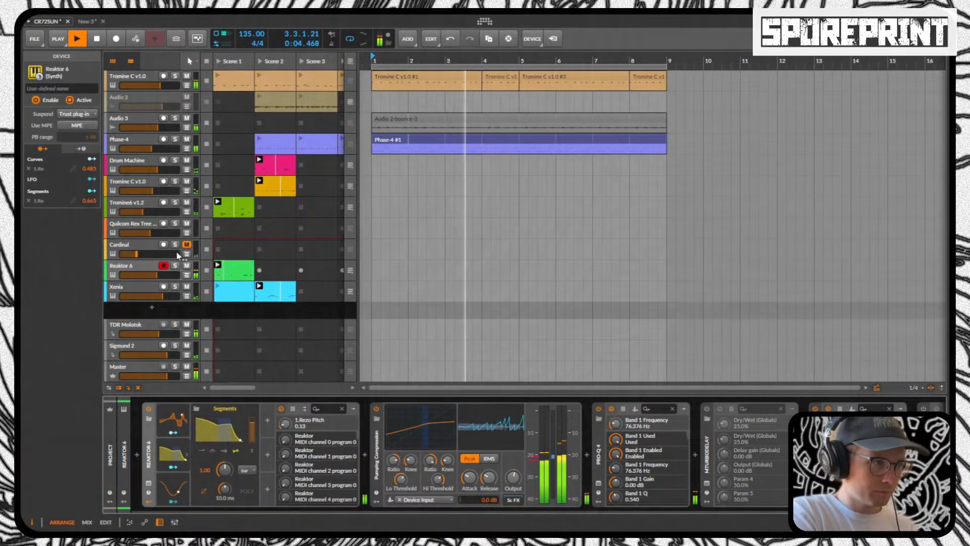
pyautogui.moveTo(155, 275); pyautogui.dragTo(151, 275)
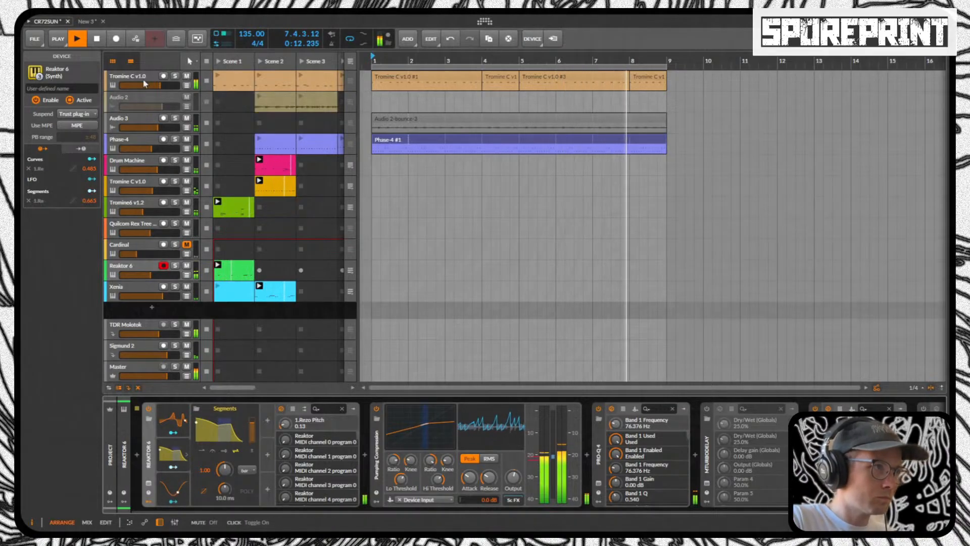
# Step: Map the mutes of the first Tromine C v1.0, Phase-4 and Audio 3 tracks to controller notes A-2, B-2 and A#-2
pyautogui.click(185, 86)
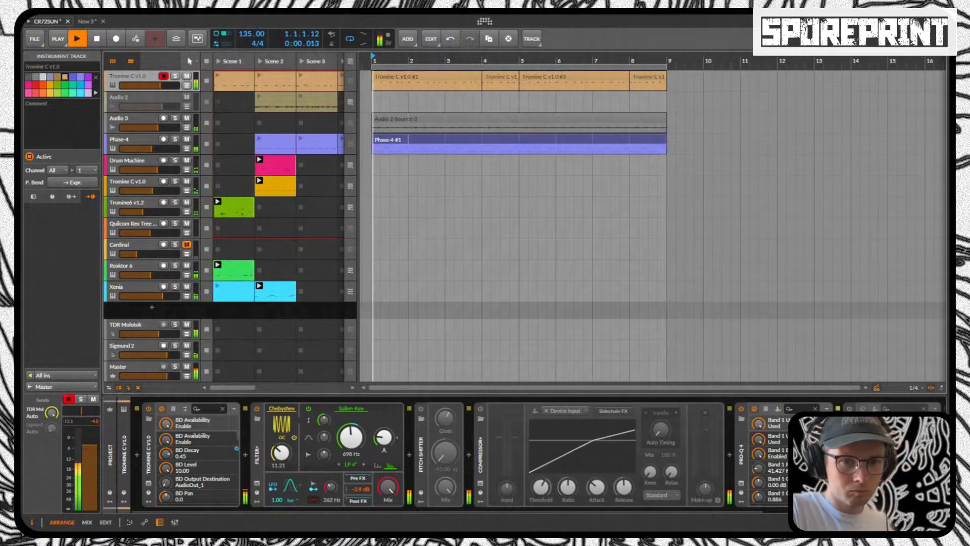
pyautogui.click(921, 522)
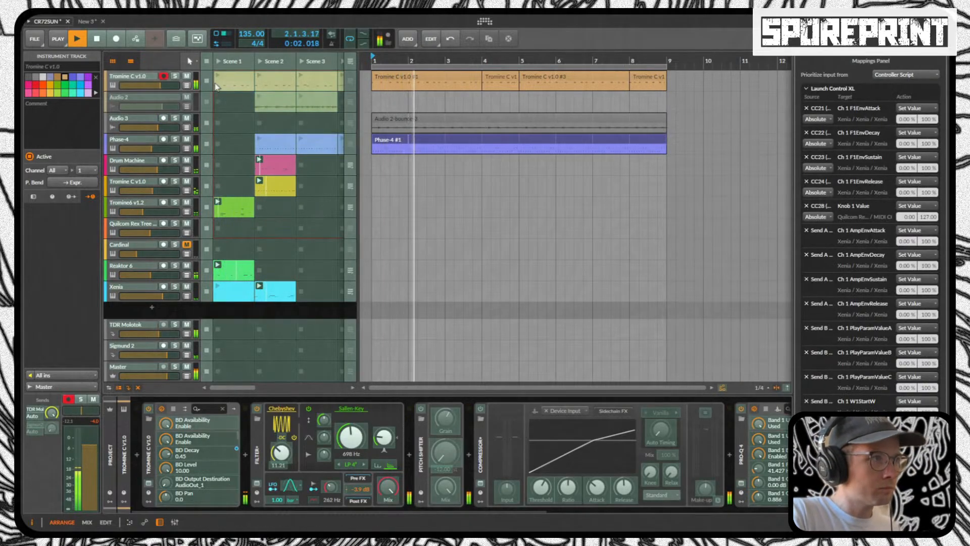
pyautogui.click(194, 76)
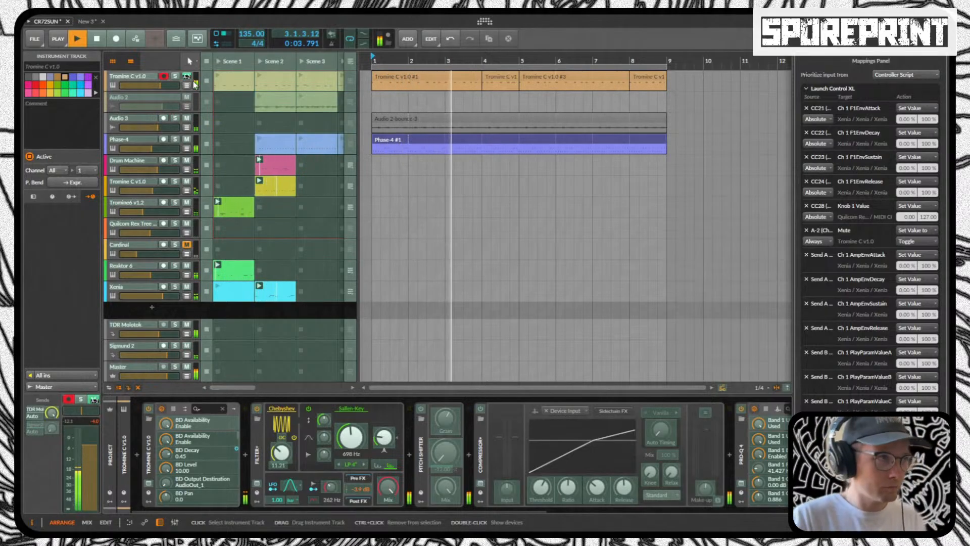
pyautogui.click(187, 140)
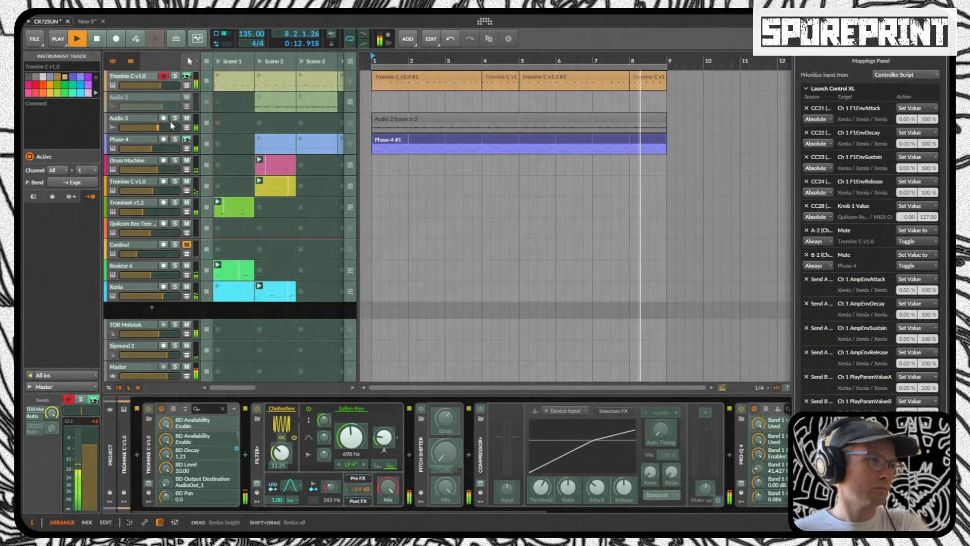
pyautogui.click(185, 117)
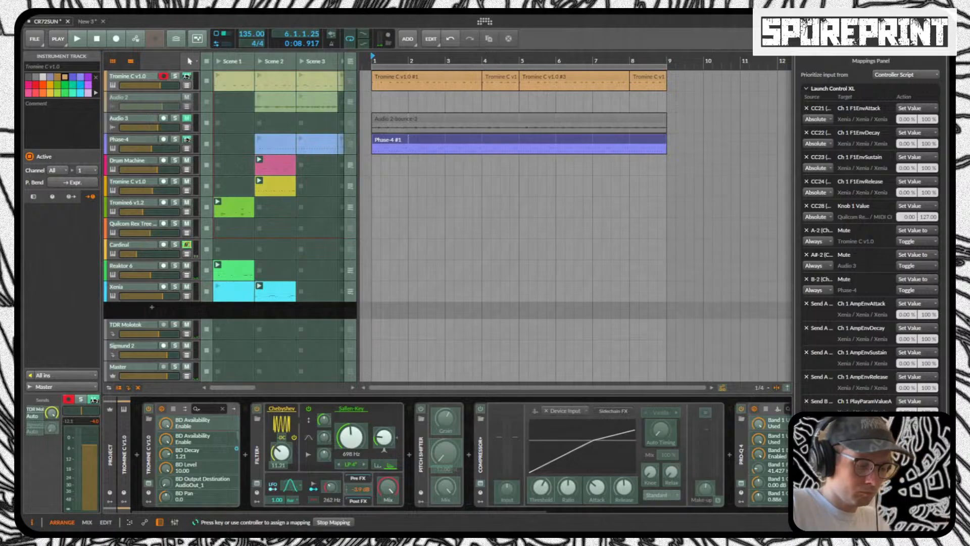
pyautogui.click(923, 522)
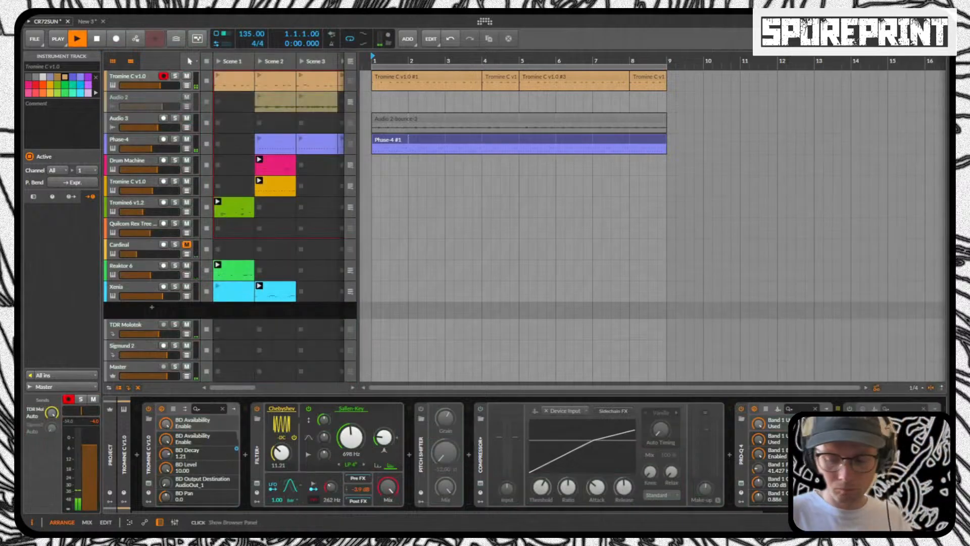
# Step: Open the Reaktor 6 track's BooMCLoUD instrument during playback and set the sequencer's Skip to 0.84
pyautogui.press('space')
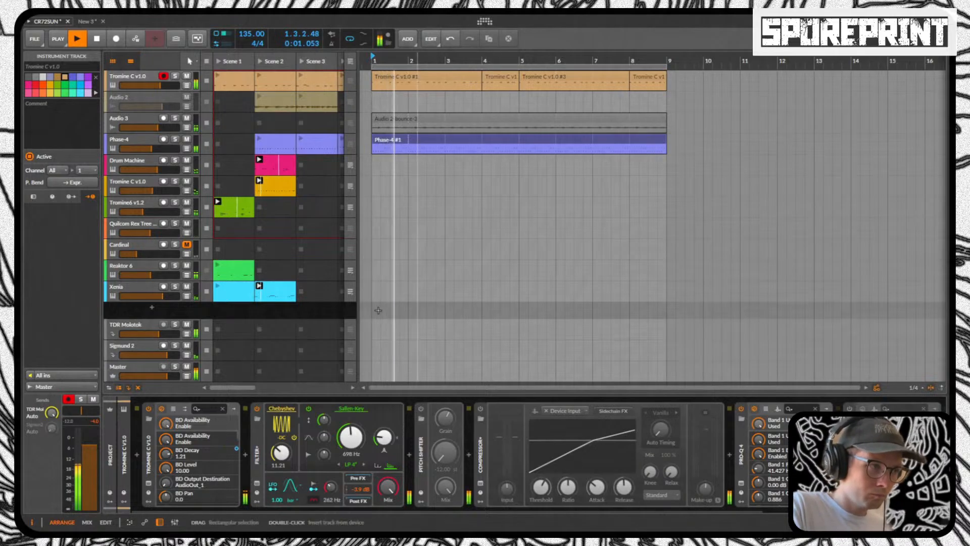
pyautogui.click(192, 267)
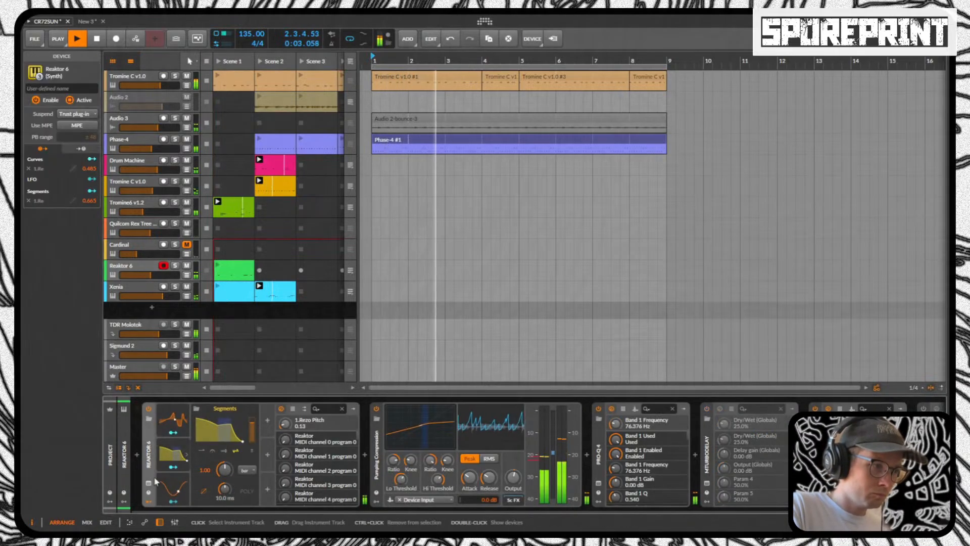
pyautogui.click(148, 489)
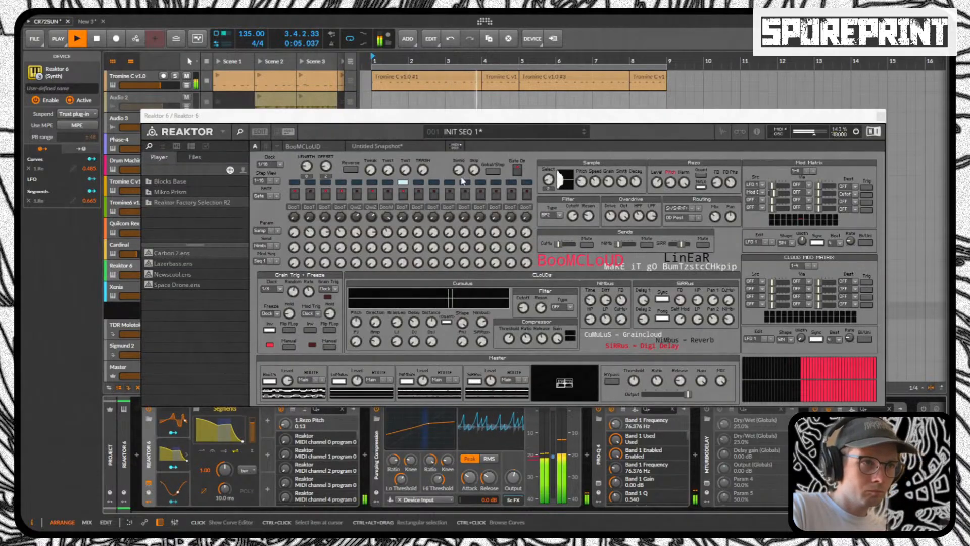
pyautogui.click(473, 168)
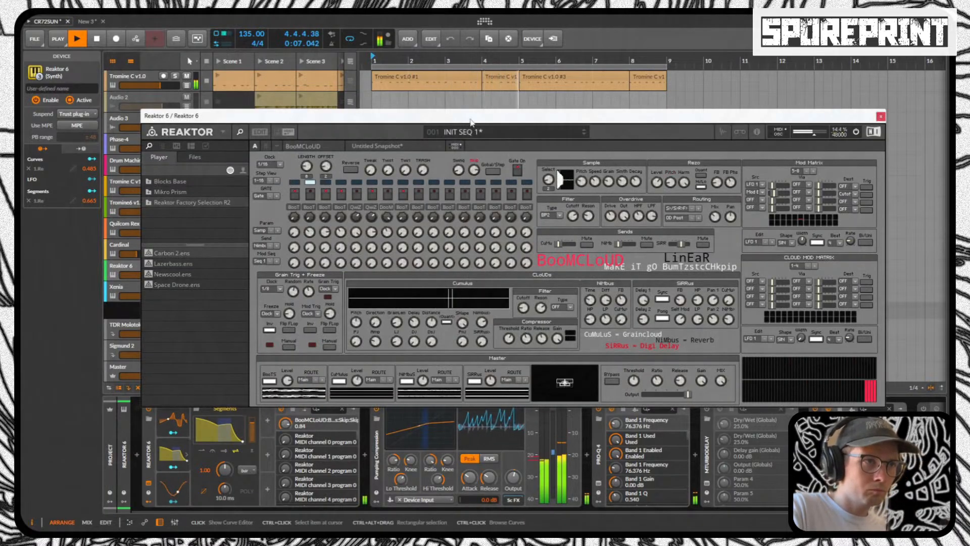
# Step: Raise the Reaktor 6 track's volume slightly during playback, stop the transport and close the Reaktor window
pyautogui.moveTo(470, 125); pyautogui.dragTo(609, 110)
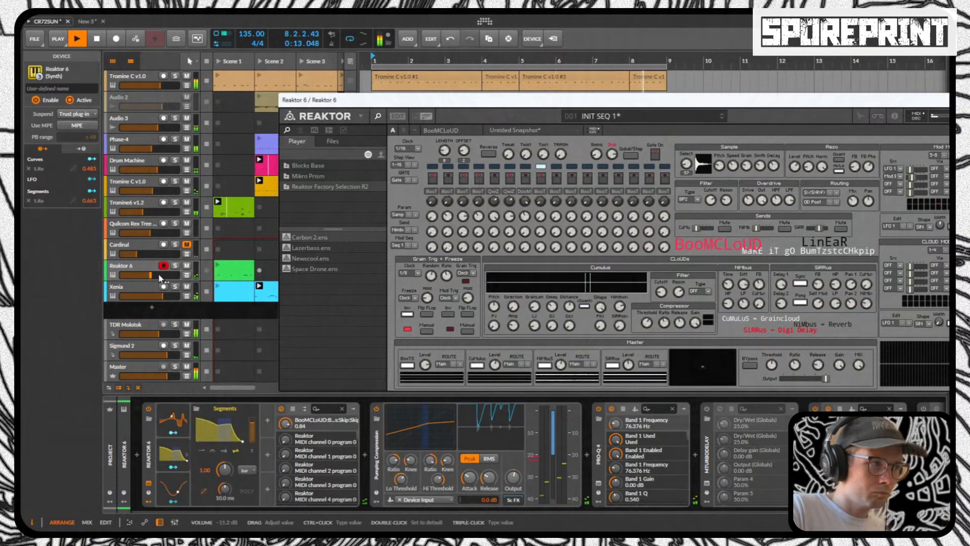
pyautogui.moveTo(161, 277); pyautogui.dragTo(162, 276)
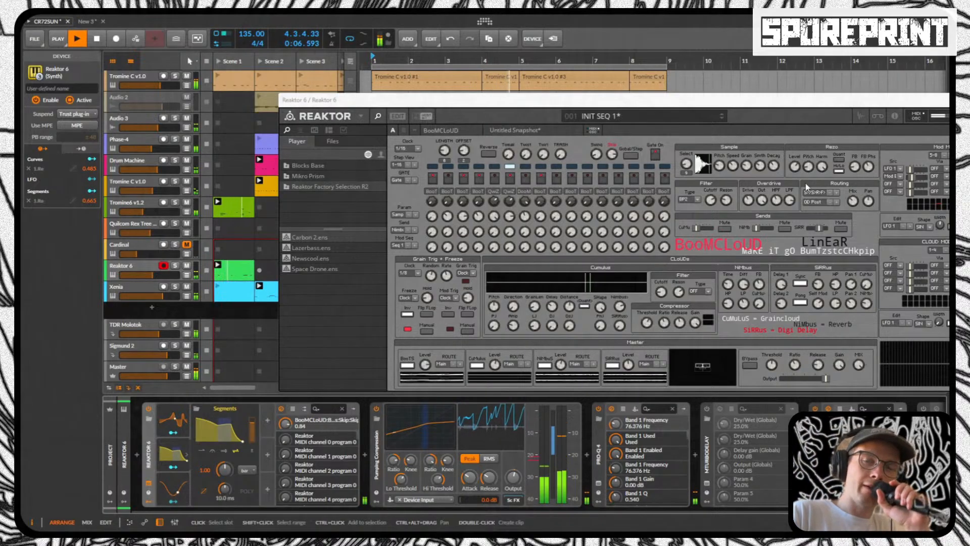
pyautogui.press('space')
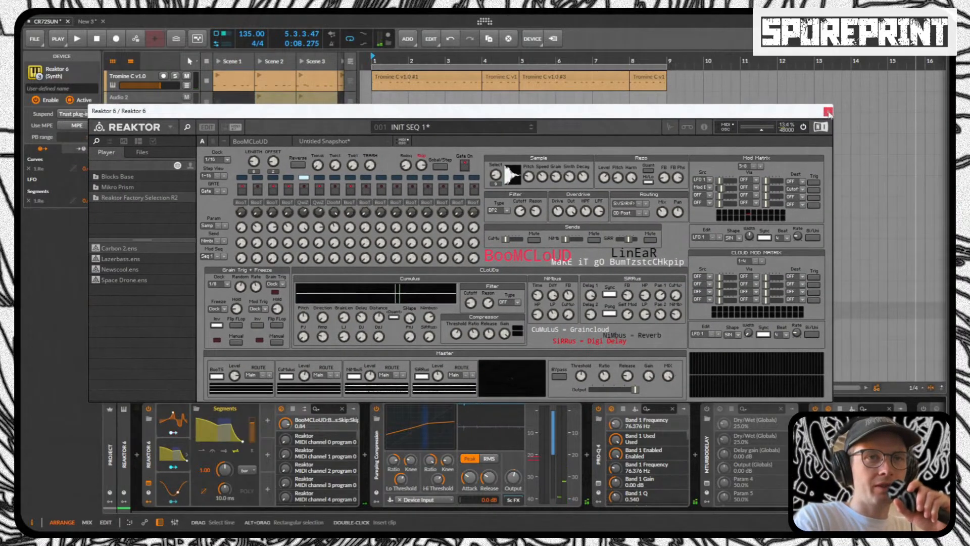
pyautogui.click(829, 116)
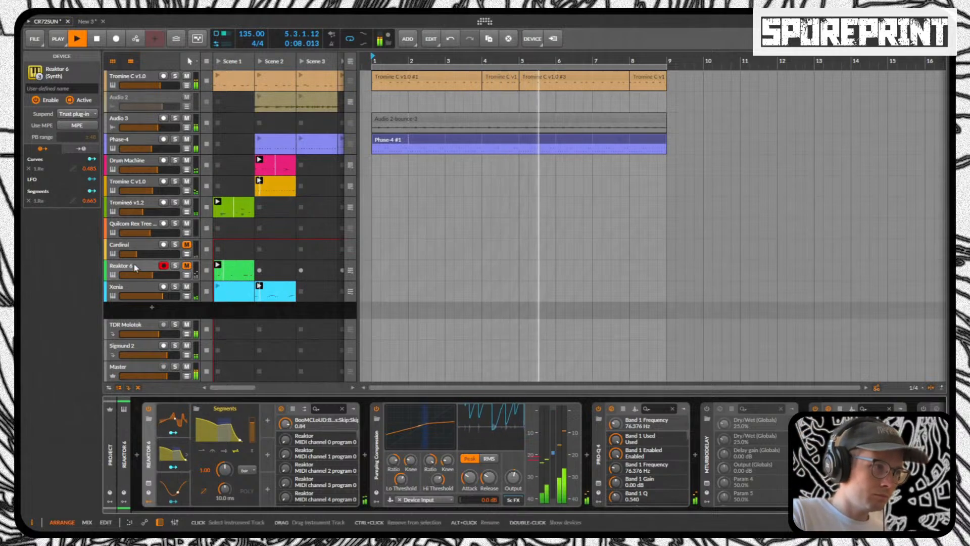
# Step: In the Xenia track's Scene 2 clip, transpose the notes from 4.3.1 onward down a semitone, but put the first one back on G#4
pyautogui.doubleClick(284, 286)
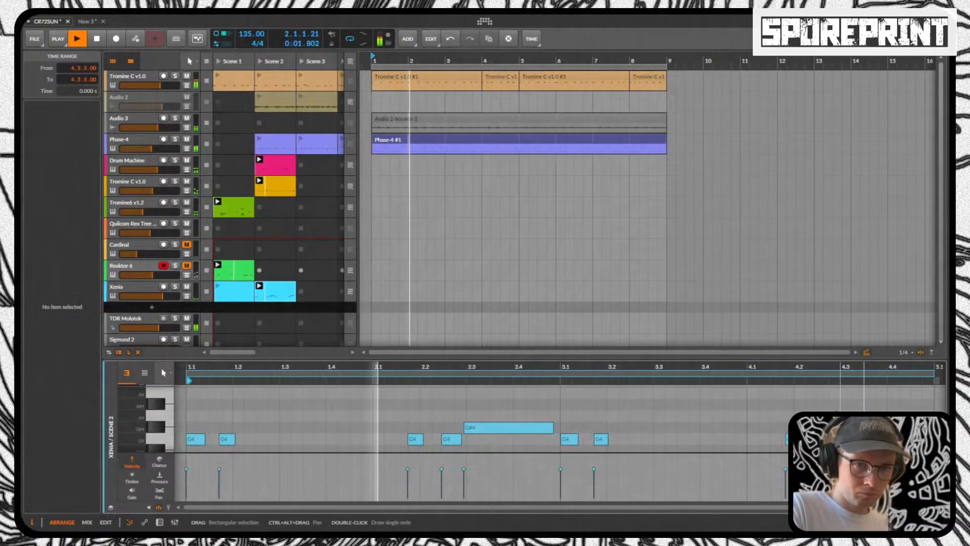
pyautogui.moveTo(840, 421); pyautogui.dragTo(944, 447)
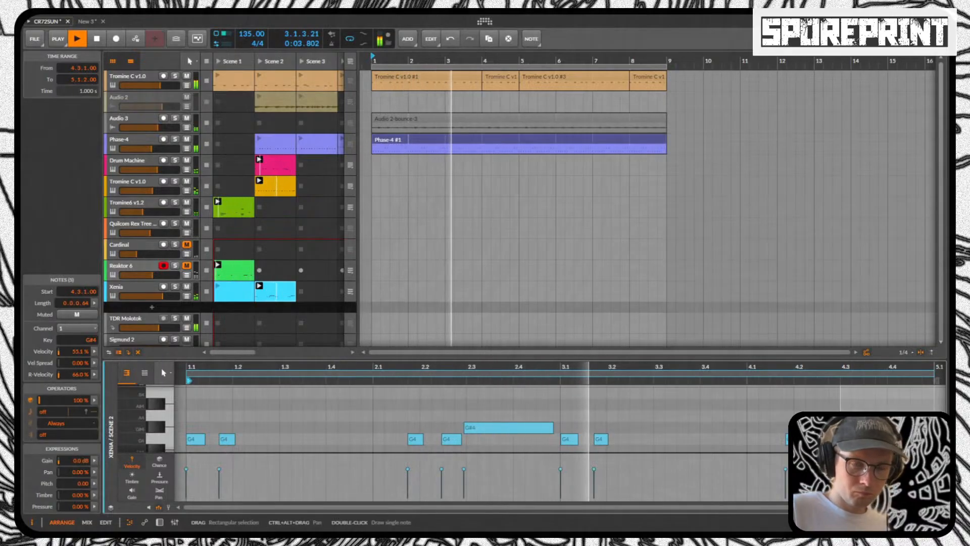
pyautogui.press('Down')
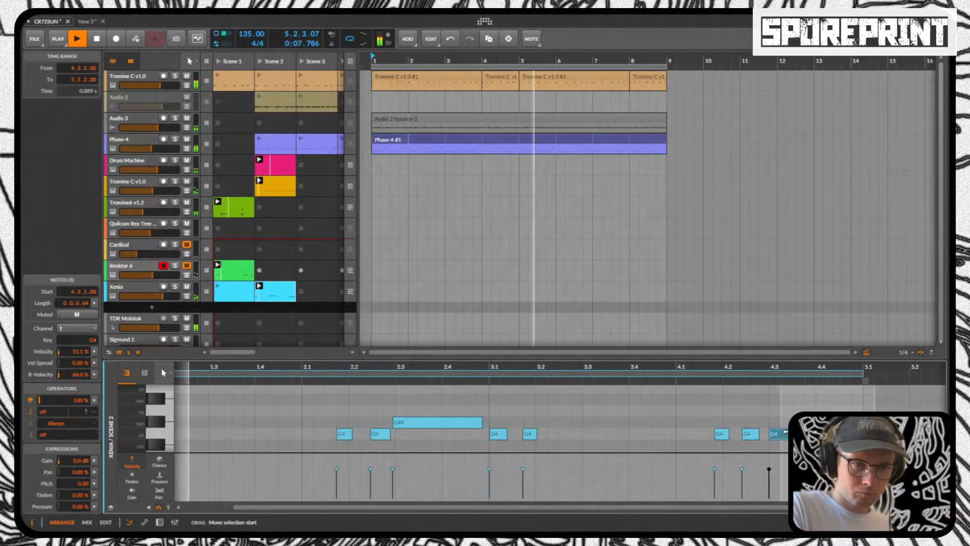
pyautogui.click(780, 433)
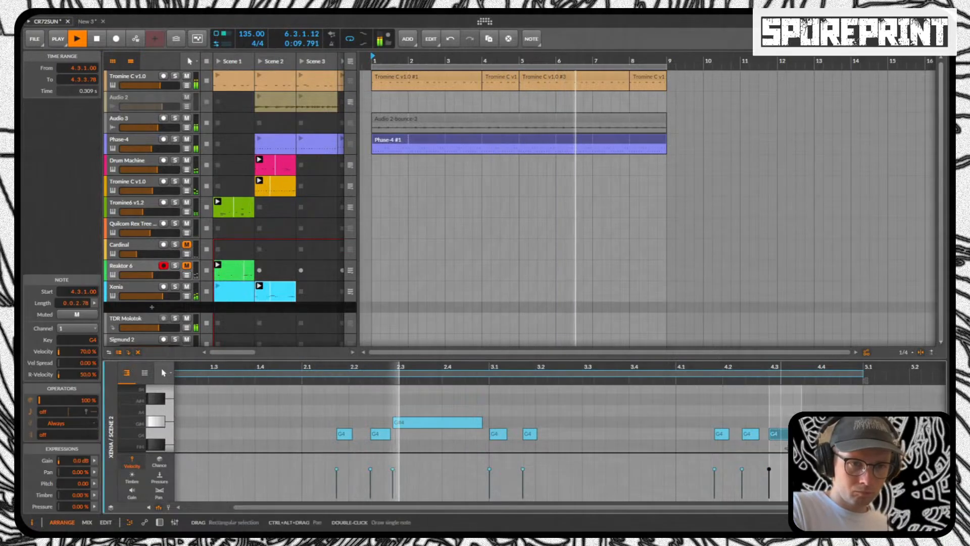
pyautogui.press('Up')
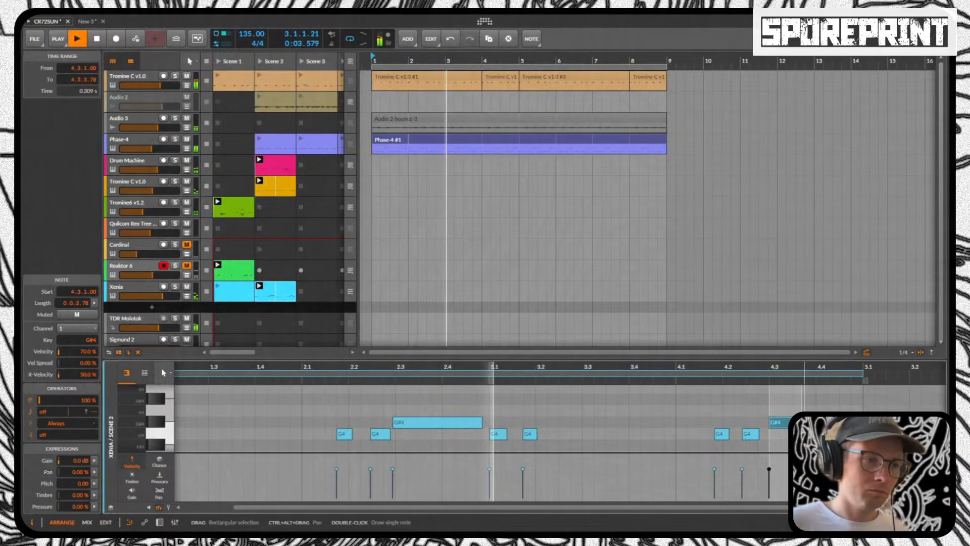
# Step: Transpose the clip's last four short notes, starting at 4.3.4, down three semitones to E4 and stop playback
pyautogui.scroll(-2, 775, 424)
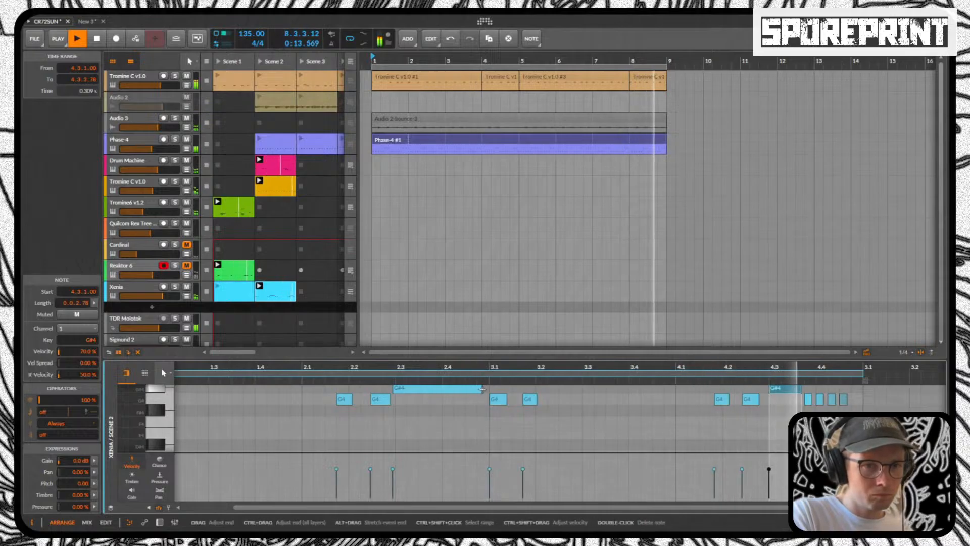
pyautogui.moveTo(798, 394); pyautogui.dragTo(879, 422)
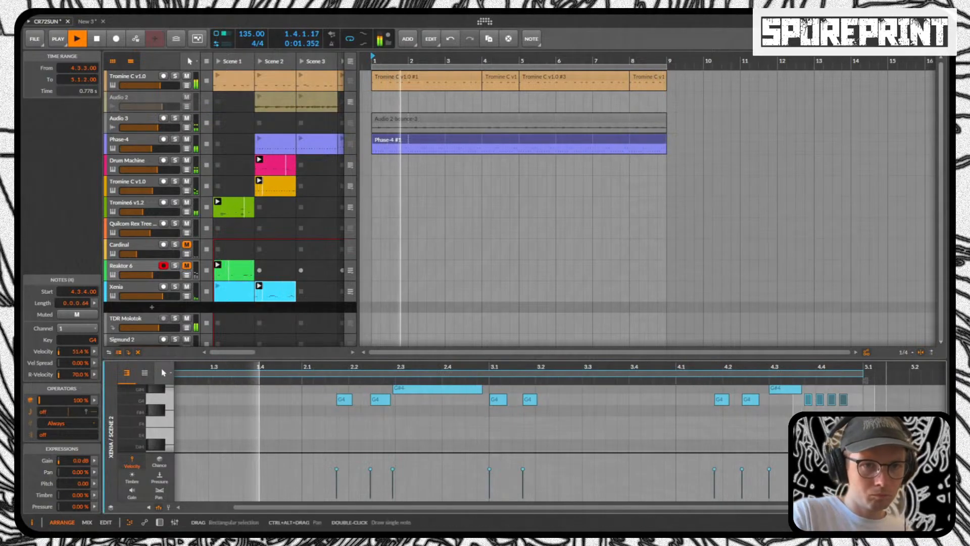
pyautogui.press('Down')
pyautogui.press('Down')
pyautogui.press('Down')
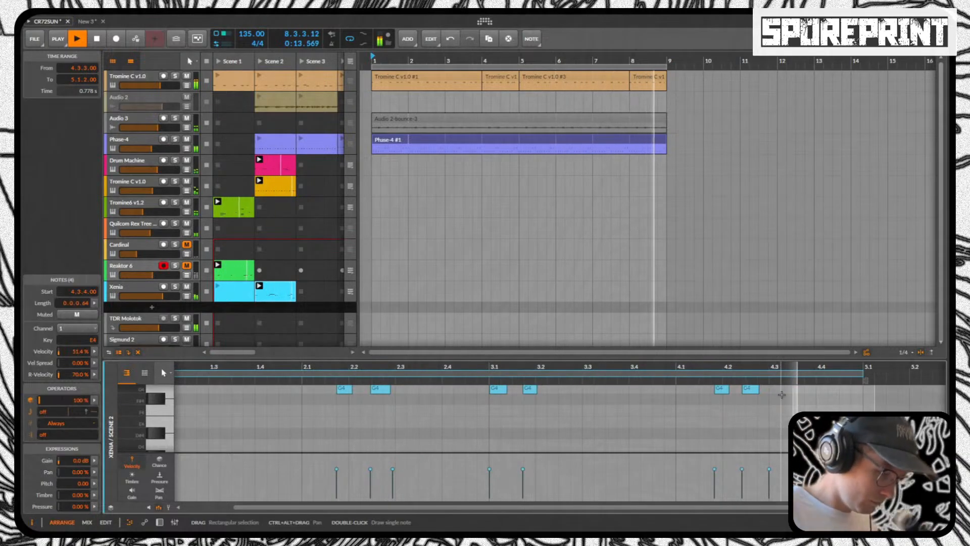
pyautogui.press('space')
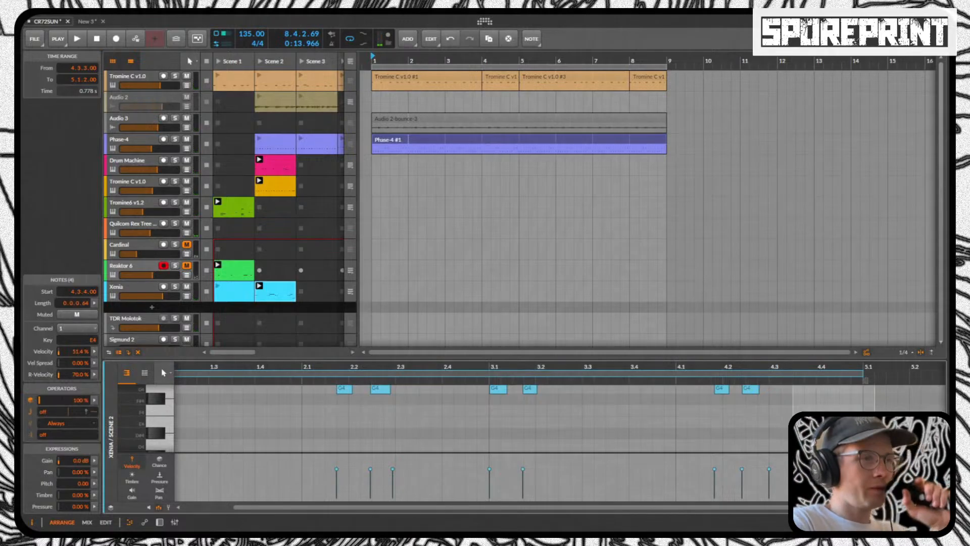
# Step: Switch to the Brave browser, bring up the soft-spoken space facts video on YouTube, and play a few seconds before pausing it
pyautogui.hotkey('alt', 'Tab')
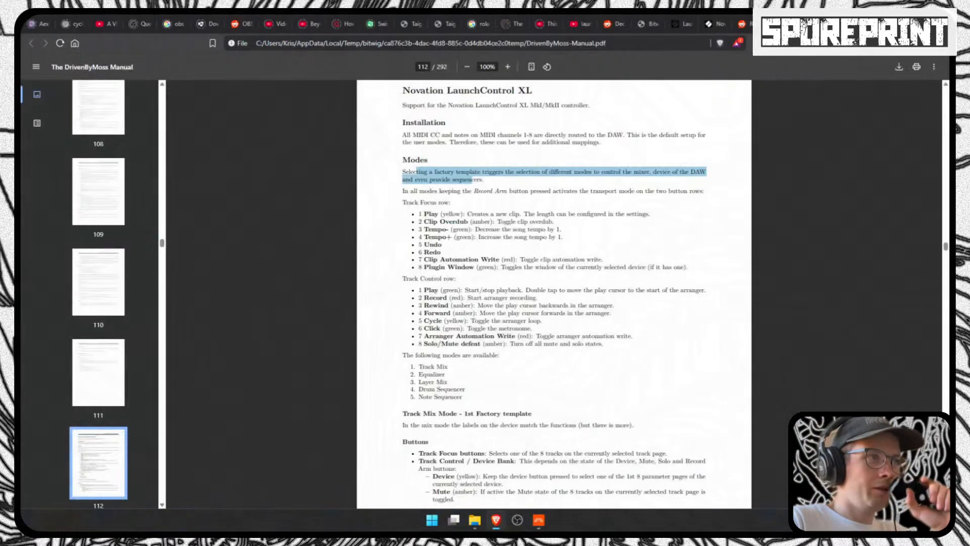
pyautogui.click(112, 21)
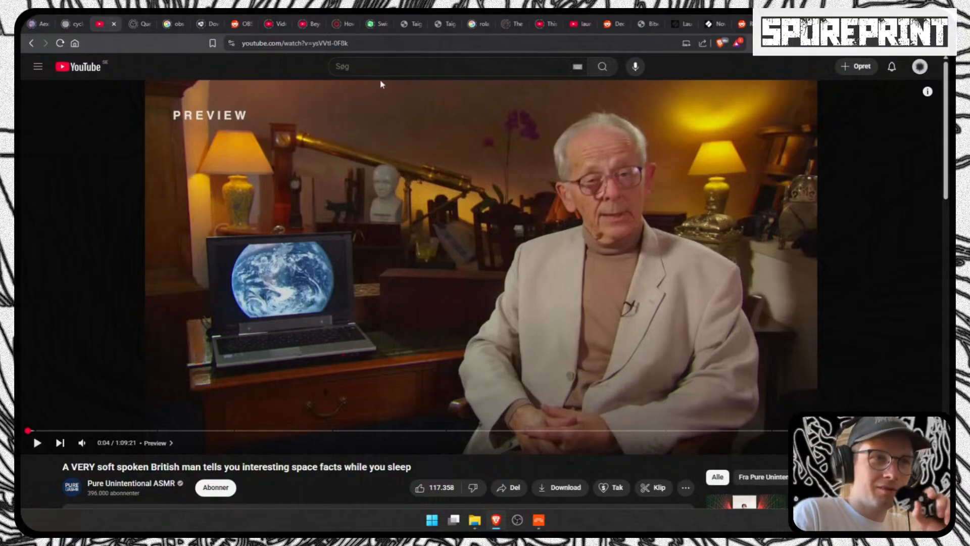
pyautogui.click(472, 319)
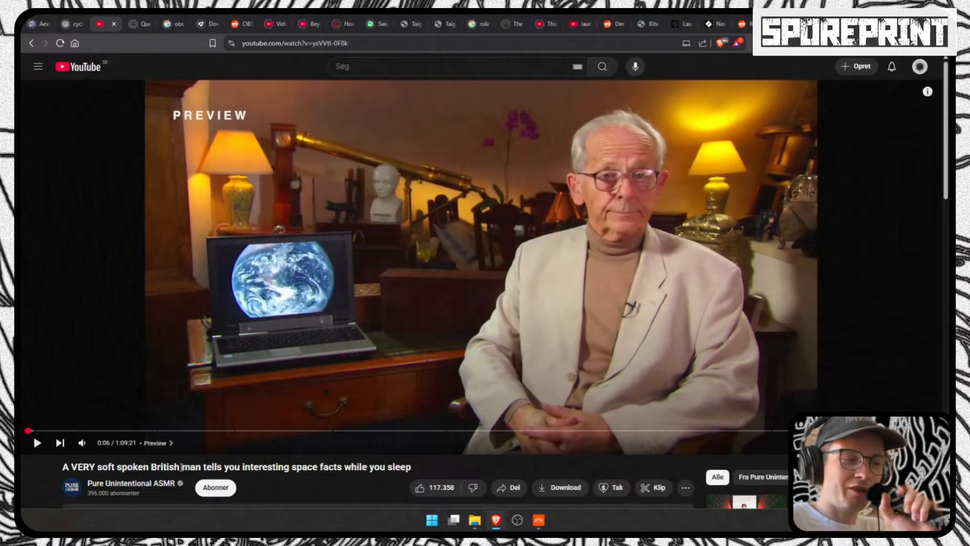
pyautogui.click(36, 443)
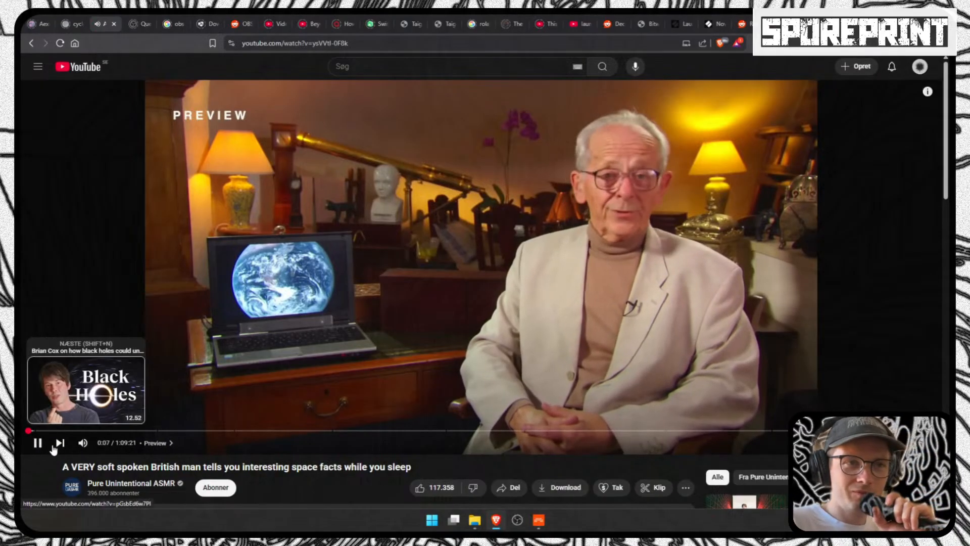
pyautogui.press('space')
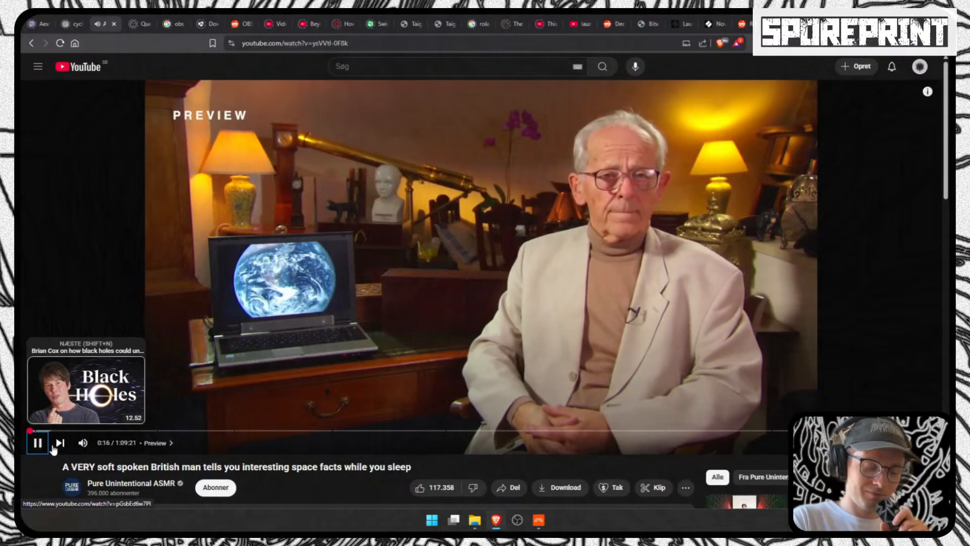
pyautogui.click(38, 443)
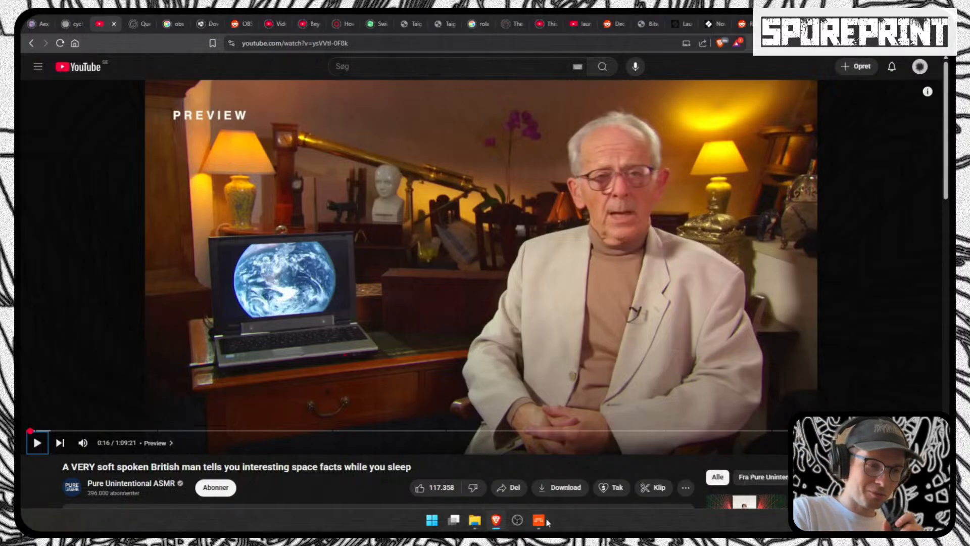
pyautogui.moveTo(540, 527)
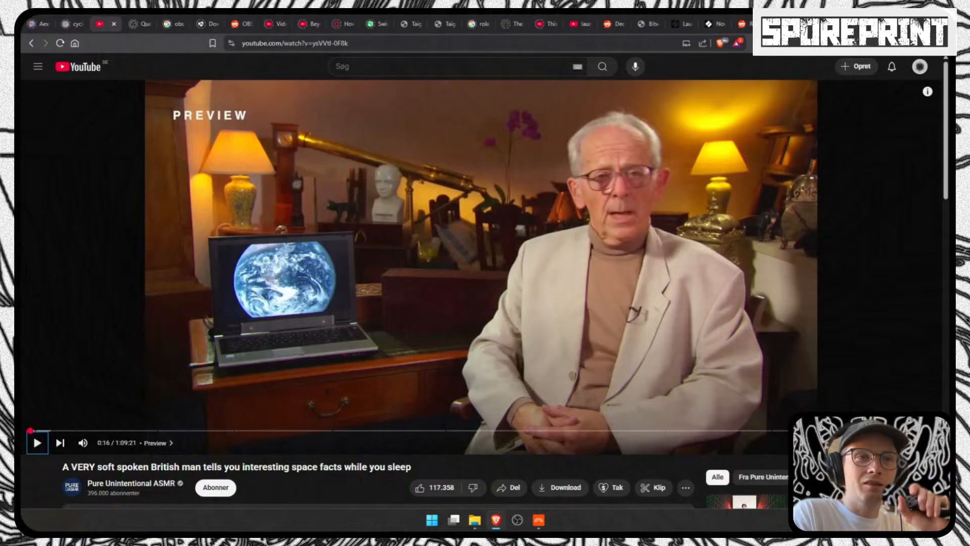
# Step: Open swisstransfer.com in a new browser tab
pyautogui.hotkey('ctrl', 't')
pyautogui.write('swisstransfer.com')
pyautogui.press('Return')
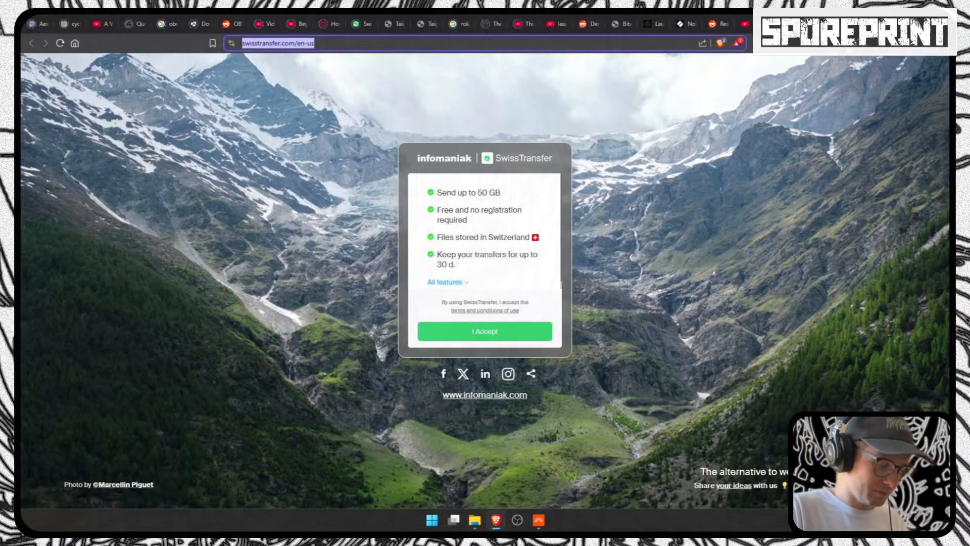
# Step: Search Google for "youtube ripper"
pyautogui.write('youtuber')
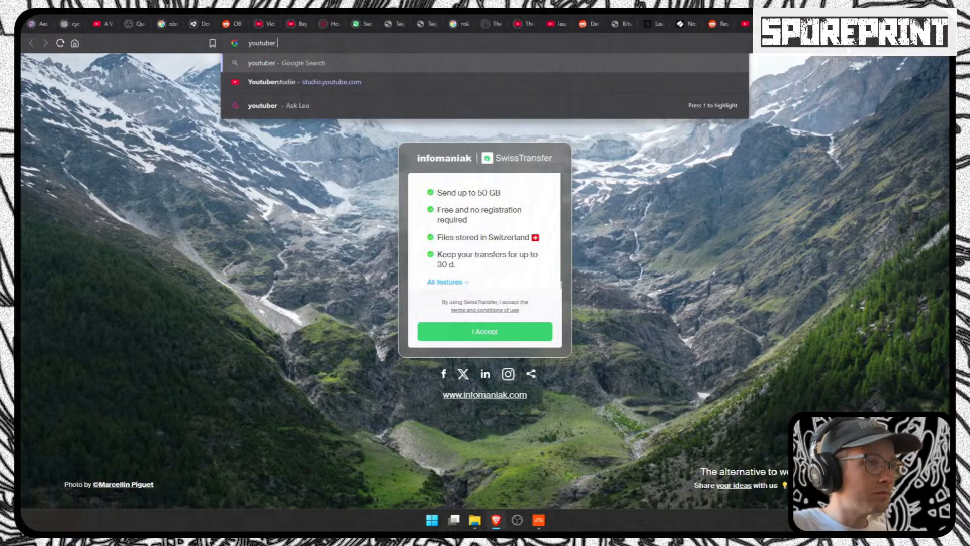
pyautogui.press('BackSpace')
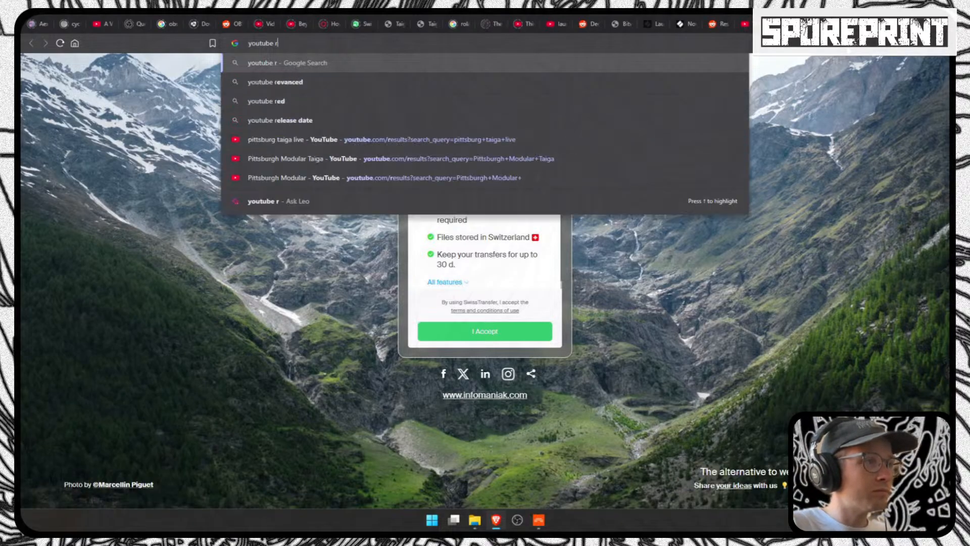
pyautogui.write('ripper')
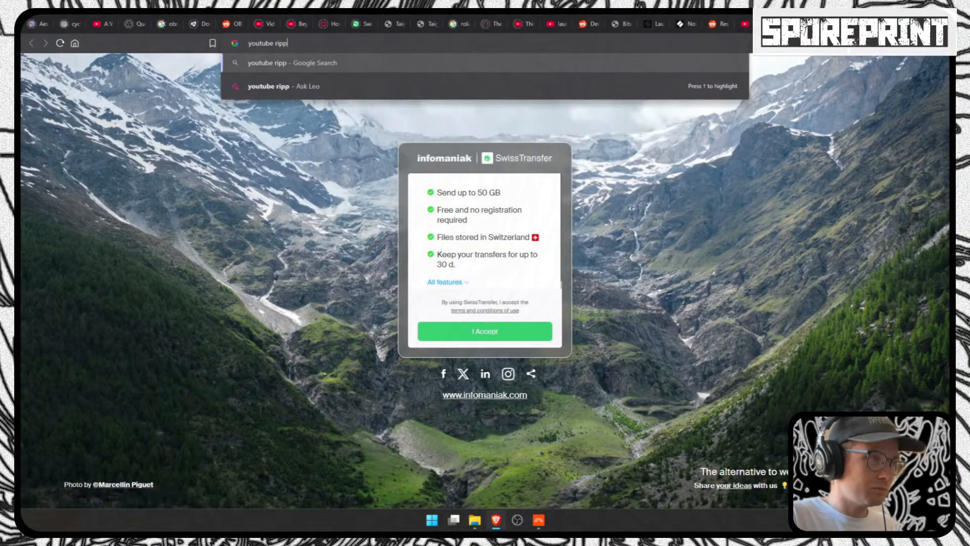
pyautogui.press('Return')
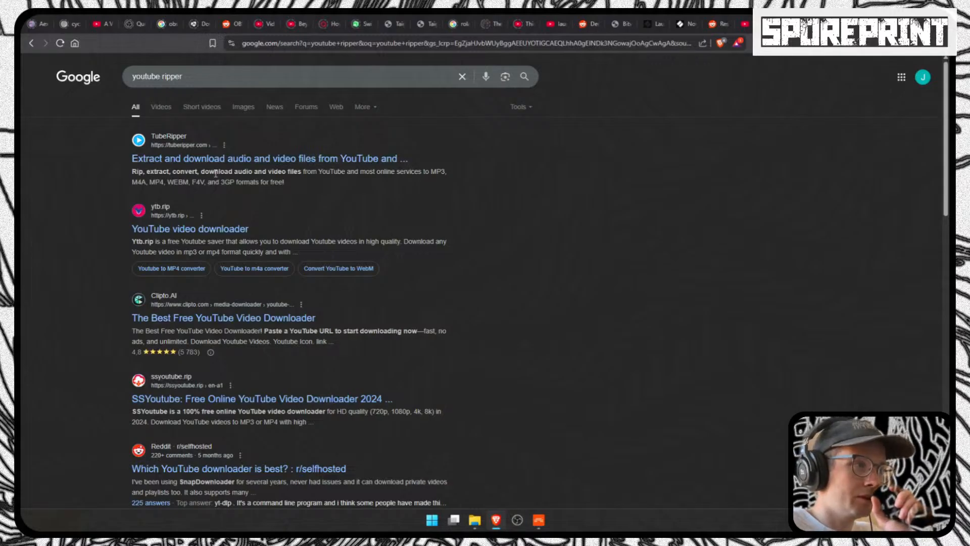
# Step: Look through the TubeRipper and ytb.rip downloader pages, returning to the search results after each one
pyautogui.click(220, 158)
pyautogui.scroll(-10, 449, 353)
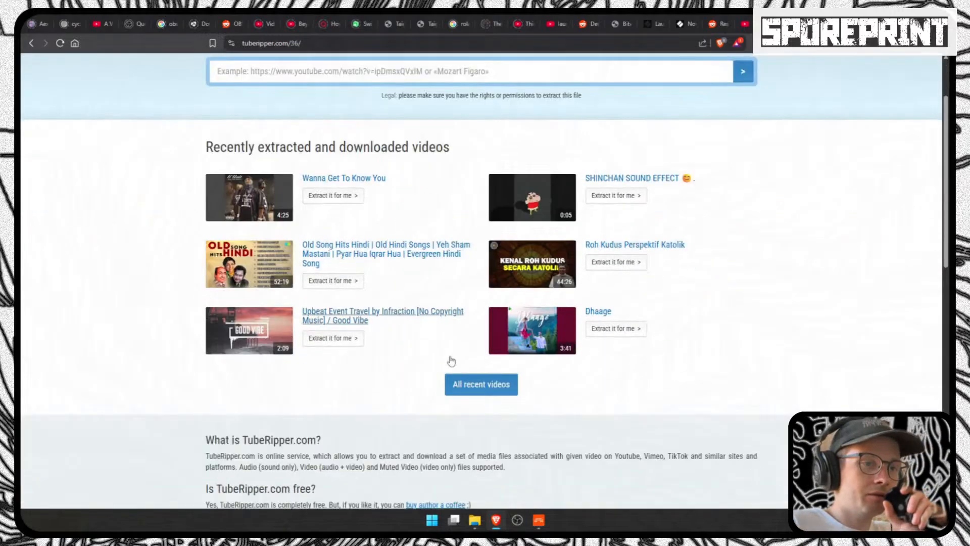
pyautogui.scroll(-5, 507, 334)
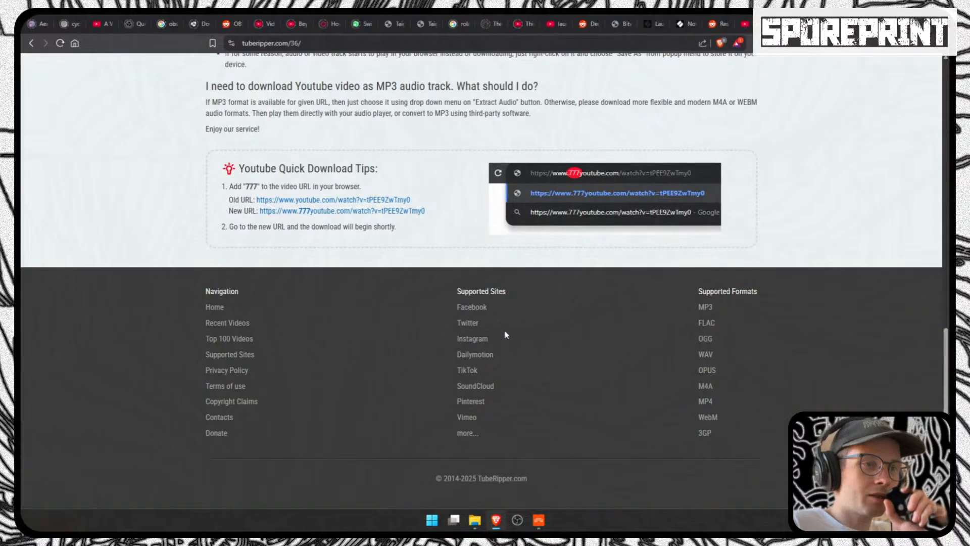
pyautogui.scroll(15, 505, 333)
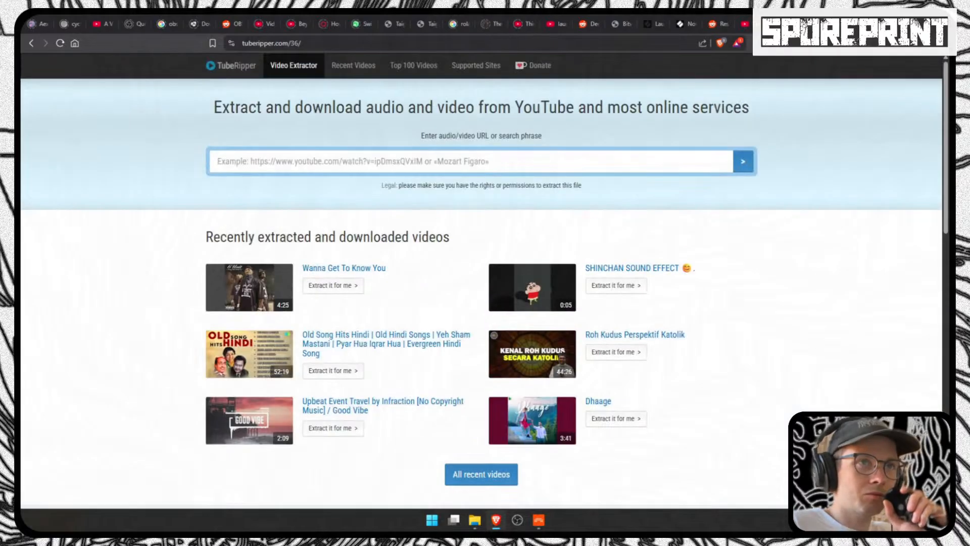
pyautogui.click(30, 45)
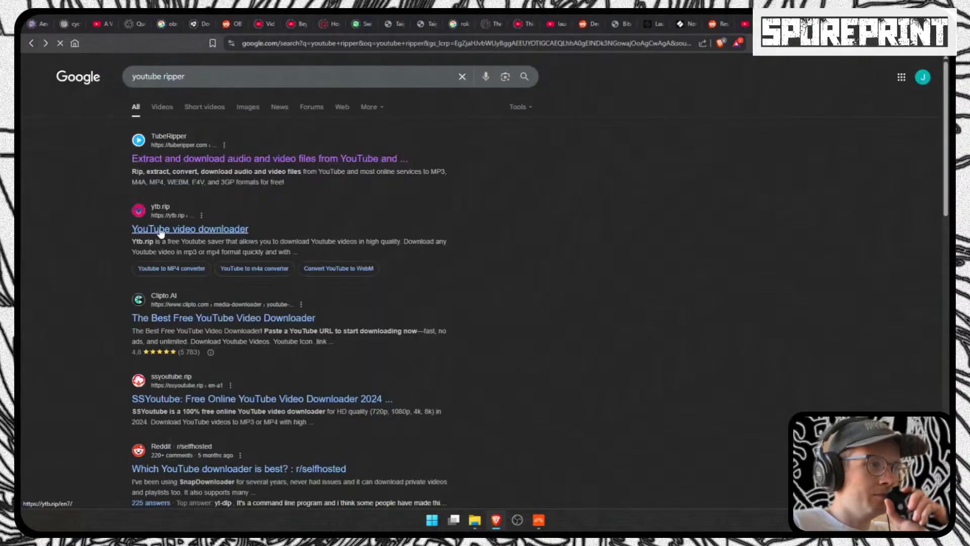
pyautogui.scroll(-6, 326, 294)
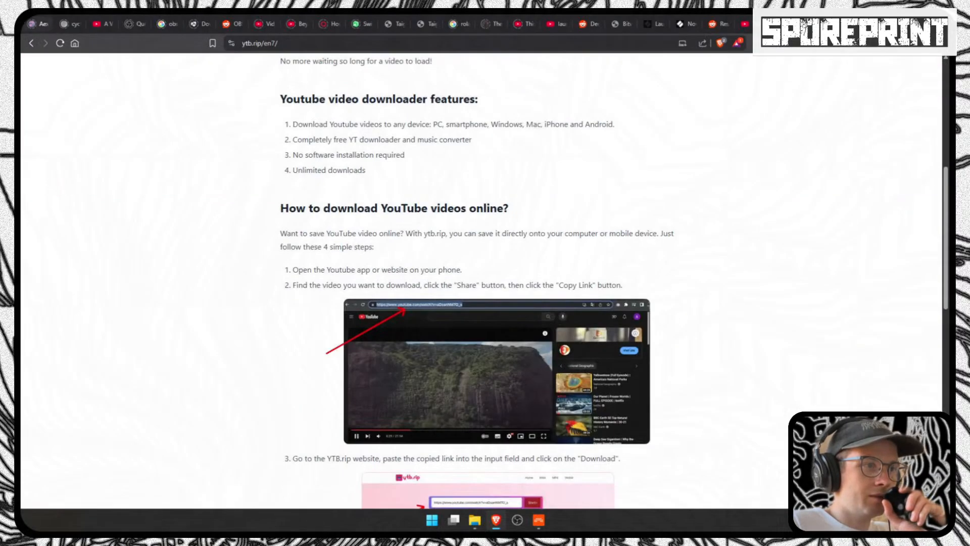
pyautogui.click(30, 44)
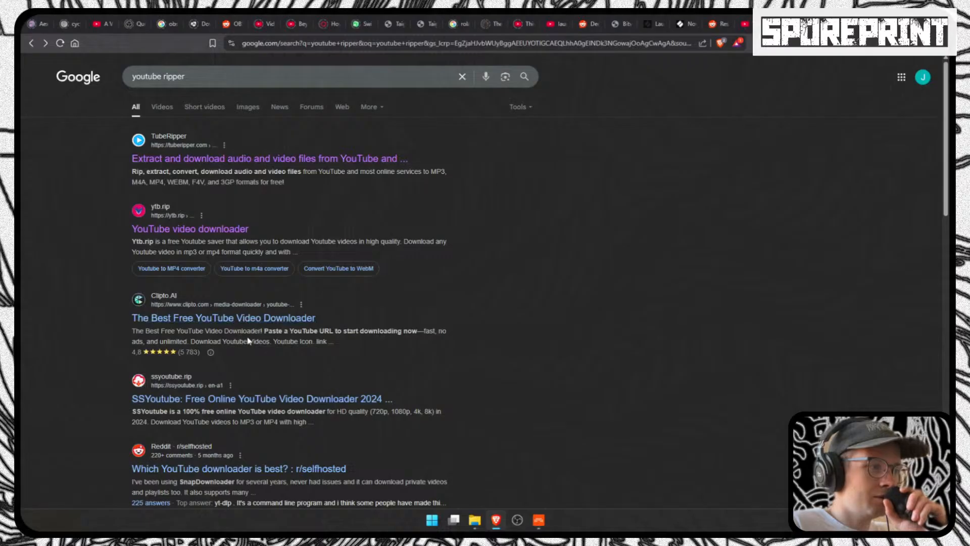
# Step: Open the SSYouTube.com result and look through its download instructions and FAQ
pyautogui.scroll(-3, 253, 331)
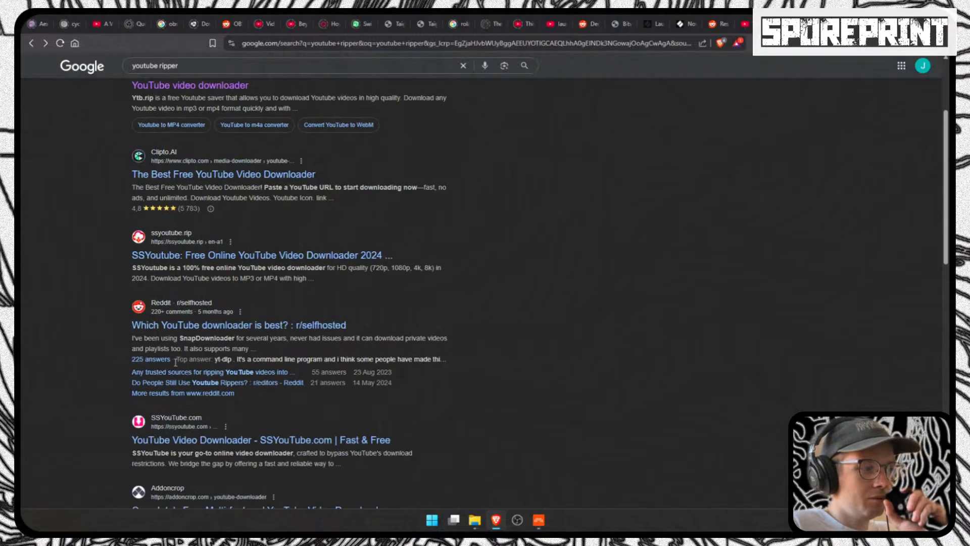
pyautogui.scroll(-2, 177, 361)
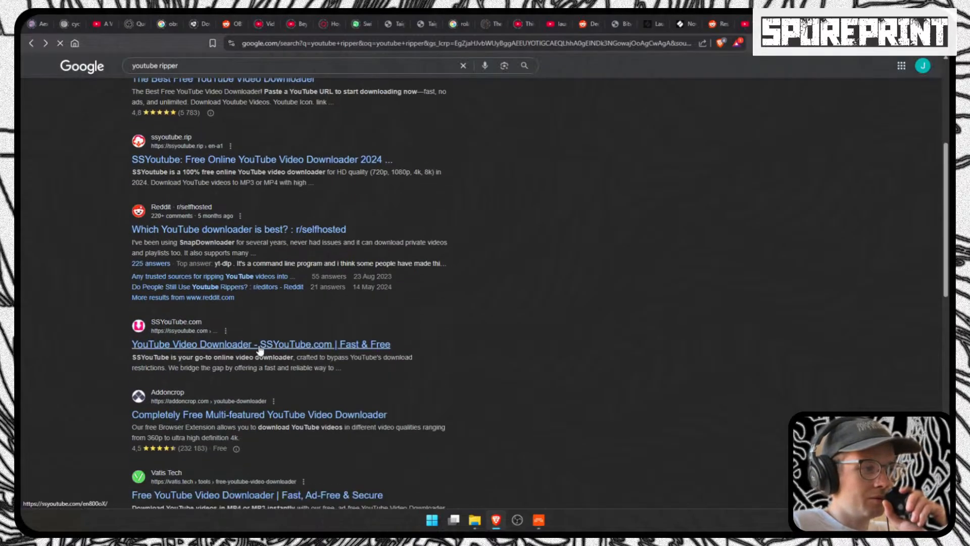
pyautogui.scroll(-12, 259, 350)
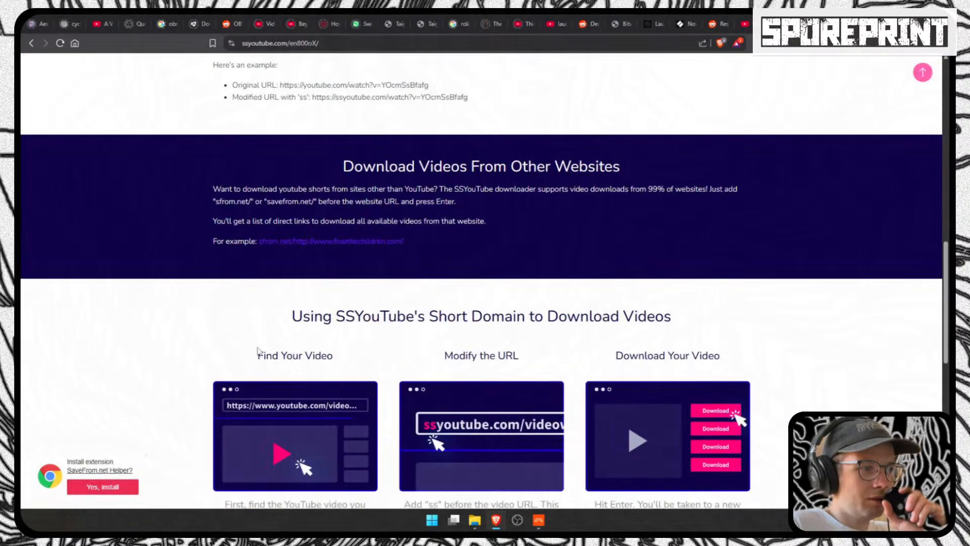
pyautogui.scroll(-6, 258, 350)
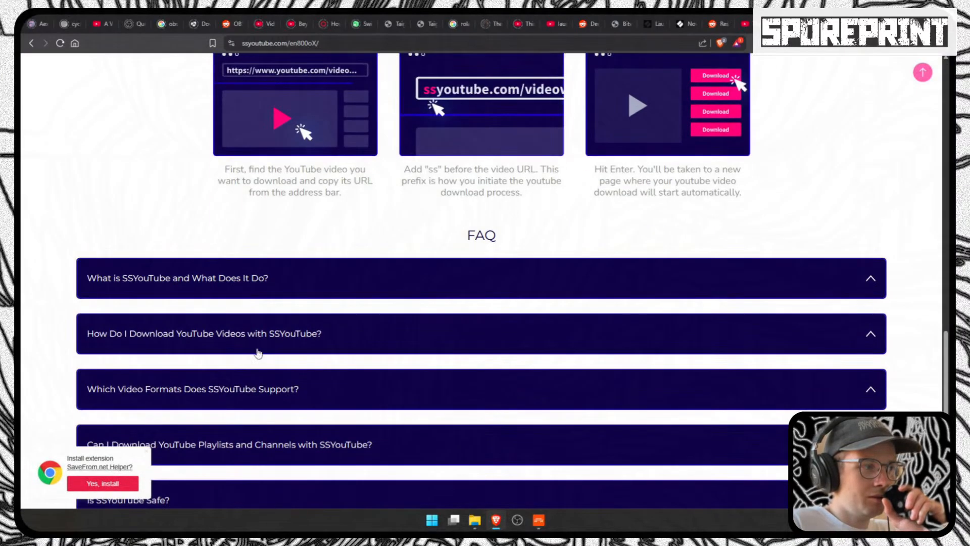
# Step: Return from the SSYouTube page to the "youtube ripper" results and look through the other listed downloaders
pyautogui.scroll(13, 258, 352)
pyautogui.click(31, 44)
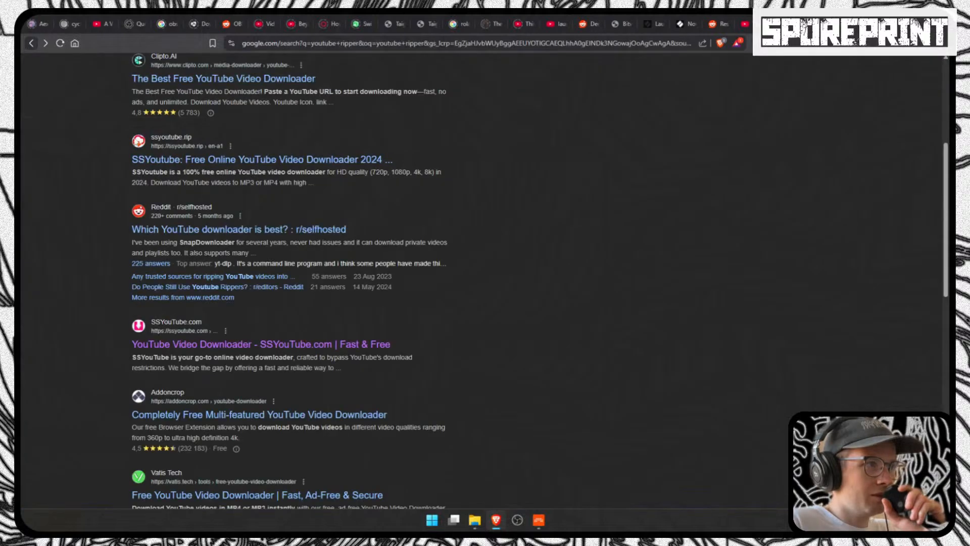
pyautogui.scroll(-5, 266, 224)
pyautogui.scroll(6, 266, 224)
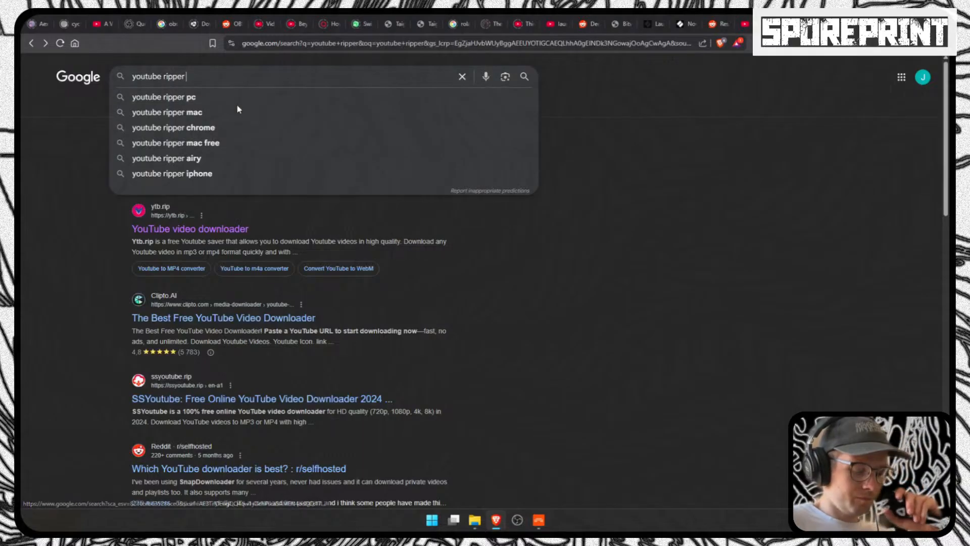
# Step: Refine the Google search to "youtube ripper audio time select"
pyautogui.write('aud')
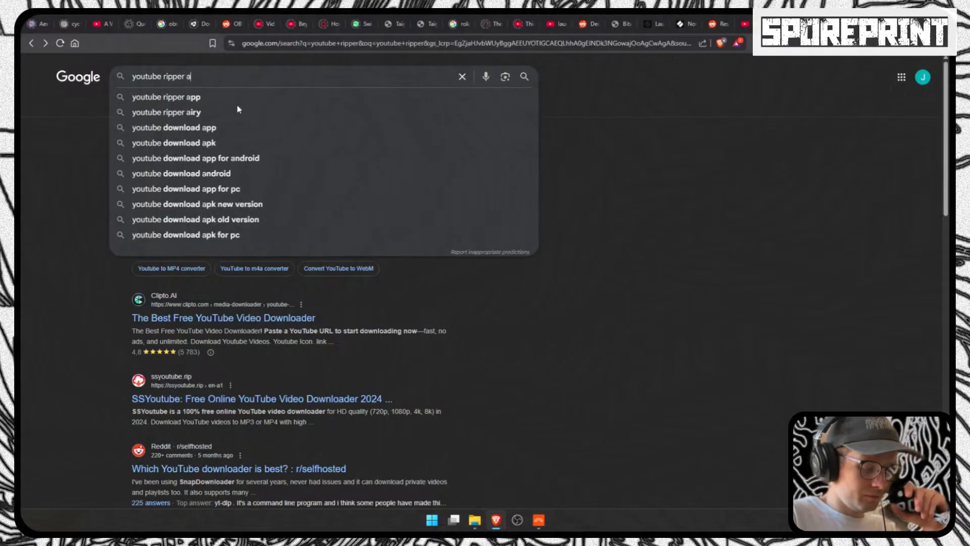
pyautogui.write('time')
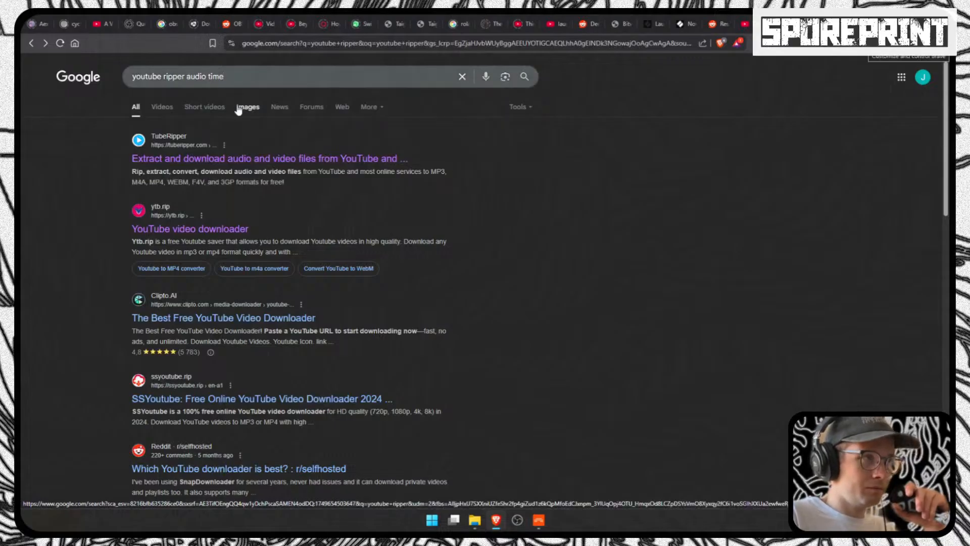
pyautogui.click(302, 80)
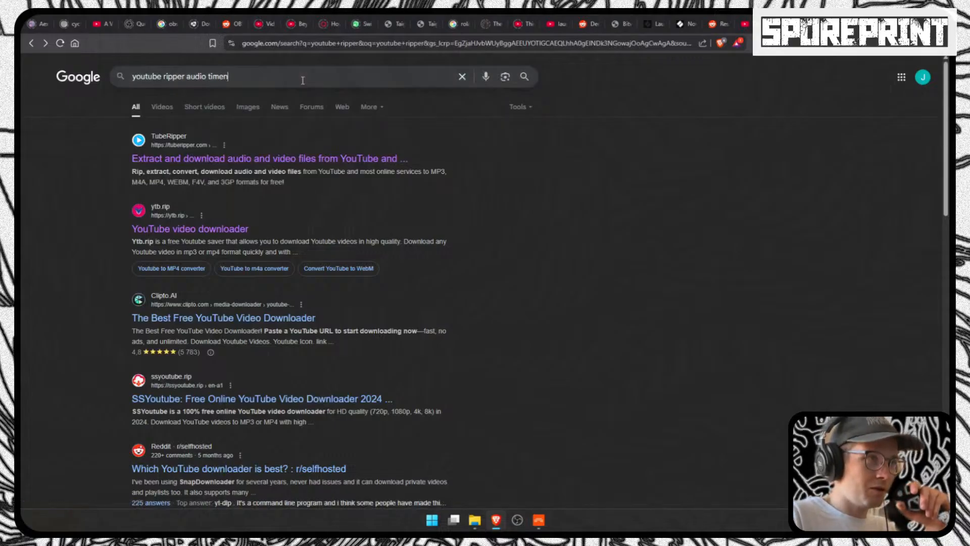
pyautogui.write('select')
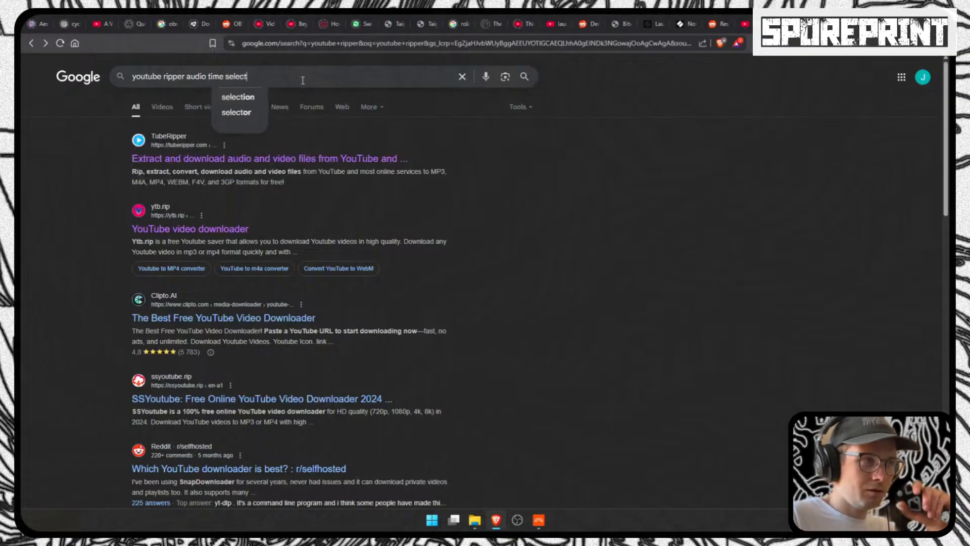
pyautogui.press('Return')
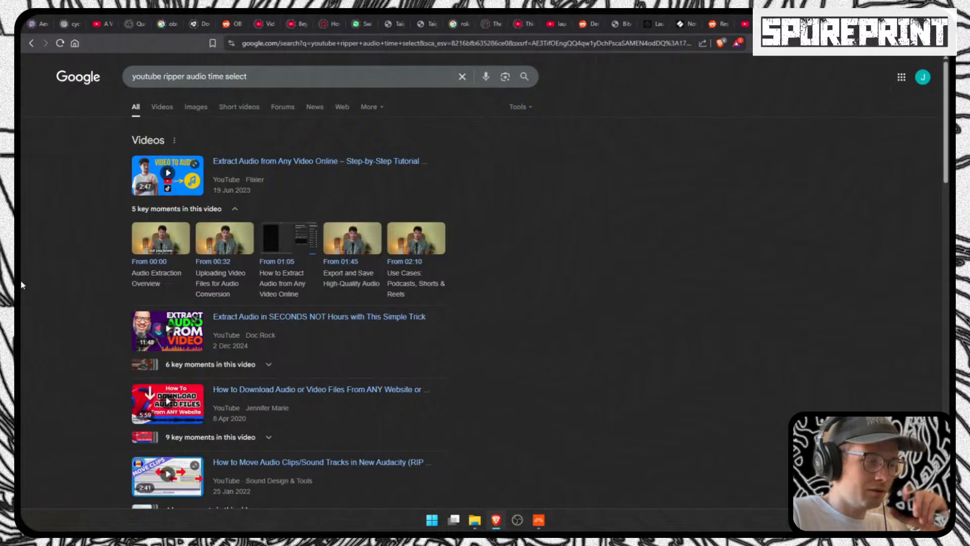
# Step: Open the Kapwing article on extracting audio from a YouTube video, skim its steps, and return to the results
pyautogui.scroll(-10, 249, 357)
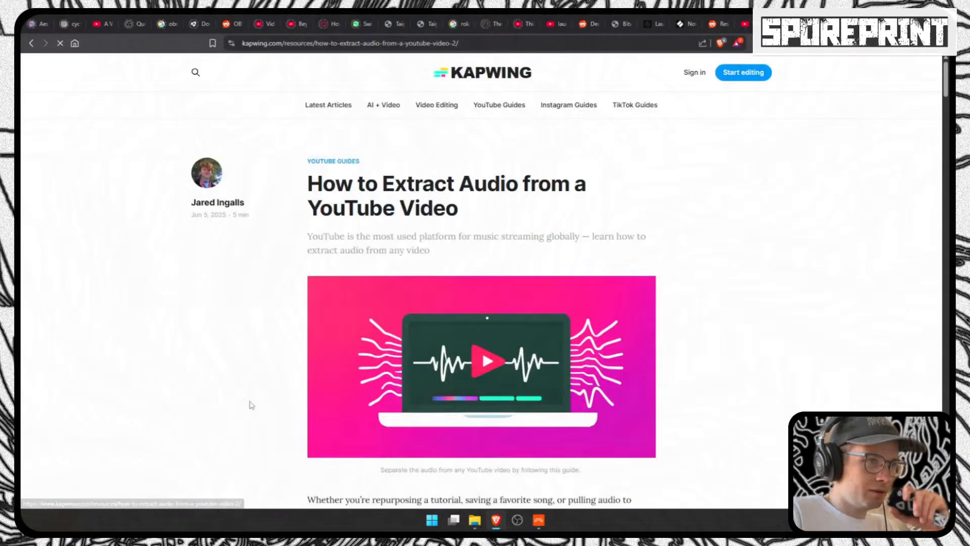
pyautogui.scroll(-10, 203, 340)
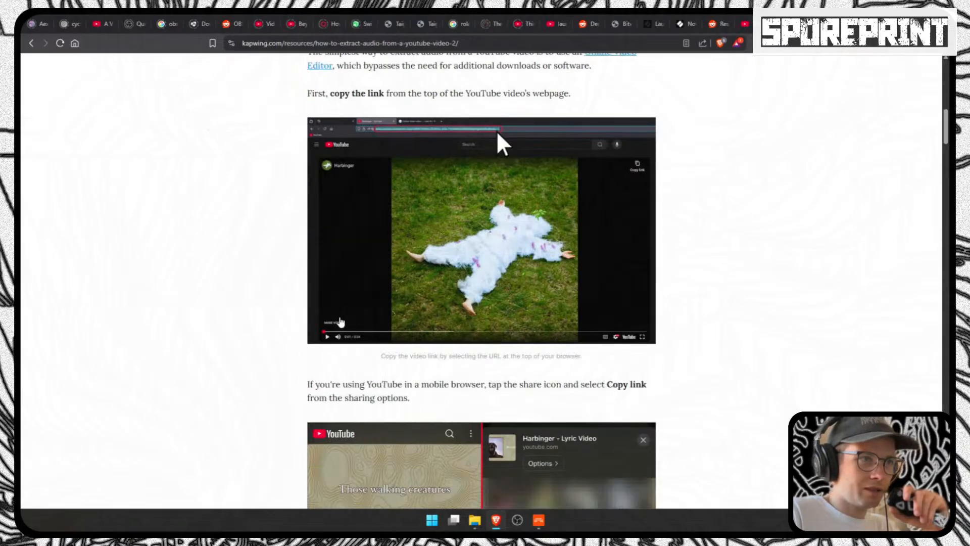
pyautogui.scroll(-15, 178, 305)
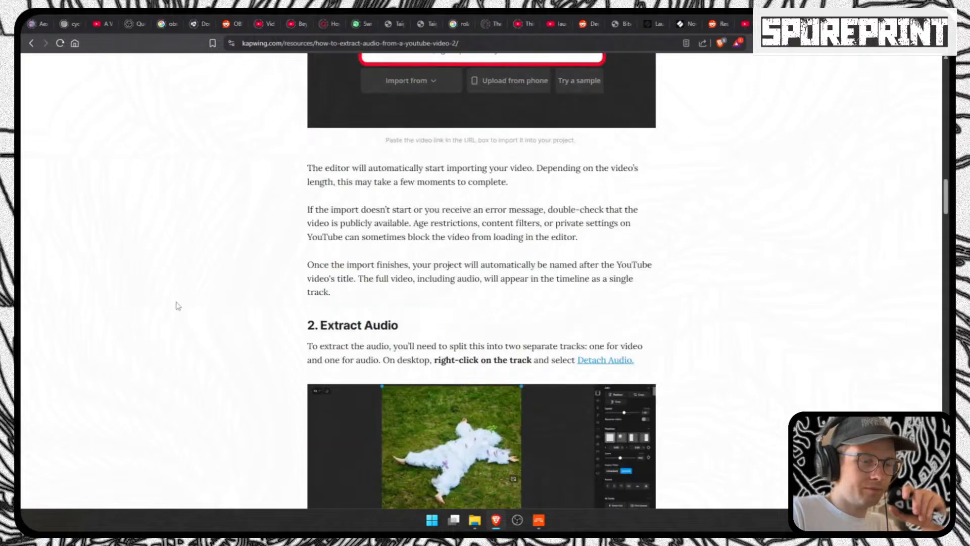
pyautogui.scroll(-6, 31, 258)
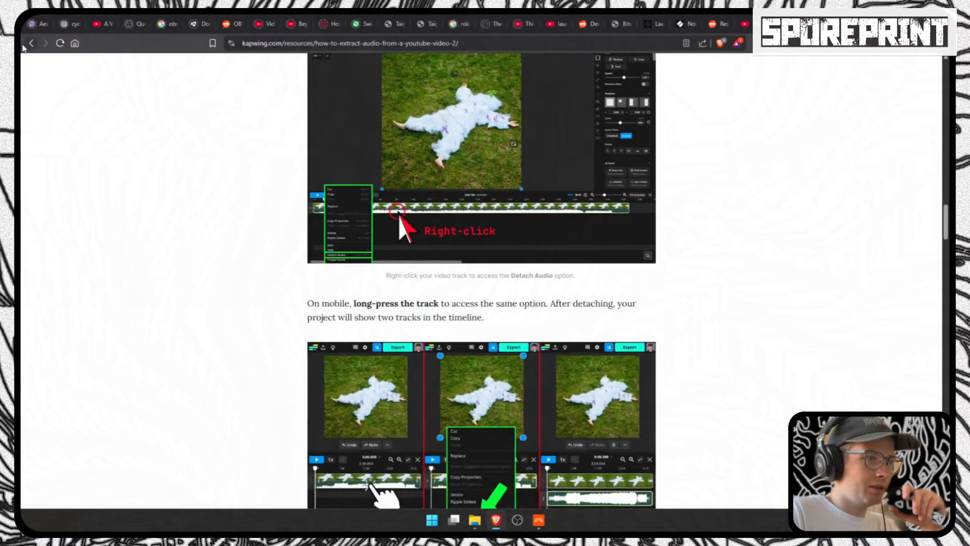
pyautogui.click(29, 44)
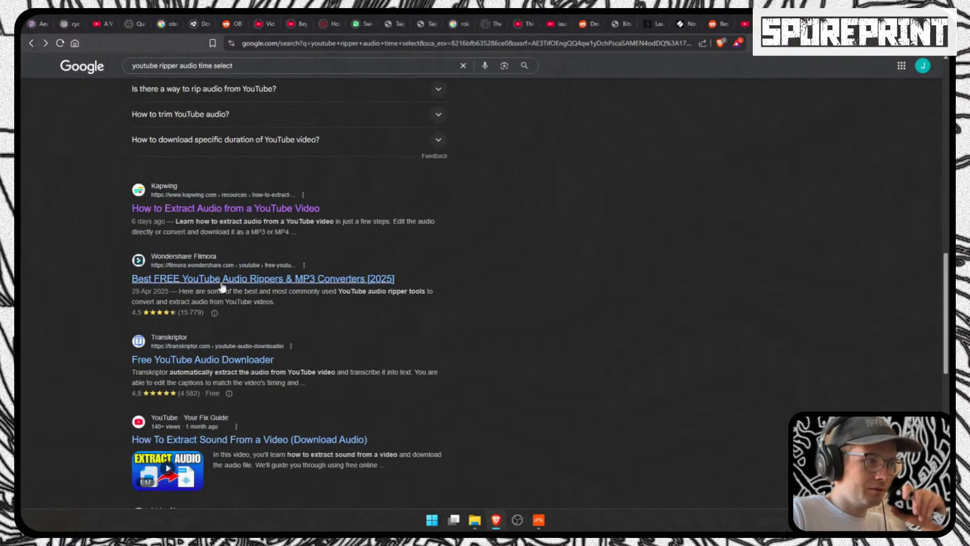
# Step: Look over the Wondershare Filmora article on free YouTube audio rippers and its embedded video, then go back to the results
pyautogui.click(222, 279)
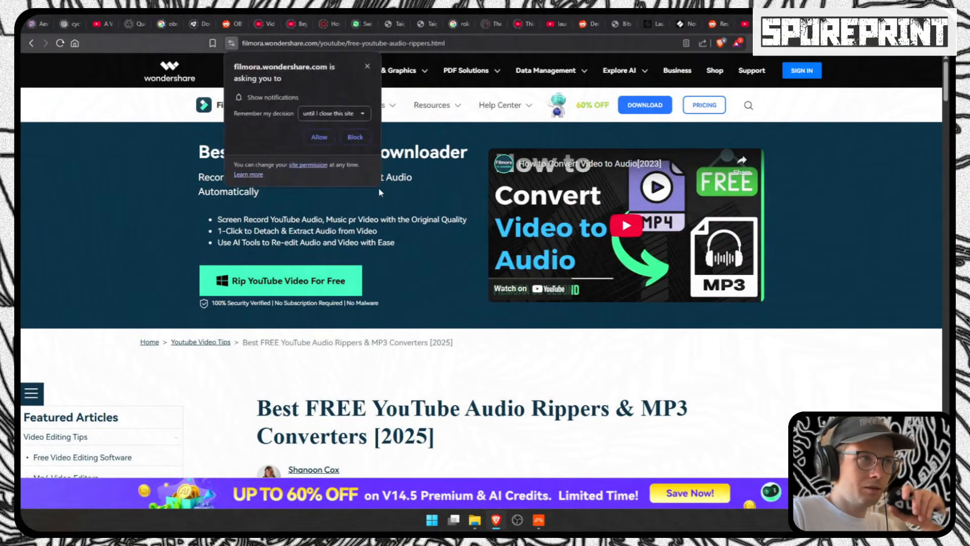
pyautogui.click(505, 268)
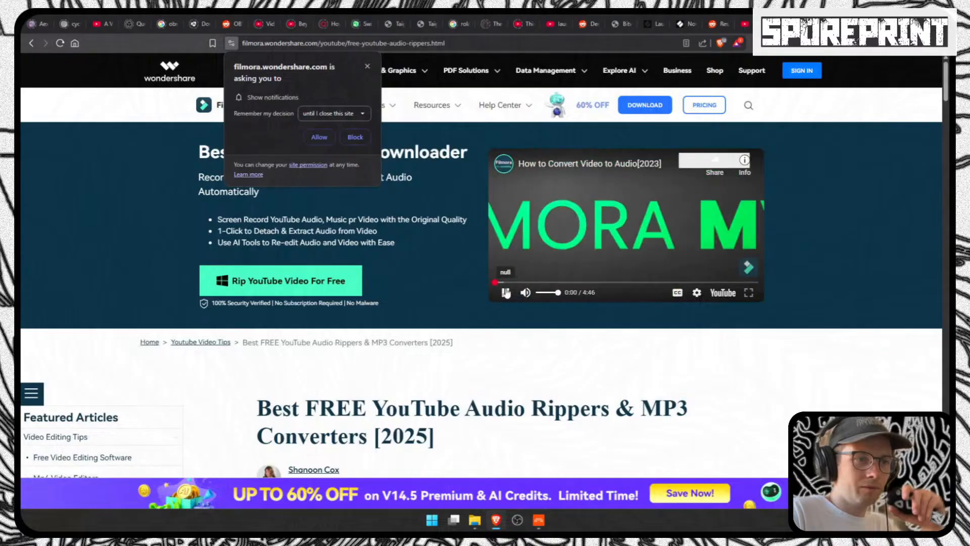
pyautogui.scroll(-5, 506, 293)
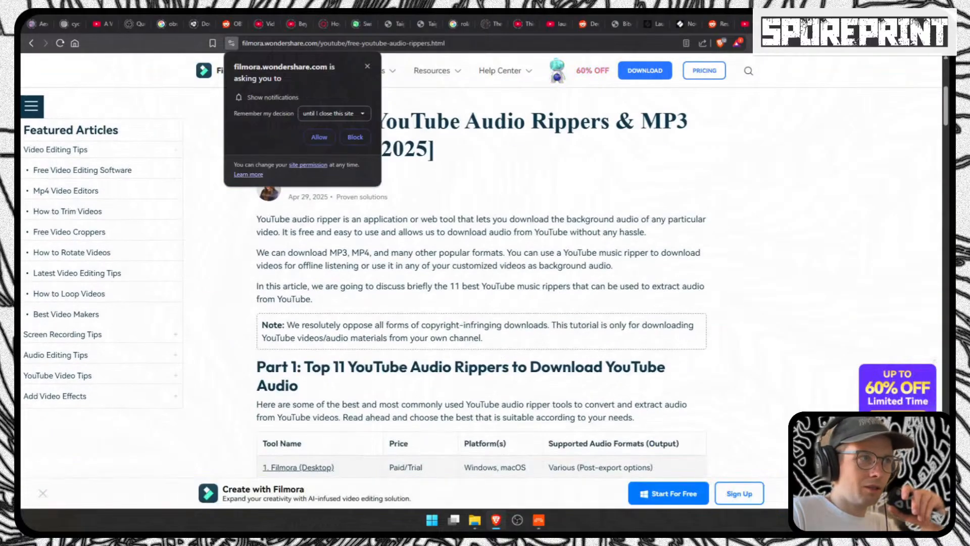
pyautogui.click(31, 44)
# Step: Check the tools offered on Transkriptor's YouTube Audio Downloader page and return to the search results
pyautogui.scroll(-3, 200, 265)
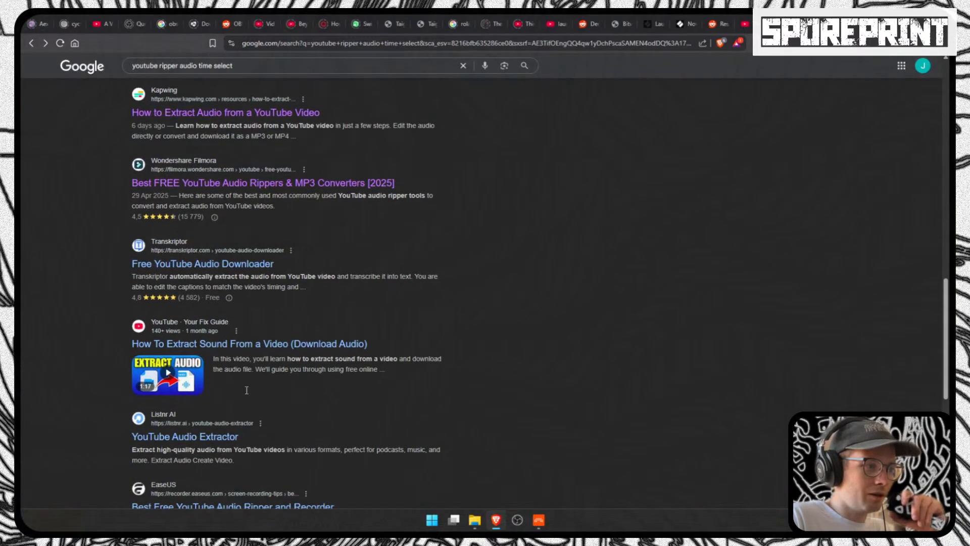
pyautogui.click(200, 264)
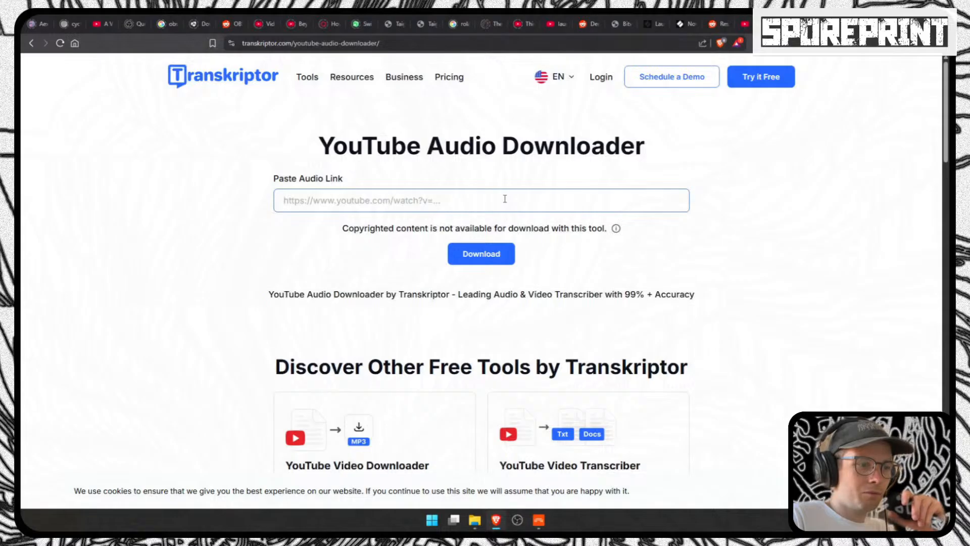
pyautogui.scroll(-6, 504, 199)
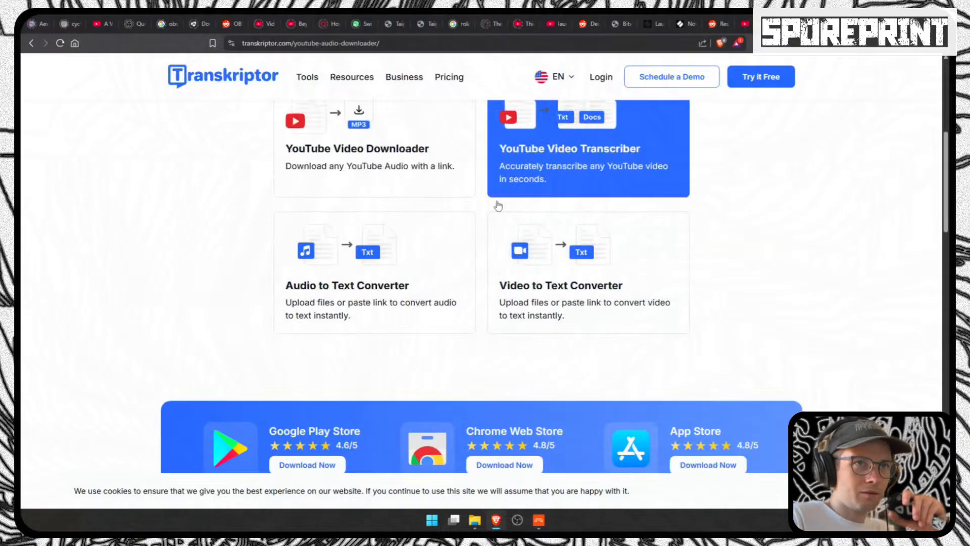
pyautogui.scroll(6, 497, 205)
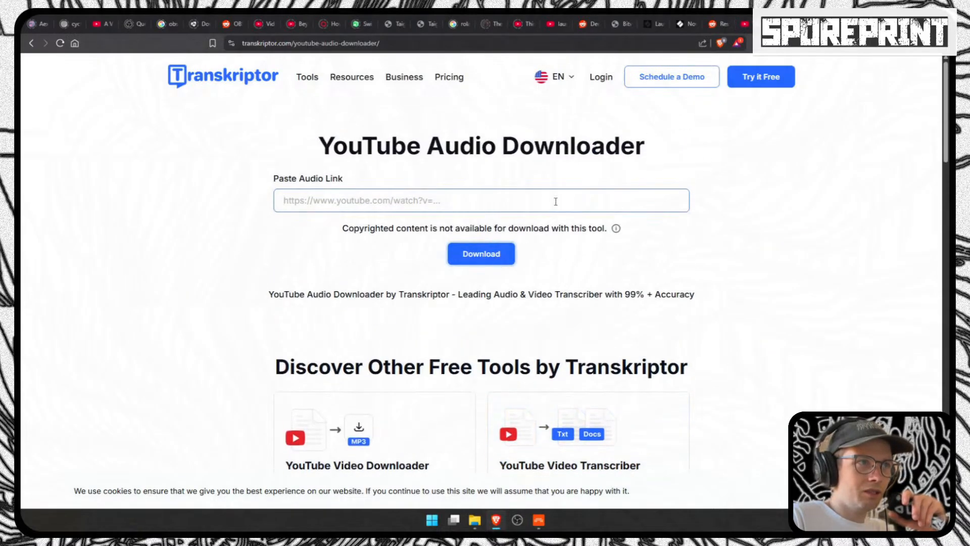
pyautogui.click(34, 46)
# Step: Find the r/youtubedl thread about downloading audio/video in specific time fragments and read its replies
pyautogui.scroll(-4, 127, 238)
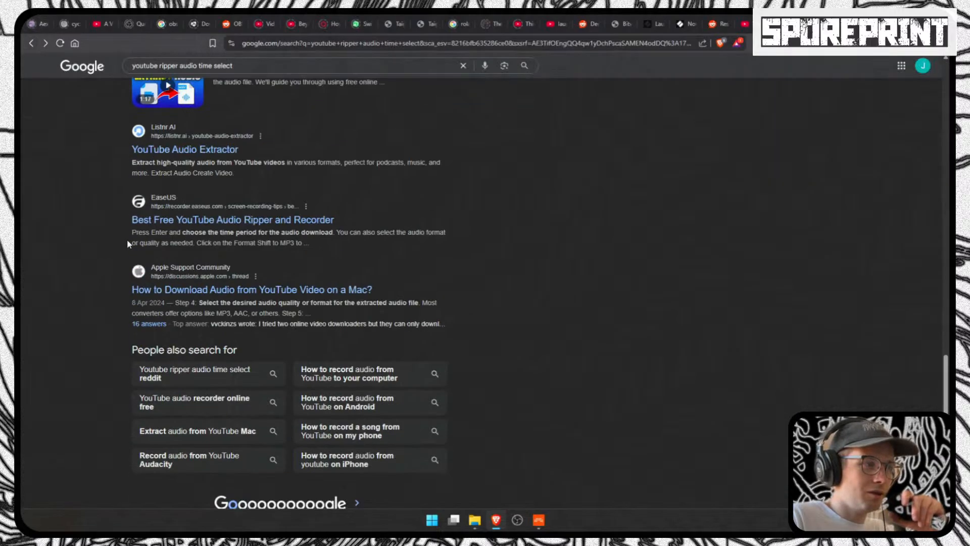
pyautogui.scroll(2, 220, 302)
pyautogui.scroll(1, 220, 302)
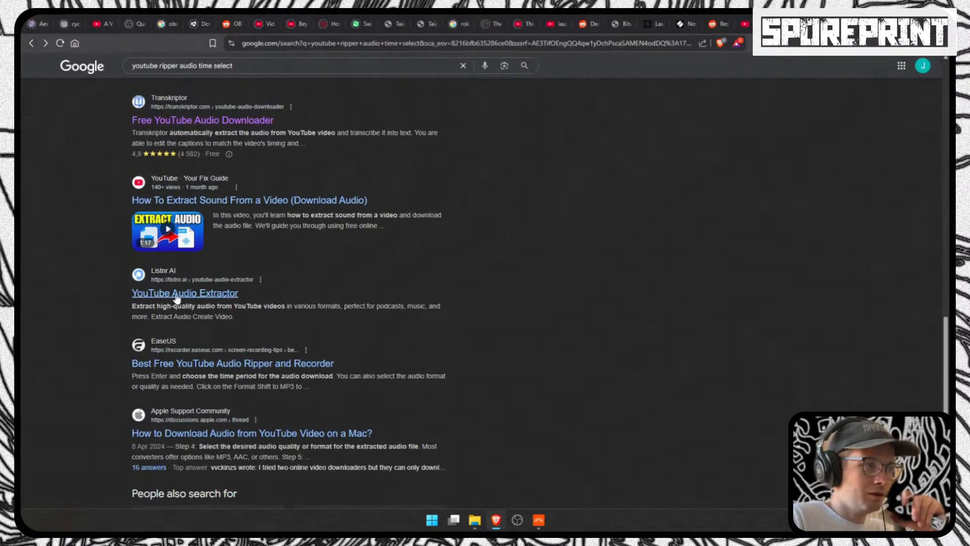
pyautogui.scroll(5, 176, 299)
pyautogui.scroll(5, 176, 301)
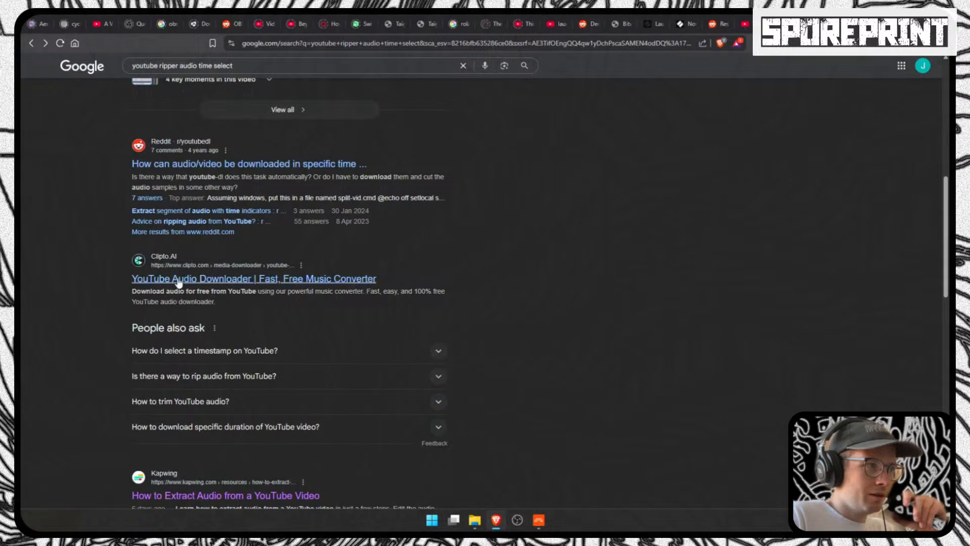
pyautogui.scroll(2, 239, 249)
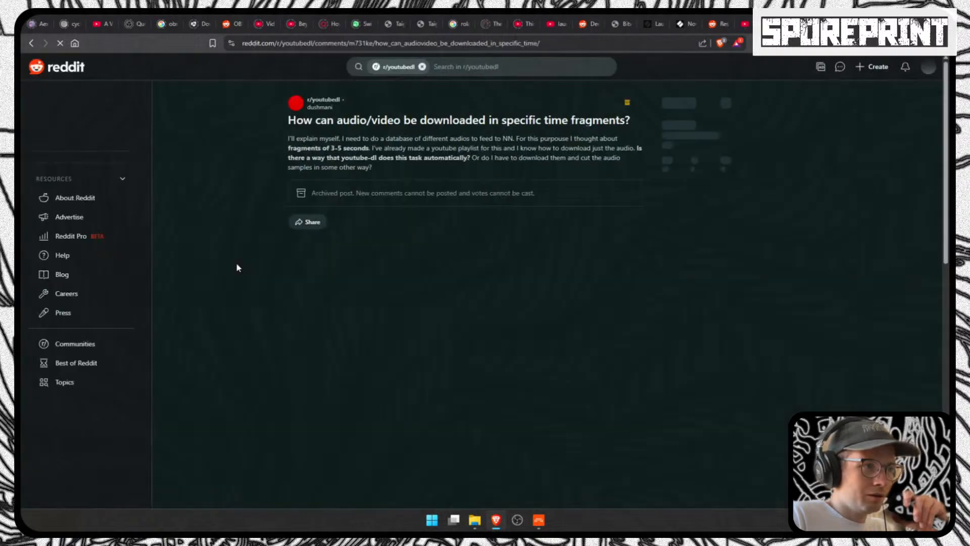
pyautogui.scroll(-4, 329, 235)
pyautogui.scroll(-3, 329, 235)
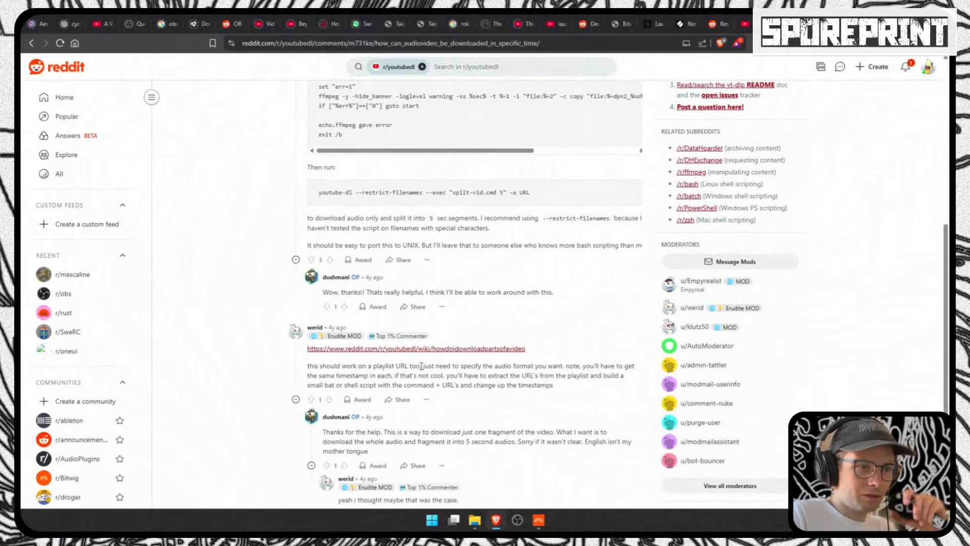
pyautogui.scroll(-3, 421, 365)
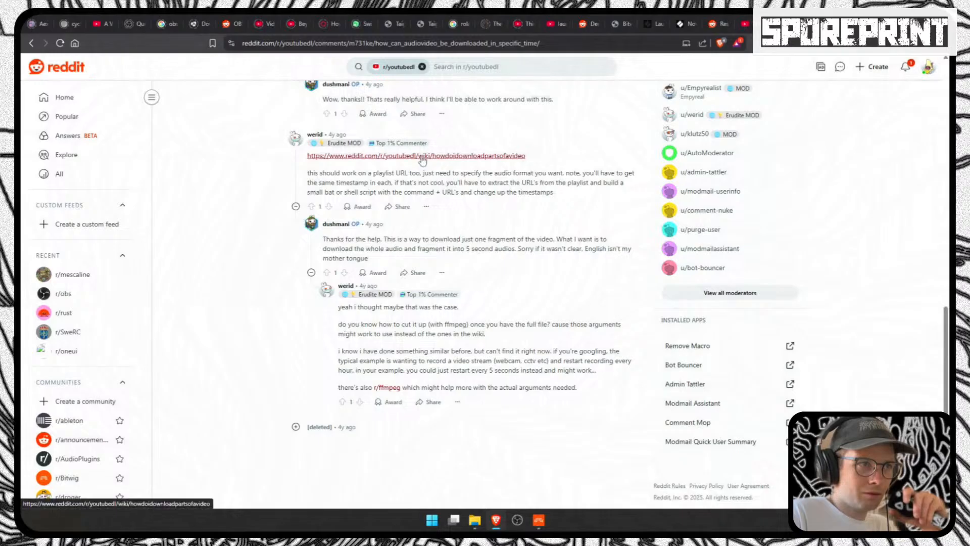
# Step: Open the thread's linked wiki on downloading parts of a video, check the GUIYoutube-dl and yt-dlg repositories, and read the trimming instructions
pyautogui.click(420, 156)
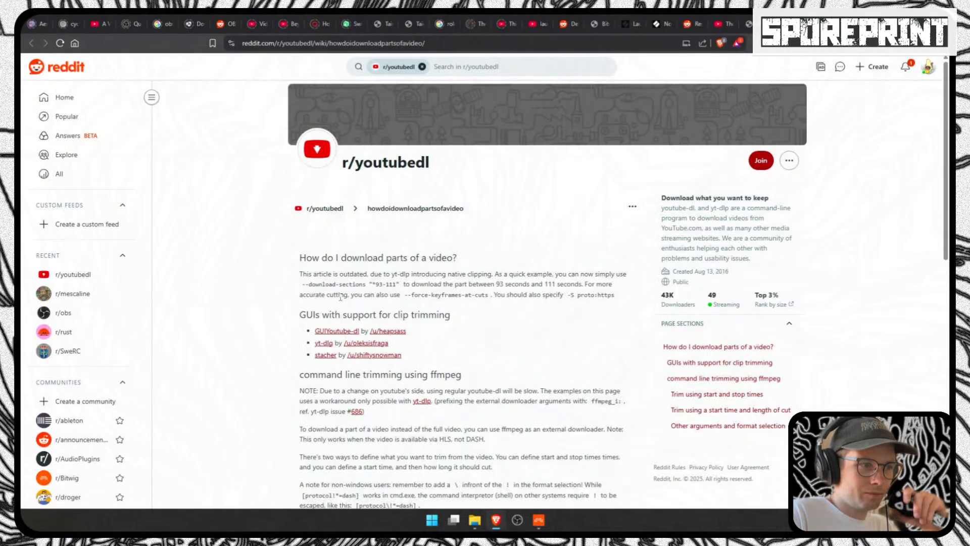
pyautogui.scroll(-1, 341, 308)
pyautogui.click(343, 283)
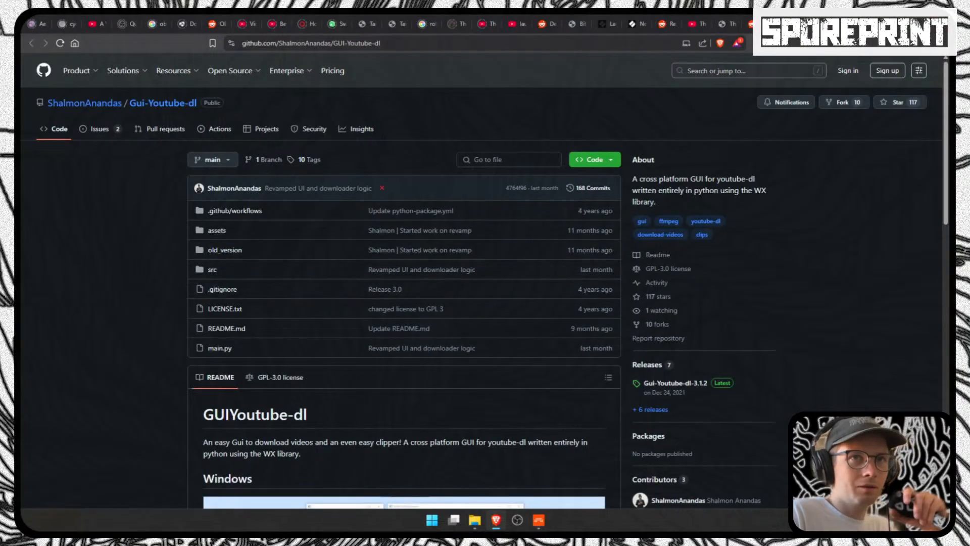
pyautogui.hotkey('alt', 'Left')
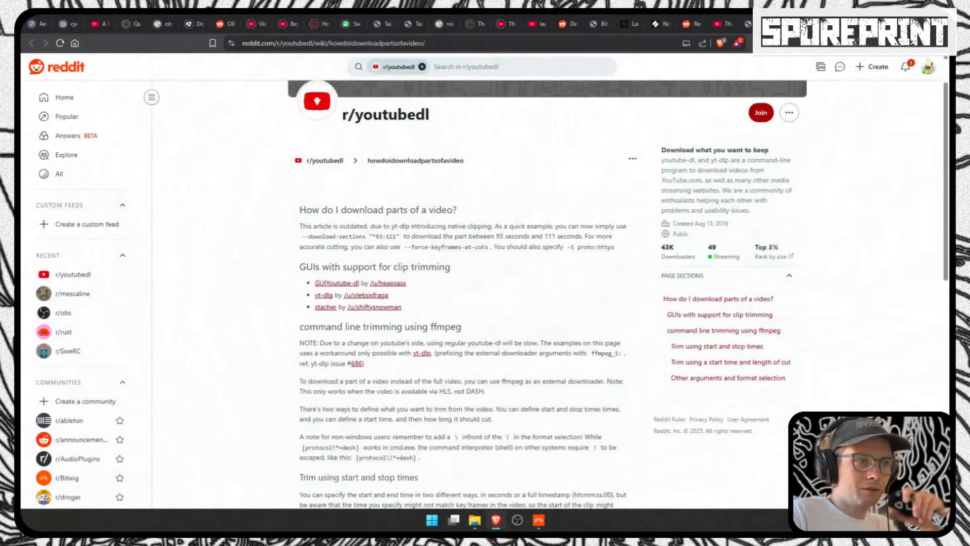
pyautogui.click(324, 295)
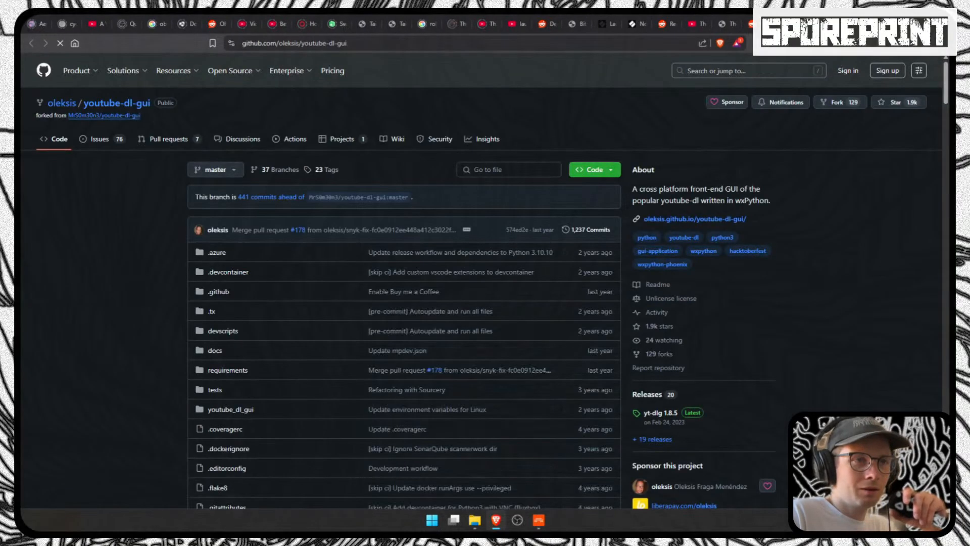
pyautogui.hotkey('alt', 'Left')
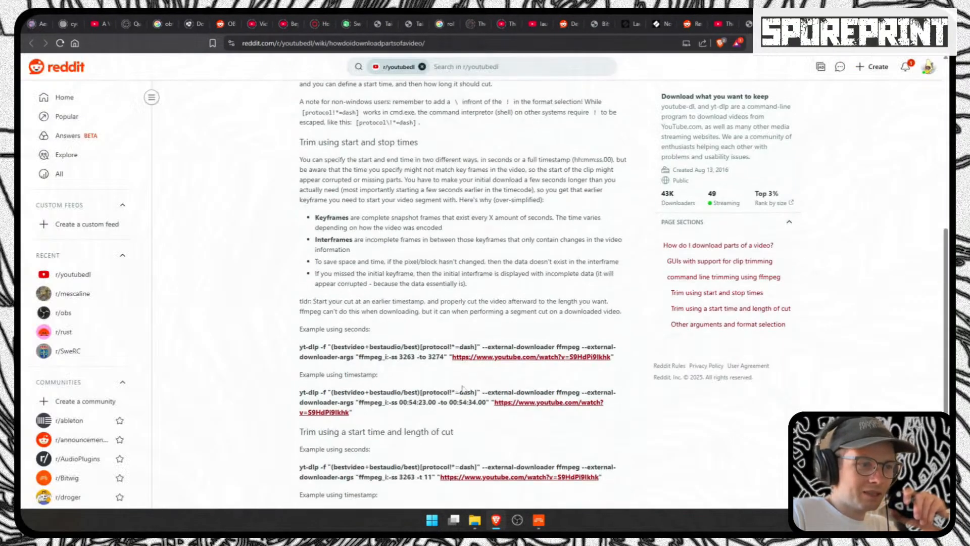
pyautogui.scroll(-3, 380, 404)
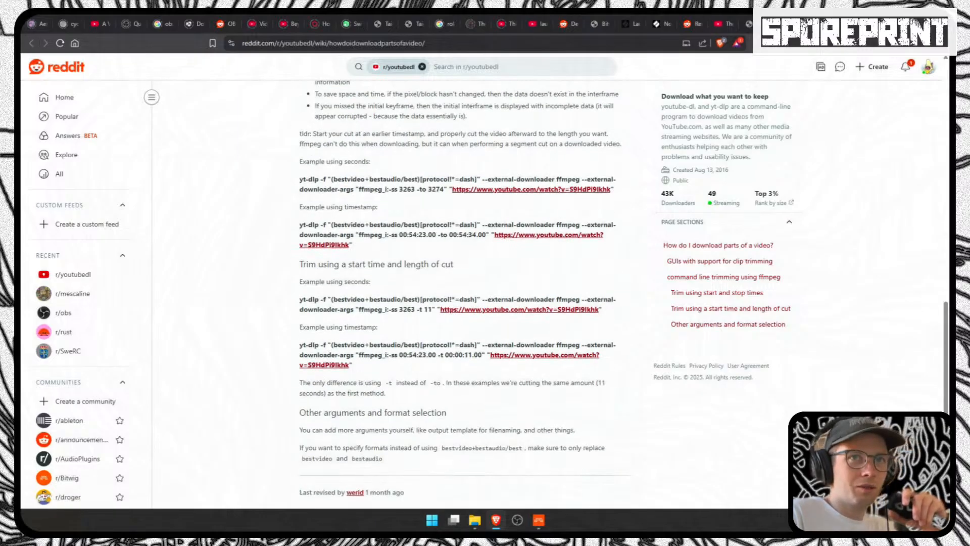
# Step: Leave the Reddit pages for the "youtube ripper audio time select" results and look through them again
pyautogui.click(32, 44)
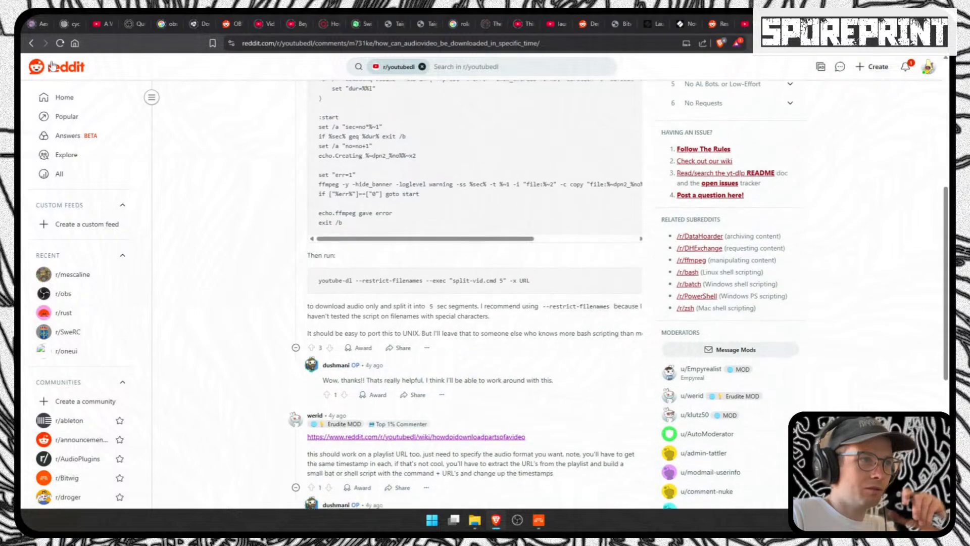
pyautogui.click(33, 45)
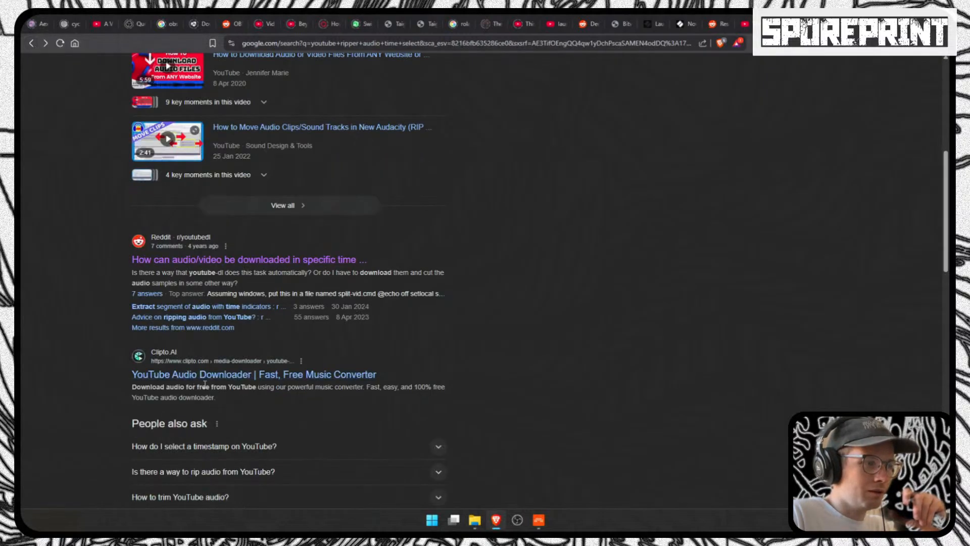
pyautogui.scroll(-4, 205, 385)
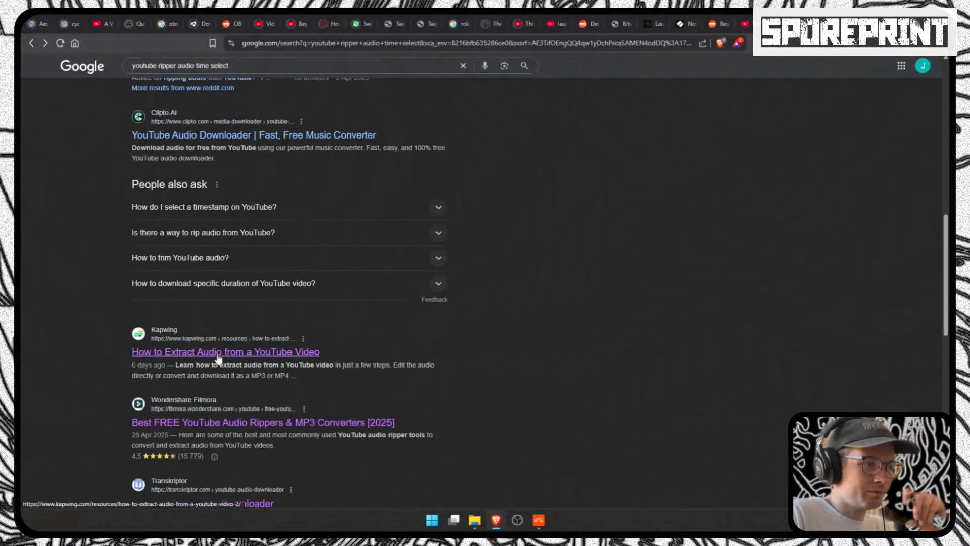
pyautogui.scroll(10, 218, 357)
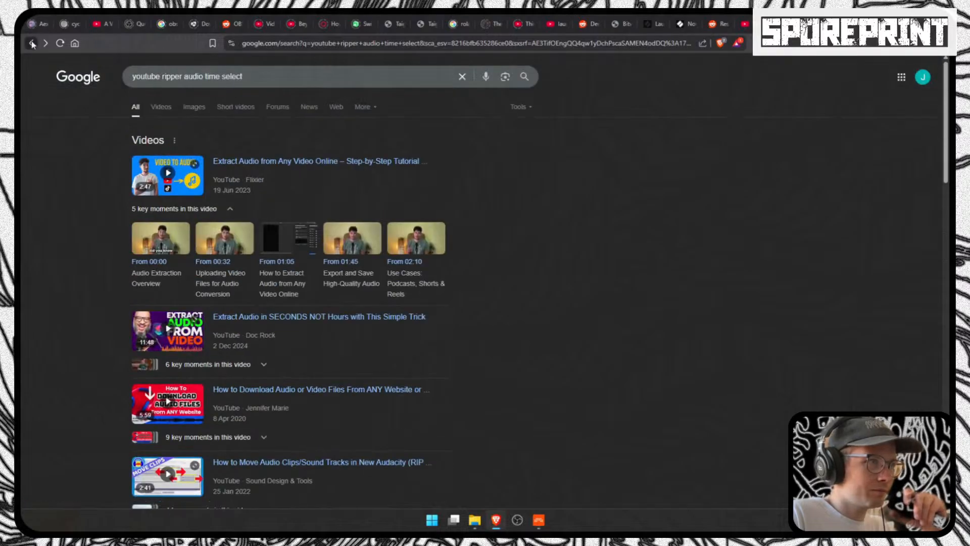
# Step: Search Google for "youtube ripper time select" and open the YouTubeTrimmer.com result
pyautogui.click(33, 44)
pyautogui.click(254, 81)
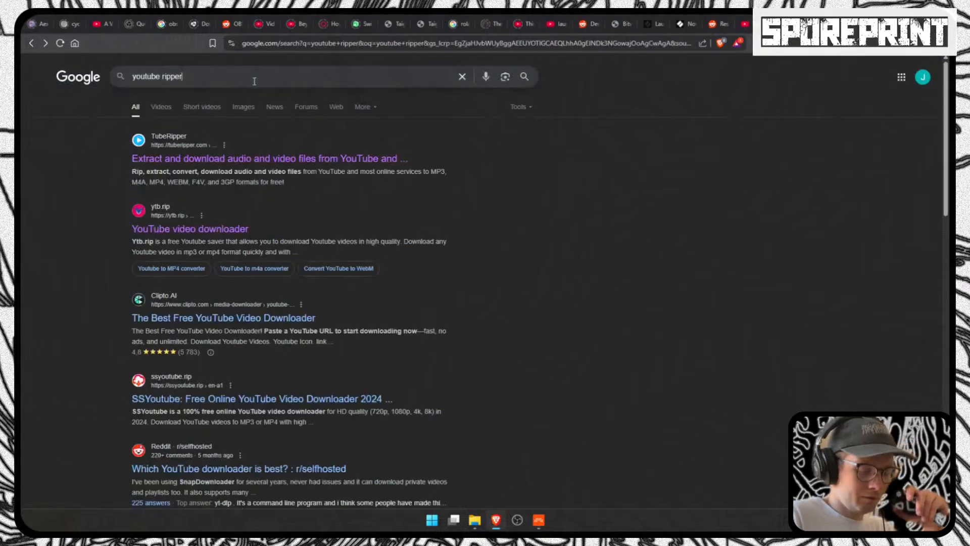
pyautogui.write('time se')
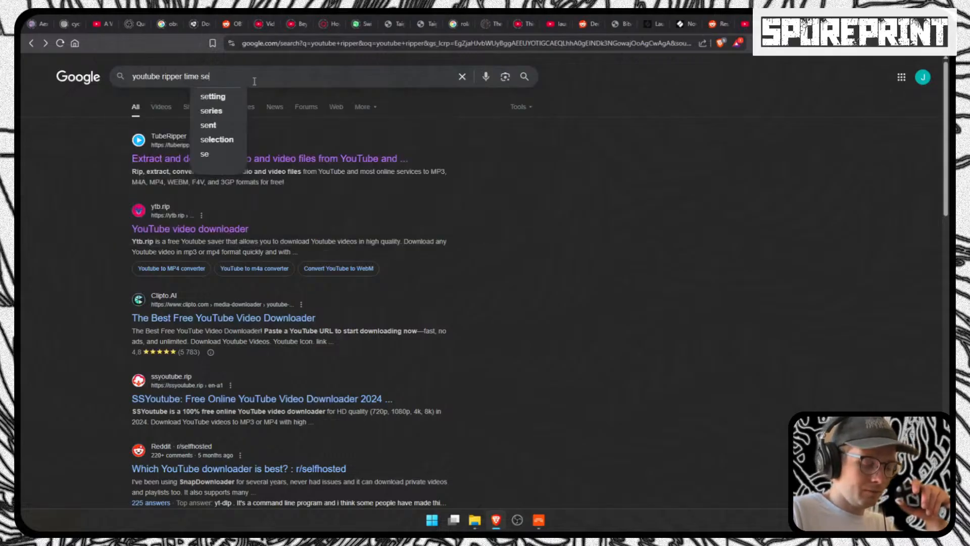
pyautogui.write('lect')
pyautogui.press('Return')
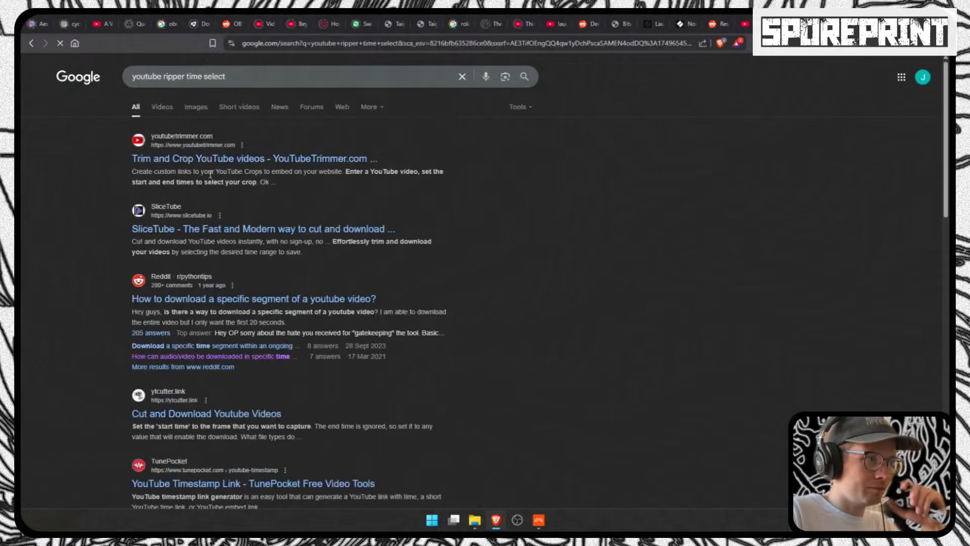
pyautogui.click(240, 160)
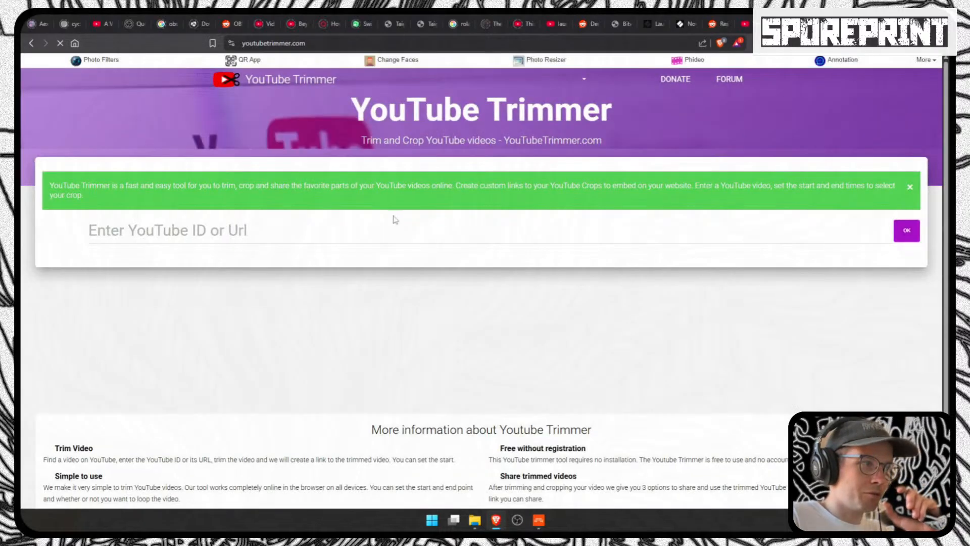
# Step: Copy the link of the soft-spoken British man space facts video from YouTube and load it into YouTube Trimmer
pyautogui.click(99, 22)
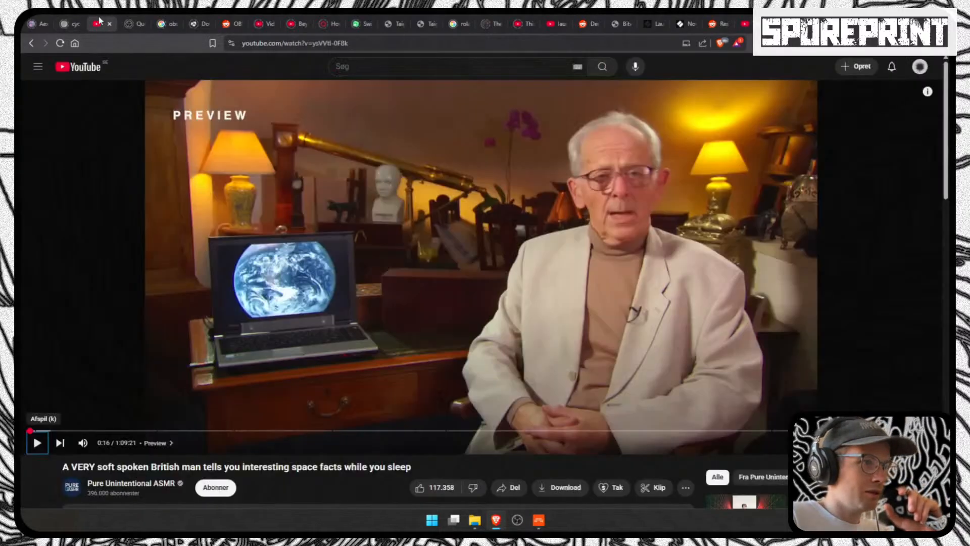
pyautogui.click(304, 45)
pyautogui.rightClick(302, 43)
pyautogui.press('Escape')
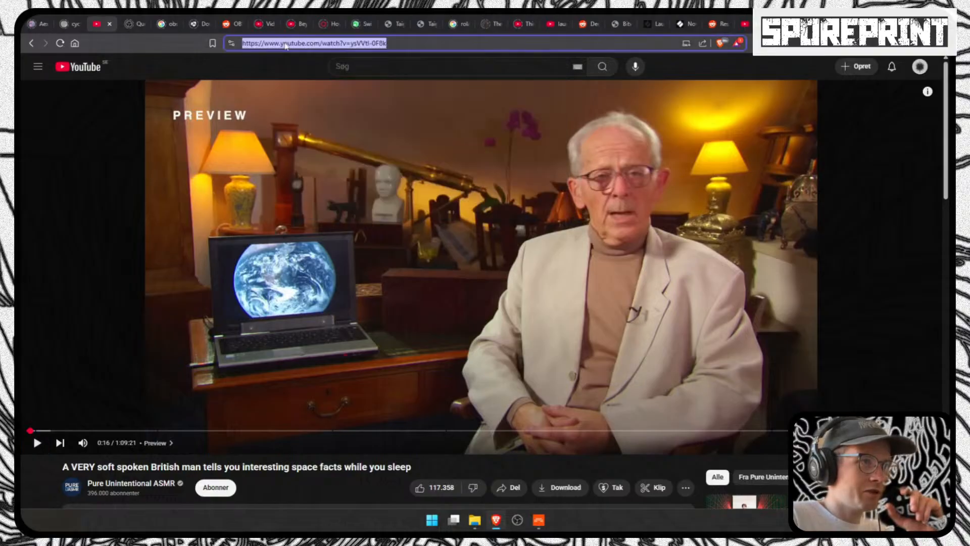
pyautogui.rightClick(286, 46)
pyautogui.click(321, 112)
pyautogui.hotkey('ctrl', 'Tab')
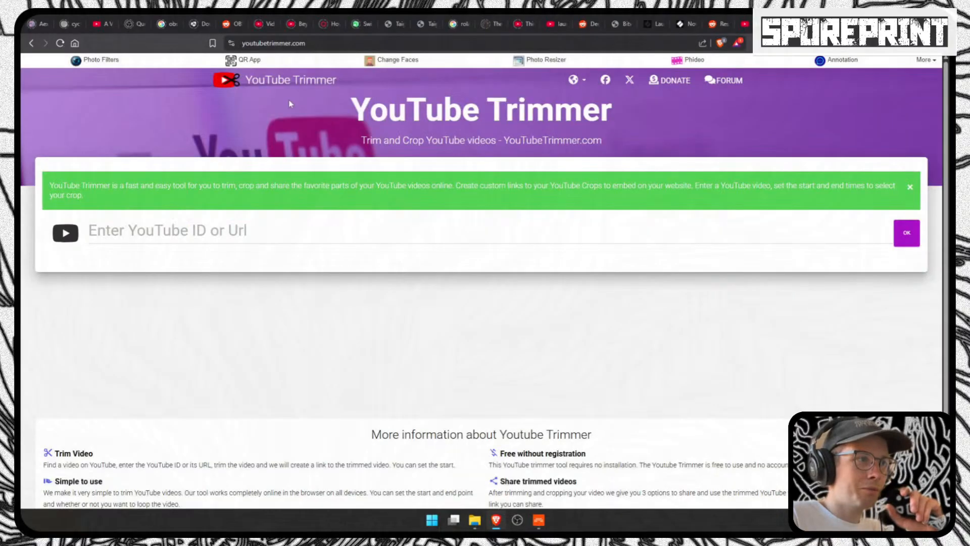
pyautogui.rightClick(124, 231)
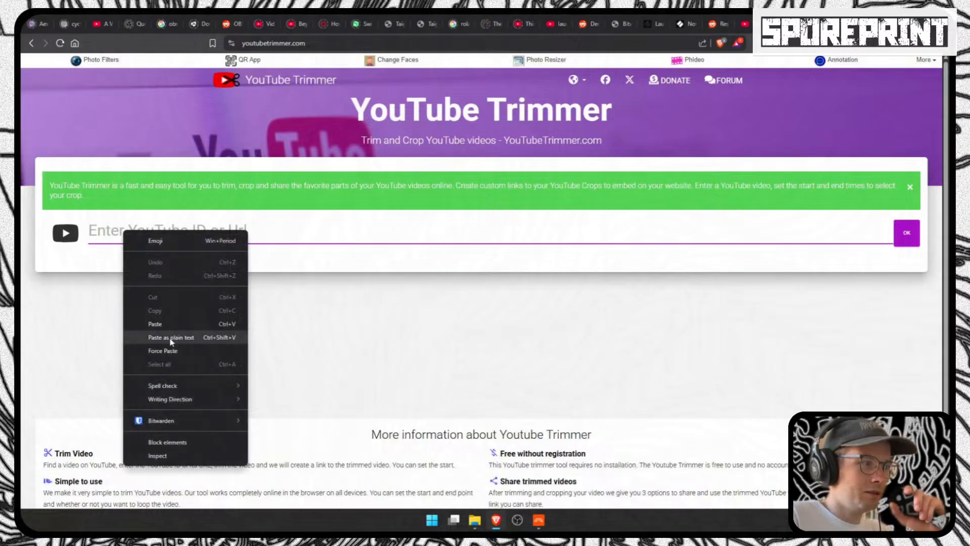
pyautogui.click(162, 323)
pyautogui.click(907, 233)
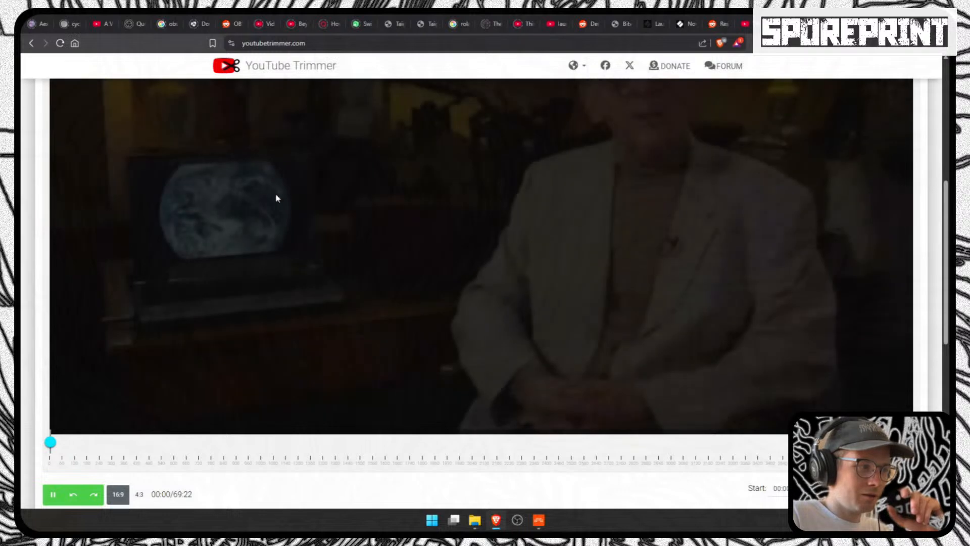
# Step: Pause the preview and shorten the selected range so that it ends at about 01:22
pyautogui.click(316, 196)
pyautogui.scroll(-3, 146, 415)
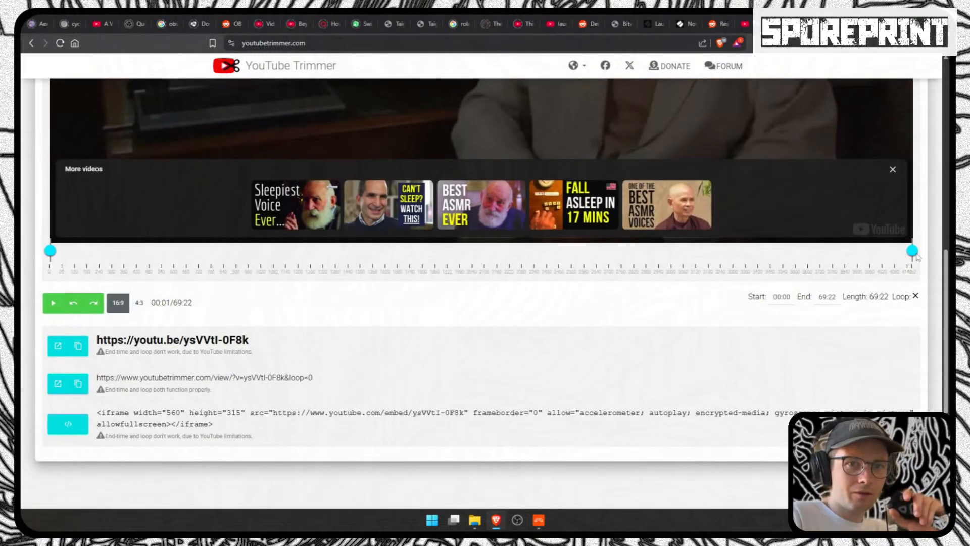
pyautogui.moveTo(912, 251); pyautogui.dragTo(67, 273)
pyautogui.scroll(-5, 75, 367)
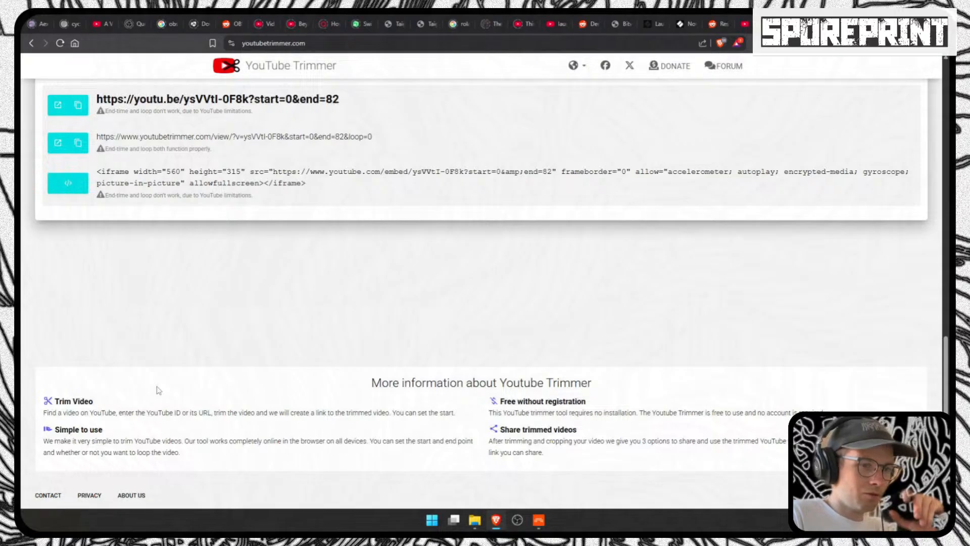
# Step: Look through the trimmer's output options, open the youtubetrimmer.com view link for the clip, and return to the trimmer page
pyautogui.scroll(6, 158, 389)
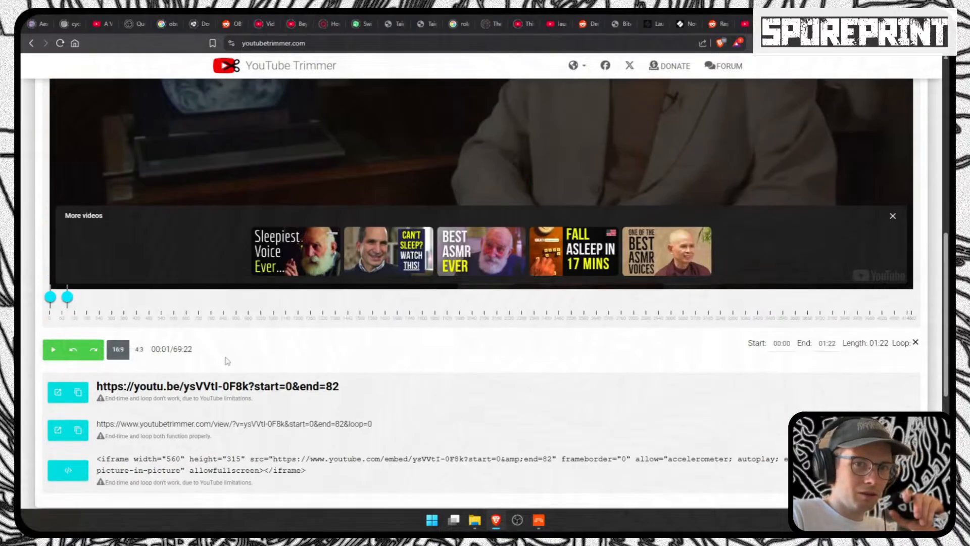
pyautogui.scroll(3, 136, 353)
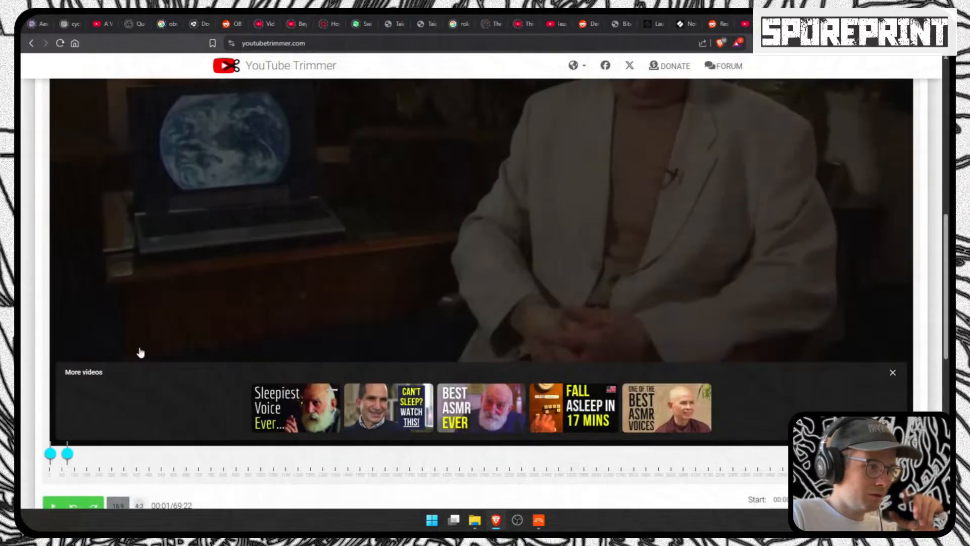
pyautogui.scroll(-6, 126, 435)
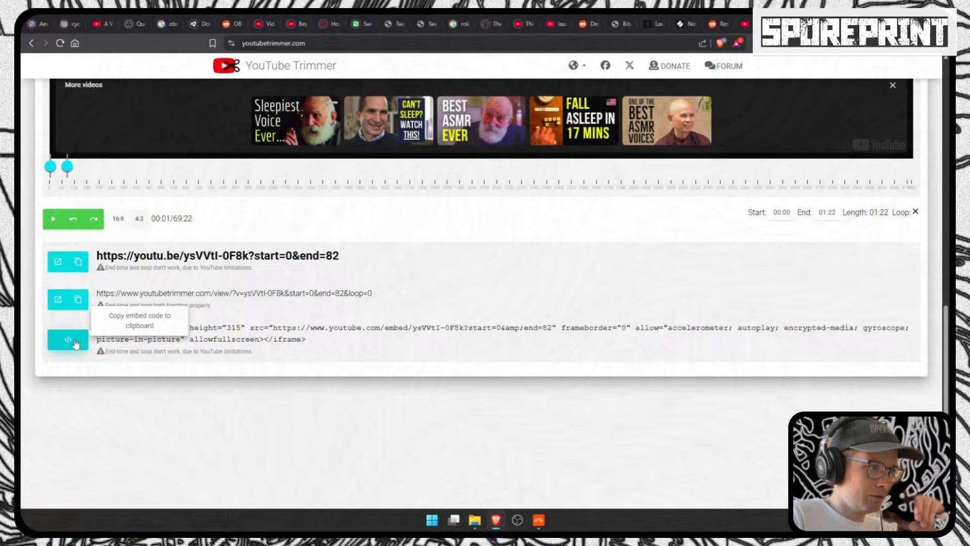
pyautogui.click(58, 299)
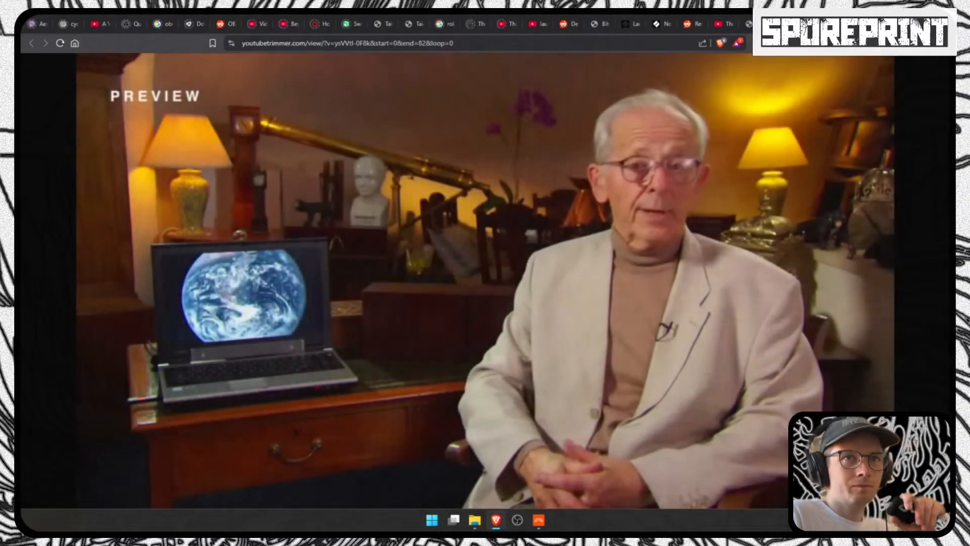
pyautogui.hotkey('alt', 'Left')
pyautogui.scroll(6, 260, 281)
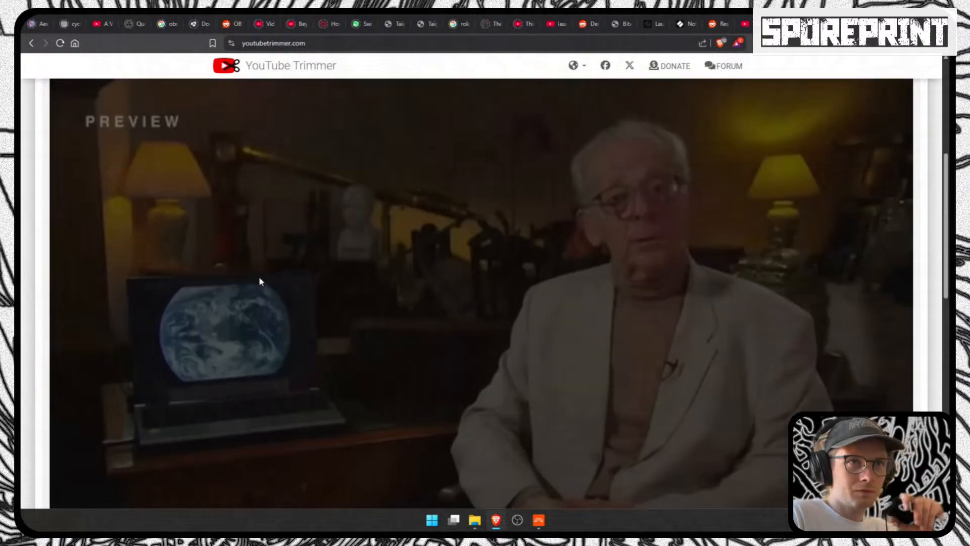
pyautogui.scroll(5, 361, 216)
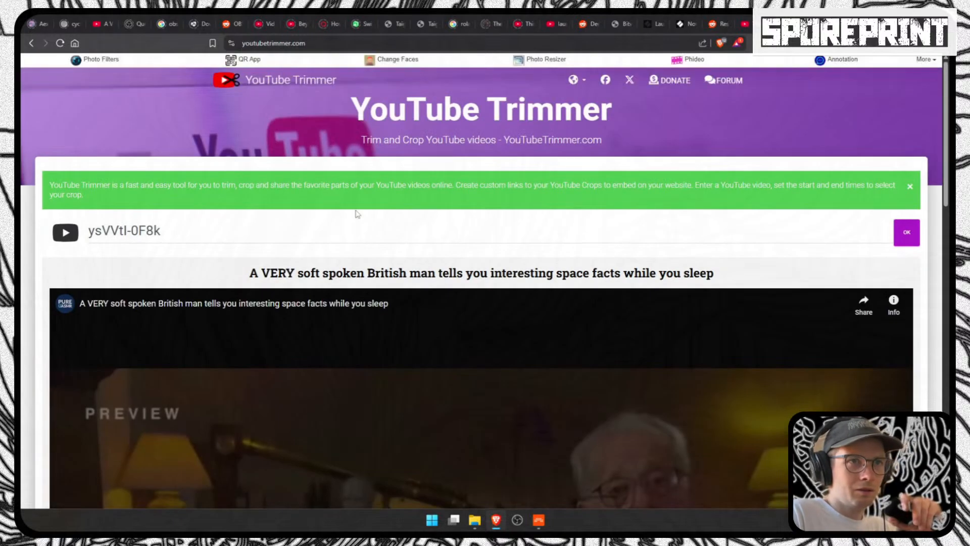
# Step: Reload the video in the trimmer, set the range's end to about 01:17, check the output options again, and leave the site
pyautogui.click(908, 233)
pyautogui.scroll(-6, 343, 313)
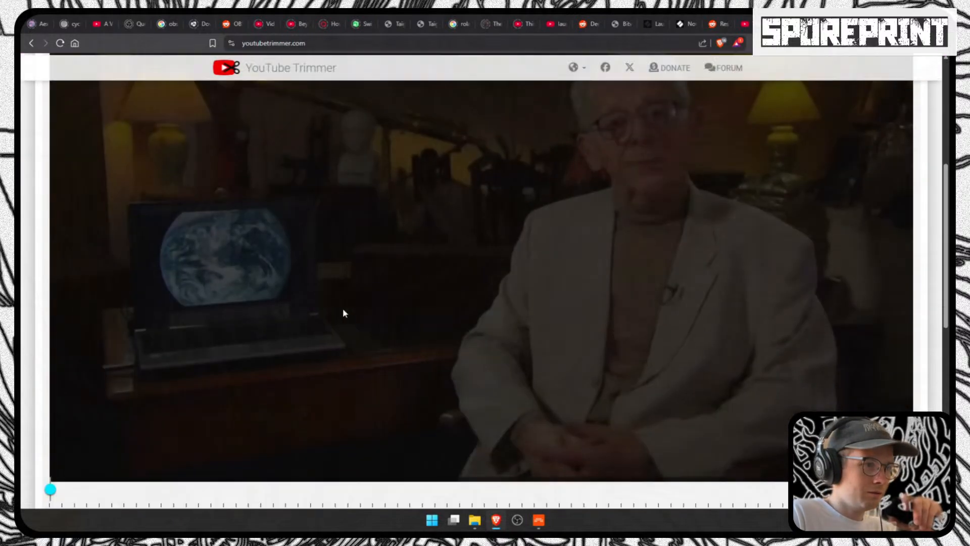
pyautogui.click(374, 243)
pyautogui.scroll(-6, 371, 243)
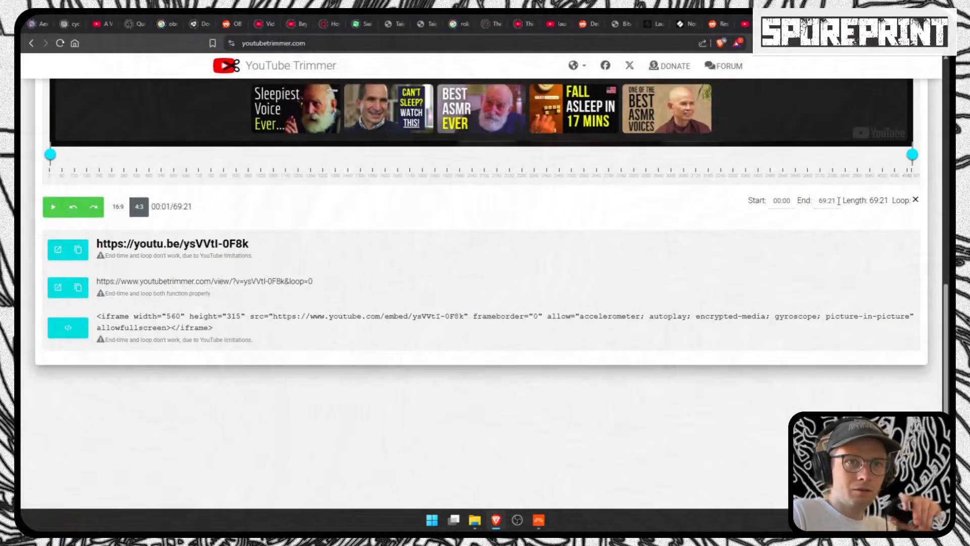
pyautogui.moveTo(911, 154); pyautogui.dragTo(68, 229)
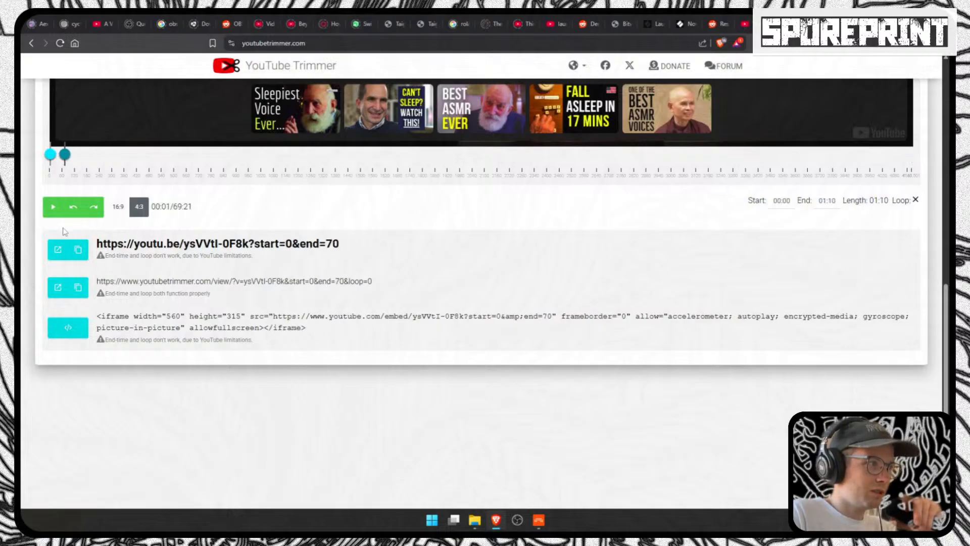
pyautogui.click(54, 206)
pyautogui.scroll(-3, 172, 267)
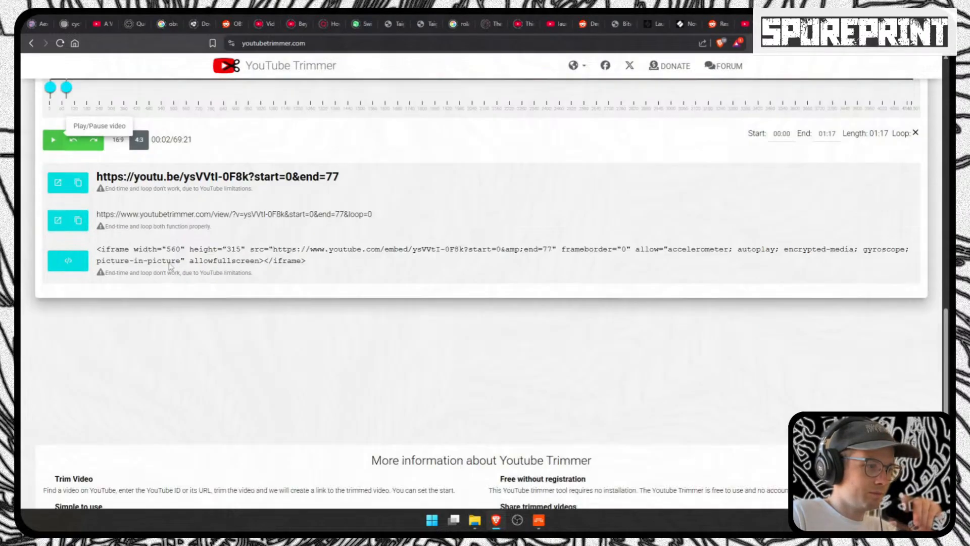
pyautogui.scroll(10, 602, 435)
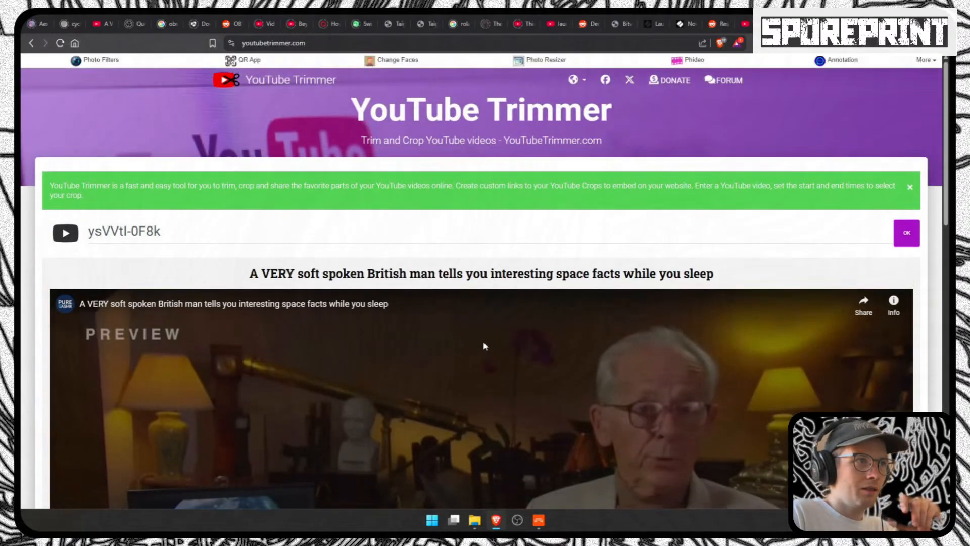
pyautogui.click(32, 44)
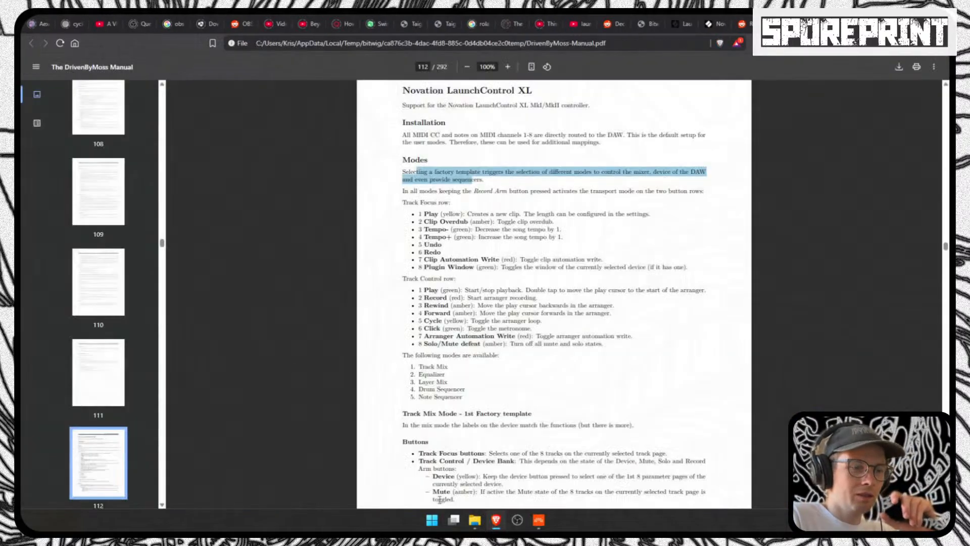
# Step: Switch to Bitwig Studio and play a few bars of the CR72SUN project, stopping playback again
pyautogui.click(540, 520)
pyautogui.press('space')
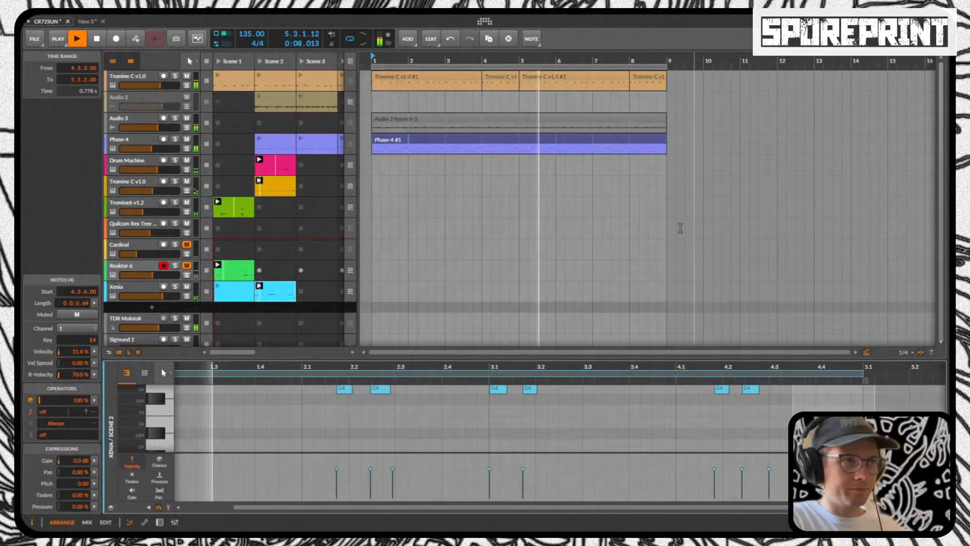
pyautogui.press('space')
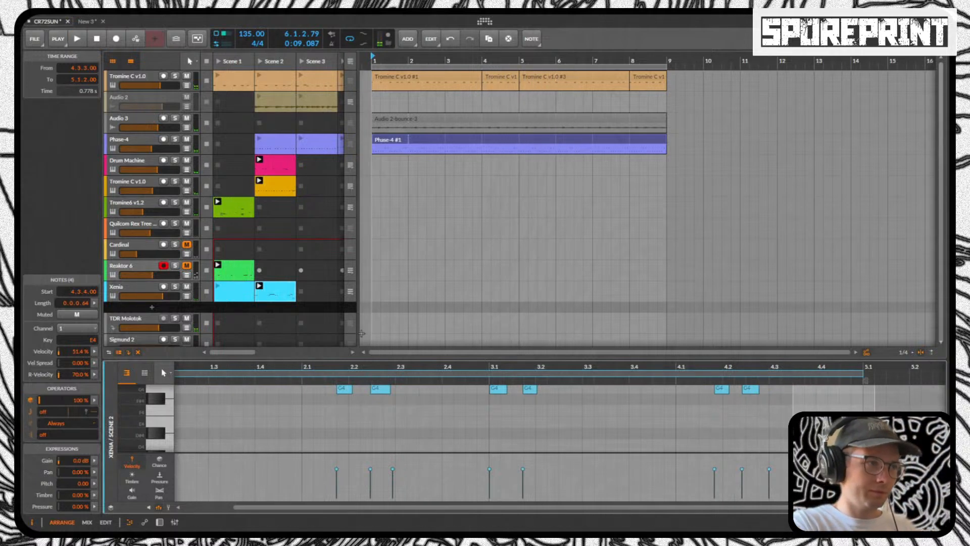
pyautogui.scroll(-1, 278, 287)
pyautogui.scroll(1, 426, 293)
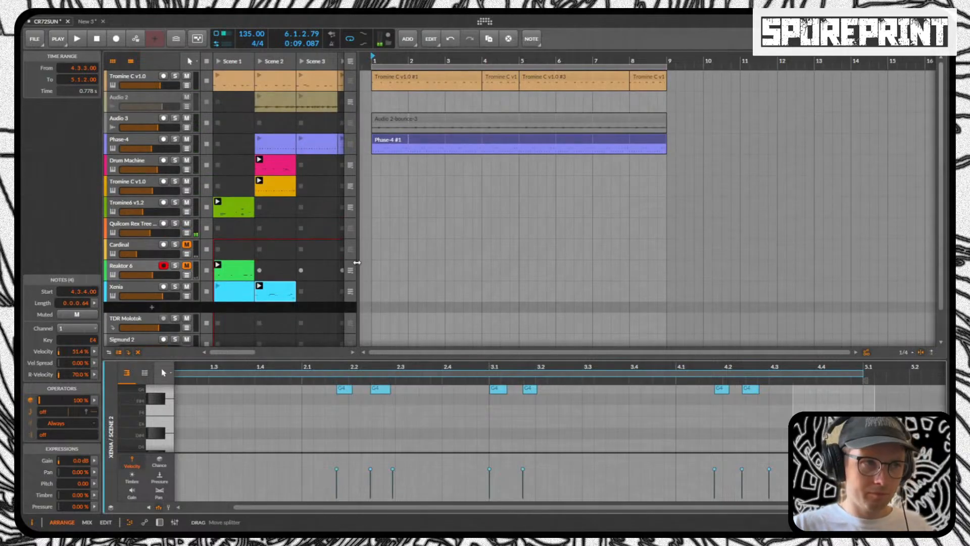
# Step: Start playback, unmute the Reaktor 6 and Cardinal tracks, and mute the Tromine6 v1.2 track
pyautogui.press('space')
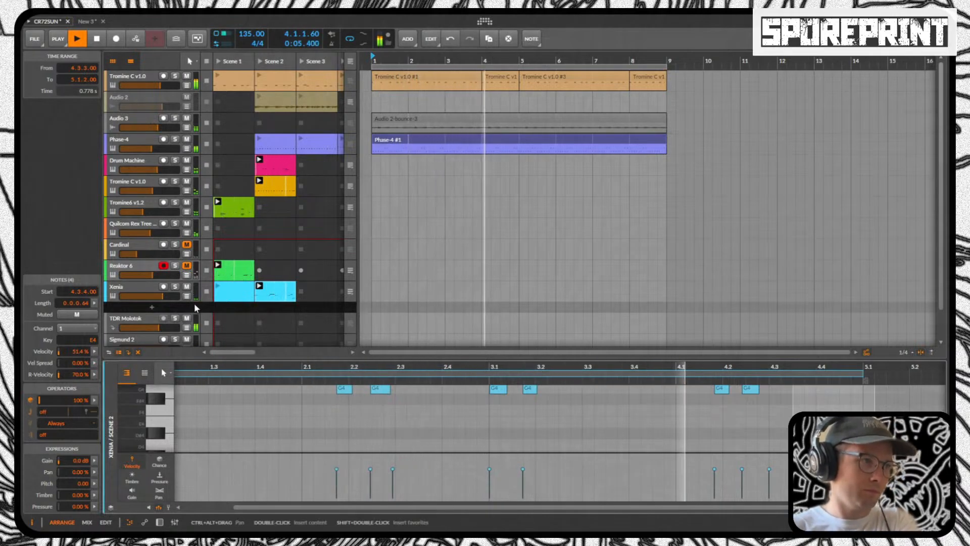
pyautogui.click(187, 266)
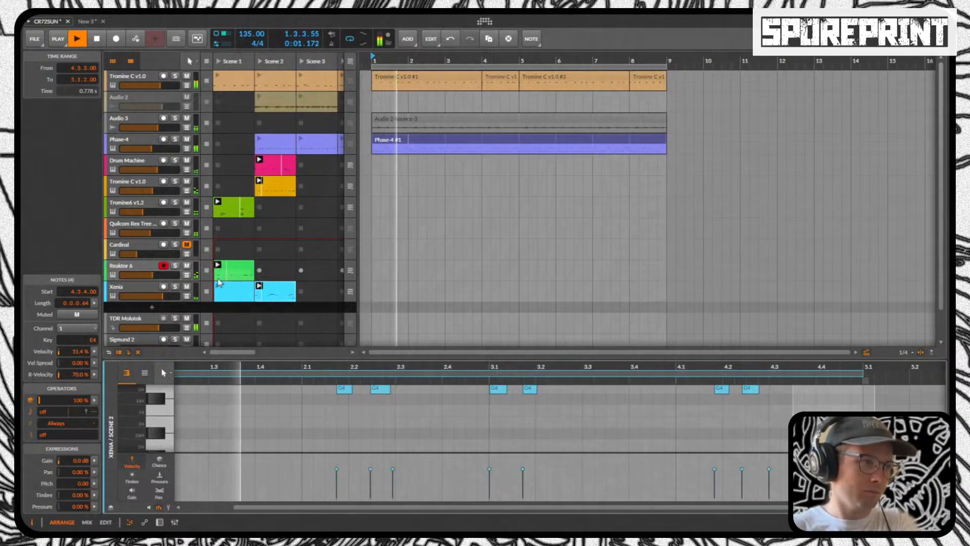
pyautogui.click(187, 245)
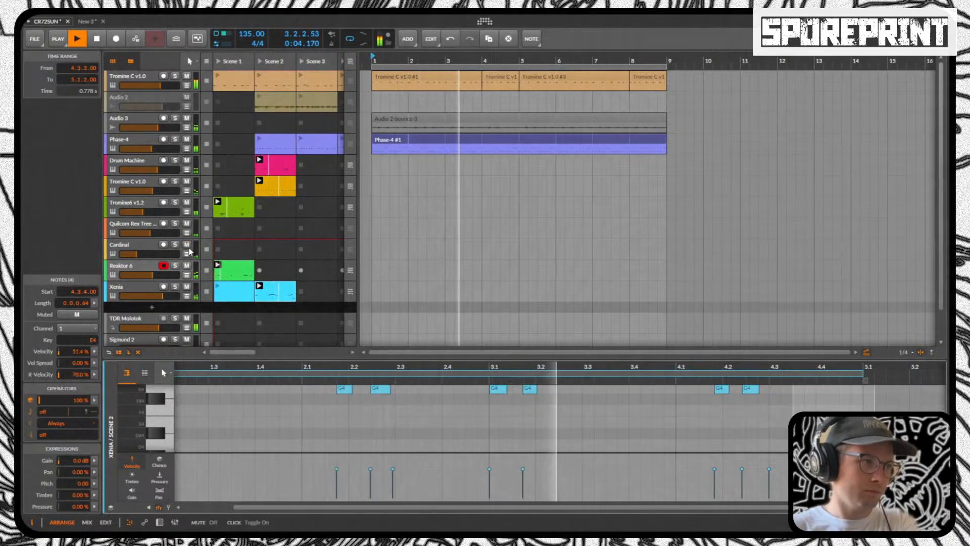
pyautogui.click(187, 203)
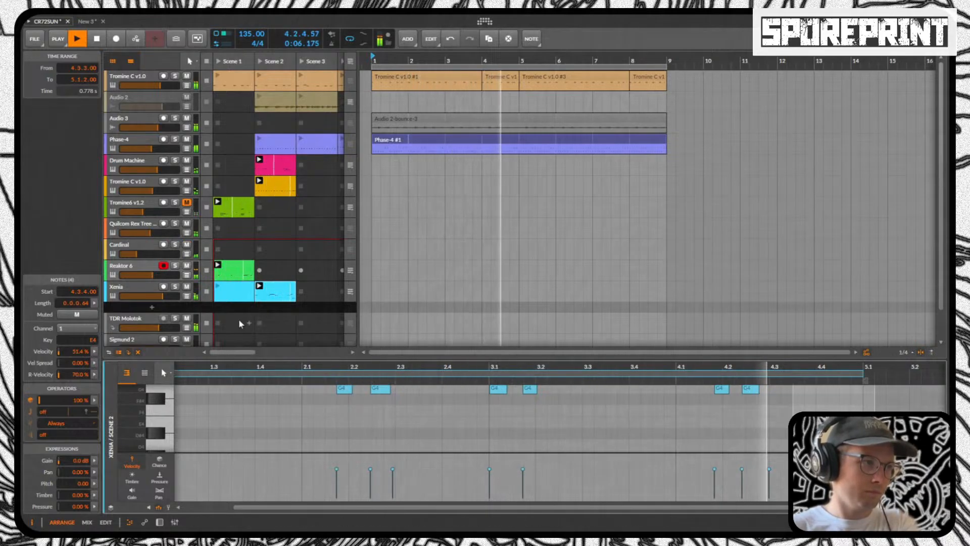
# Step: Mute the Reaktor 6 and Xenia tracks and stop playback, leaving the Quilcom Rex track's Scene 1 slot empty
pyautogui.click(187, 266)
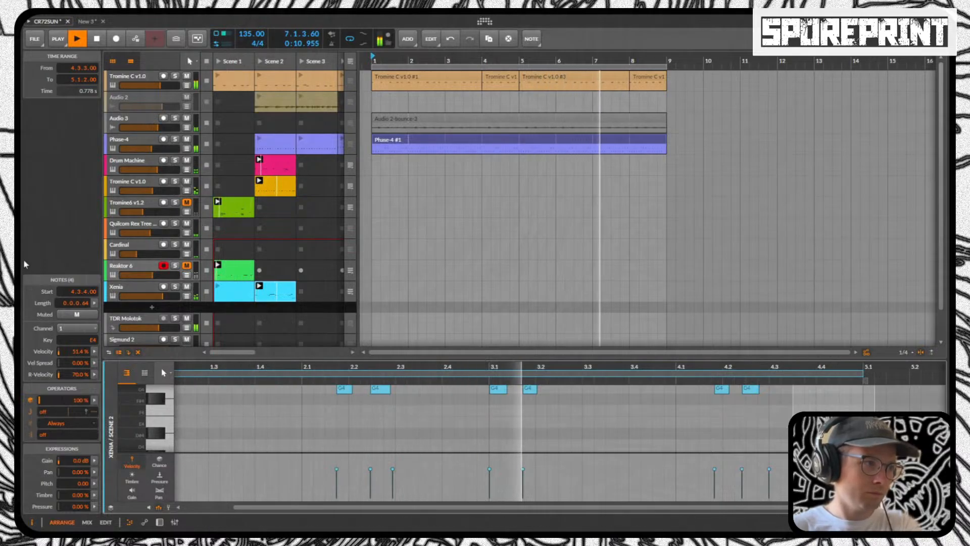
pyautogui.click(186, 287)
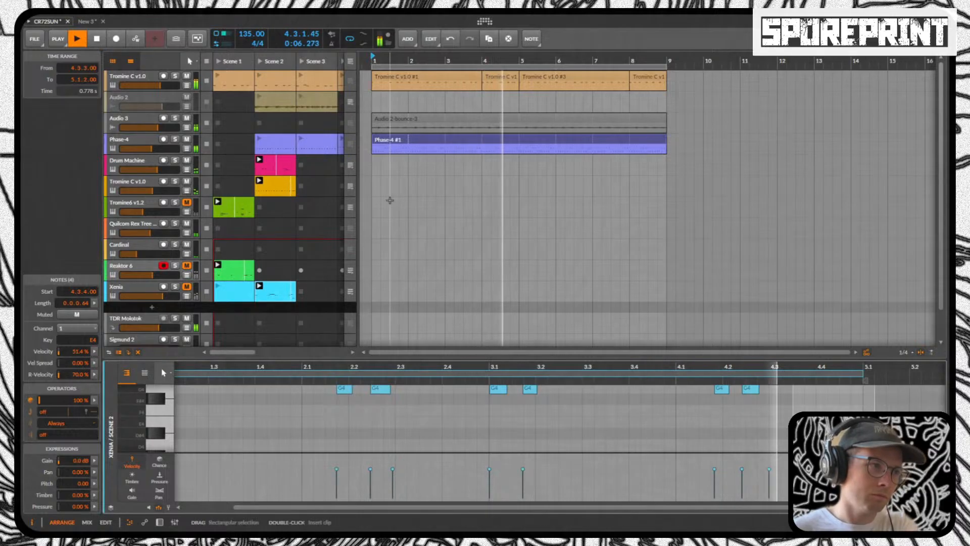
pyautogui.press('space')
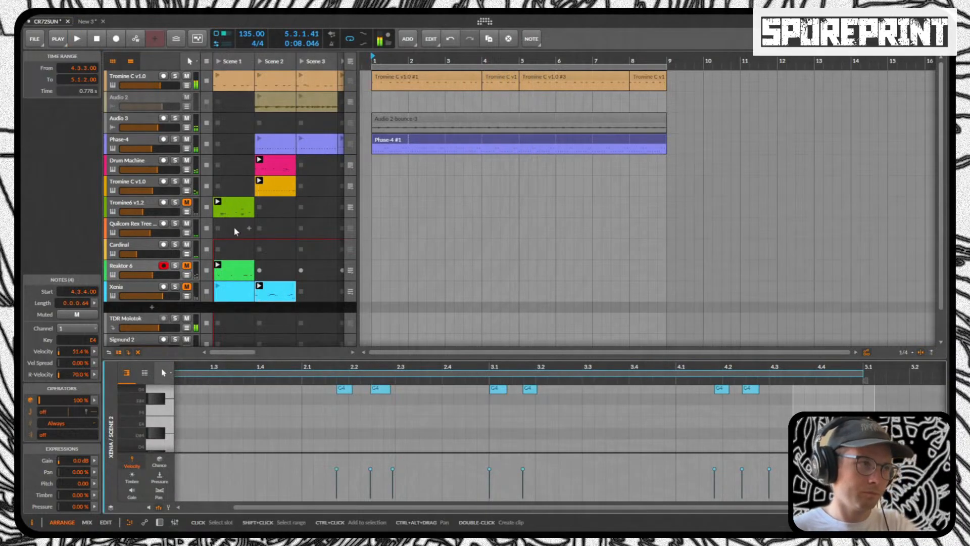
pyautogui.click(250, 229)
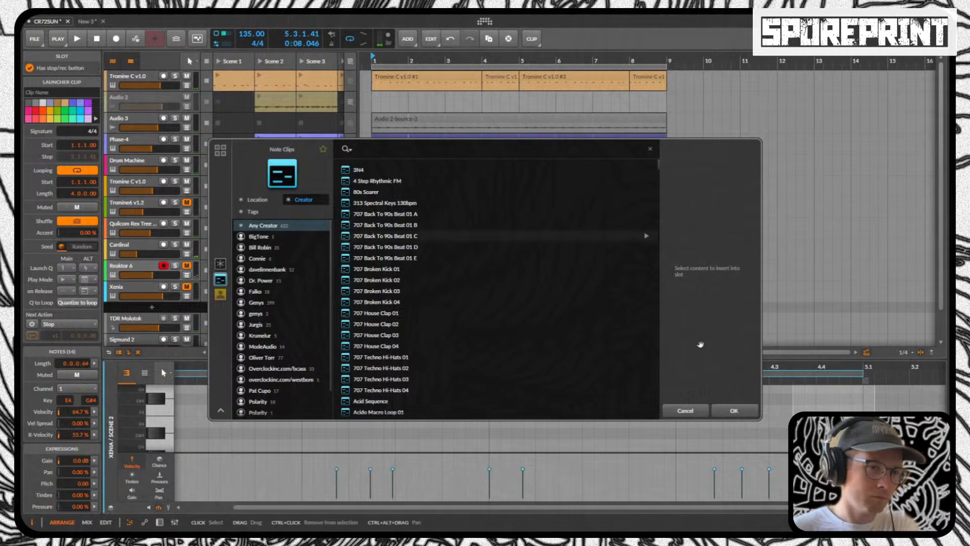
pyautogui.click(693, 405)
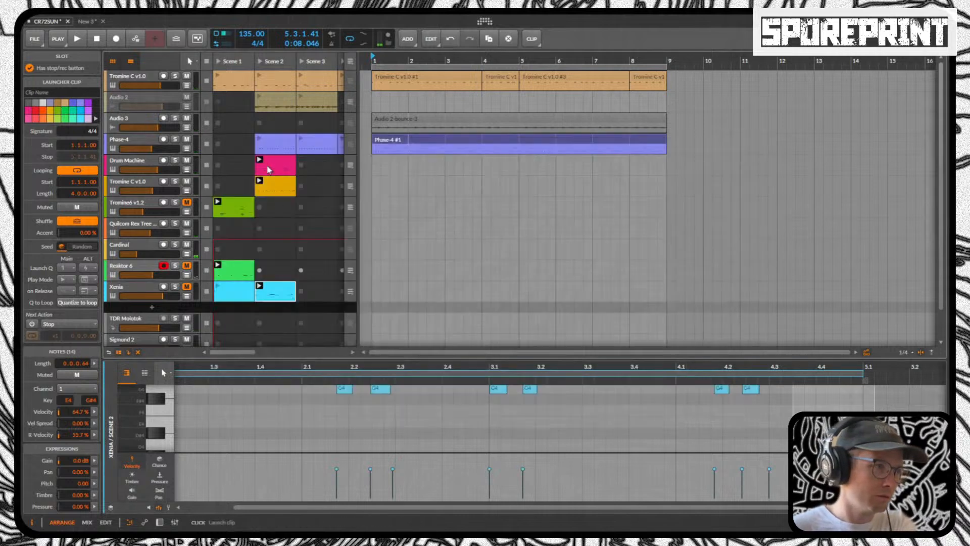
pyautogui.click(249, 229)
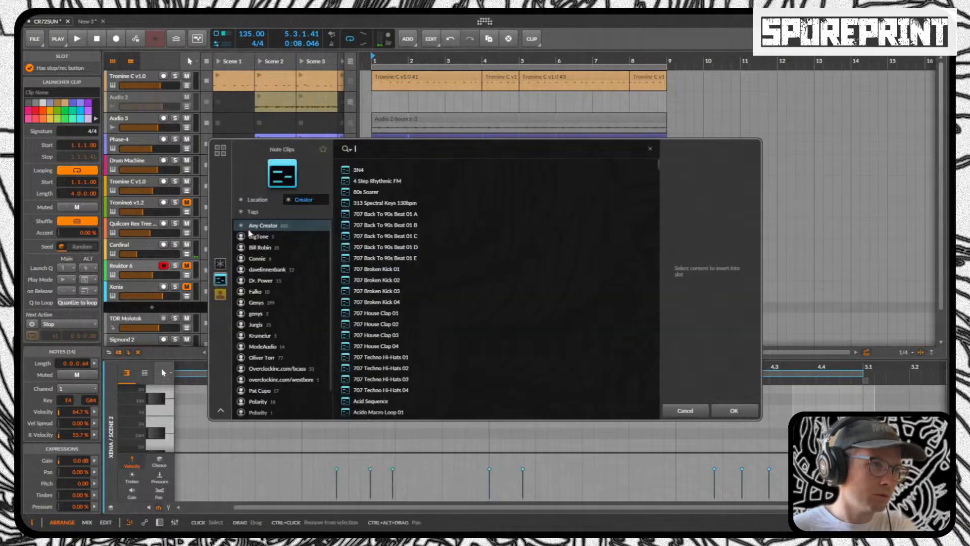
pyautogui.click(682, 411)
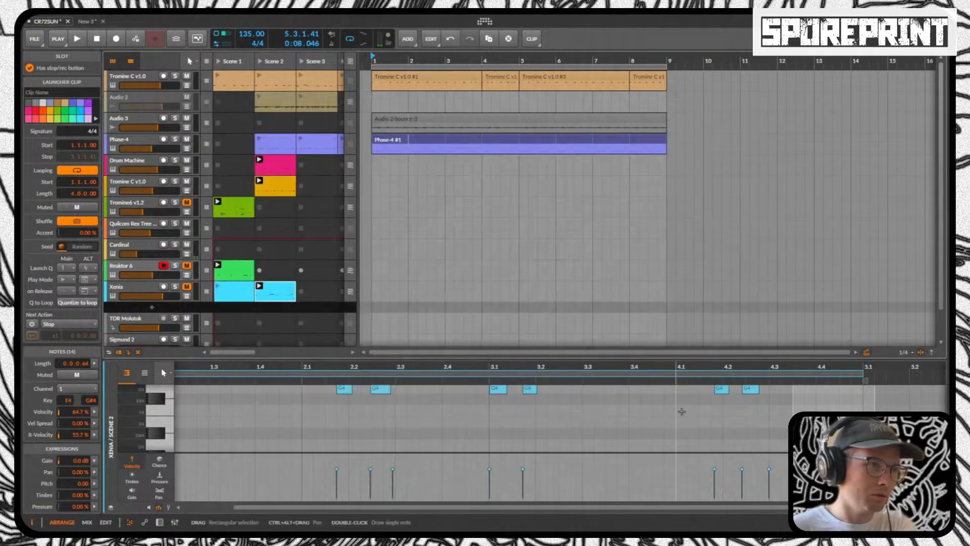
pyautogui.doubleClick(234, 229)
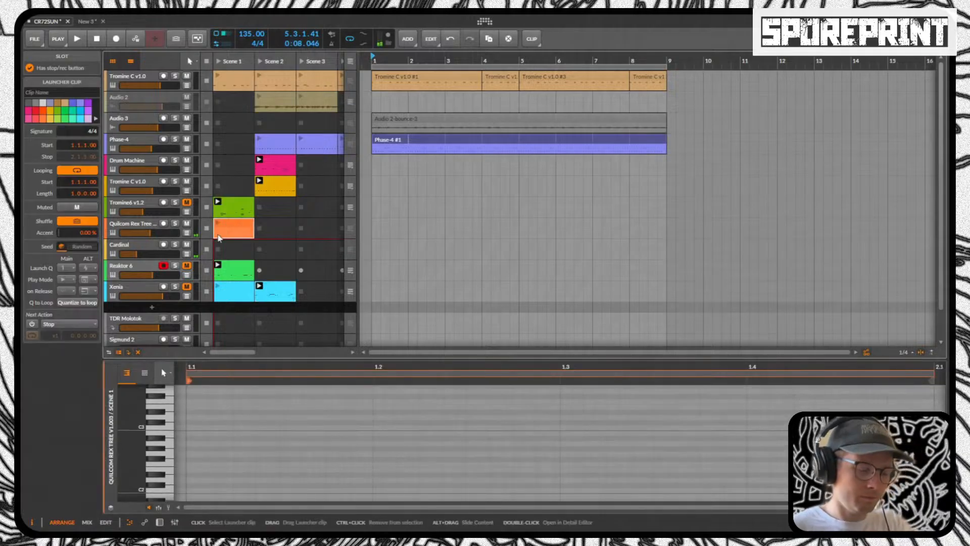
pyautogui.press('Delete')
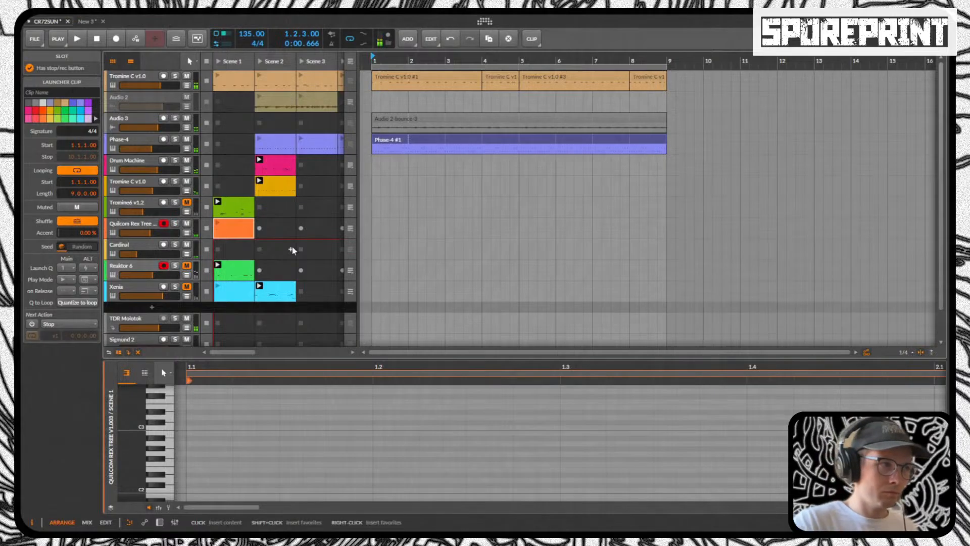
# Step: Play back the recorded Quilcom Rex Tree clip in Scene 1, then stop playback and delete the clip
pyautogui.click(500, 331)
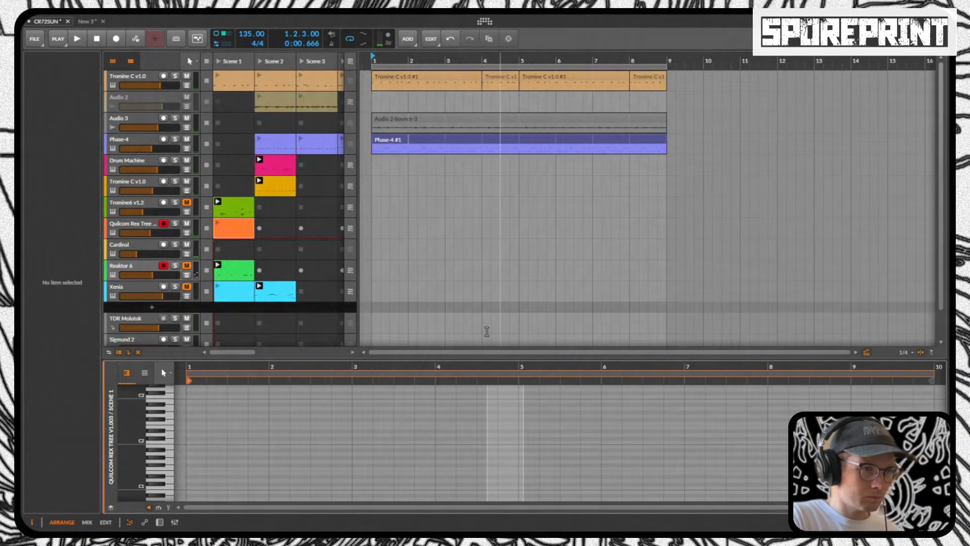
pyautogui.moveTo(462, 369); pyautogui.dragTo(457, 399)
pyautogui.press('space')
pyautogui.press('space')
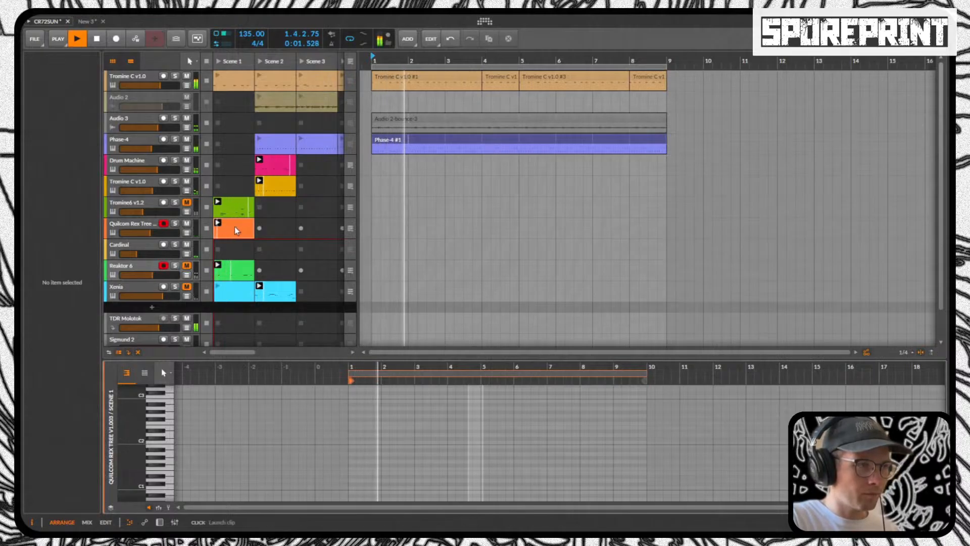
pyautogui.click(235, 227)
pyautogui.press('space')
pyautogui.press('Delete')
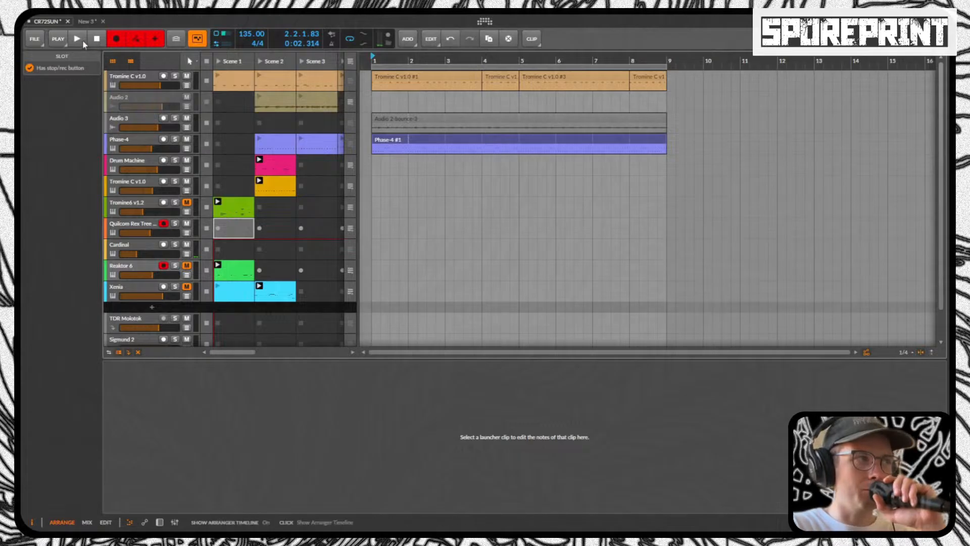
# Step: Record a new take into the Quilcom Rex Tree track's Scene 1 slot, then stop and briefly replay it
pyautogui.click(217, 228)
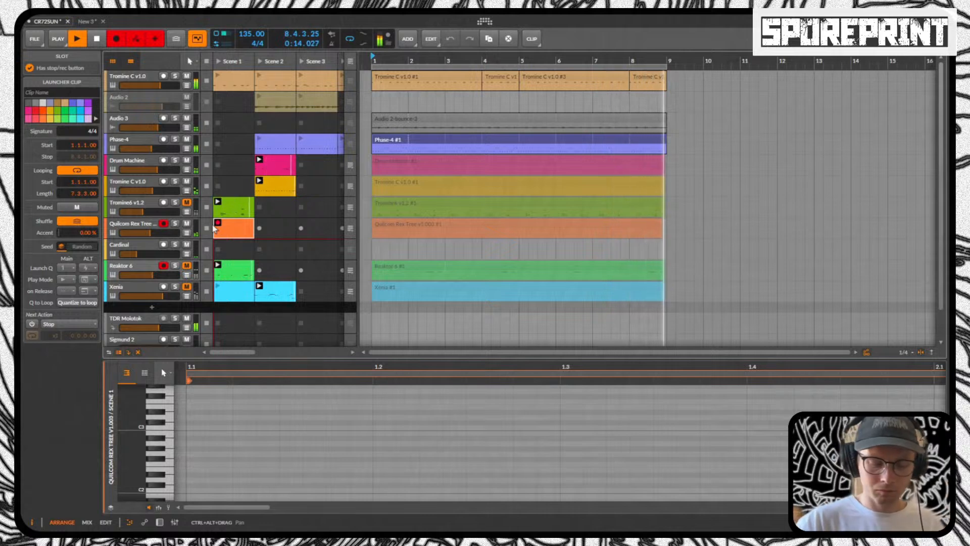
pyautogui.press('space')
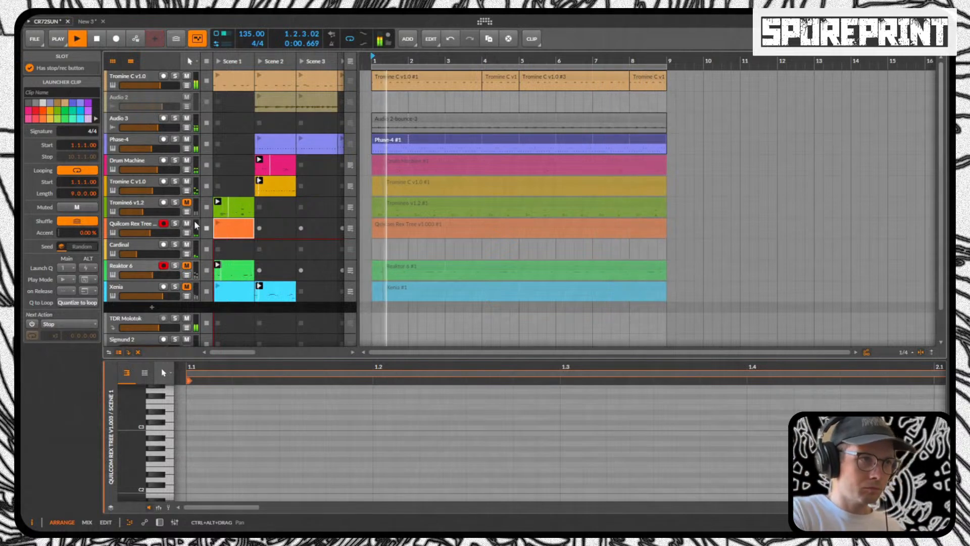
pyautogui.press('space')
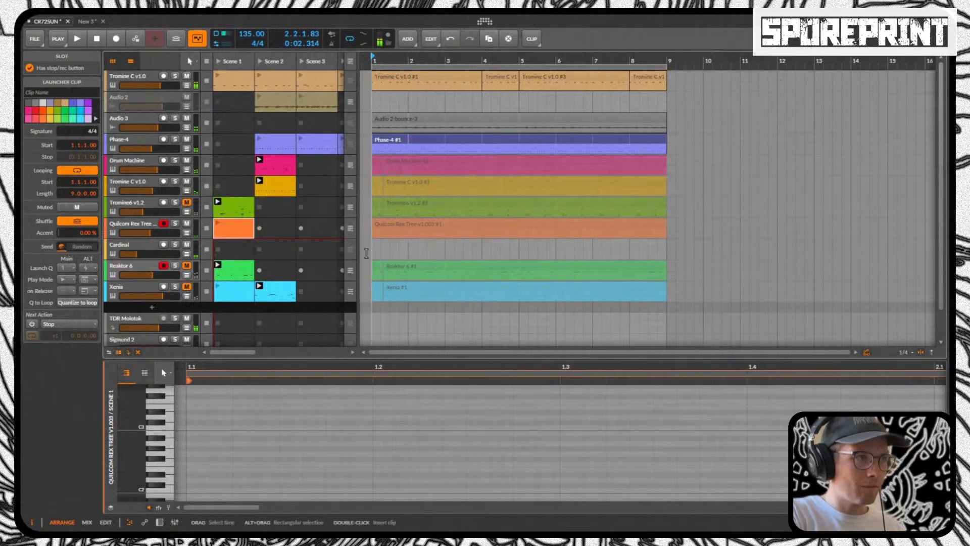
# Step: Delete the arrangement clips on the Drum Machine, second Tromine C v1.0 and Tromine6 v1.2 tracks from bar 1 through bar 9
pyautogui.click(388, 202)
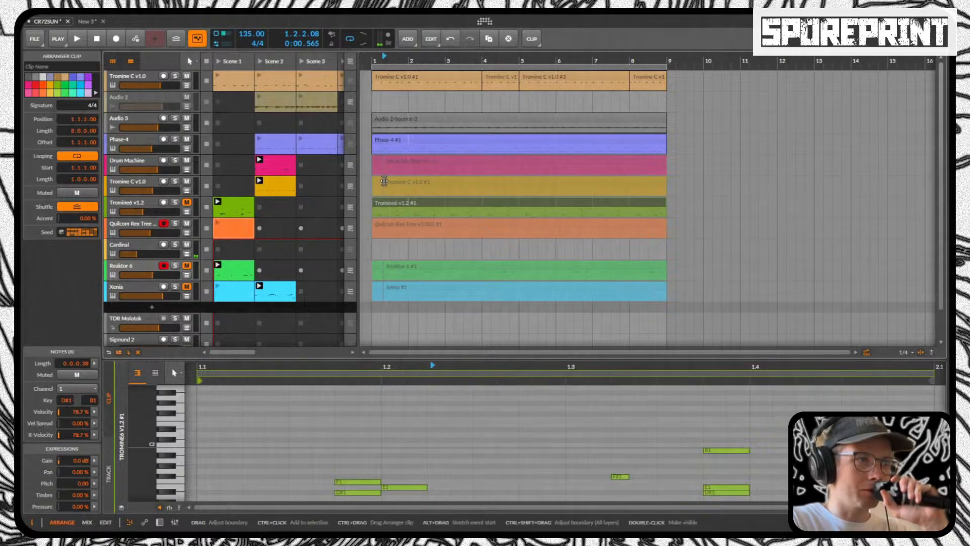
pyautogui.click(384, 181)
pyautogui.moveTo(687, 199); pyautogui.dragTo(371, 161)
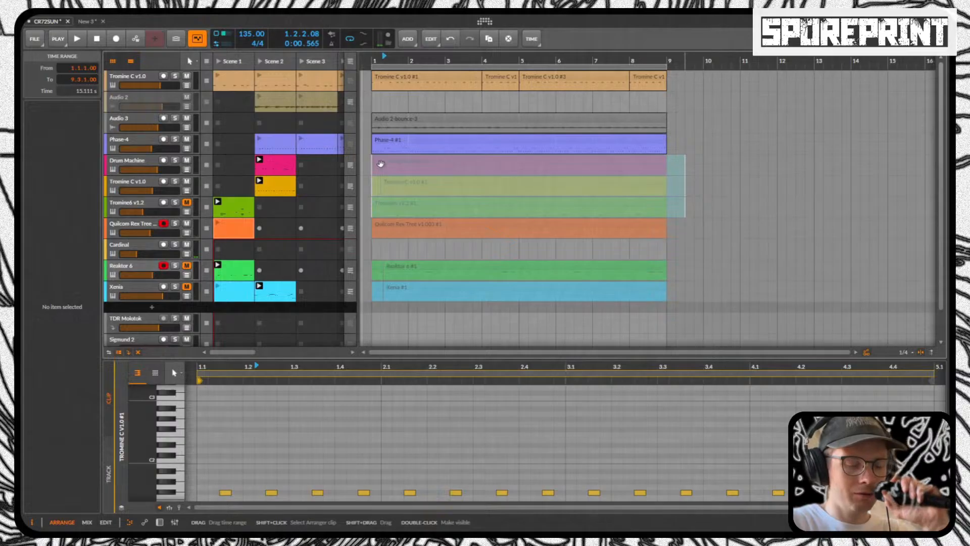
pyautogui.press('Delete')
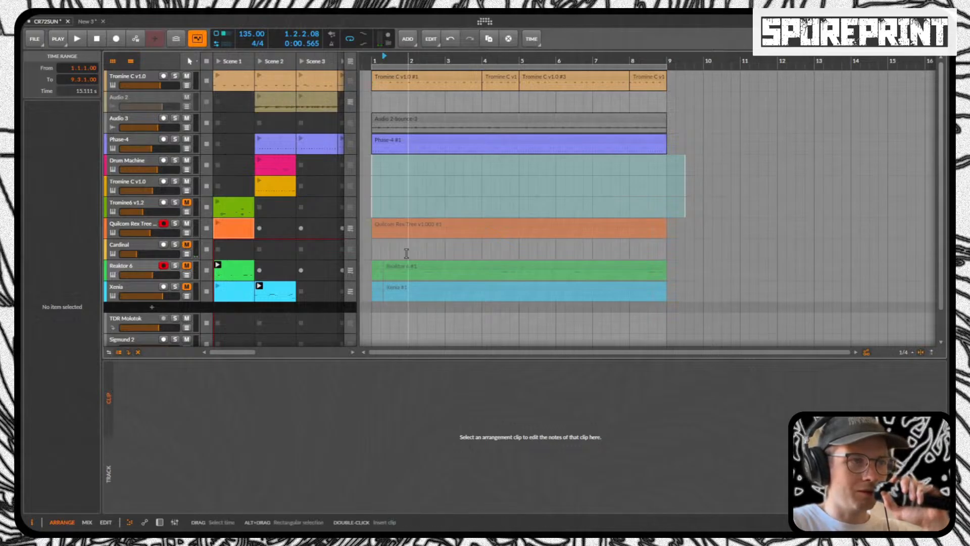
# Step: Start playback, inspect the Quilcom Rex Tree arrangement clip, and delete that track's launcher clip in Scene 1
pyautogui.press('space')
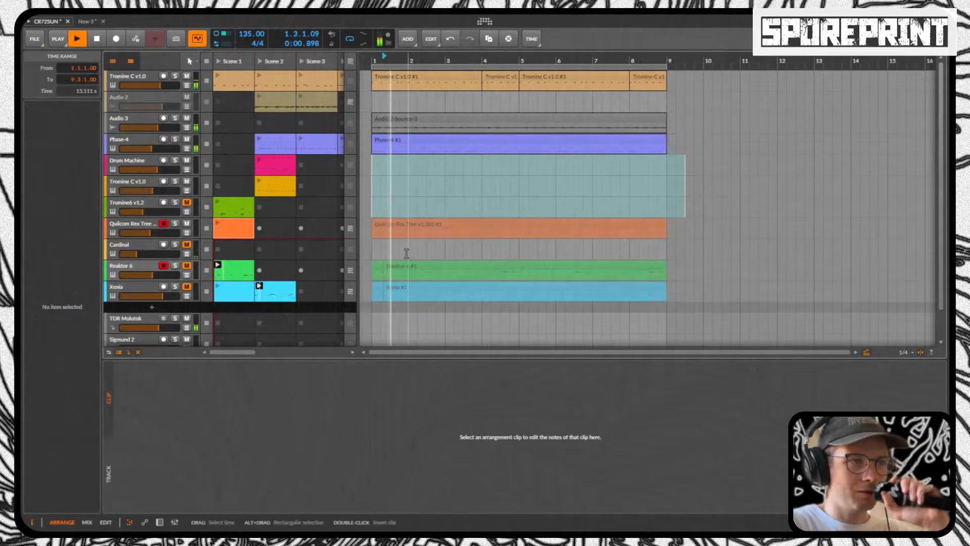
pyautogui.click(410, 225)
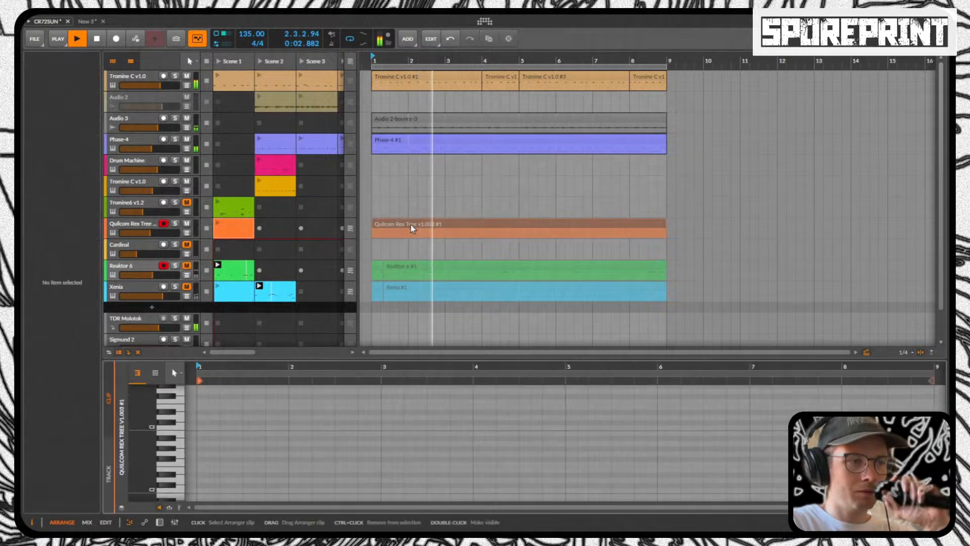
pyautogui.click(244, 227)
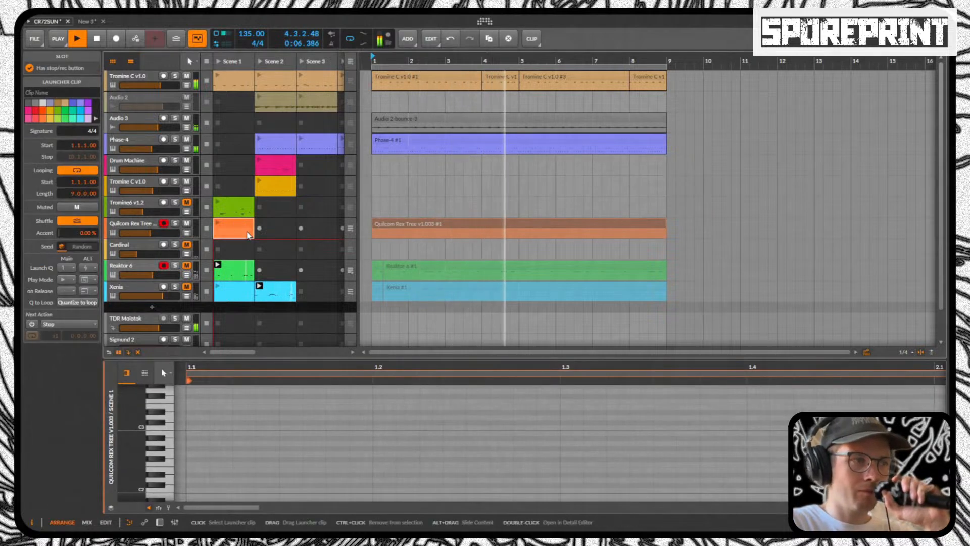
pyautogui.press('Delete')
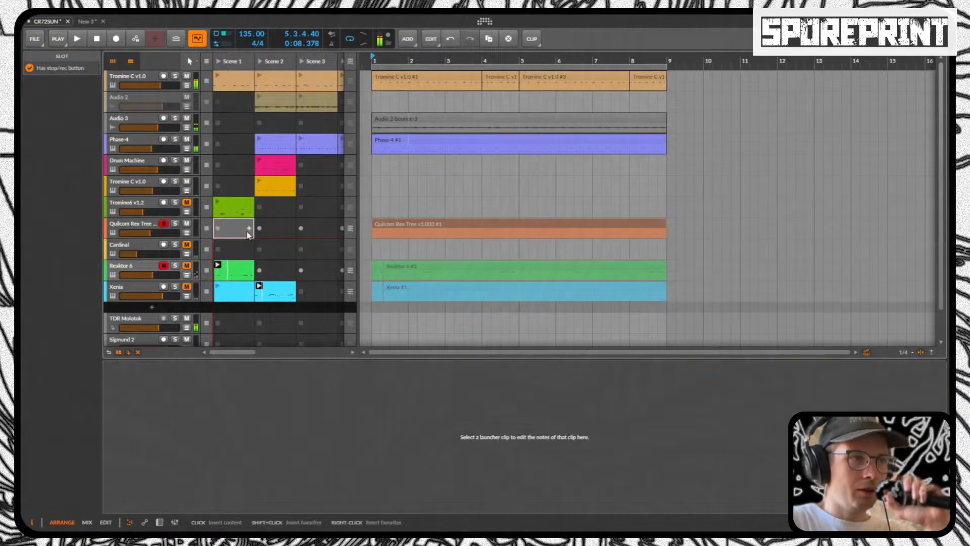
# Step: Return all tracks to arrangement playback and delete the Quilcom Rex Tree, Reaktor 6 and Xenia arrangement clips
pyautogui.click(350, 231)
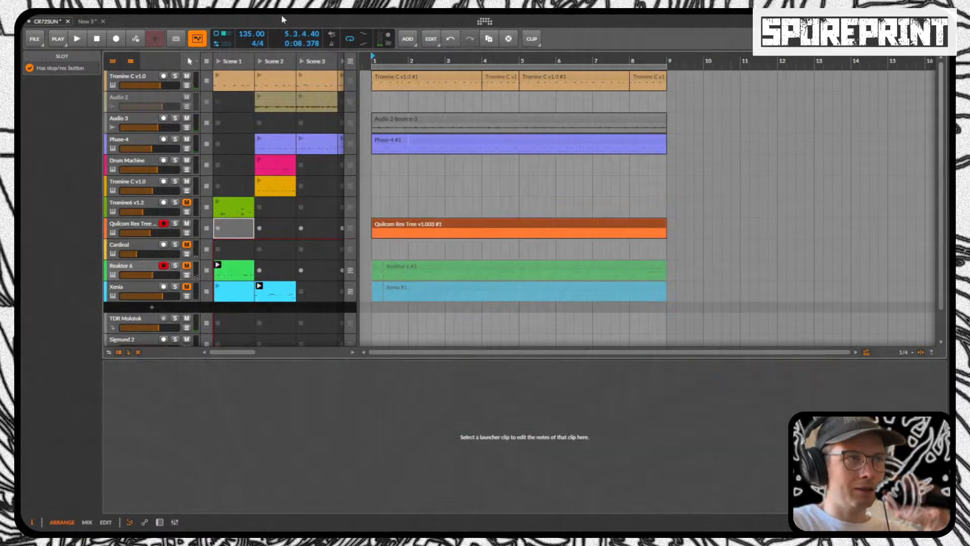
pyautogui.click(349, 63)
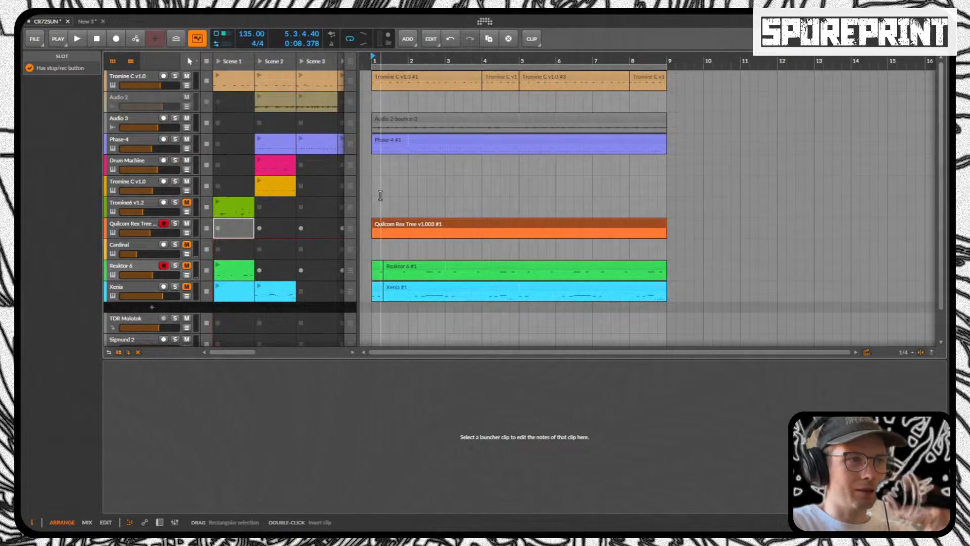
pyautogui.moveTo(380, 196); pyautogui.dragTo(802, 302)
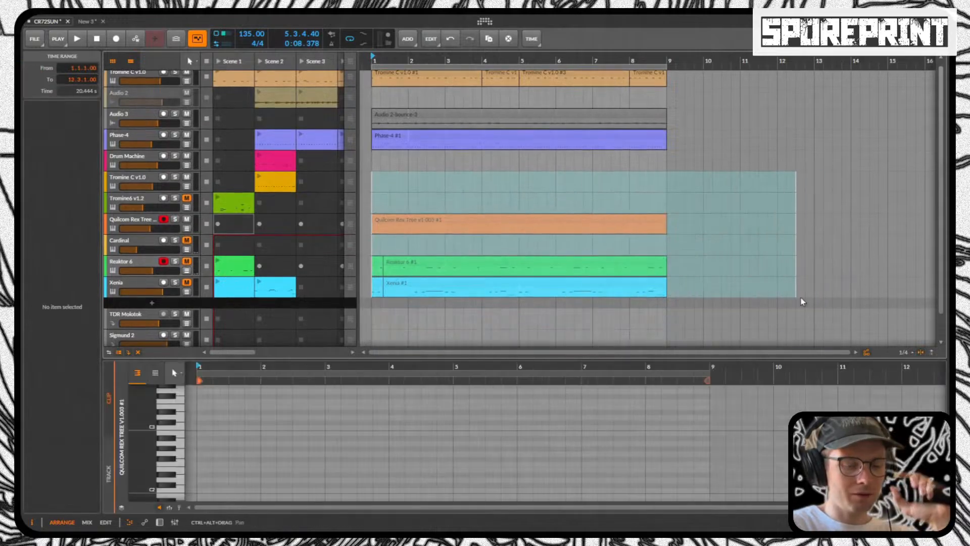
pyautogui.press('Delete')
pyautogui.click(422, 211)
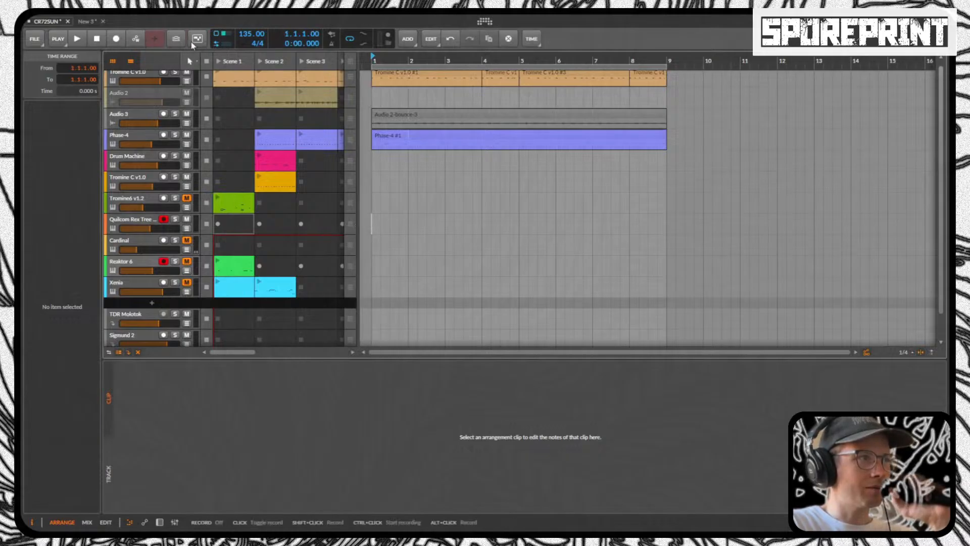
# Step: Record an arrangement pass on the armed Quilcom Rex Tree and Reaktor 6 tracks with automation writing enabled, ending recording while playback continues
pyautogui.click(135, 38)
pyautogui.click(115, 38)
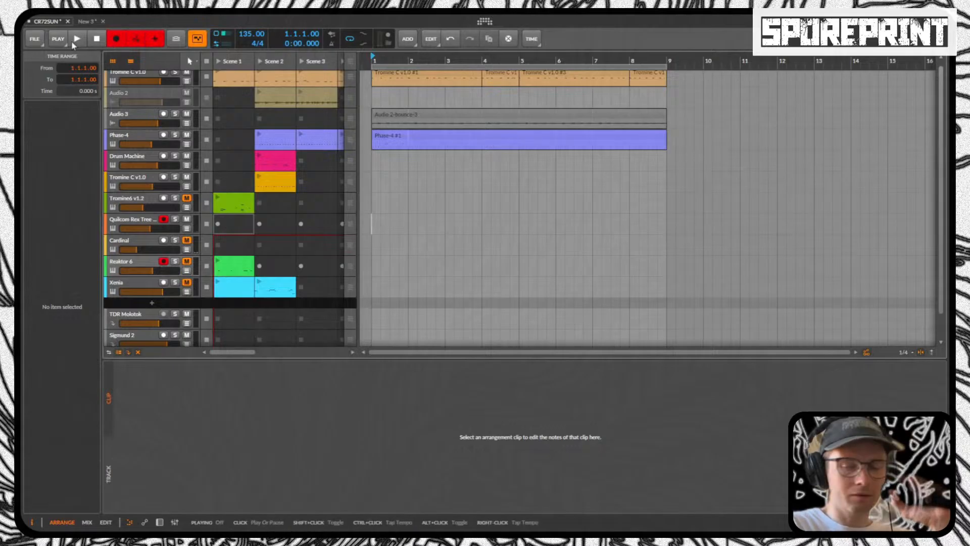
pyautogui.click(76, 40)
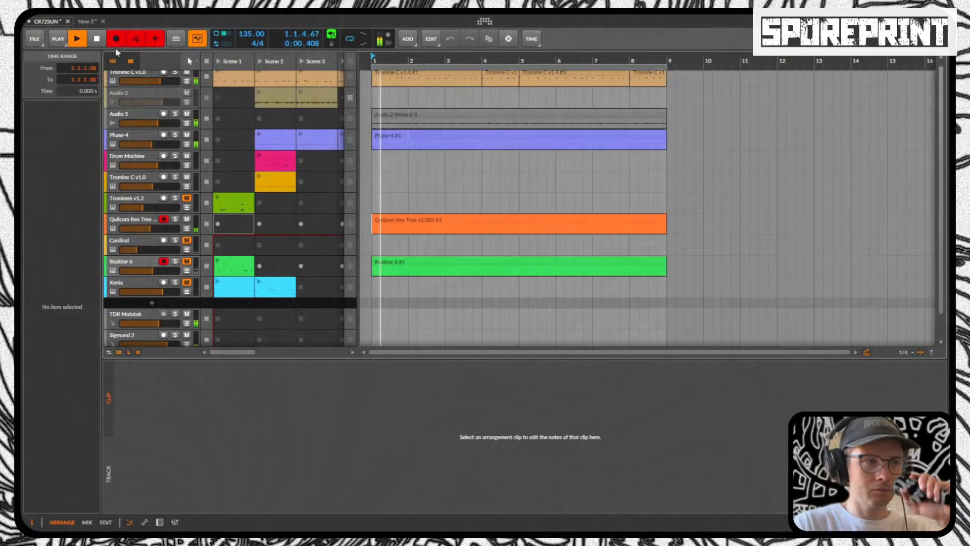
pyautogui.click(116, 50)
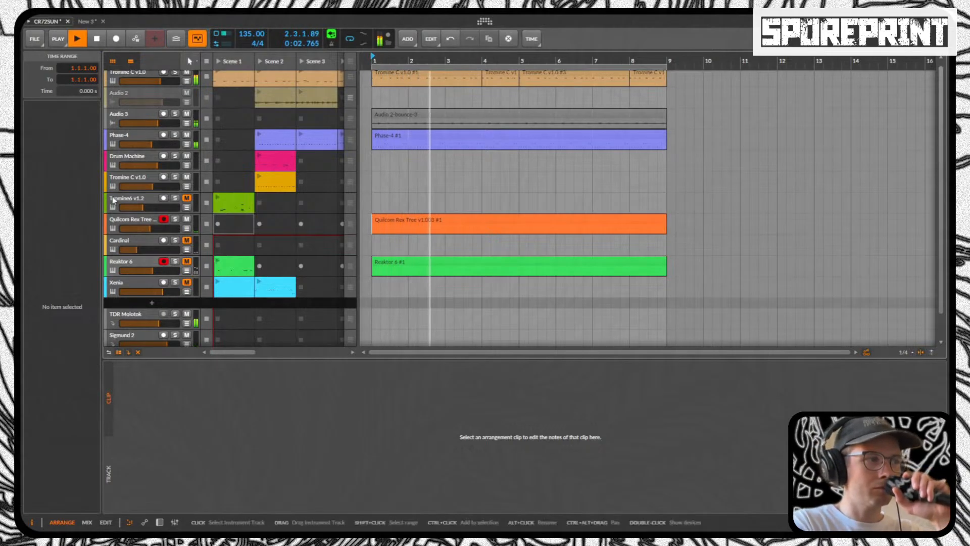
# Step: Restore automation control for the CC 1 knob in the Quilcom Rex Tree track's MIDI CC device and restart playback
pyautogui.doubleClick(127, 220)
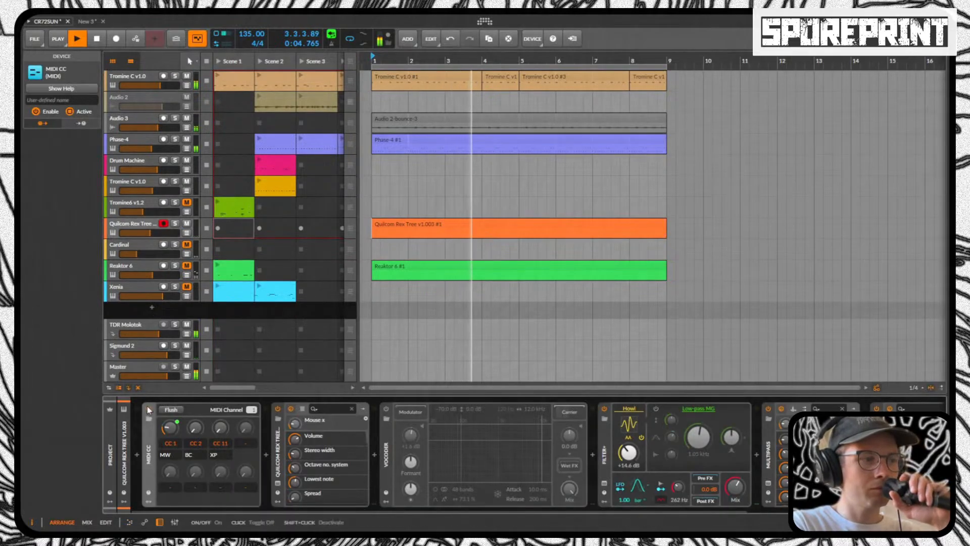
pyautogui.rightClick(169, 429)
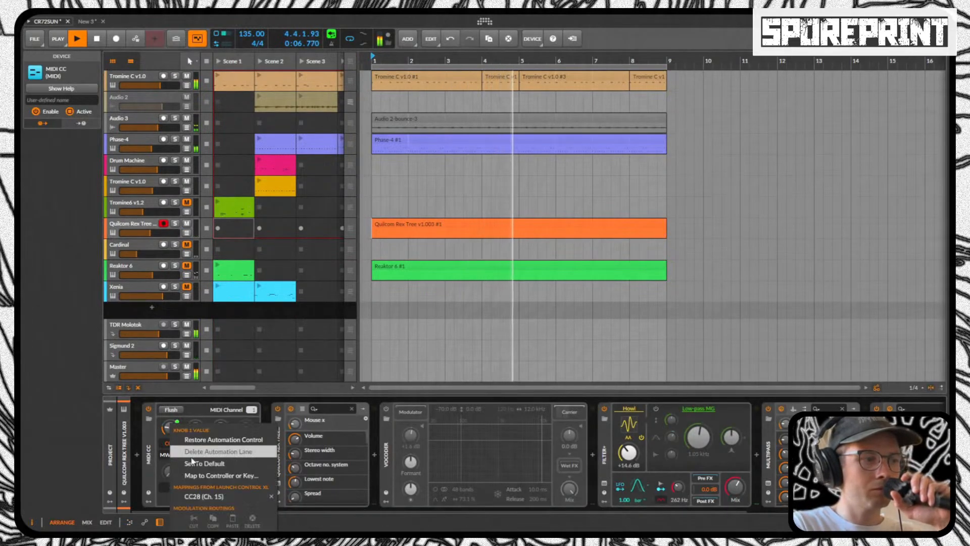
pyautogui.click(224, 439)
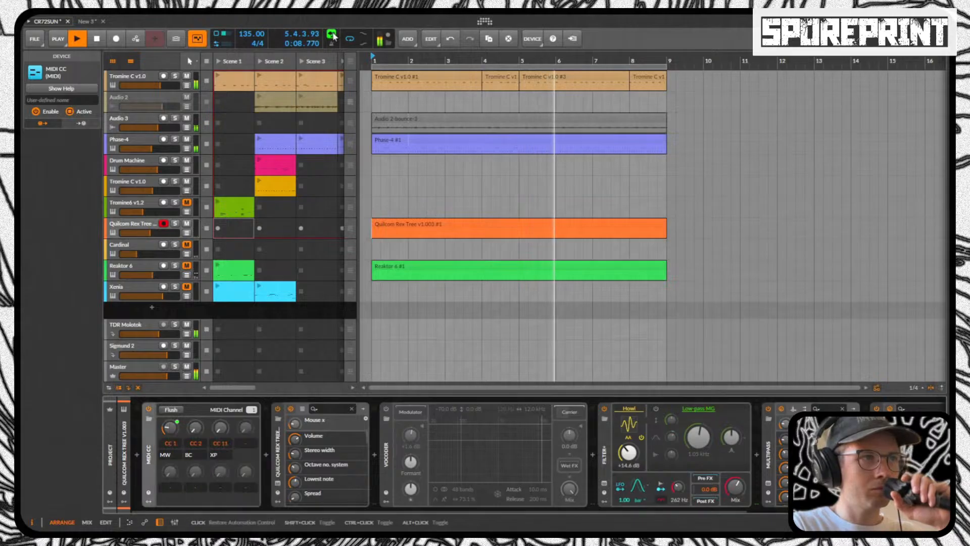
pyautogui.press('space')
pyautogui.press('space')
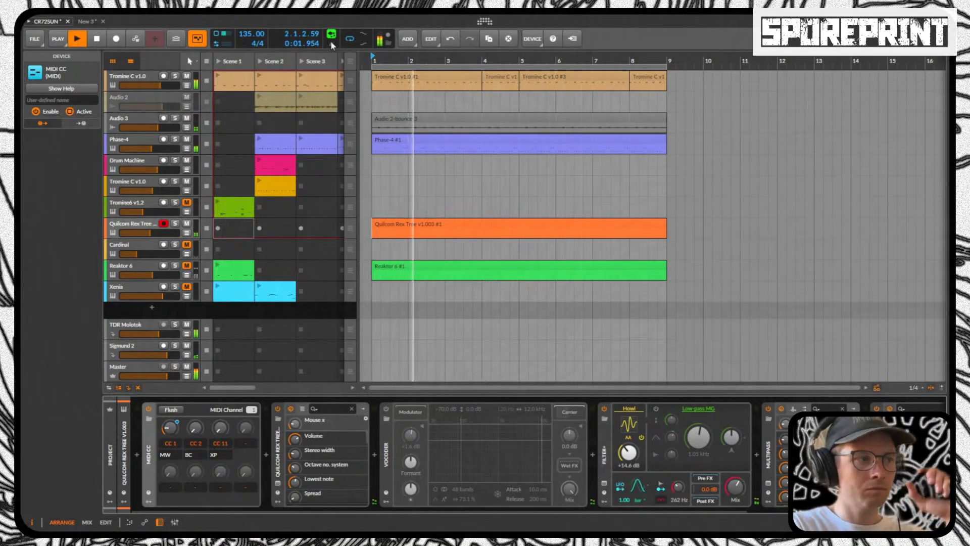
# Step: Delete the Reaktor 6 clip from the arrangement
pyautogui.click(639, 266)
pyautogui.press('Delete')
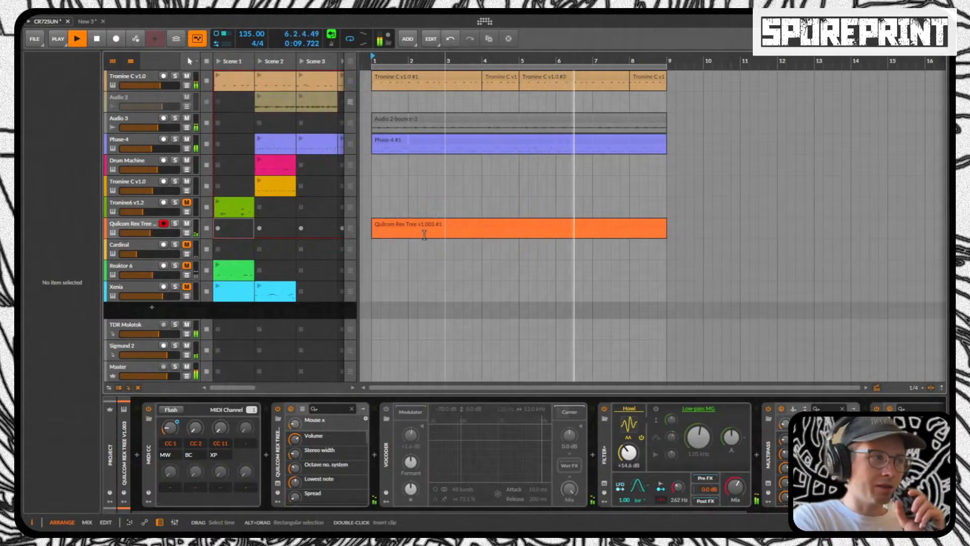
# Step: Open the Quilcom Rex Tree plugin window, then disable the Vocoder and delete it from the track's device chain
pyautogui.click(143, 492)
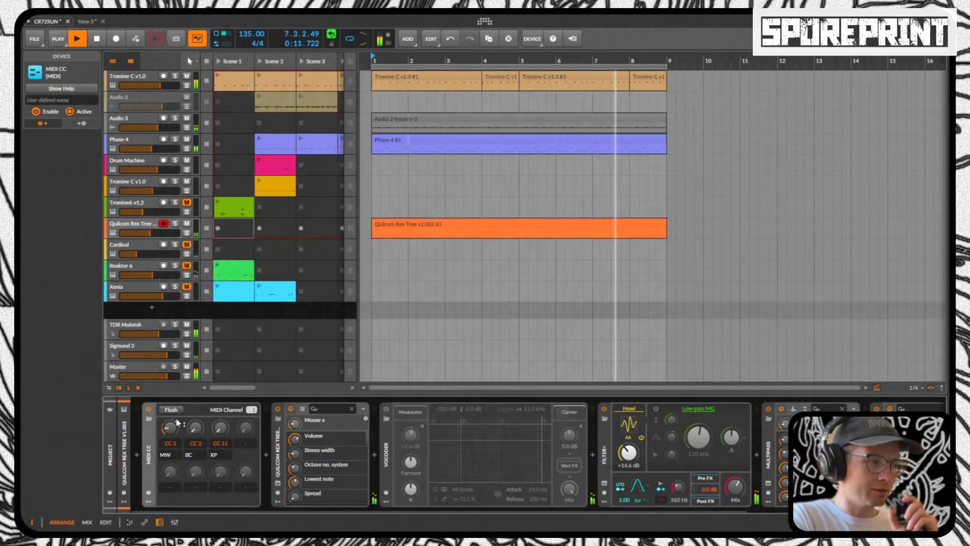
pyautogui.click(278, 484)
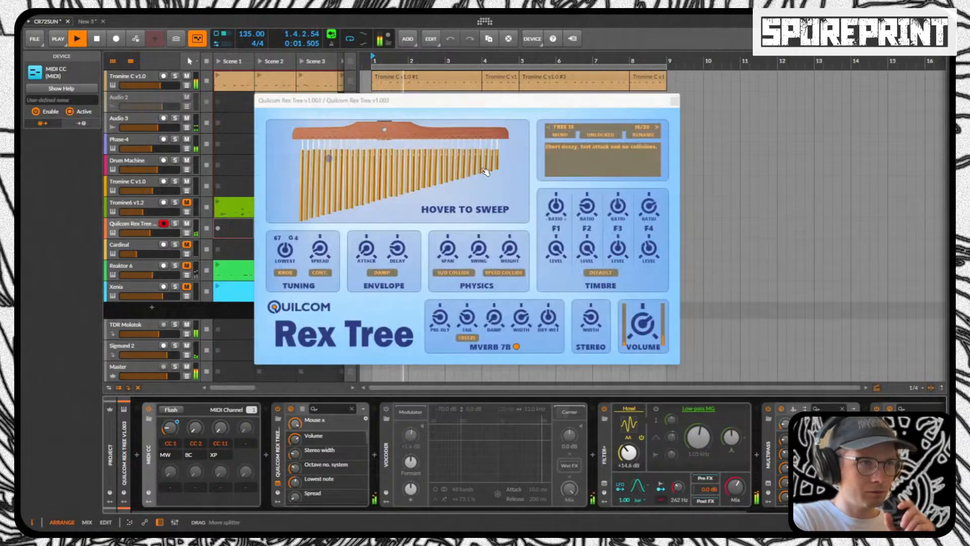
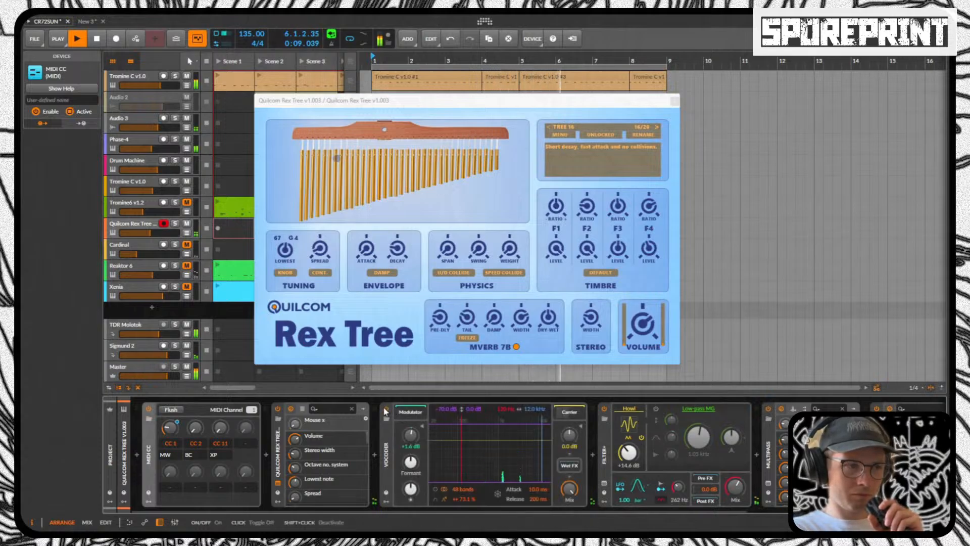
pyautogui.click(386, 409)
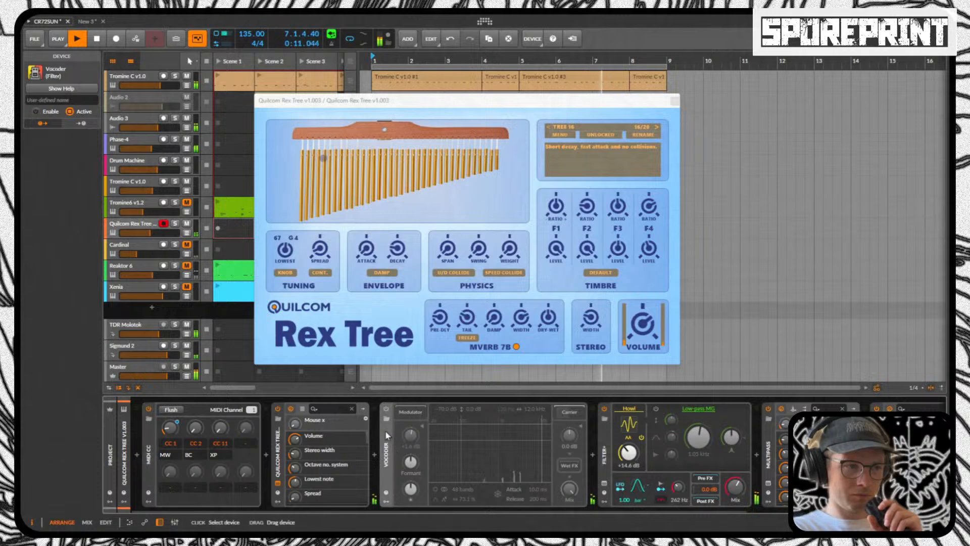
pyautogui.press('Delete')
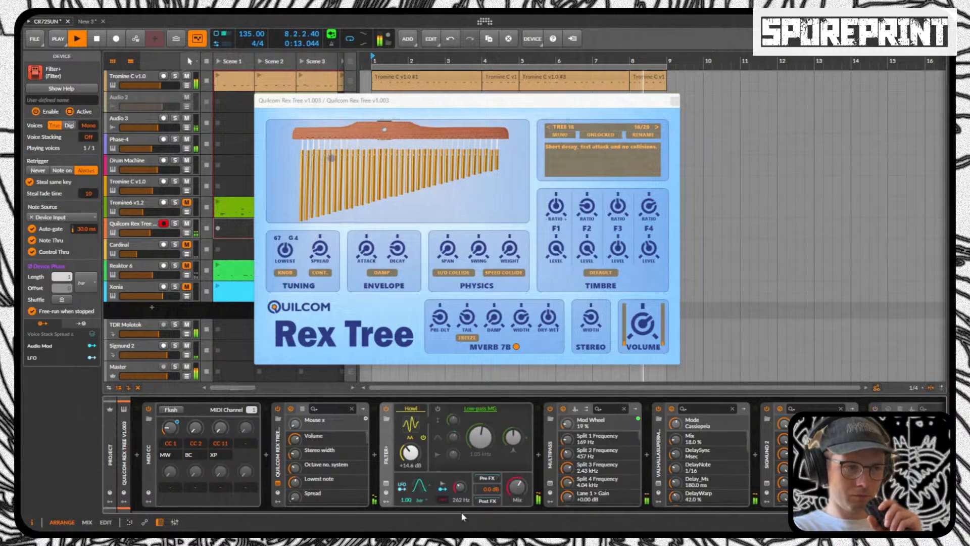
pyautogui.hscroll(2, 536, 511)
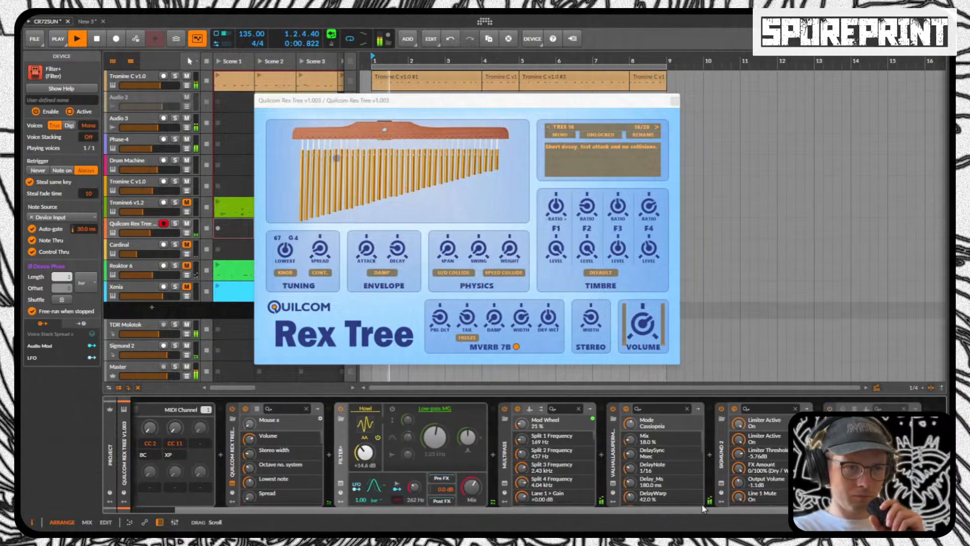
# Step: Close the Quilcom Rex Tree window, launch the Drum Machine clip in Scene 2 and mute its Bird Hat Open note
pyautogui.hscroll(-2, 556, 510)
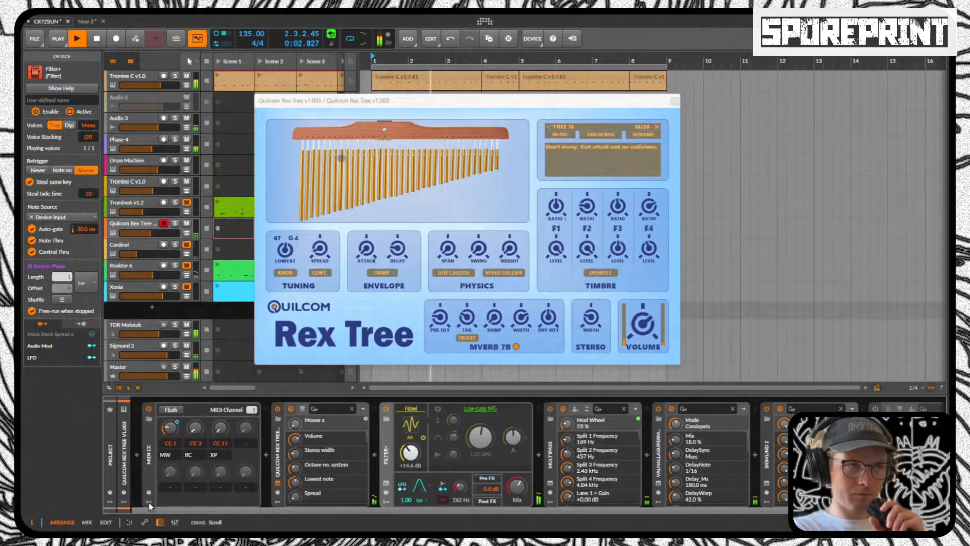
pyautogui.click(675, 101)
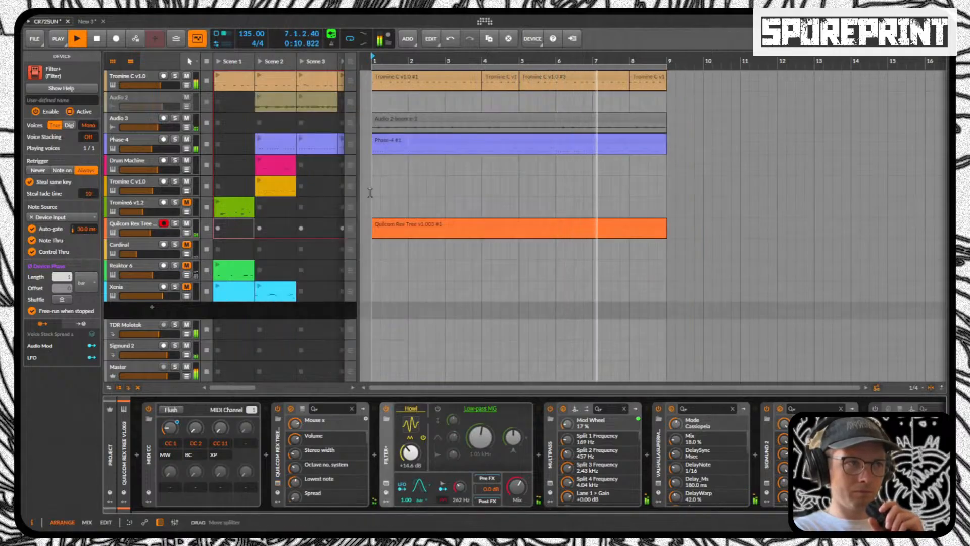
pyautogui.click(258, 161)
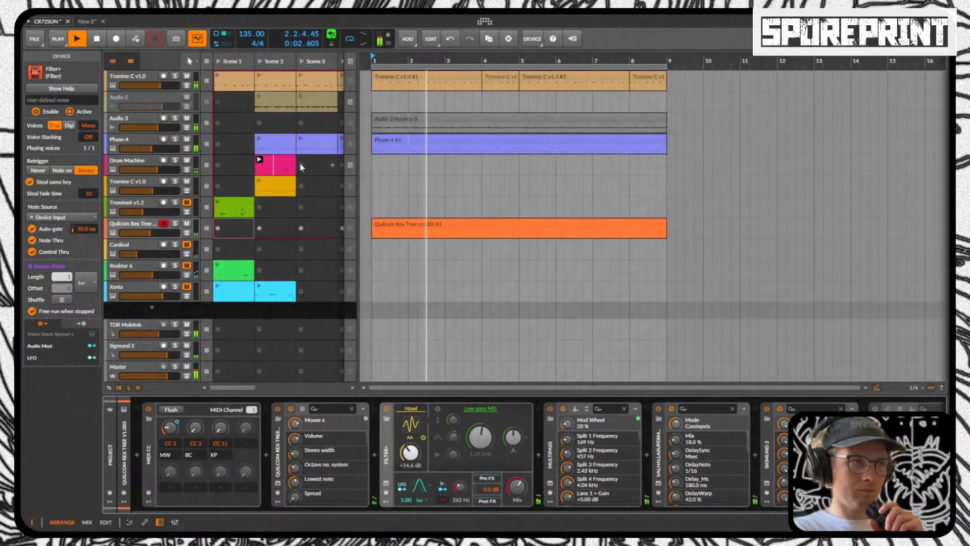
pyautogui.doubleClick(275, 161)
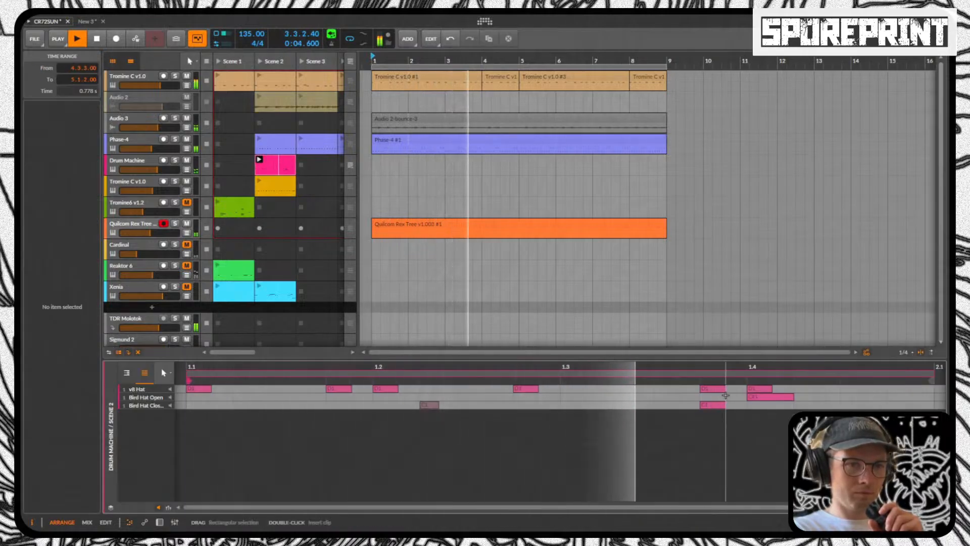
pyautogui.click(758, 397)
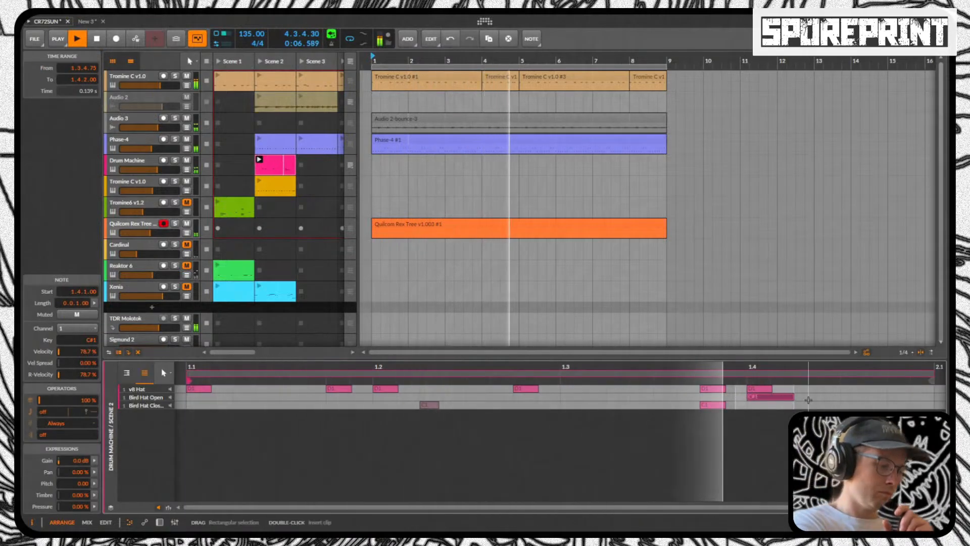
pyautogui.press('0')
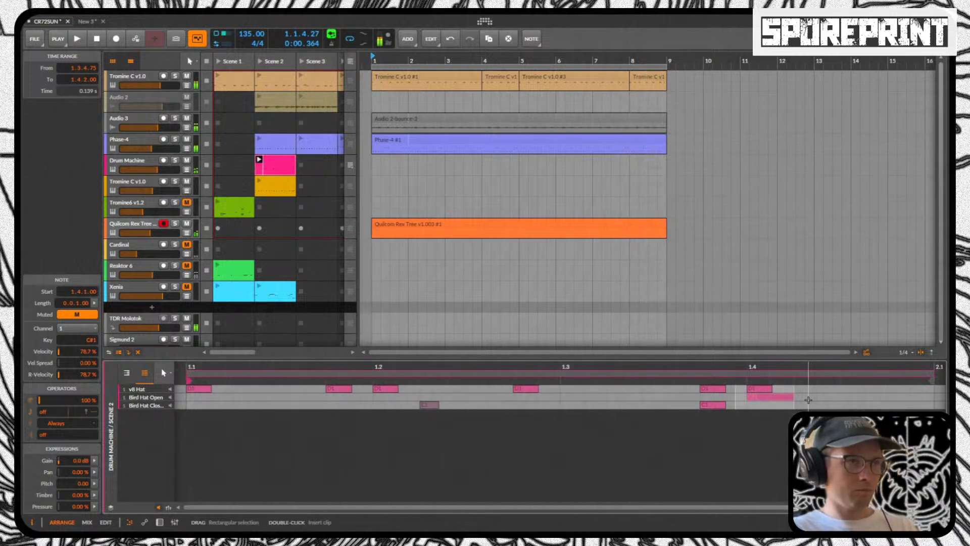
# Step: Switch to the browser, play track 2, Karmic Whip (Hypno Mix), on the cycle0.2 Bandcamp album page, and return to Bitwig Studio
pyautogui.hotkey('alt', 'Tab')
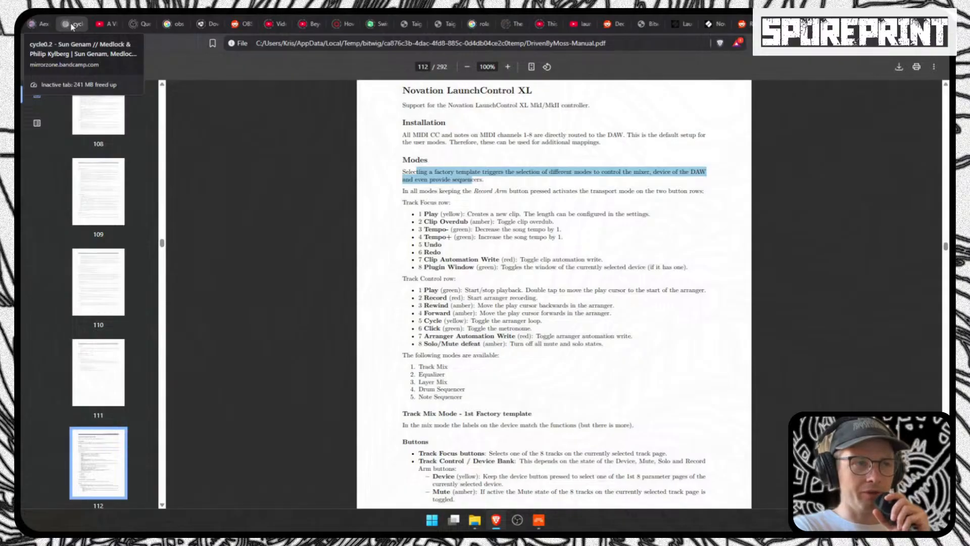
pyautogui.click(72, 27)
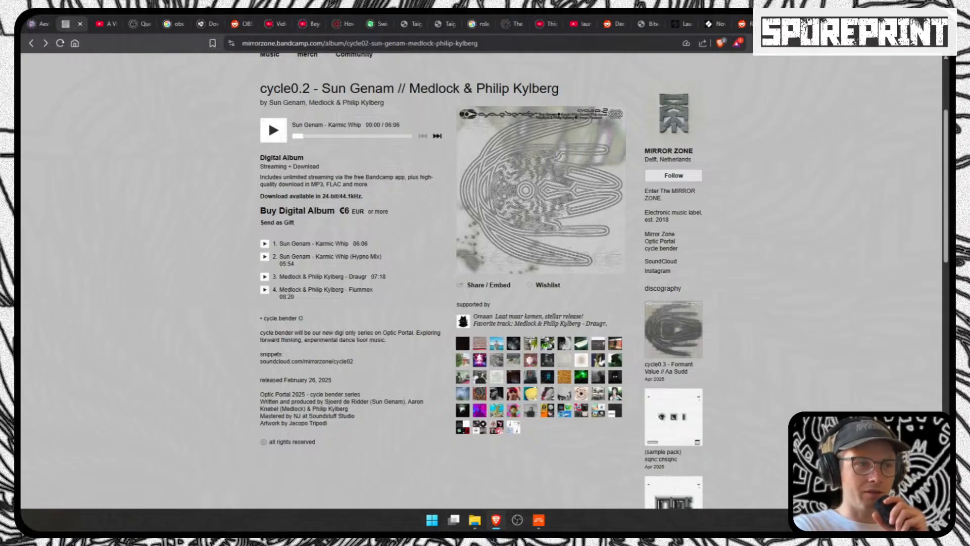
pyautogui.hotkey('alt', 'Tab')
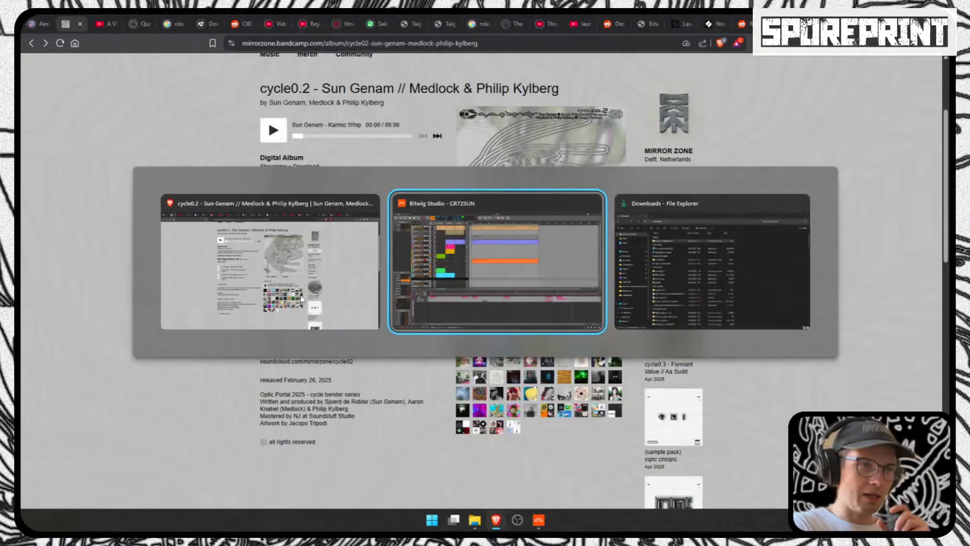
pyautogui.hotkey('alt', 'Tab')
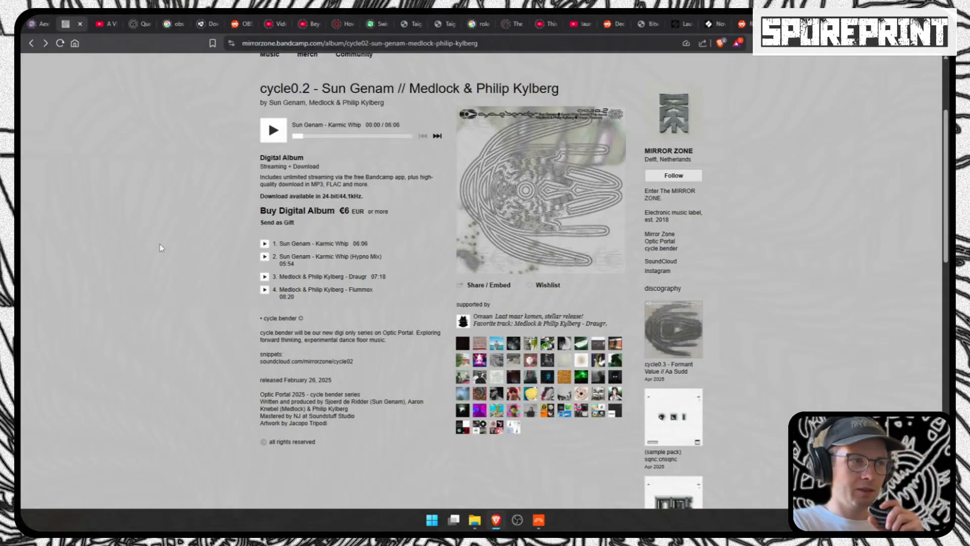
pyautogui.click(264, 257)
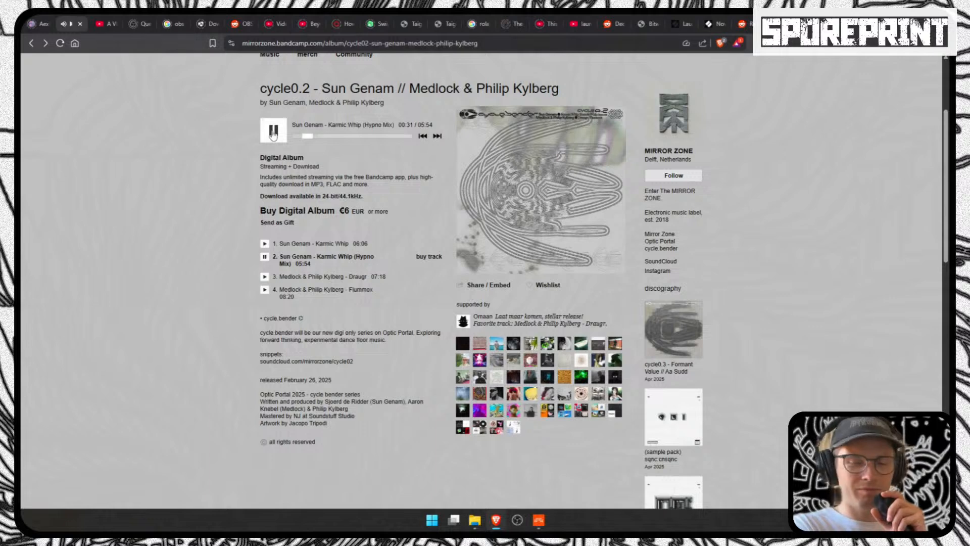
pyautogui.click(538, 520)
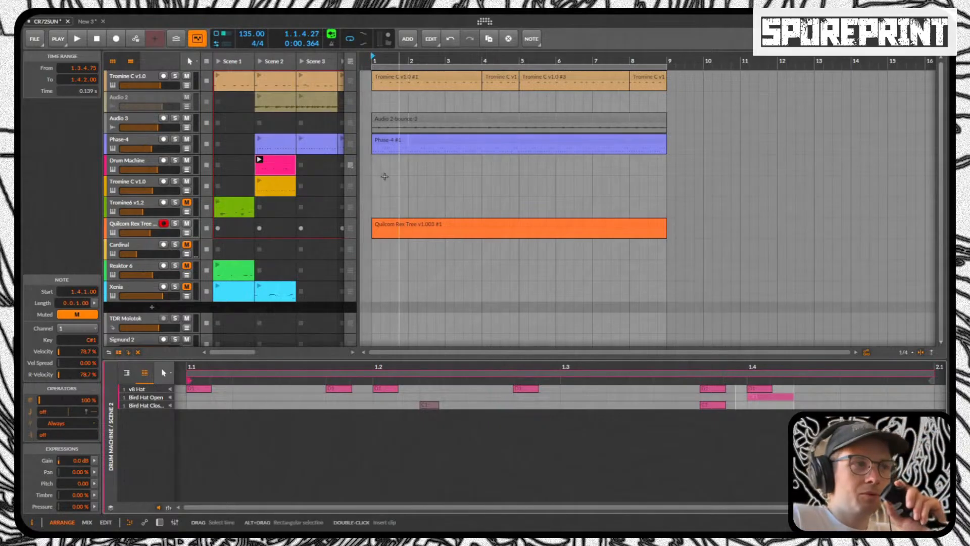
# Step: Move the arrangement clips on the Tromine C, Audio 3 and Phase-4 tracks to bar 33 and extend the loop region to 40 bars
pyautogui.moveTo(369, 164); pyautogui.dragTo(769, 71)
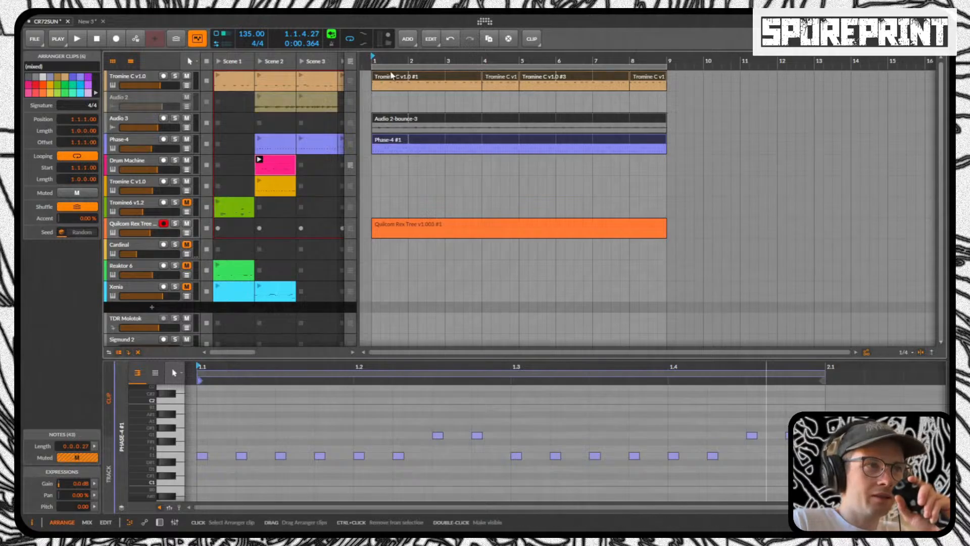
pyautogui.moveTo(388, 76); pyautogui.dragTo(638, 26)
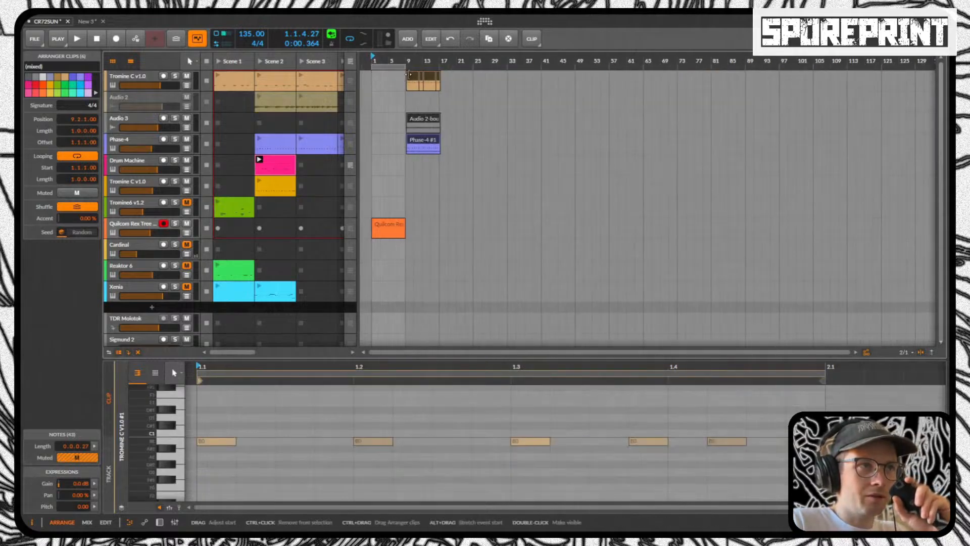
pyautogui.moveTo(414, 76); pyautogui.dragTo(513, 81)
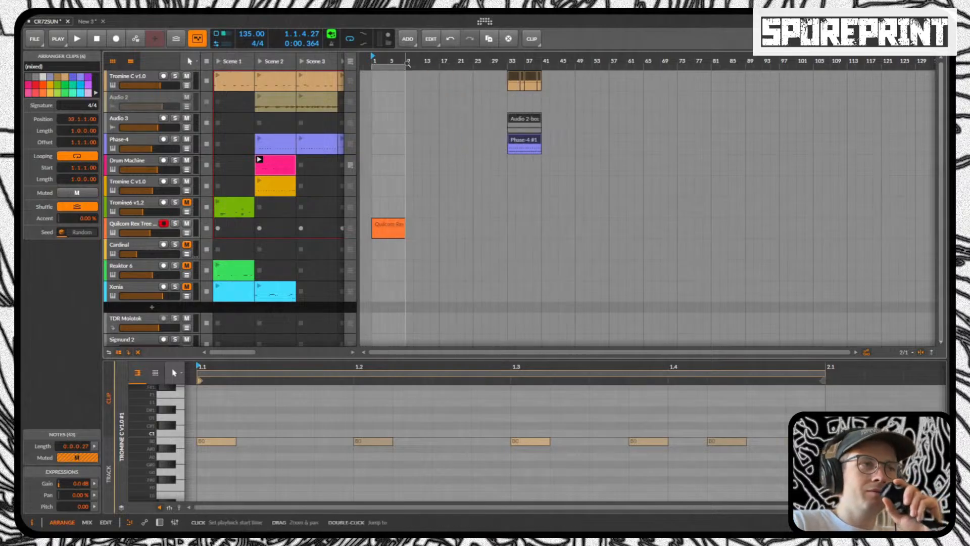
pyautogui.moveTo(403, 68); pyautogui.dragTo(544, 70)
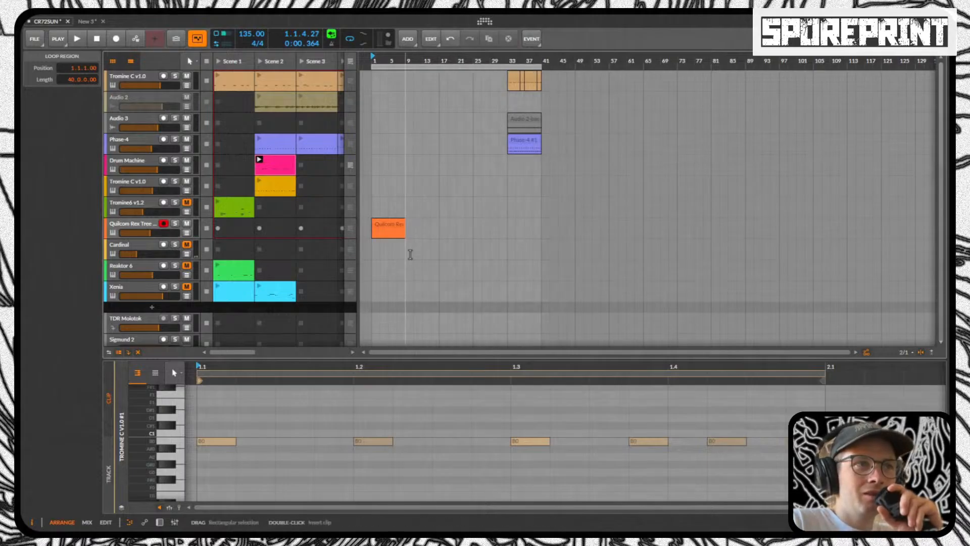
# Step: Try lengthening the Quilcom Rex Tree arrangement clip to 40 bars without looping, and undo the change
pyautogui.click(456, 227)
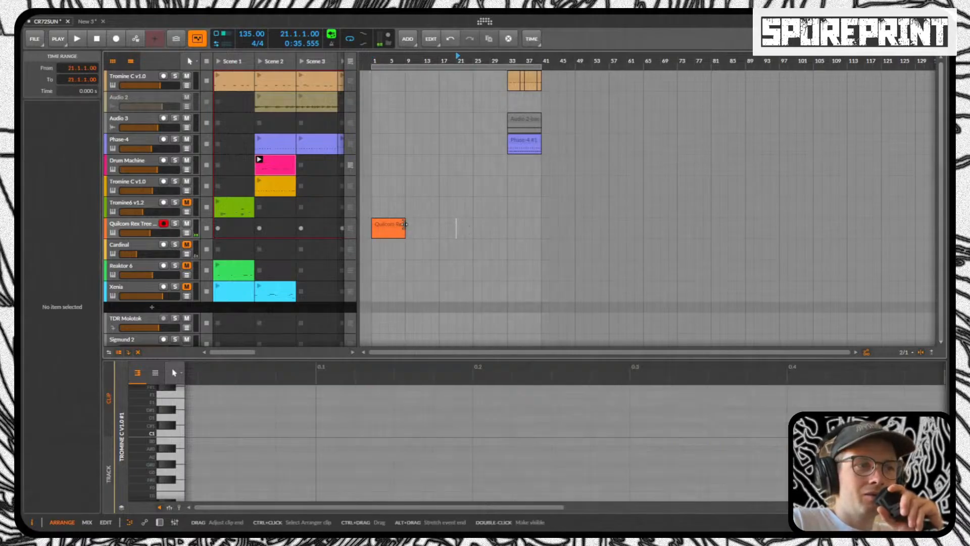
pyautogui.moveTo(408, 223); pyautogui.dragTo(478, 224)
pyautogui.moveTo(542, 224); pyautogui.dragTo(542, 223)
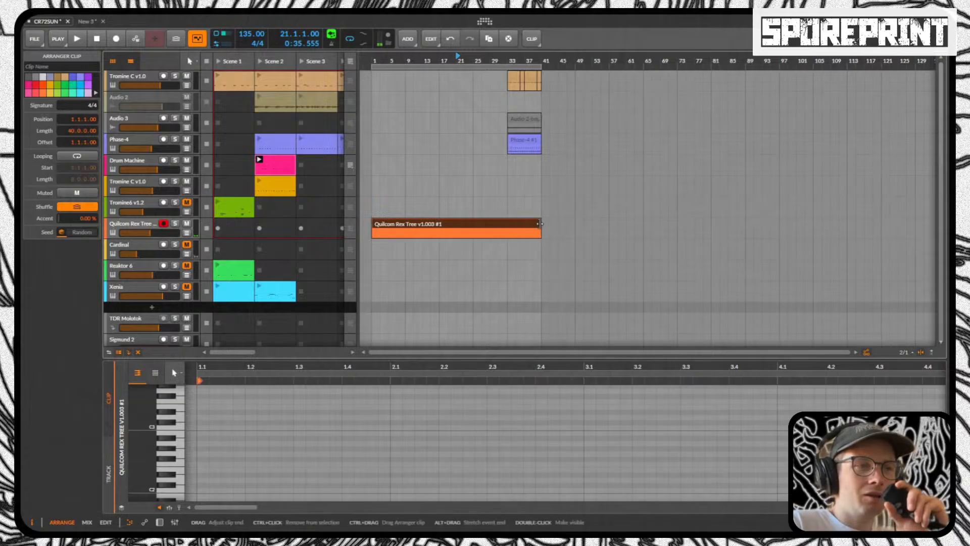
pyautogui.hotkey('ctrl', 'z')
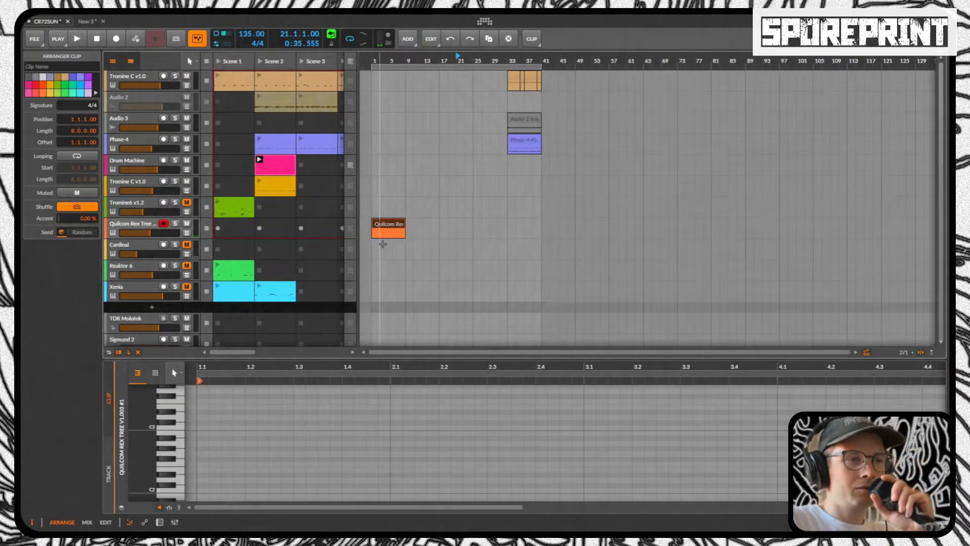
# Step: Copy the Quilcom Rex Tree clip into its Scene 1 launcher slot and extend the arrangement clip to bar 41 with the track's automation lane shown
pyautogui.moveTo(397, 237); pyautogui.dragTo(238, 234)
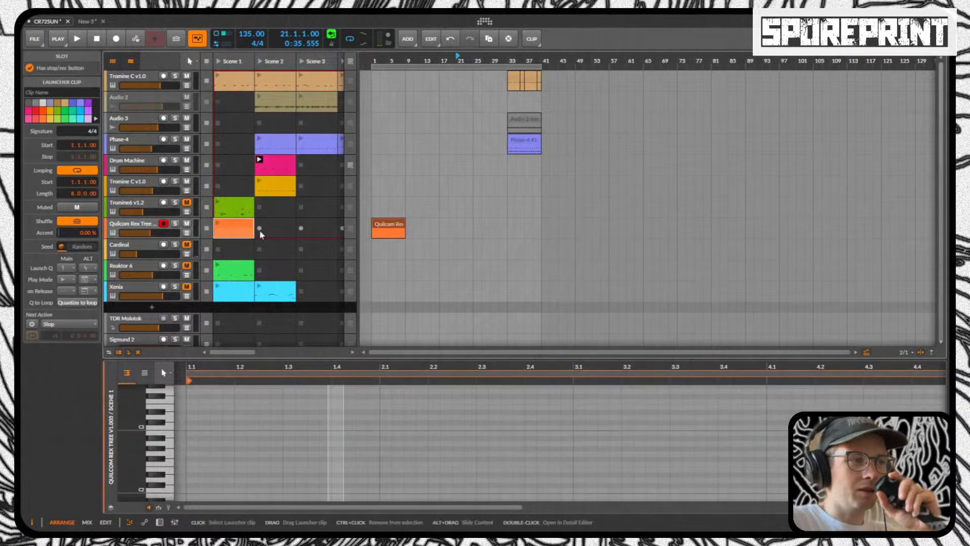
pyautogui.moveTo(405, 234); pyautogui.dragTo(475, 234)
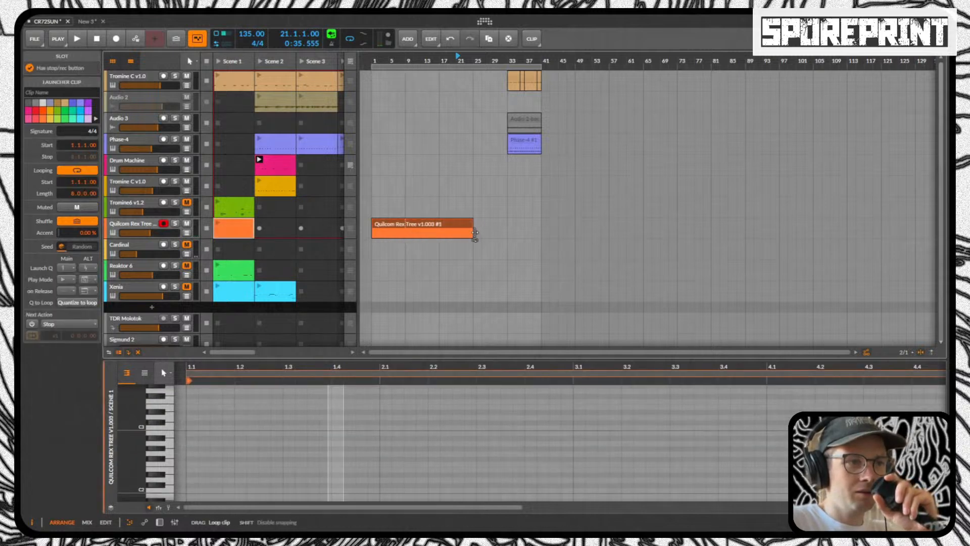
pyautogui.click(187, 233)
# Step: Place the Scene 1 Quilcom Rex Tree clip at bar 1 and delete the leftover clip from bar 9 and the automation point at bar 41
pyautogui.moveTo(233, 233); pyautogui.dragTo(374, 231)
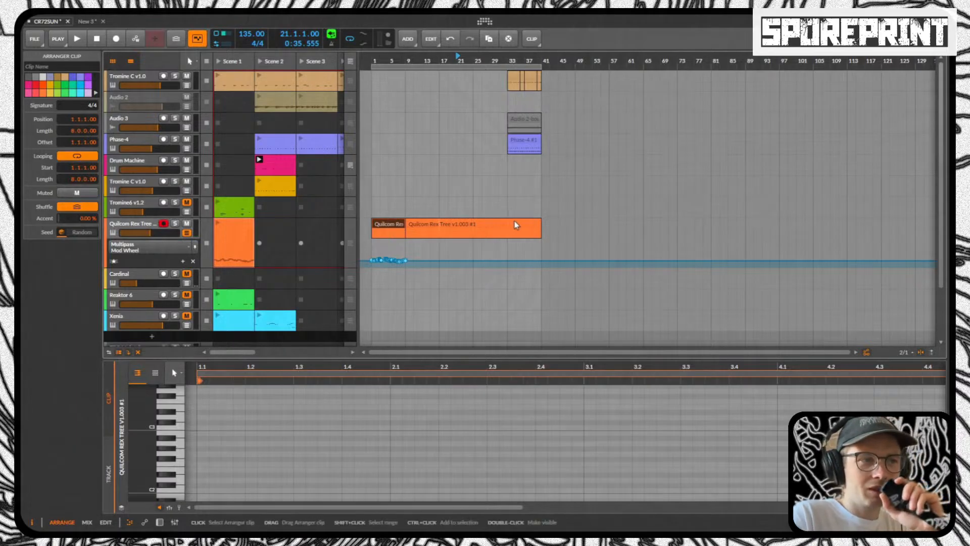
pyautogui.click(455, 225)
pyautogui.press('Delete')
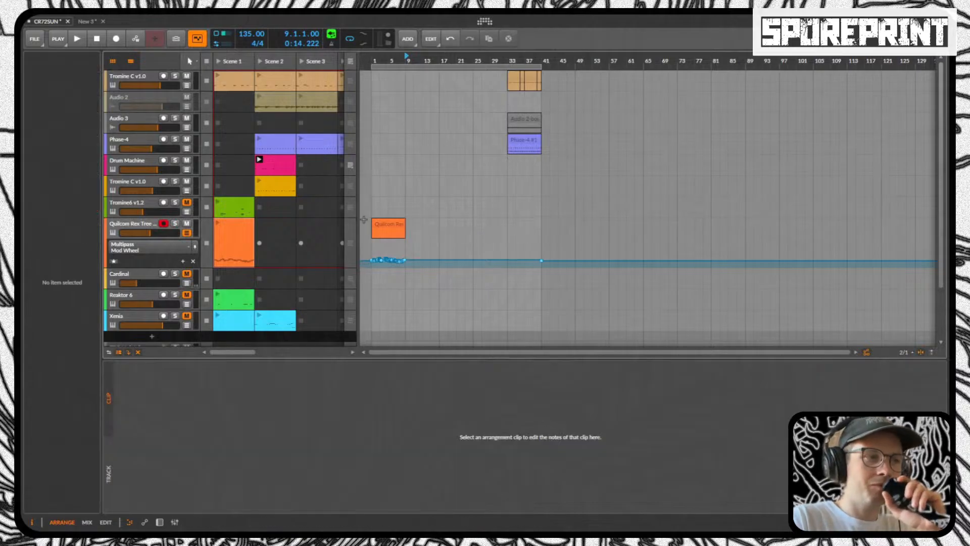
pyautogui.click(387, 226)
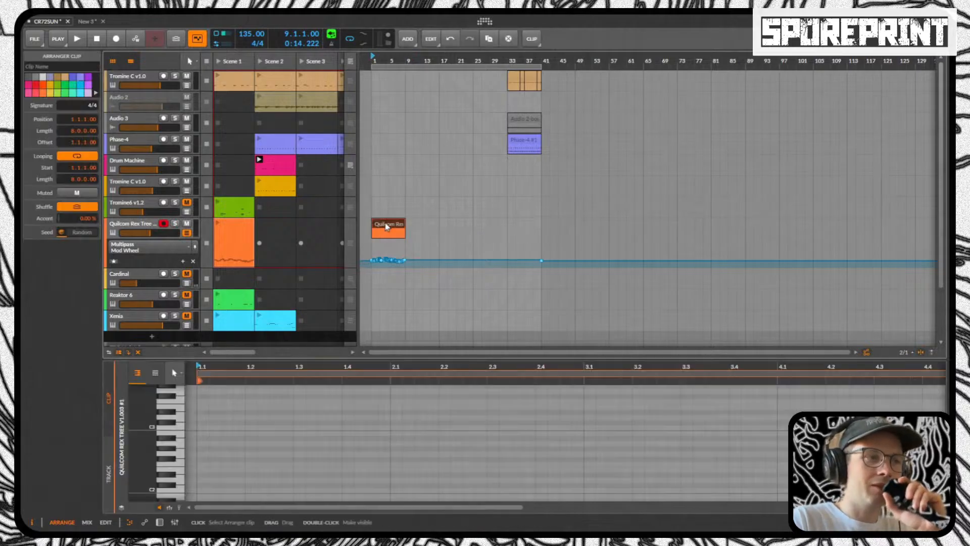
pyautogui.click(541, 260)
pyautogui.press('Delete')
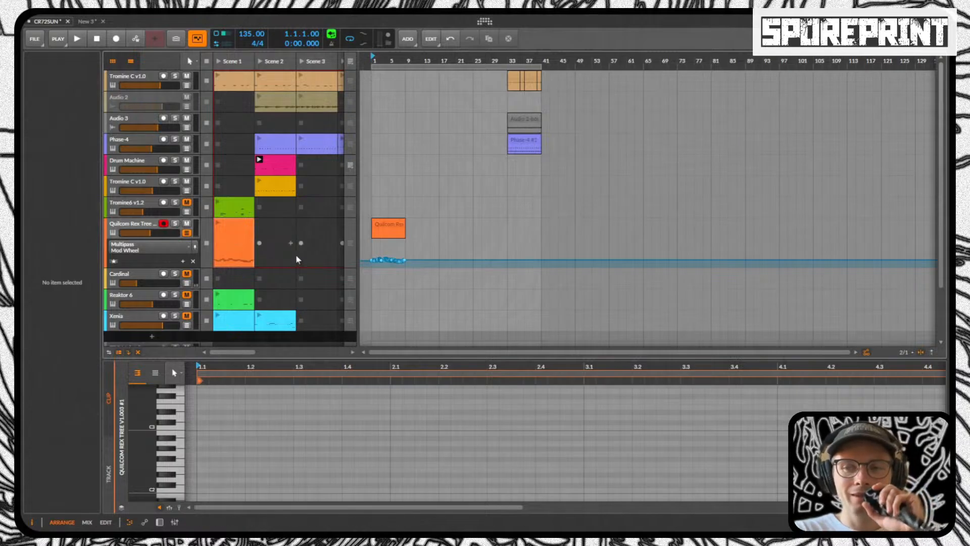
# Step: Loop the Quilcom Rex Tree clip and its Mod Wheel automation out to 40 bars in the arrangement, and start playback from bar 1
pyautogui.click(389, 230)
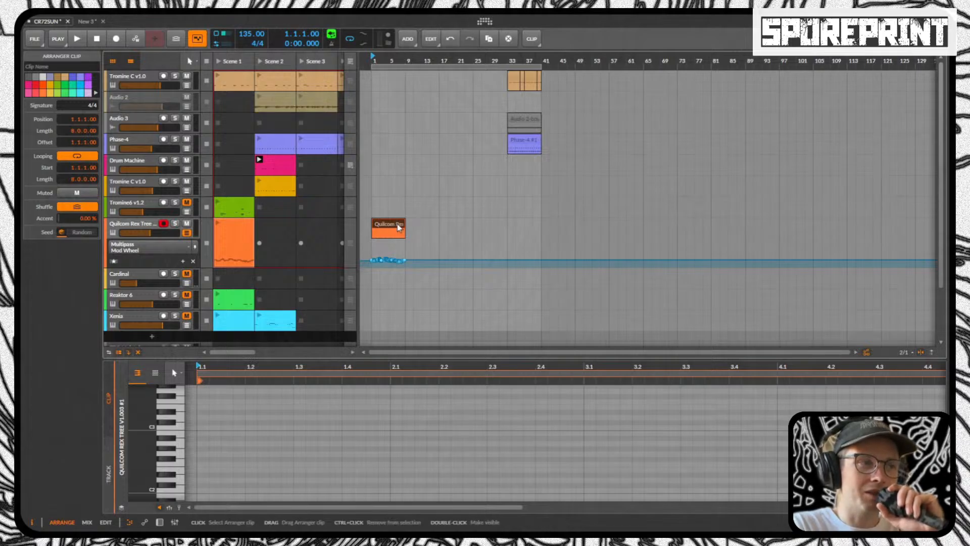
pyautogui.moveTo(399, 227); pyautogui.dragTo(381, 231)
pyautogui.moveTo(232, 234); pyautogui.dragTo(233, 234)
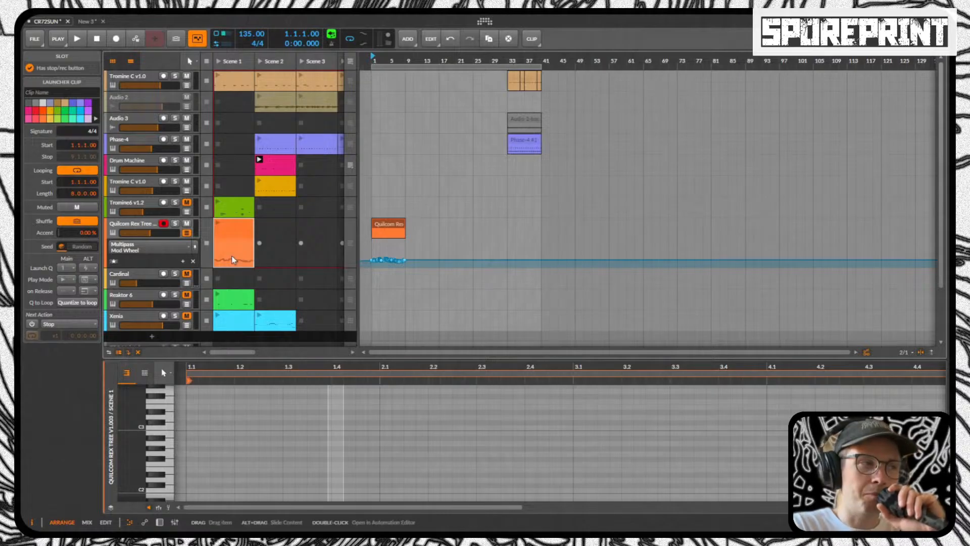
pyautogui.click(376, 233)
pyautogui.moveTo(404, 234); pyautogui.dragTo(539, 235)
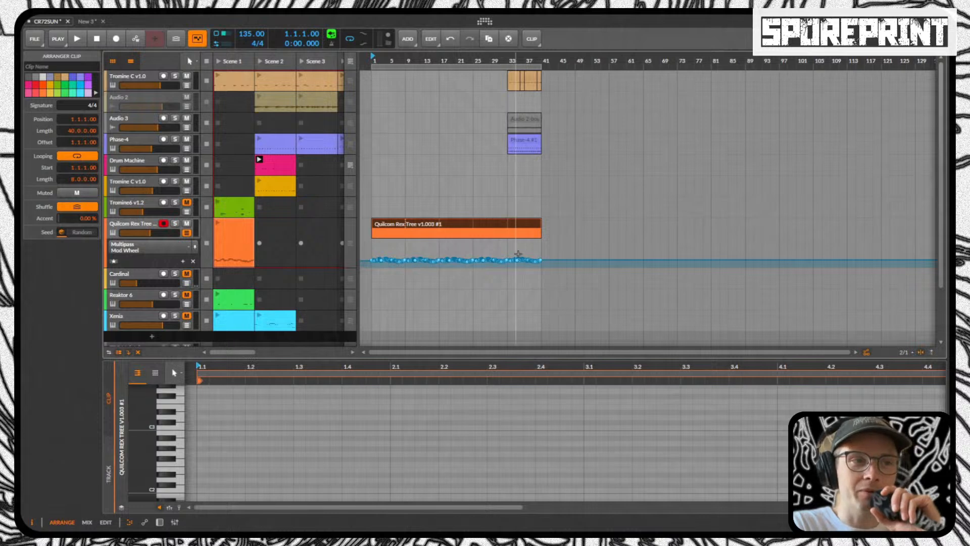
pyautogui.moveTo(543, 260)
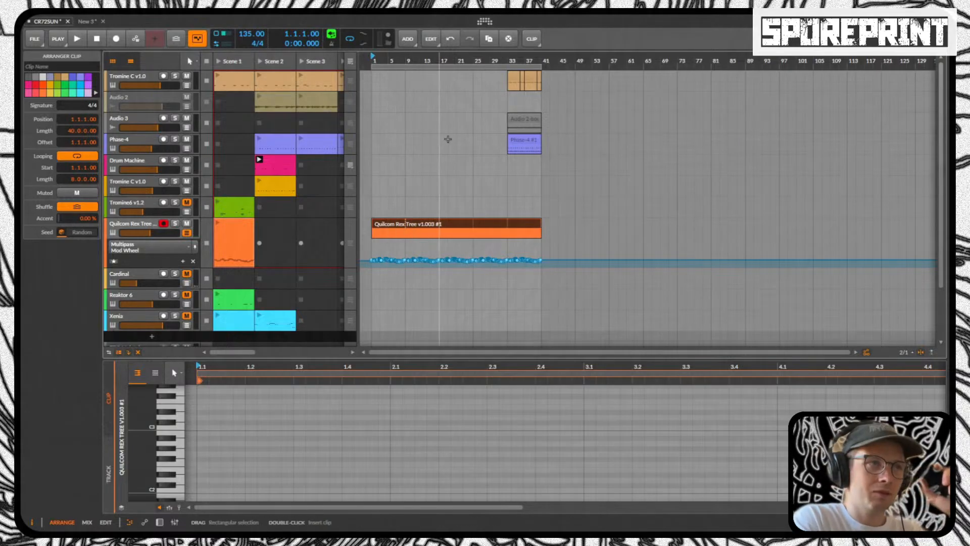
pyautogui.click(371, 102)
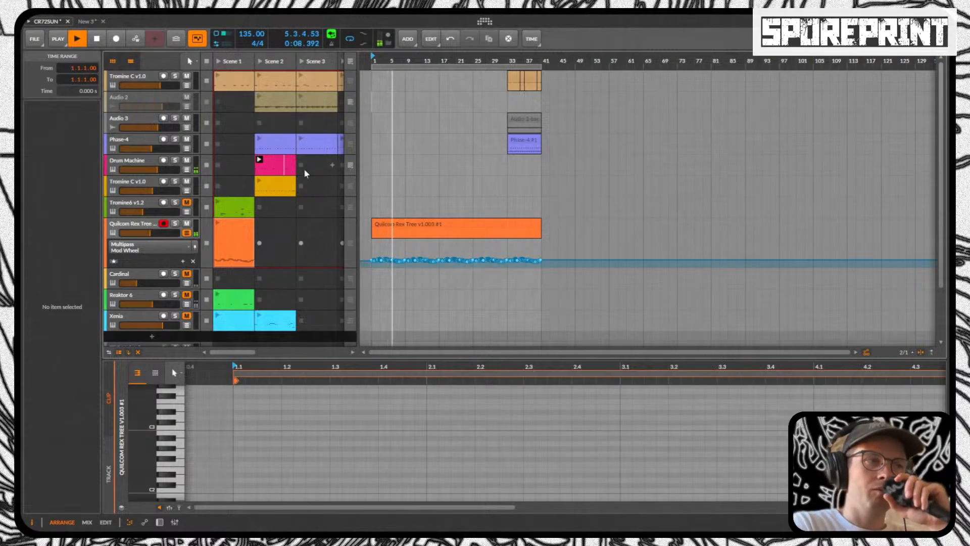
# Step: Place the Drum Machine Scene 2 clip at bar 9 of the arrangement and loop it out to 32 bars
pyautogui.moveTo(277, 160); pyautogui.dragTo(406, 162)
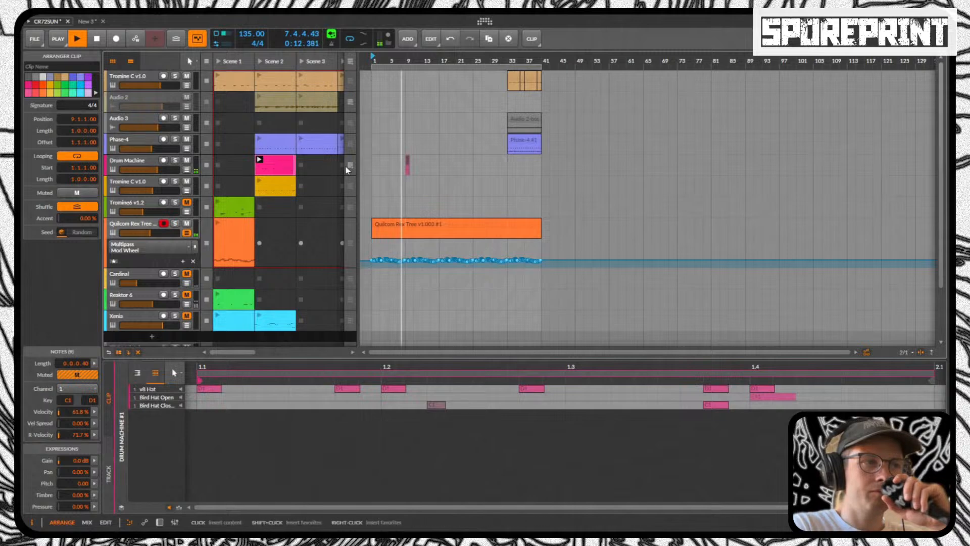
pyautogui.click(408, 168)
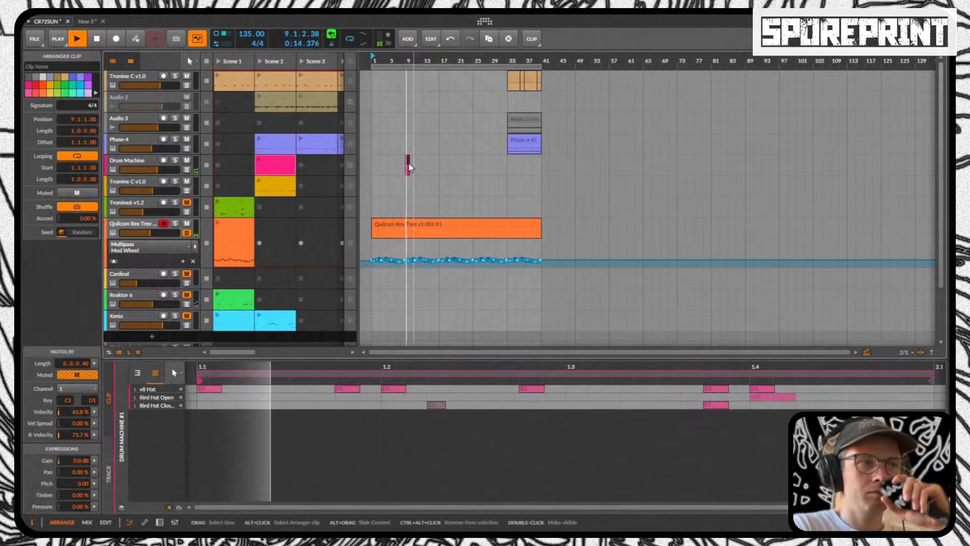
pyautogui.scroll(3, 407, 172)
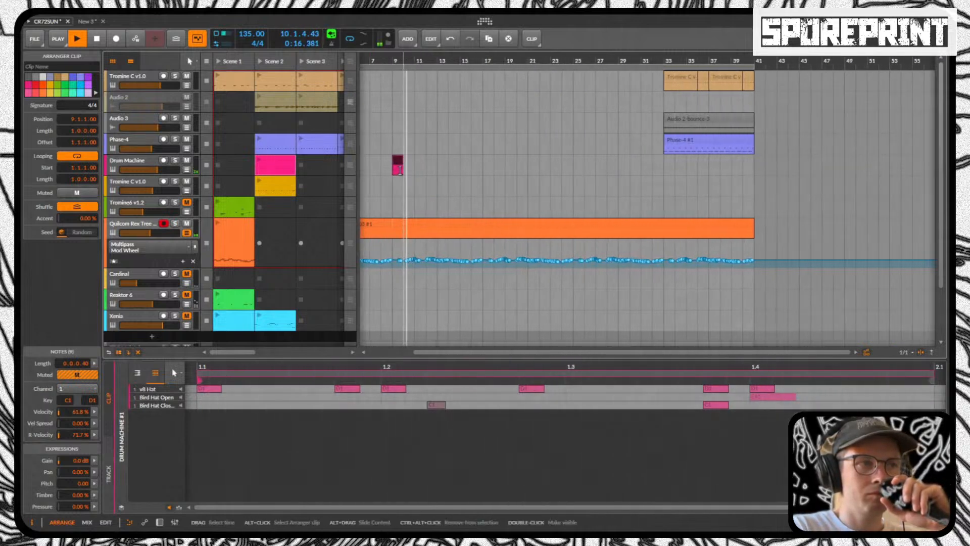
pyautogui.click(412, 181)
pyautogui.moveTo(402, 157); pyautogui.dragTo(754, 159)
pyautogui.scroll(-3, 442, 60)
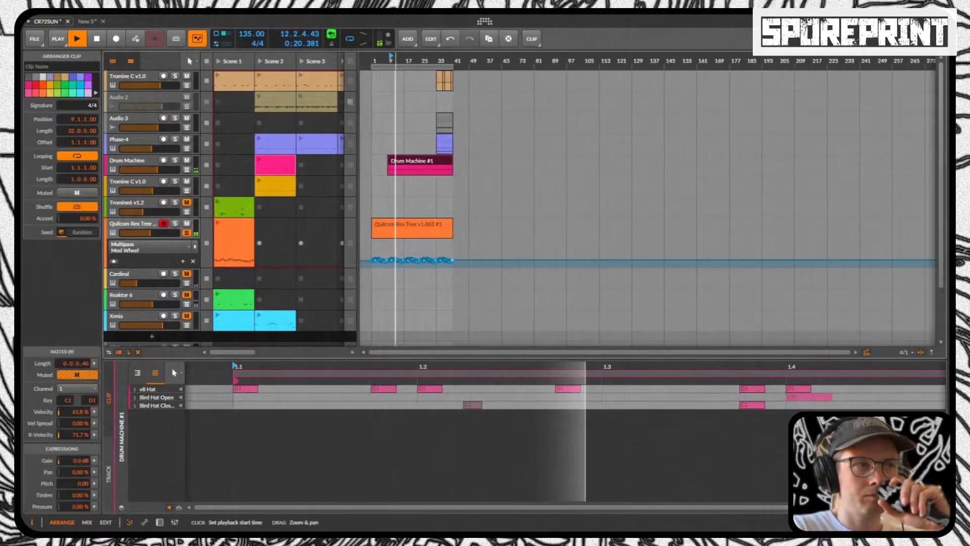
pyautogui.click(381, 162)
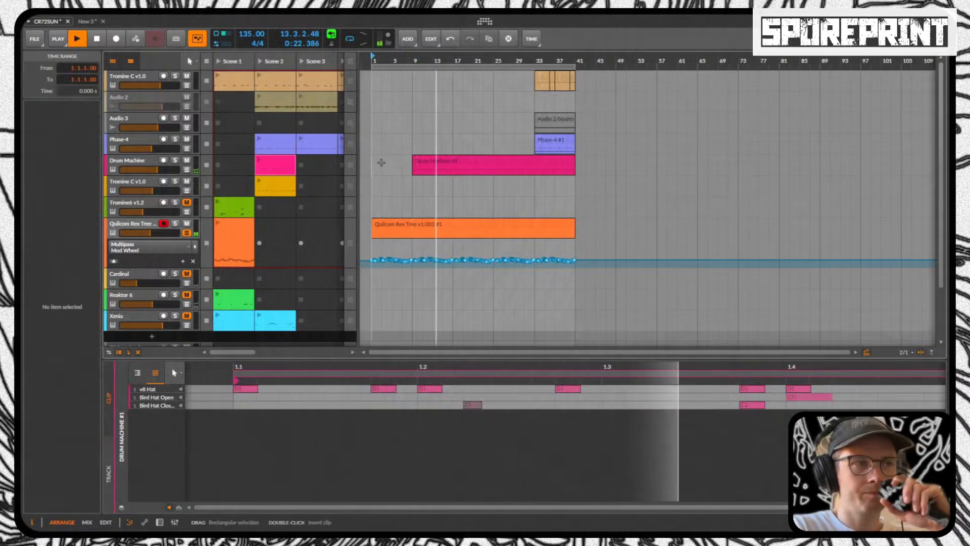
# Step: Stop playback and shorten the arrangement's loop region to 32 bars from bar 1
pyautogui.press('space')
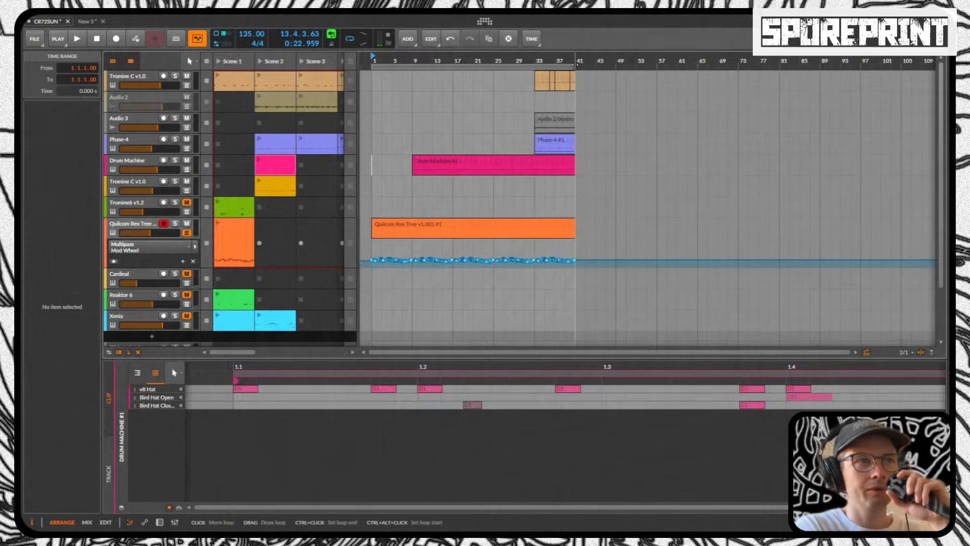
pyautogui.click(541, 66)
pyautogui.moveTo(534, 74); pyautogui.dragTo(534, 74)
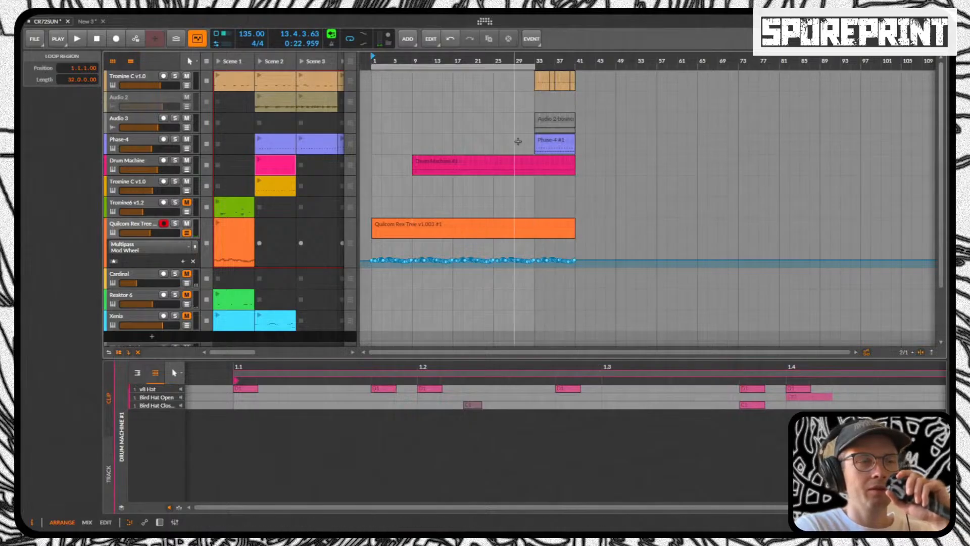
# Step: Split the Drum Machine clip at bar 33 and trim the Quilcom Rex Tree arrangement clip to a length of 32 bars
pyautogui.click(542, 167)
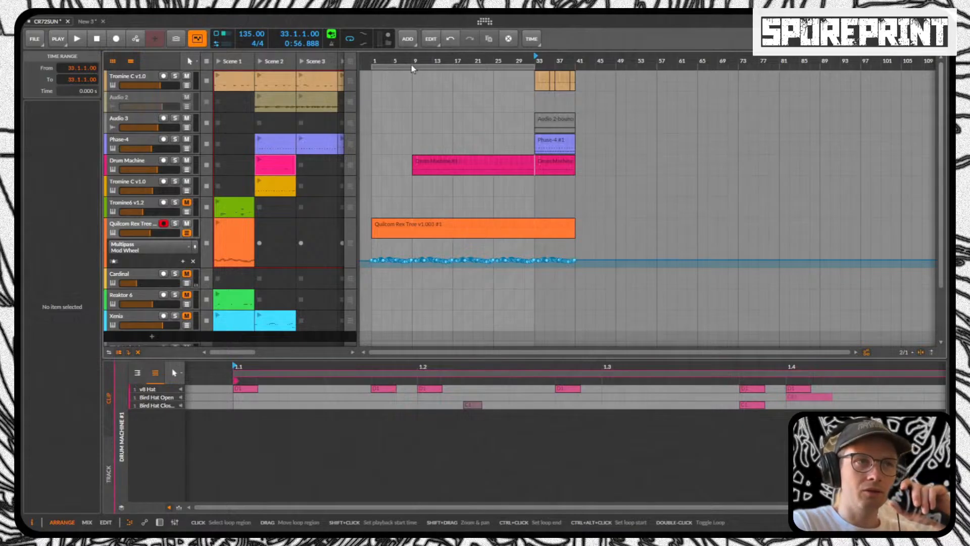
pyautogui.moveTo(461, 61); pyautogui.dragTo(485, 264)
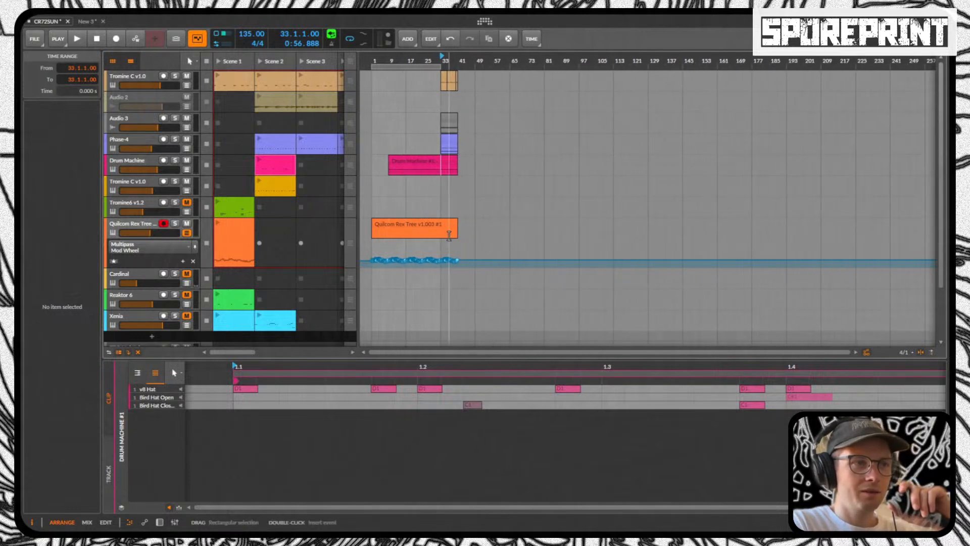
pyautogui.moveTo(458, 233); pyautogui.dragTo(439, 234)
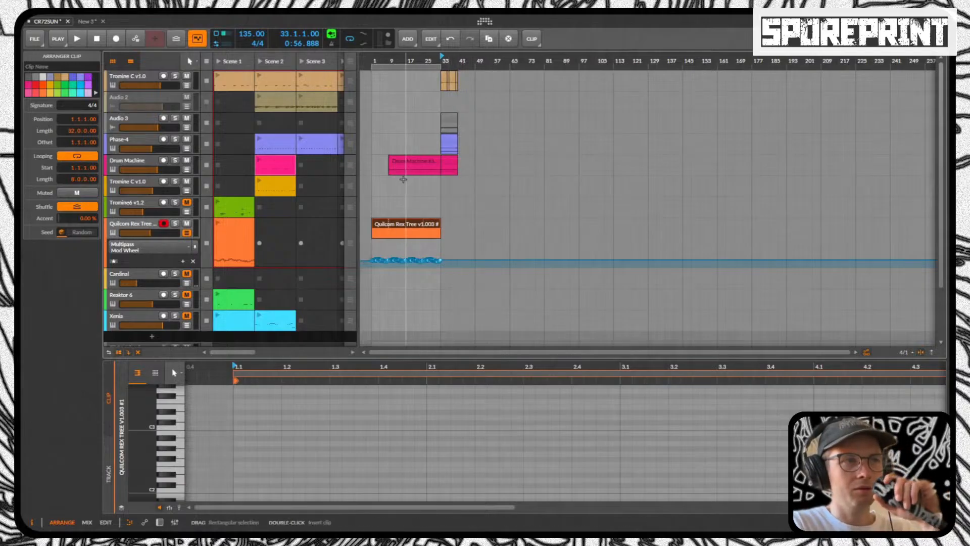
# Step: With bars 1 to 33 selected across the tracks, show the realtime ruler, and start playback from bar 1
pyautogui.moveTo(376, 86); pyautogui.dragTo(422, 82)
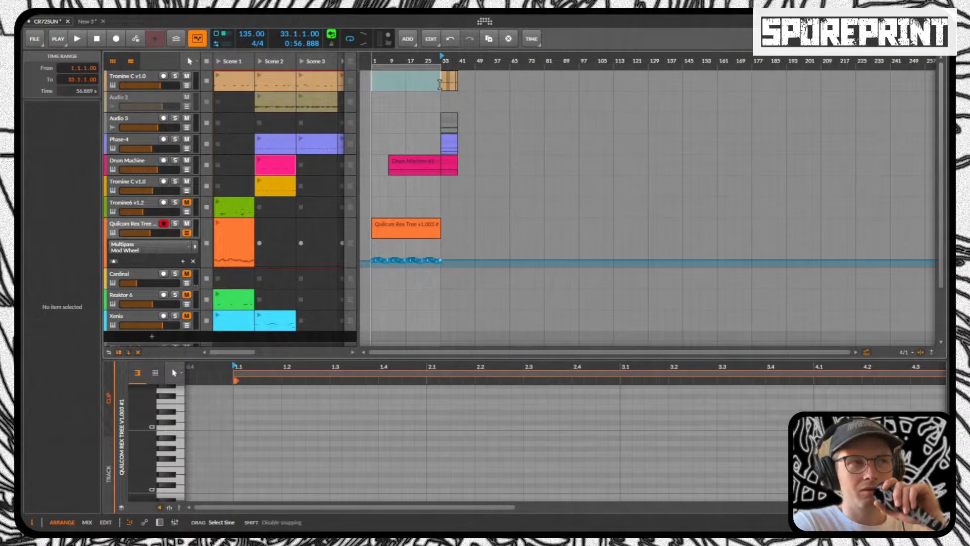
pyautogui.moveTo(437, 111); pyautogui.dragTo(443, 246)
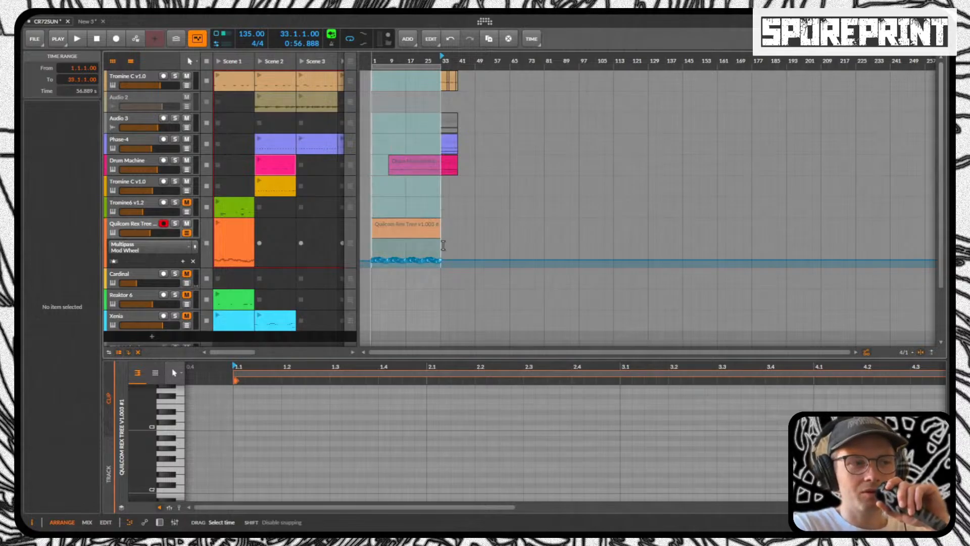
pyautogui.rightClick(410, 64)
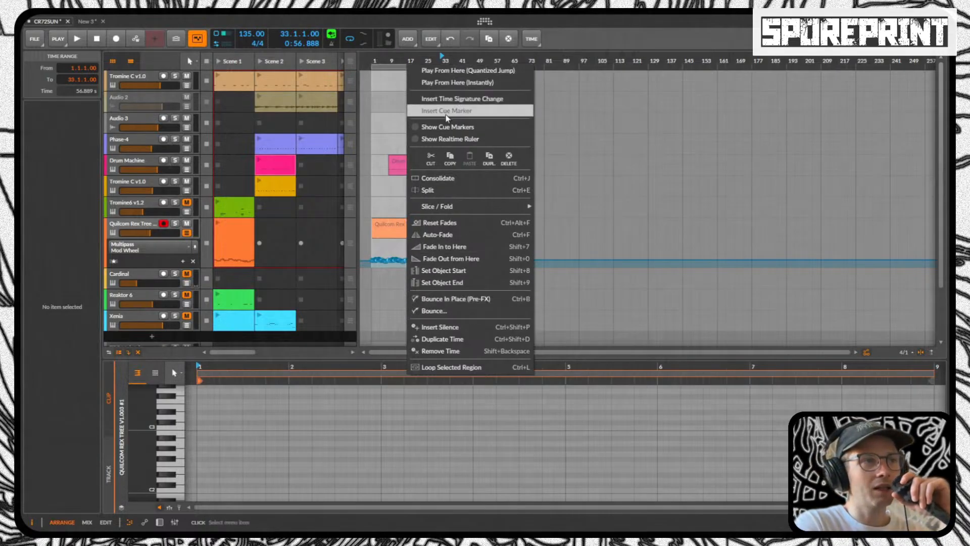
pyautogui.click(444, 139)
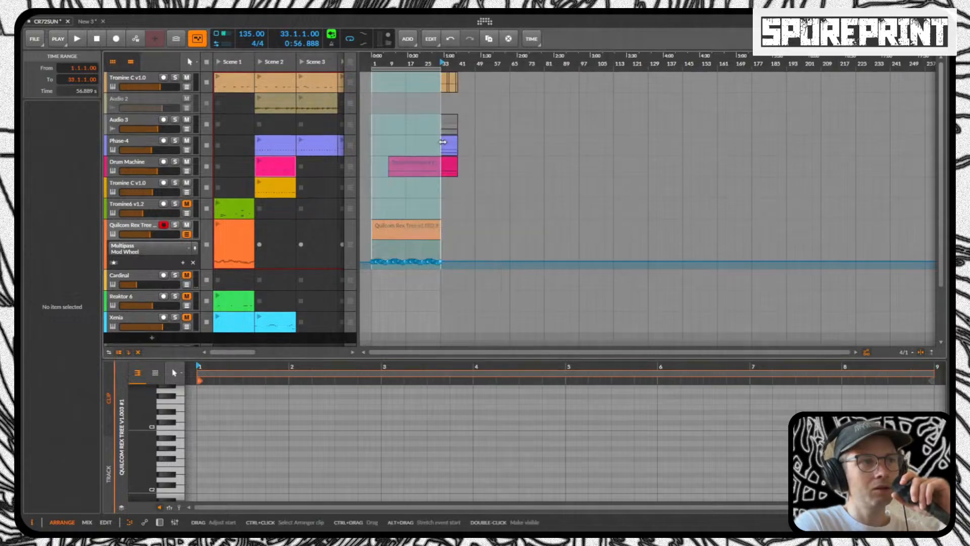
pyautogui.click(398, 95)
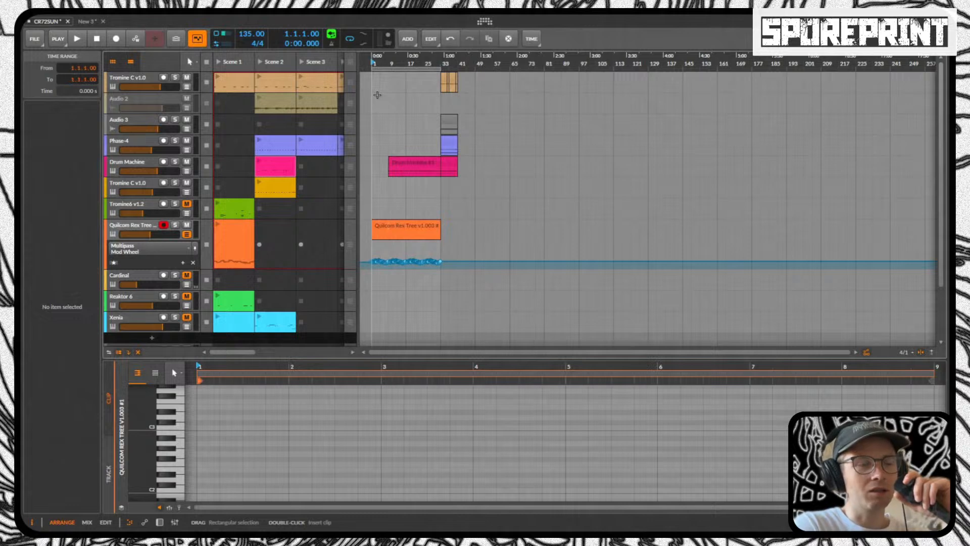
pyautogui.press('space')
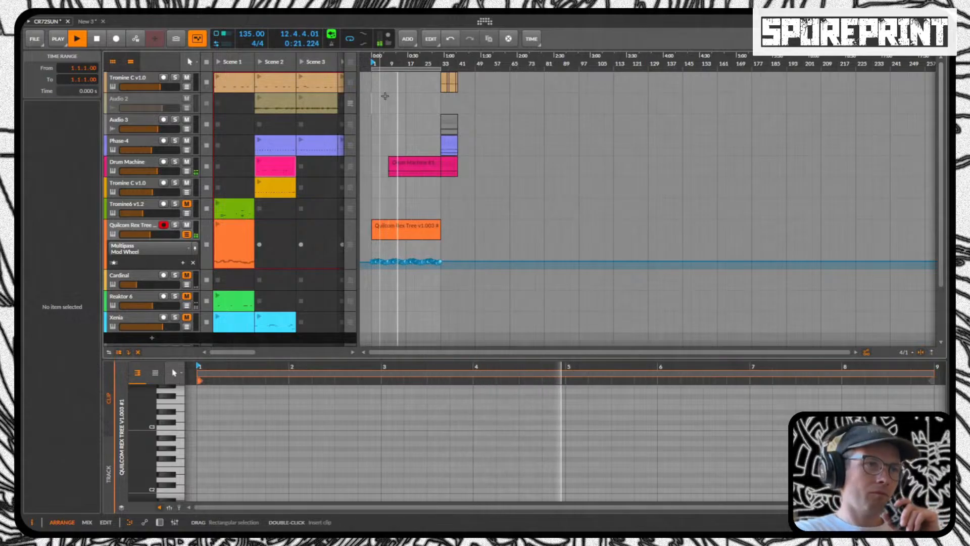
# Step: Resize the arrangement clips so Phase-4 runs from bar 17 to 33 and Audio 3 from bar 25 to 33
pyautogui.click(428, 139)
pyautogui.moveTo(427, 138); pyautogui.dragTo(405, 139)
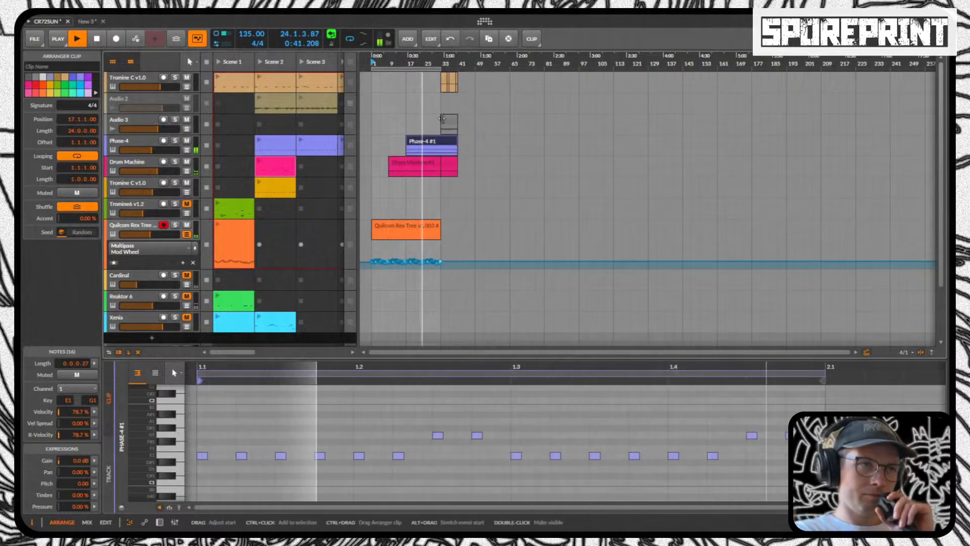
pyautogui.moveTo(445, 127); pyautogui.dragTo(424, 121)
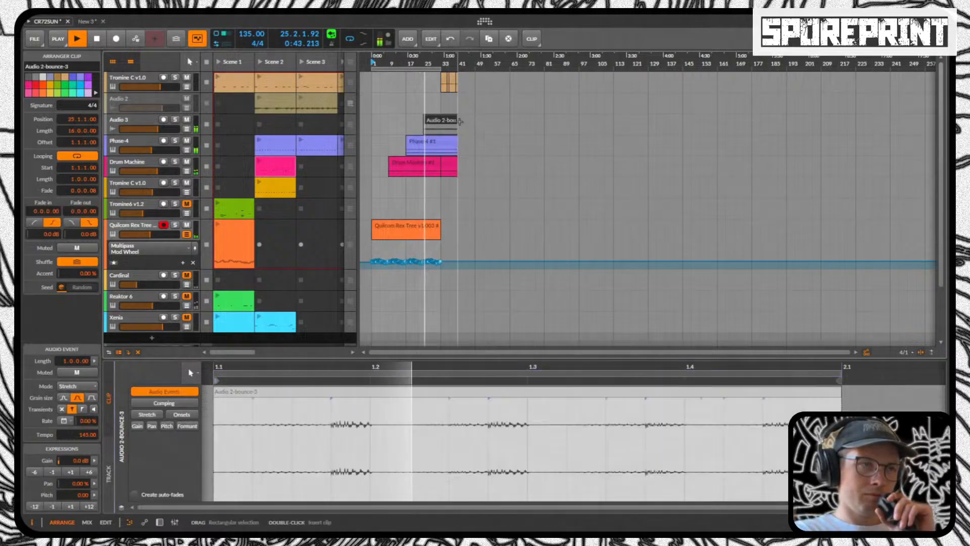
pyautogui.click(442, 143)
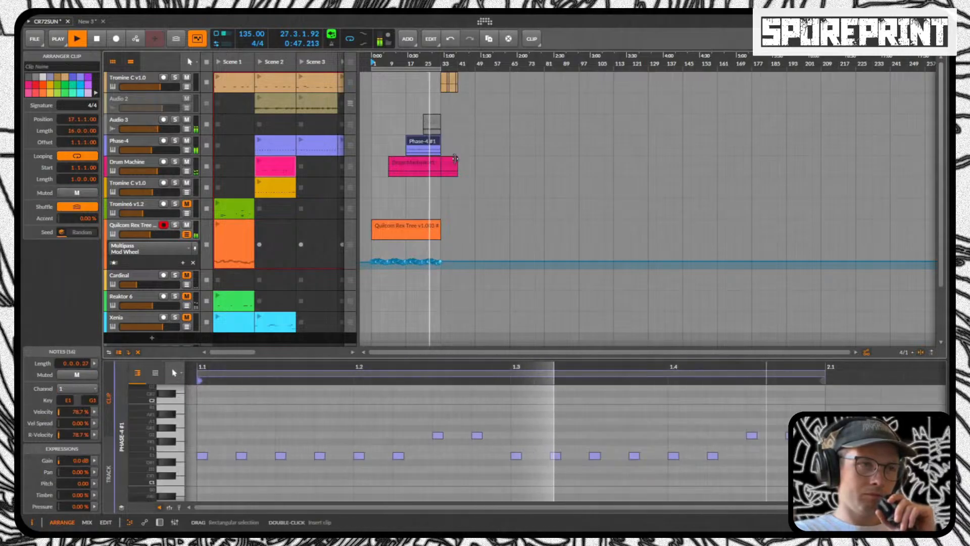
pyautogui.scroll(5, 434, 88)
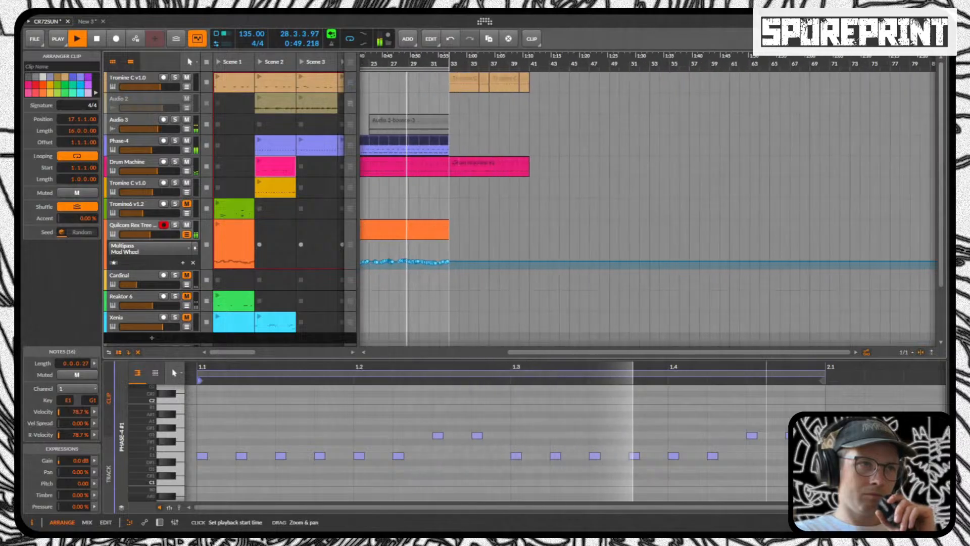
pyautogui.moveTo(433, 99); pyautogui.dragTo(444, 148)
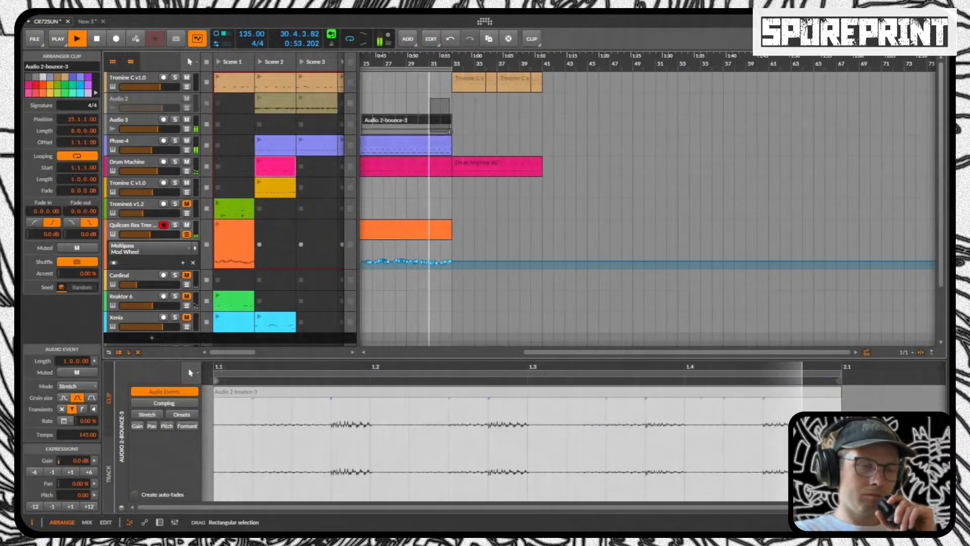
pyautogui.press('Delete')
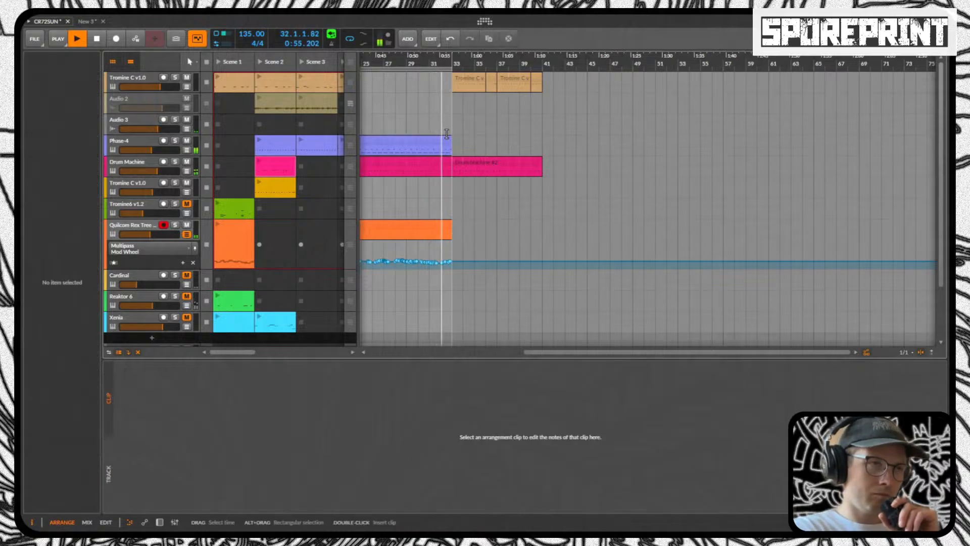
pyautogui.hotkey('ctrl', 'z')
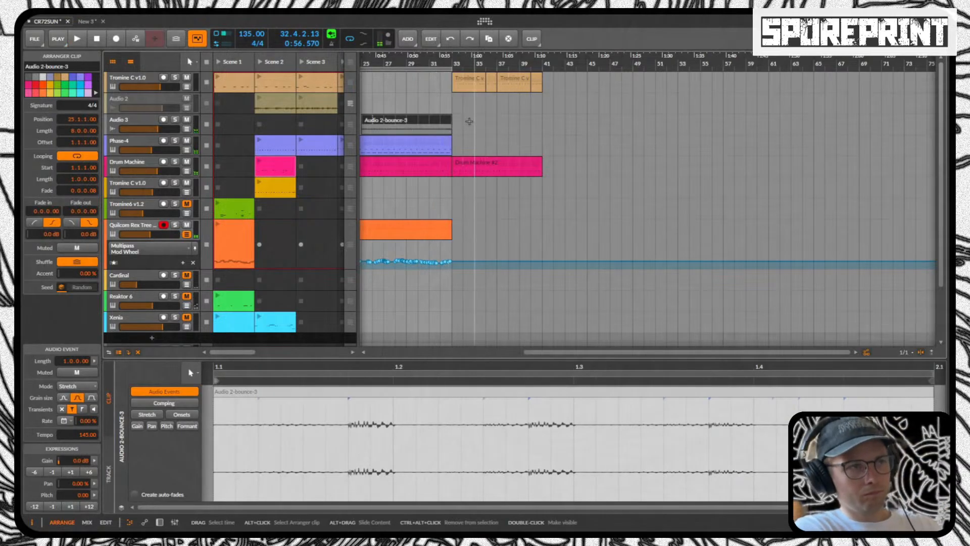
# Step: Split the Audio 3 clip at bar 31 and delete the two-bar piece up to bar 33
pyautogui.click(431, 130)
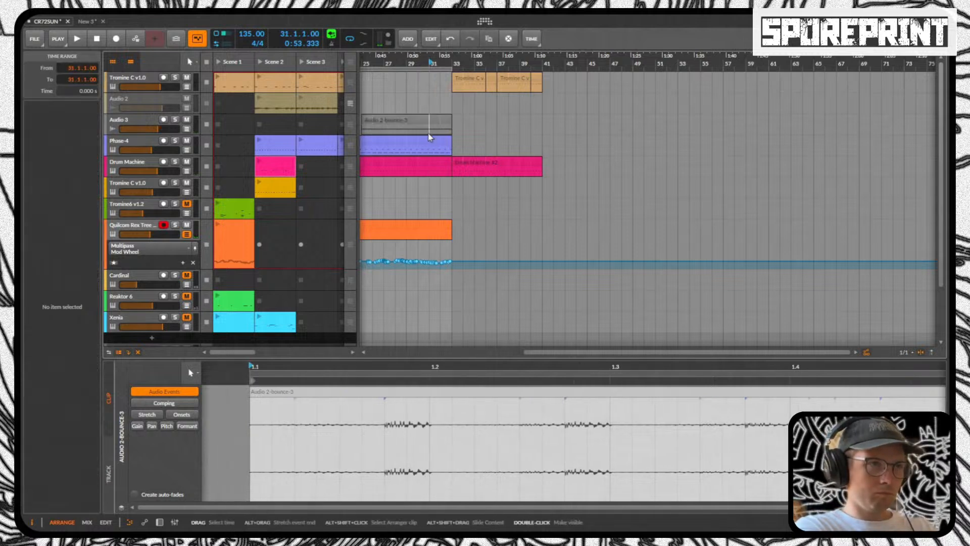
pyautogui.click(435, 121)
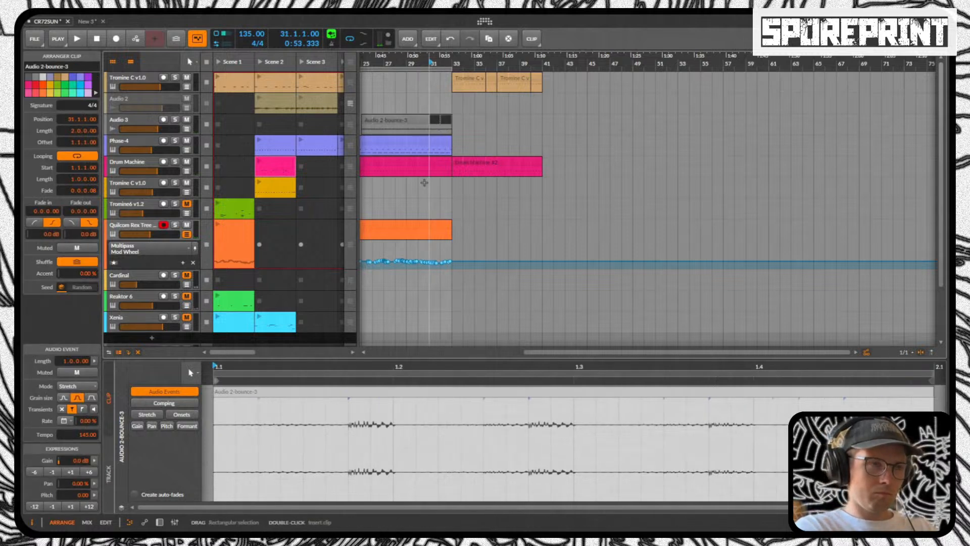
pyautogui.press('Delete')
# Step: Split the Phase-4 and Drum Machine clips at bar 32 and delete their one-bar pieces before bar 33
pyautogui.click(444, 146)
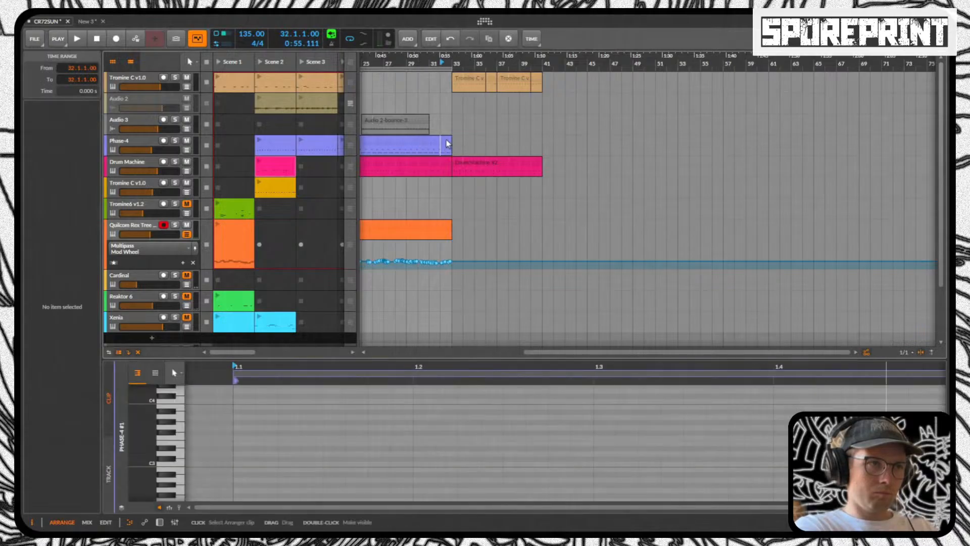
pyautogui.click(446, 141)
pyautogui.press('Delete')
pyautogui.click(440, 170)
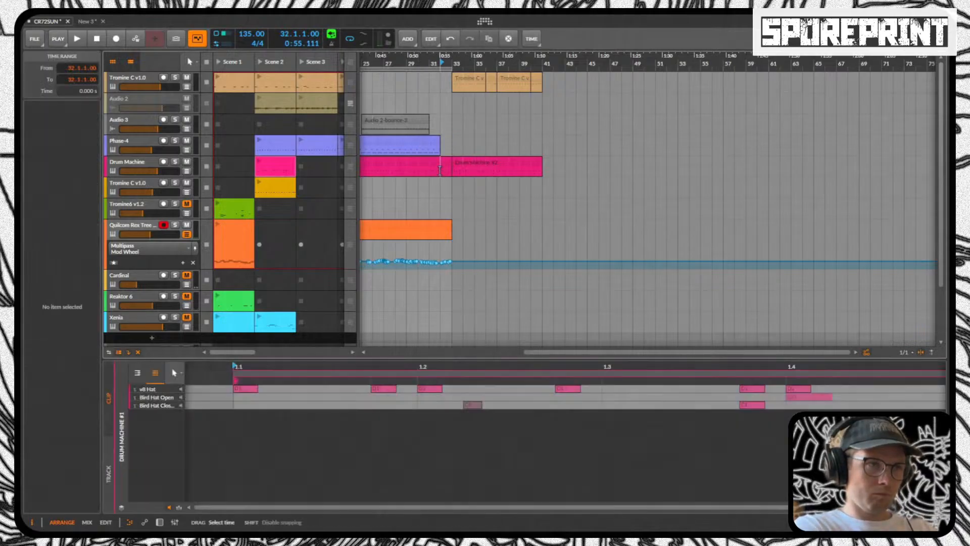
pyautogui.click(444, 162)
pyautogui.press('Delete')
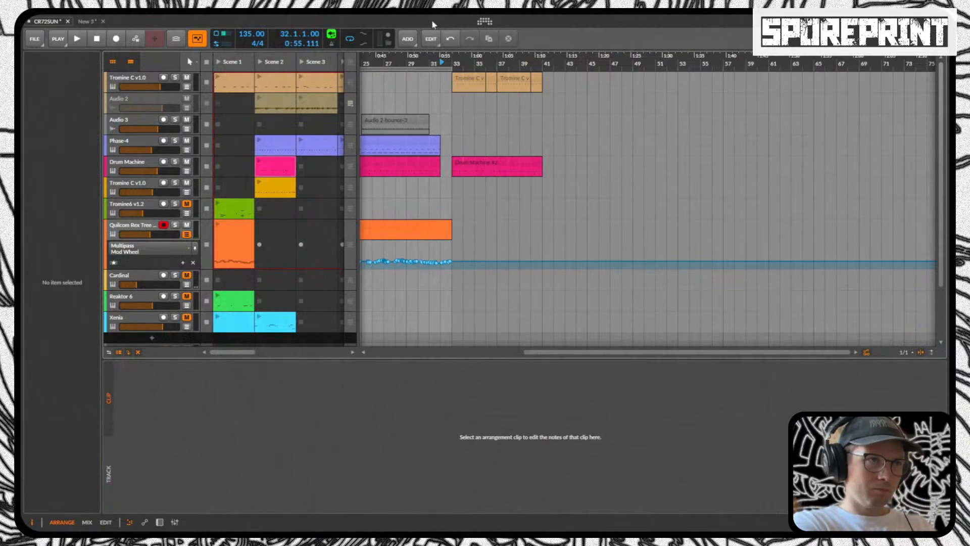
# Step: Delete the portion of the Quilcom Rex Tree clip between 32.1 and 32.3
pyautogui.moveTo(431, 55); pyautogui.dragTo(561, 235)
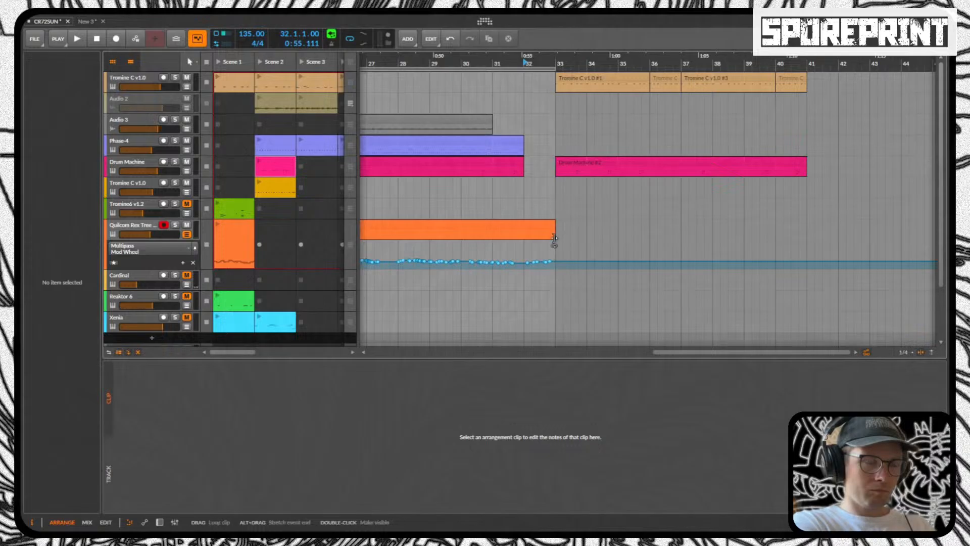
pyautogui.click(540, 237)
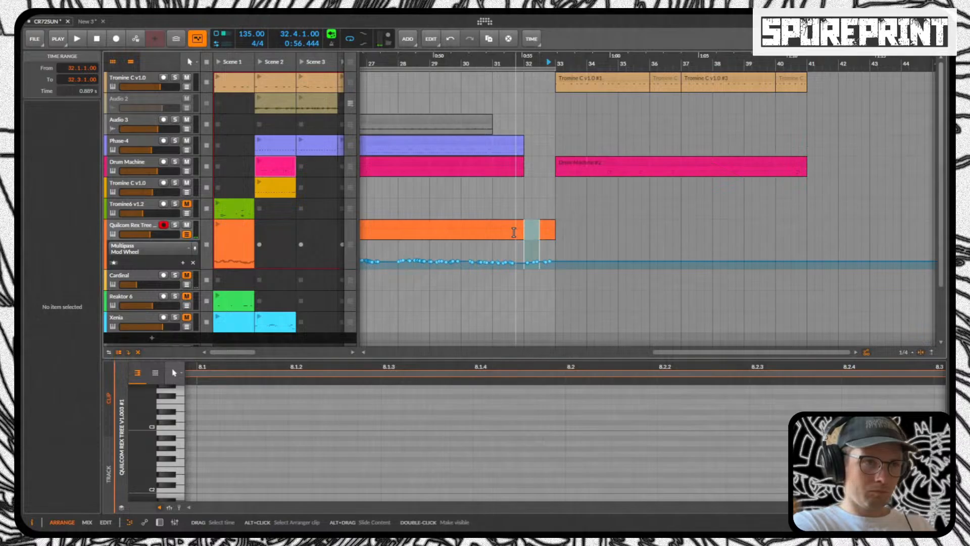
pyautogui.press('Delete')
pyautogui.moveTo(523, 248); pyautogui.dragTo(532, 263)
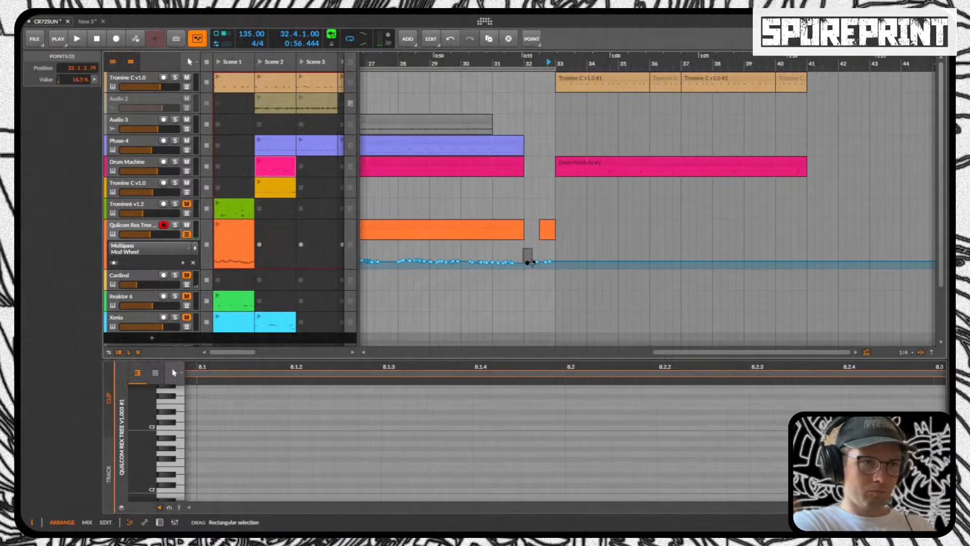
pyautogui.press('Delete')
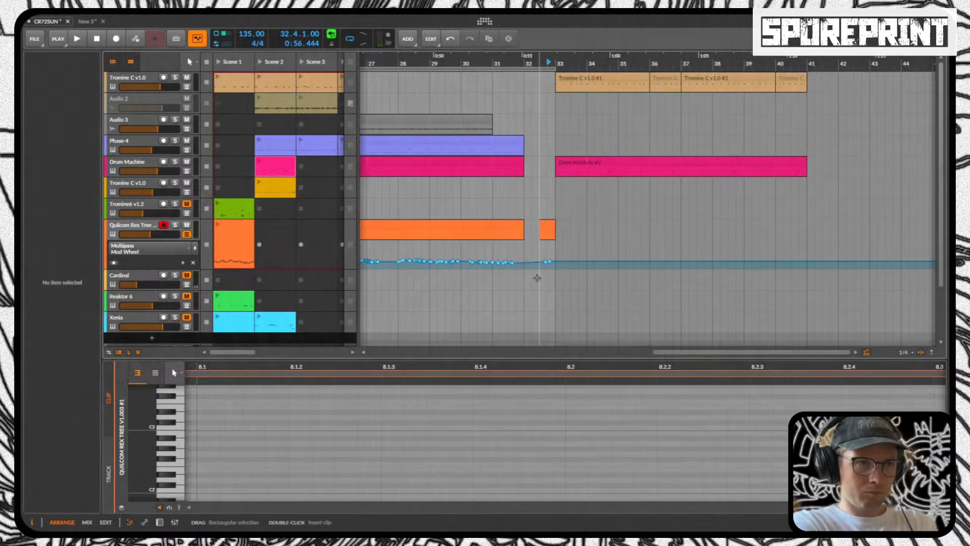
pyautogui.hotkey('ctrl', 'z')
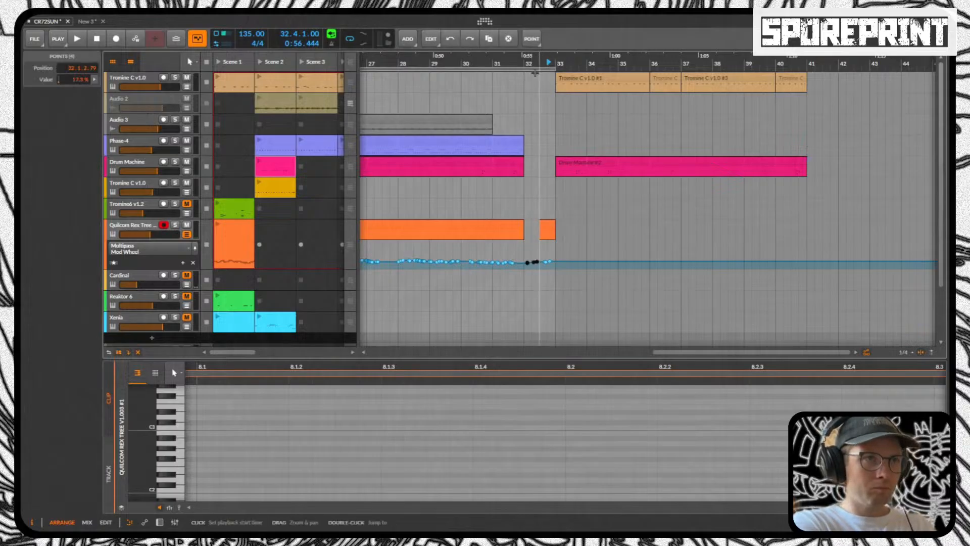
# Step: Insert Mod Wheel automation points at 32.3.1.00 on the Quilcom Rex Tree track, one at 19.7 % and one at 15.7 %
pyautogui.moveTo(547, 63); pyautogui.dragTo(498, 200)
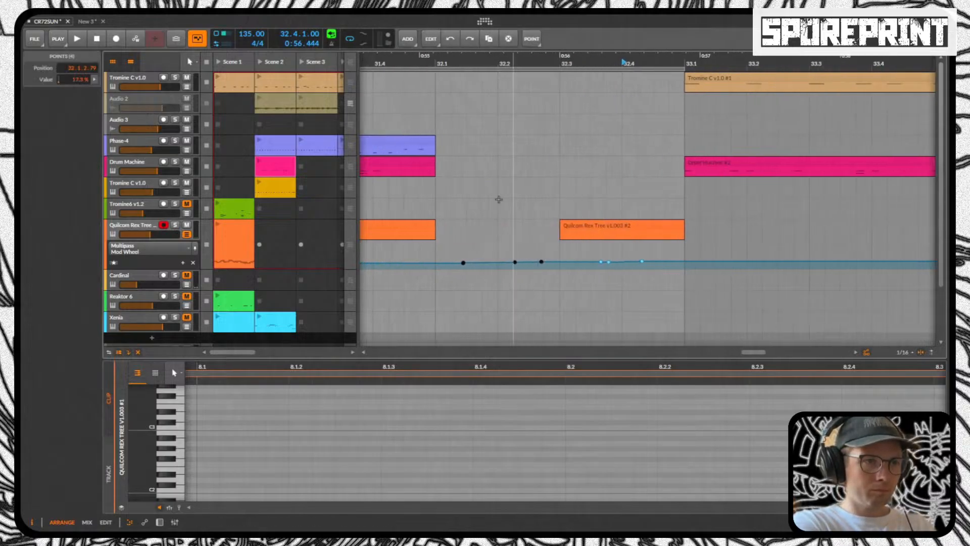
pyautogui.click(429, 262)
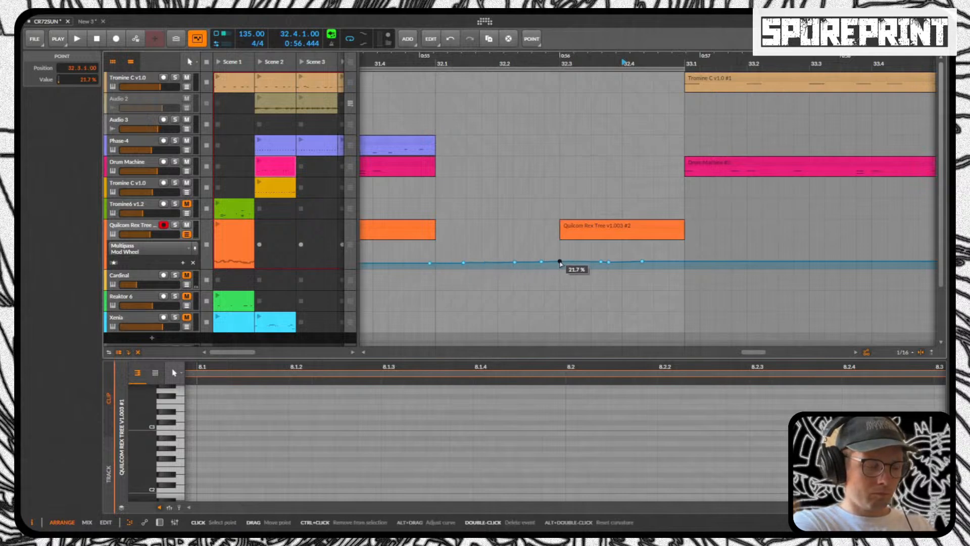
pyautogui.hotkey('ctrl', 'z')
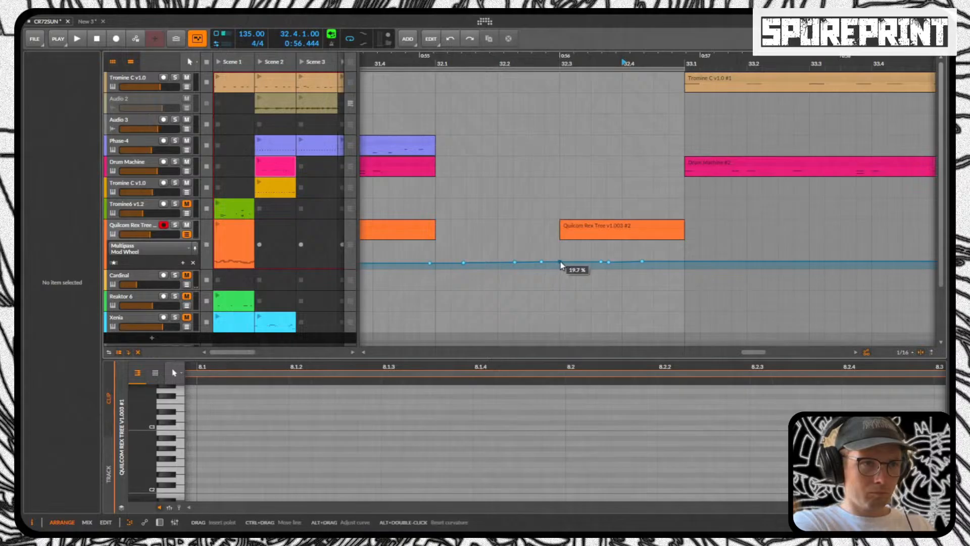
pyautogui.click(560, 262)
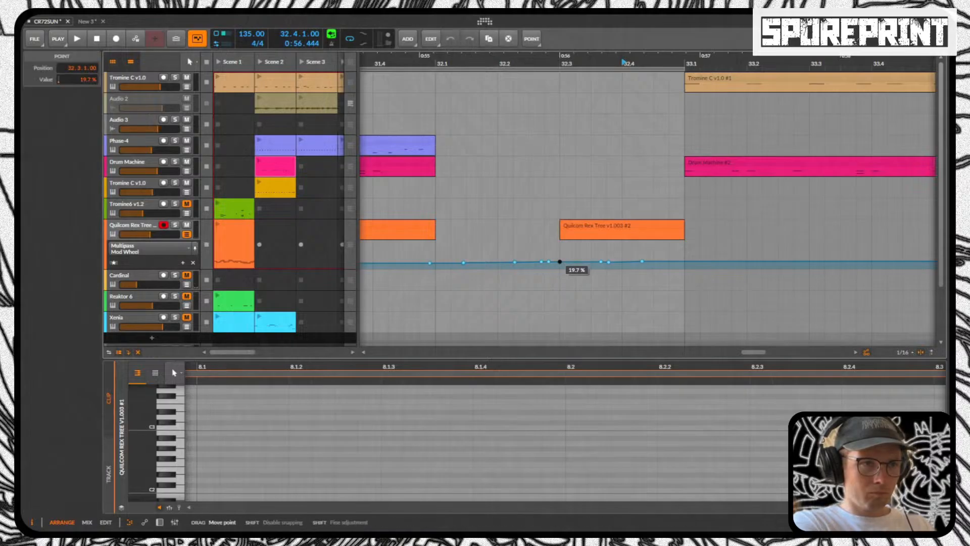
pyautogui.moveTo(560, 264); pyautogui.dragTo(550, 266)
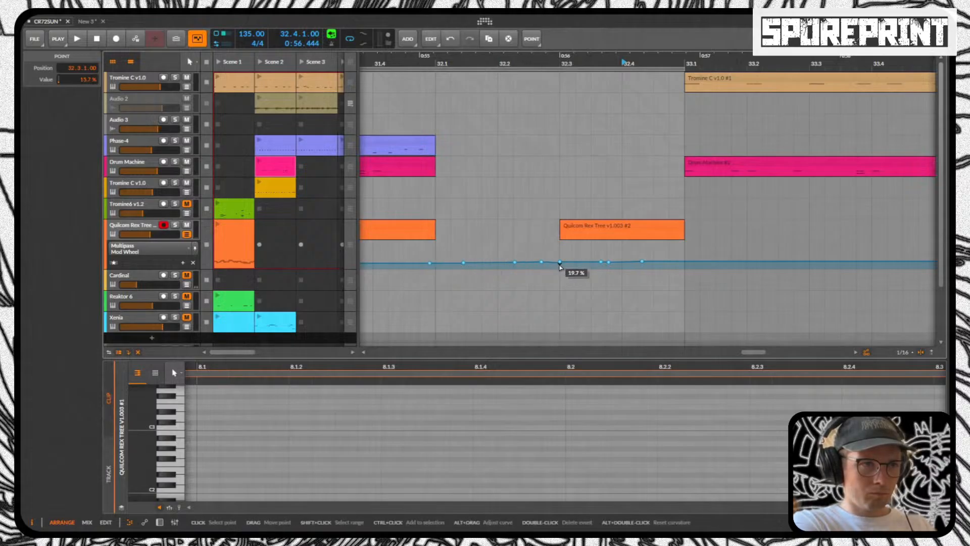
# Step: Enlarge the Mod Wheel automation lane and lower the second point at 32.3 to 15.0 %
pyautogui.moveTo(172, 266); pyautogui.dragTo(189, 353)
pyautogui.scroll(5, 563, 293)
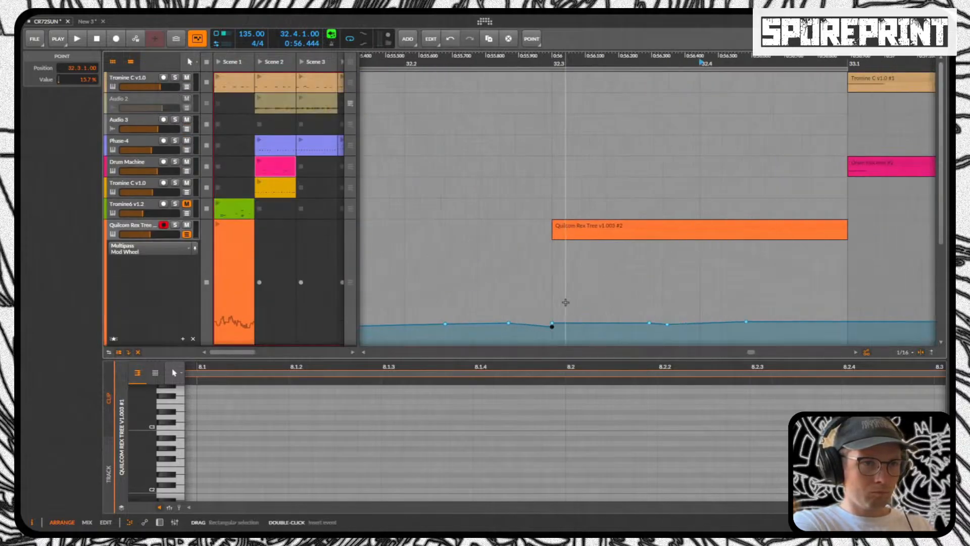
pyautogui.scroll(-3, 556, 252)
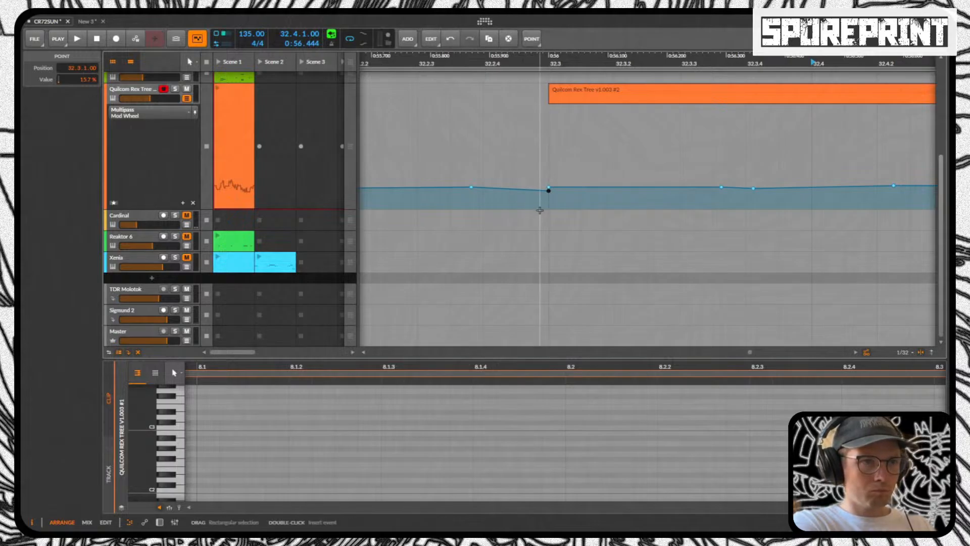
pyautogui.moveTo(167, 209); pyautogui.dragTo(168, 295)
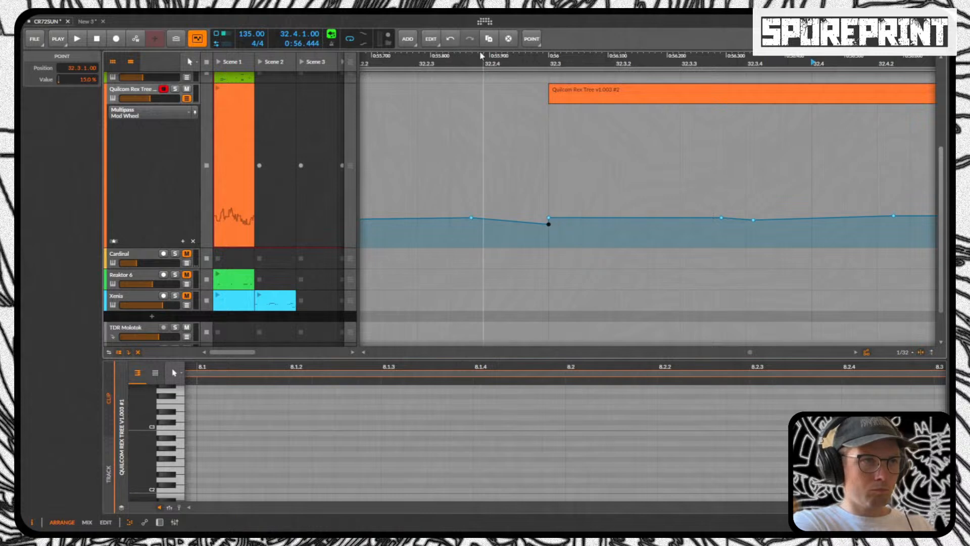
# Step: Delete the three Mod Wheel automation points inside the gap between 32.1 and 32.3 on the Quilcom Rex Tree track
pyautogui.moveTo(481, 61); pyautogui.dragTo(490, 150)
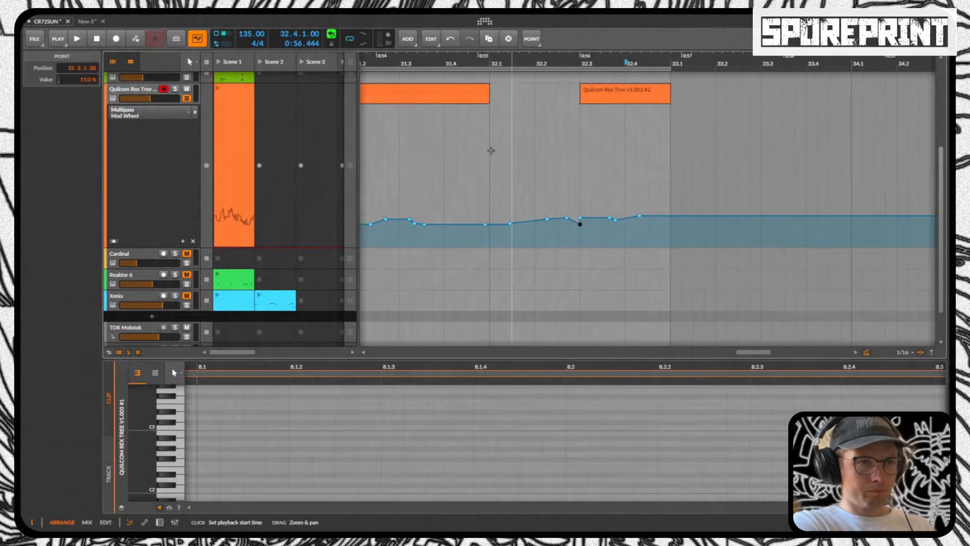
pyautogui.moveTo(499, 202); pyautogui.dragTo(569, 241)
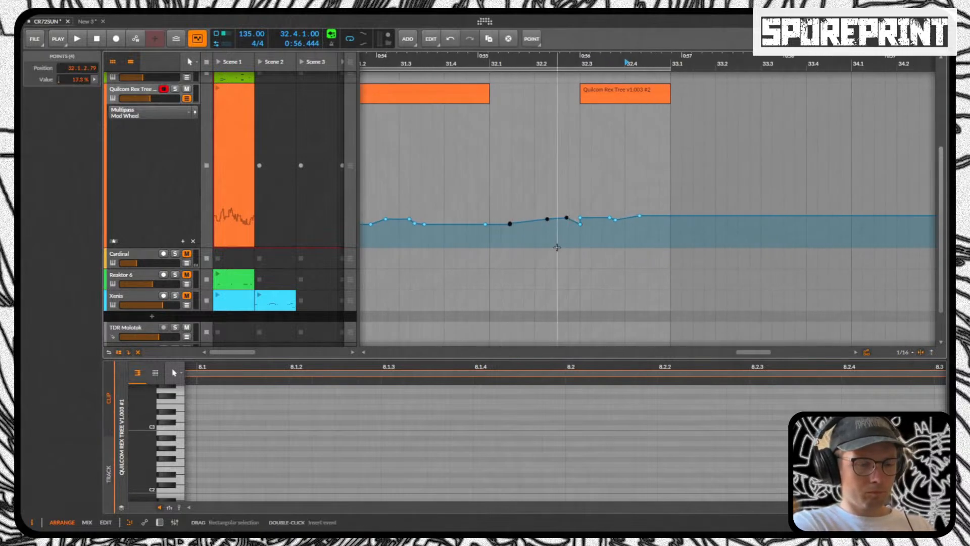
pyautogui.press('Delete')
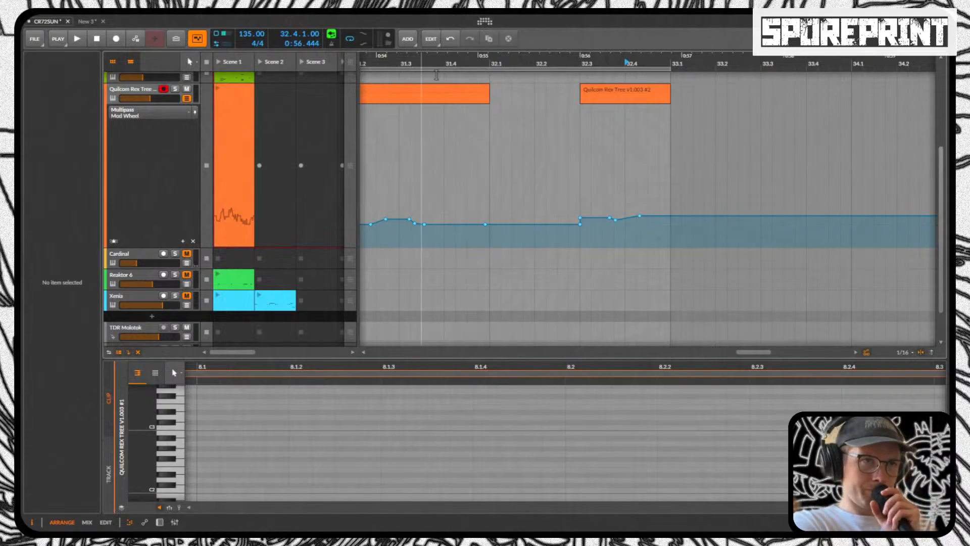
# Step: Delete the Mod Wheel automation point just before bar 32 and play the arrangement from 29.4
pyautogui.moveTo(518, 58); pyautogui.dragTo(539, 70)
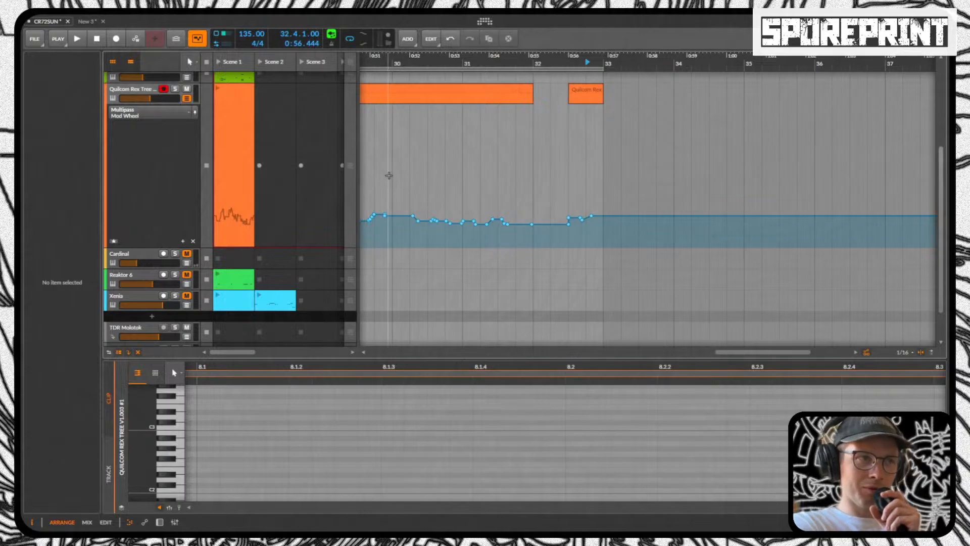
pyautogui.click(374, 167)
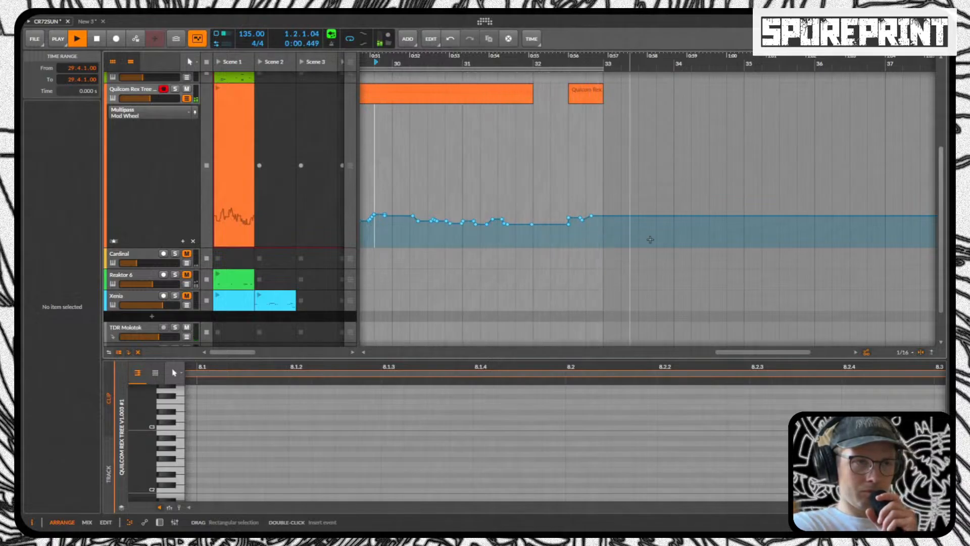
pyautogui.click(533, 226)
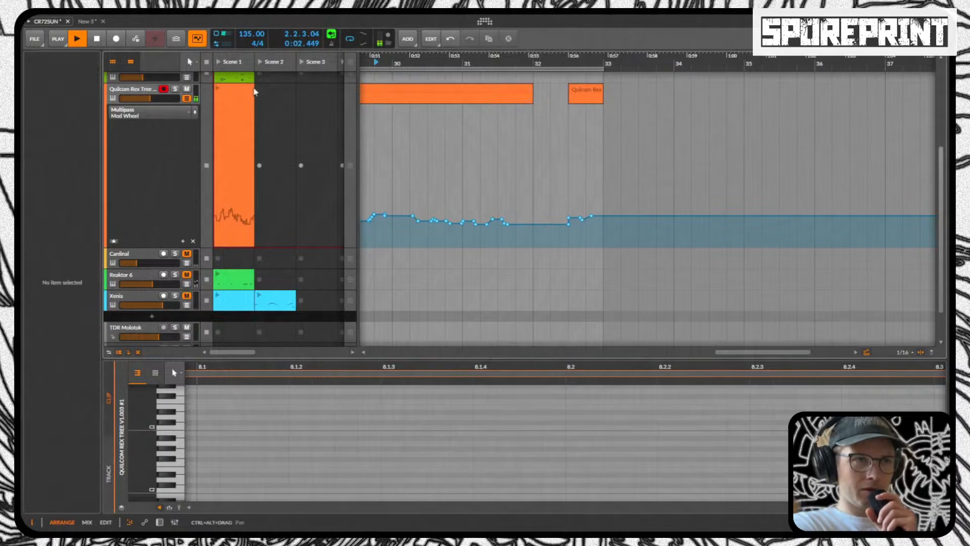
pyautogui.press('space')
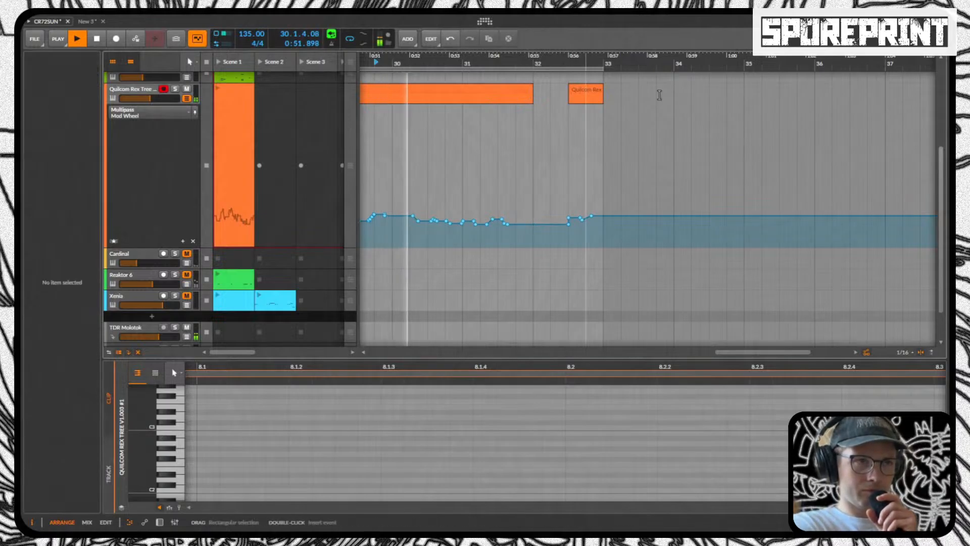
# Step: Delete the remaining Mod Wheel automation points between 32.3 and bar 33 and play back from 32.3
pyautogui.click(587, 91)
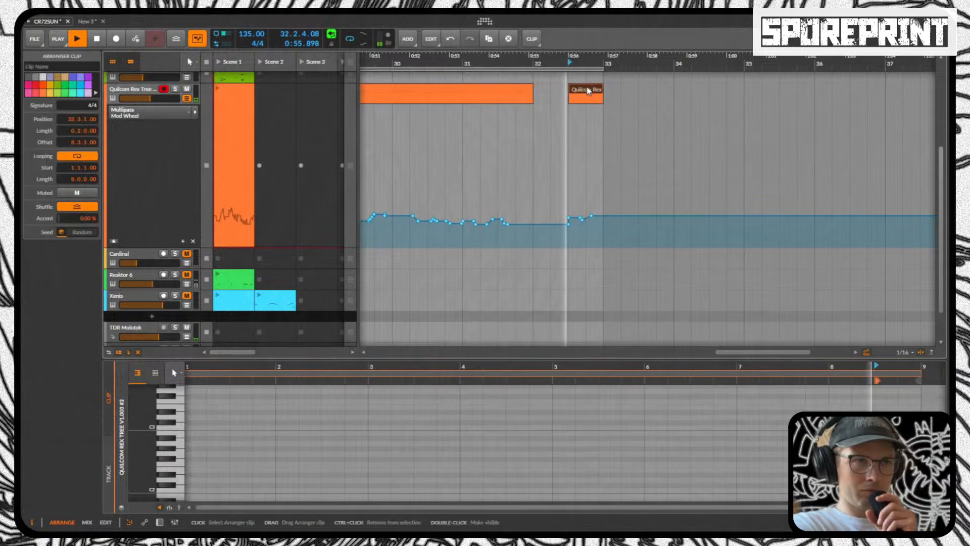
pyautogui.click(562, 185)
pyautogui.moveTo(559, 181); pyautogui.dragTo(622, 232)
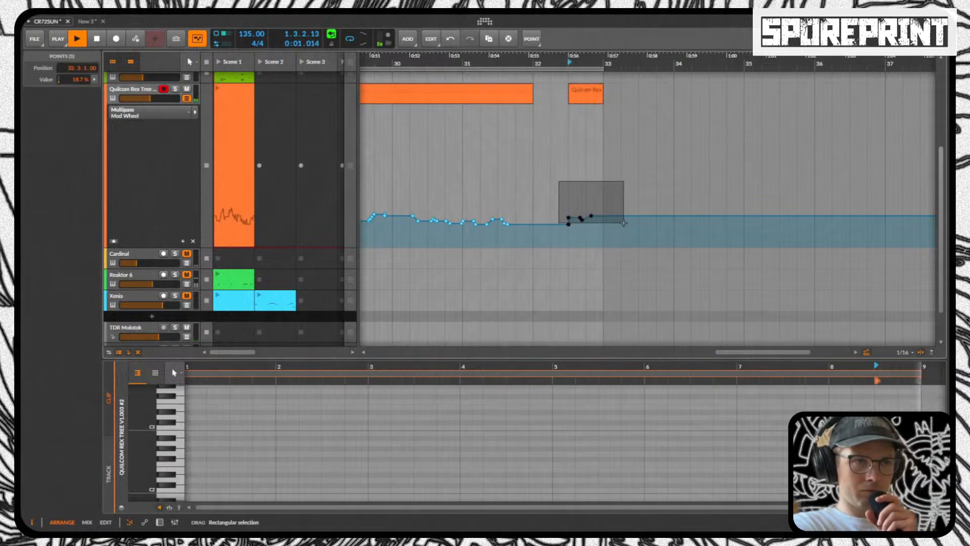
pyautogui.press('Delete')
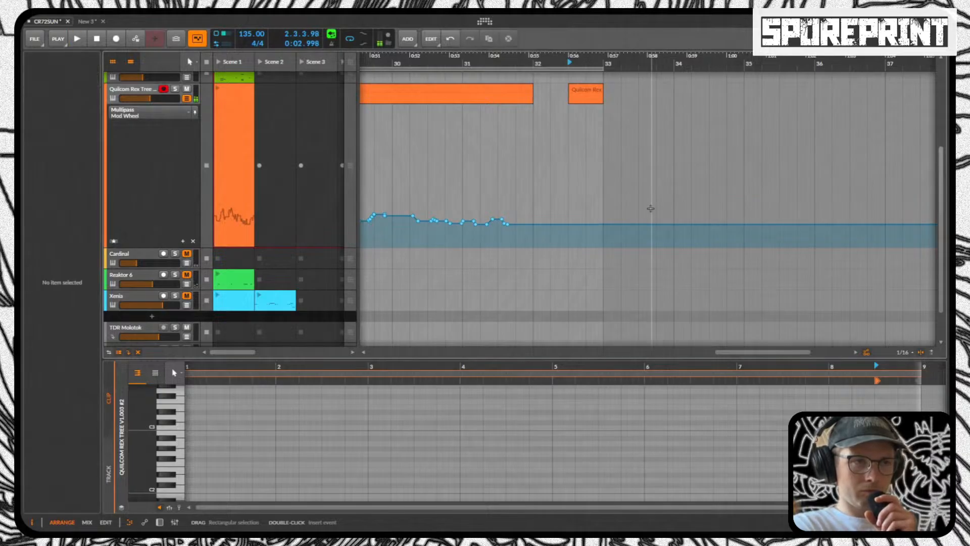
pyautogui.press('space')
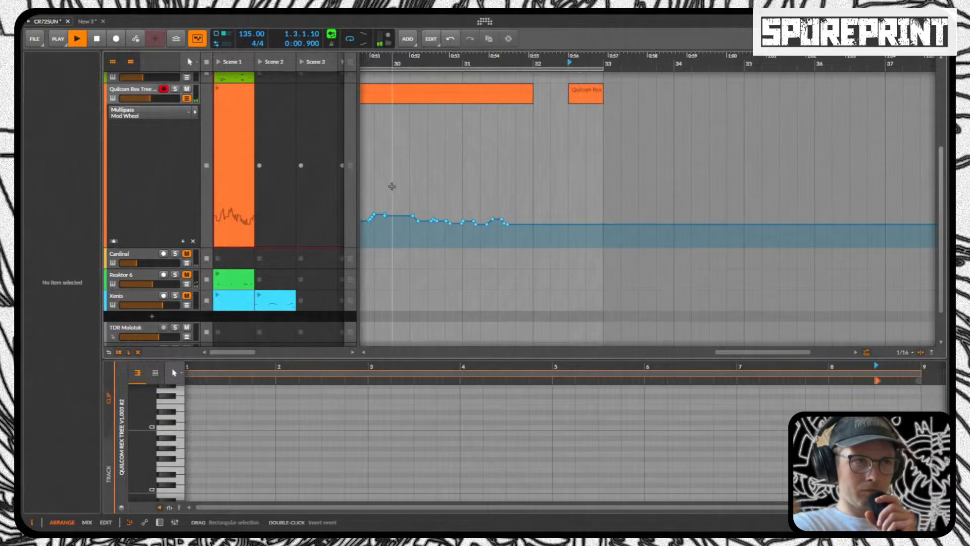
# Step: Delete the short Quilcom Rex Tree clip between 32.3 and bar 33
pyautogui.click(393, 184)
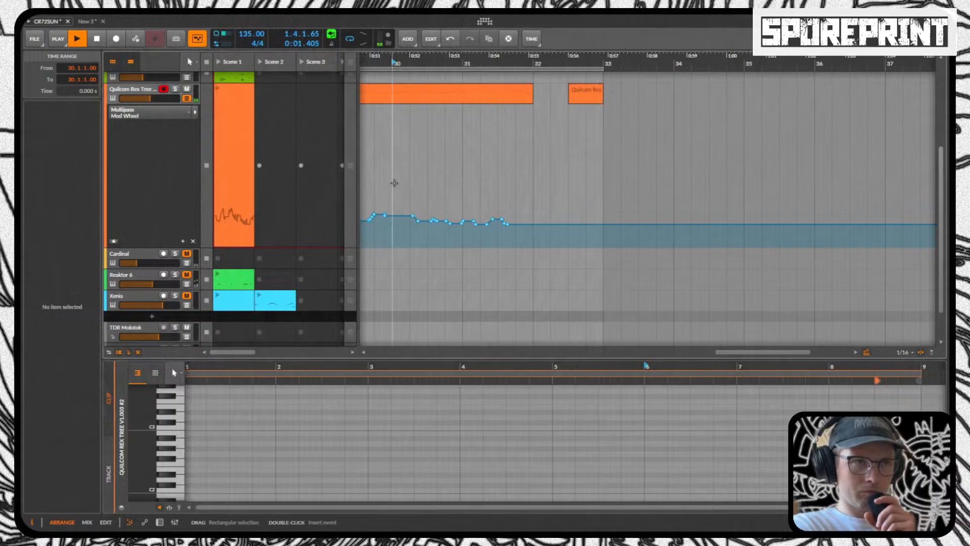
pyautogui.moveTo(547, 63); pyautogui.dragTo(663, 90)
pyautogui.click(628, 104)
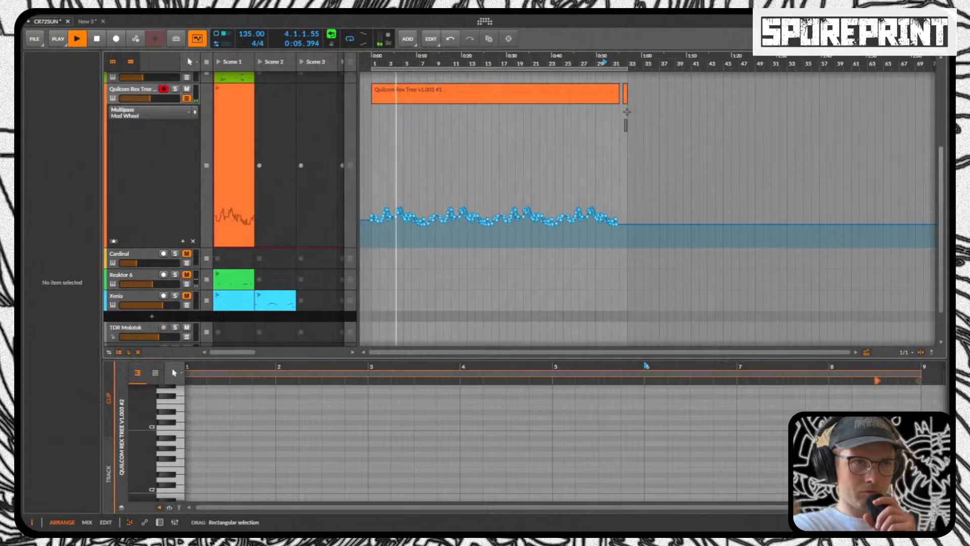
pyautogui.moveTo(635, 99); pyautogui.dragTo(619, 95)
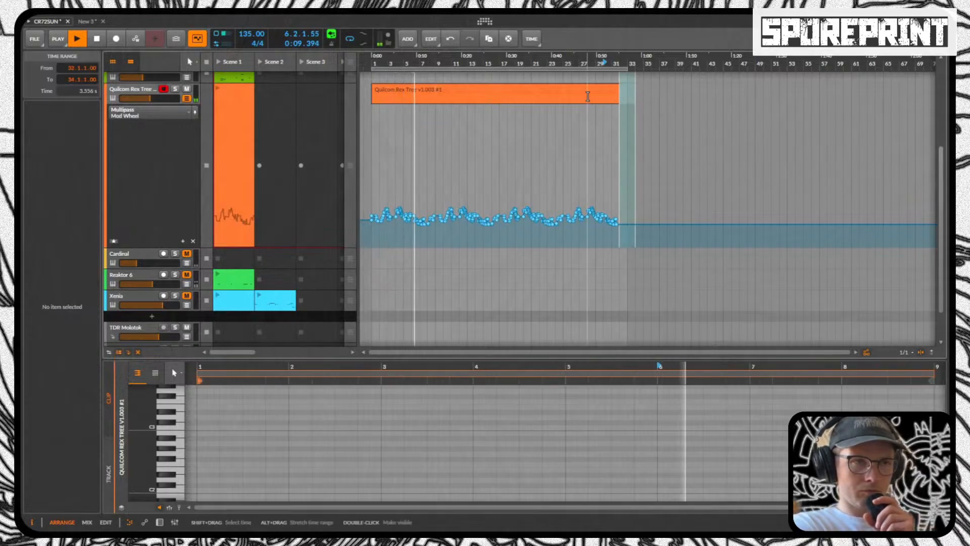
# Step: Extend the Audio 3 clip to bar 32 for a seven-bar length, and shrink the Mod Wheel automation lane
pyautogui.scroll(5, 626, 203)
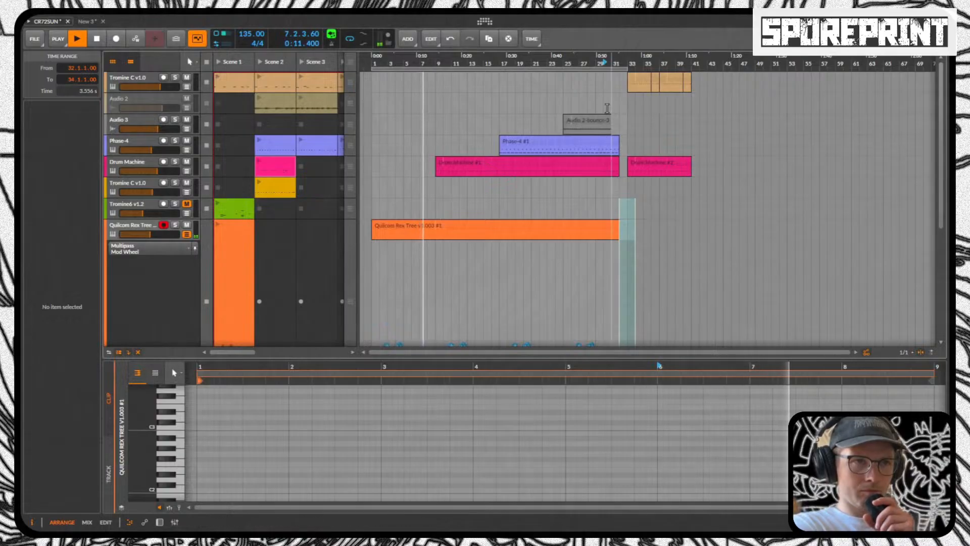
pyautogui.moveTo(609, 119); pyautogui.dragTo(619, 120)
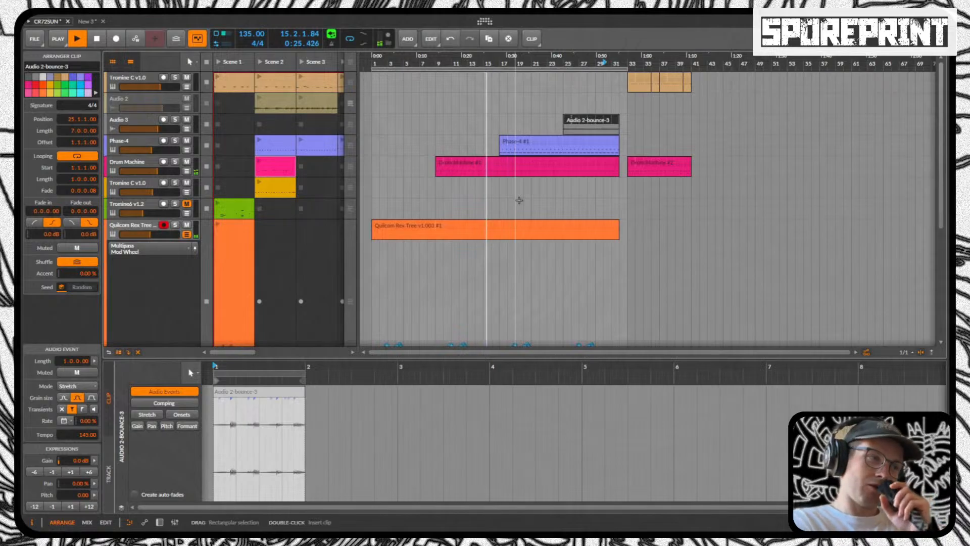
pyautogui.scroll(-5, 518, 200)
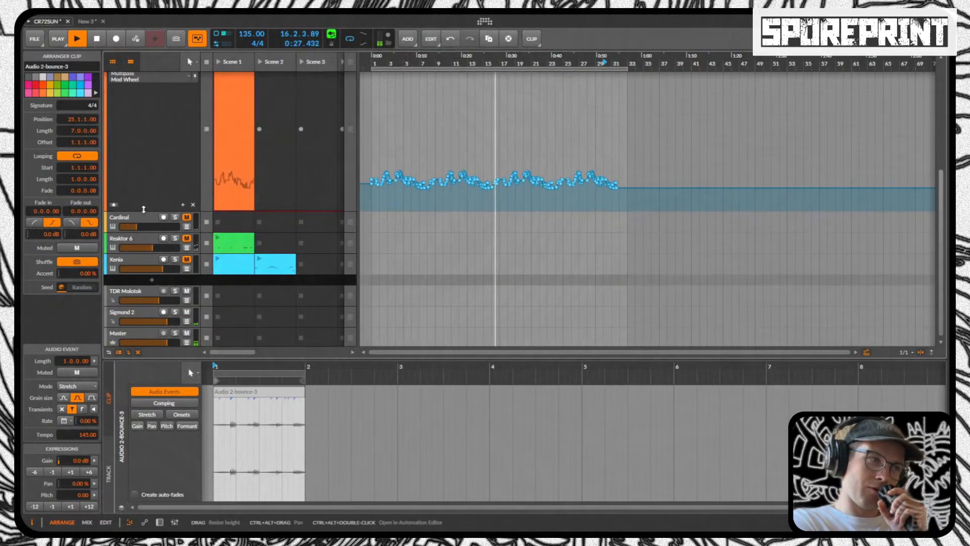
pyautogui.moveTo(144, 208); pyautogui.dragTo(171, 63)
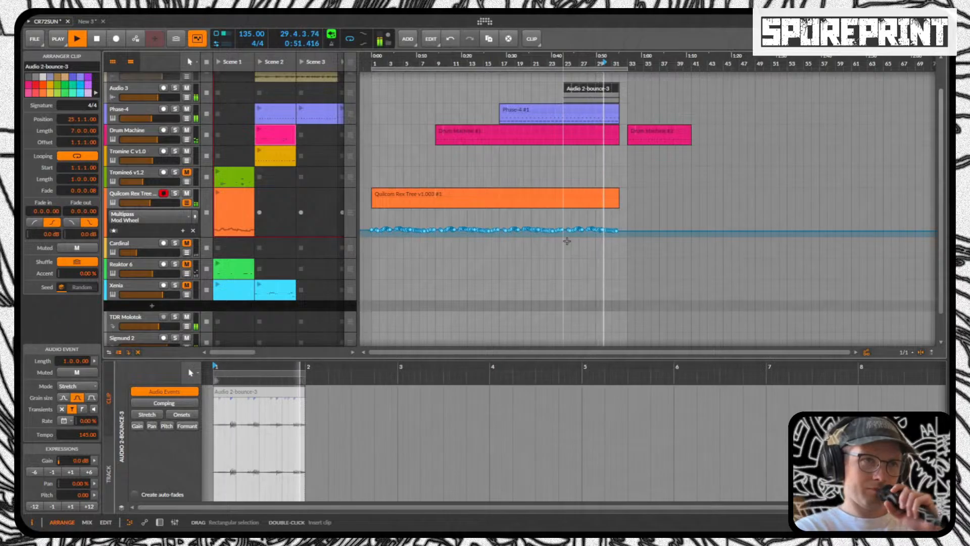
# Step: Extend the Phase-4 clip to bar 41, cutting out the one bar between bars 32 and 33
pyautogui.scroll(1, 567, 240)
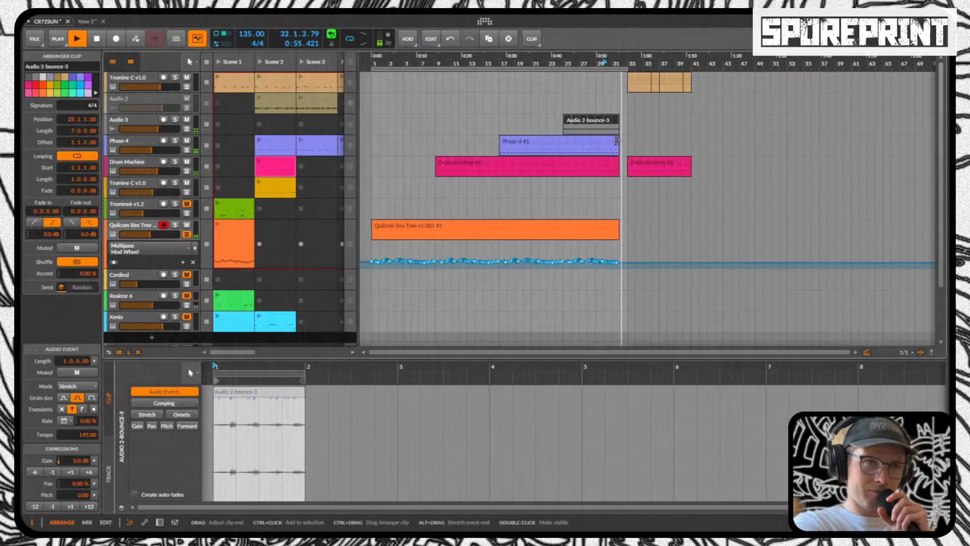
pyautogui.moveTo(616, 140); pyautogui.dragTo(859, 137)
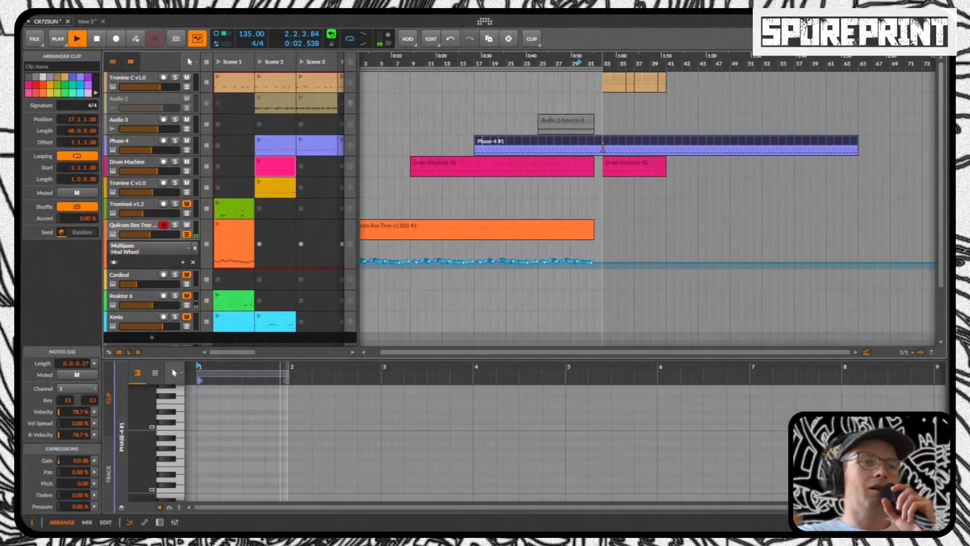
pyautogui.moveTo(603, 147); pyautogui.dragTo(595, 145)
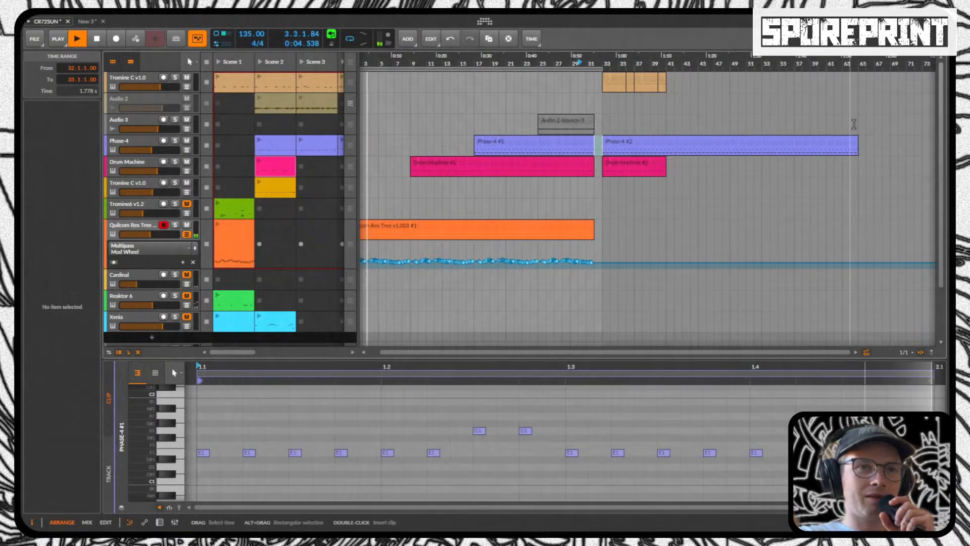
pyautogui.moveTo(857, 149); pyautogui.dragTo(665, 158)
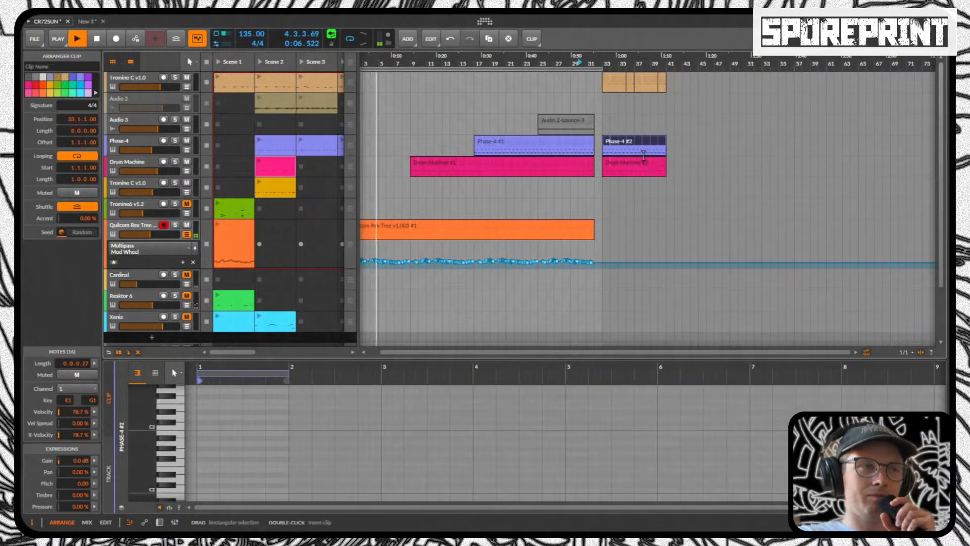
# Step: Turn off arranger looping and copy the Audio 2-bounce-3 clip to bar 33 with a length of eight bars
pyautogui.click(558, 68)
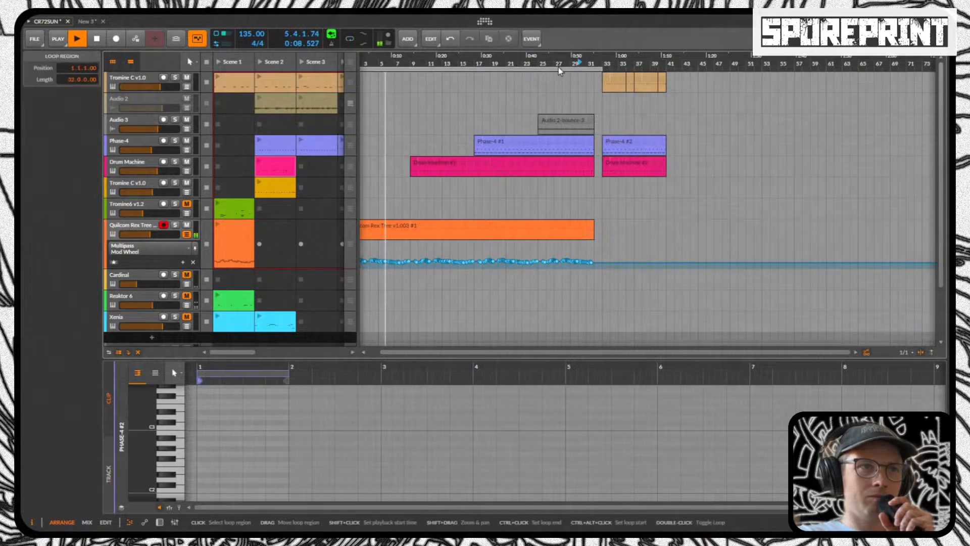
pyautogui.scroll(-3, 614, 130)
pyautogui.scroll(3, 614, 141)
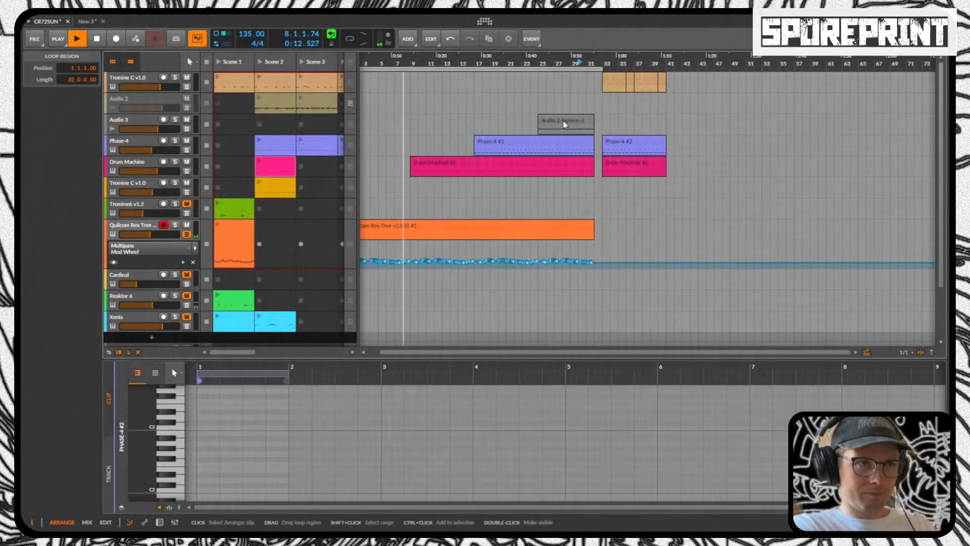
pyautogui.moveTo(564, 124); pyautogui.dragTo(669, 123)
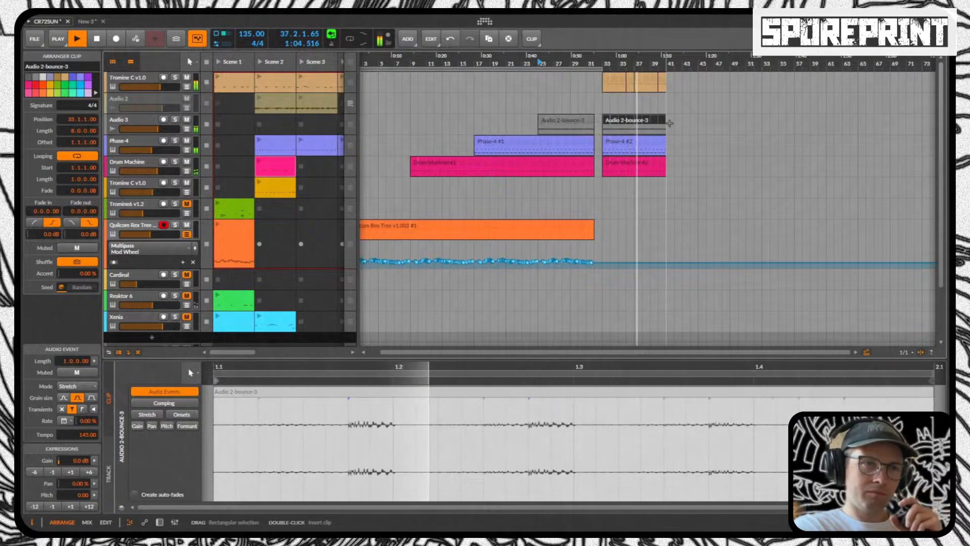
pyautogui.scroll(-3, 649, 128)
pyautogui.scroll(3, 608, 168)
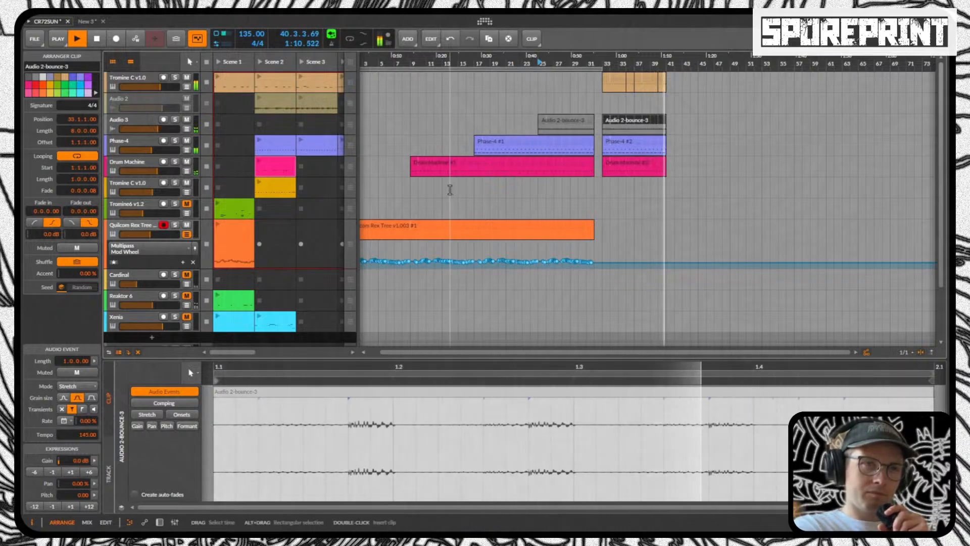
pyautogui.scroll(-3, 449, 190)
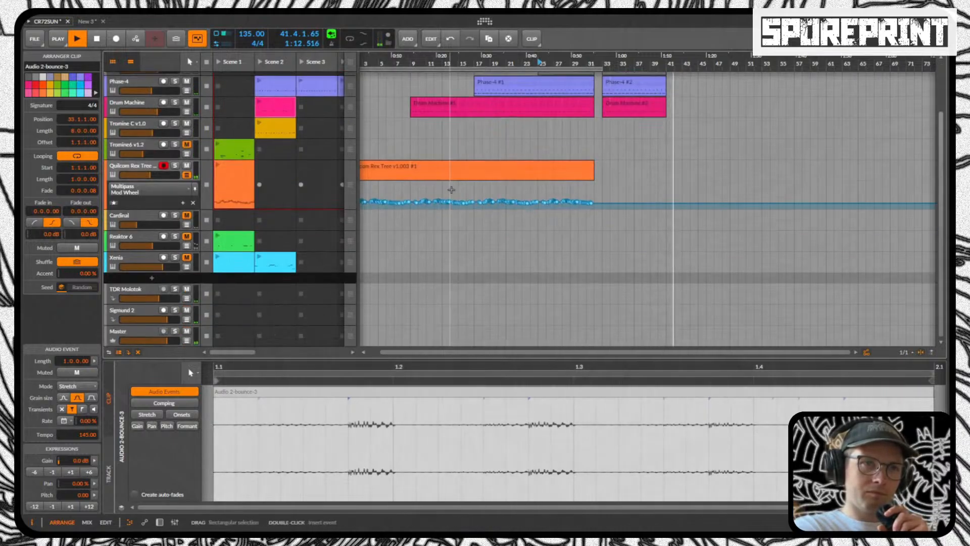
pyautogui.scroll(3, 645, 203)
pyautogui.scroll(-3, 649, 204)
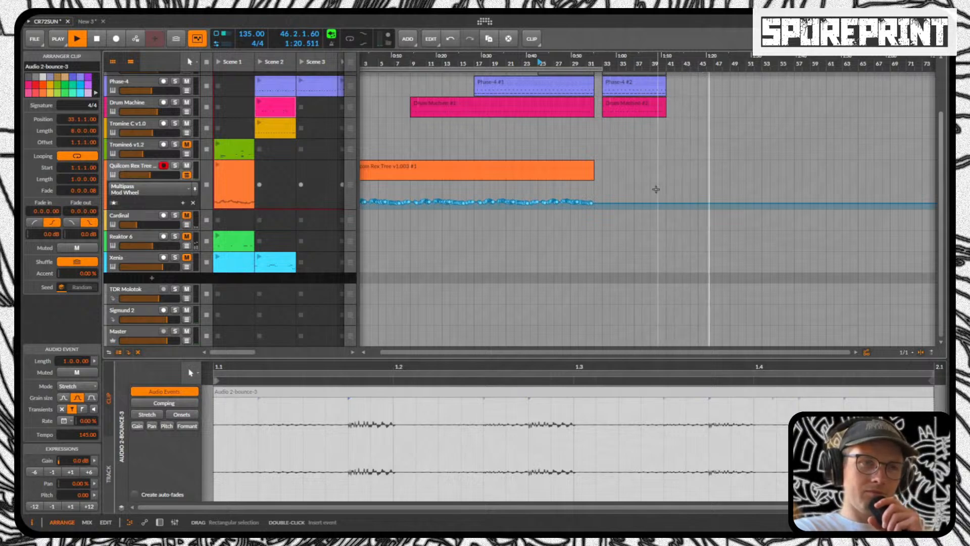
pyautogui.scroll(3, 656, 188)
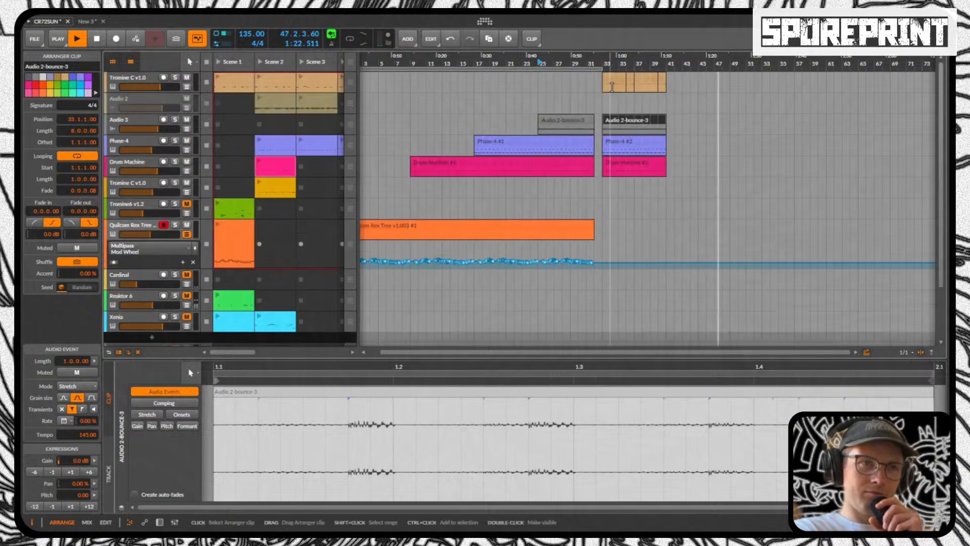
# Step: Duplicate the Tromine C clips between bars 33 and 41 to bar 41, and consolidate the copy into one eight-bar clip
pyautogui.click(664, 82)
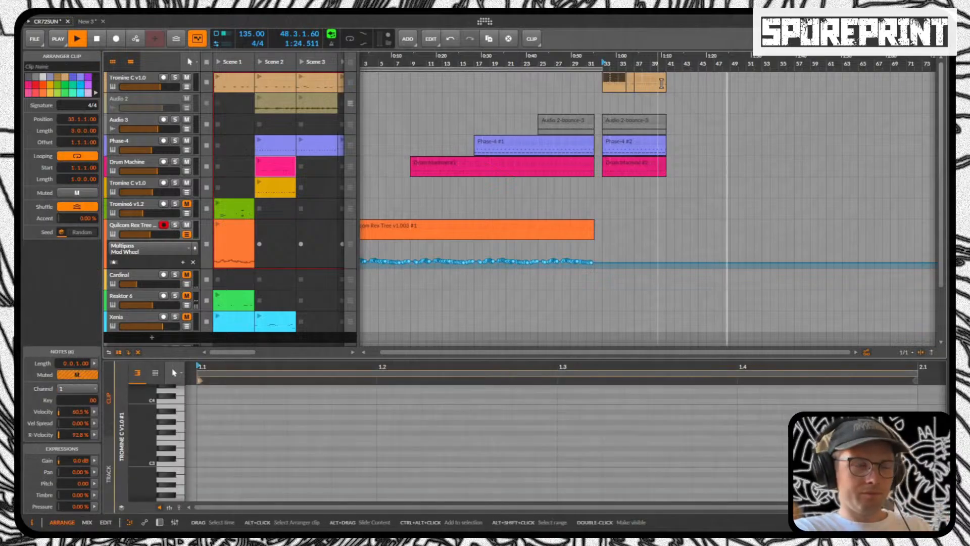
pyautogui.click(663, 78)
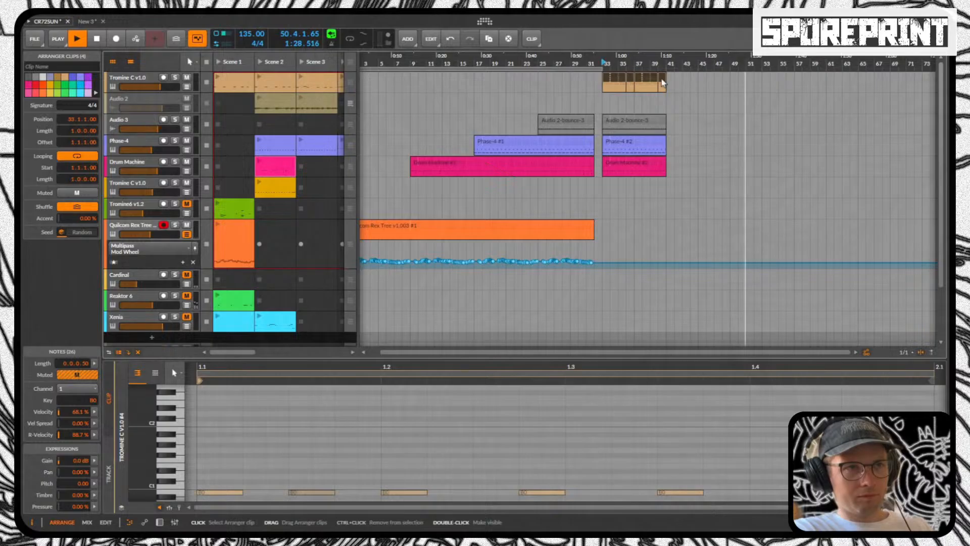
pyautogui.rightClick(663, 83)
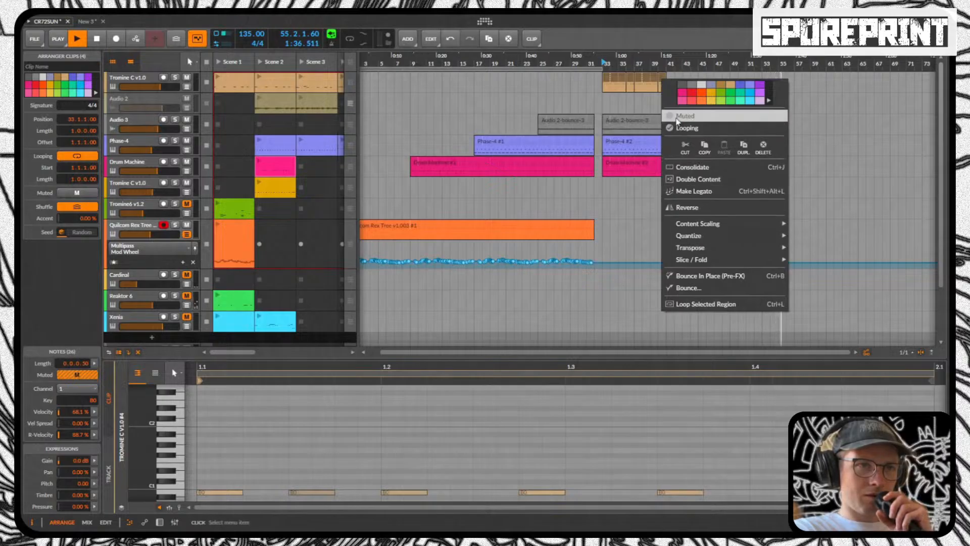
pyautogui.click(612, 79)
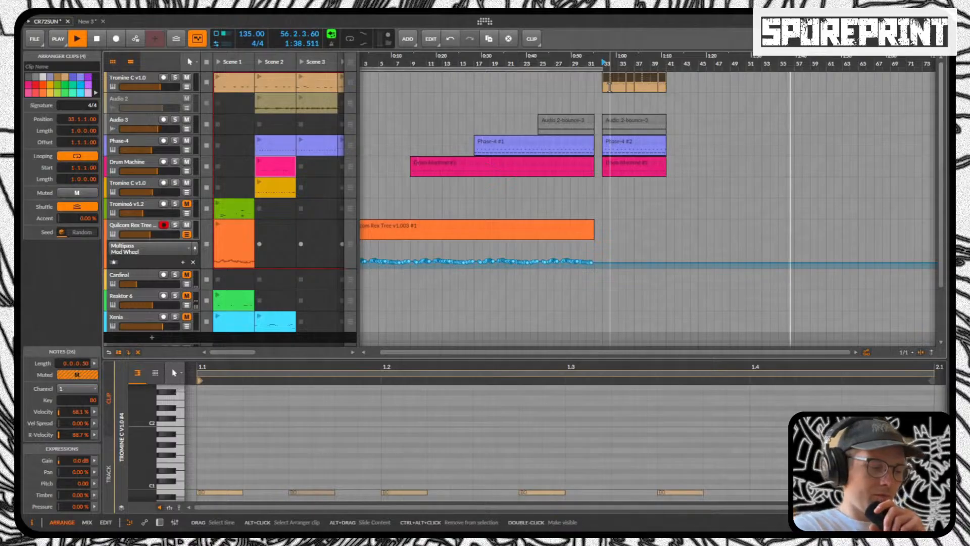
pyautogui.hotkey('ctrl', 'd')
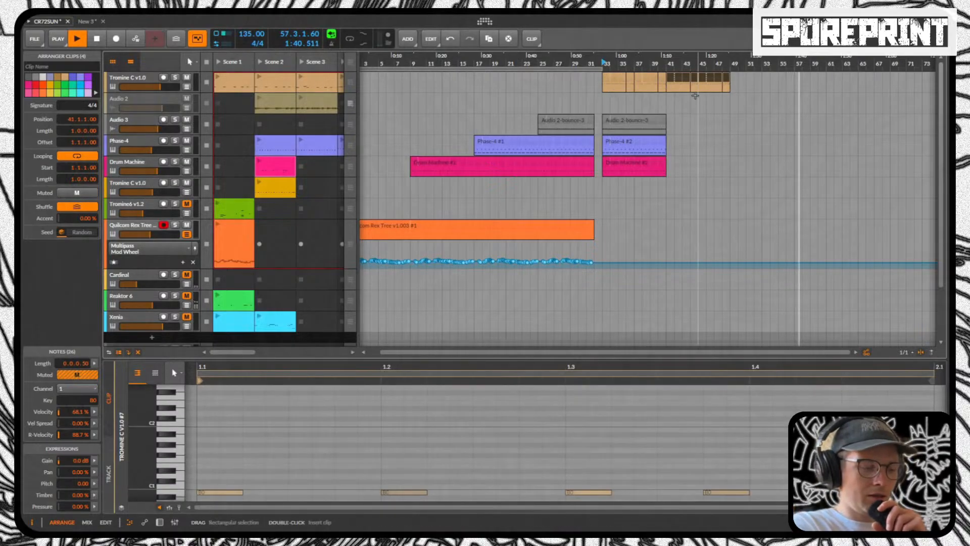
pyautogui.hotkey('ctrl', 'j')
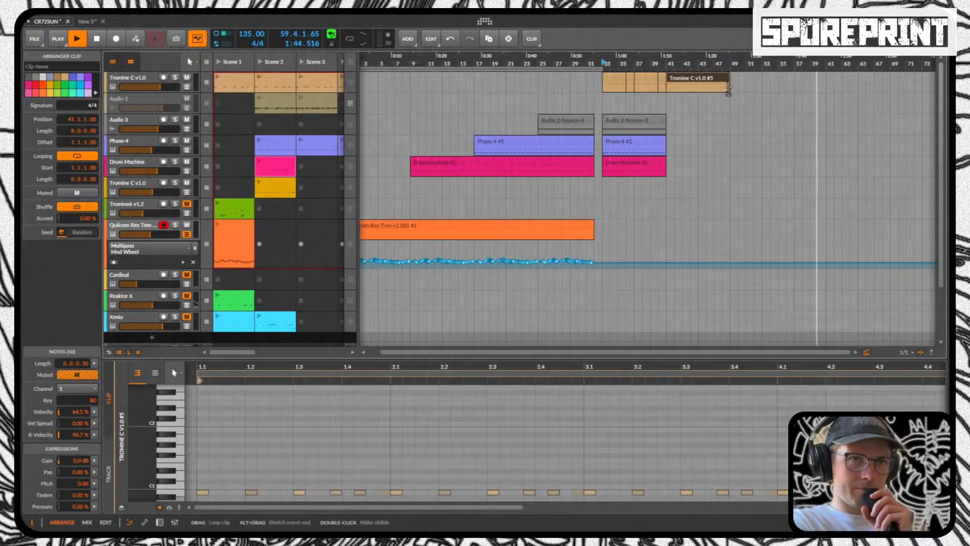
# Step: Extend the consolidated Tromine C clip at bar 41 to bar 129, for a length of 88 bars
pyautogui.moveTo(727, 87); pyautogui.dragTo(923, 85)
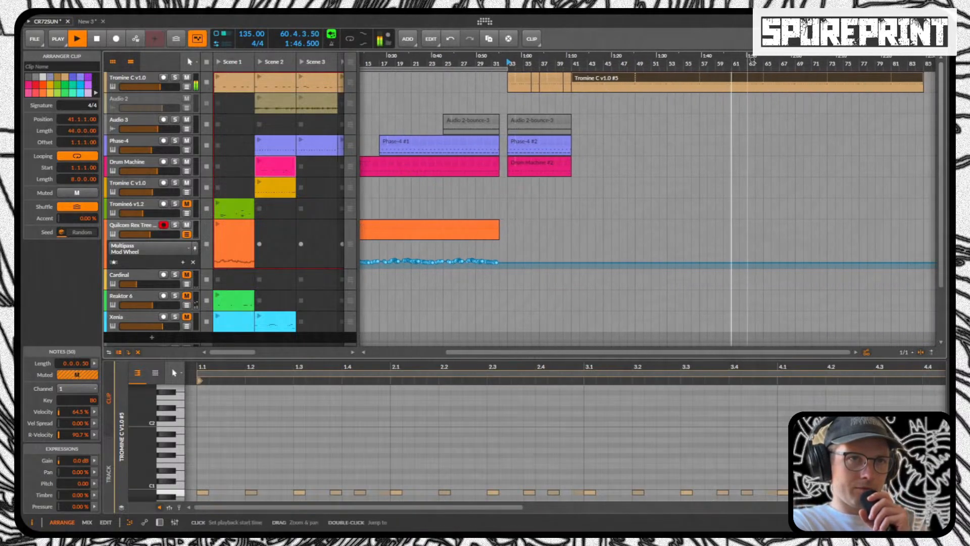
pyautogui.moveTo(738, 63); pyautogui.dragTo(775, 87)
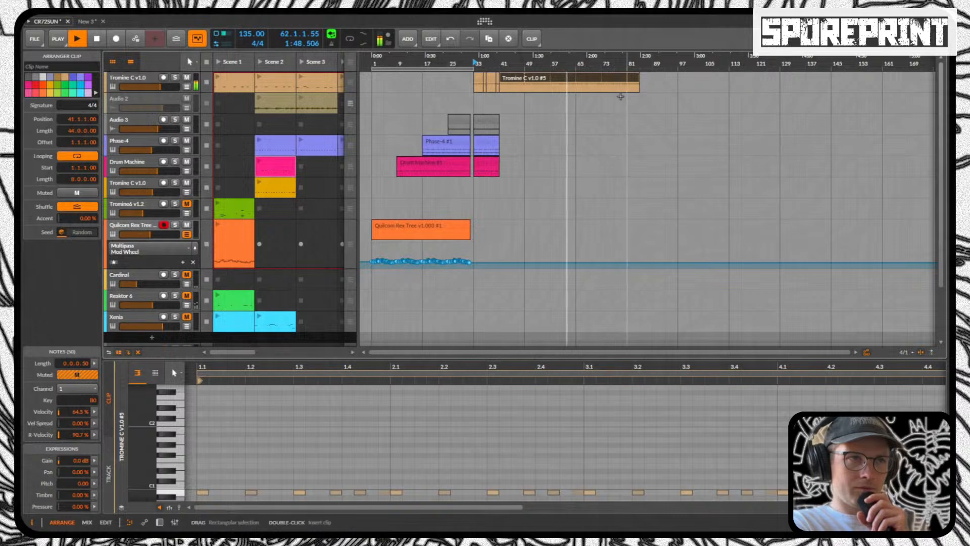
pyautogui.moveTo(635, 86); pyautogui.dragTo(761, 100)
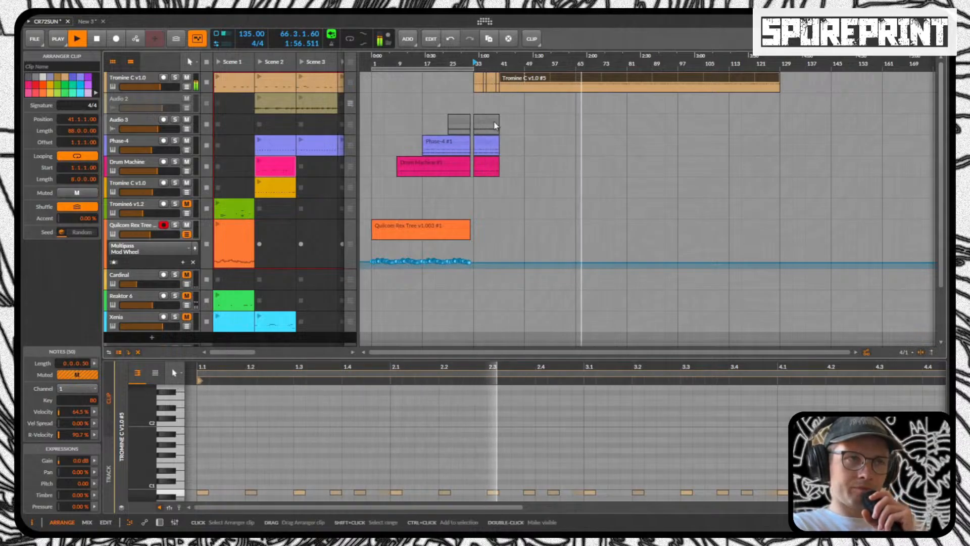
# Step: Extend the Audio 3 and Phase-4 clips at bar 33 to 96 bars, and try the same length on the Drum Machine clip
pyautogui.moveTo(498, 125); pyautogui.dragTo(777, 122)
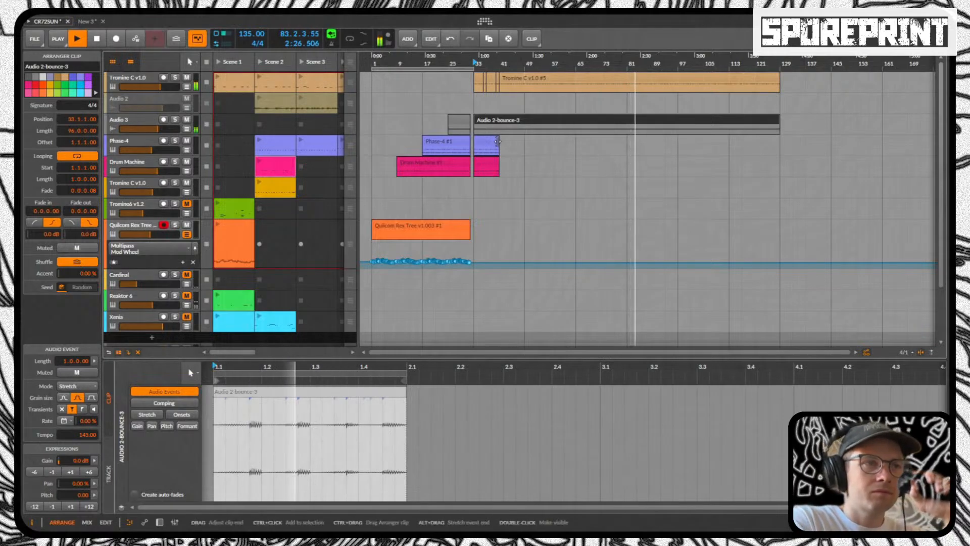
pyautogui.moveTo(498, 142); pyautogui.dragTo(782, 143)
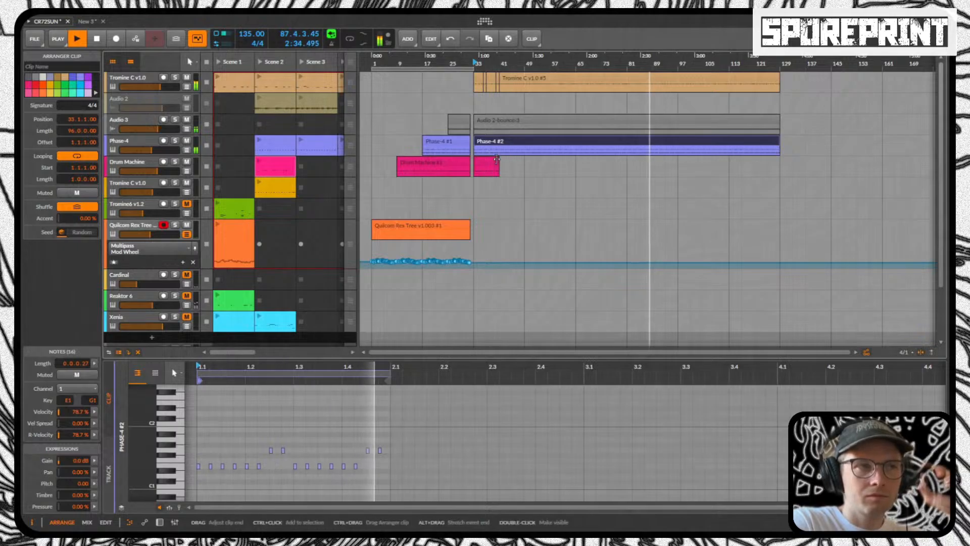
pyautogui.moveTo(497, 160); pyautogui.dragTo(778, 160)
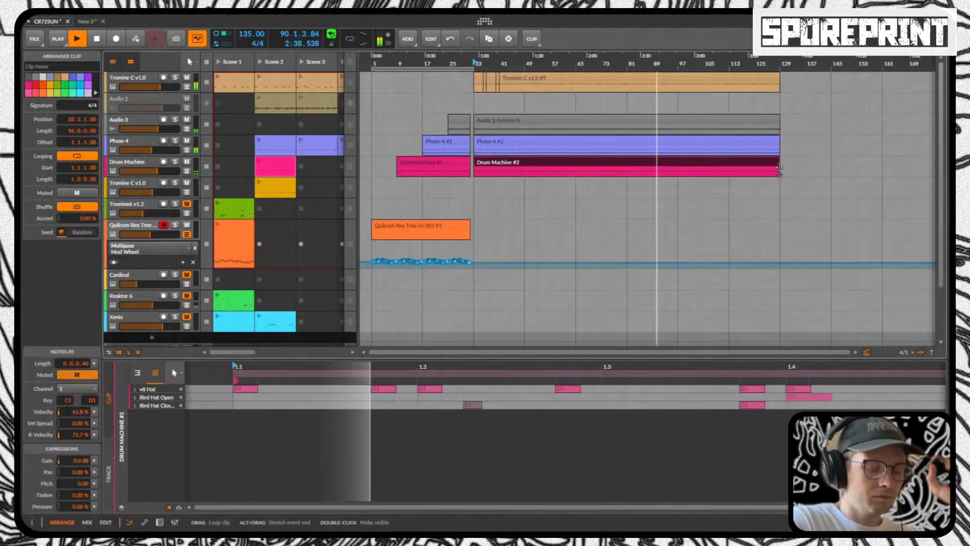
pyautogui.hotkey('ctrl', 'z')
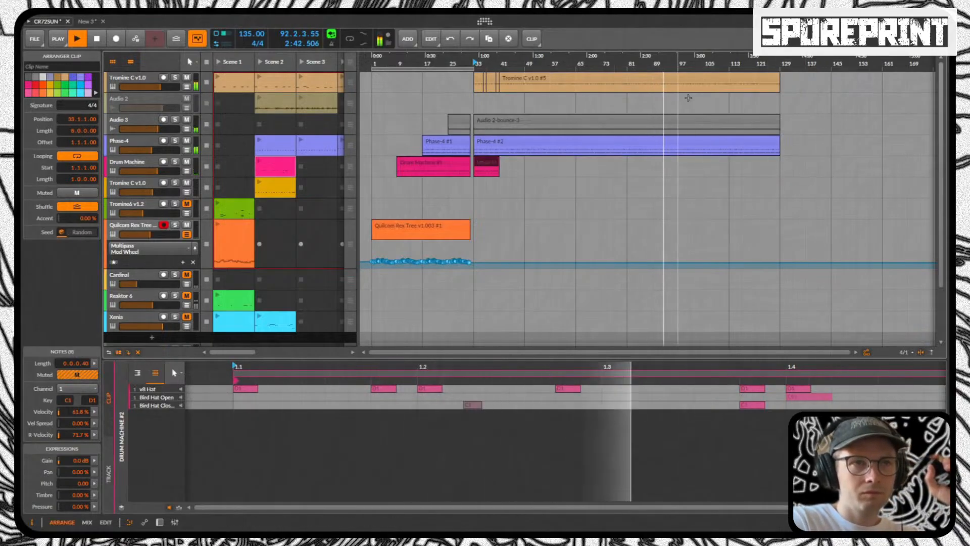
# Step: Delete the clip content between bars 49 and 129 on the upper tracks, and play the arrangement from bar 1
pyautogui.moveTo(780, 184); pyautogui.dragTo(524, 64)
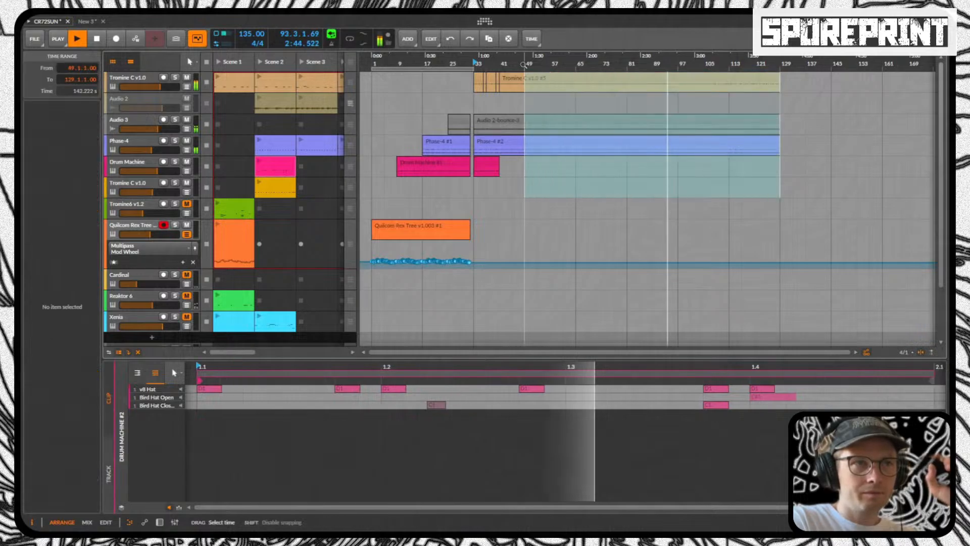
pyautogui.scroll(-3, 565, 177)
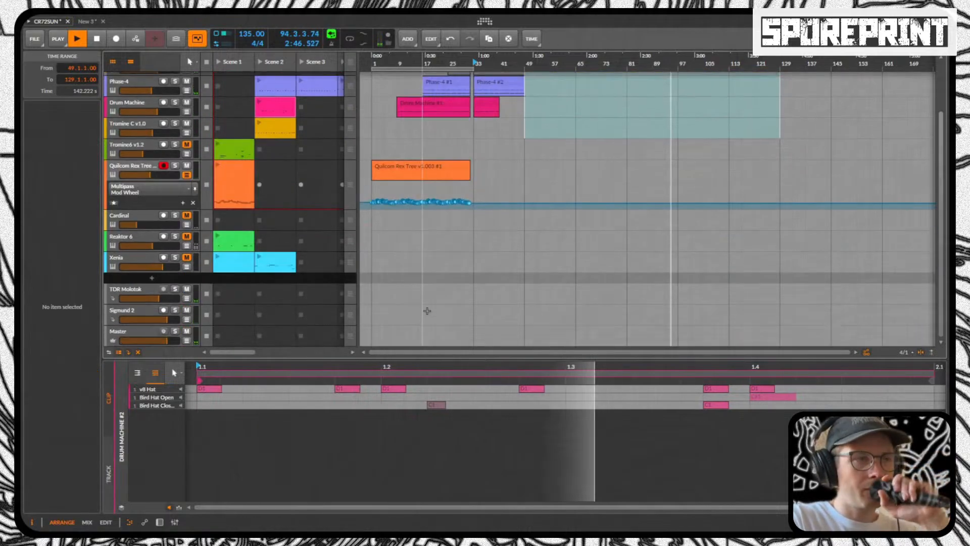
pyautogui.click(450, 171)
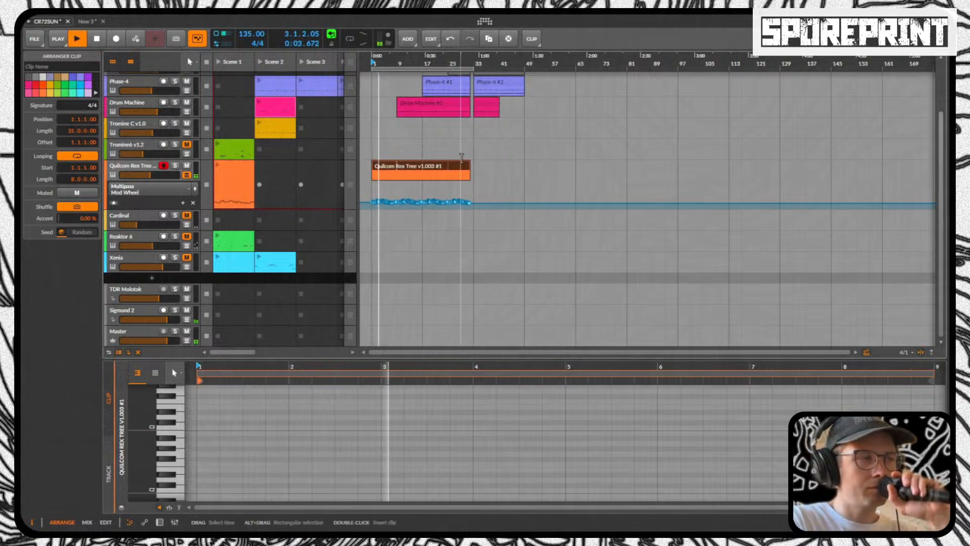
# Step: Move the Phase-4 #1 clip to bar 9 and the intro's Audio 3 clip to bar 17
pyautogui.scroll(3, 465, 159)
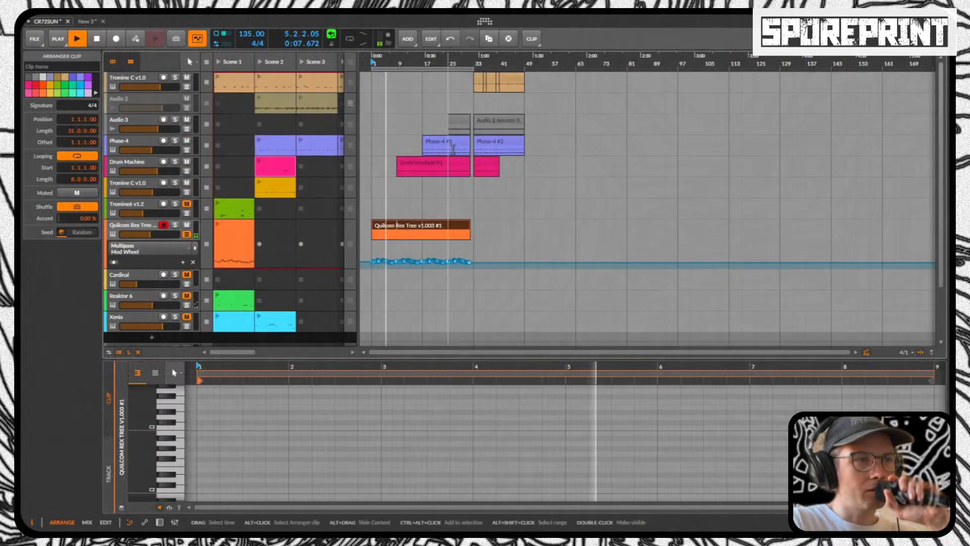
pyautogui.moveTo(446, 142); pyautogui.dragTo(417, 141)
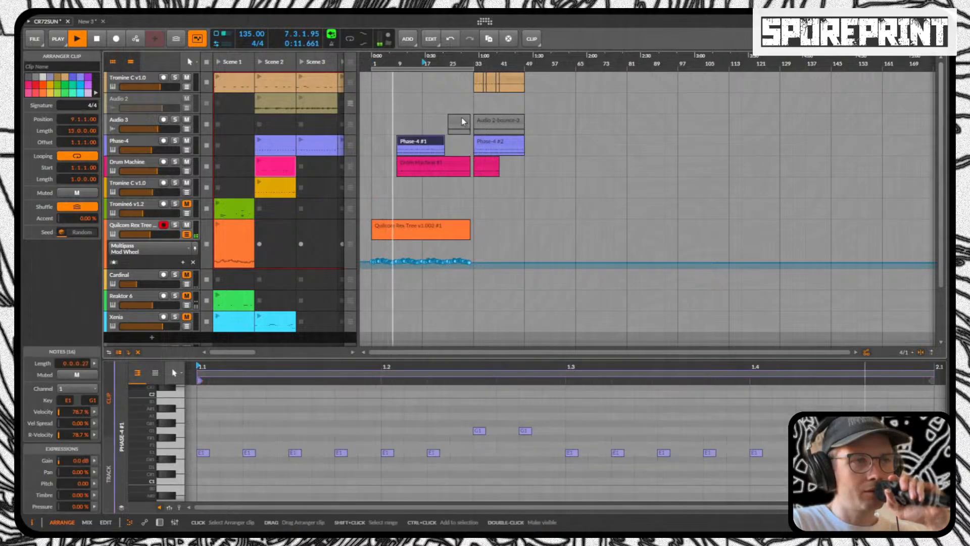
pyautogui.moveTo(462, 117); pyautogui.dragTo(436, 118)
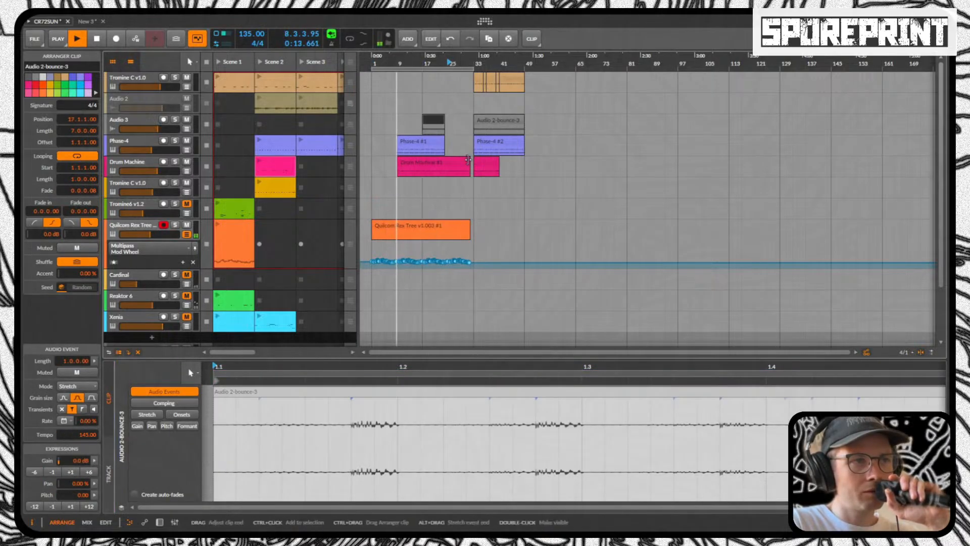
# Step: Shorten the Drum Machine #1 clip to 20 bars, and move the Phase-4 #1 clip to bar 13 with a length of 16 bars
pyautogui.moveTo(470, 160); pyautogui.dragTo(459, 169)
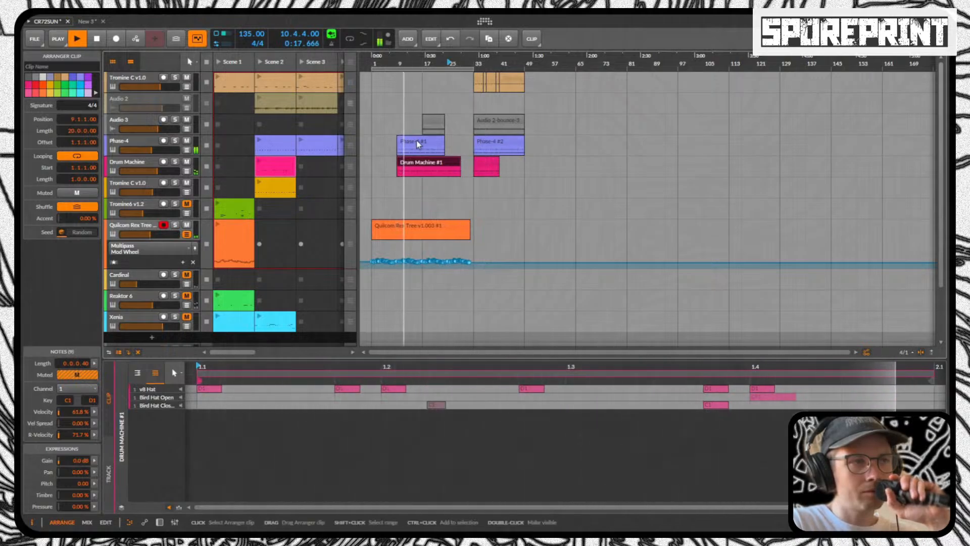
pyautogui.moveTo(417, 139); pyautogui.dragTo(433, 145)
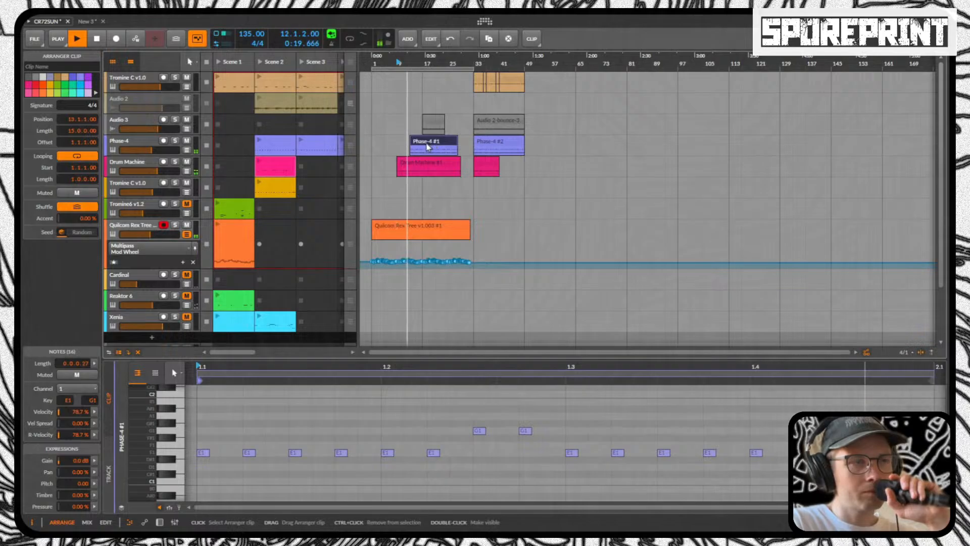
pyautogui.moveTo(458, 139); pyautogui.dragTo(461, 139)
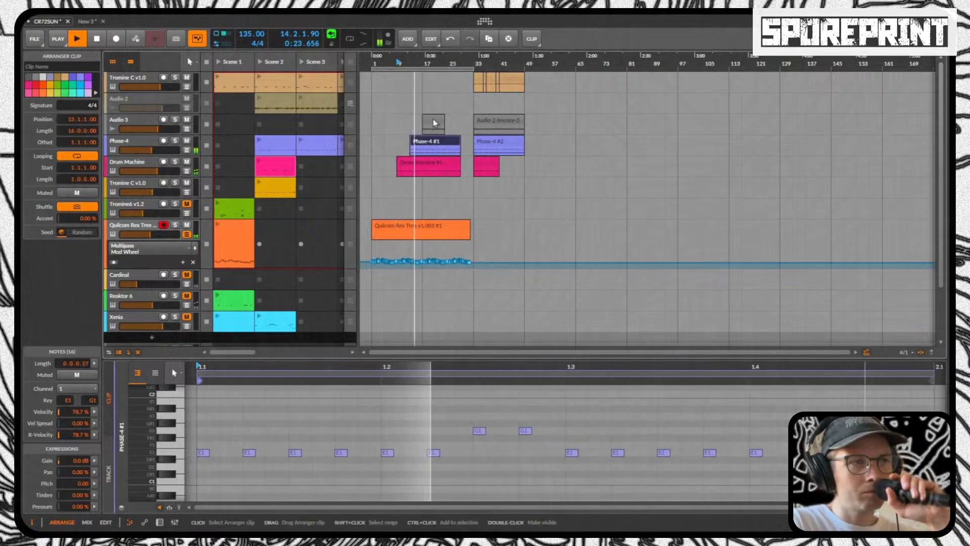
# Step: Move the intro's seven-bar Audio 3 clip to bar 22 so it ends together with the Phase-4 #1 clip
pyautogui.moveTo(439, 122); pyautogui.dragTo(451, 123)
pyautogui.moveTo(451, 61); pyautogui.dragTo(455, 88)
pyautogui.moveTo(458, 123); pyautogui.dragTo(467, 123)
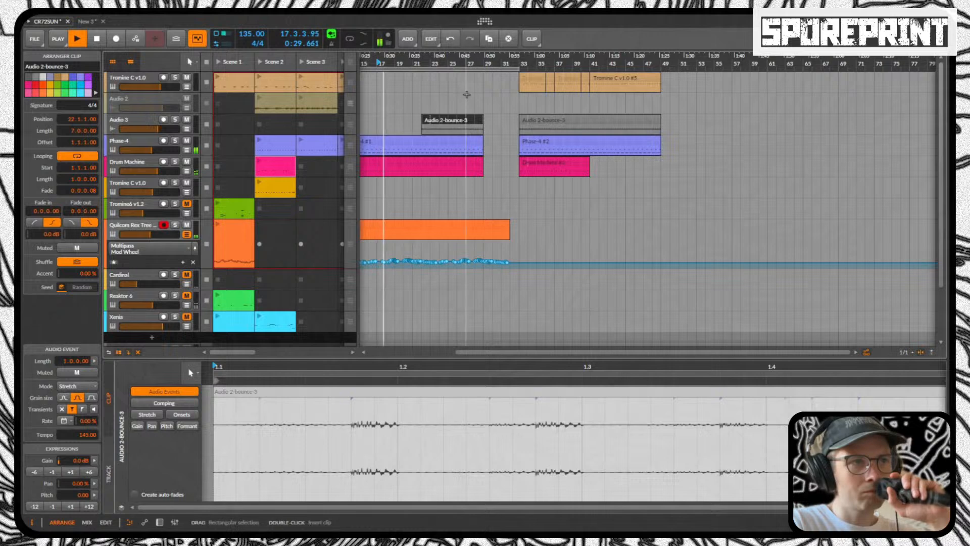
pyautogui.moveTo(468, 59); pyautogui.dragTo(484, 120)
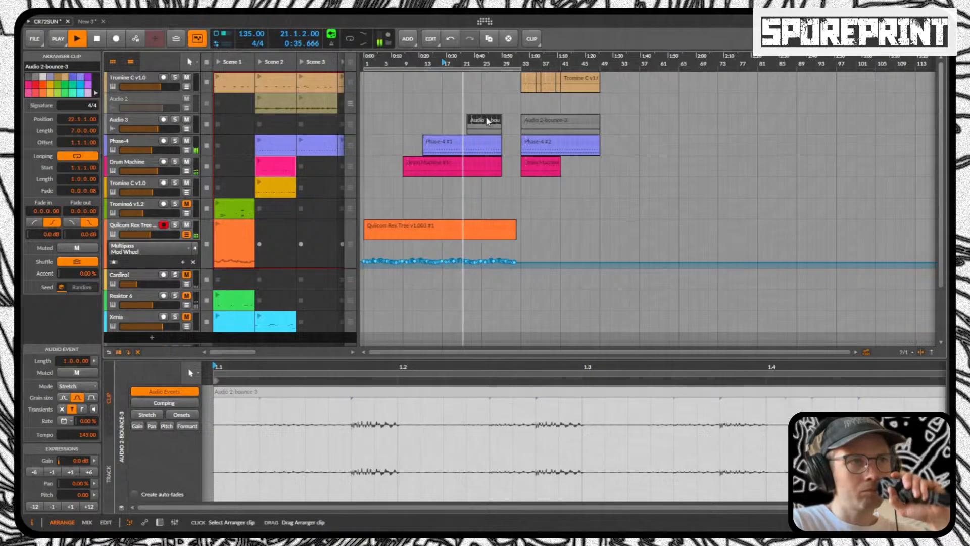
# Step: Set the intro's Audio 3 clip to start at bar 21 with a length of eight bars, and delete it
pyautogui.hotkey('ctrl', 'z')
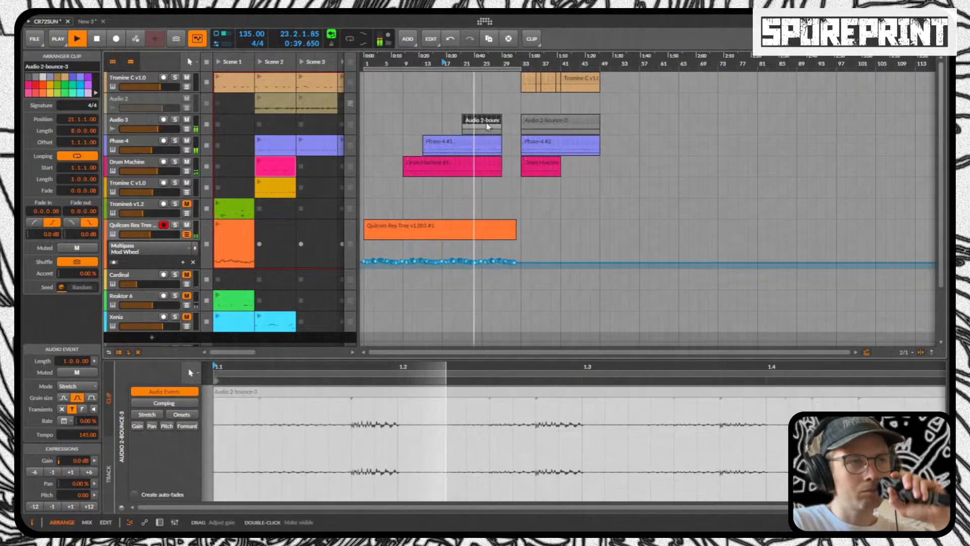
pyautogui.press('Delete')
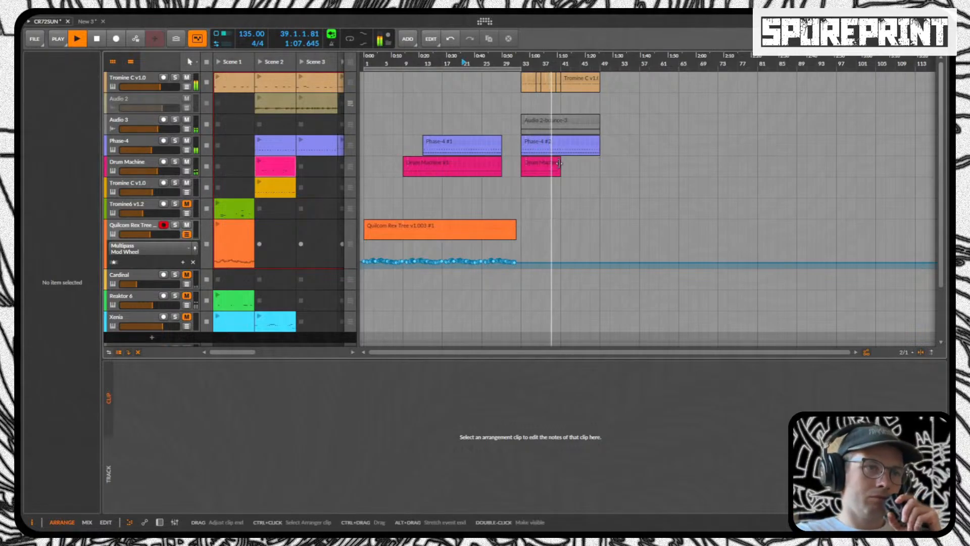
# Step: Extend the Drum Machine #2 arranger clip so it ends at bar 49
pyautogui.moveTo(560, 166); pyautogui.dragTo(599, 164)
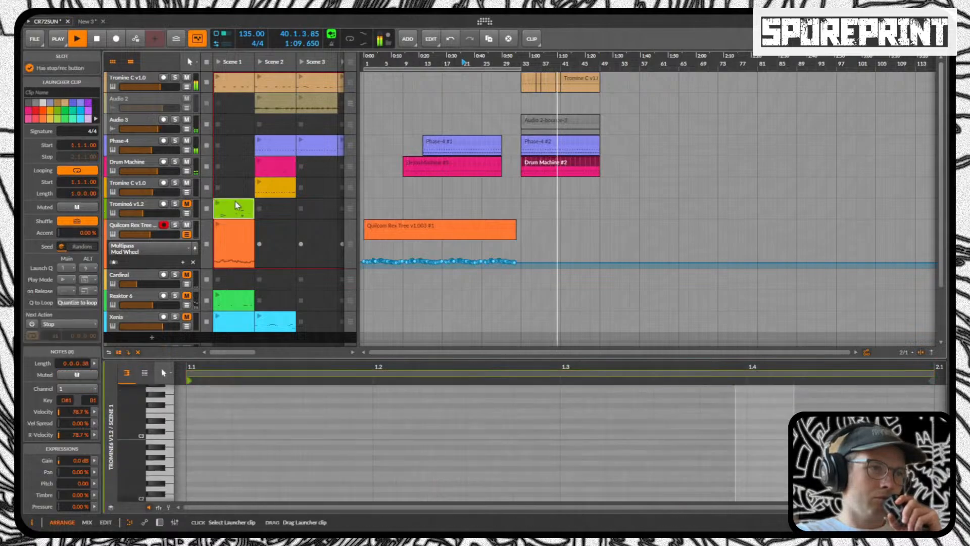
# Step: Place the Tromine6 v1.2 launcher clip on its own arranger track at bar 41 and extend it to 8 bars
pyautogui.moveTo(235, 201); pyautogui.dragTo(566, 190)
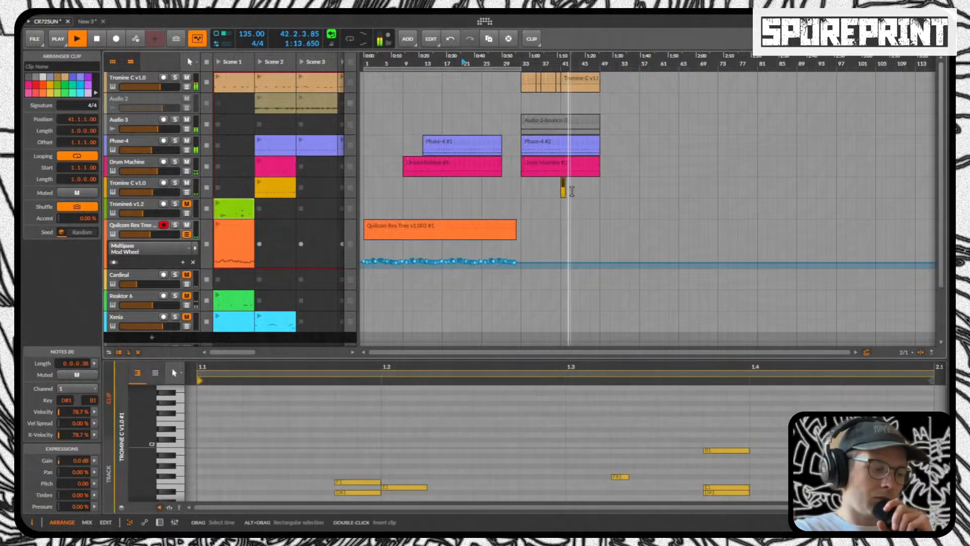
pyautogui.hotkey('ctrl', 'z')
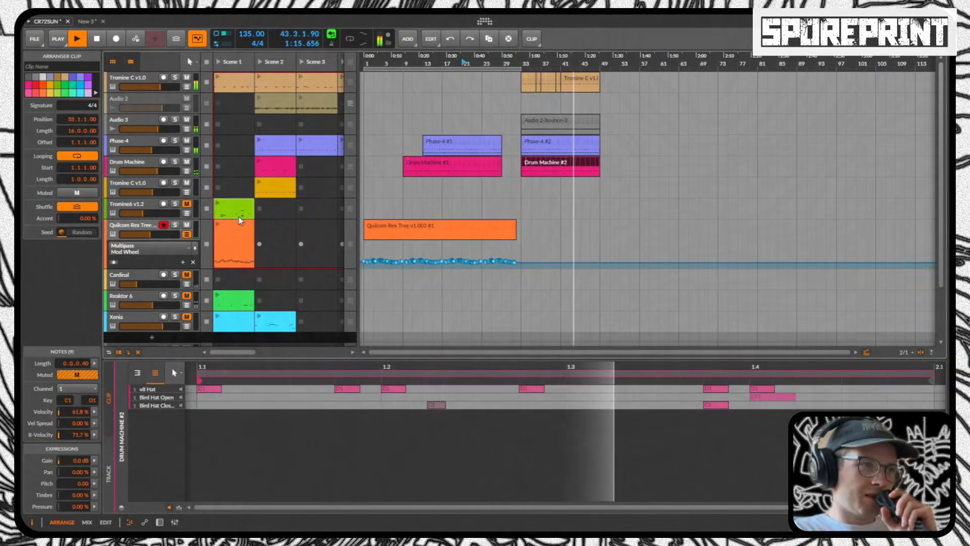
pyautogui.moveTo(235, 202); pyautogui.dragTo(566, 209)
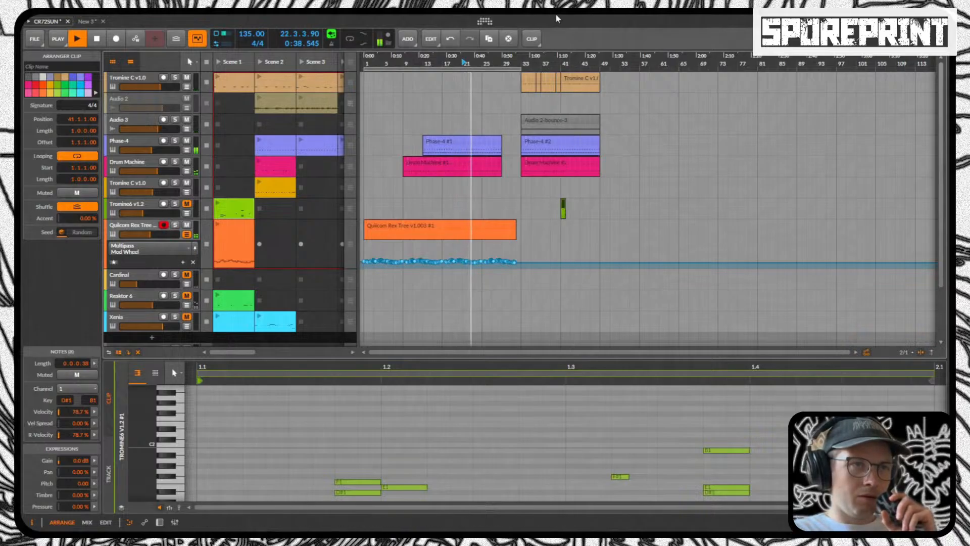
pyautogui.scroll(3, 563, 208)
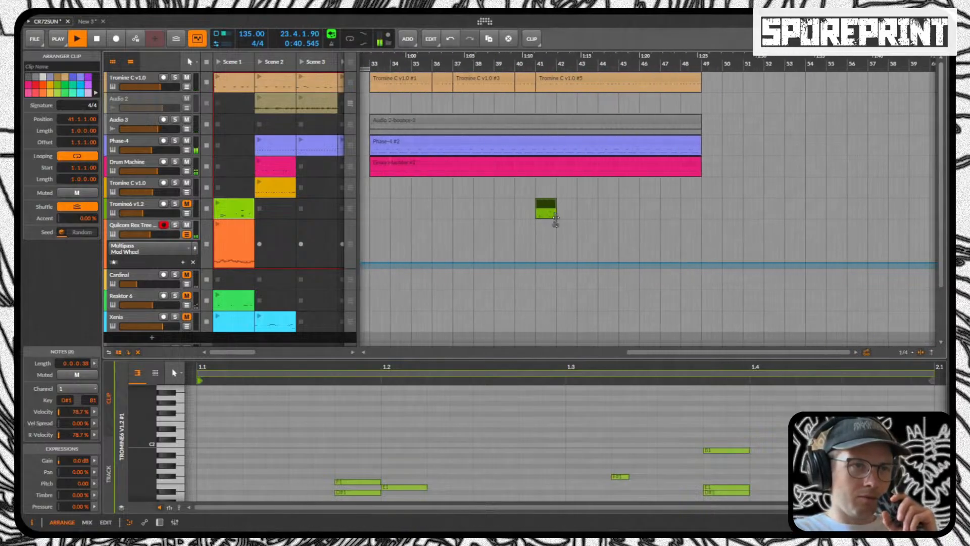
pyautogui.moveTo(562, 217); pyautogui.dragTo(690, 221)
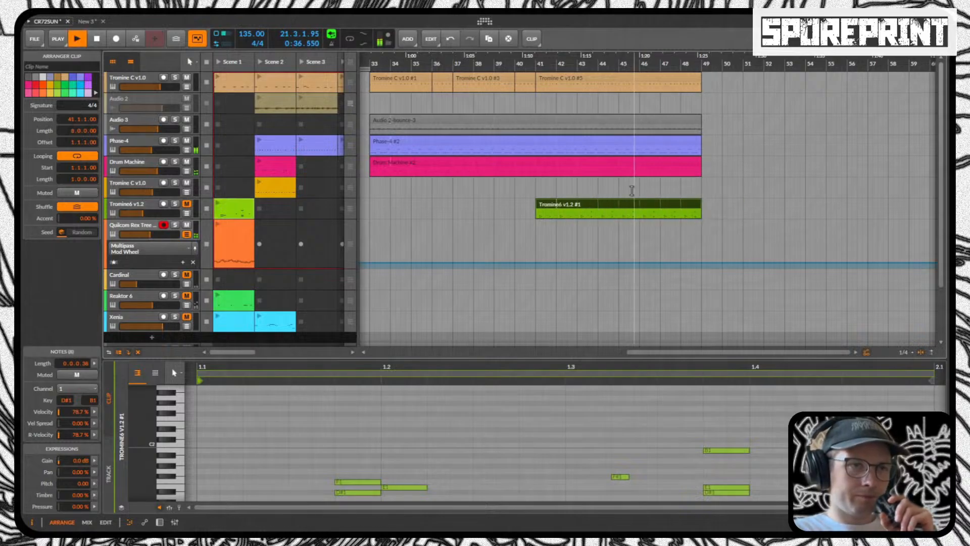
# Step: Try the bar 41 Tromine6 clip on the yellow Tromine C v1.0 track, audition it briefly soloed, and return it to the Tromine6 v1.2 track
pyautogui.click(604, 205)
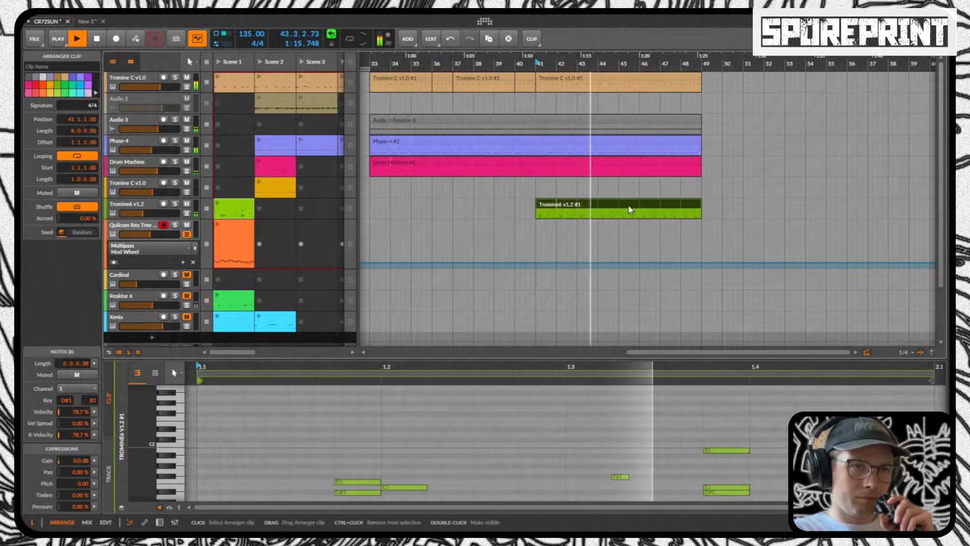
pyautogui.moveTo(630, 202); pyautogui.dragTo(631, 189)
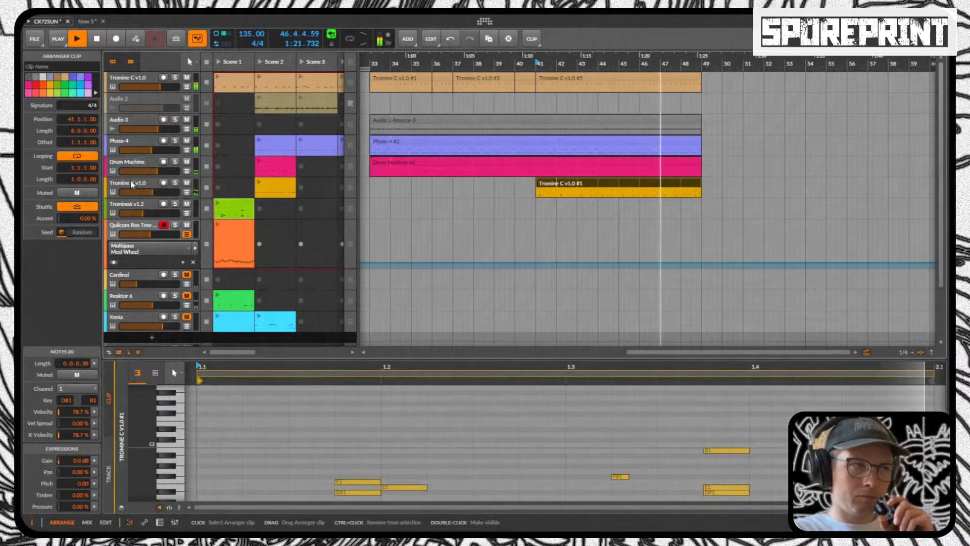
pyautogui.click(175, 183)
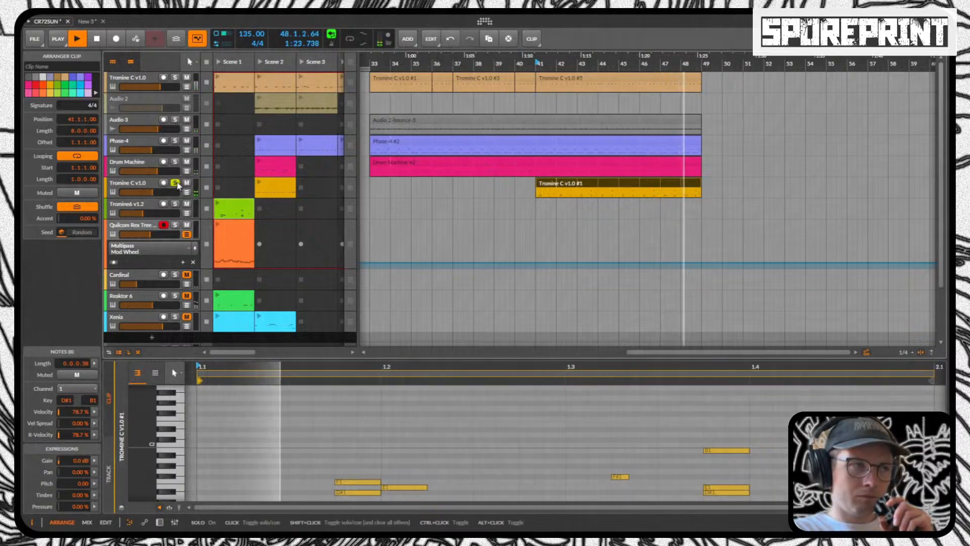
pyautogui.click(176, 183)
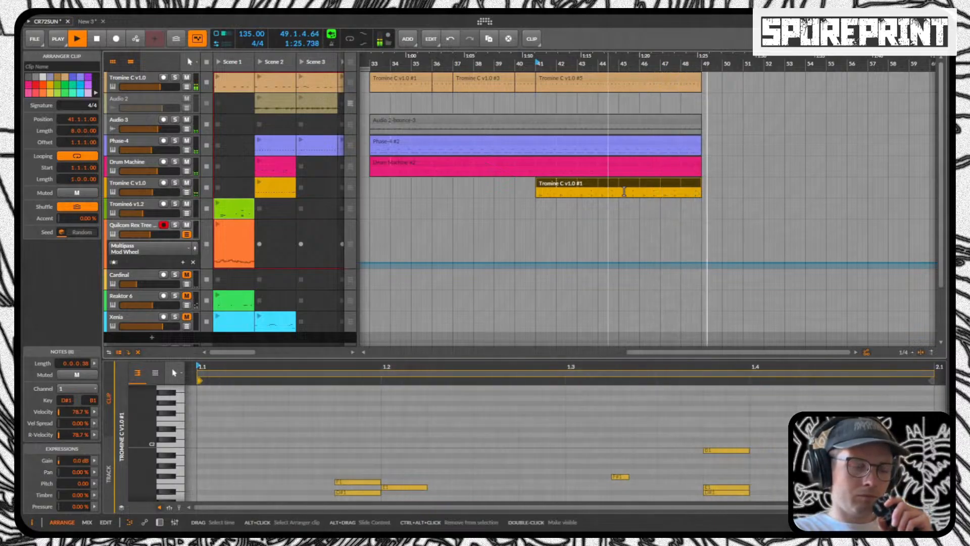
pyautogui.press('space')
pyautogui.press('space')
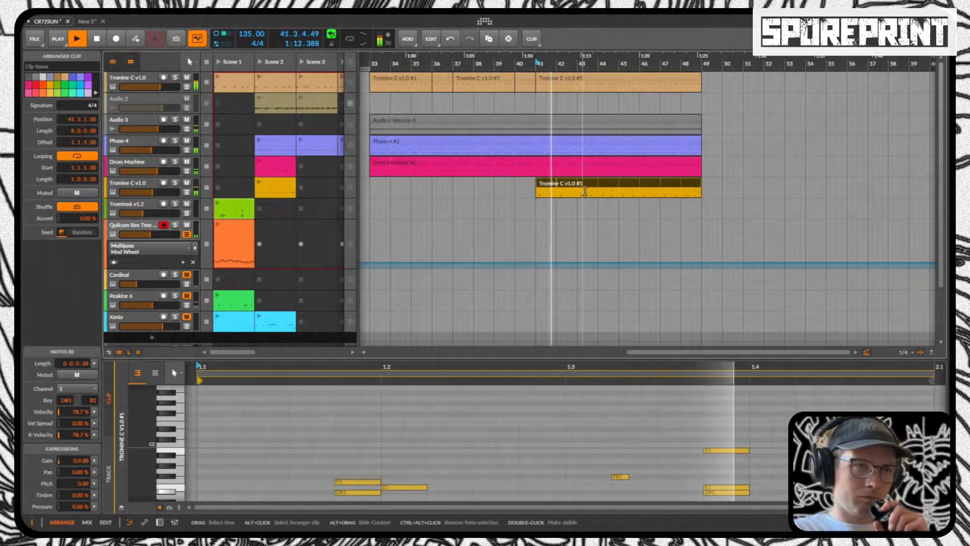
pyautogui.moveTo(586, 188); pyautogui.dragTo(585, 207)
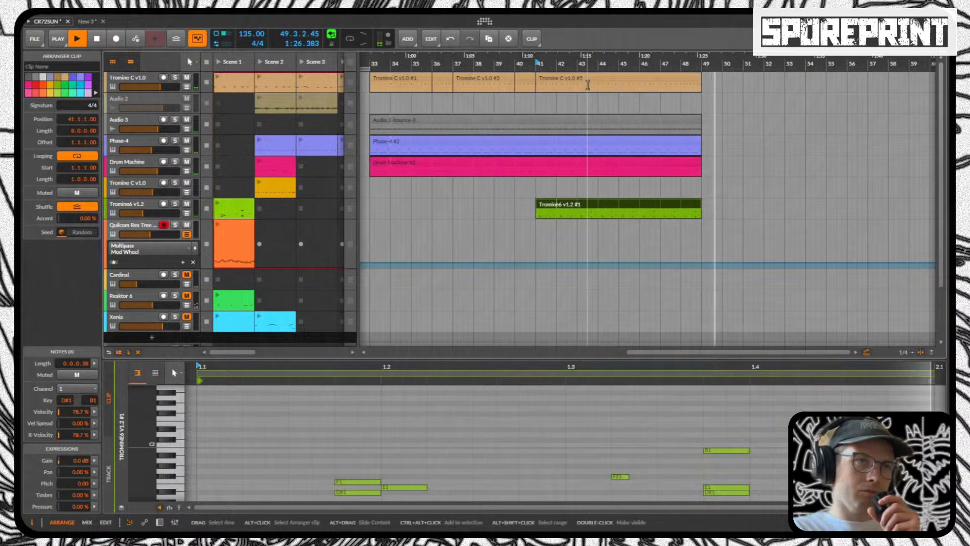
# Step: Audition the Scene 2 Xenia clip against the arrangement, playing from bar 41
pyautogui.moveTo(581, 61); pyautogui.dragTo(580, 101)
pyautogui.scroll(-3, 185, 230)
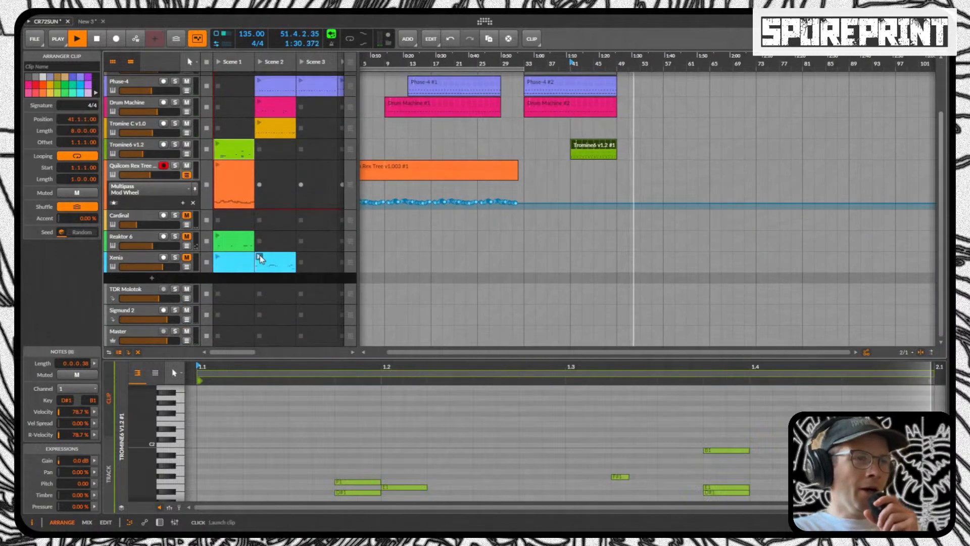
pyautogui.press('space')
pyautogui.press('space')
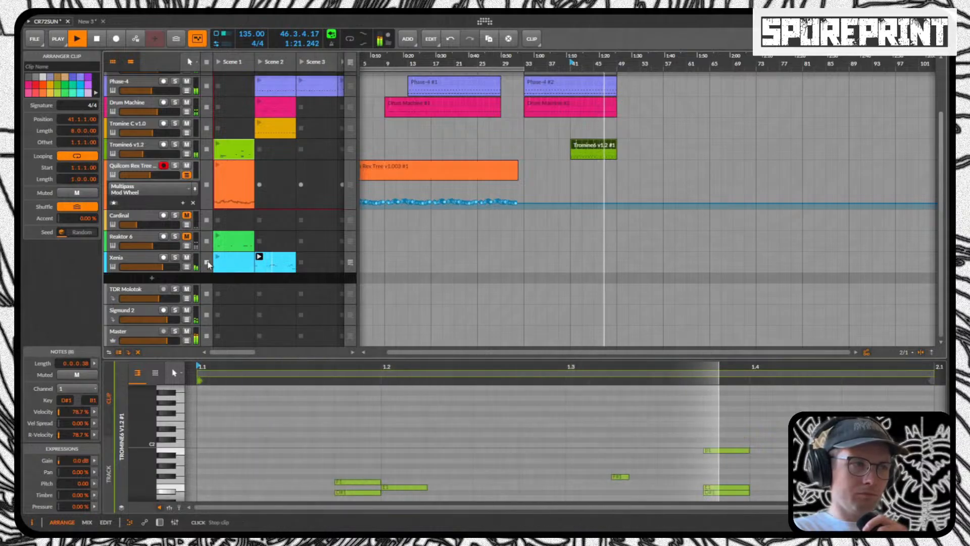
pyautogui.scroll(3, 212, 254)
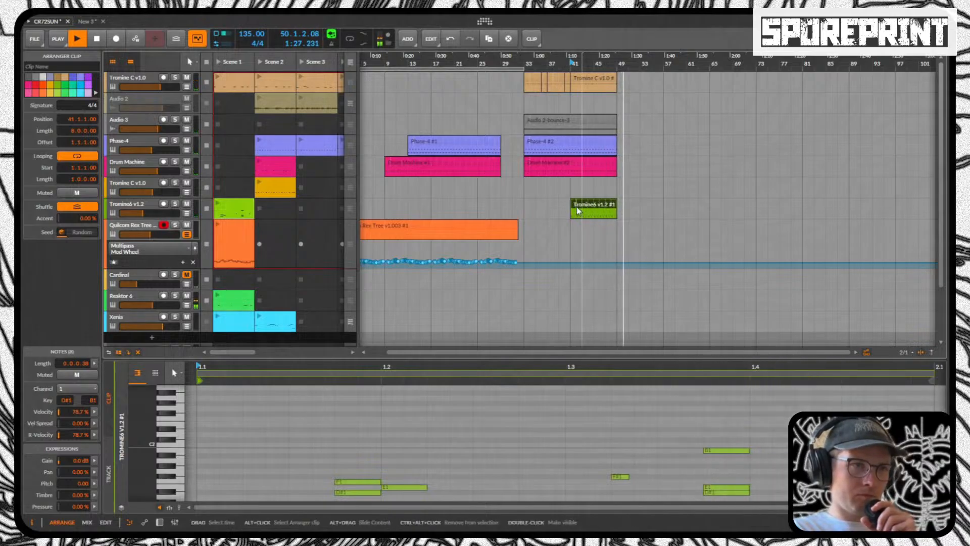
# Step: Play the section from bar 33 and move the 8-bar Tromine6 v1.2 clip to start at bar 49
pyautogui.click(522, 201)
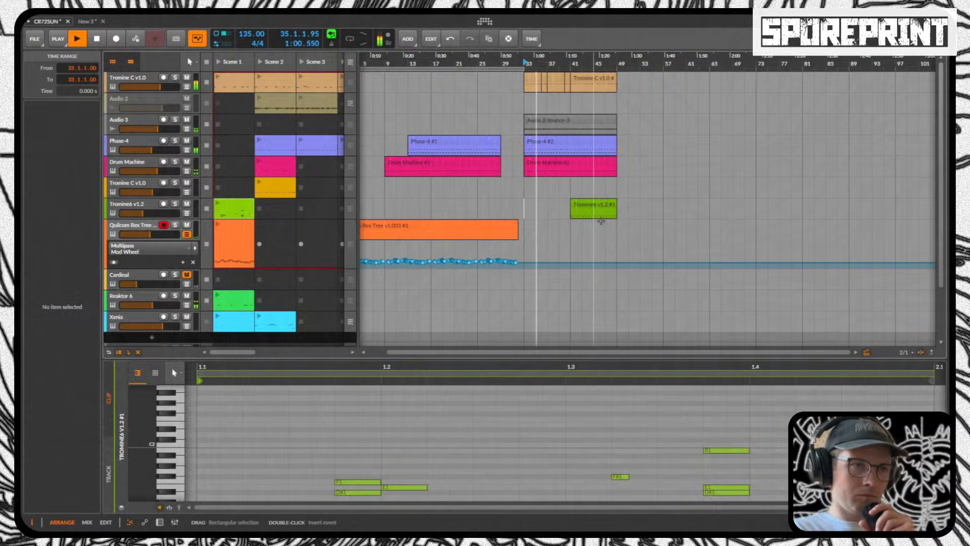
pyautogui.moveTo(583, 203); pyautogui.dragTo(629, 204)
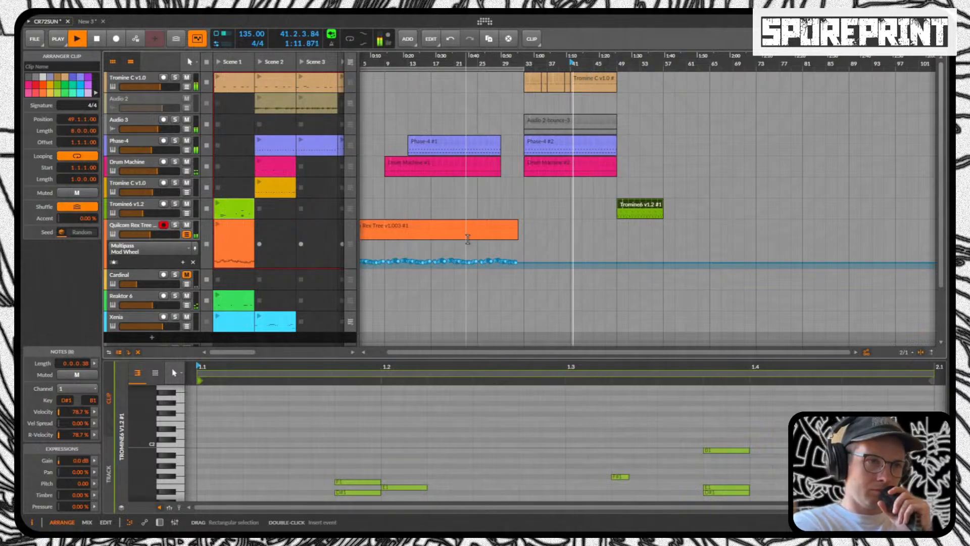
# Step: Play the arrangement from the Quilcom Rex Tree clip's start and compare it with the Reaktor 6 track muted
pyautogui.click(467, 227)
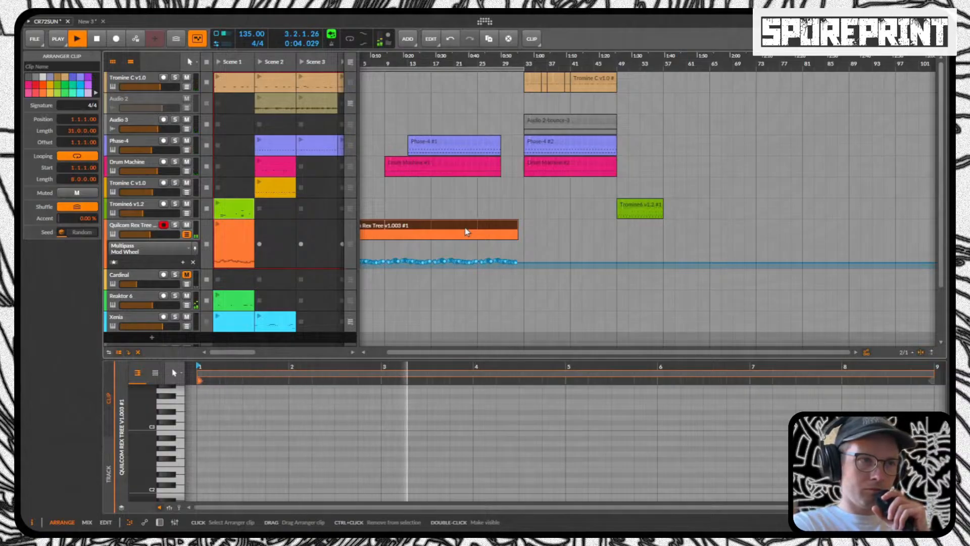
pyautogui.scroll(-3, 276, 283)
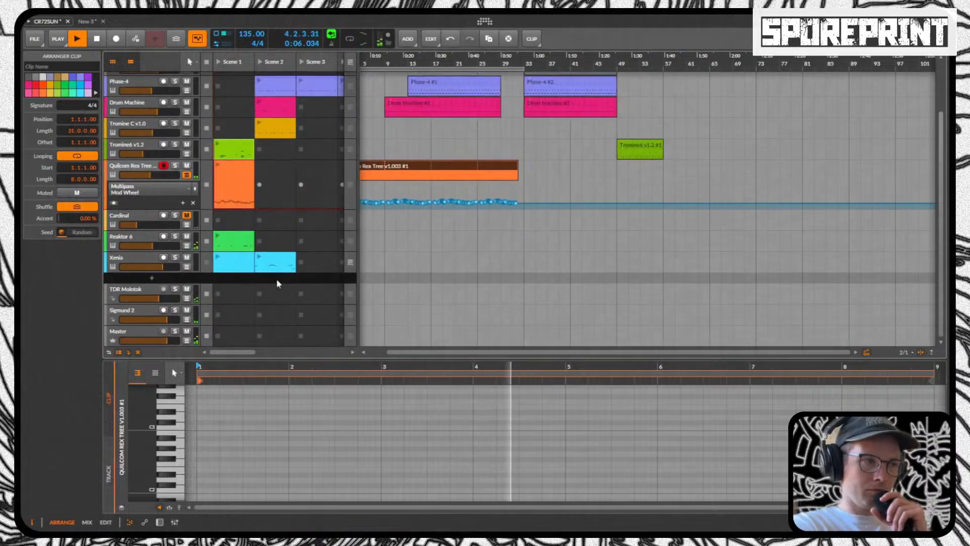
pyautogui.click(187, 236)
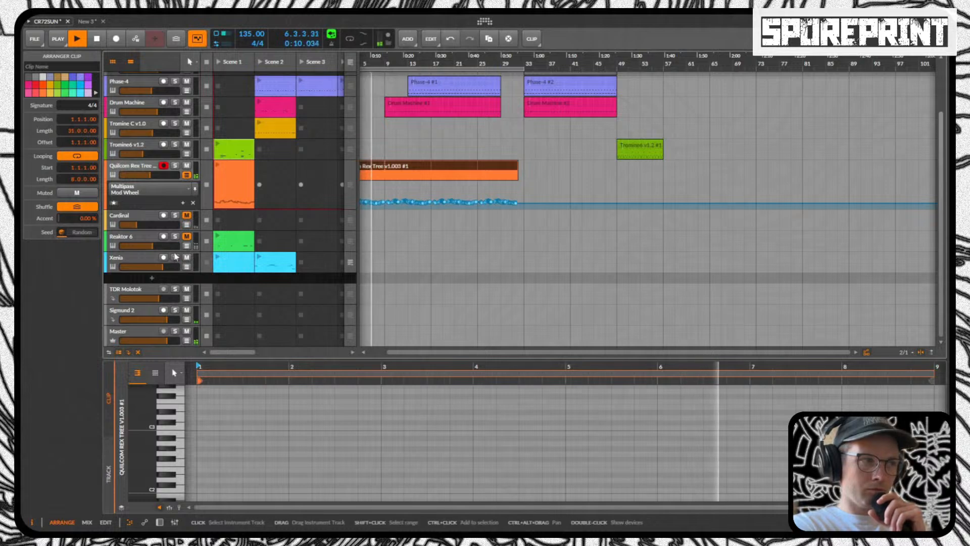
# Step: Set the BooMCLoUD sequencer's Skip amount to 0.00 in the Reaktor 6 plug-in window and close the window
pyautogui.click(124, 238)
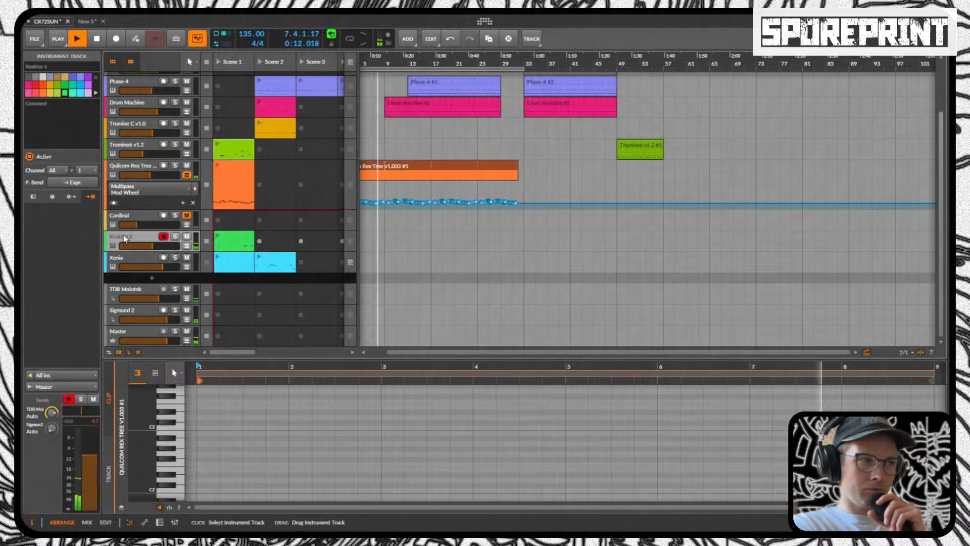
pyautogui.press('d')
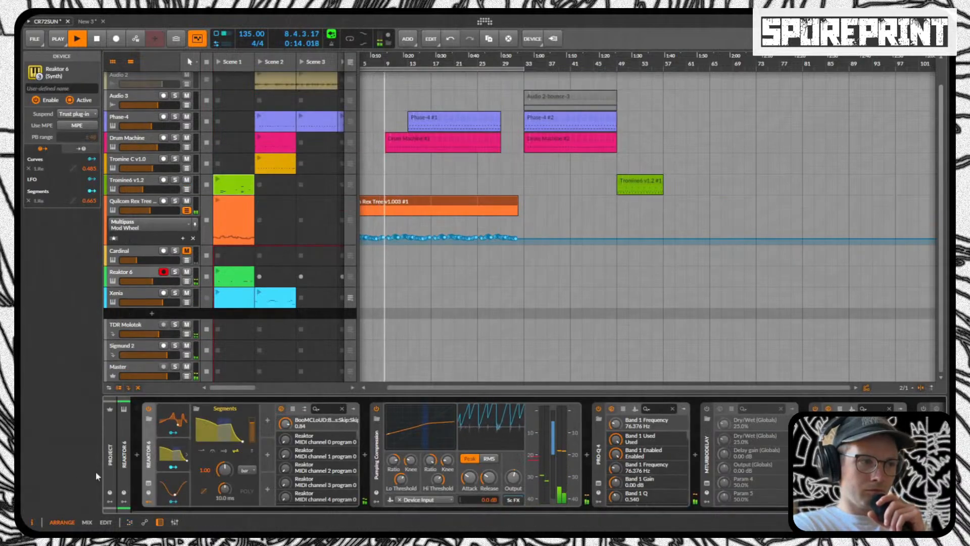
pyautogui.click(148, 484)
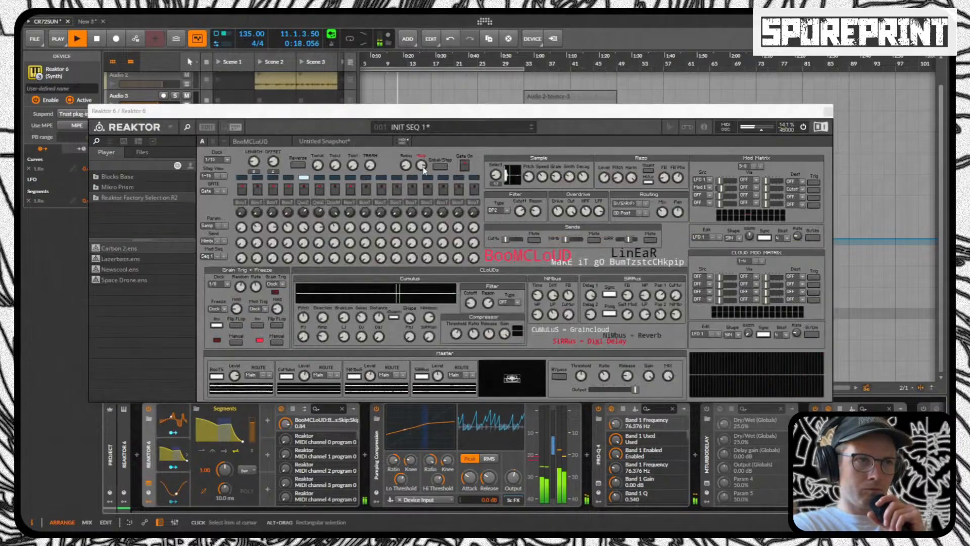
pyautogui.moveTo(423, 169); pyautogui.dragTo(421, 170)
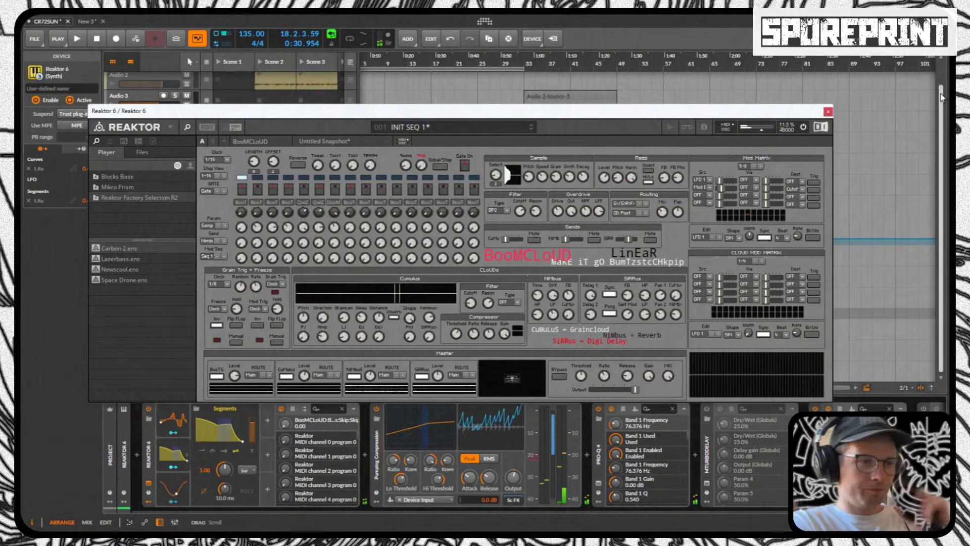
pyautogui.hotkey('alt', 'F4')
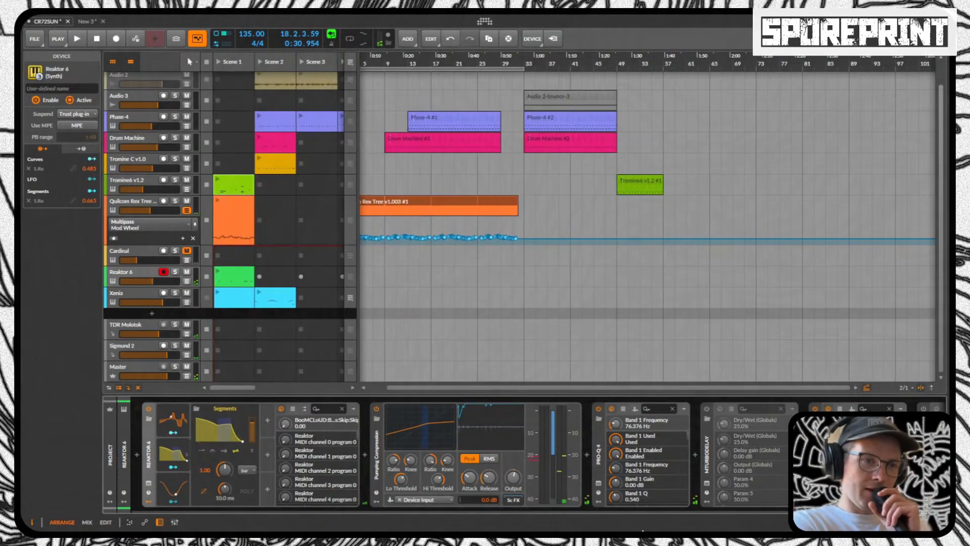
# Step: Insert a Filter+ device after Pumping Compression in the Reaktor 6 track's device chain
pyautogui.click(587, 455)
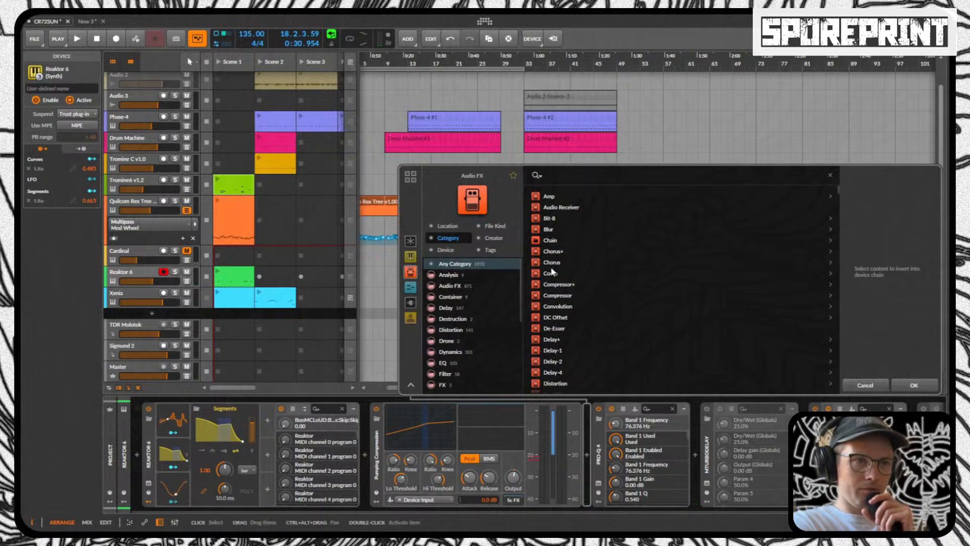
pyautogui.write('filt')
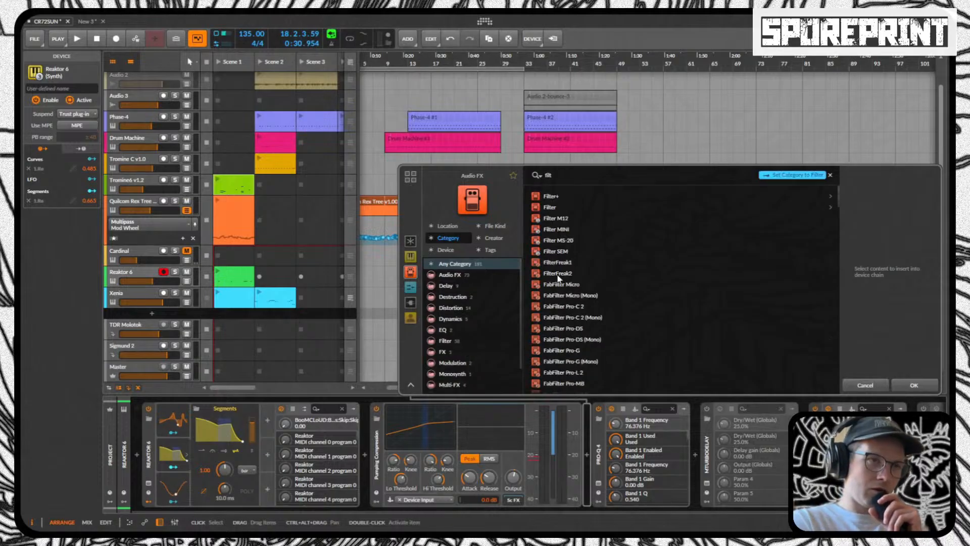
pyautogui.press('Down')
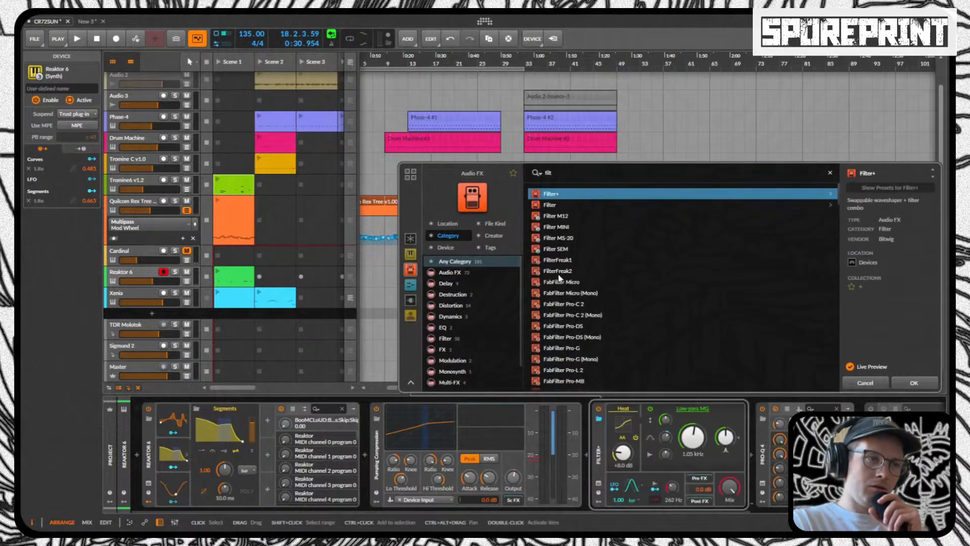
pyautogui.click(913, 382)
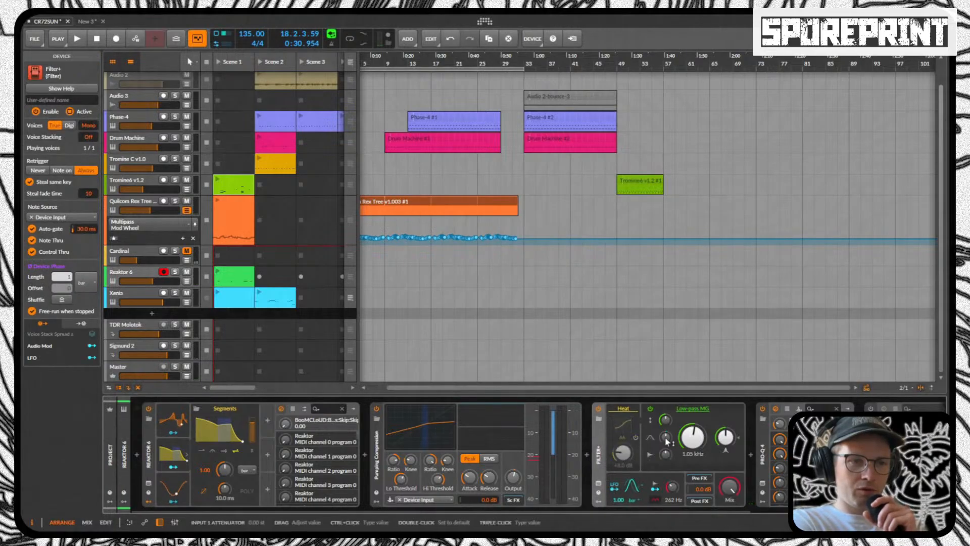
# Step: Audition the Filter+ low-pass cutoff at 277 Hz and raise it to about 6.46 kHz during playback
pyautogui.moveTo(691, 438); pyautogui.dragTo(691, 470)
pyautogui.moveTo(702, 434); pyautogui.dragTo(697, 439)
pyautogui.press('space')
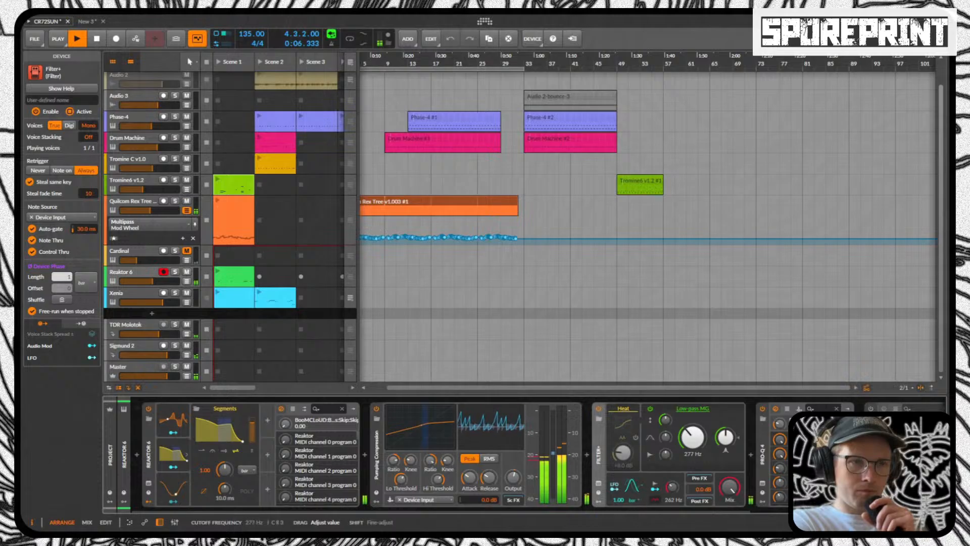
pyautogui.moveTo(692, 437); pyautogui.dragTo(692, 428)
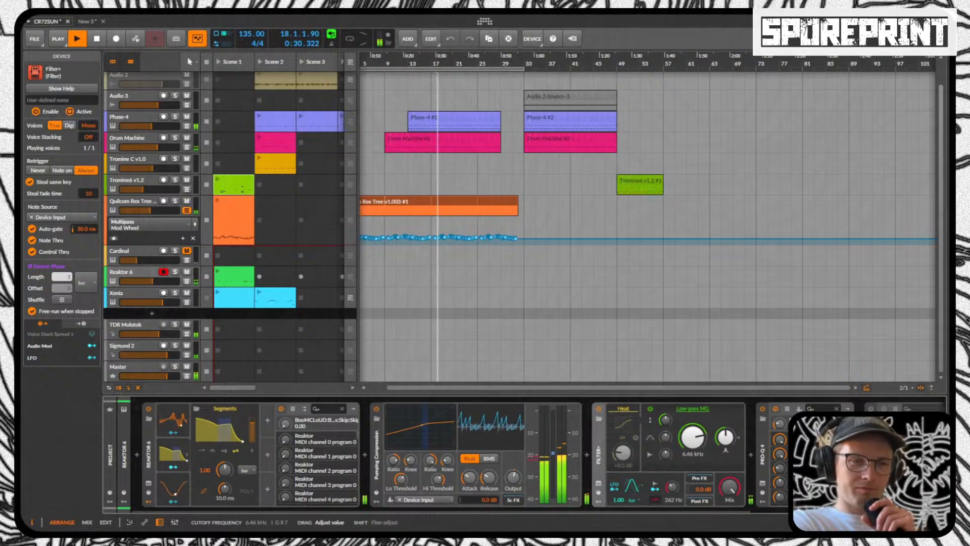
# Step: Lower the Filter+ cutoff to 69.3 Hz, try different resonance amounts, and reset the resonance to 60.0 %
pyautogui.moveTo(692, 438); pyautogui.dragTo(700, 479)
pyautogui.moveTo(727, 438); pyautogui.dragTo(728, 435)
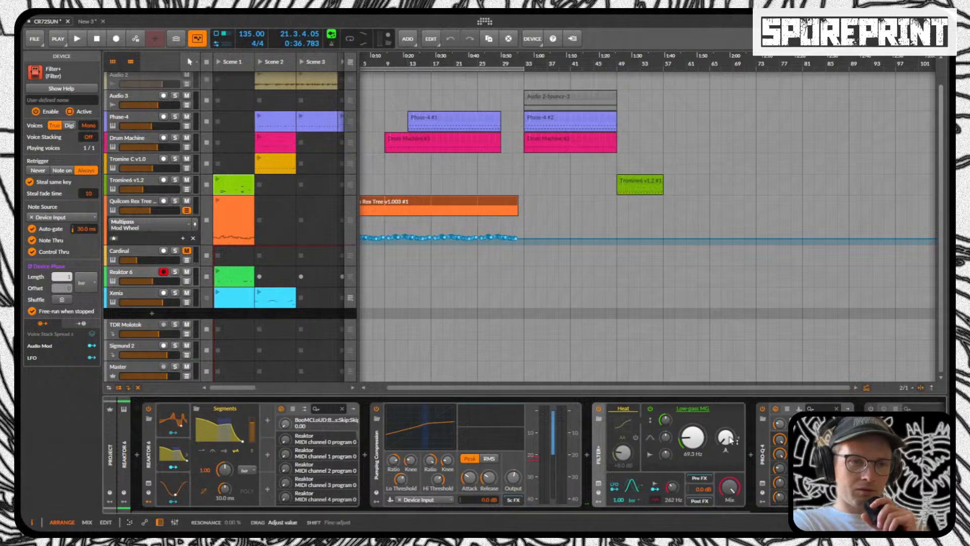
pyautogui.moveTo(727, 439); pyautogui.dragTo(727, 430)
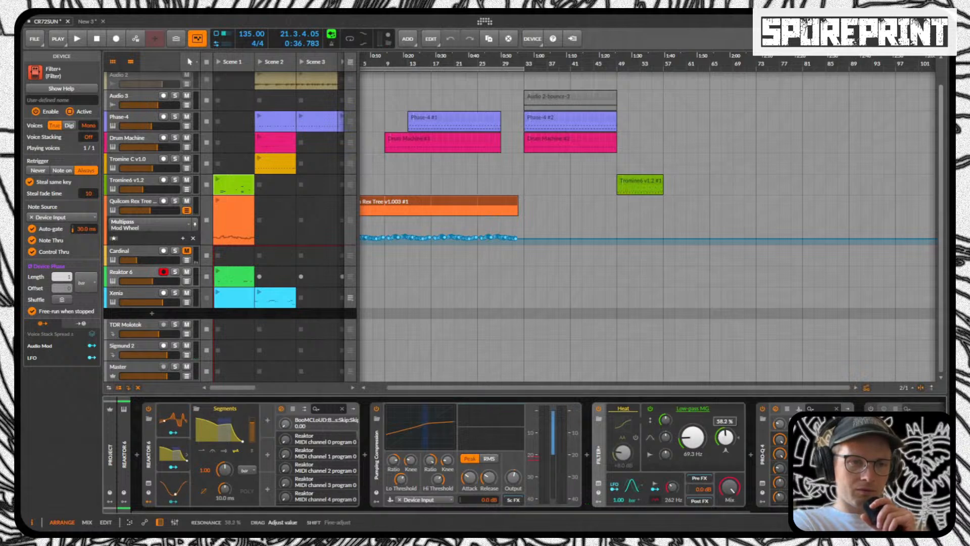
pyautogui.press('space')
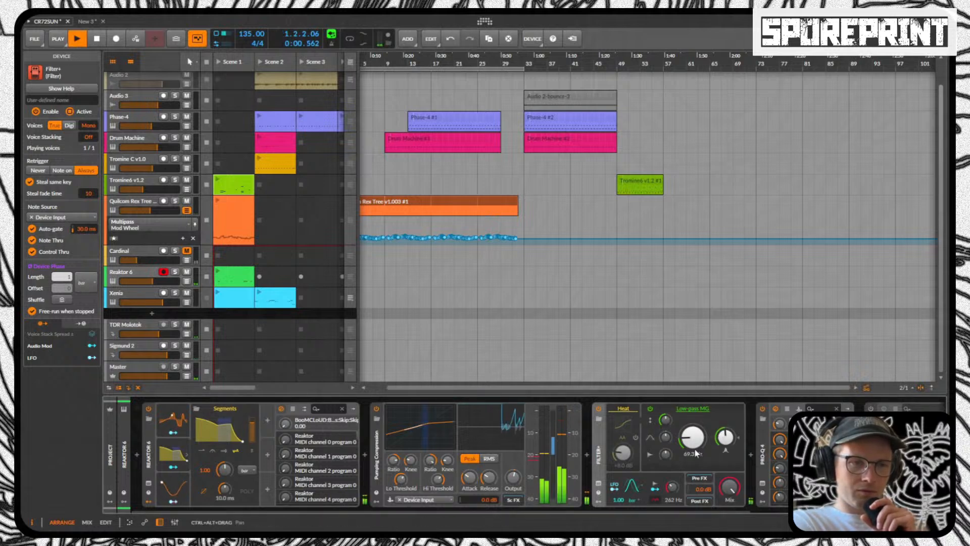
pyautogui.doubleClick(726, 438)
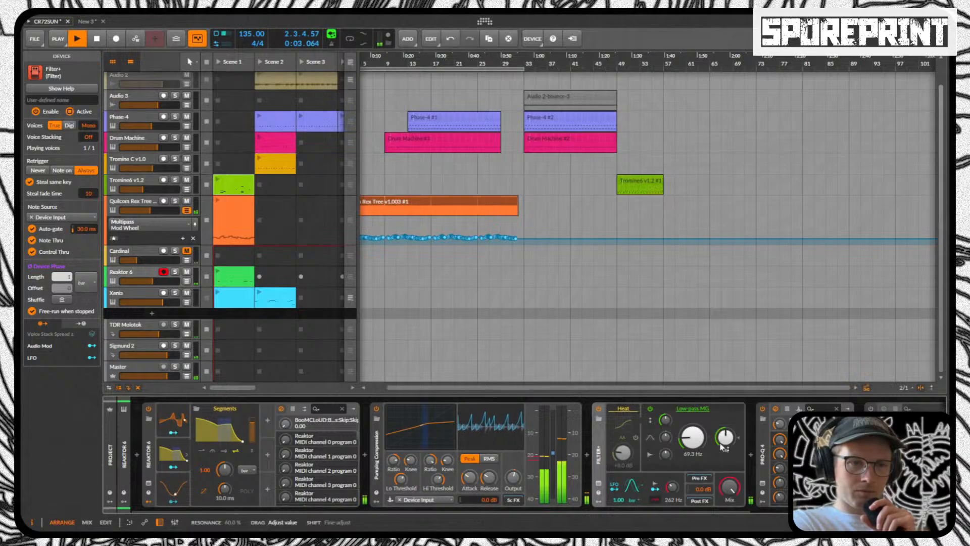
# Step: Raise the Filter+ cutoff to 807 Hz and lower its resonance to 43.8 % during playback
pyautogui.doubleClick(723, 445)
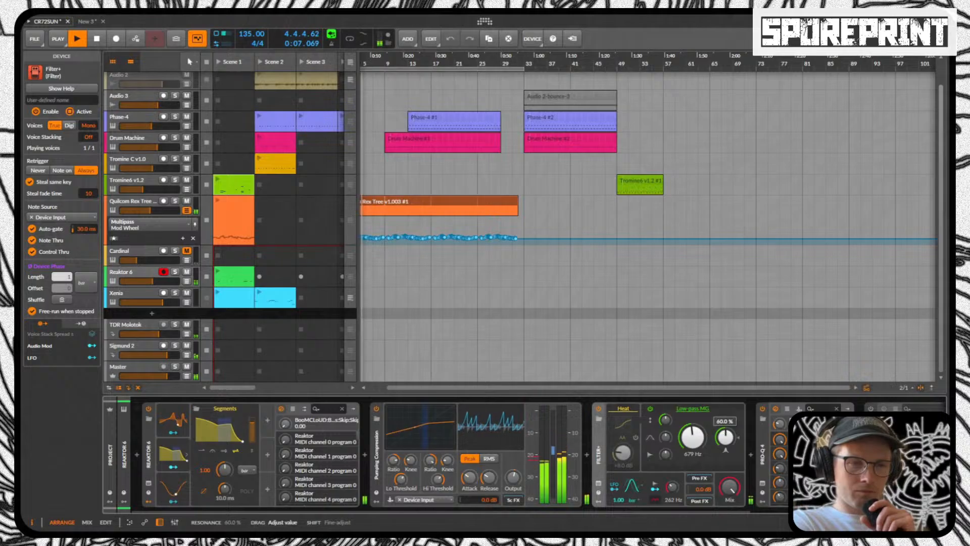
pyautogui.moveTo(692, 437); pyautogui.dragTo(692, 454)
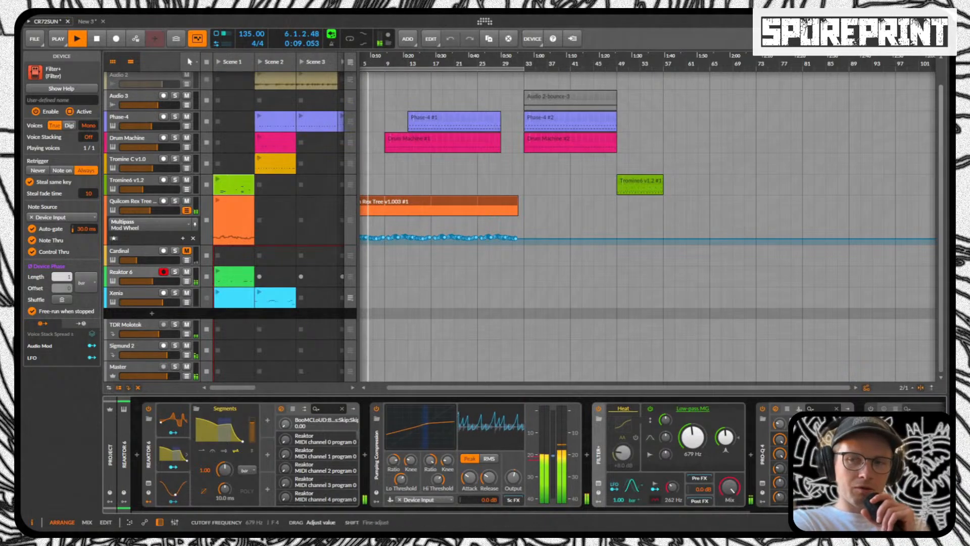
pyautogui.moveTo(692, 455); pyautogui.dragTo(725, 425)
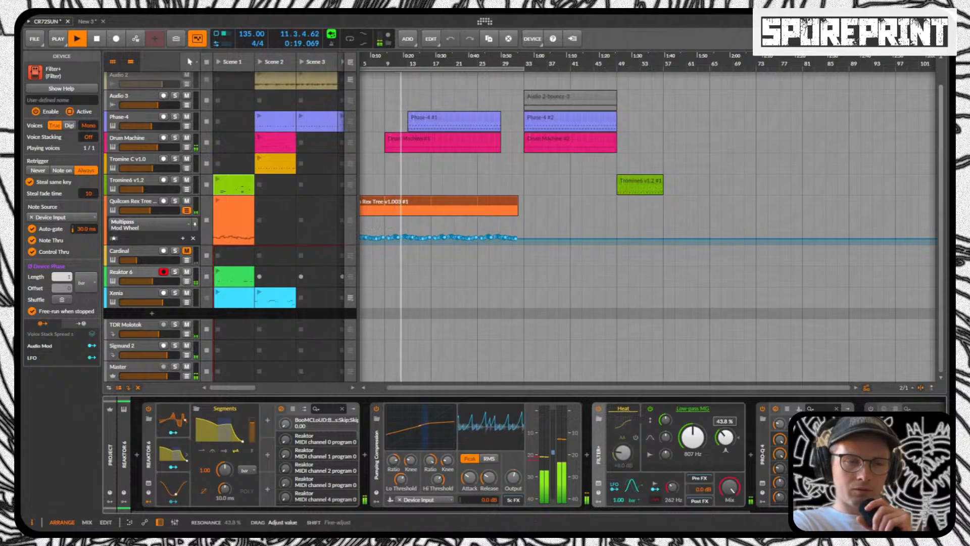
# Step: Try the Sallen-Key filter type in Filter+, adjusting its resonance and lowering the cutoff to 147 Hz
pyautogui.click(693, 409)
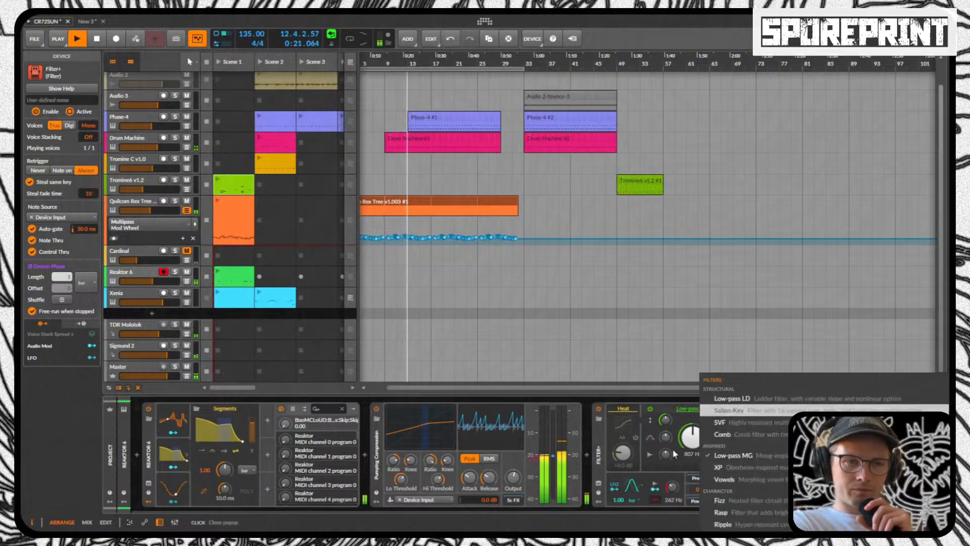
pyautogui.click(692, 407)
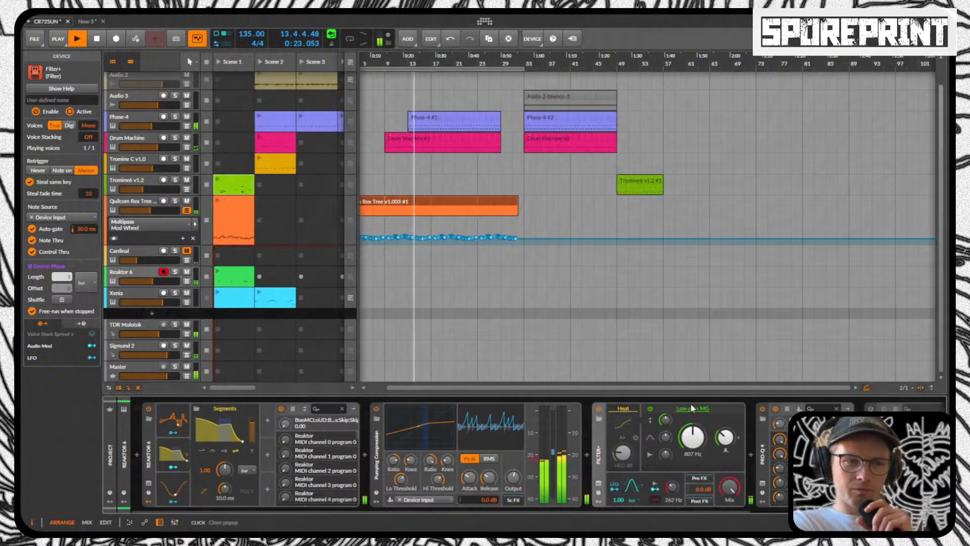
pyautogui.click(692, 407)
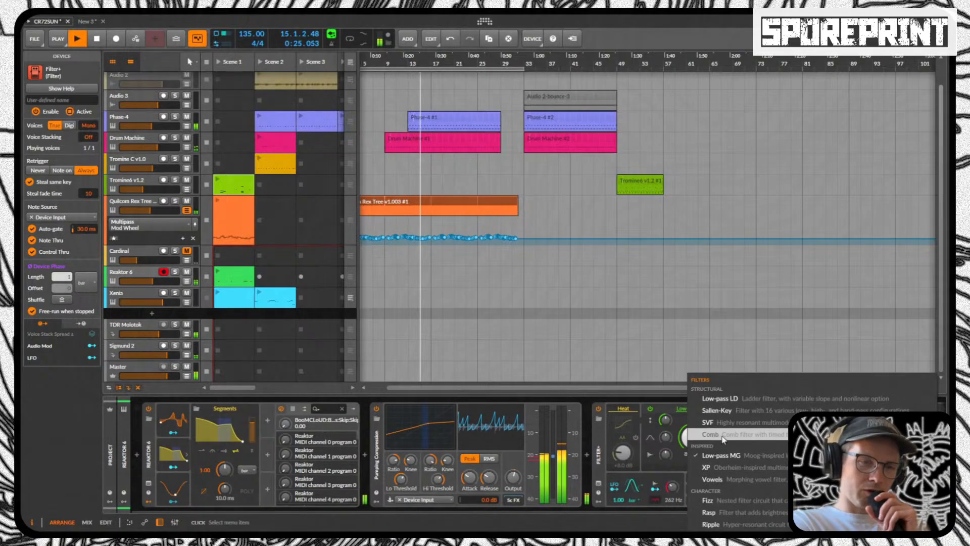
pyautogui.click(713, 410)
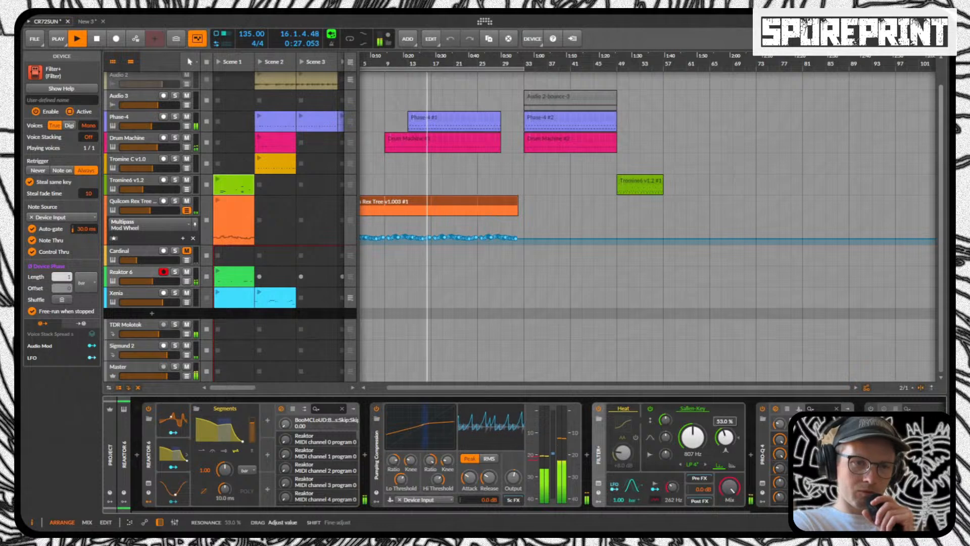
pyautogui.moveTo(725, 436); pyautogui.dragTo(725, 408)
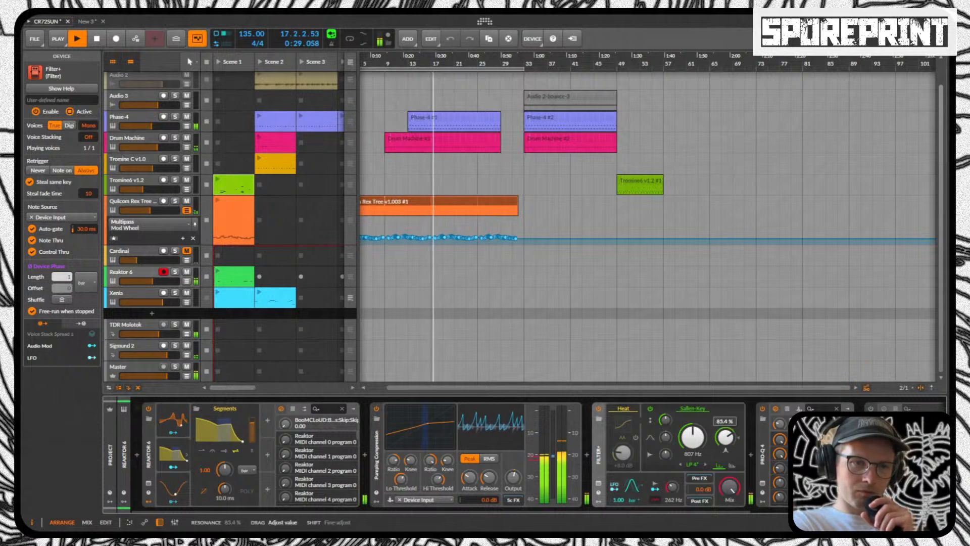
pyautogui.moveTo(692, 437); pyautogui.dragTo(692, 464)
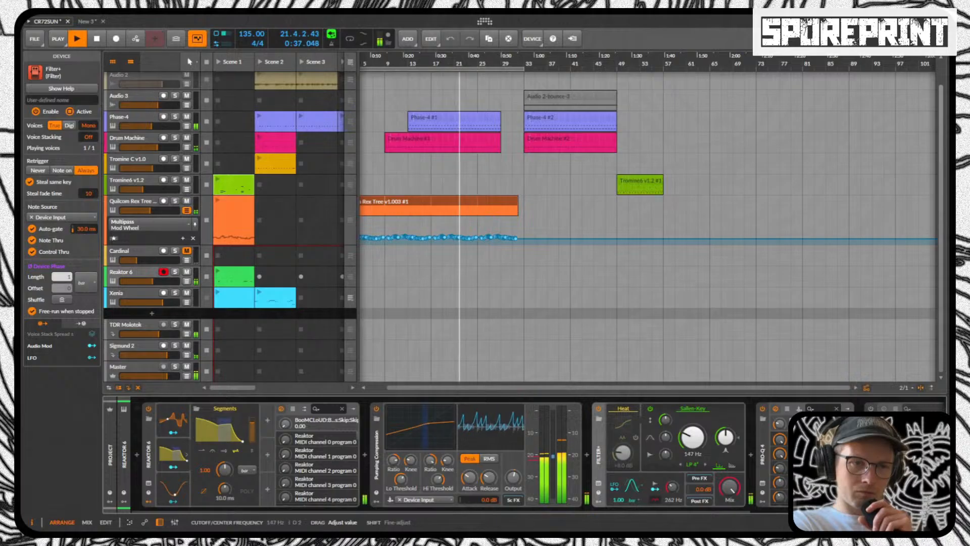
# Step: Try the XP filter type with a higher cutoff, and switch Filter+ back to Low-pass MG at 466 Hz
pyautogui.click(693, 408)
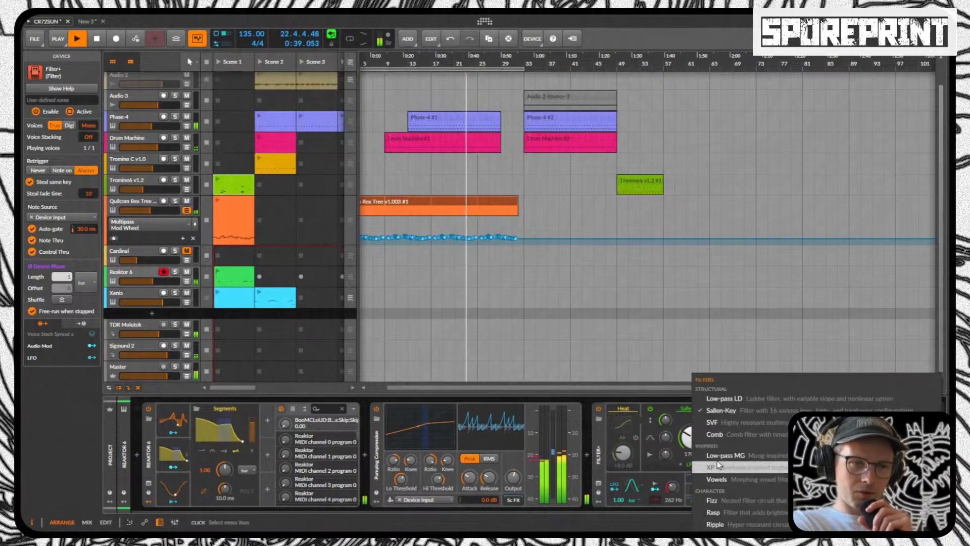
pyautogui.click(718, 465)
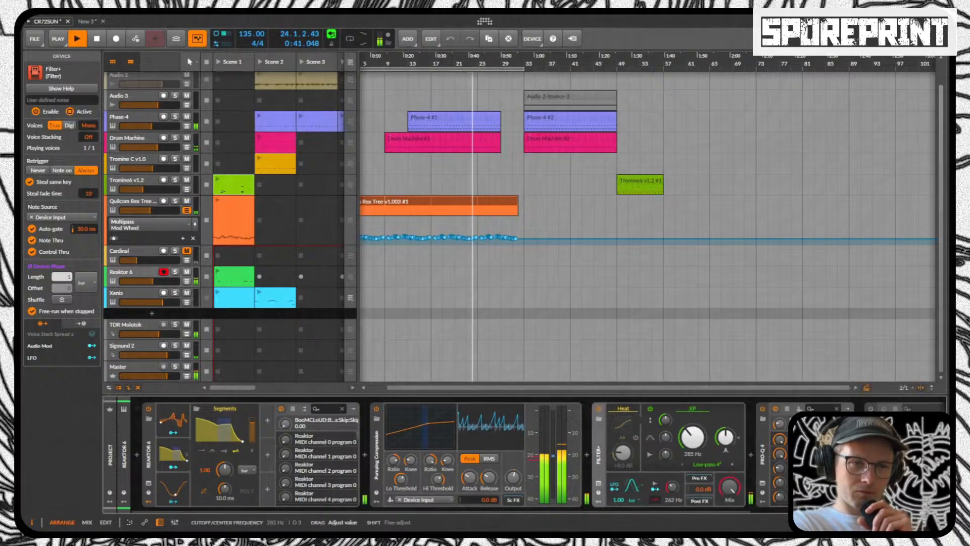
pyautogui.moveTo(692, 437)
pyautogui.mouseDown()
pyautogui.moveTo(692, 428)
pyautogui.moveTo(692, 450)
pyautogui.moveTo(694, 435)
pyautogui.mouseUp()
pyautogui.click(692, 408)
pyautogui.click(712, 456)
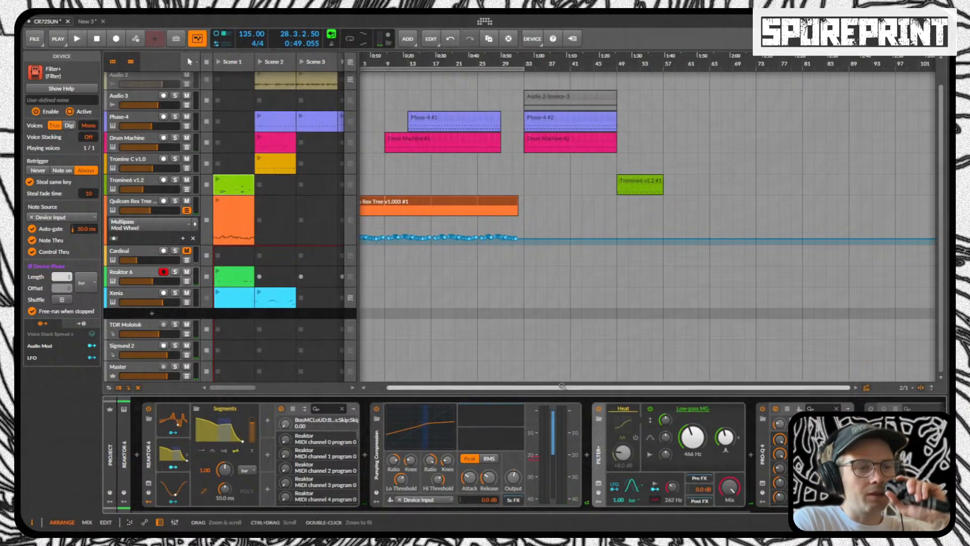
# Step: Insert an empty clip at bar 1 of the Reaktor 6 track in the arrangement and delete it
pyautogui.moveTo(635, 387); pyautogui.dragTo(635, 391)
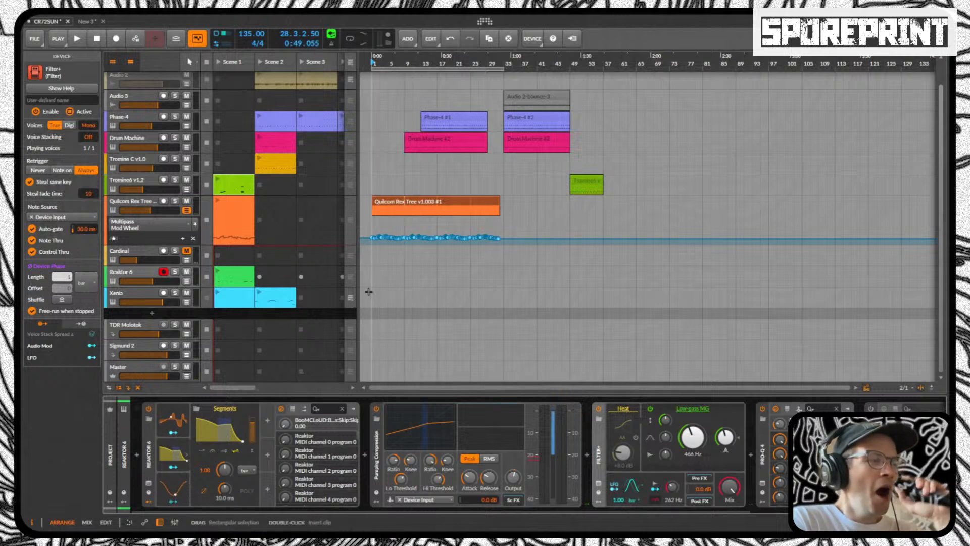
pyautogui.click(380, 274)
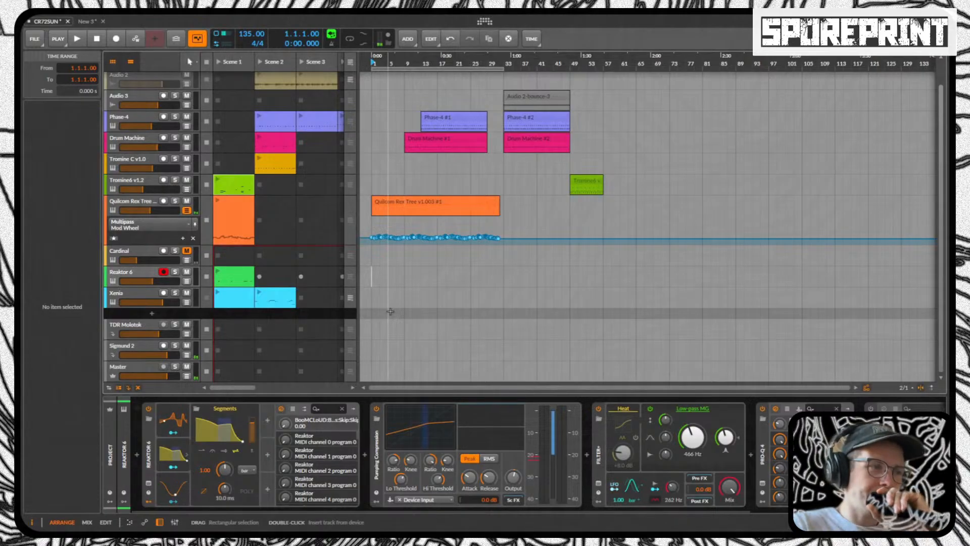
pyautogui.doubleClick(377, 277)
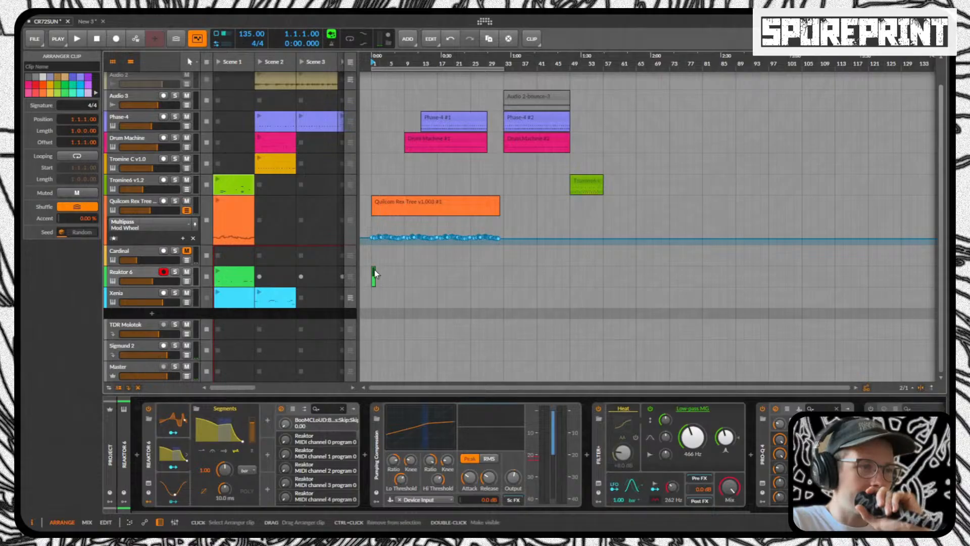
pyautogui.press('Delete')
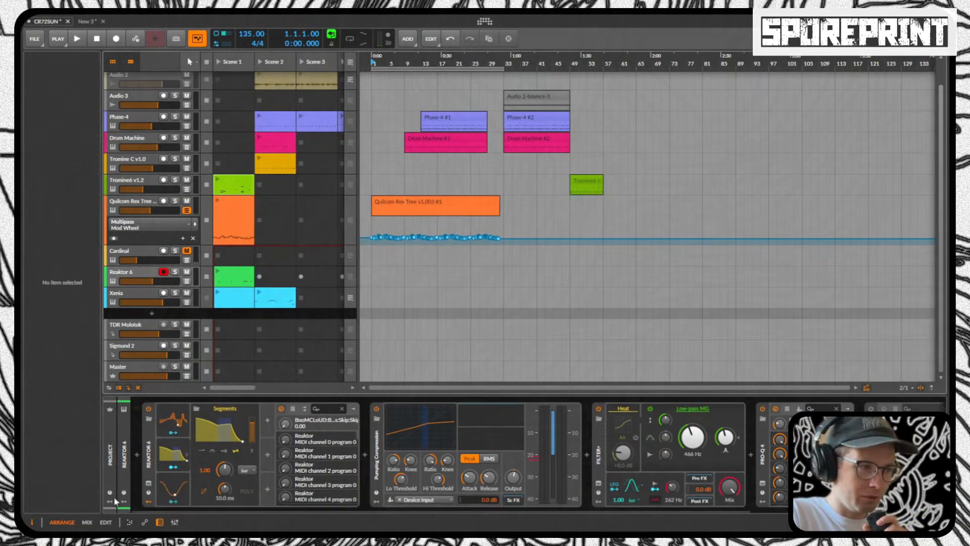
# Step: Open the Reaktor 6 plug-in window, set the sequencer's Skip amount to 0.76 and start playback
pyautogui.click(149, 483)
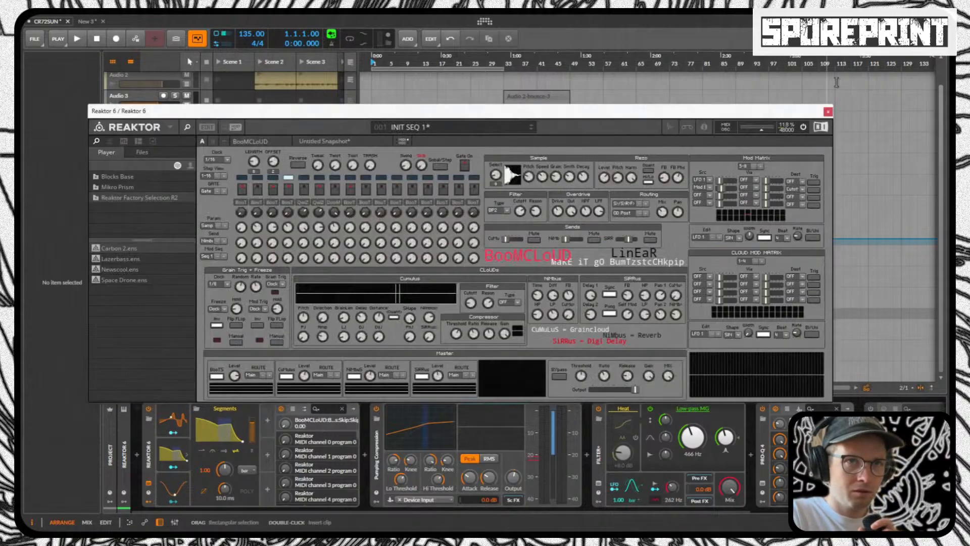
pyautogui.click(827, 111)
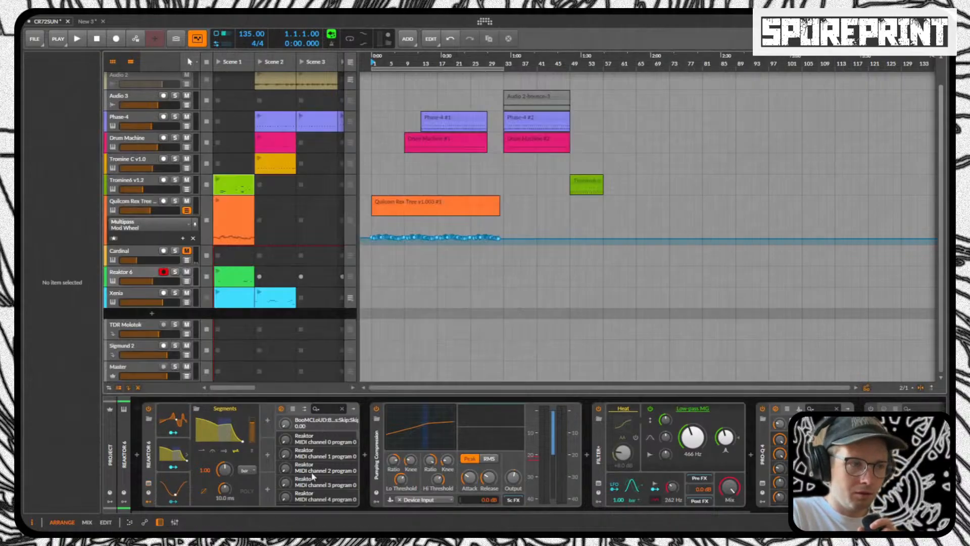
pyautogui.click(148, 484)
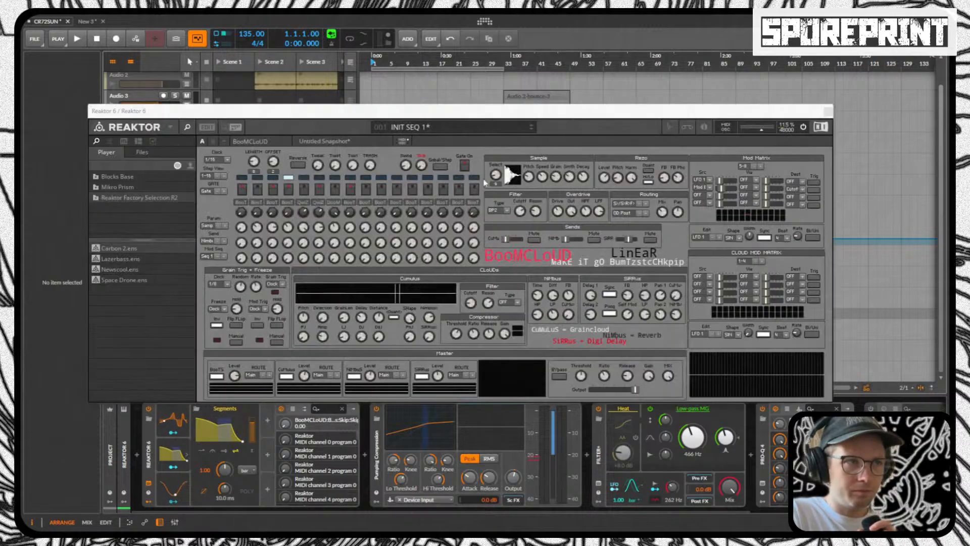
pyautogui.moveTo(419, 168); pyautogui.dragTo(416, 144)
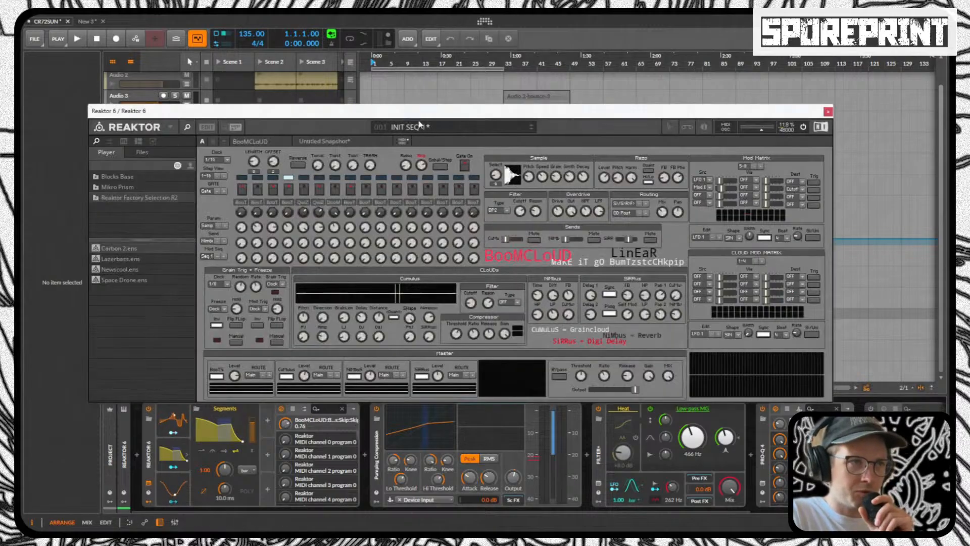
pyautogui.press('space')
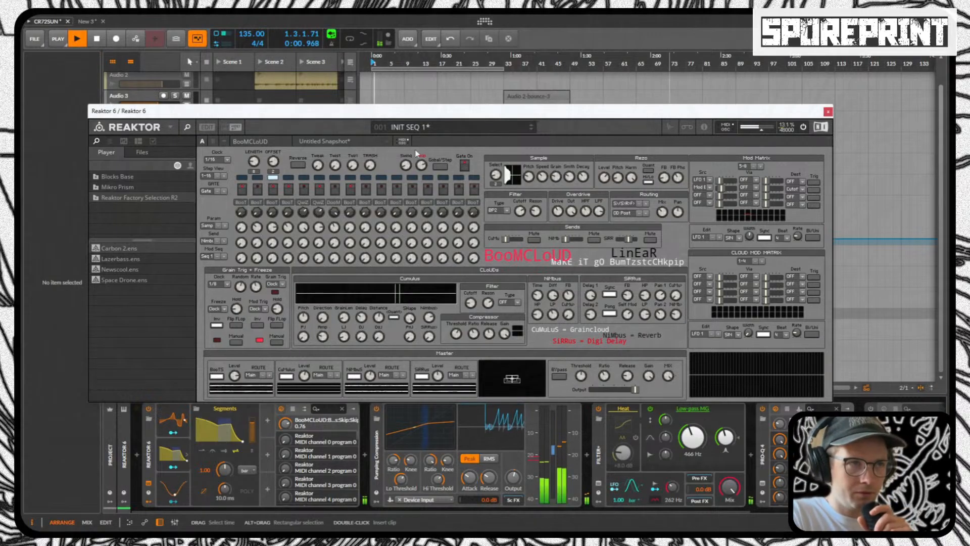
# Step: Raise the Filter+ cutoff to 1.32 kHz and bring the BooMCLoUD Rezo feedback to 0.37 during playback
pyautogui.moveTo(692, 436); pyautogui.dragTo(692, 457)
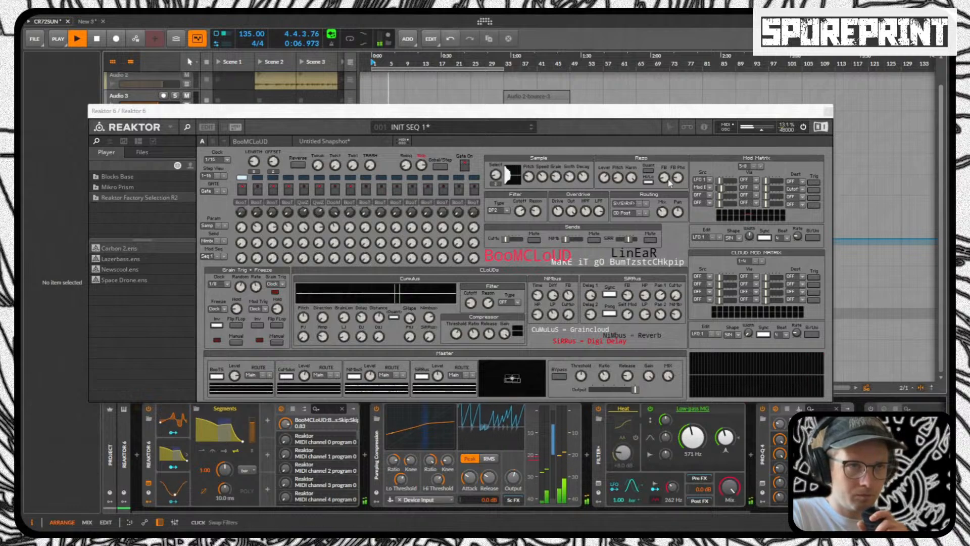
pyautogui.moveTo(663, 177); pyautogui.dragTo(639, 177)
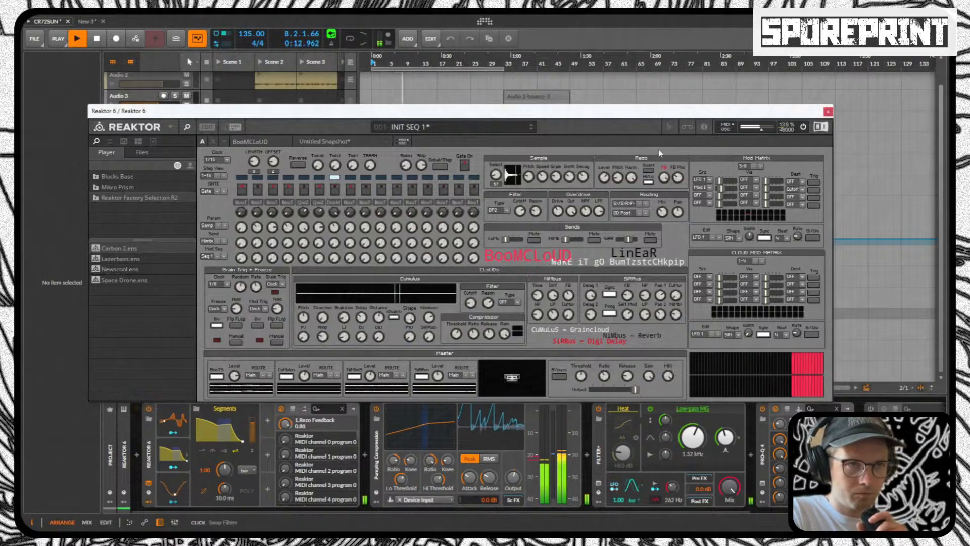
pyautogui.moveTo(659, 178); pyautogui.dragTo(630, 203)
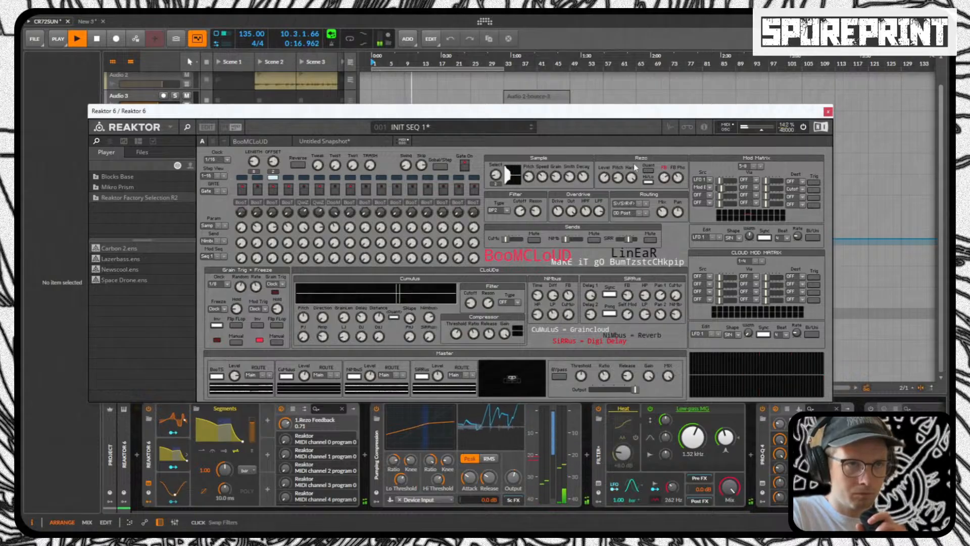
pyautogui.moveTo(636, 166)
pyautogui.mouseDown()
pyautogui.moveTo(636, 157)
pyautogui.moveTo(628, 184)
pyautogui.mouseUp()
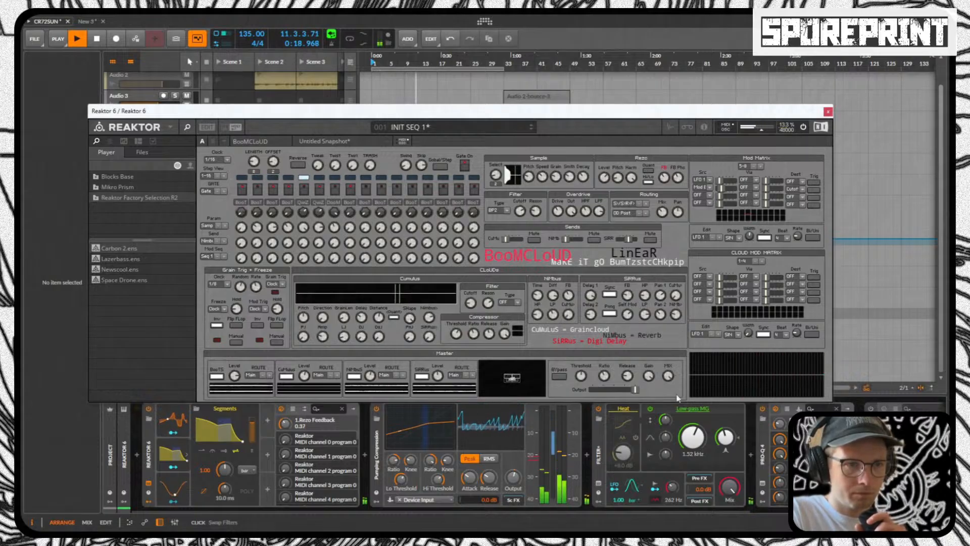
# Step: Open the Filter+ cutoff up to 33.5 kHz, settle it at 17.7 kHz, and vary the Rezo feedback between 0.33 and 0.48
pyautogui.moveTo(692, 437); pyautogui.dragTo(692, 430)
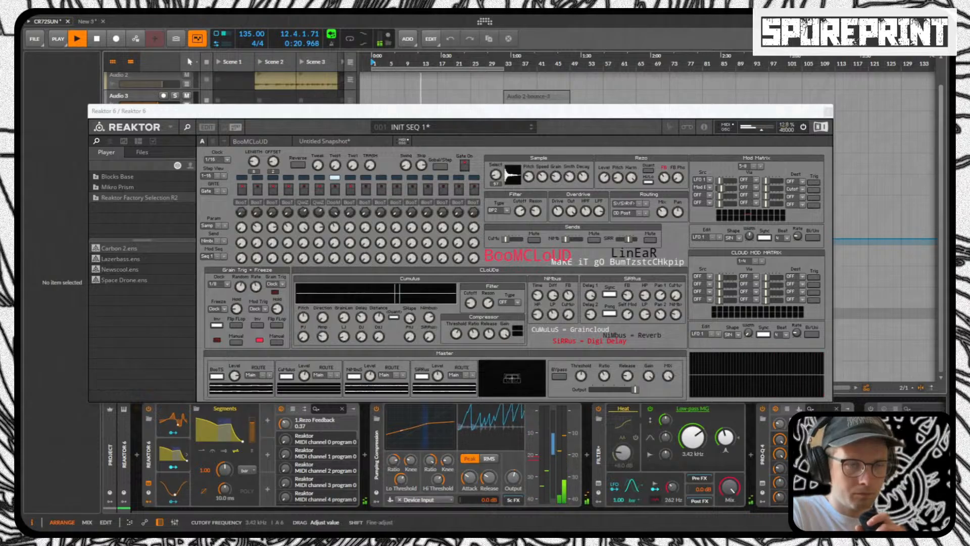
pyautogui.moveTo(664, 176)
pyautogui.mouseDown()
pyautogui.moveTo(663, 163)
pyautogui.moveTo(659, 184)
pyautogui.mouseUp()
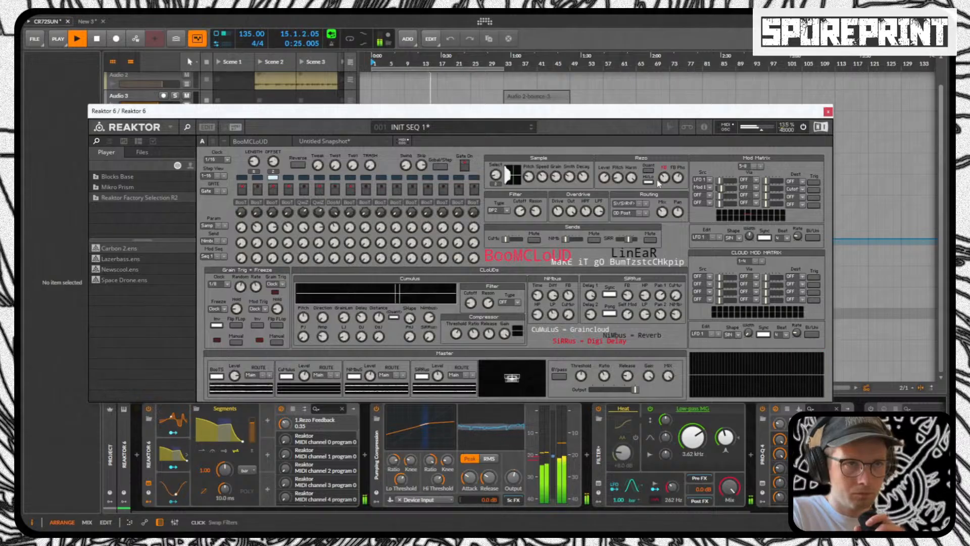
pyautogui.moveTo(686, 437)
pyautogui.mouseDown()
pyautogui.moveTo(685, 427)
pyautogui.moveTo(692, 437)
pyautogui.mouseUp()
pyautogui.moveTo(664, 177)
pyautogui.mouseDown()
pyautogui.moveTo(665, 156)
pyautogui.moveTo(664, 169)
pyautogui.mouseUp()
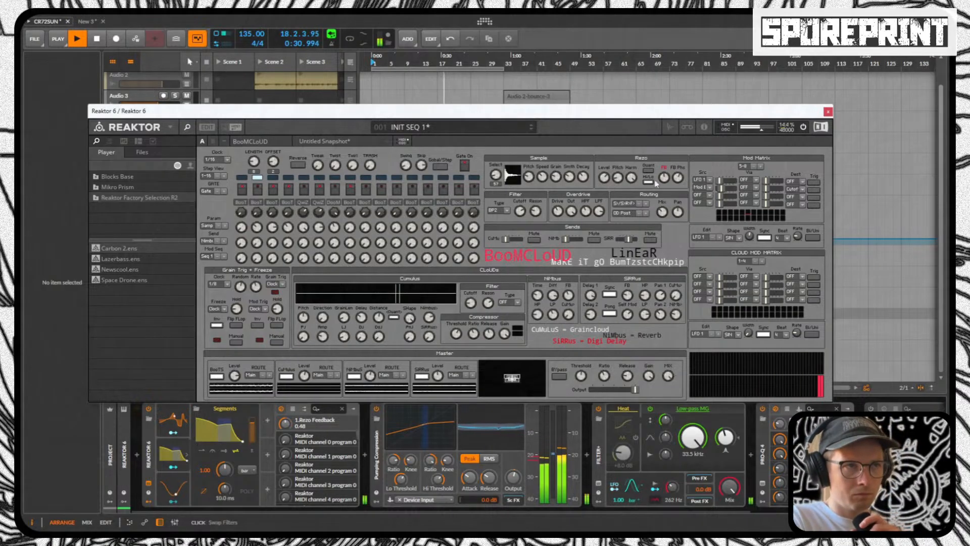
pyautogui.moveTo(423, 165); pyautogui.dragTo(429, 276)
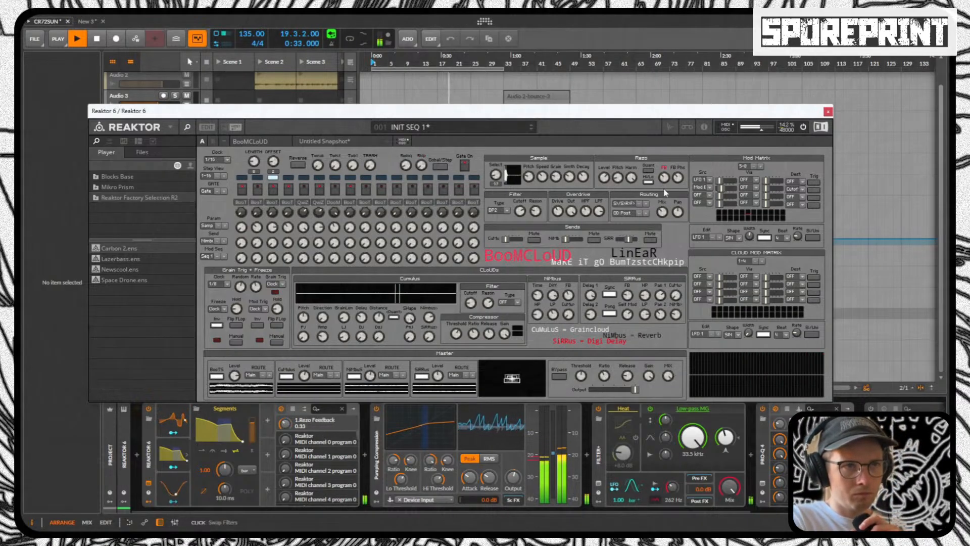
pyautogui.moveTo(692, 439)
pyautogui.mouseDown()
pyautogui.moveTo(692, 457)
pyautogui.moveTo(692, 429)
pyautogui.mouseUp()
# Step: Lower the Rezo feedback to 0.20, set the sequencer's Skip amount to 0.42 and close the Reaktor 6 window
pyautogui.moveTo(664, 177); pyautogui.dragTo(650, 153)
pyautogui.moveTo(639, 186); pyautogui.dragTo(346, 155)
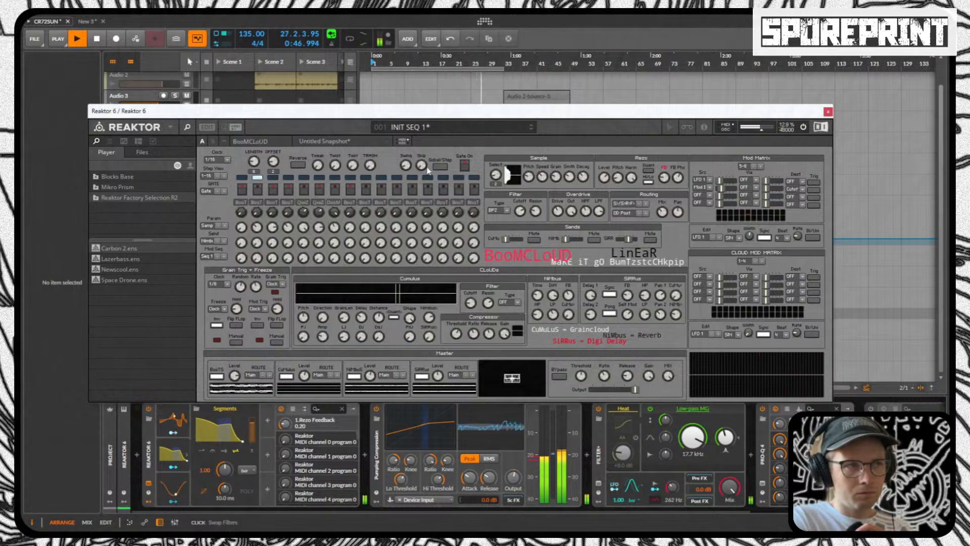
pyautogui.moveTo(428, 170); pyautogui.dragTo(424, 147)
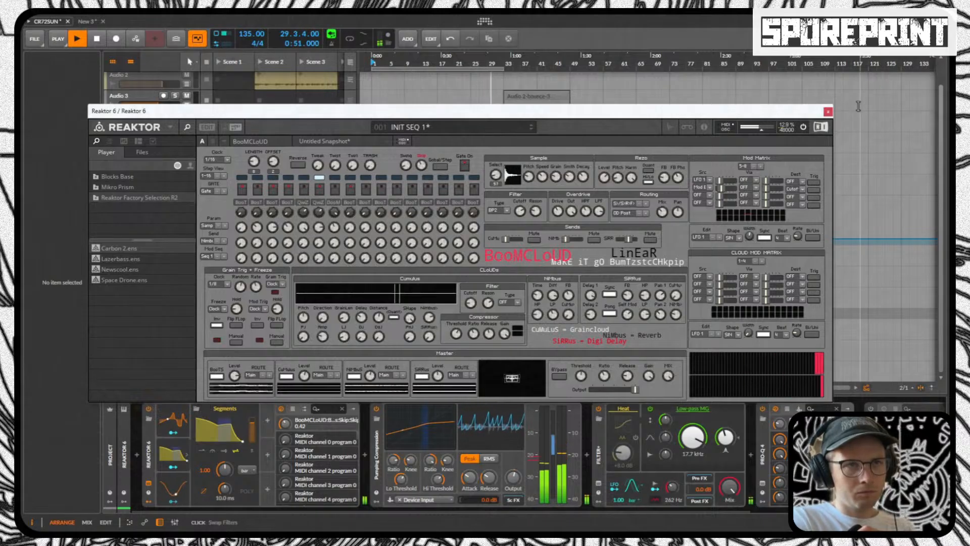
pyautogui.hotkey('alt', 'p')
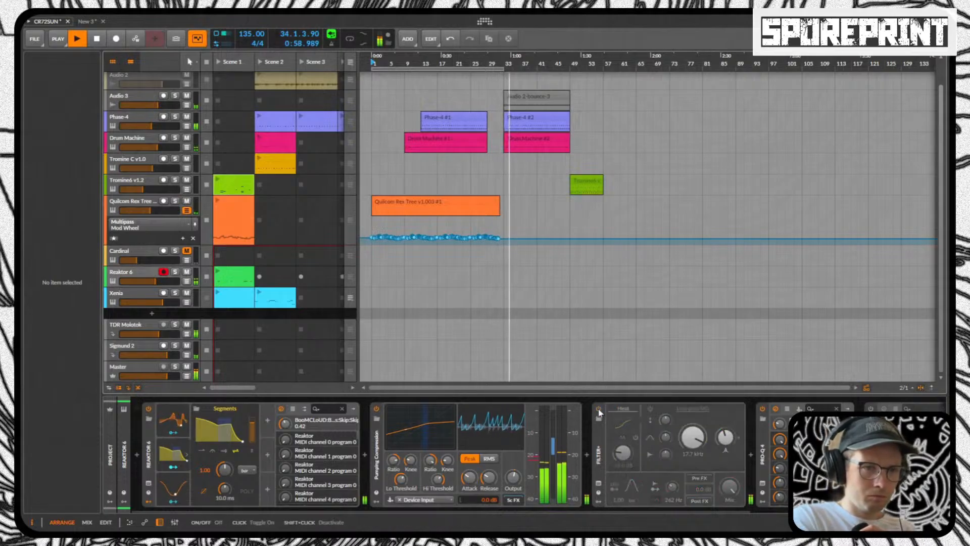
# Step: Adjust the Filter+ resonance to 33.4 % and compare the track's sound with Filter+ bypassed and enabled
pyautogui.moveTo(725, 436)
pyautogui.moveTo(724, 437); pyautogui.dragTo(724, 413)
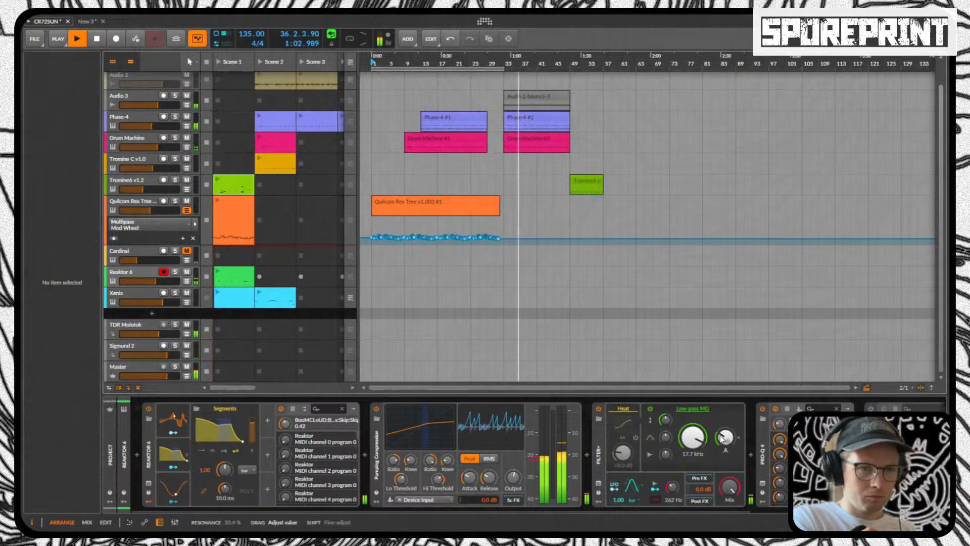
pyautogui.click(597, 410)
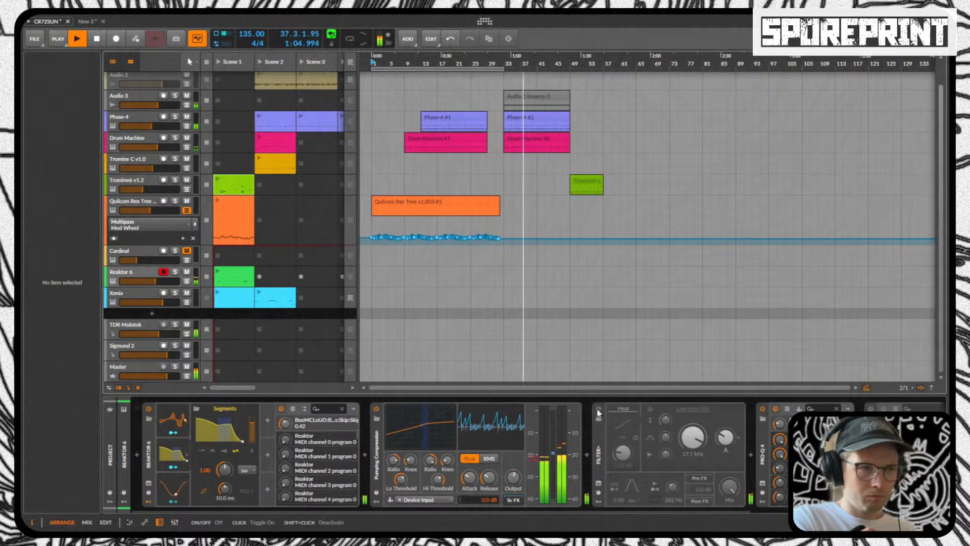
pyautogui.click(598, 409)
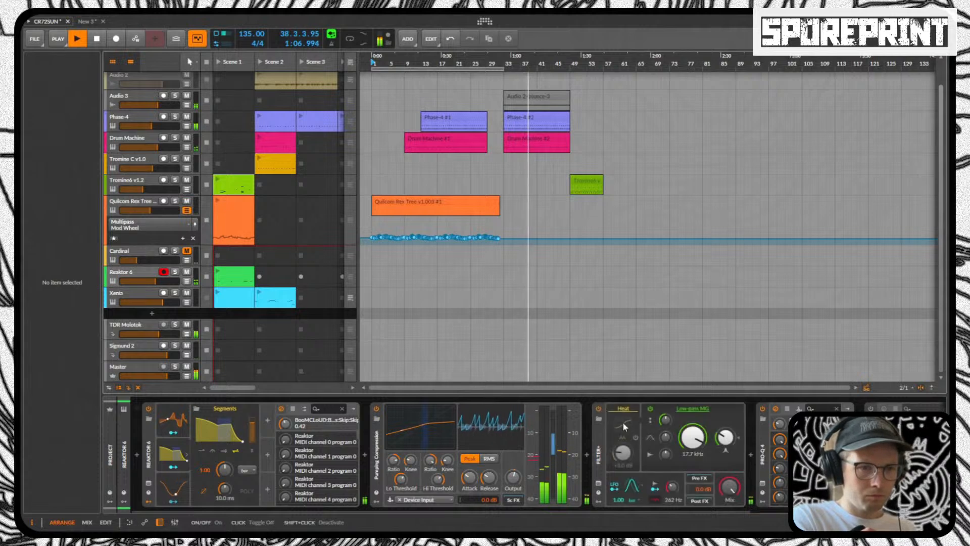
# Step: Set Filter+ to a 33.5 kHz cutoff, 0.00 % resonance and 0.0 dB wet gain, comparing it with the device bypassed
pyautogui.moveTo(703, 489); pyautogui.dragTo(702, 470)
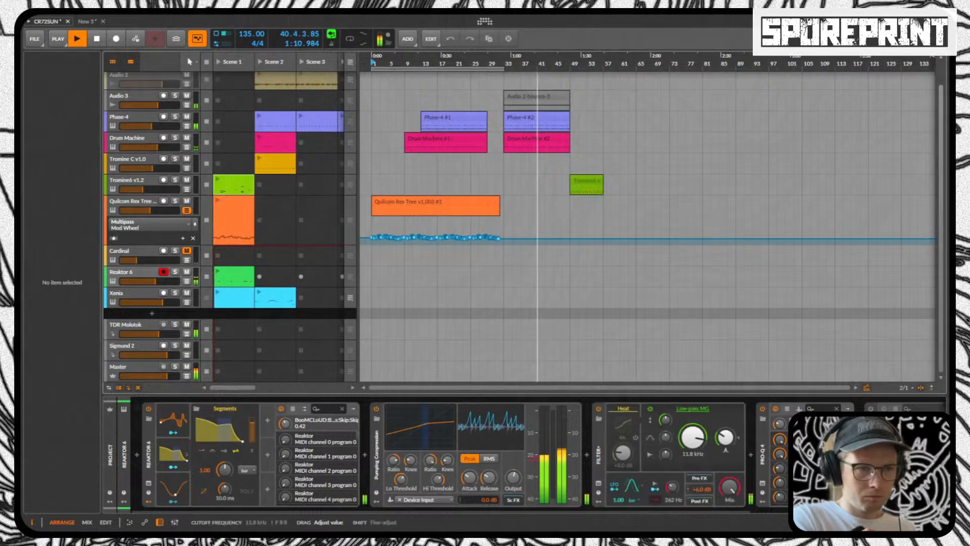
pyautogui.moveTo(692, 437); pyautogui.dragTo(724, 447)
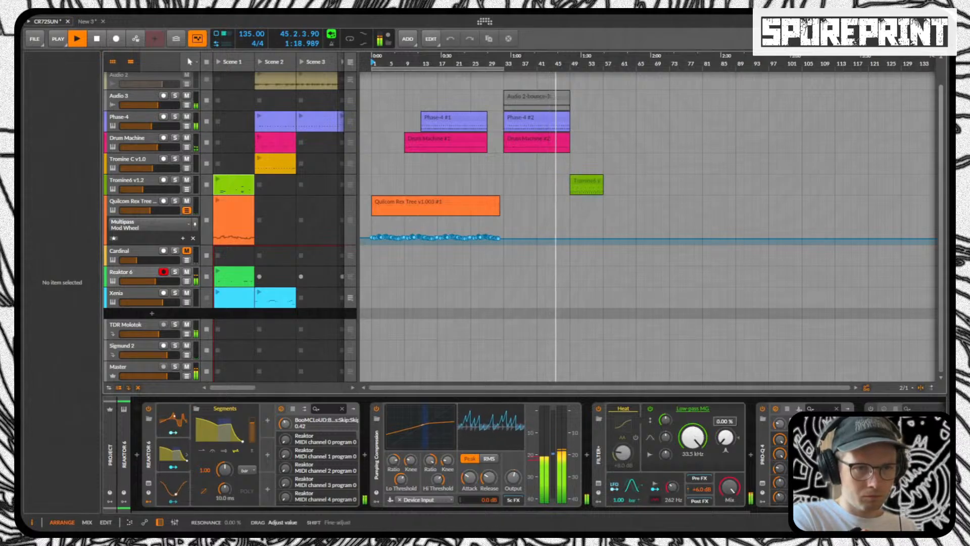
pyautogui.click(597, 408)
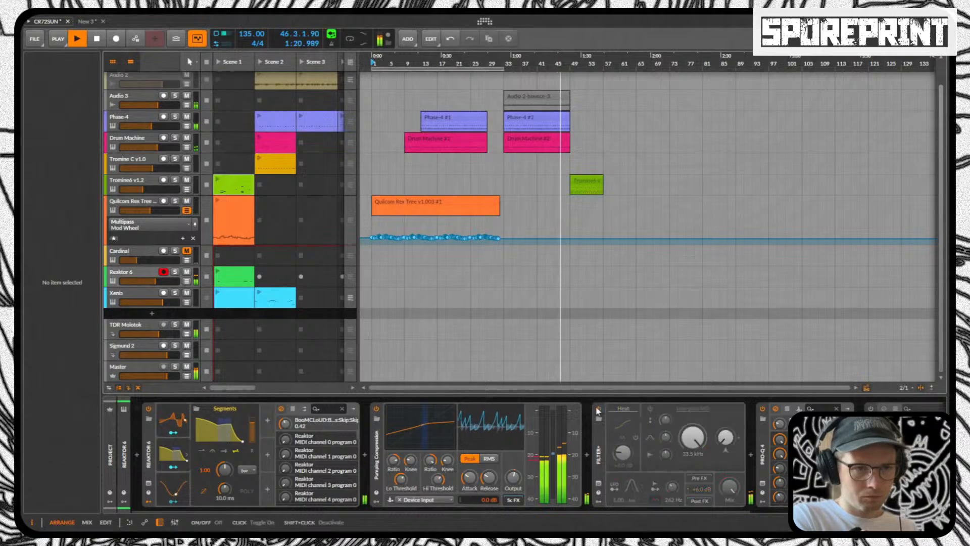
pyautogui.click(597, 408)
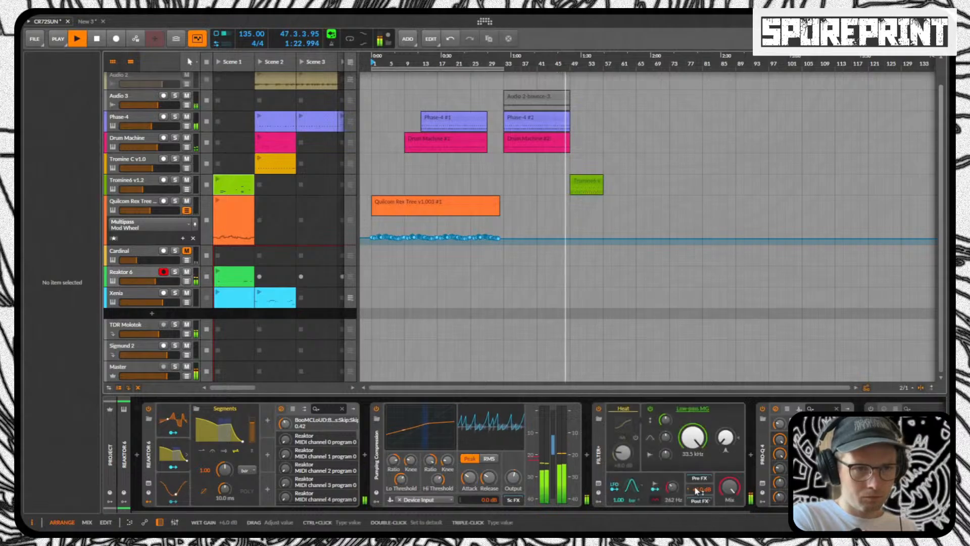
pyautogui.moveTo(729, 487); pyautogui.dragTo(729, 485)
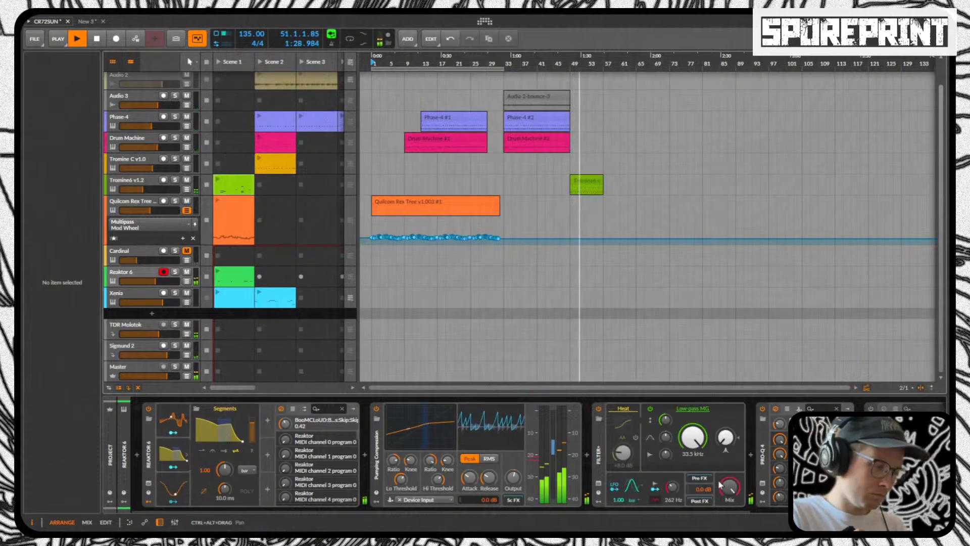
# Step: Audition the opening of the arrangement from bar 1 and place the time cursor at 1.1.1 on the Reaktor 6 track
pyautogui.press('space')
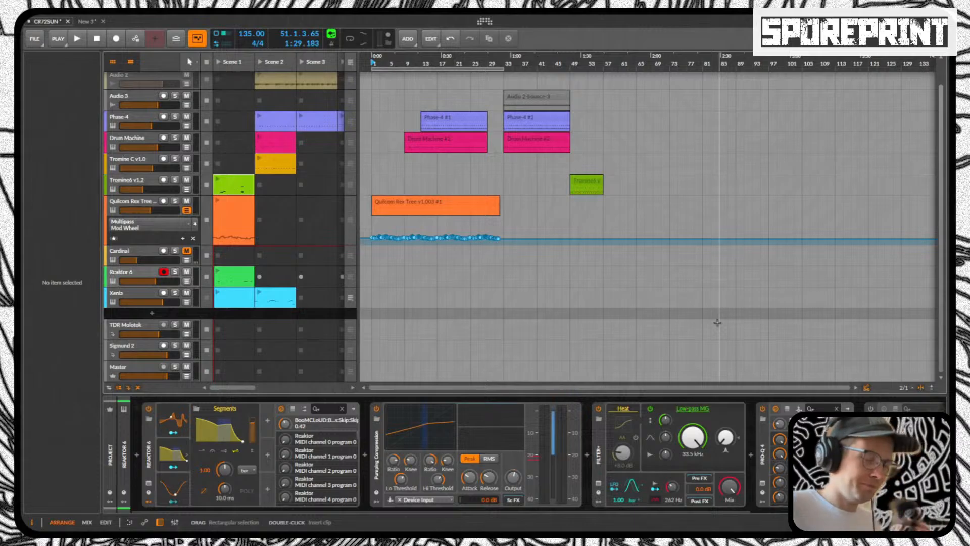
pyautogui.press('space')
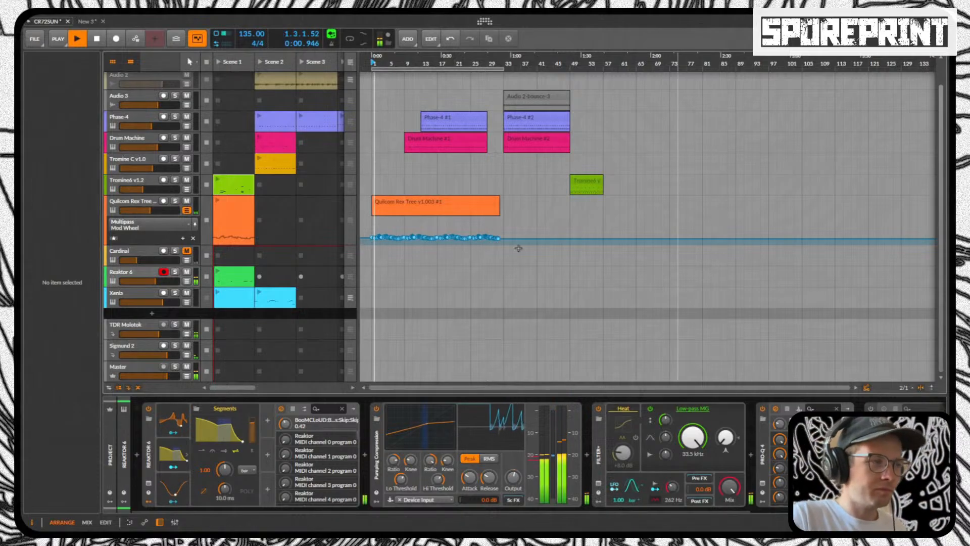
pyautogui.press('space')
pyautogui.press('space')
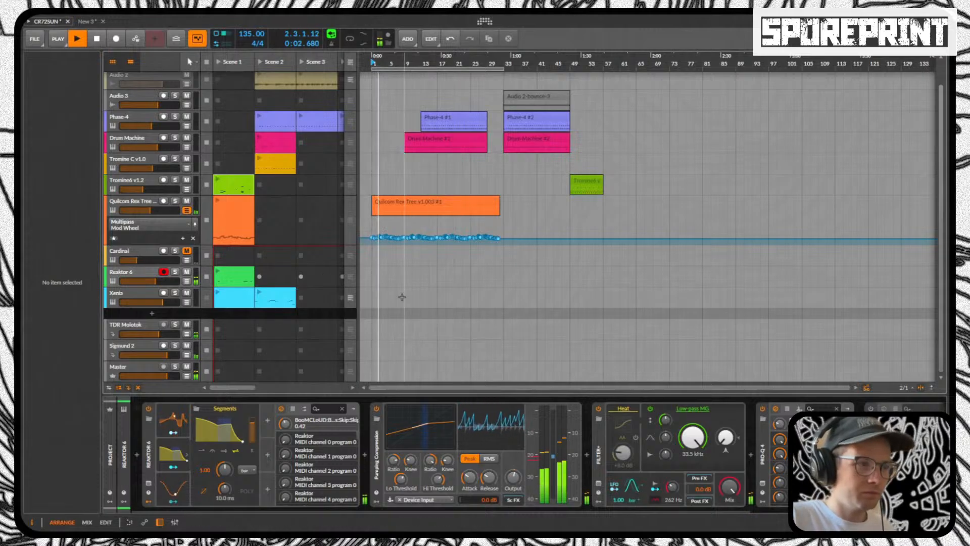
pyautogui.click(374, 299)
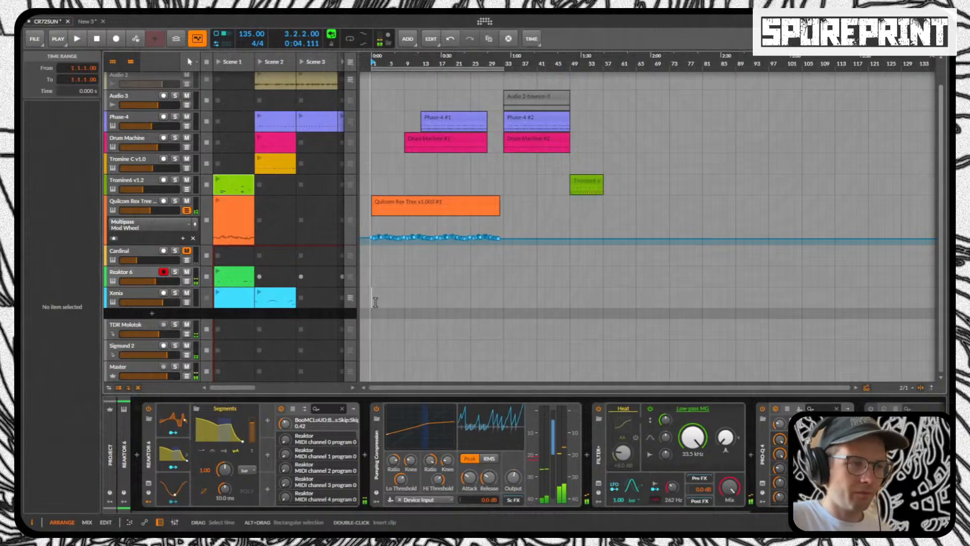
pyautogui.press('space')
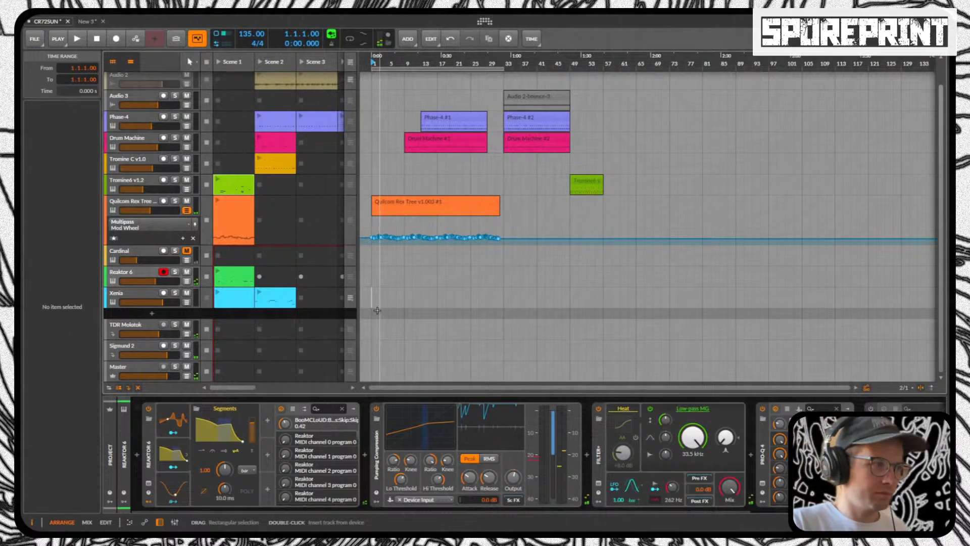
pyautogui.click(382, 274)
pyautogui.click(372, 275)
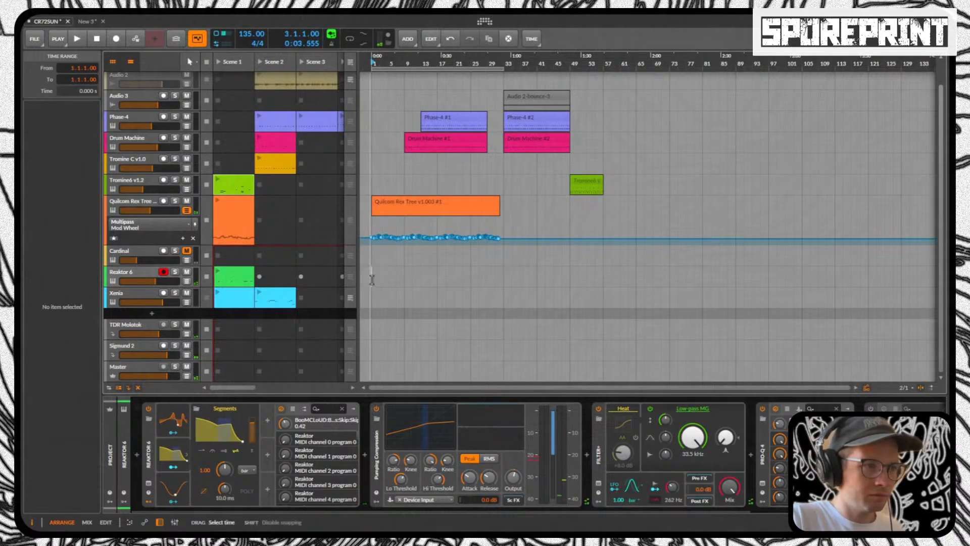
pyautogui.press('space')
# Step: Add a Filter+ cutoff automation lane to the Reaktor 6 track, rising from bar 1 through bar 17 to 3.09 kHz at bar 27
pyautogui.rightClick(692, 439)
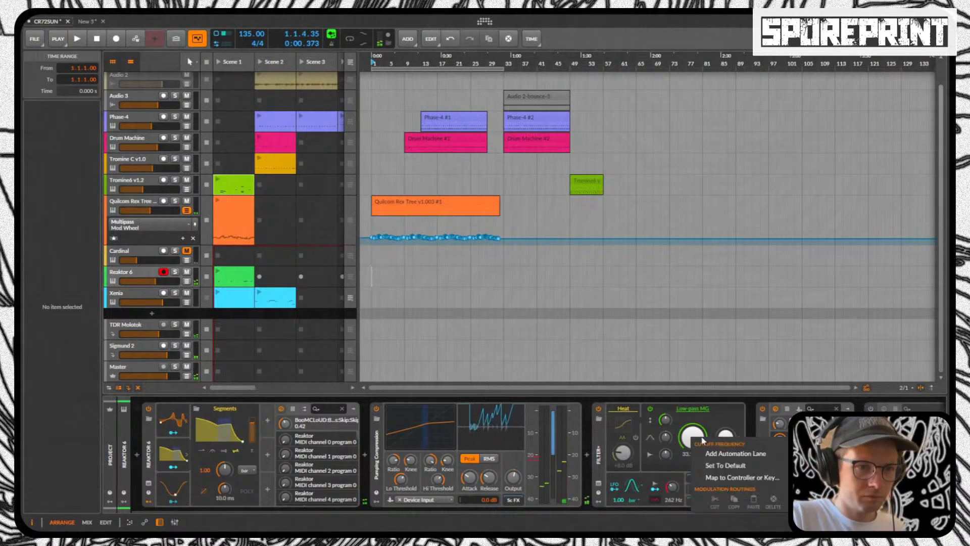
pyautogui.click(736, 453)
pyautogui.click(186, 281)
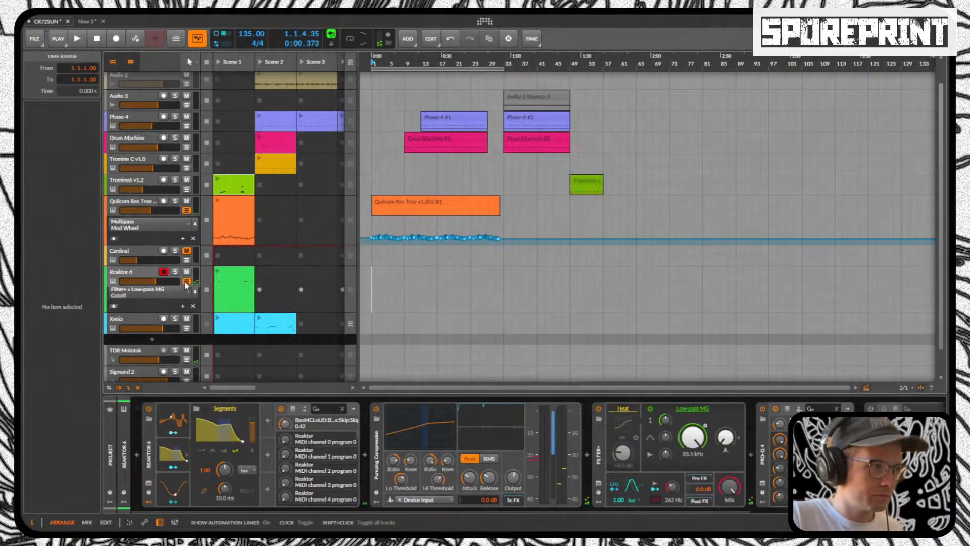
pyautogui.moveTo(376, 291); pyautogui.dragTo(479, 296)
pyautogui.press('space')
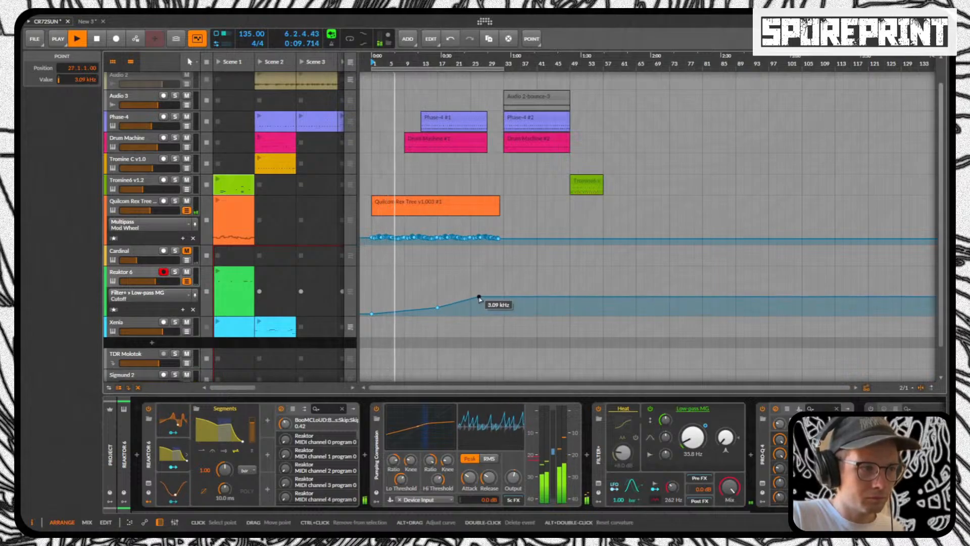
# Step: Raise the Filter+ cutoff automation points to 100 Hz at bar 1 and 356 Hz at bar 17
pyautogui.click(283, 423)
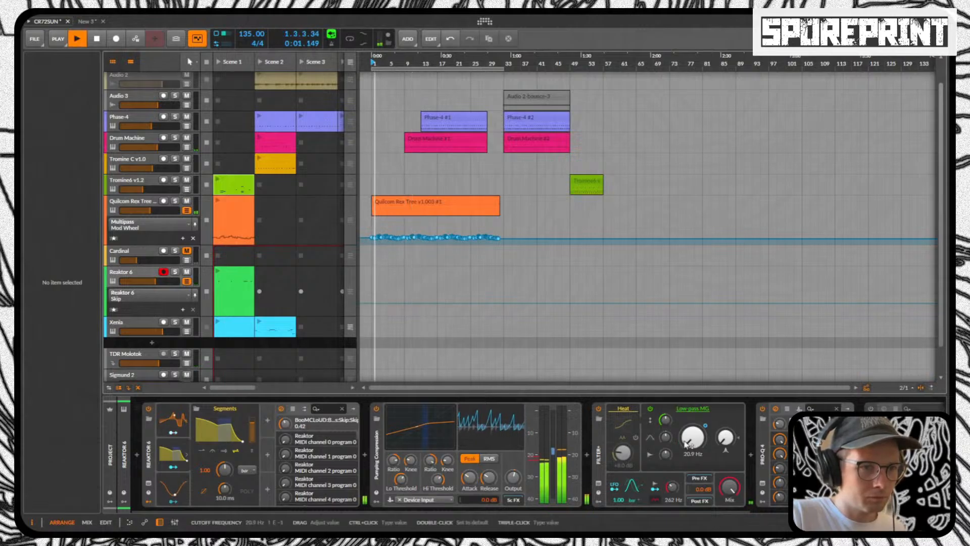
pyautogui.press('space')
pyautogui.moveTo(372, 314); pyautogui.dragTo(372, 307)
pyautogui.press('space')
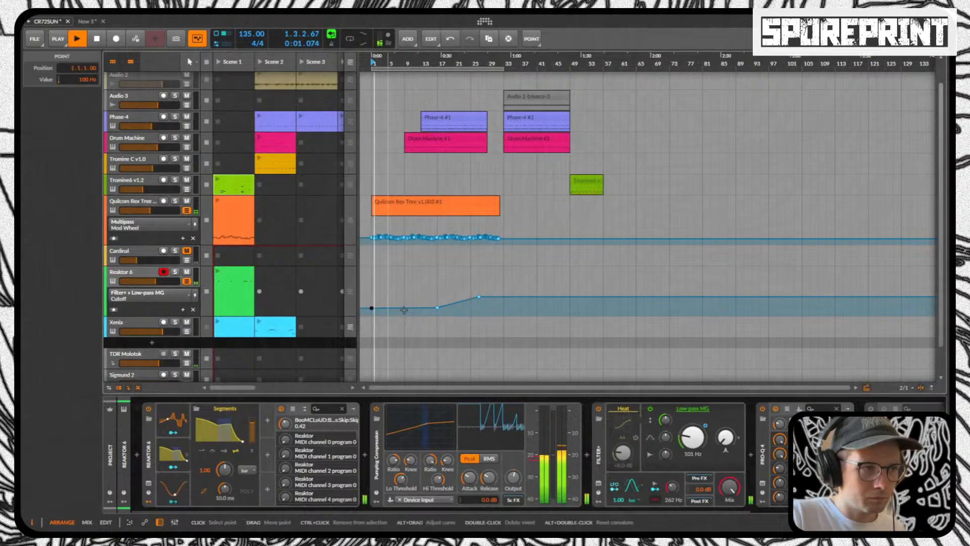
pyautogui.click(437, 307)
pyautogui.moveTo(437, 307); pyautogui.dragTo(437, 303)
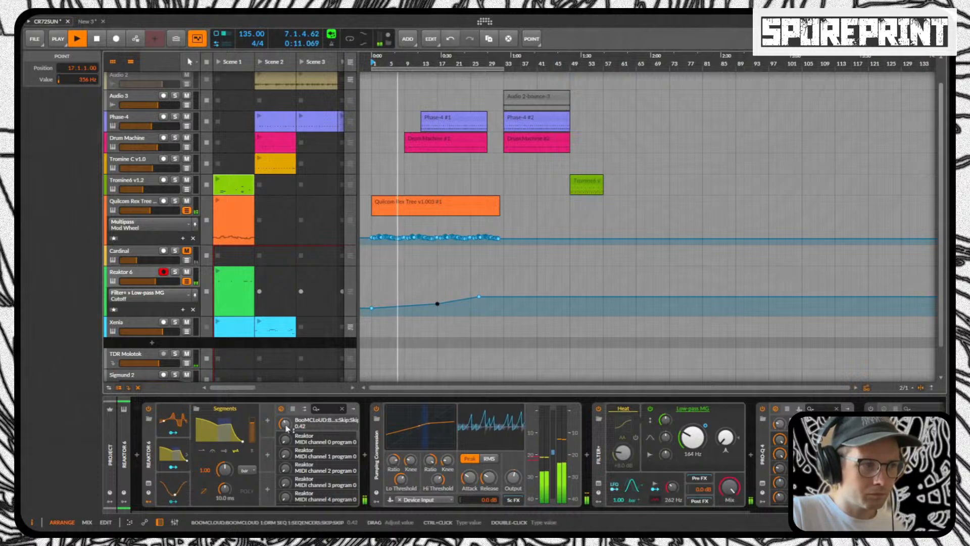
# Step: Set the BooMCLoUD sequencer's Skip amount to 0.84 during playback
pyautogui.press('space')
pyautogui.moveTo(286, 425); pyautogui.dragTo(286, 396)
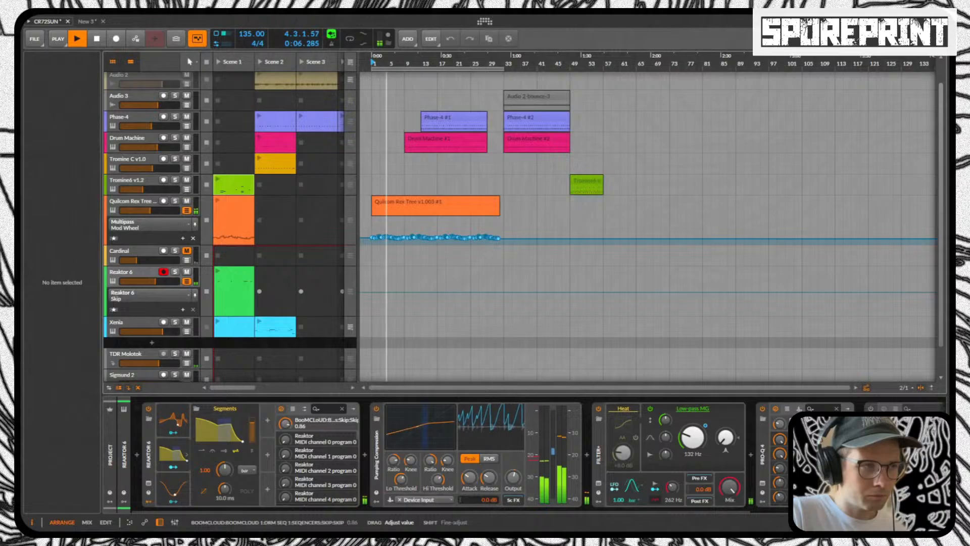
pyautogui.moveTo(285, 423); pyautogui.dragTo(285, 425)
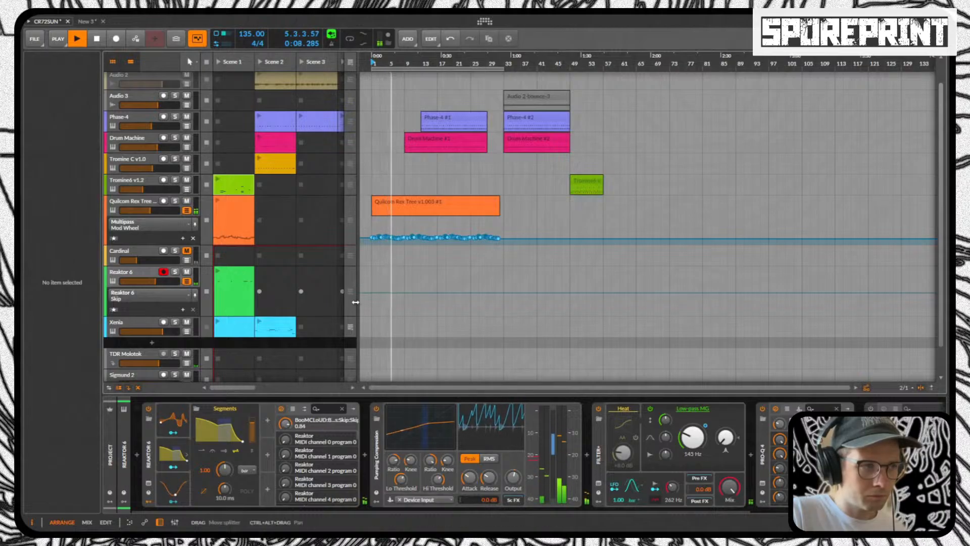
# Step: Insert Skip automation points on the Reaktor 6 track at 84.2 % on bar 1 and 69.2 % on bar 9
pyautogui.click(374, 296)
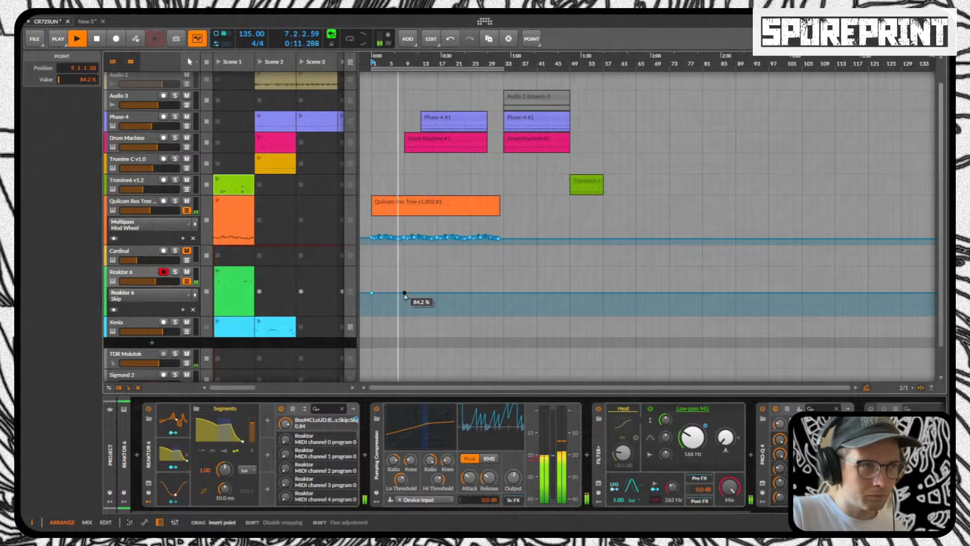
pyautogui.click(437, 295)
pyautogui.moveTo(437, 294); pyautogui.dragTo(404, 294)
pyautogui.press('space')
pyautogui.press('space')
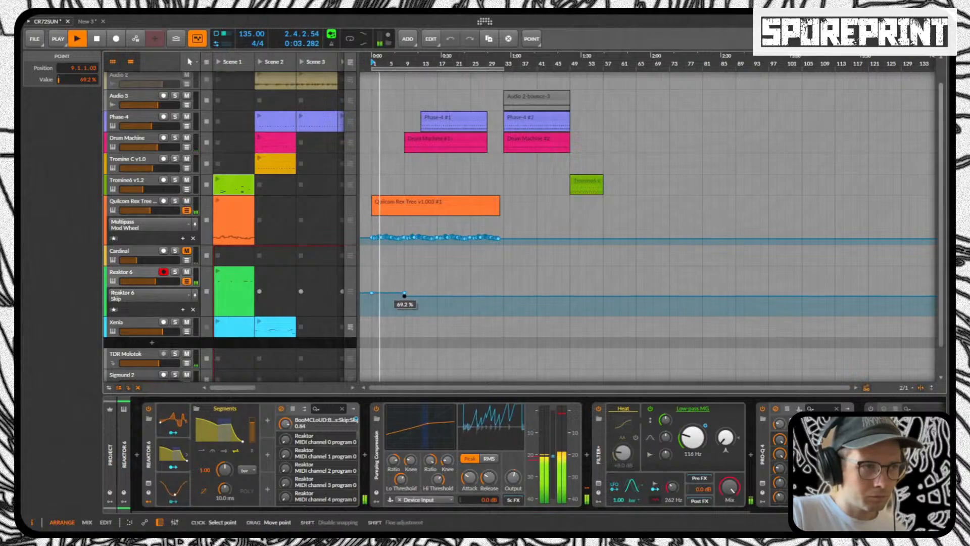
# Step: Add Skip automation points at 84.2 % on bar 7 and 66.2 % on bar 17, and set the play start to bar 17
pyautogui.moveTo(404, 295)
pyautogui.mouseDown()
pyautogui.moveTo(388, 292)
pyautogui.moveTo(396, 292)
pyautogui.mouseUp()
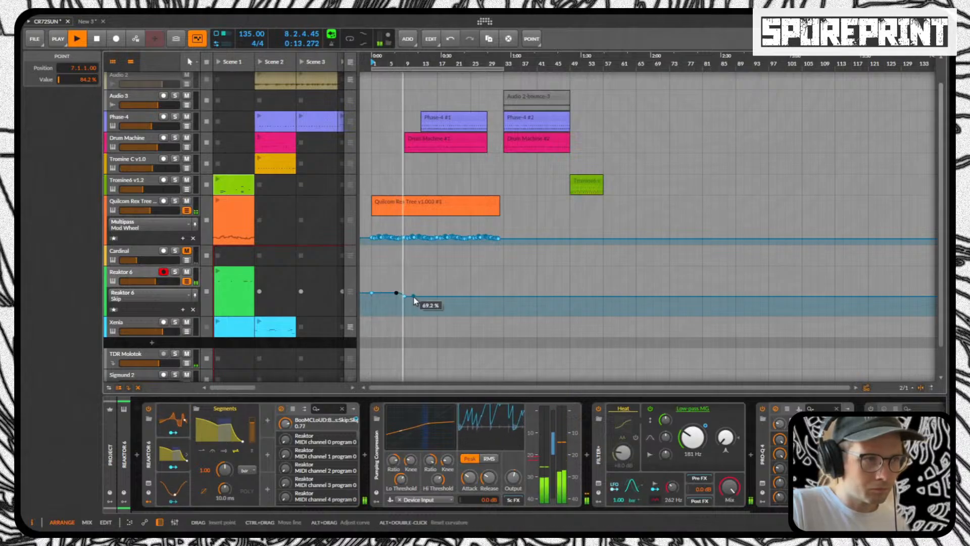
pyautogui.moveTo(413, 296); pyautogui.dragTo(437, 297)
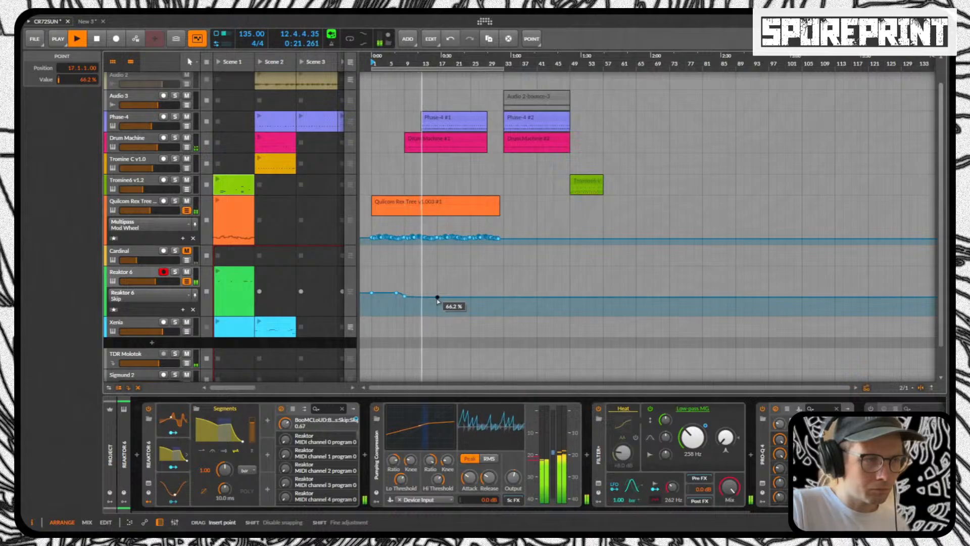
pyautogui.click(435, 306)
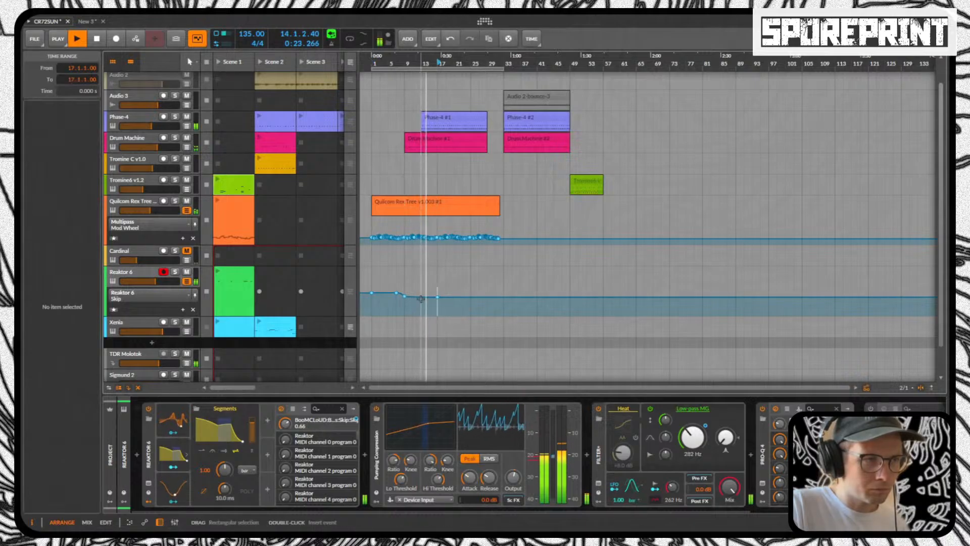
# Step: Curve the Skip automation down to 0.00 % at bar 25 and ramp it up to a peak at bar 41, deleting the bar 63 point
pyautogui.moveTo(474, 298); pyautogui.dragTo(472, 315)
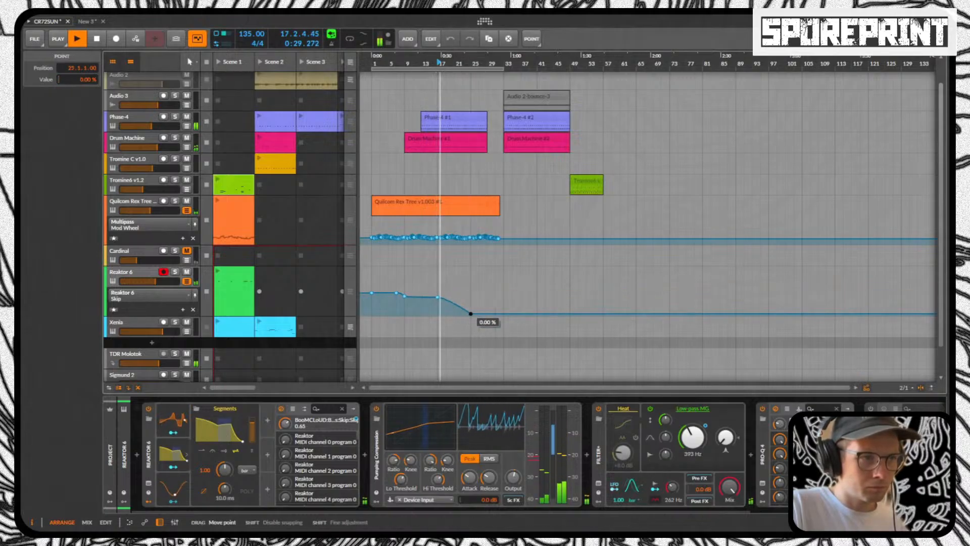
pyautogui.moveTo(541, 314); pyautogui.dragTo(520, 290)
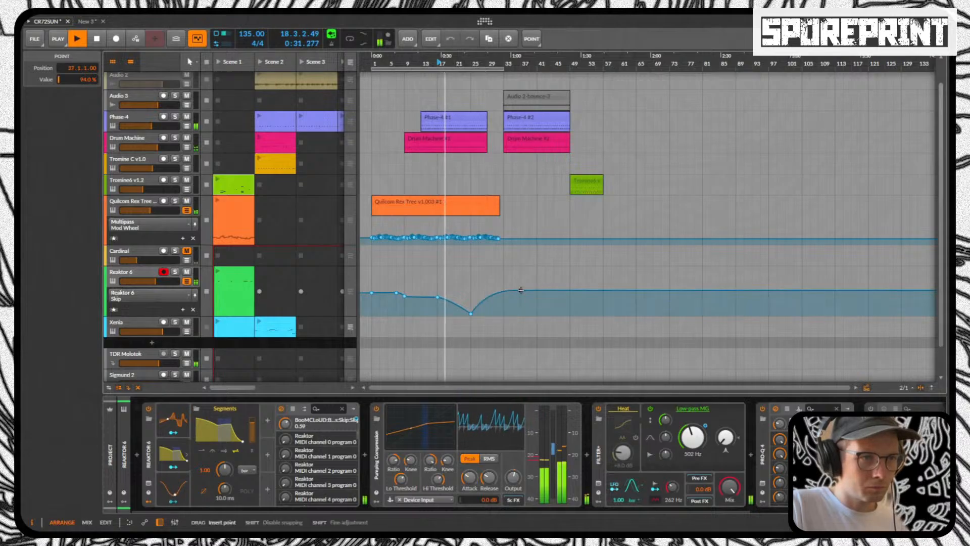
pyautogui.click(495, 296)
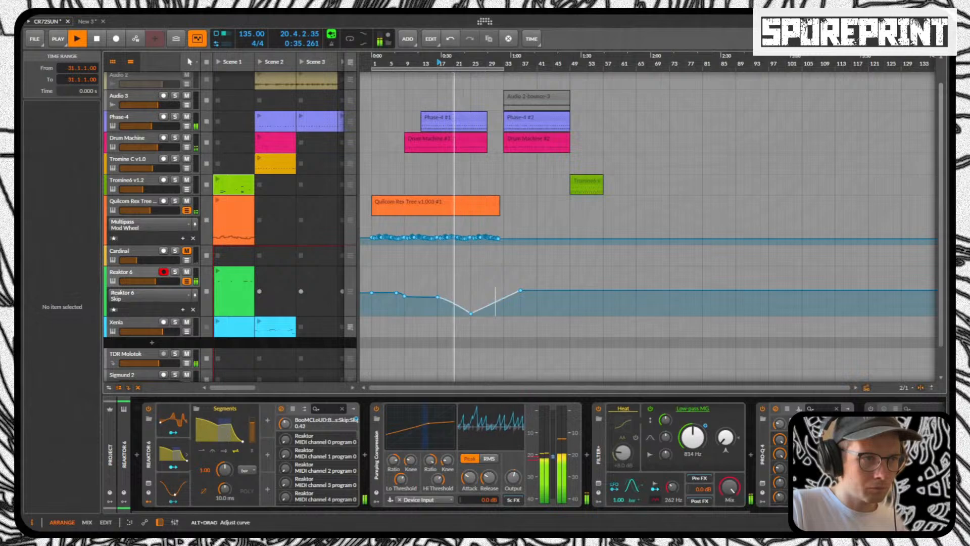
pyautogui.moveTo(469, 313); pyautogui.dragTo(580, 312)
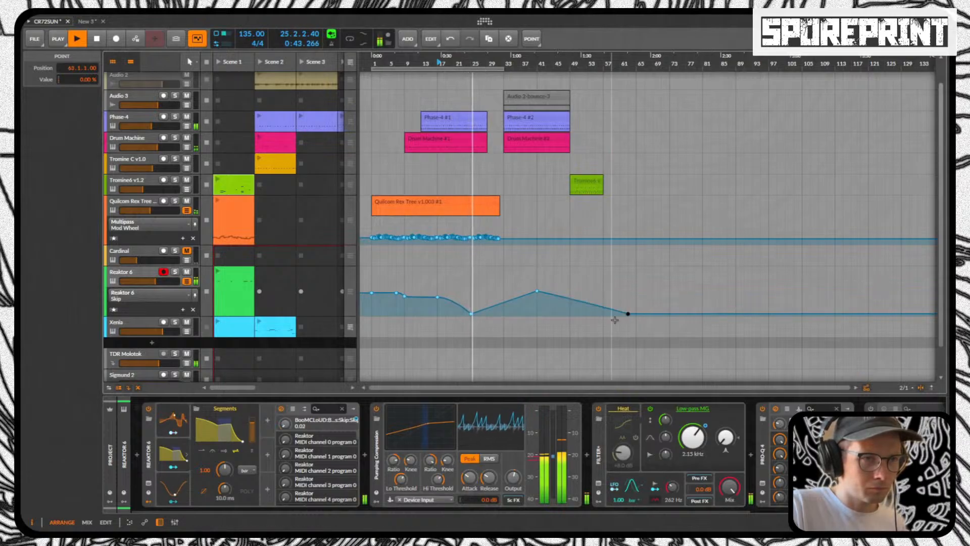
pyautogui.doubleClick(626, 315)
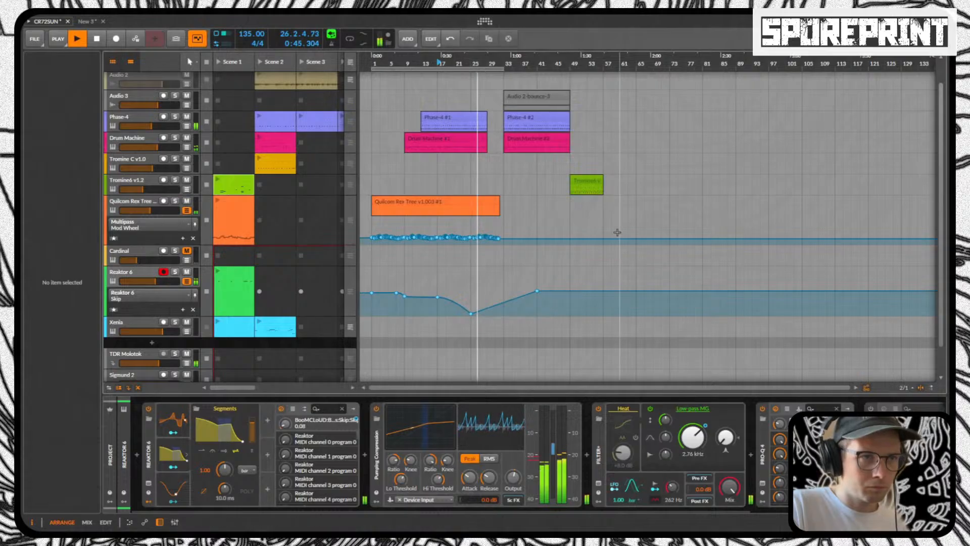
pyautogui.click(603, 238)
pyautogui.moveTo(652, 239); pyautogui.dragTo(644, 223)
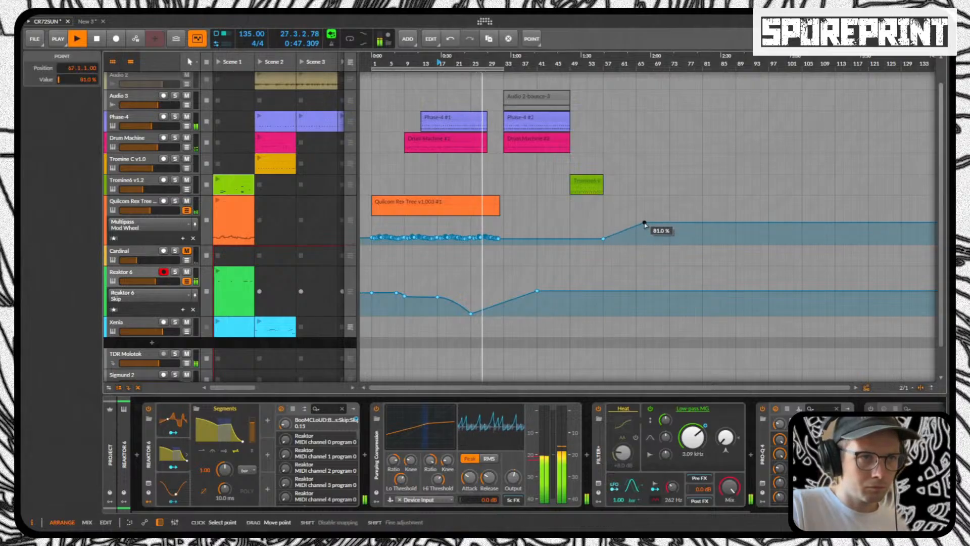
pyautogui.doubleClick(644, 223)
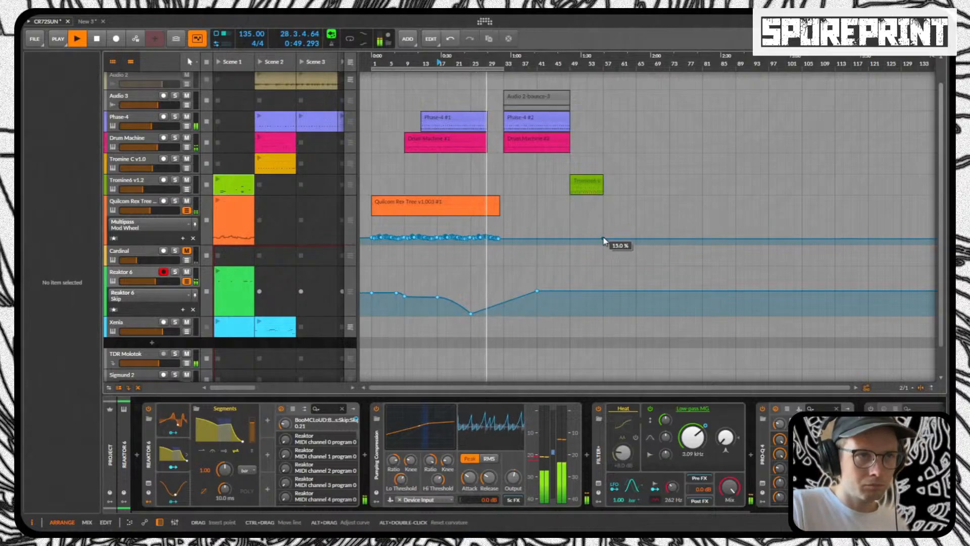
# Step: Make the Skip automation reach 0.00 % and jump to 100 % at bar 29, delete the bar 25 point, and audition from bar 17
pyautogui.moveTo(536, 291); pyautogui.dragTo(487, 289)
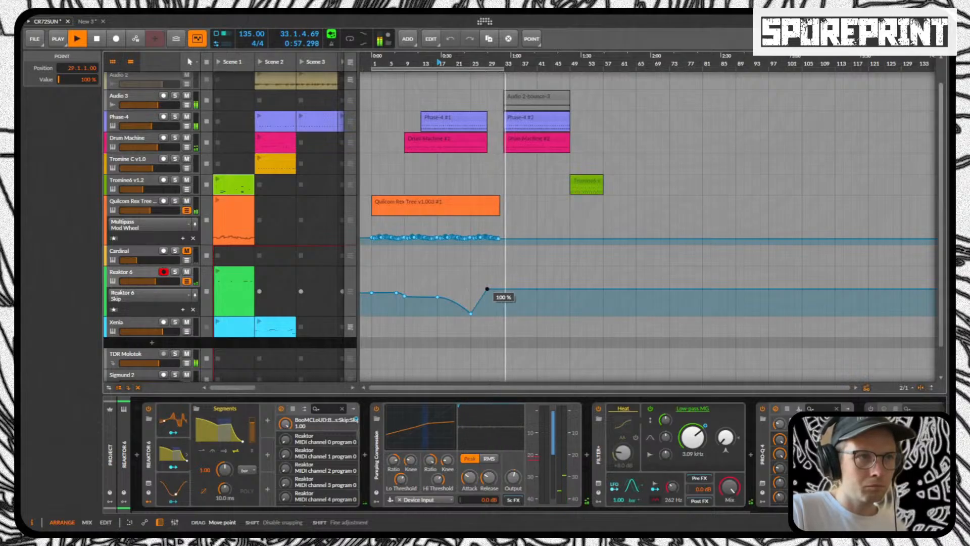
pyautogui.moveTo(486, 291); pyautogui.dragTo(486, 314)
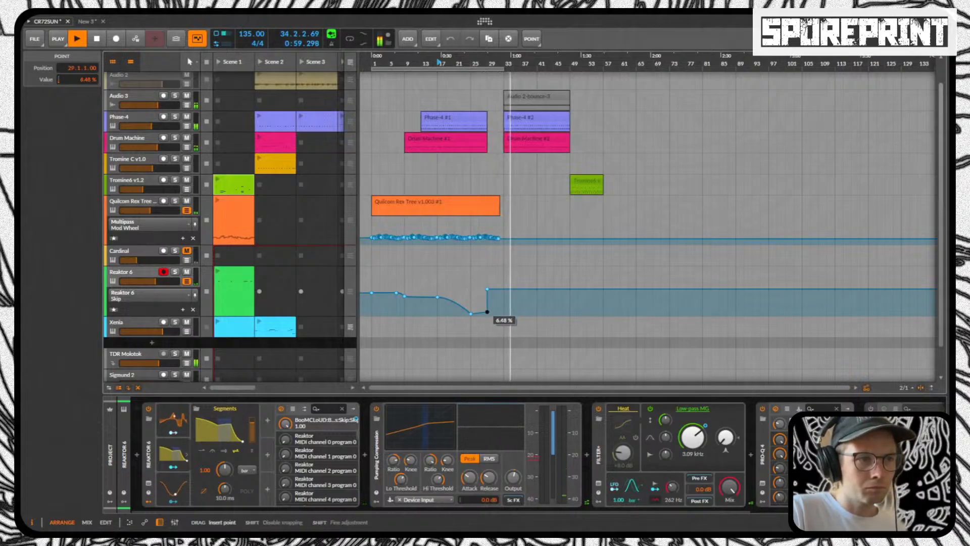
pyautogui.doubleClick(470, 313)
pyautogui.press('space')
pyautogui.press('space')
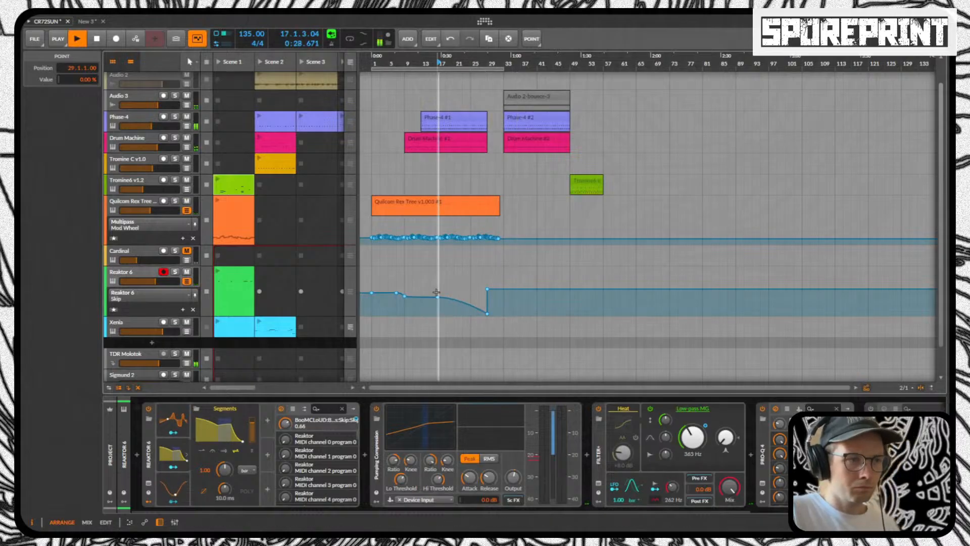
pyautogui.press('space')
pyautogui.press('space')
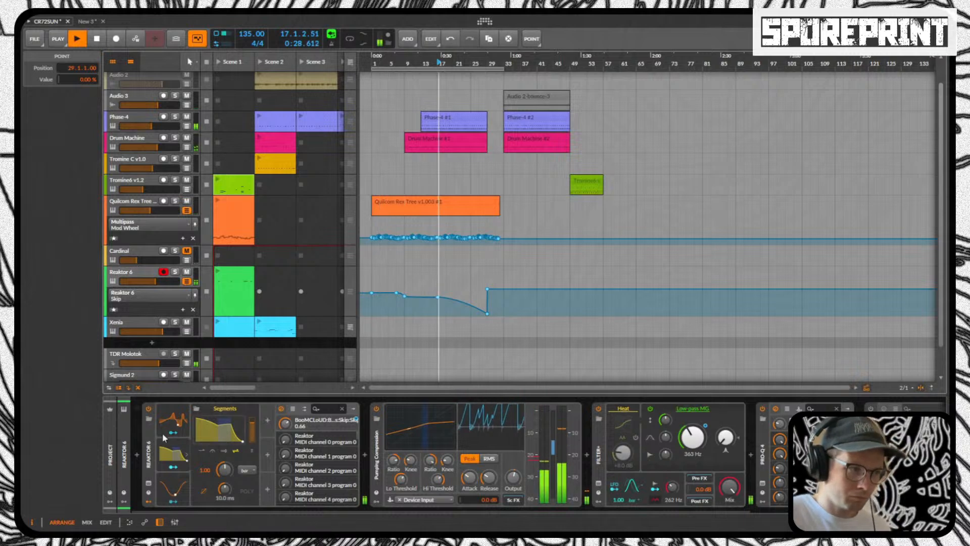
# Step: Reshape the Reaktor 6 track's Filter+ Cutoff automation to curve through 1.17 kHz at bar 17 and reach 33.5 kHz at bar 29
pyautogui.click(692, 437)
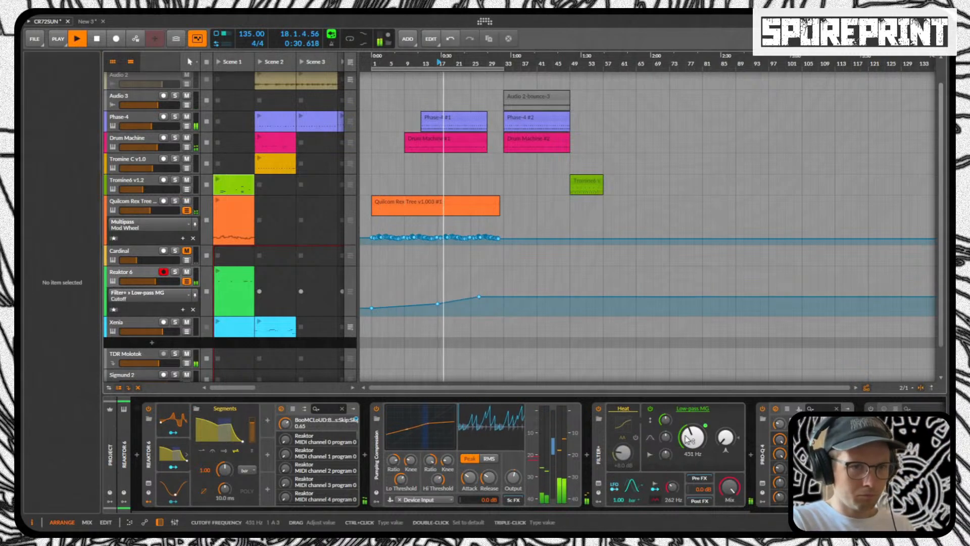
pyautogui.moveTo(479, 296)
pyautogui.mouseDown()
pyautogui.moveTo(470, 291)
pyautogui.moveTo(479, 290)
pyautogui.mouseUp()
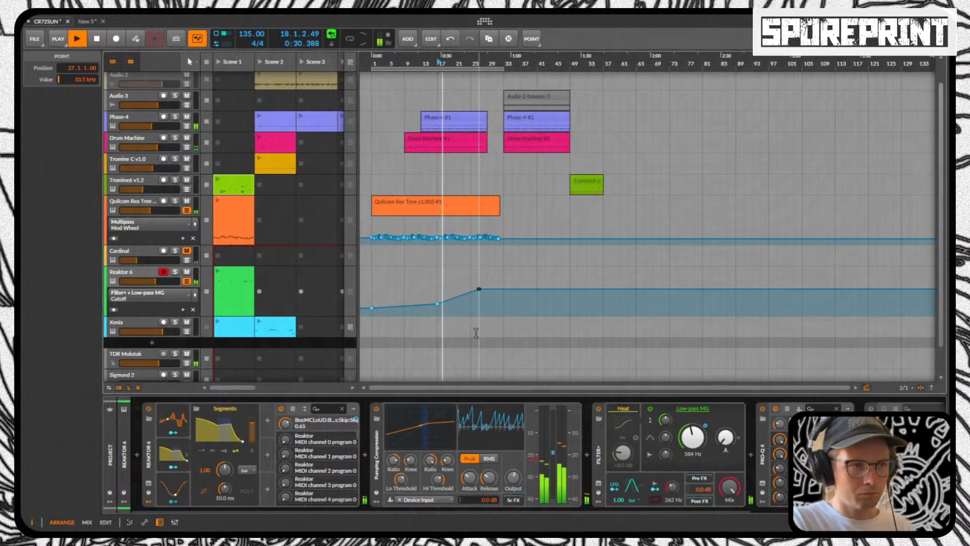
pyautogui.moveTo(438, 305)
pyautogui.mouseDown()
pyautogui.moveTo(428, 298)
pyautogui.moveTo(437, 302)
pyautogui.mouseUp()
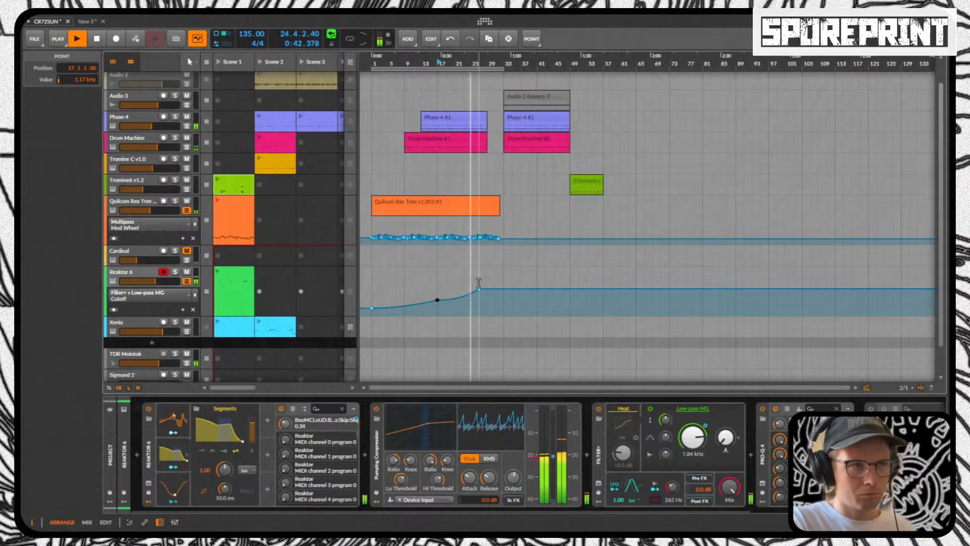
pyautogui.moveTo(478, 288); pyautogui.dragTo(487, 288)
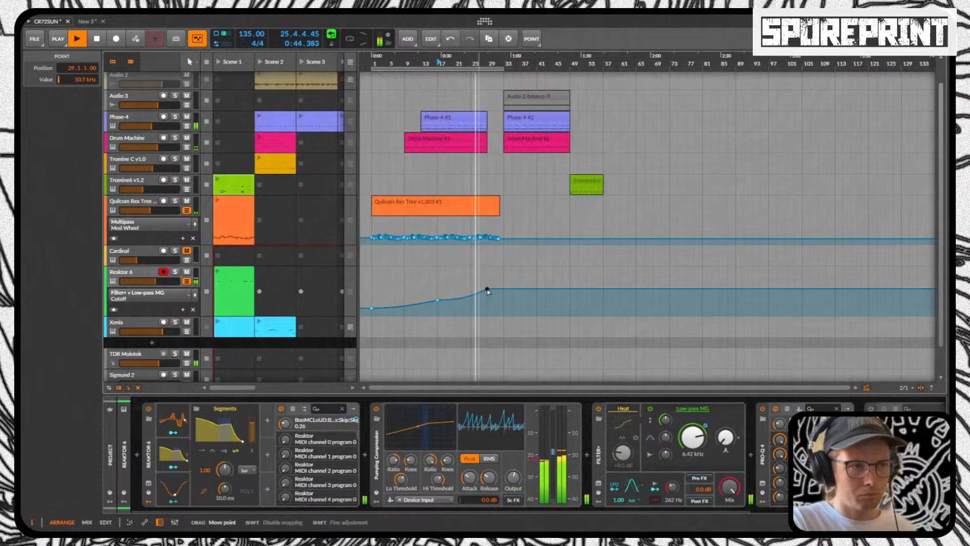
# Step: Automate the Filter+ Mix on the Reaktor 6 track to fall from 100 % at bar 27 to 0.00 % at bar 33
pyautogui.click(726, 482)
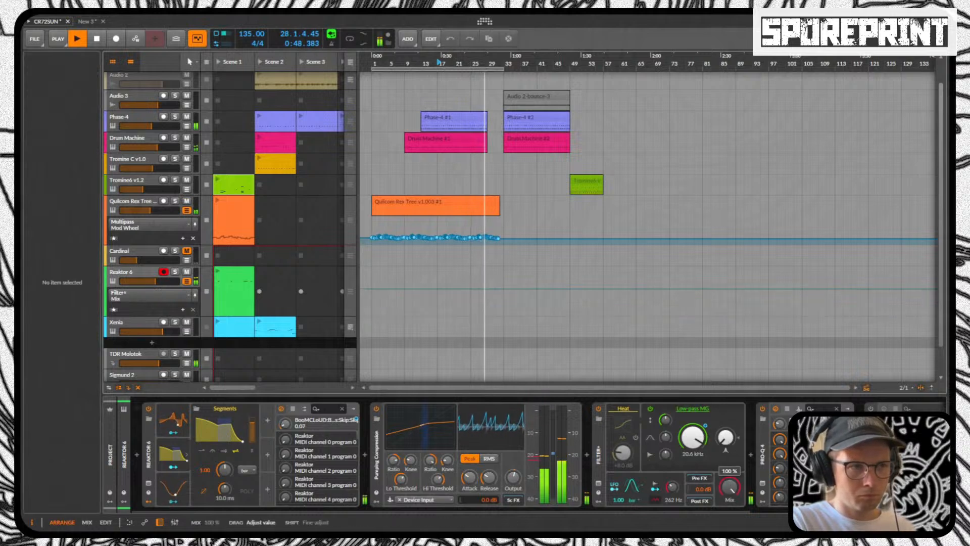
pyautogui.click(466, 290)
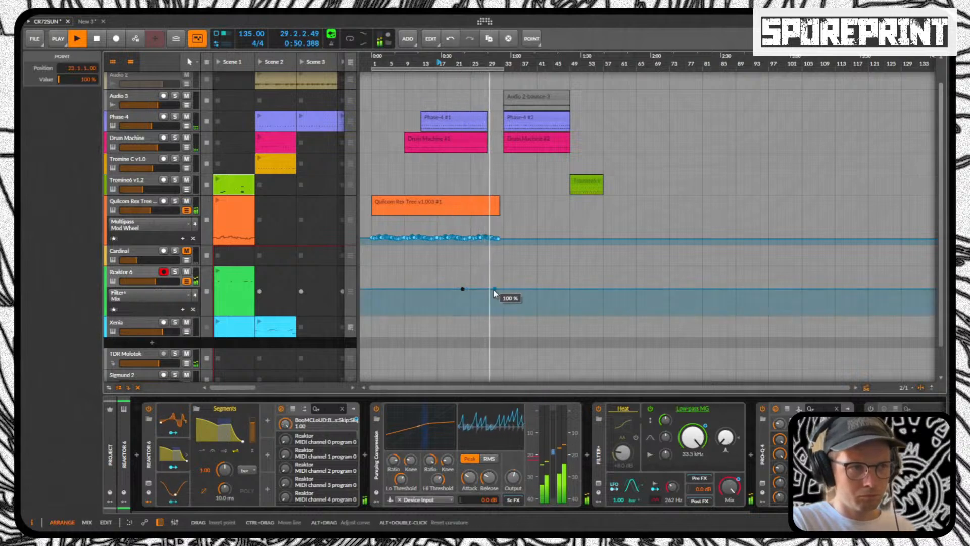
pyautogui.moveTo(469, 292); pyautogui.dragTo(513, 315)
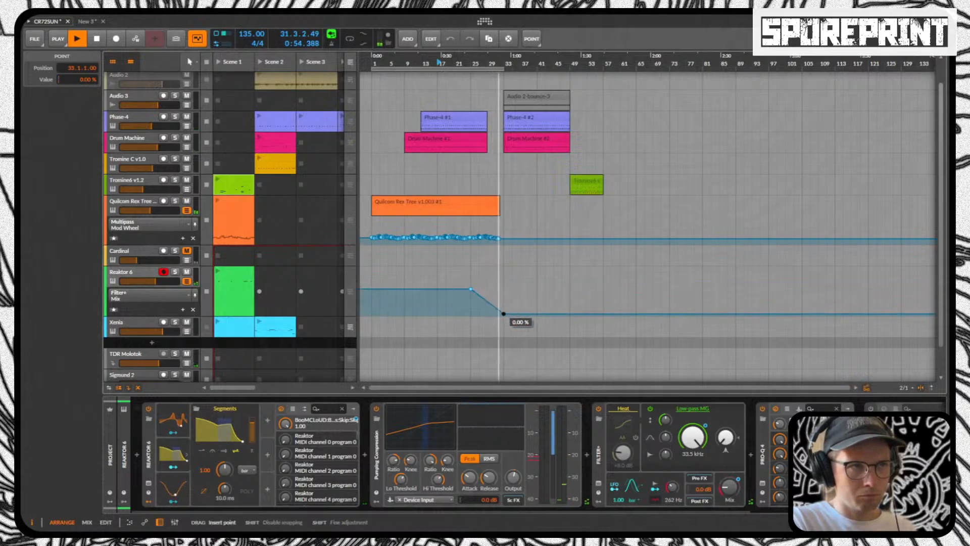
pyautogui.moveTo(467, 286); pyautogui.dragTo(479, 288)
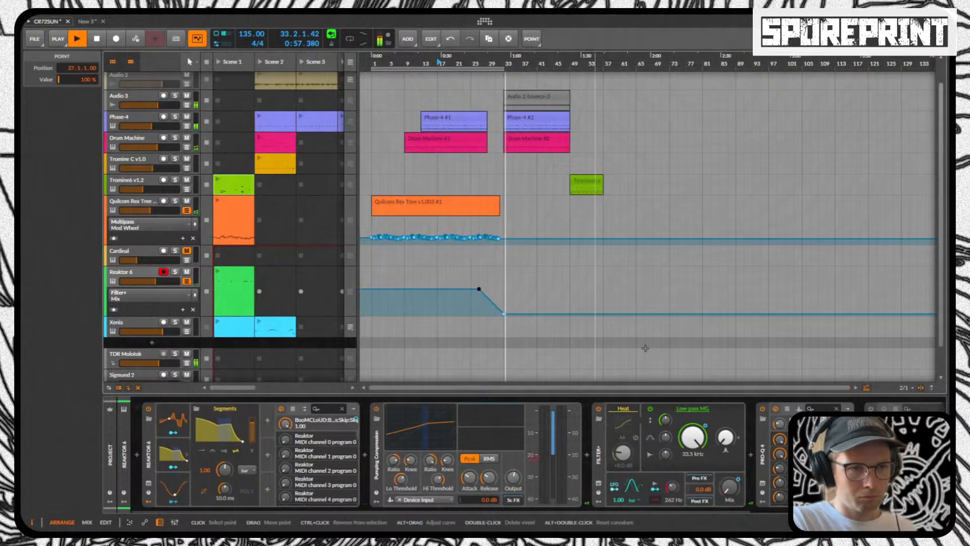
# Step: Add Filter+ Low-pass Reso automation points on the Reaktor 6 track at 16.8 % on bar 17 and 0.00 % on bar 33
pyautogui.click(737, 438)
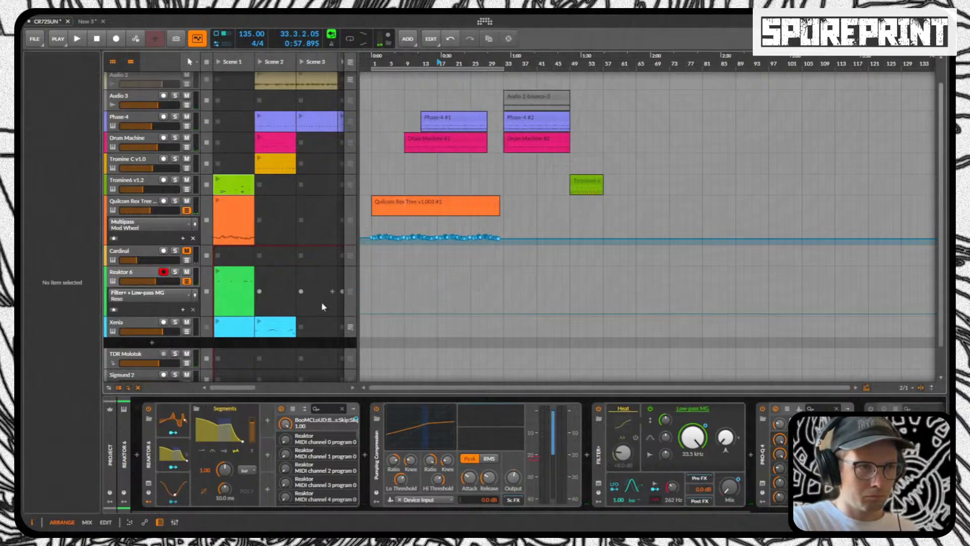
pyautogui.doubleClick(446, 314)
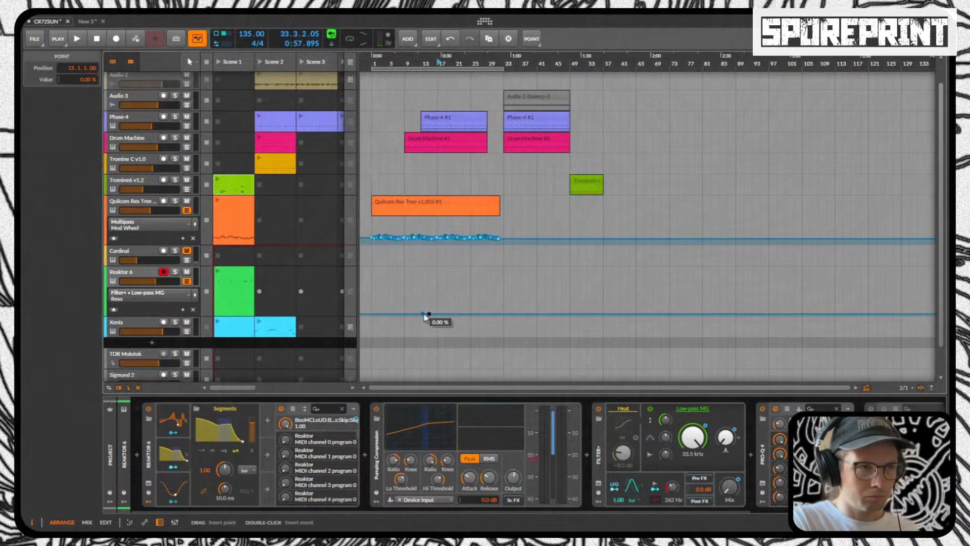
pyautogui.moveTo(445, 314)
pyautogui.mouseDown()
pyautogui.moveTo(429, 309)
pyautogui.moveTo(436, 310)
pyautogui.mouseUp()
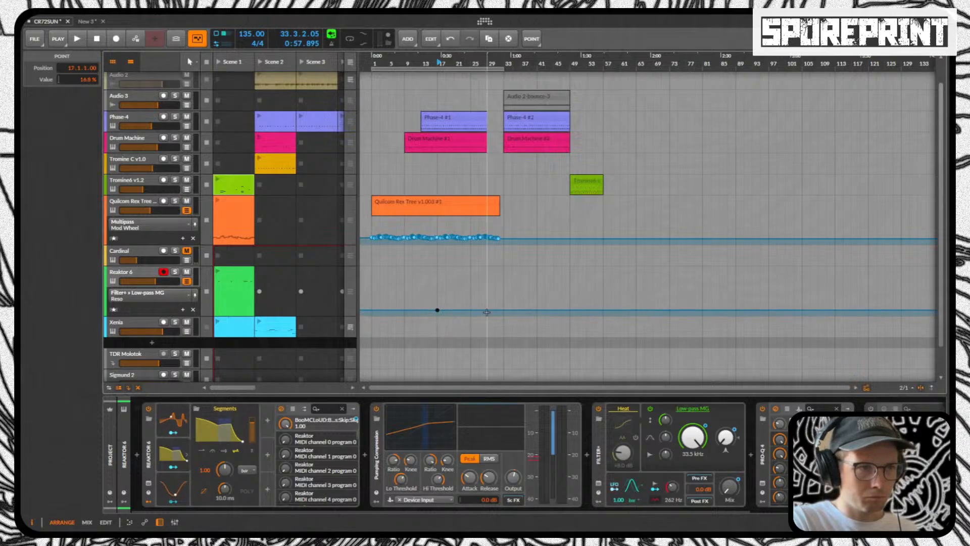
pyautogui.click(485, 308)
pyautogui.moveTo(494, 341); pyautogui.dragTo(494, 341)
pyautogui.click(482, 314)
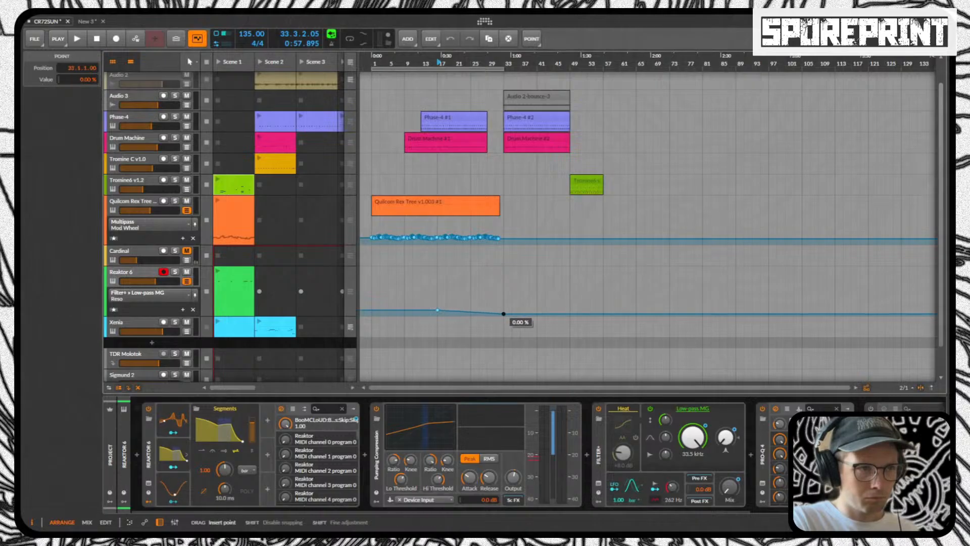
pyautogui.click(437, 311)
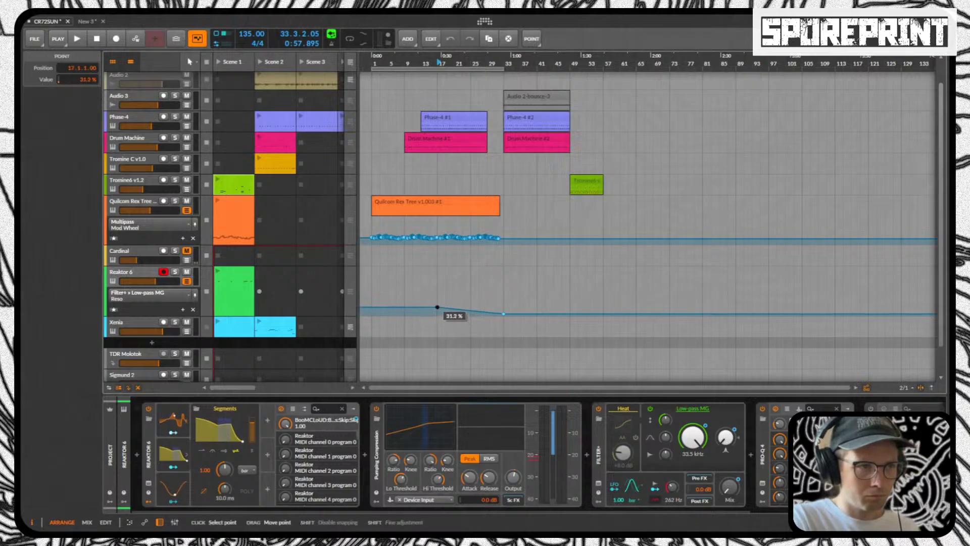
# Step: Start the Reso automation at 58.8 % on bar 1, curve it towards bar 17, and raise the bar 17 point to 24.0 %
pyautogui.click(372, 305)
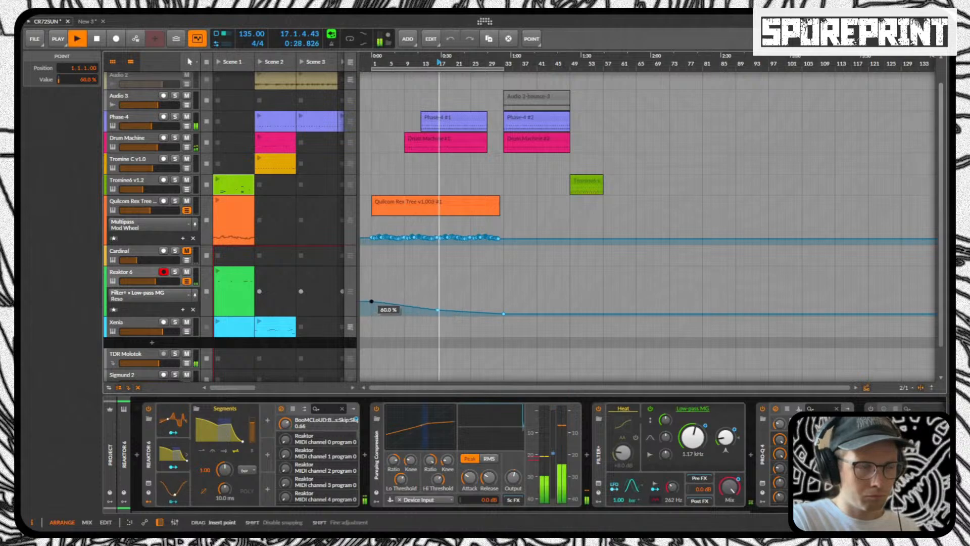
pyautogui.press('space')
pyautogui.click(418, 309)
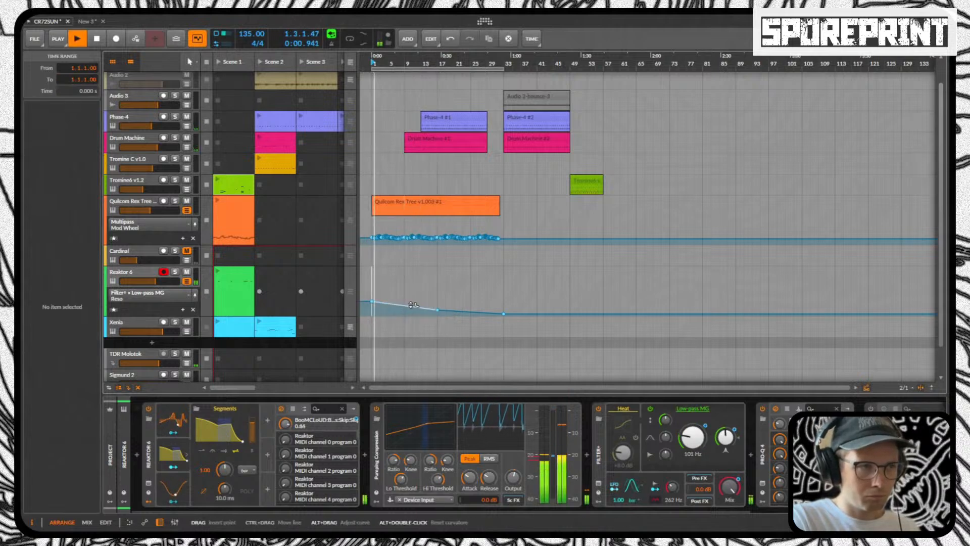
pyautogui.click(371, 301)
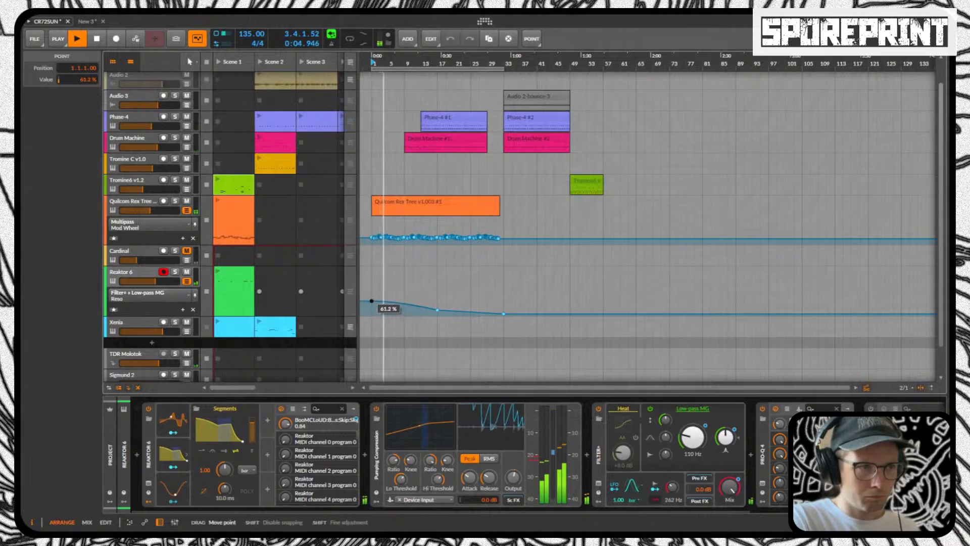
pyautogui.moveTo(371, 301); pyautogui.dragTo(371, 302)
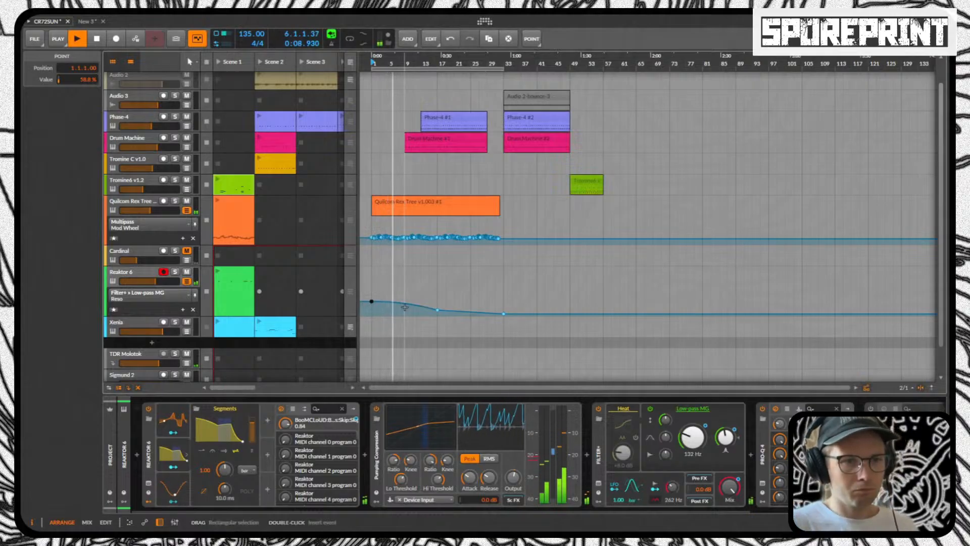
pyautogui.moveTo(439, 312)
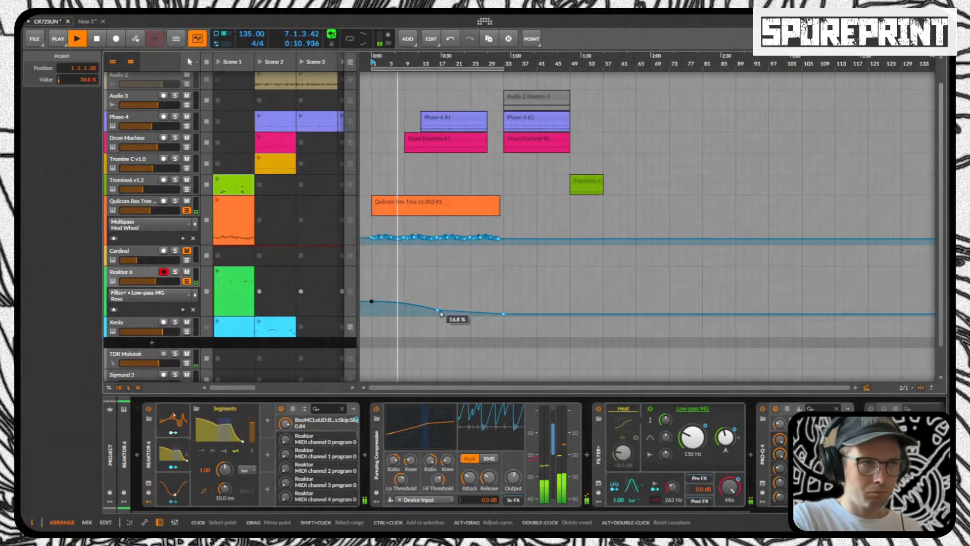
pyautogui.moveTo(438, 313); pyautogui.dragTo(437, 308)
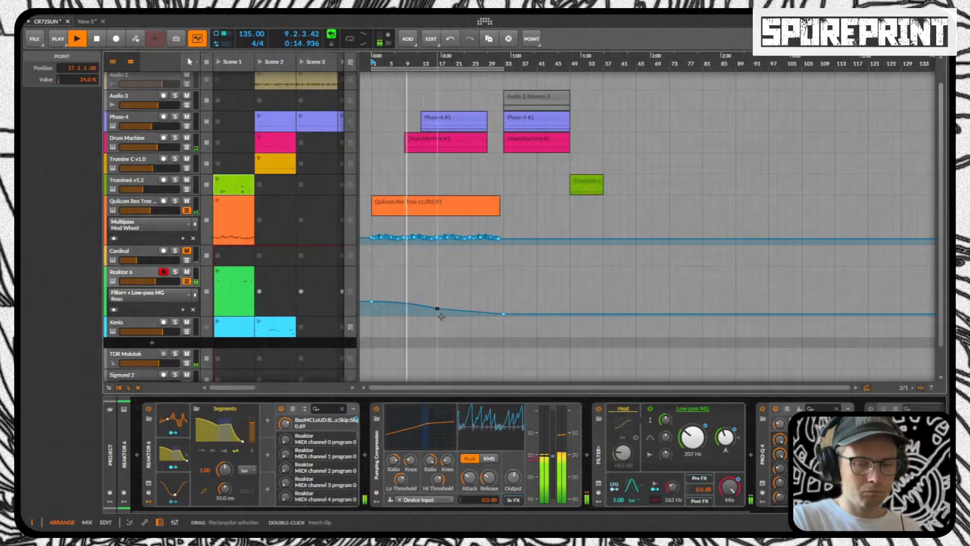
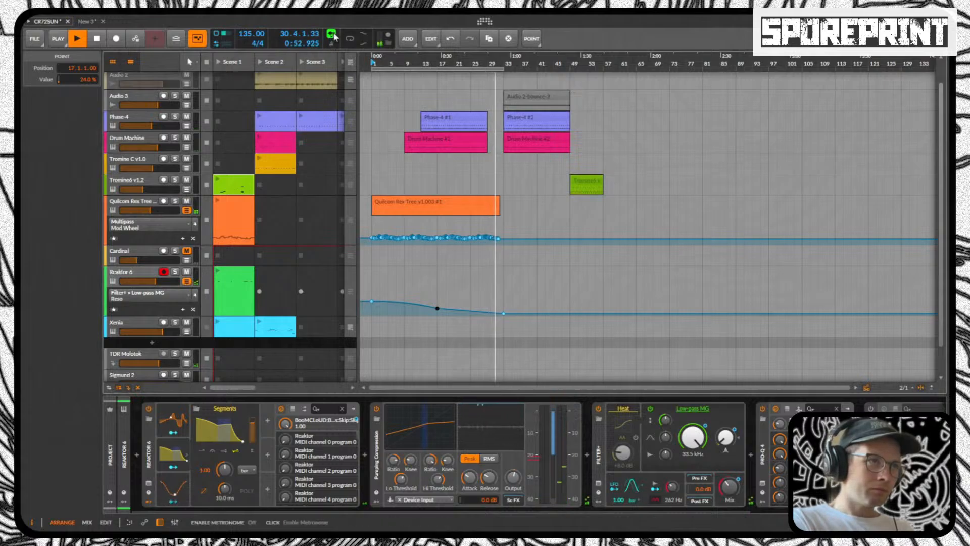
# Step: Stop playback and briefly audition the arrangement again from bar 1
pyautogui.press('space')
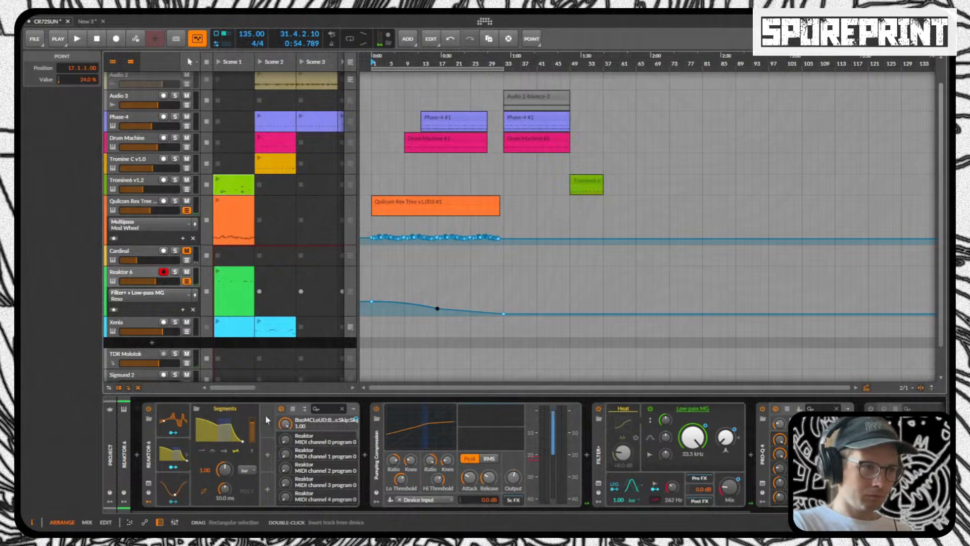
pyautogui.press('space')
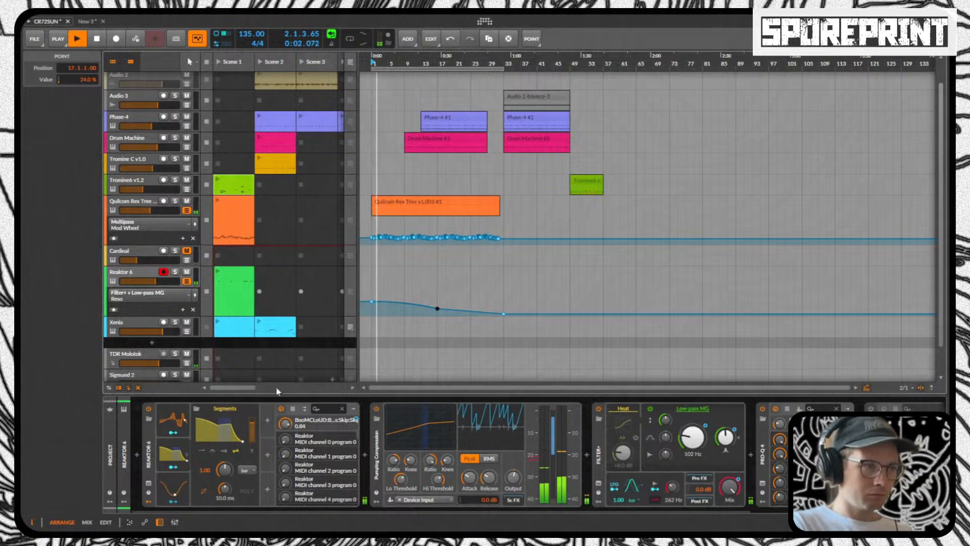
pyautogui.press('space')
# Step: Delete the Reaktor 6 track to audition the arrangement without it, and undo the deletion
pyautogui.click(118, 277)
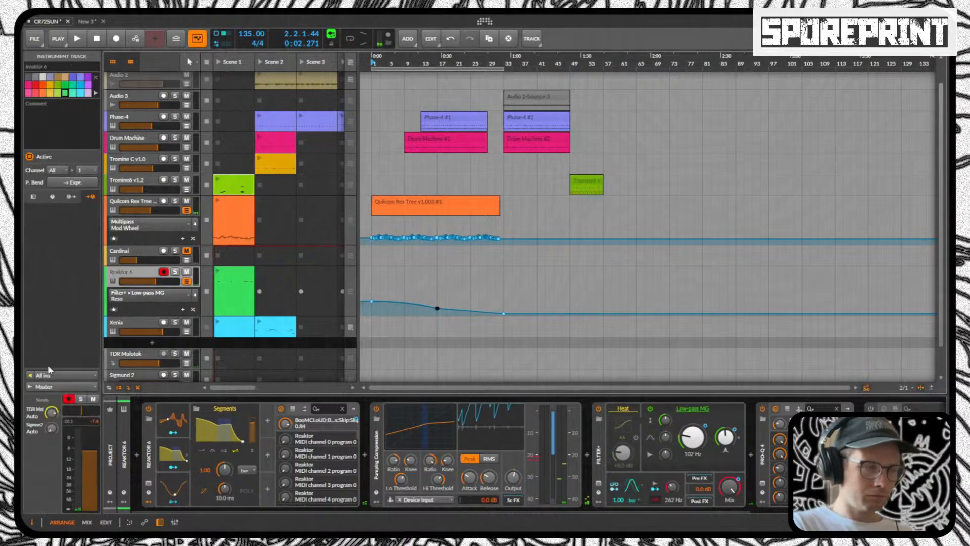
pyautogui.press('Delete')
pyautogui.press('space')
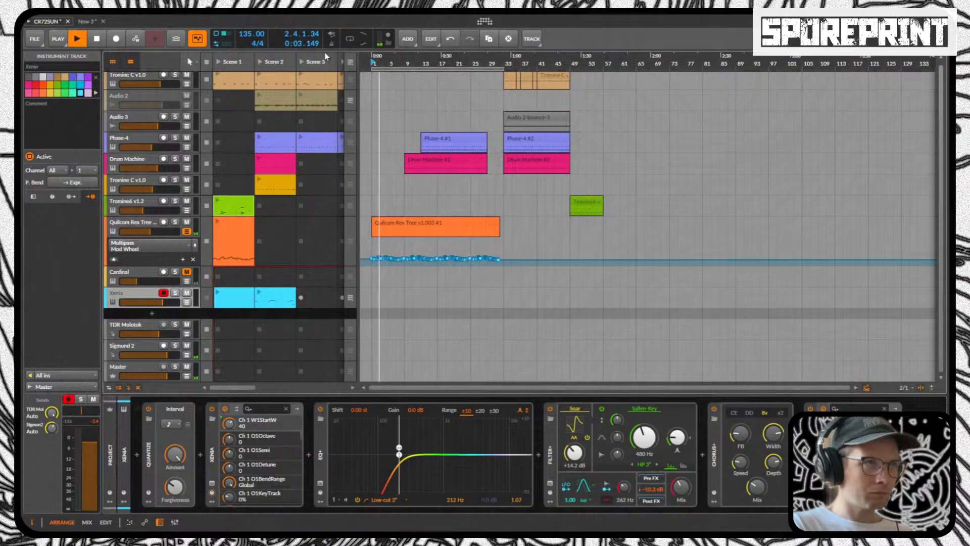
pyautogui.press('space')
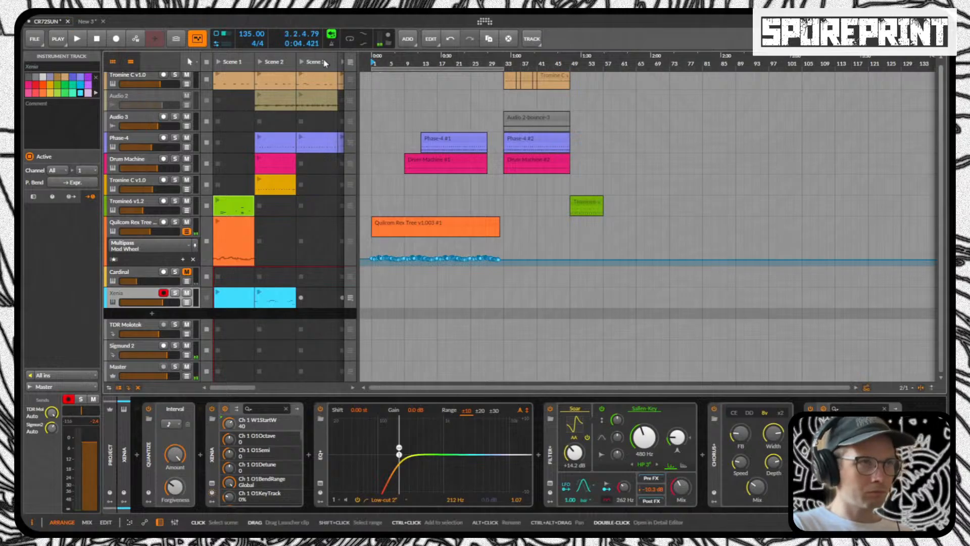
pyautogui.hotkey('ctrl', 'z')
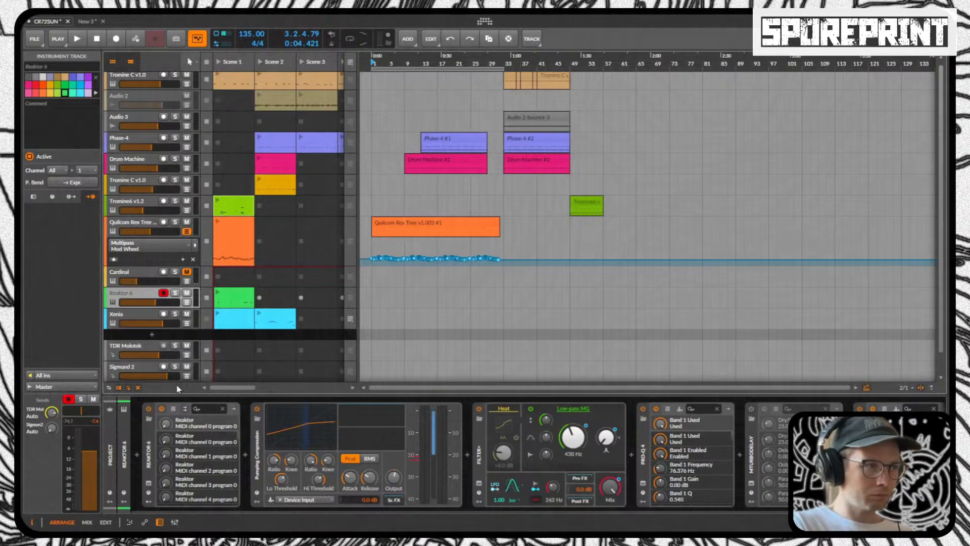
# Step: Delete the Multipass Mod Wheel automation points beneath the Quilcom Rex Tree arranger clip and play from bar 1
pyautogui.click(424, 221)
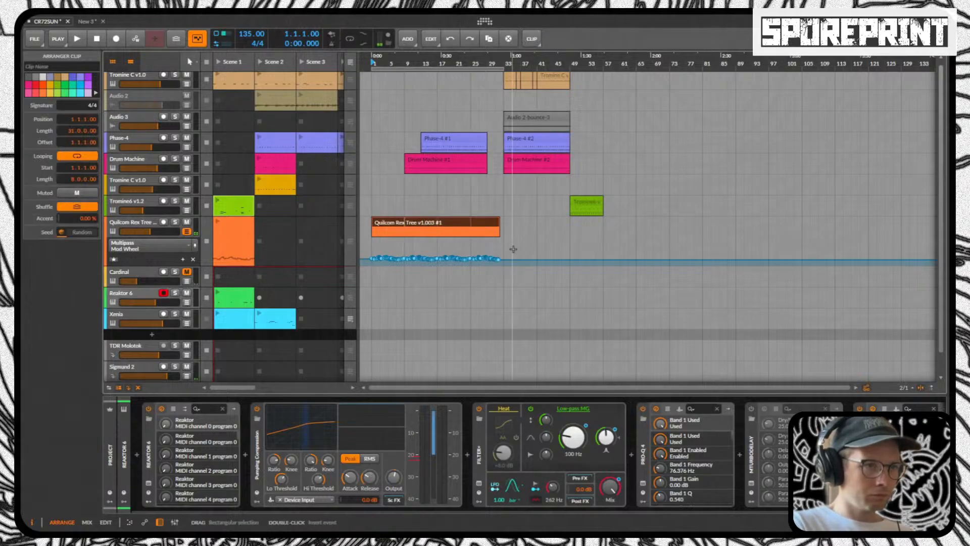
pyautogui.moveTo(513, 250); pyautogui.dragTo(263, 296)
pyautogui.press('Delete')
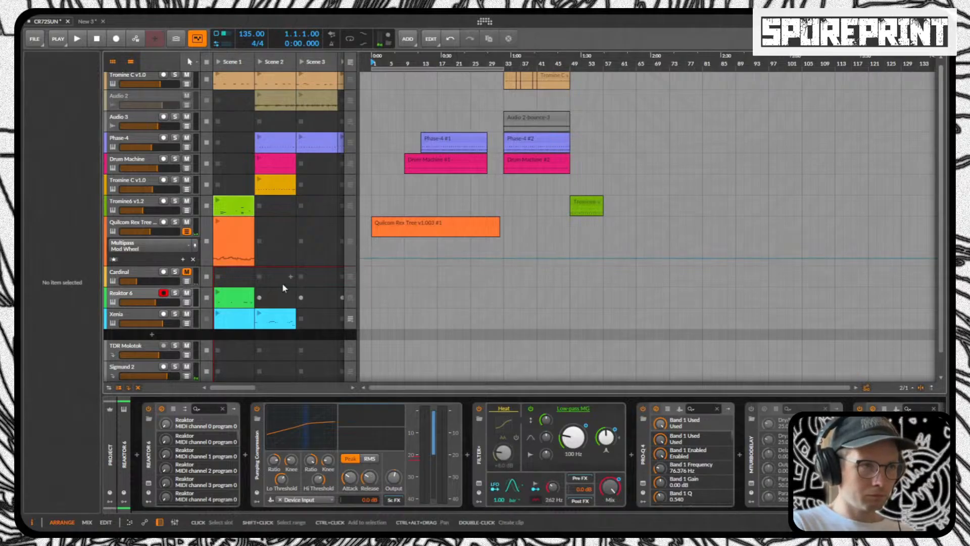
pyautogui.click(401, 224)
pyautogui.press('space')
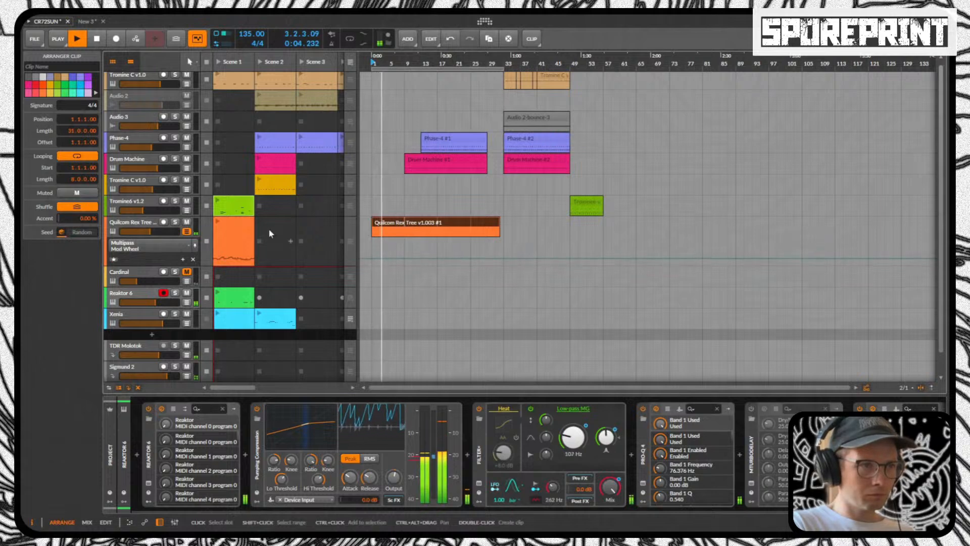
# Step: Inspect the Quilcom Rex Tree arranger clip with its note expressions and the track's Scene 1 launcher clip in the detail editor
pyautogui.doubleClick(391, 224)
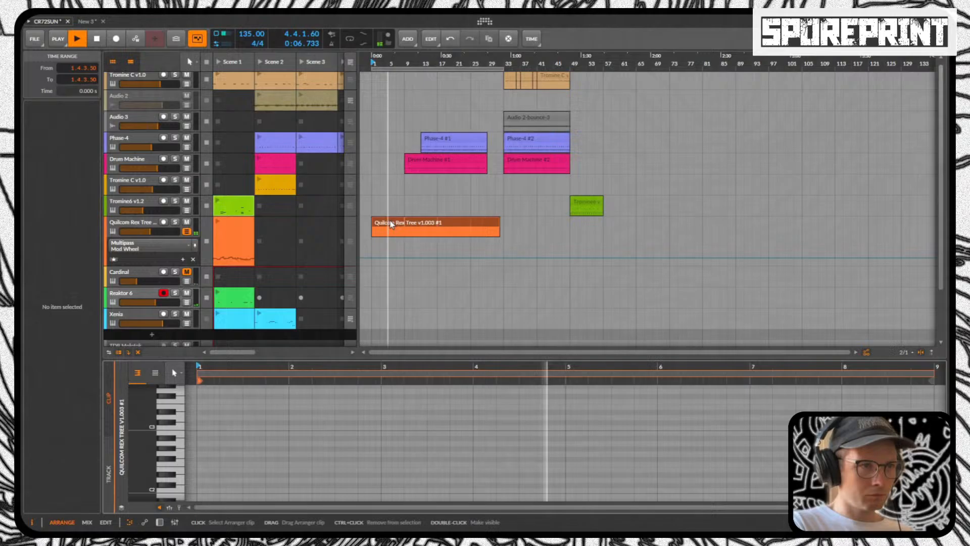
pyautogui.click(170, 508)
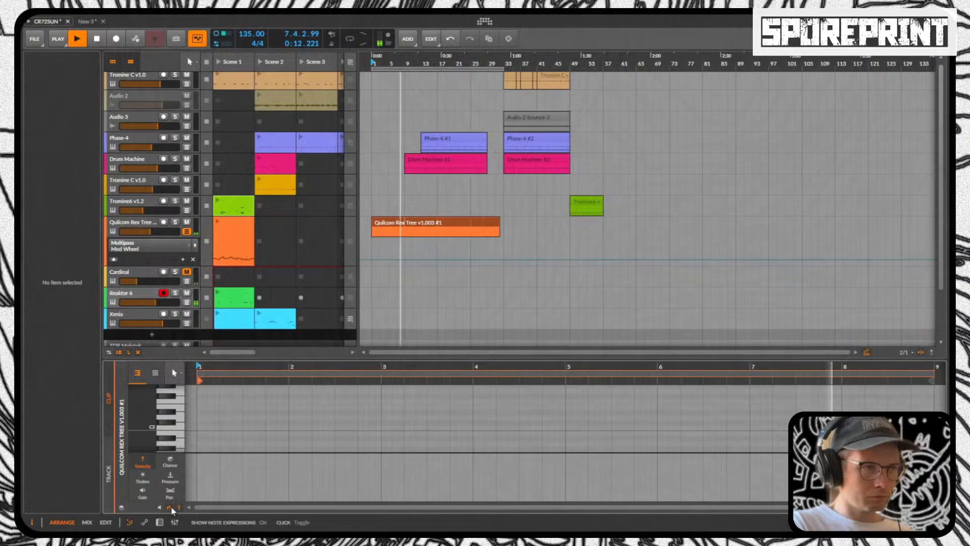
pyautogui.click(170, 508)
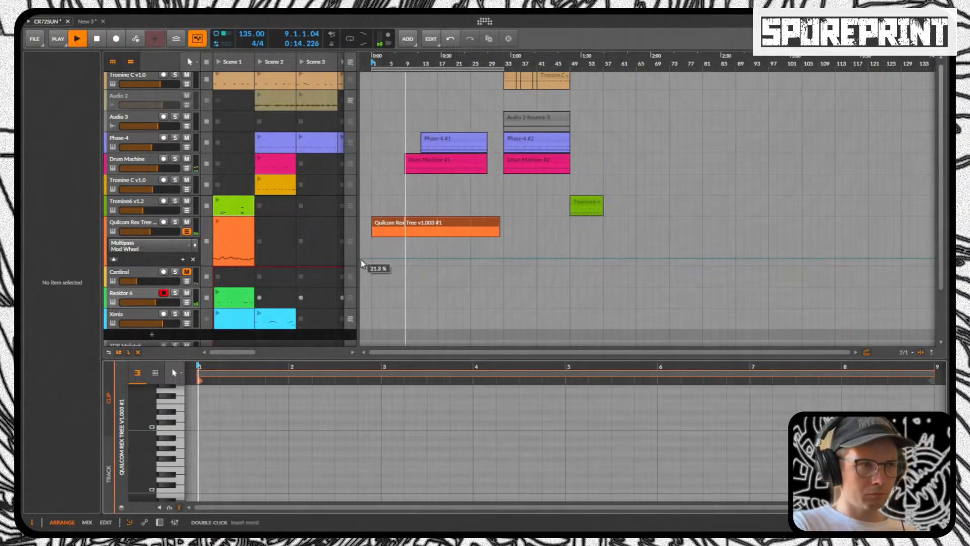
pyautogui.click(242, 221)
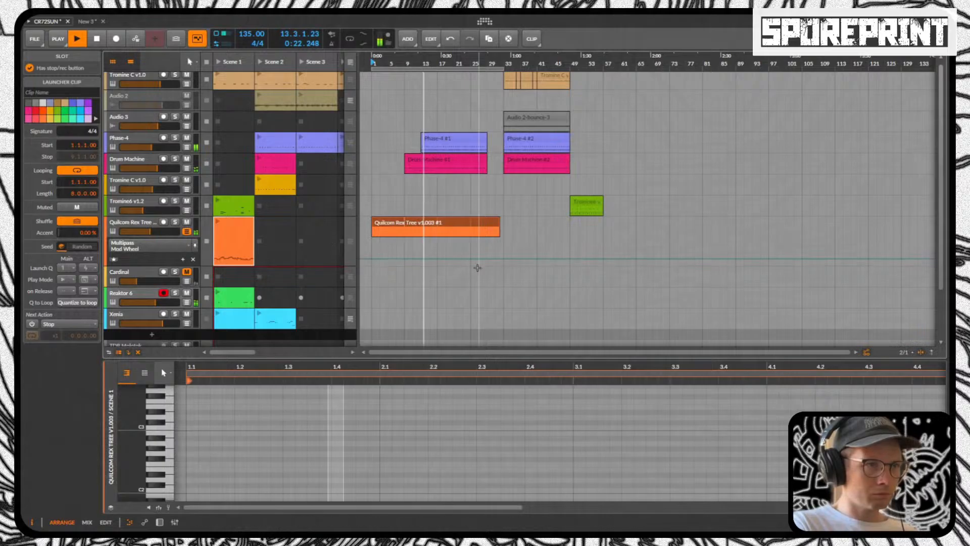
pyautogui.moveTo(380, 57)
pyautogui.mouseDown()
pyautogui.moveTo(380, 30)
pyautogui.moveTo(380, 57)
pyautogui.mouseUp()
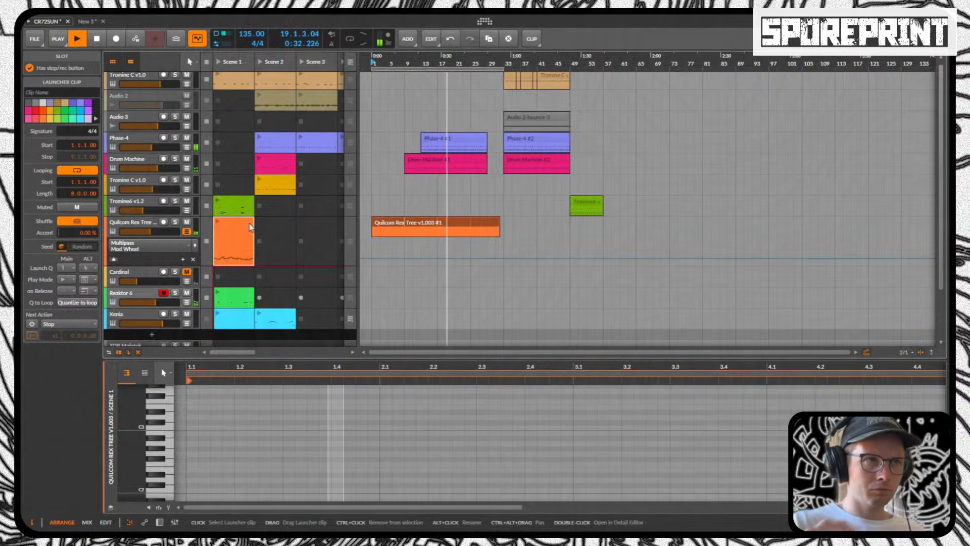
pyautogui.scroll(-3, 377, 258)
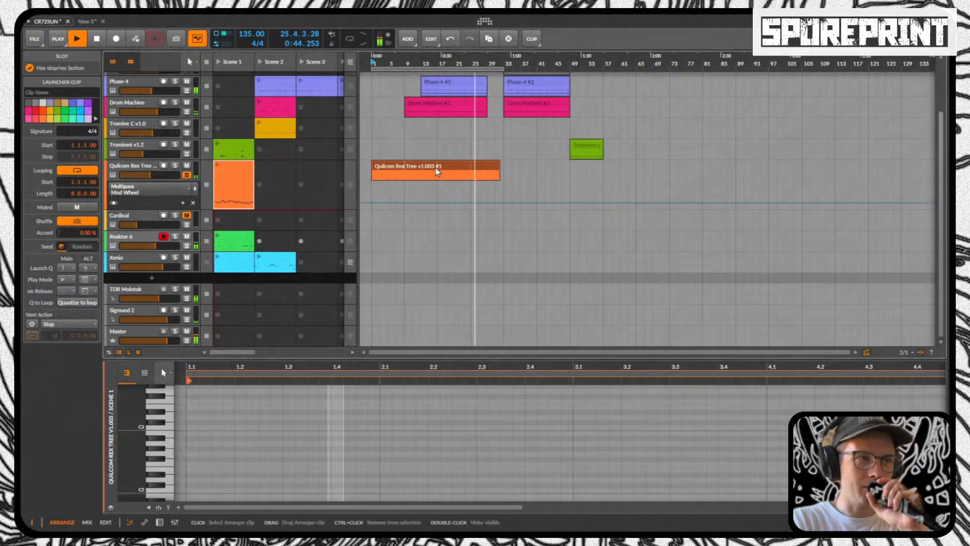
# Step: Show the Quilcom Rex Tree track's Mouse x automation and remove it
pyautogui.click(404, 167)
pyautogui.click(176, 374)
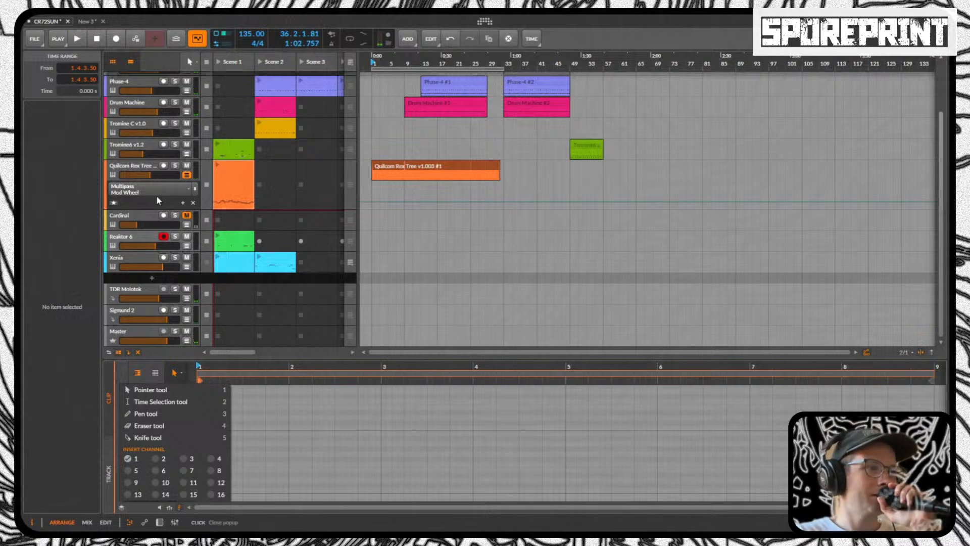
pyautogui.click(172, 189)
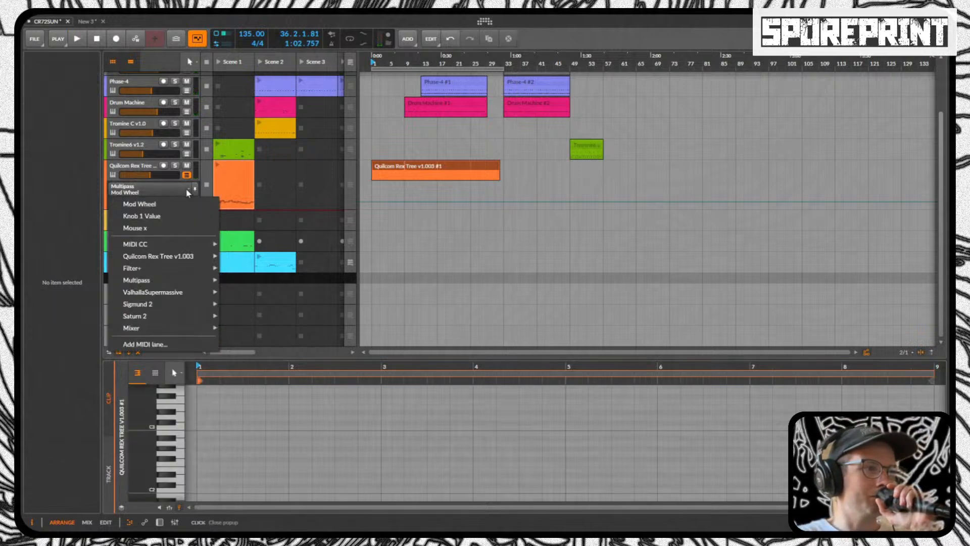
pyautogui.click(187, 188)
pyautogui.click(177, 227)
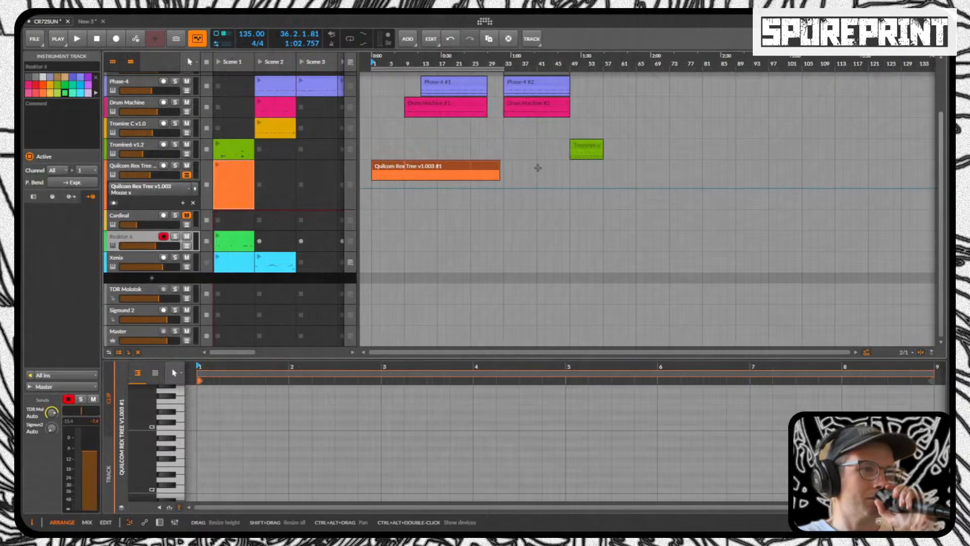
pyautogui.click(193, 203)
# Step: Show the track's MIDI CC K1 Value automation, delete its point at bar 41 and audition the Quilcom Rex Tree clip
pyautogui.click(180, 187)
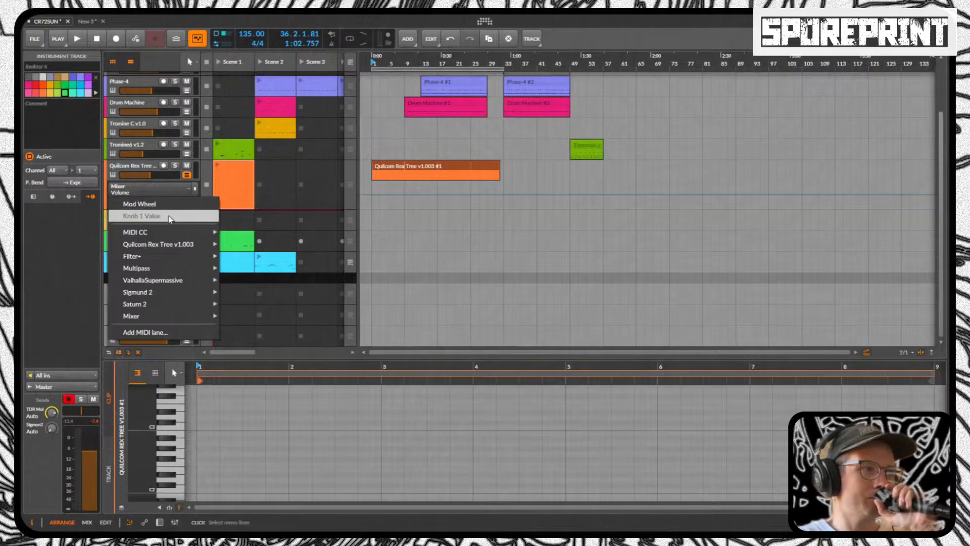
pyautogui.click(169, 218)
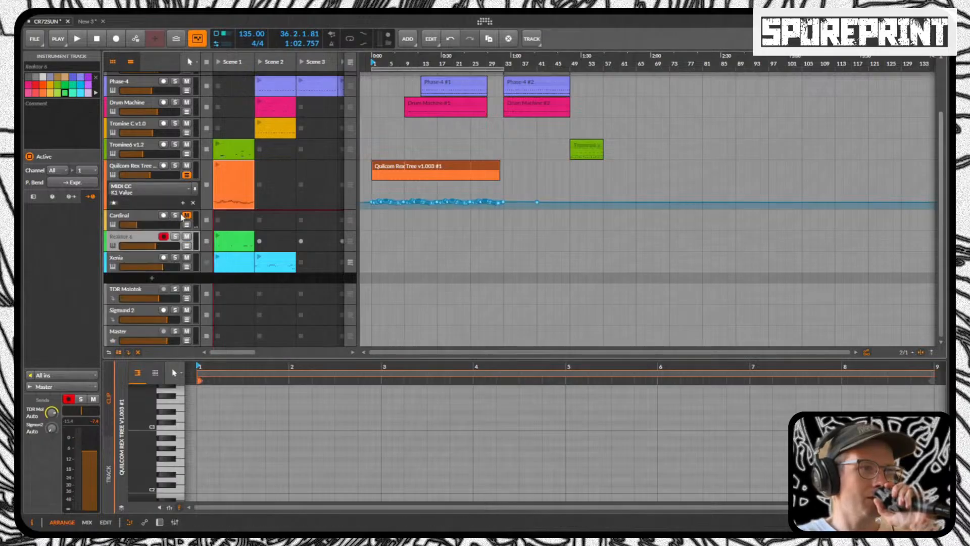
pyautogui.click(537, 203)
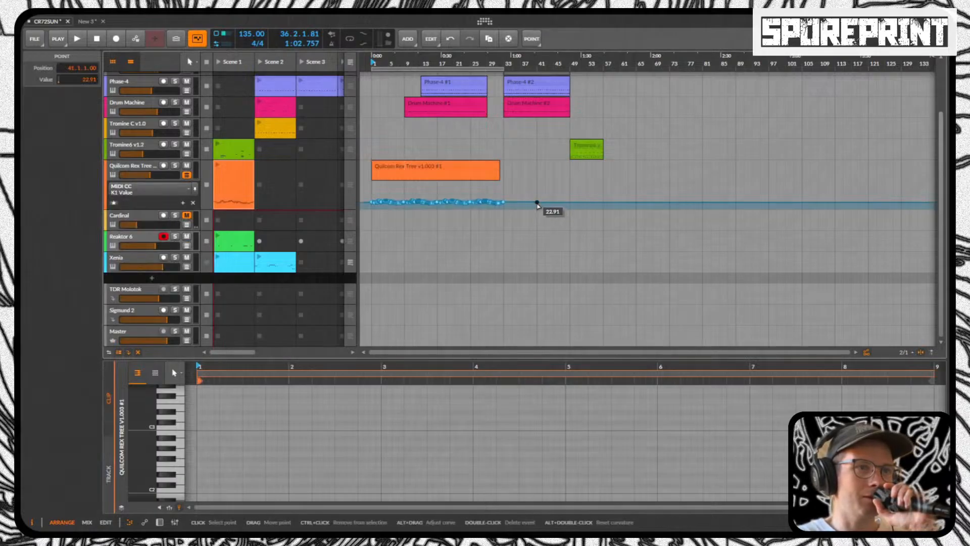
pyautogui.keyDown('ctrl'); pyautogui.click(538, 204); pyautogui.keyUp('ctrl')
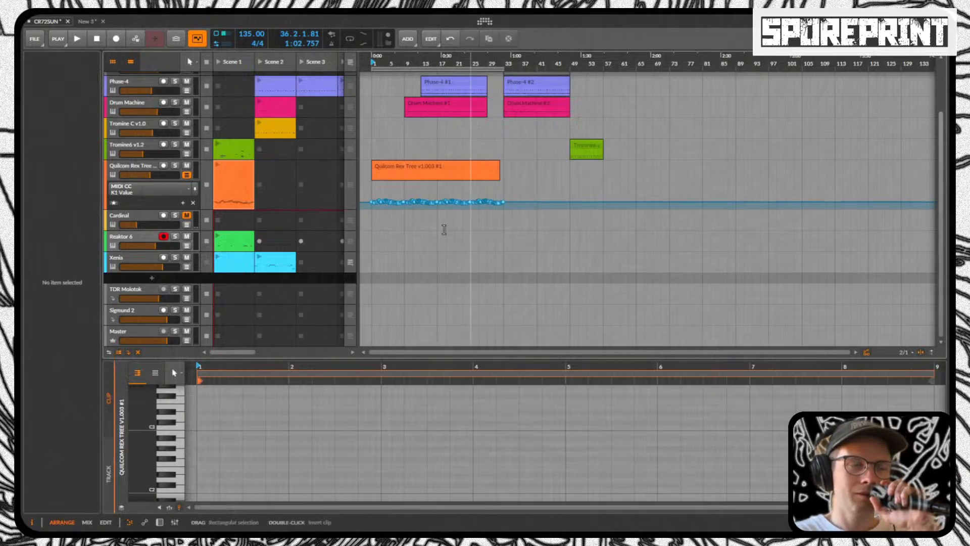
pyautogui.click(479, 167)
pyautogui.press('space')
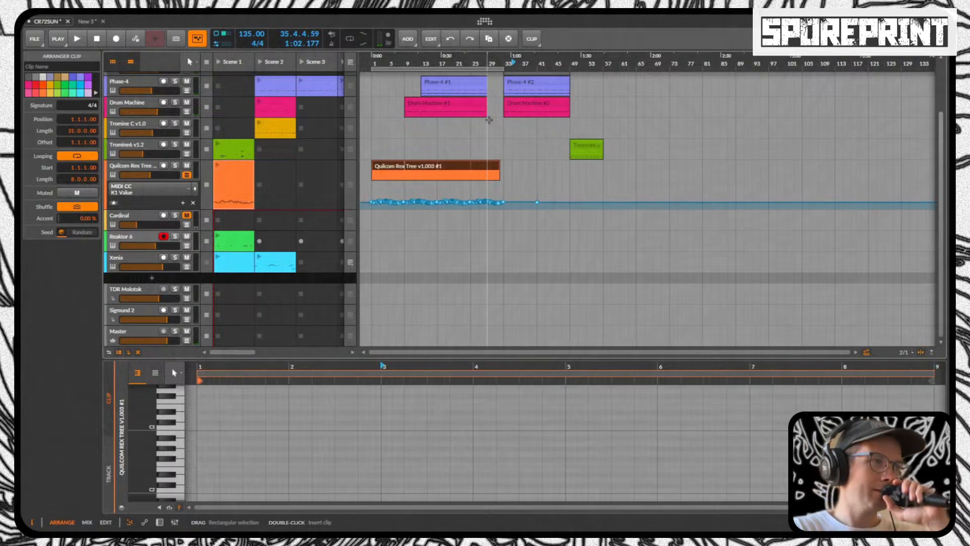
# Step: Compare the Mod Wheel and K1 Value automation, and delete all K1 Value points beneath the Quilcom Rex Tree arranger clip
pyautogui.click(132, 193)
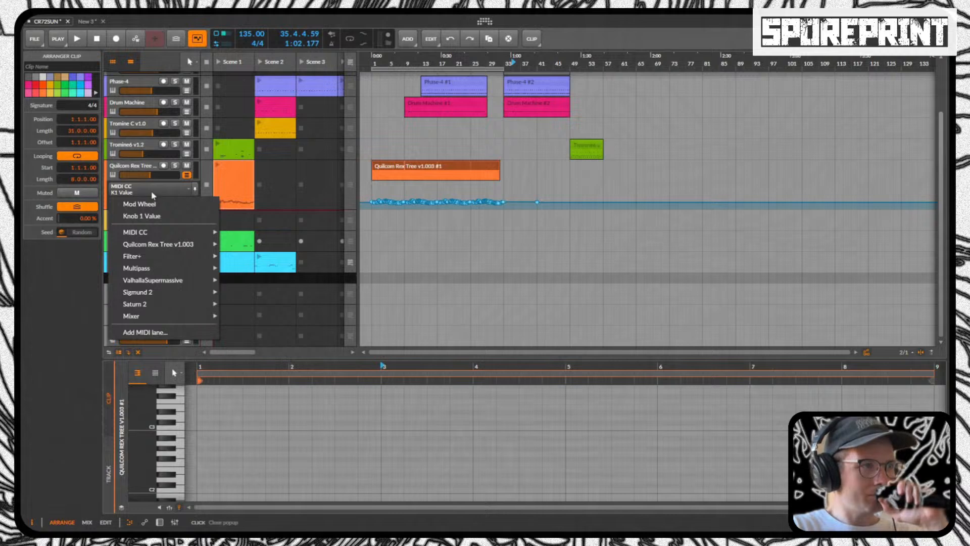
pyautogui.click(151, 205)
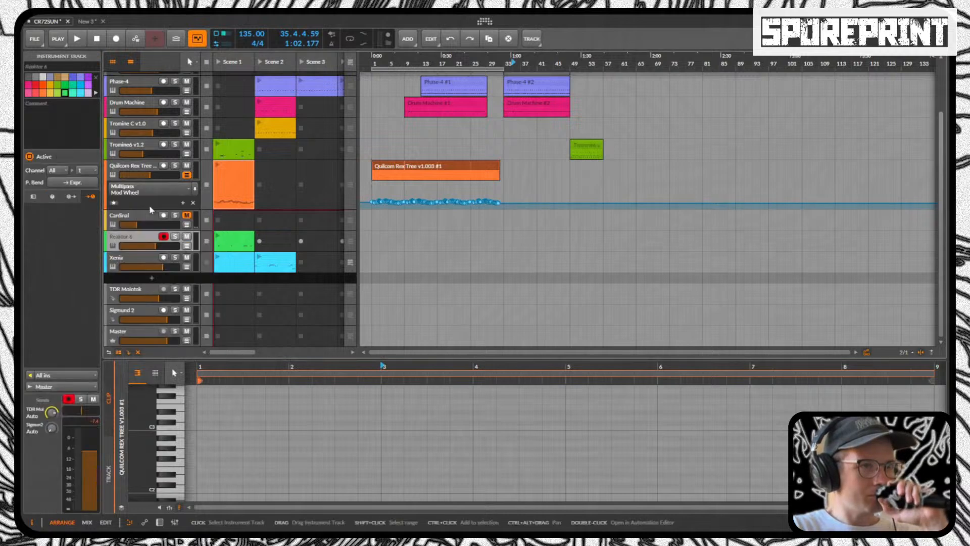
pyautogui.click(155, 192)
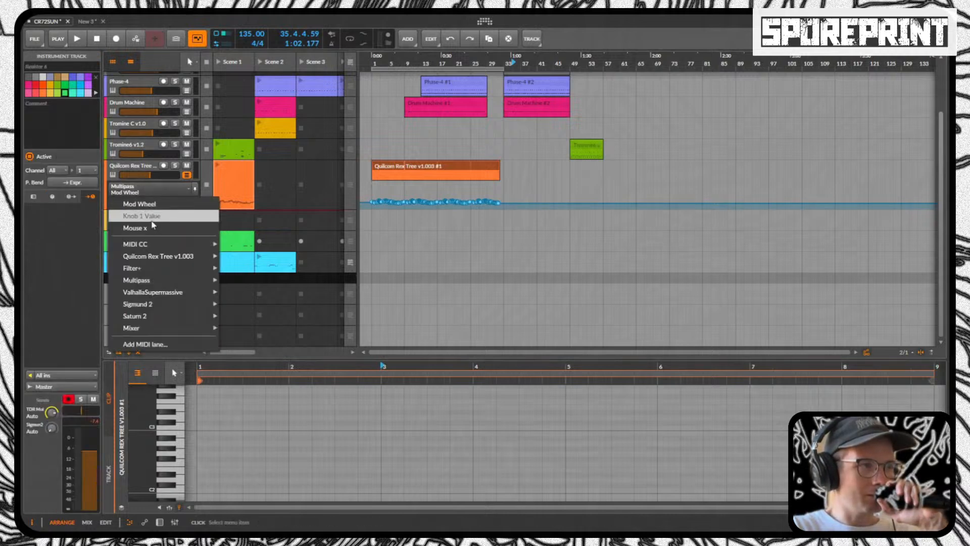
pyautogui.click(152, 214)
pyautogui.moveTo(565, 191); pyautogui.dragTo(367, 220)
pyautogui.press('Delete')
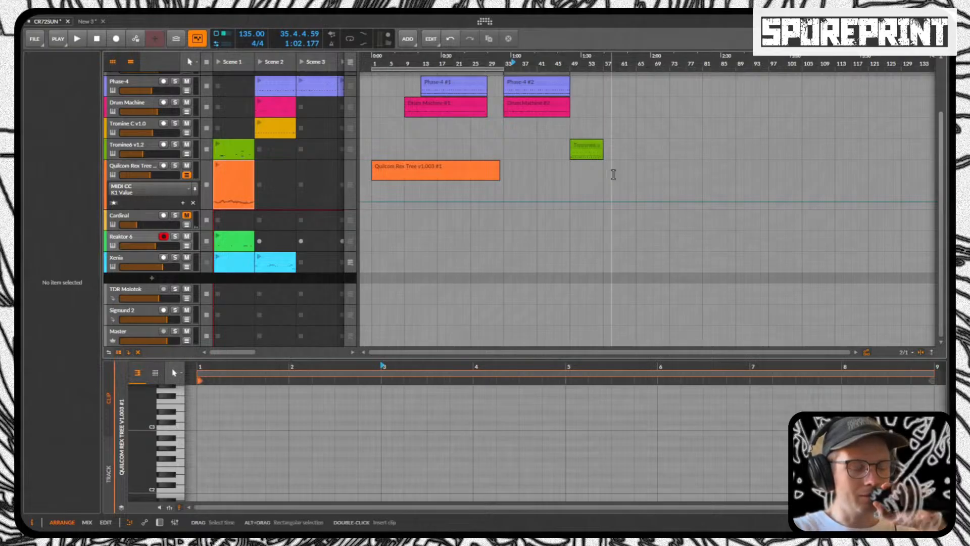
# Step: Play the arrangement from bar 1 and delete all Multipass Mod Wheel automation points beneath the Quilcom Rex Tree arranger clip
pyautogui.click(430, 167)
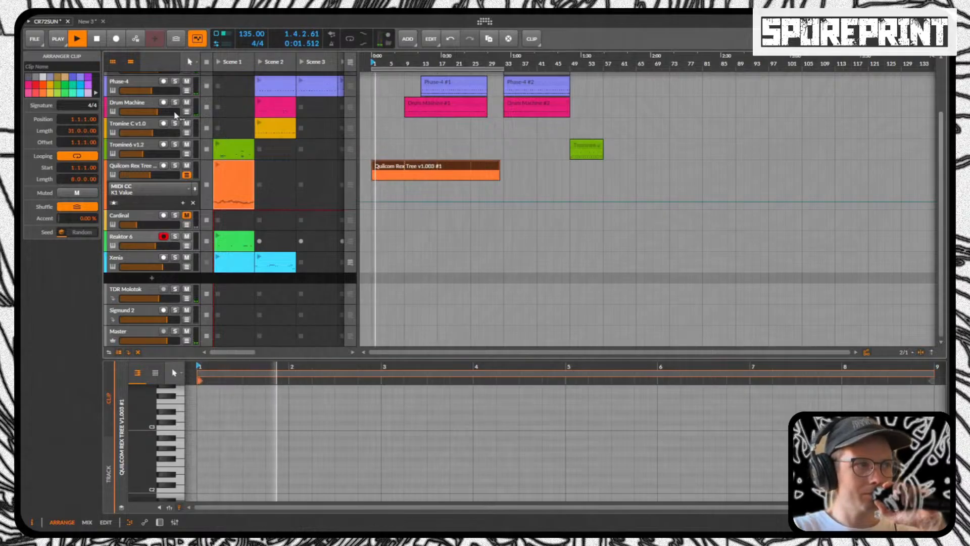
pyautogui.click(148, 189)
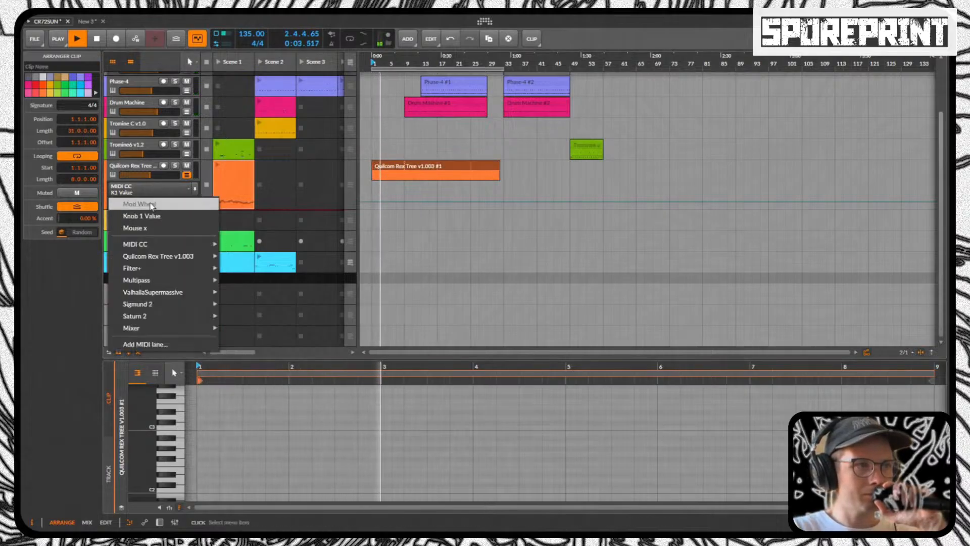
pyautogui.click(150, 205)
pyautogui.click(434, 172)
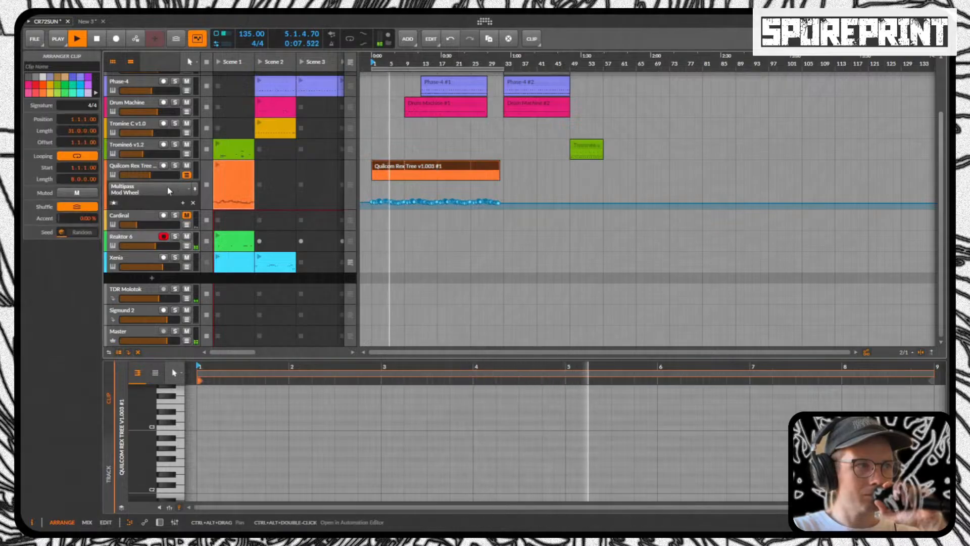
pyautogui.click(179, 191)
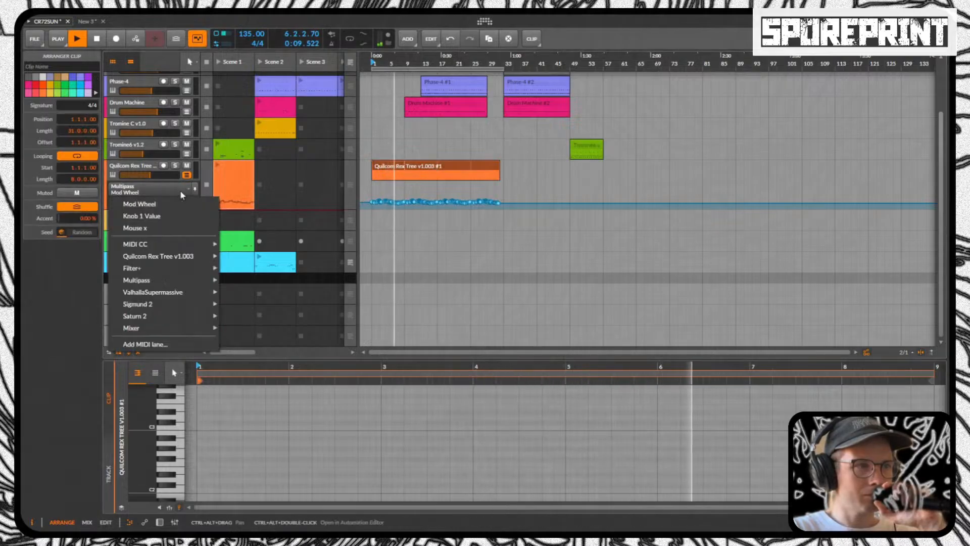
pyautogui.click(180, 192)
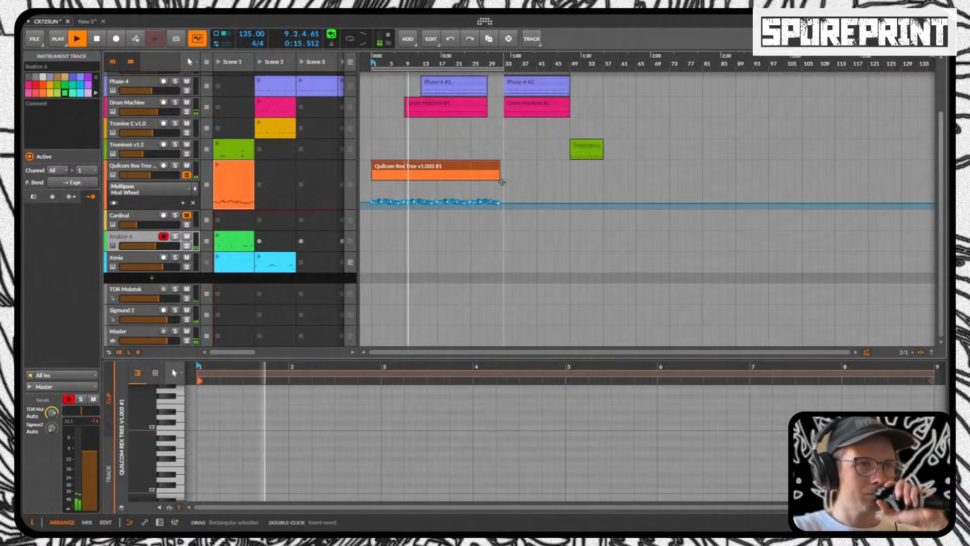
pyautogui.moveTo(511, 192); pyautogui.dragTo(367, 213)
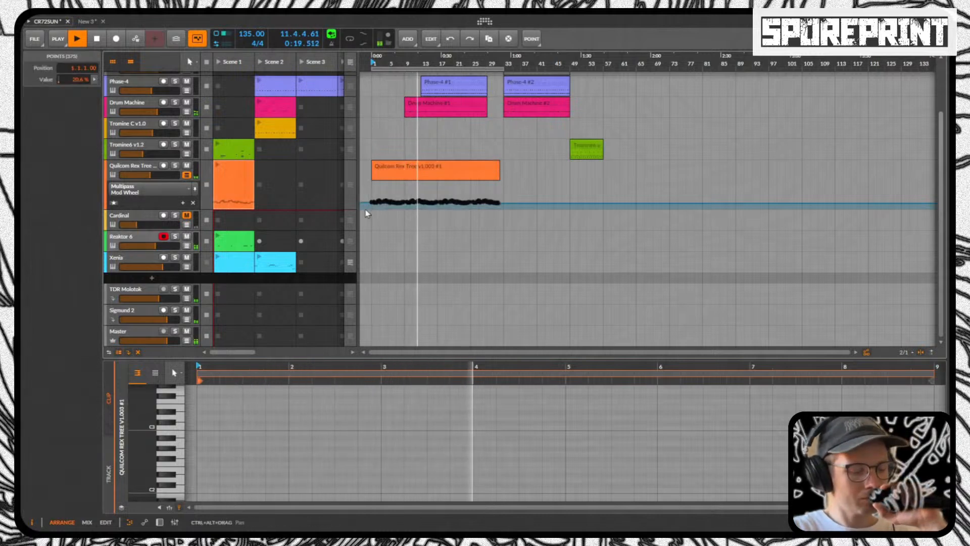
pyautogui.press('Delete')
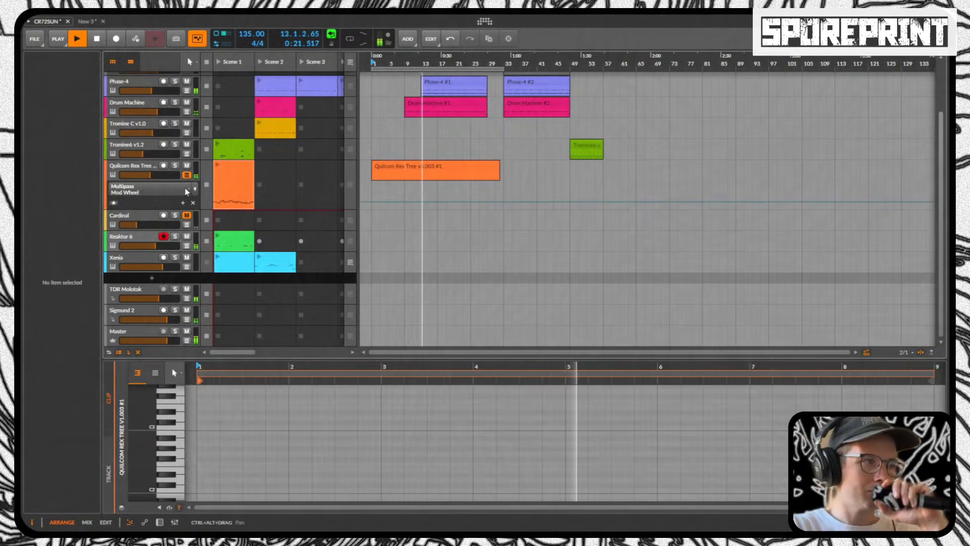
# Step: Check the track's Mod Wheel and Knob 1 Value automation, stop playback and remove the Multipass Mod Wheel automation
pyautogui.click(146, 192)
pyautogui.click(140, 204)
pyautogui.click(146, 190)
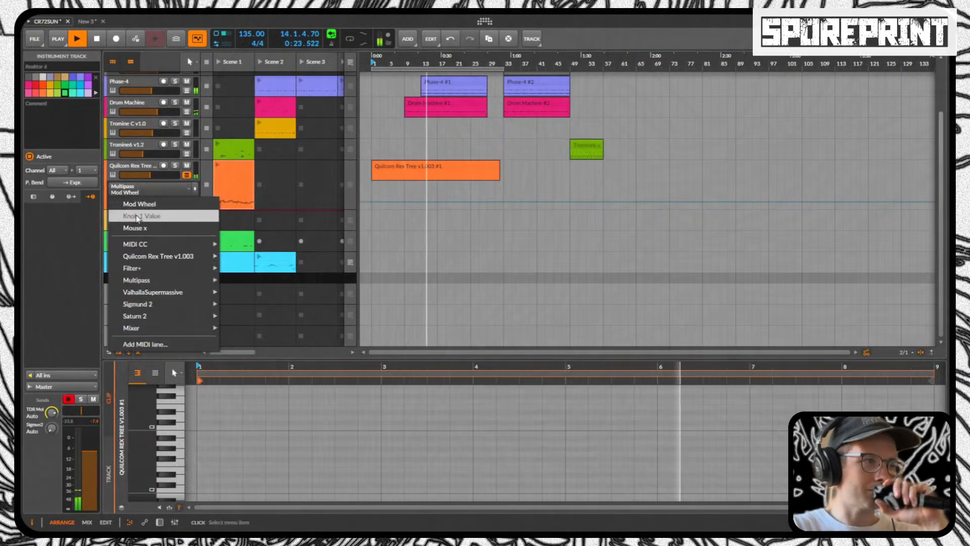
pyautogui.click(140, 216)
pyautogui.click(146, 191)
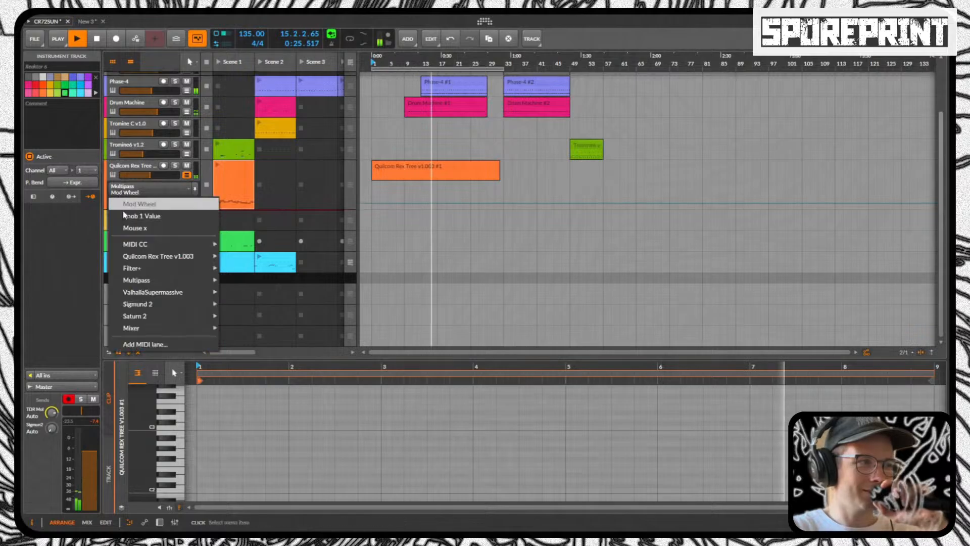
pyautogui.click(127, 216)
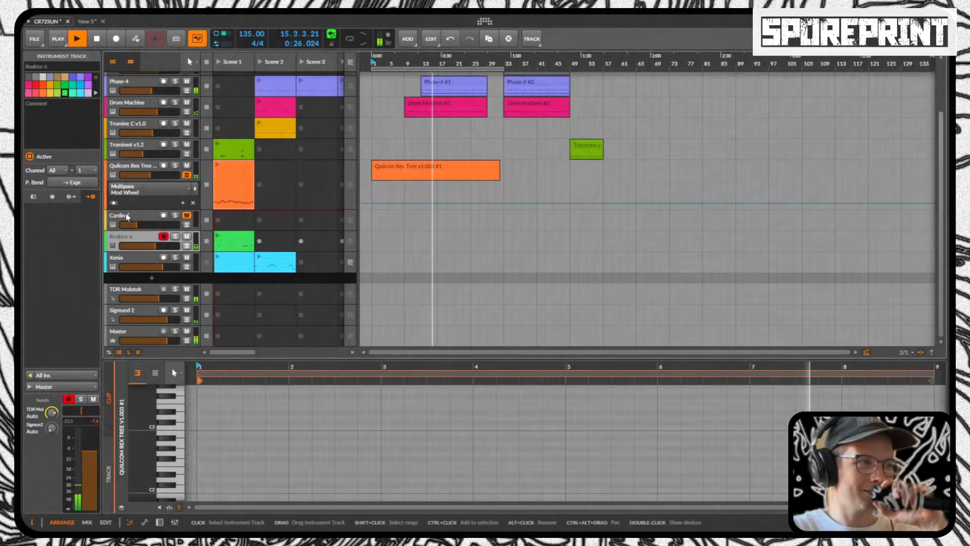
pyautogui.click(147, 190)
pyautogui.click(191, 192)
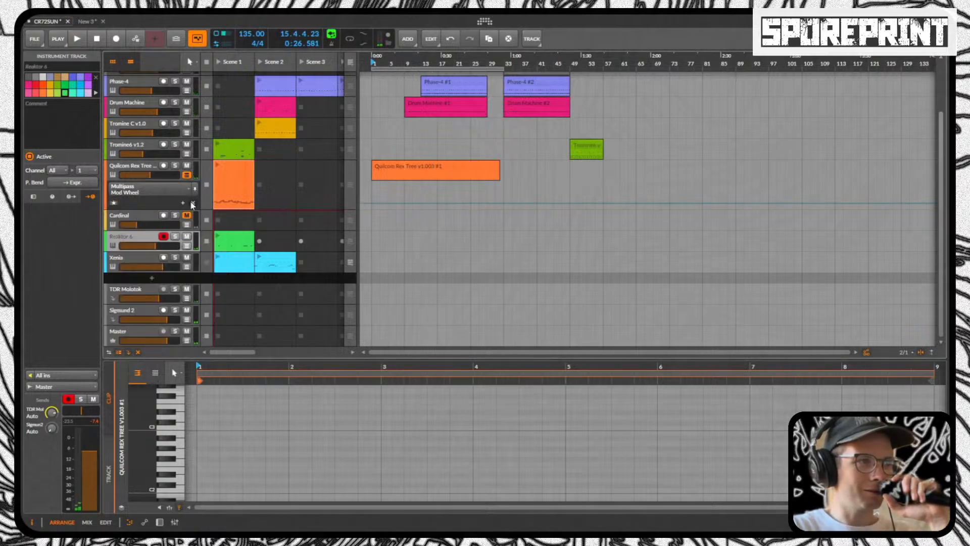
pyautogui.click(193, 204)
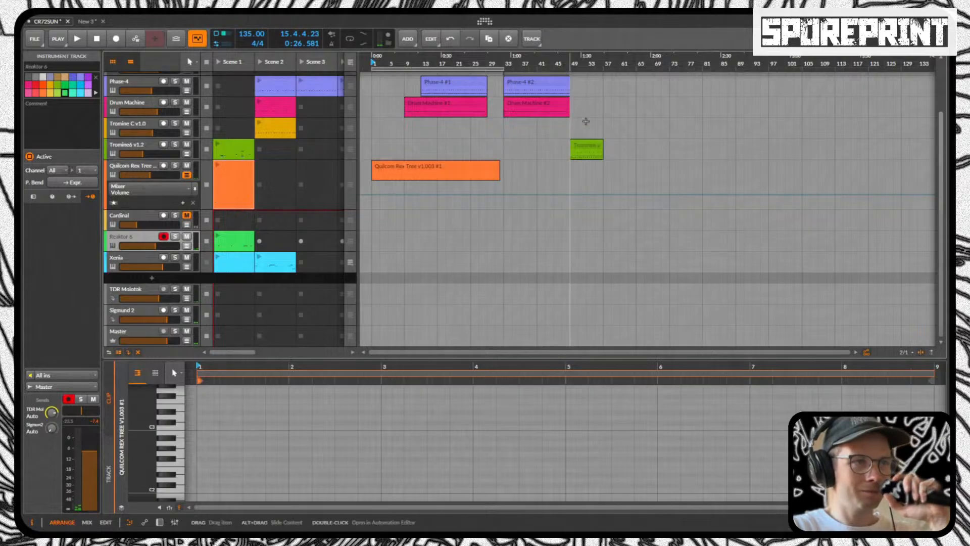
# Step: Select the Quilcom Rex Tree arranger clip and briefly audition it from bar 1
pyautogui.click(379, 175)
pyautogui.click(393, 169)
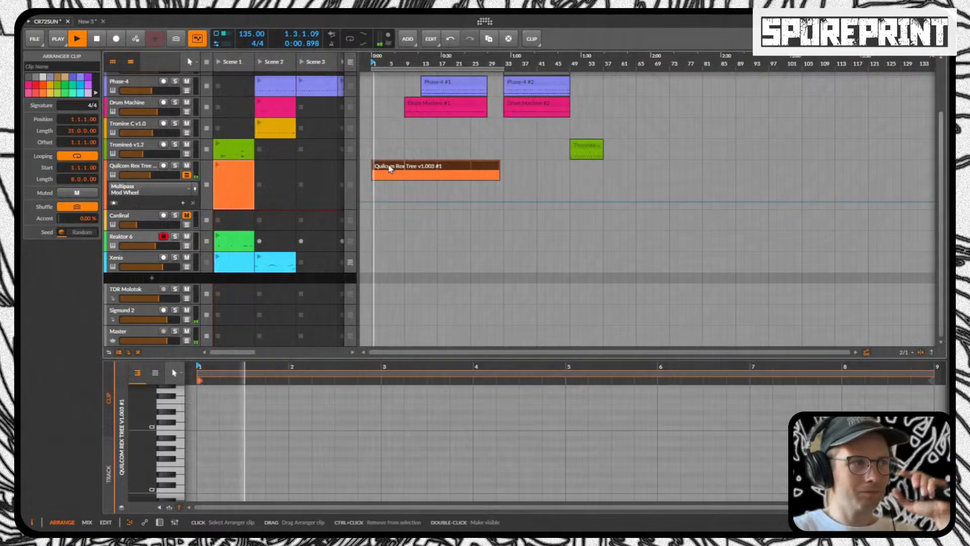
pyautogui.press('space')
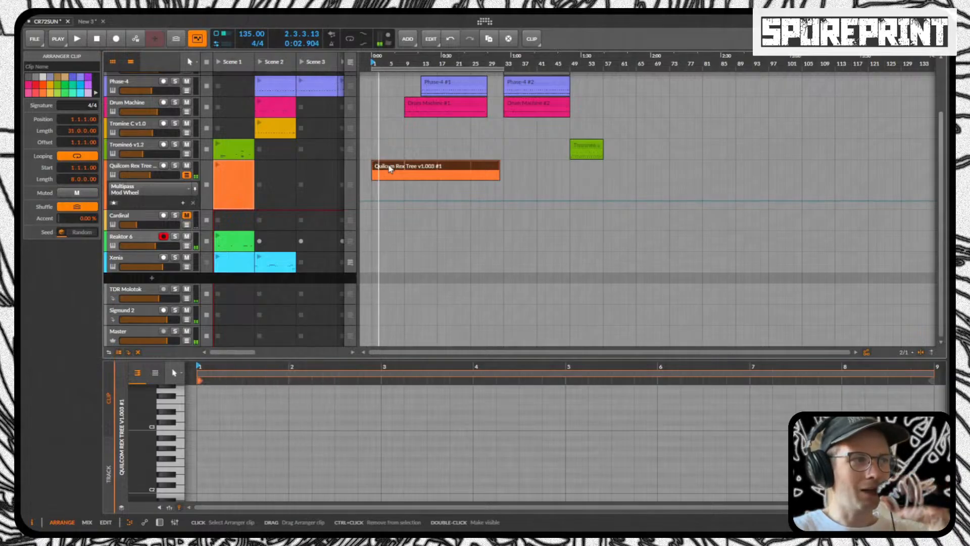
# Step: Show the Knob 1 Value automation, undo the last change and restart playback from bar 1
pyautogui.click(158, 188)
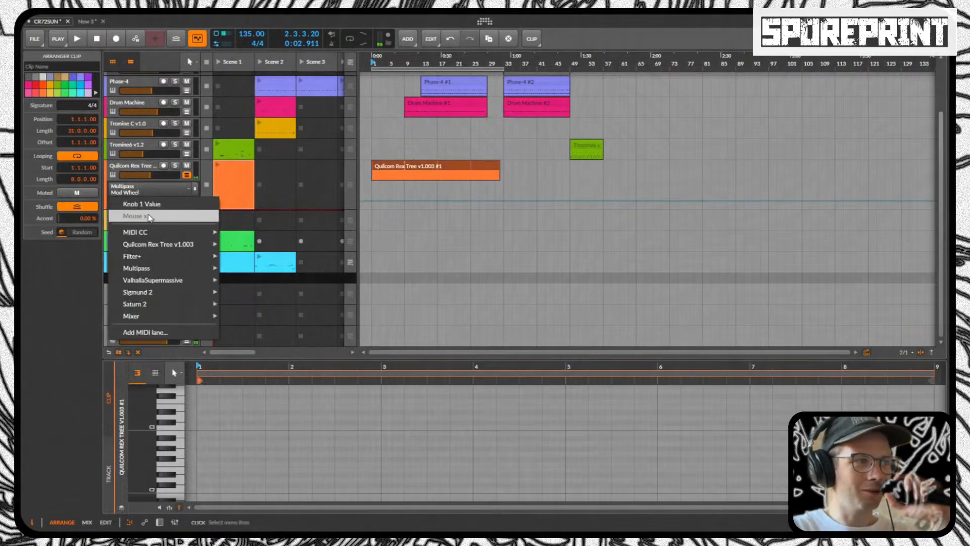
pyautogui.click(147, 204)
pyautogui.hotkey('ctrl', 'z')
pyautogui.press('space')
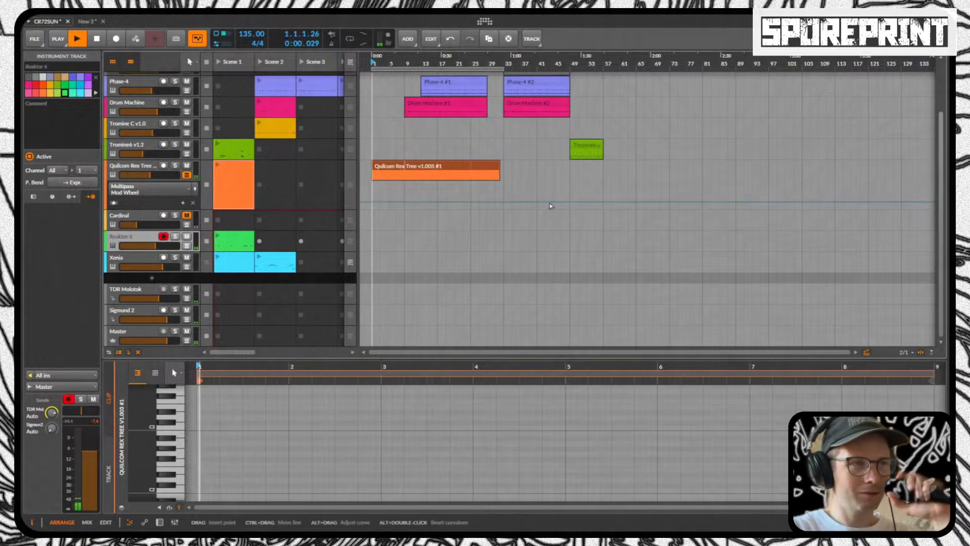
# Step: Delete the K1 Value automation points between about bars 32 and 41, just after the Quilcom Rex Tree clip, and play from bar 1
pyautogui.click(136, 189)
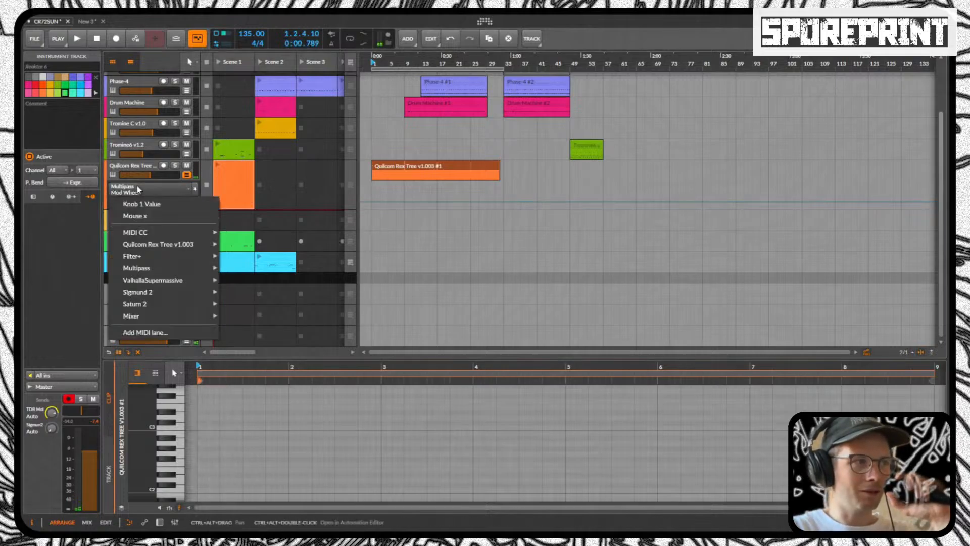
pyautogui.click(146, 205)
pyautogui.moveTo(556, 193); pyautogui.dragTo(516, 209)
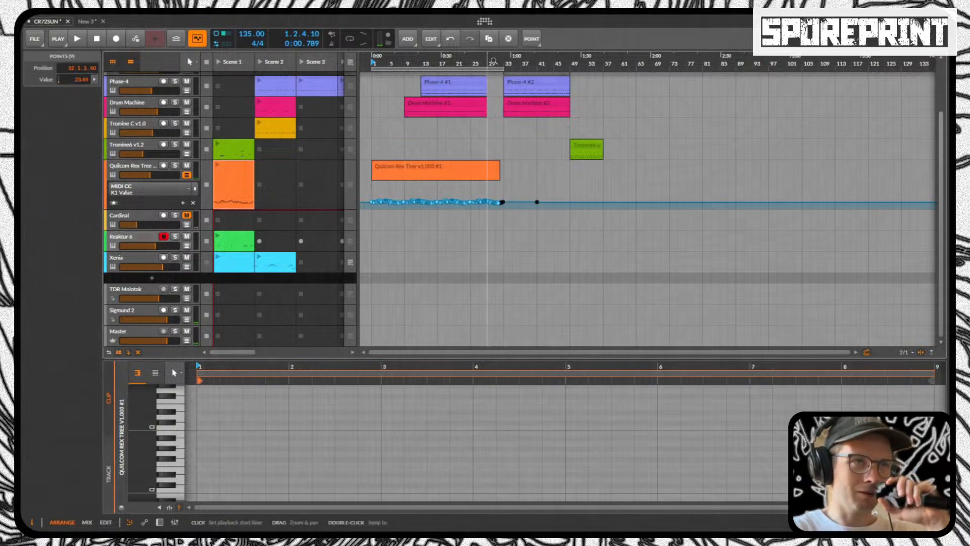
pyautogui.moveTo(492, 61); pyautogui.dragTo(576, 59)
pyautogui.press('Delete')
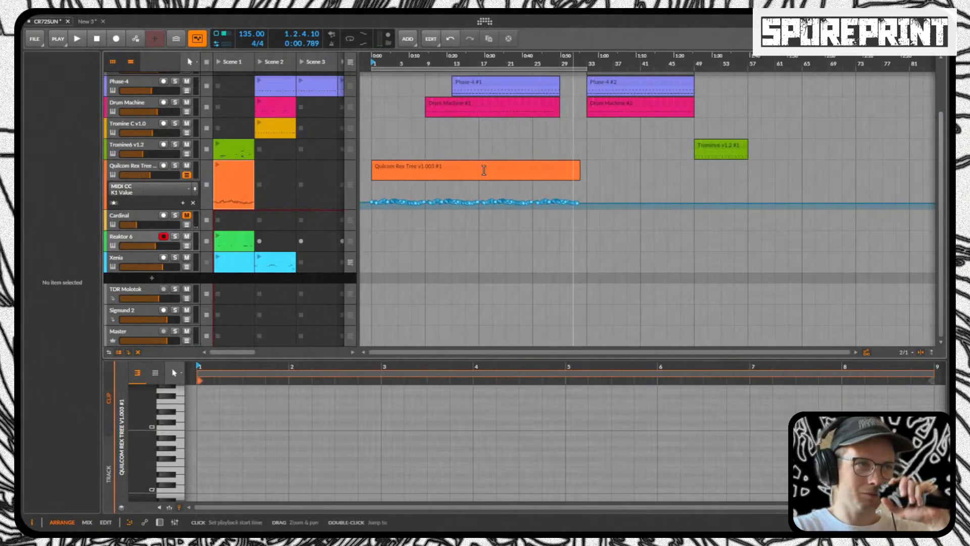
pyautogui.click(451, 170)
pyautogui.press('space')
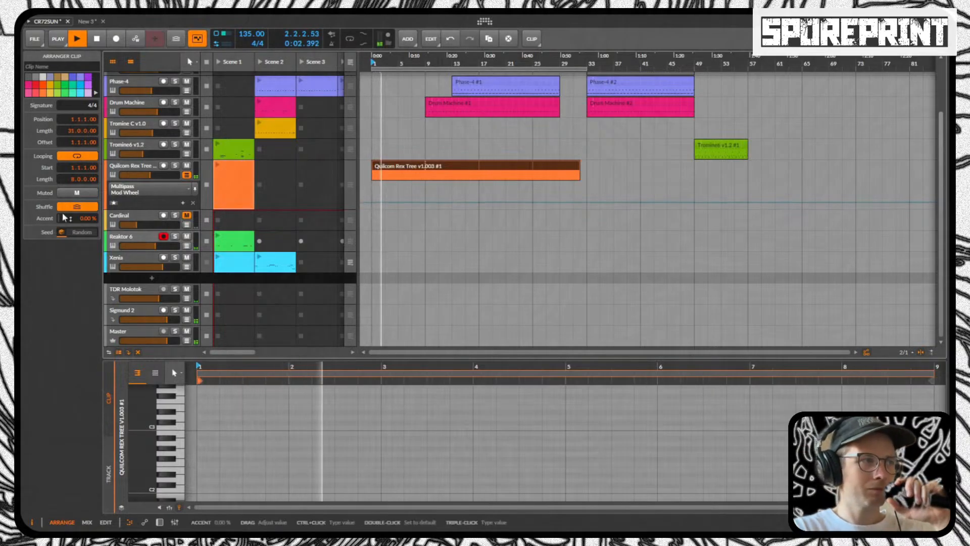
# Step: Add a second automation lane to the Quilcom Rex Tree track
pyautogui.click(192, 206)
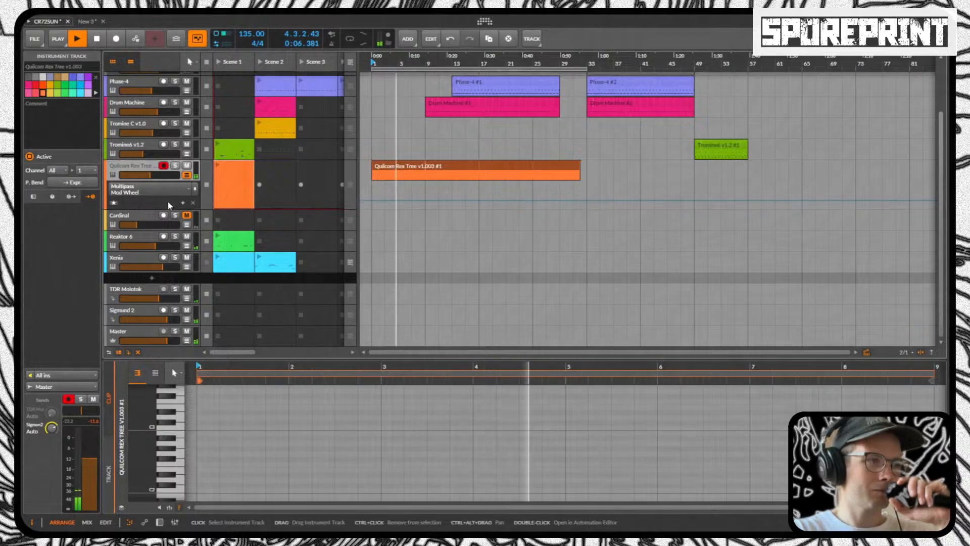
pyautogui.click(183, 203)
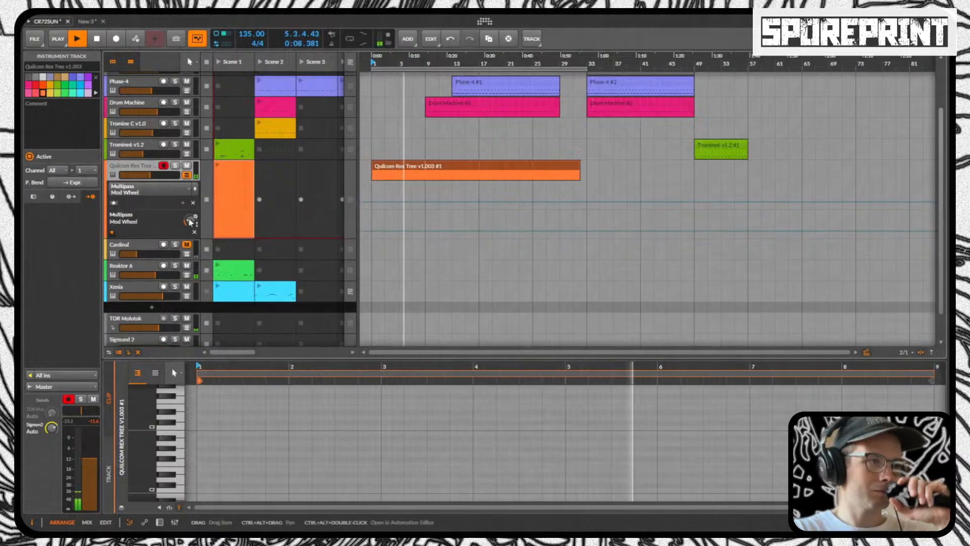
pyautogui.click(159, 198)
pyautogui.click(142, 208)
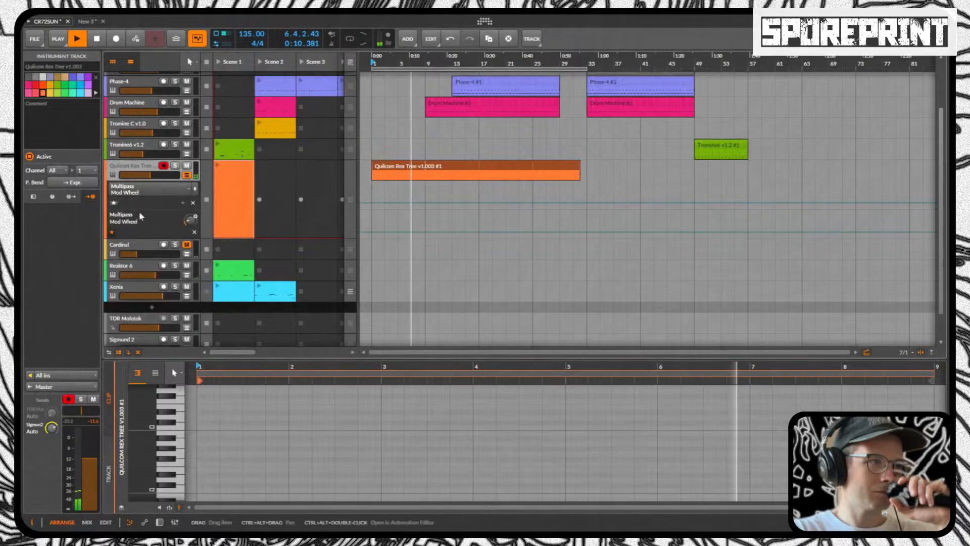
# Step: Show all automation lanes of the Quilcom Rex Tree track and remove the duplicate Mod Wheel lane and the Mouse x lane
pyautogui.click(115, 203)
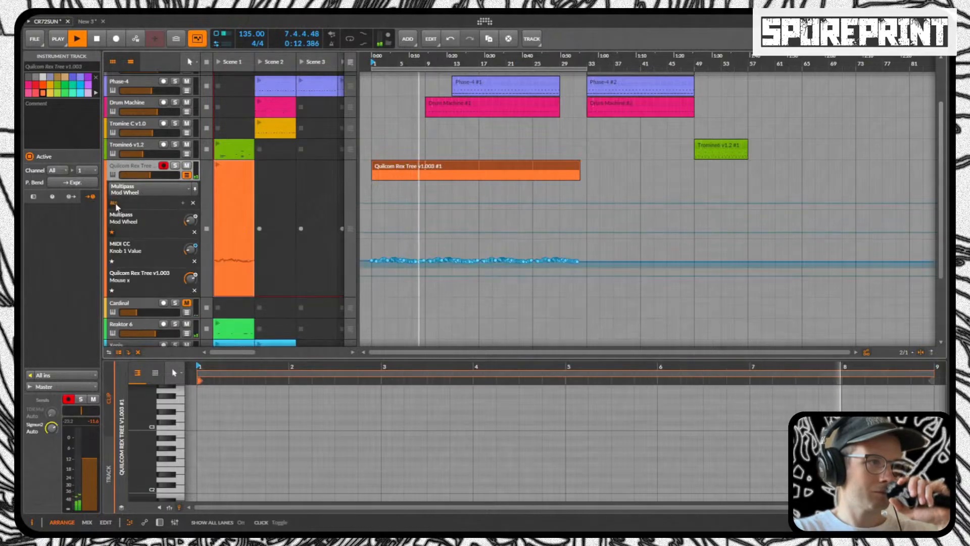
pyautogui.click(193, 232)
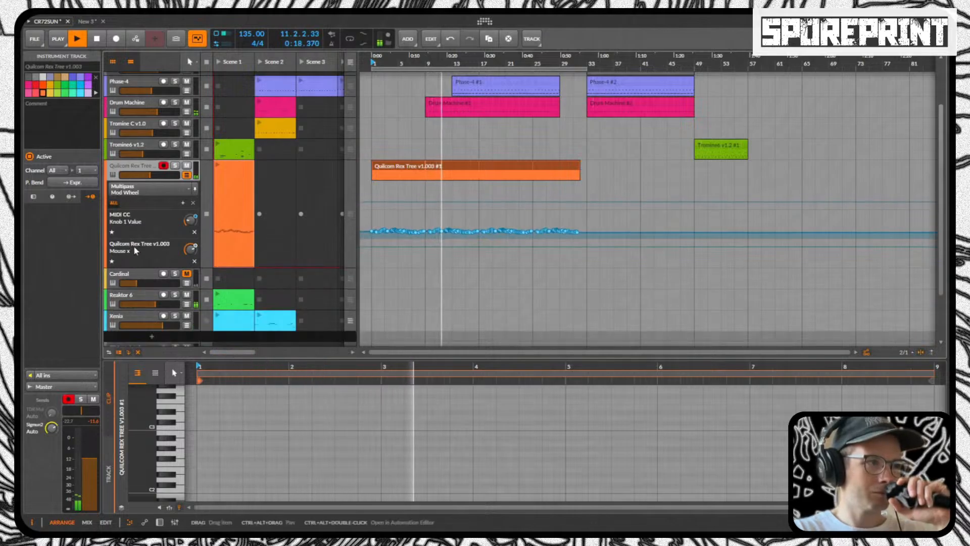
pyautogui.click(194, 261)
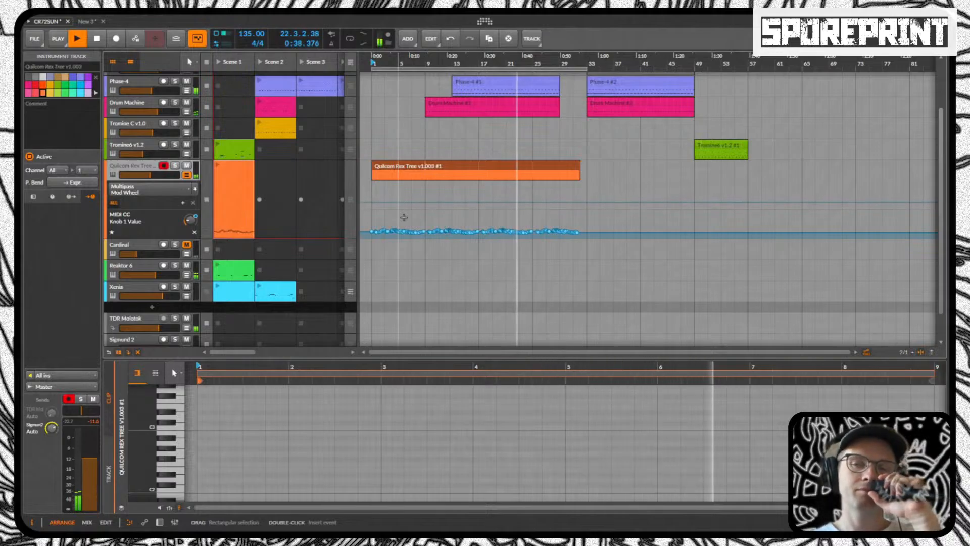
# Step: Place the Reaktor 6 Scene 1 launcher clip in the arrangement at bar 33, spanning 32 bars
pyautogui.scroll(-1, 455, 210)
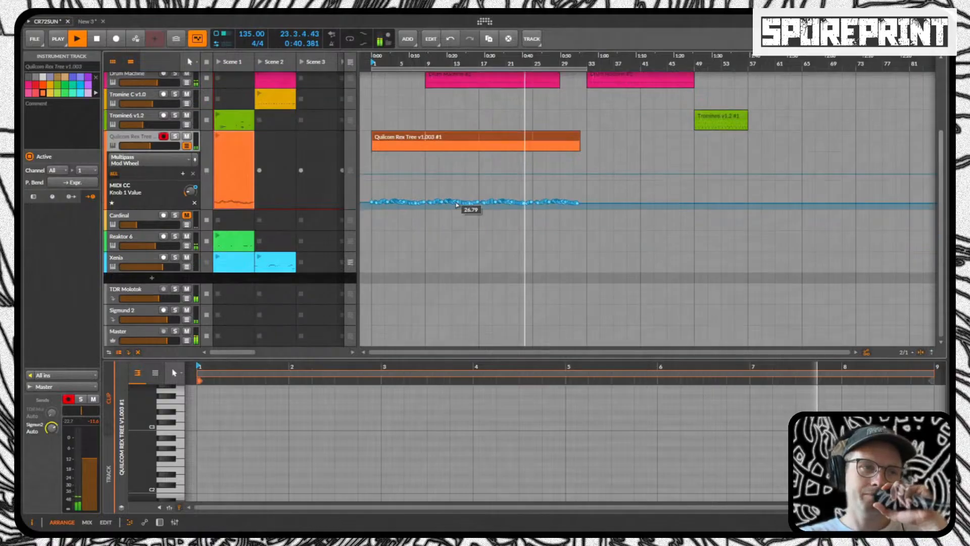
pyautogui.scroll(4, 437, 227)
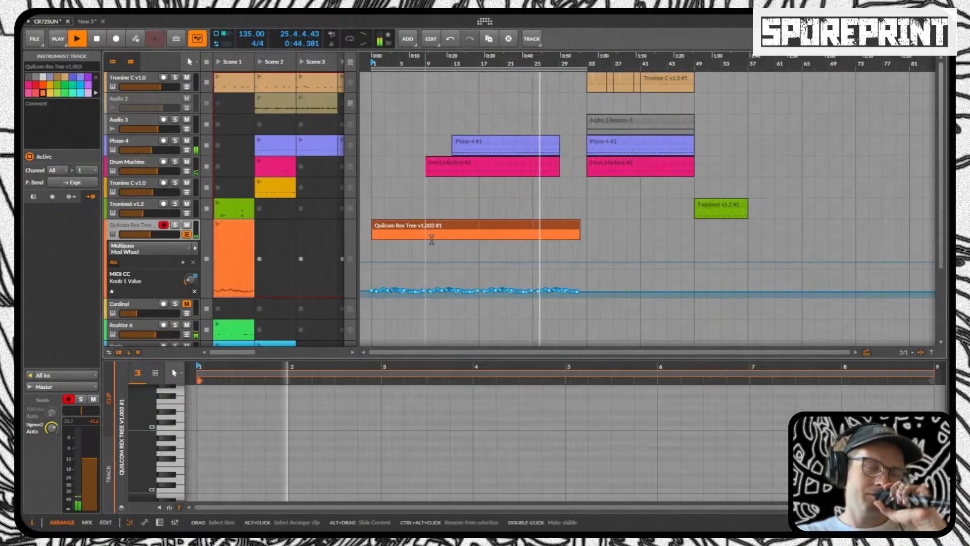
pyautogui.scroll(-4, 432, 240)
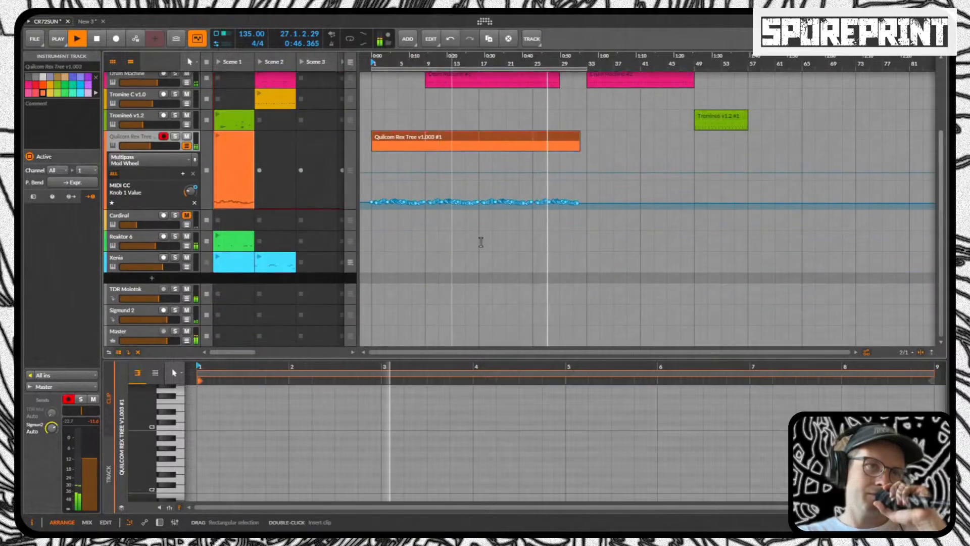
pyautogui.click(238, 241)
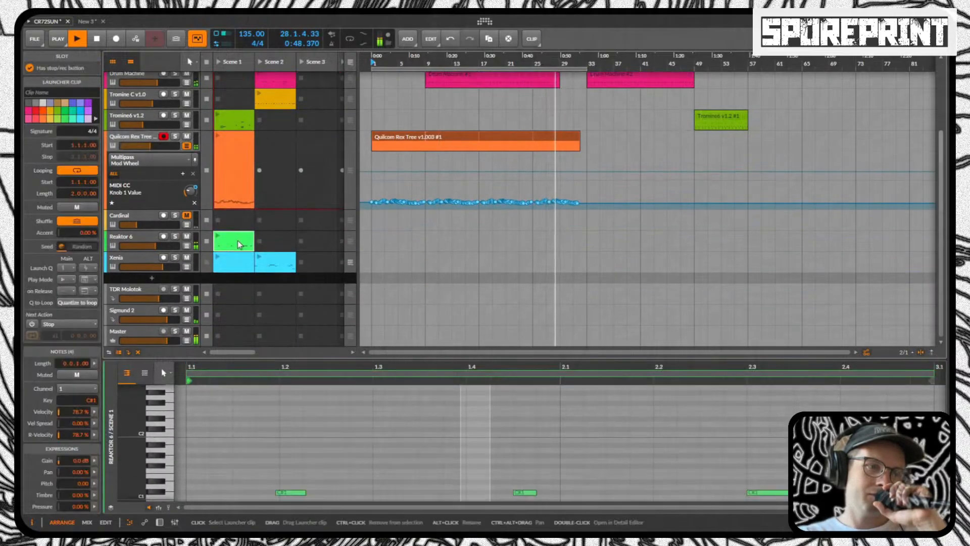
pyautogui.moveTo(232, 241); pyautogui.dragTo(804, 236)
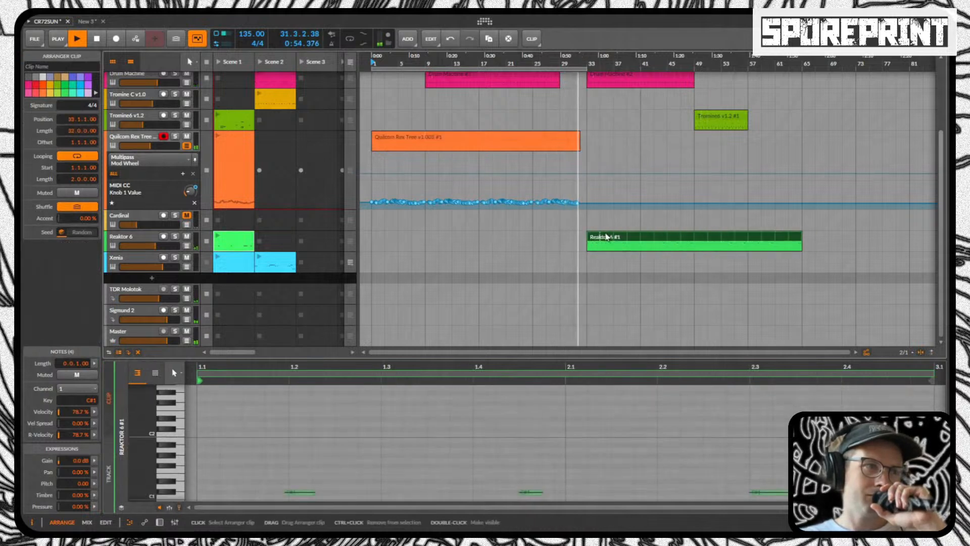
# Step: In the Reaktor 6 track's Skip automation, drop the value to zero just before bar 33 and set a 70% point at bar 33
pyautogui.click(186, 245)
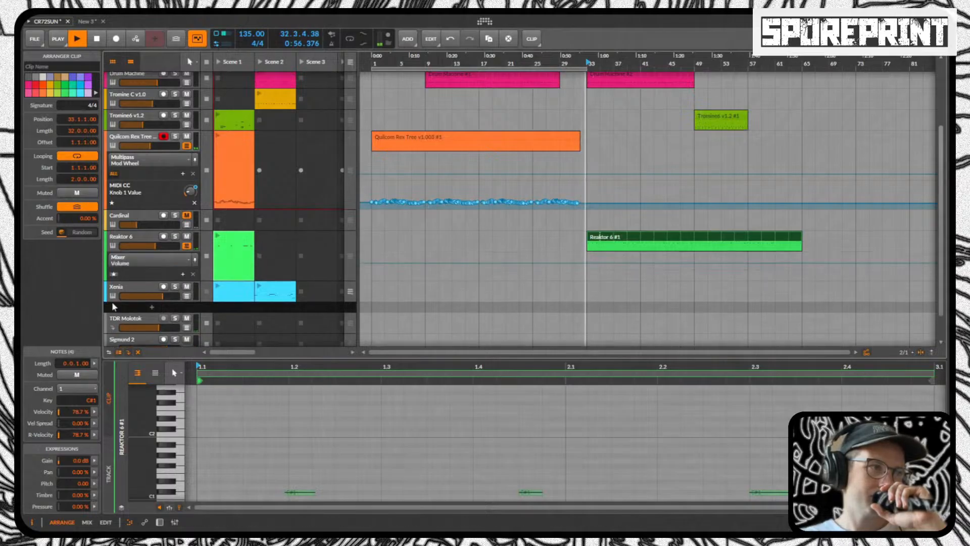
pyautogui.click(154, 262)
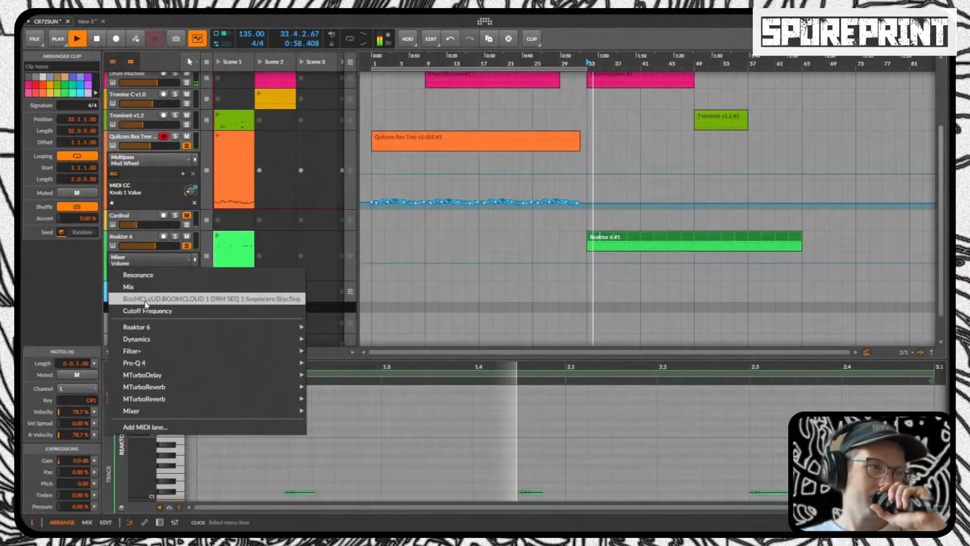
pyautogui.click(145, 301)
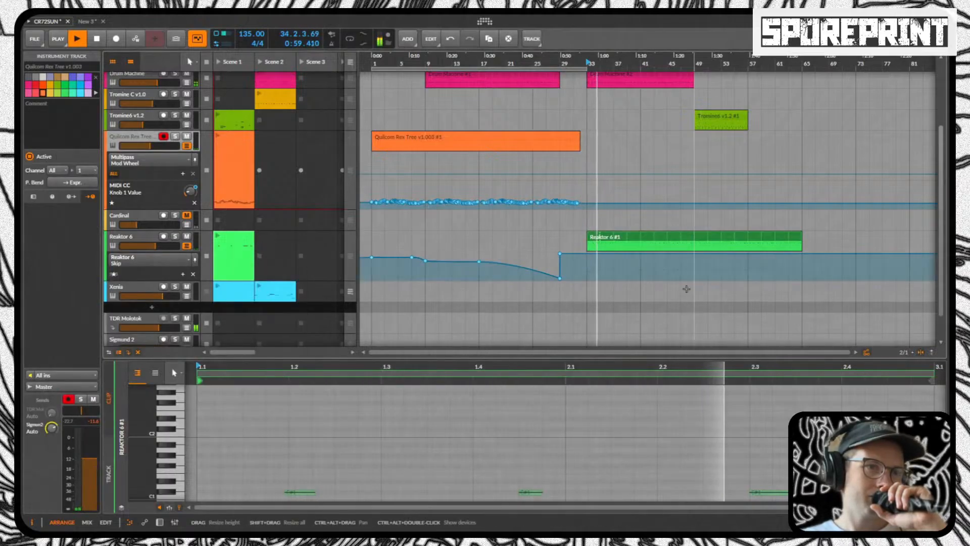
pyautogui.click(587, 253)
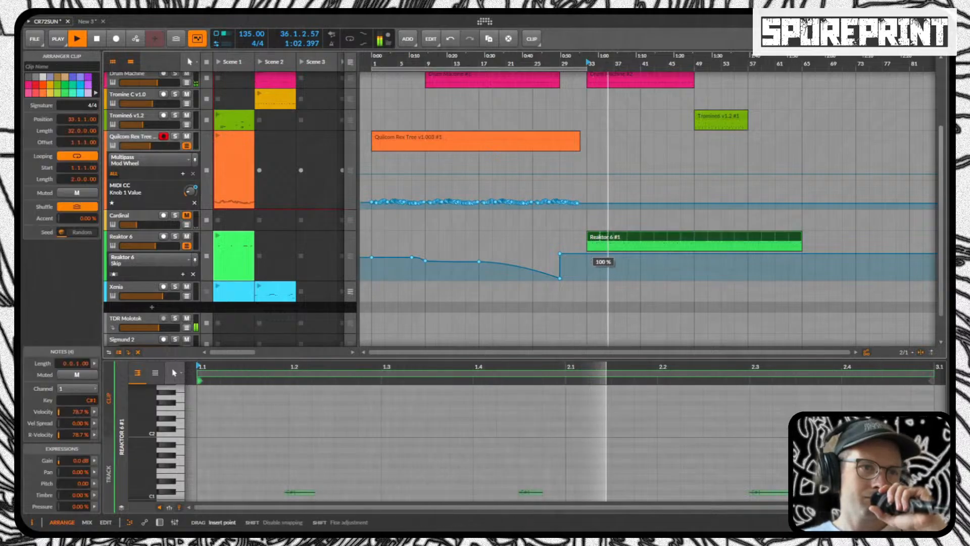
pyautogui.scroll(5, 586, 232)
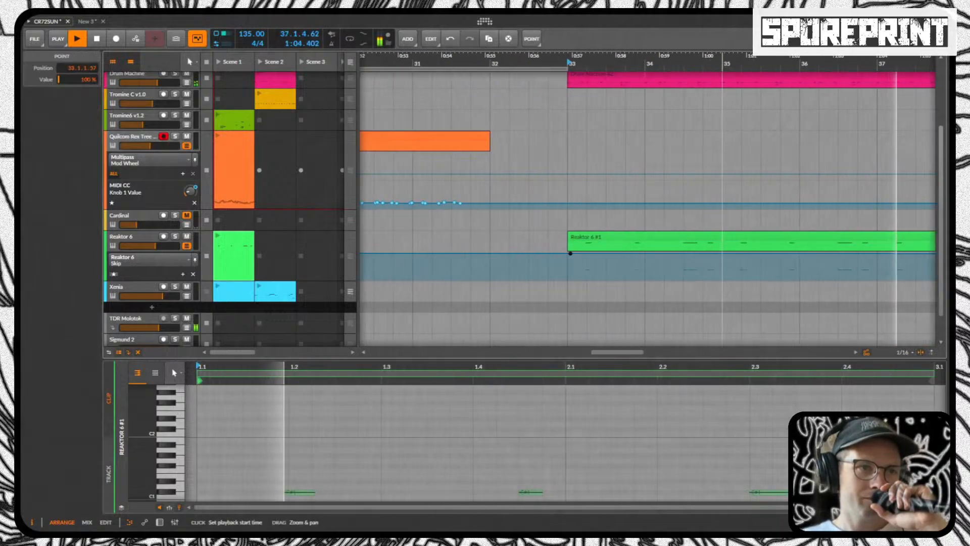
pyautogui.moveTo(553, 253)
pyautogui.mouseDown()
pyautogui.moveTo(511, 253)
pyautogui.moveTo(552, 277)
pyautogui.moveTo(530, 276)
pyautogui.moveTo(552, 261)
pyautogui.mouseUp()
pyautogui.scroll(-2, 552, 261)
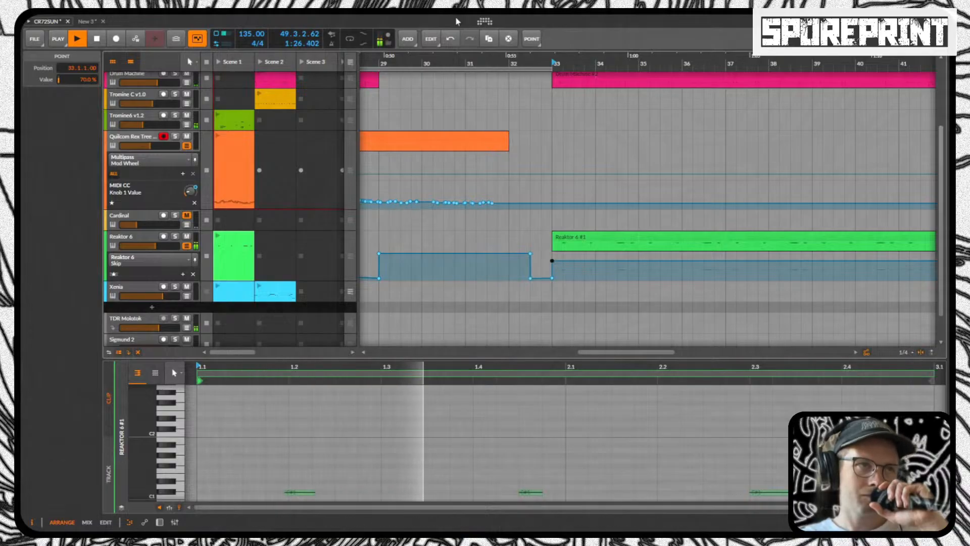
# Step: Play from bar 29 and move the Skip automation's drop to 0% back to bar 32
pyautogui.moveTo(438, 60)
pyautogui.mouseDown()
pyautogui.moveTo(438, 44)
pyautogui.moveTo(454, 48)
pyautogui.mouseUp()
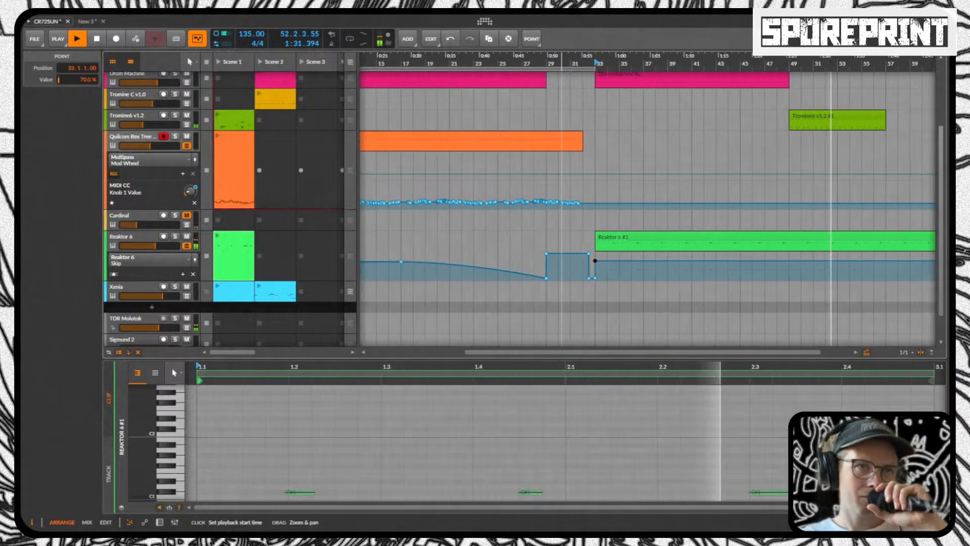
pyautogui.click(547, 244)
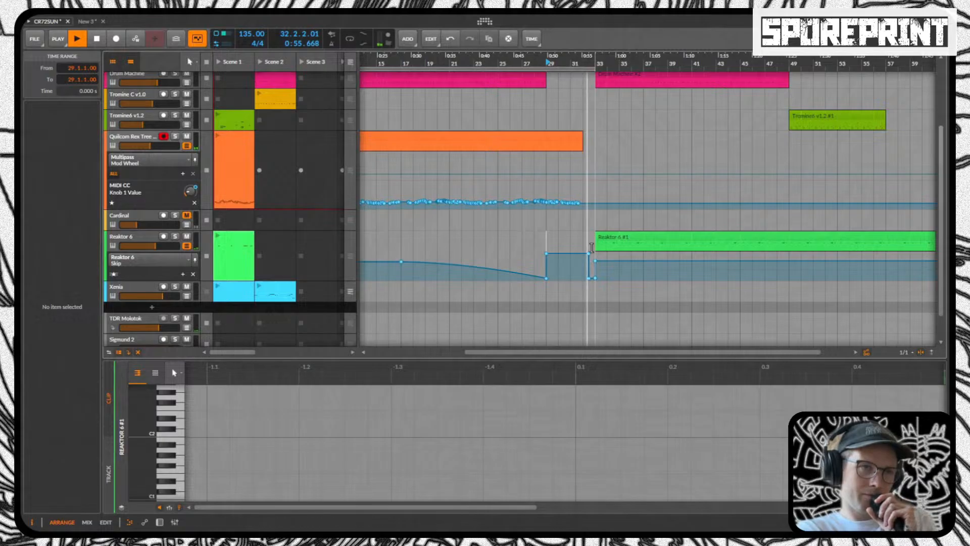
pyautogui.moveTo(589, 254); pyautogui.dragTo(583, 277)
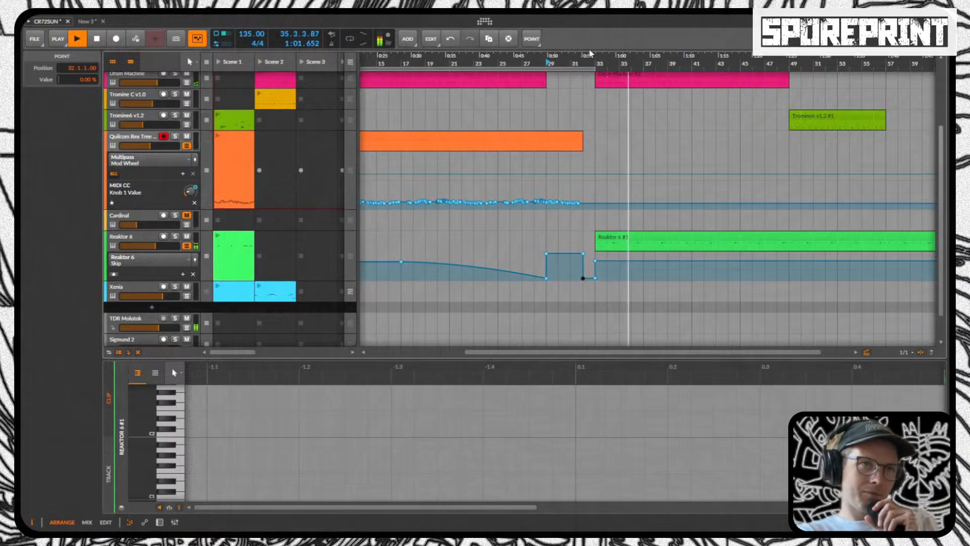
pyautogui.moveTo(589, 53); pyautogui.dragTo(541, 269)
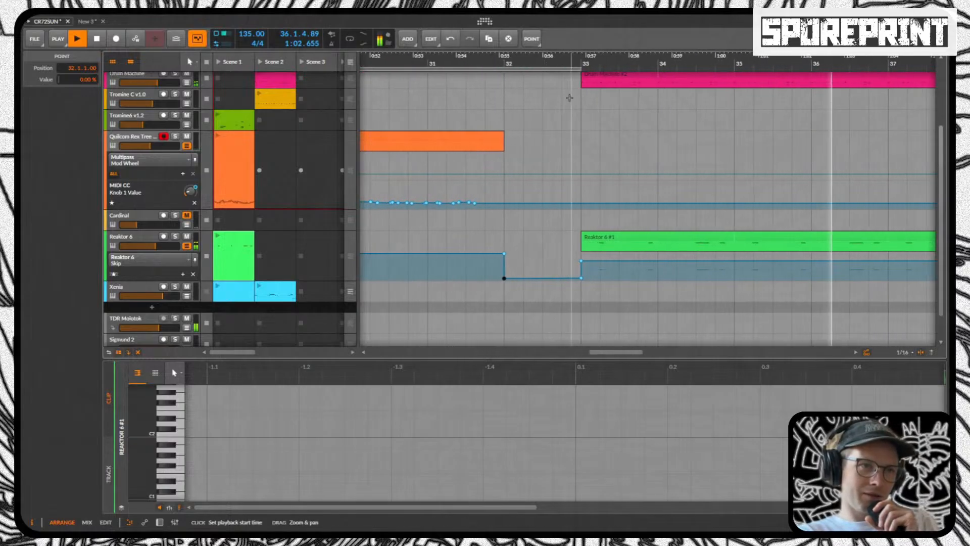
pyautogui.click(541, 270)
# Step: Show the device panel below the arrangement
pyautogui.click(131, 258)
pyautogui.press('Escape')
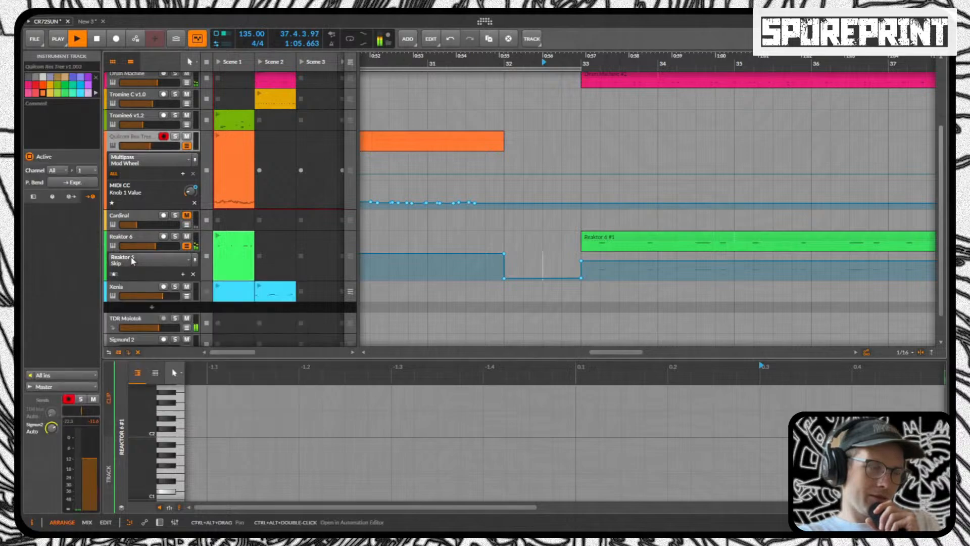
pyautogui.click(175, 522)
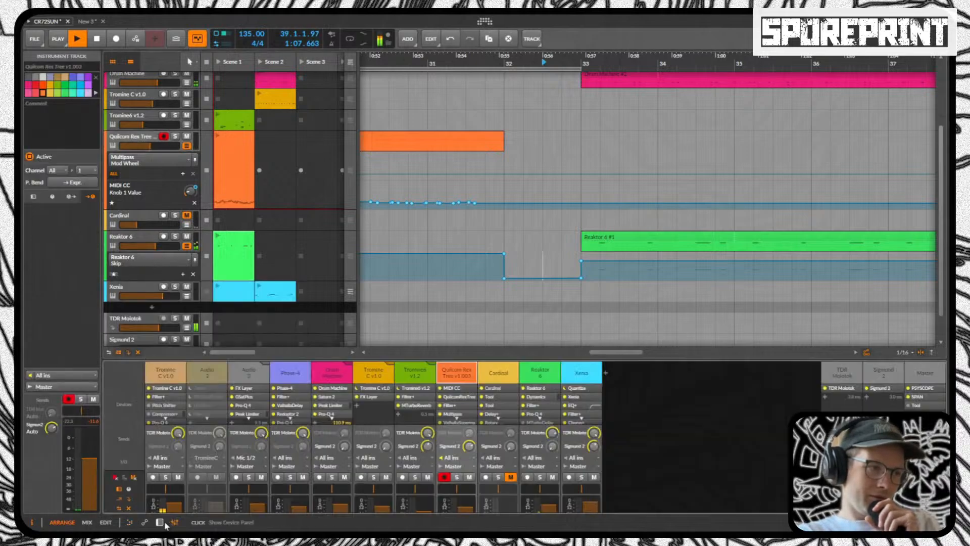
pyautogui.click(161, 522)
pyautogui.click(160, 521)
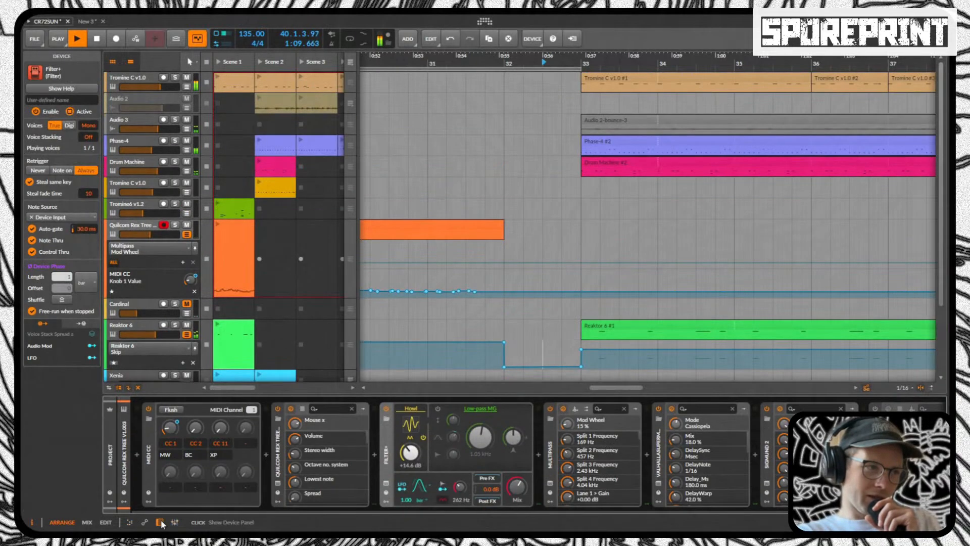
pyautogui.click(161, 520)
pyautogui.click(161, 521)
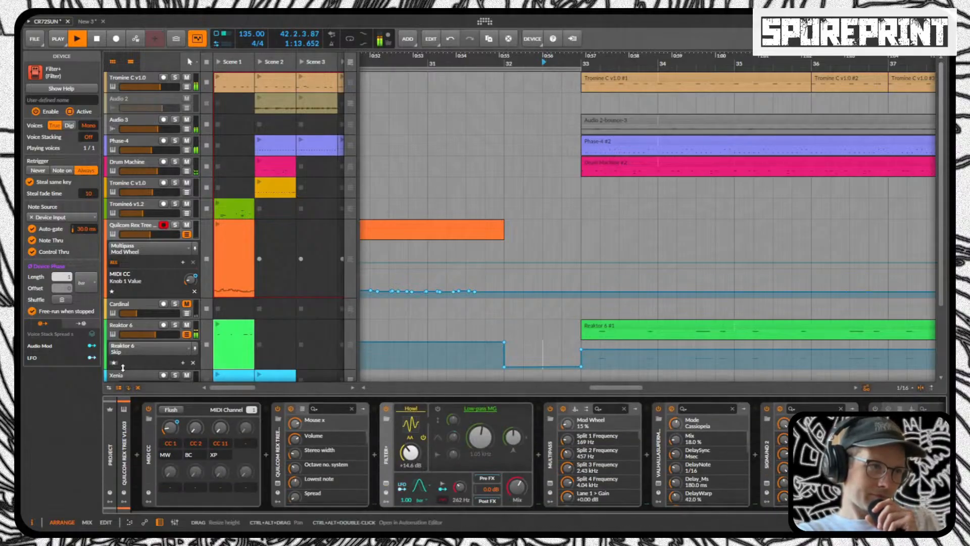
# Step: Open the Reaktor 6 plug-in window, move it aside and bring its Tweak parameter into the track's automation lane
pyautogui.click(121, 329)
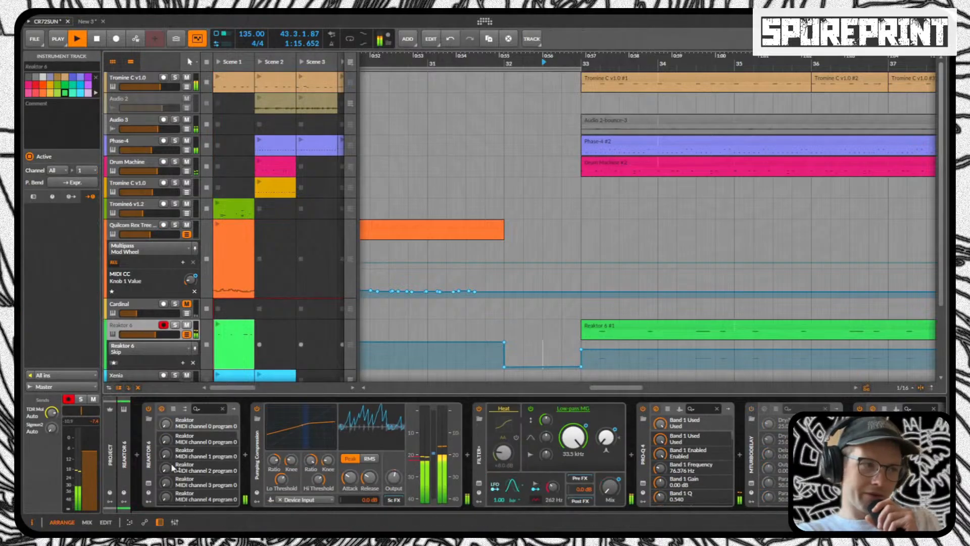
pyautogui.click(149, 488)
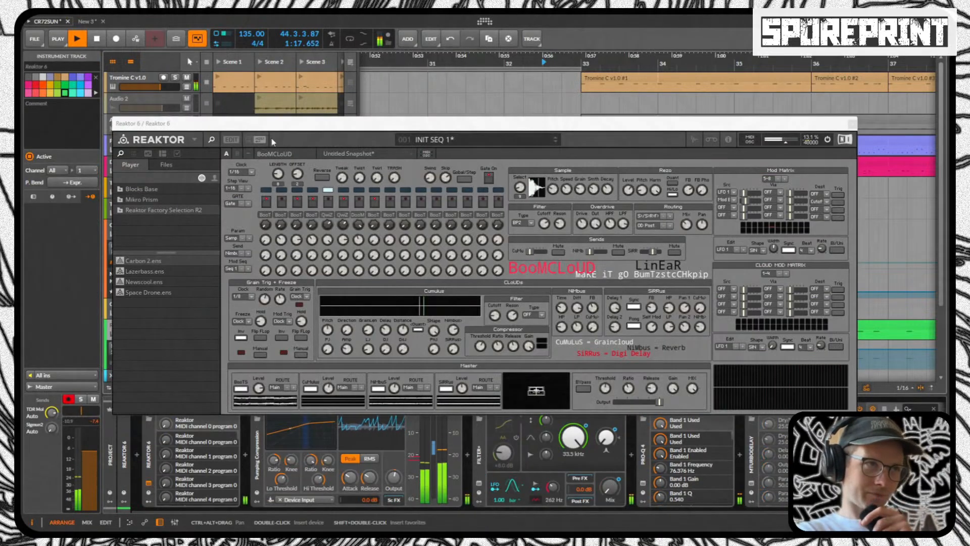
pyautogui.moveTo(306, 129); pyautogui.dragTo(757, 310)
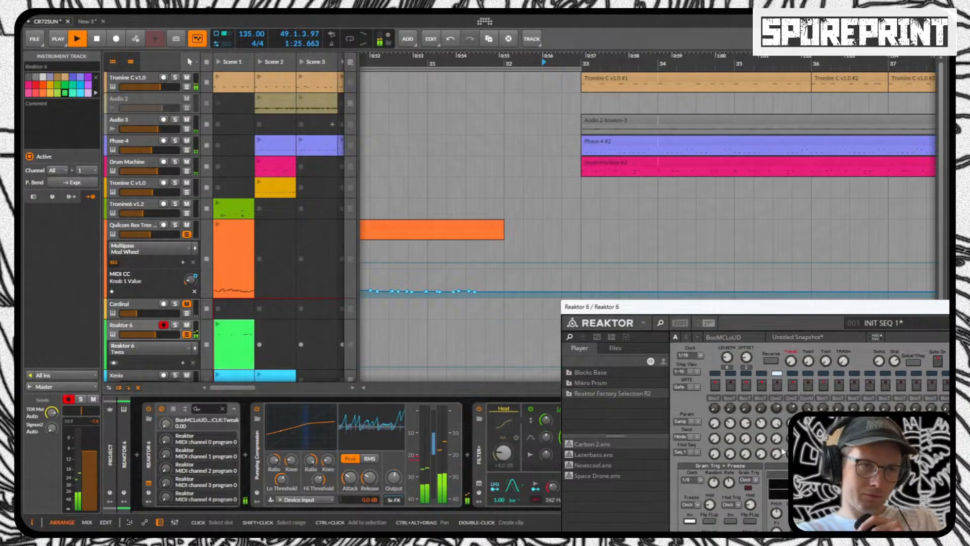
# Step: Stop playback and draw a Tweak automation peak from 0% at 32.3 up to about 58% at 32.4 and back to 0% at bar 33
pyautogui.moveTo(569, 57); pyautogui.dragTo(567, 37)
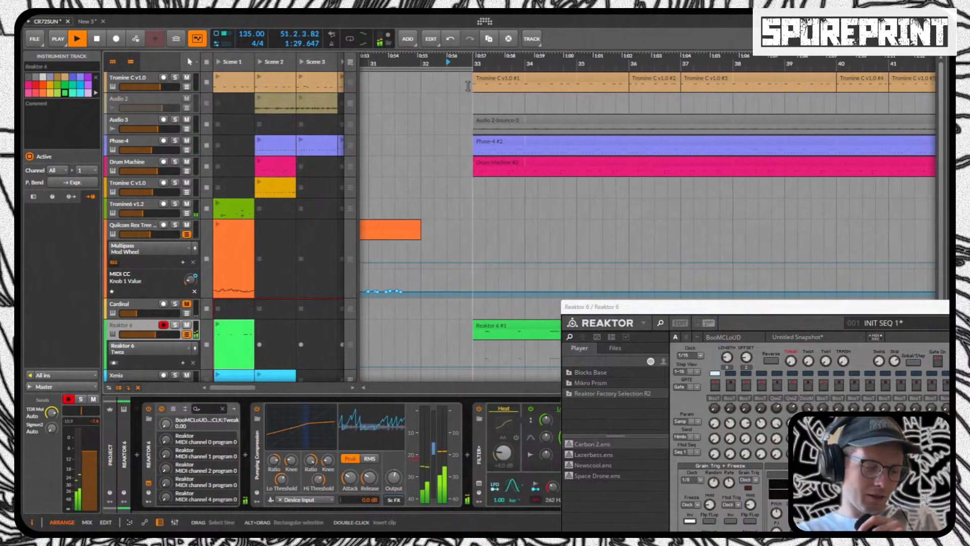
pyautogui.press('space')
pyautogui.scroll(-1, 397, 349)
pyautogui.scroll(-1, 396, 349)
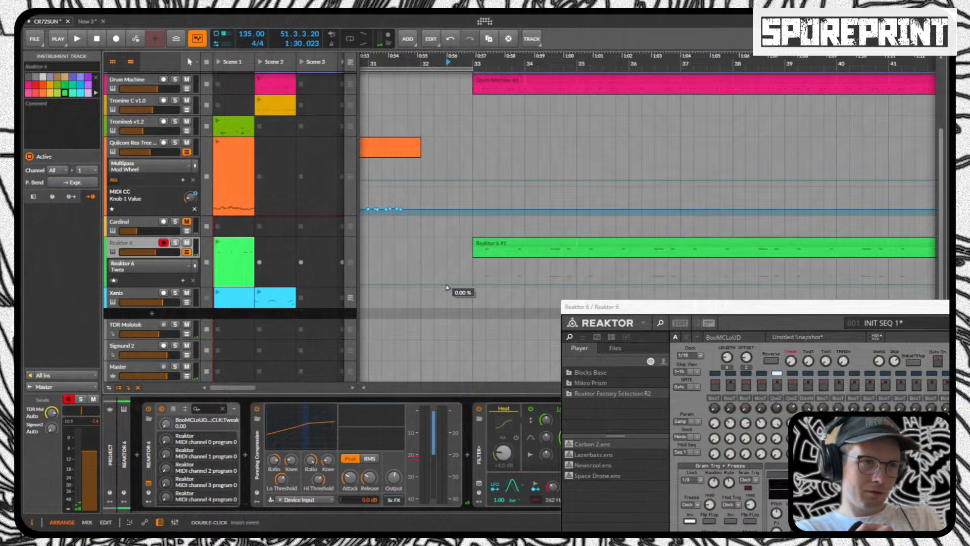
pyautogui.click(473, 288)
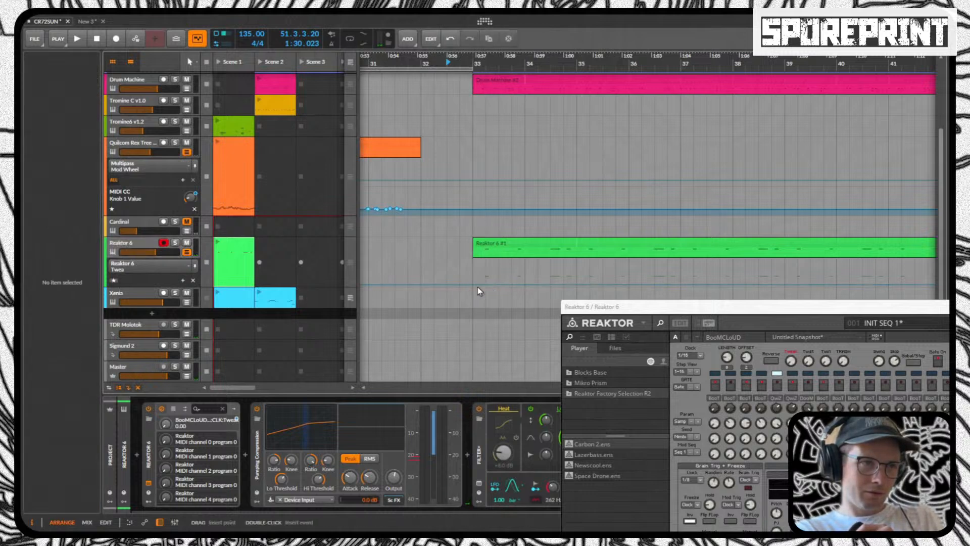
pyautogui.click(475, 287)
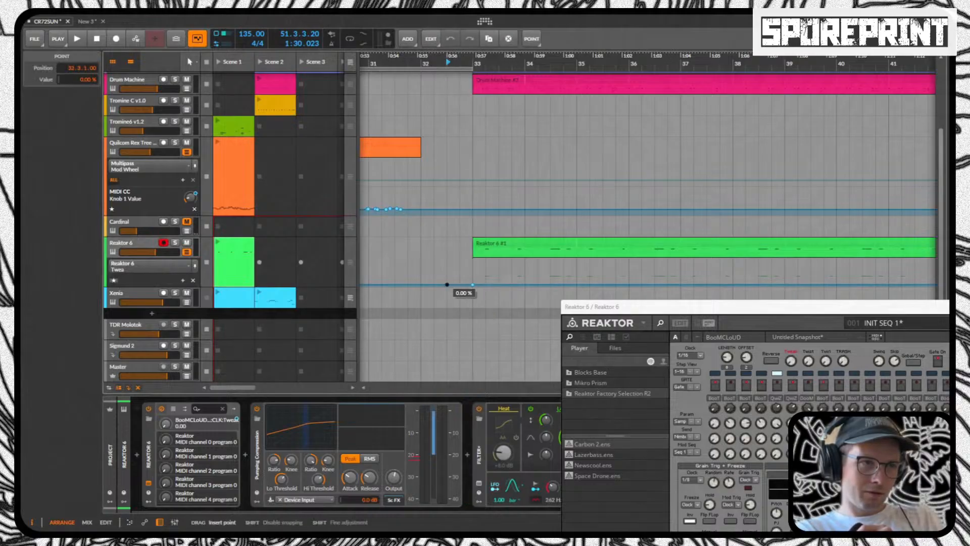
pyautogui.moveTo(461, 286); pyautogui.dragTo(460, 270)
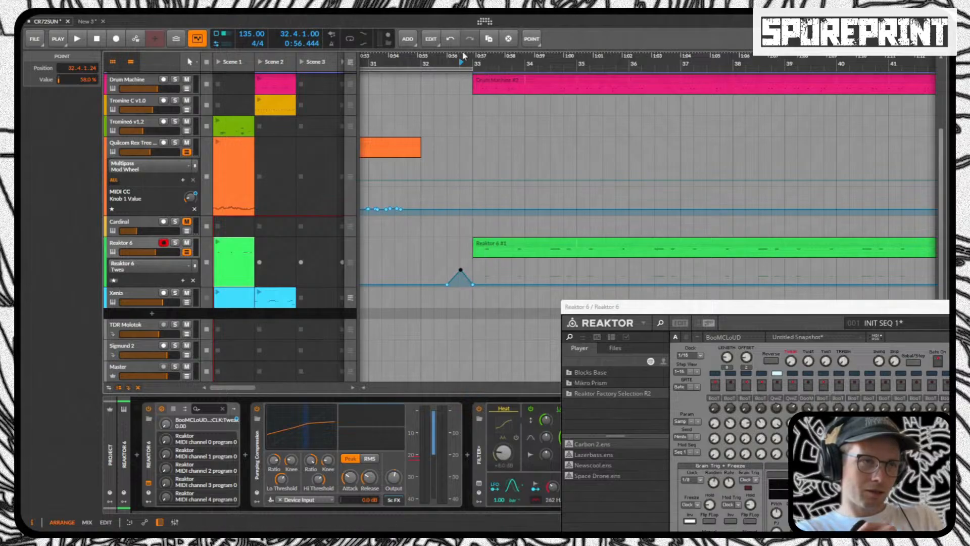
# Step: Play from bar 32 and reshape the Tweak peak into a block at about 81% from 32.3 to bar 33
pyautogui.hscroll(-3, 483, 253)
pyautogui.click(485, 255)
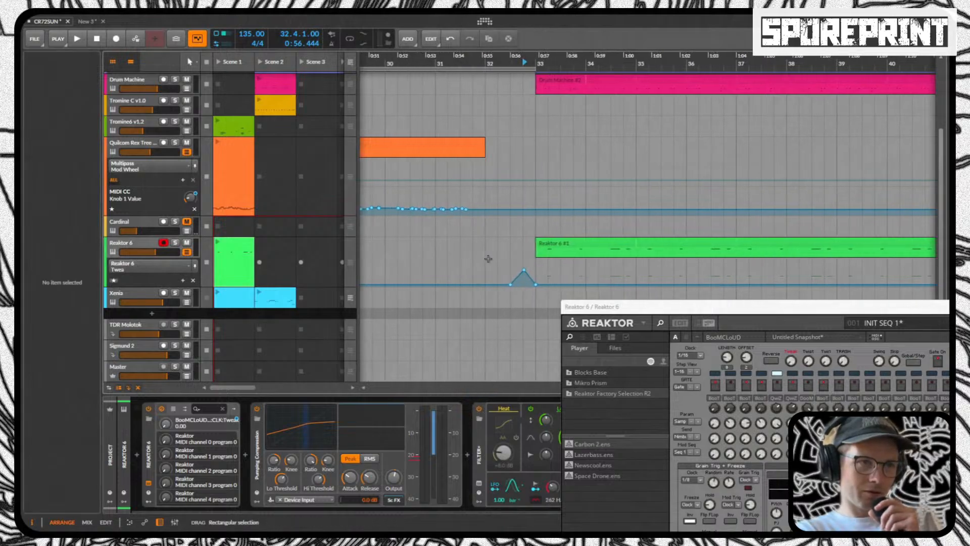
pyautogui.press('space')
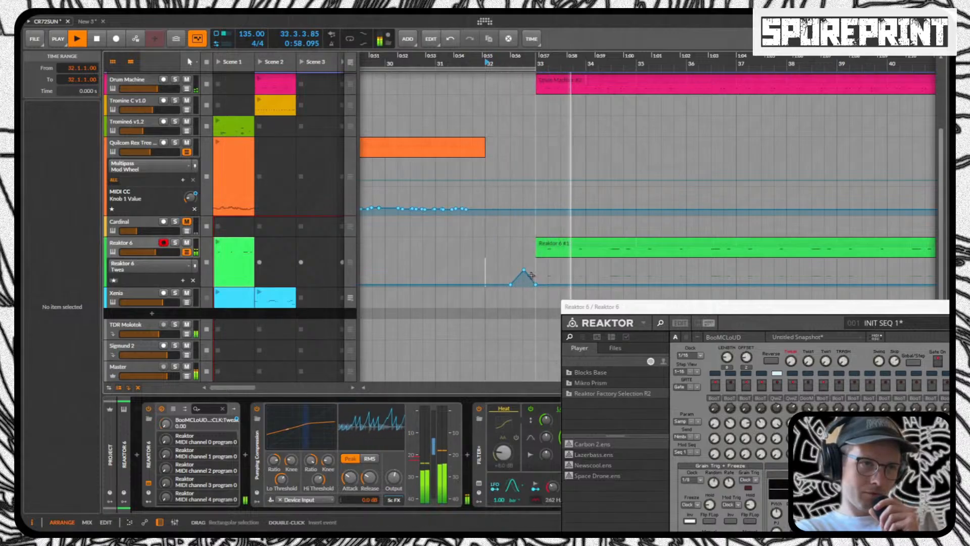
pyautogui.moveTo(531, 281); pyautogui.dragTo(532, 269)
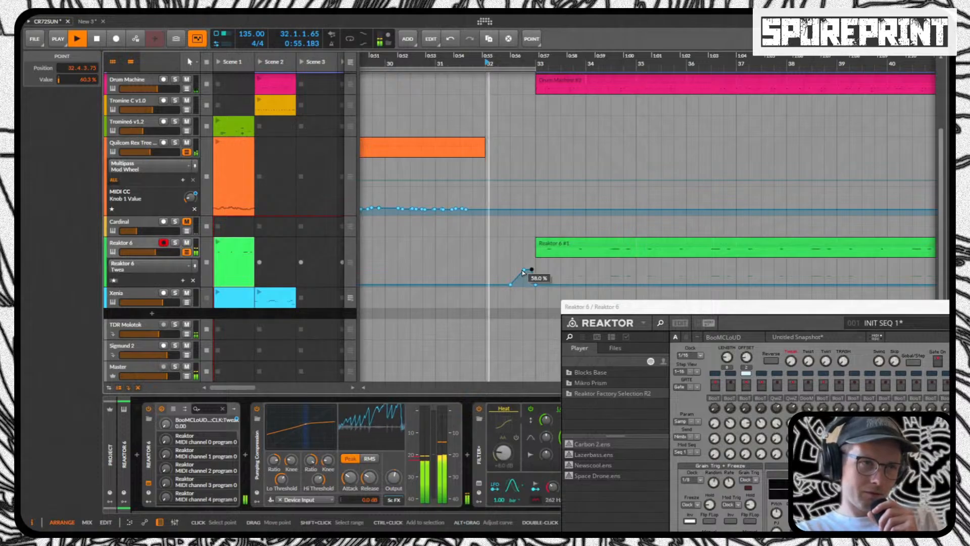
pyautogui.click(516, 275)
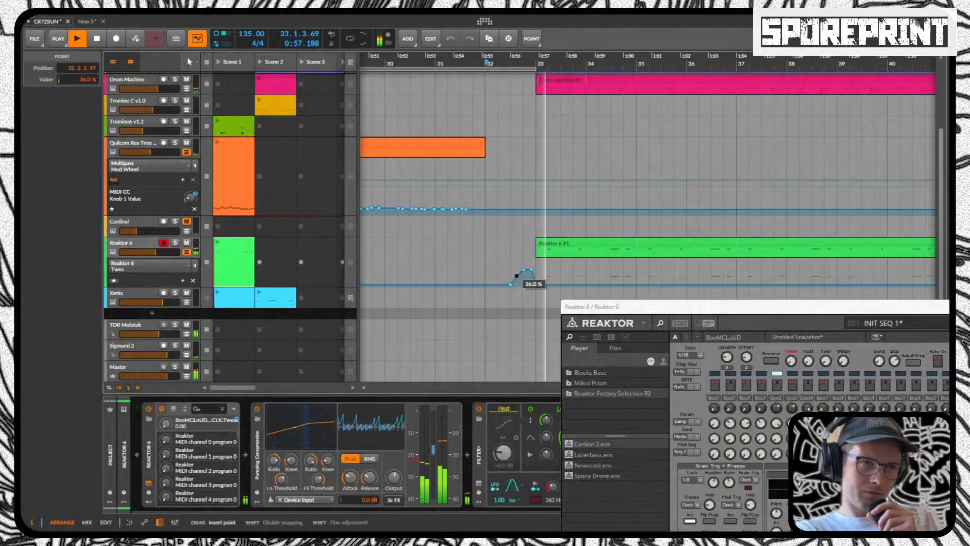
pyautogui.moveTo(516, 276); pyautogui.dragTo(510, 264)
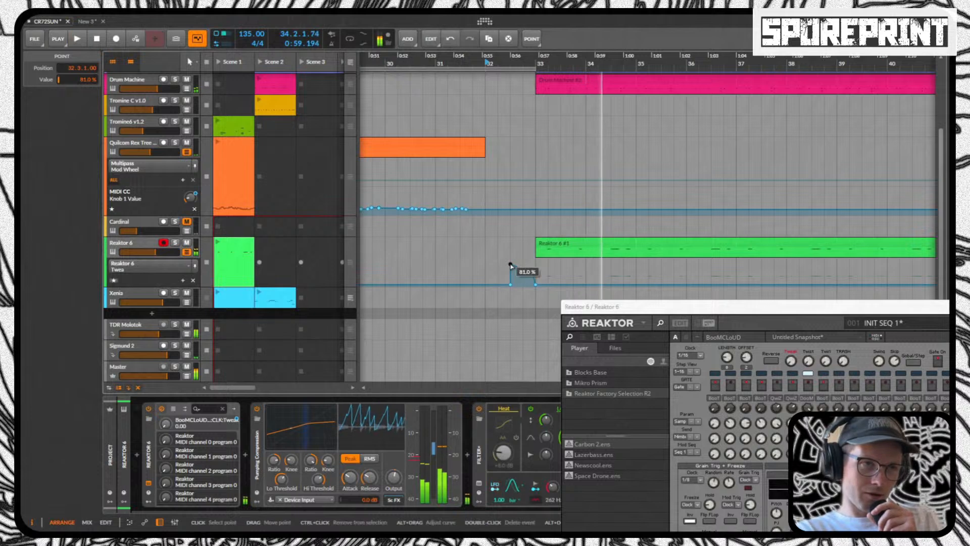
# Step: Replay from bar 32, stop playback and switch the track's automation lane to Reaktor 6's Reverse parameter by turning Reverse on
pyautogui.press('space')
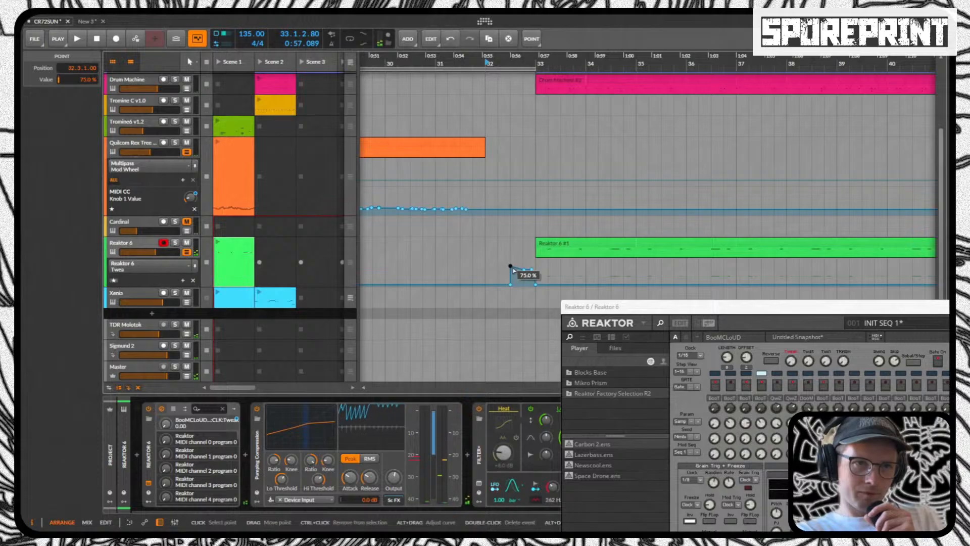
pyautogui.click(848, 362)
pyautogui.press('space')
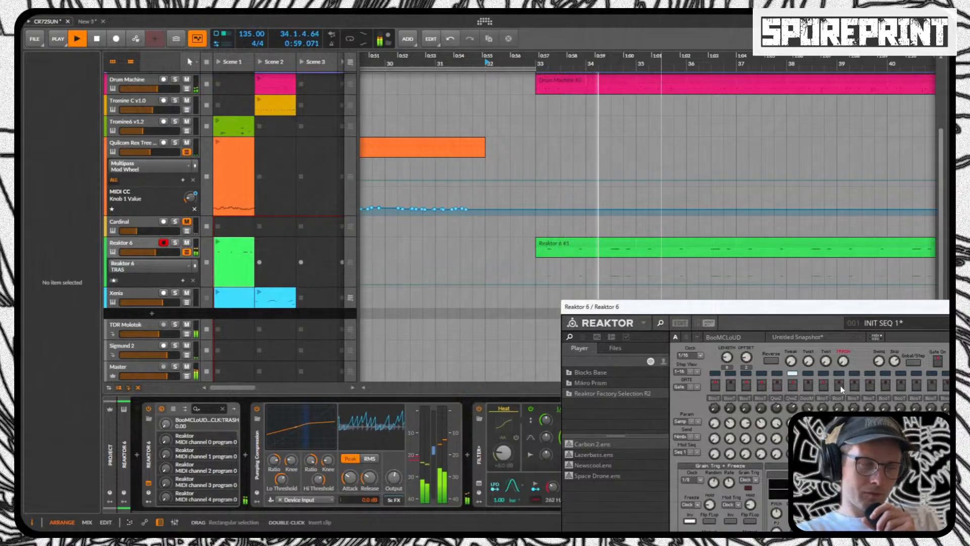
pyautogui.press('space')
pyautogui.click(770, 361)
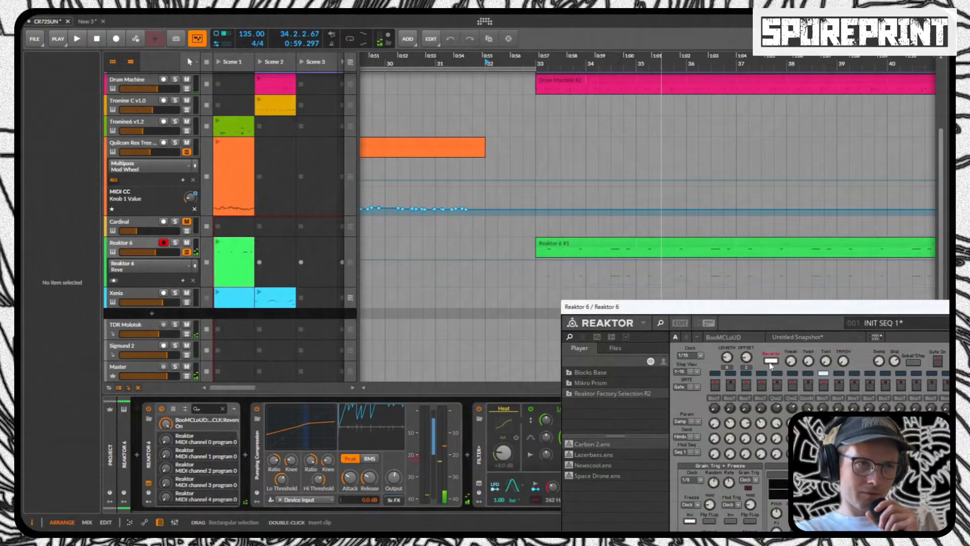
# Step: Draw a 100% Reverse automation block ending at 32.3 and shift its starting edge to 32.2
pyautogui.moveTo(484, 261); pyautogui.dragTo(485, 284)
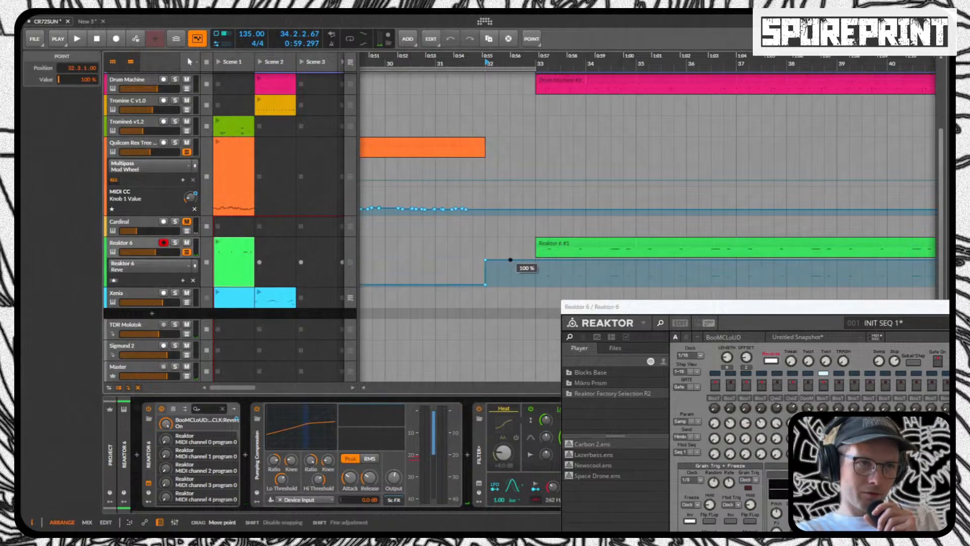
pyautogui.moveTo(510, 259); pyautogui.dragTo(510, 284)
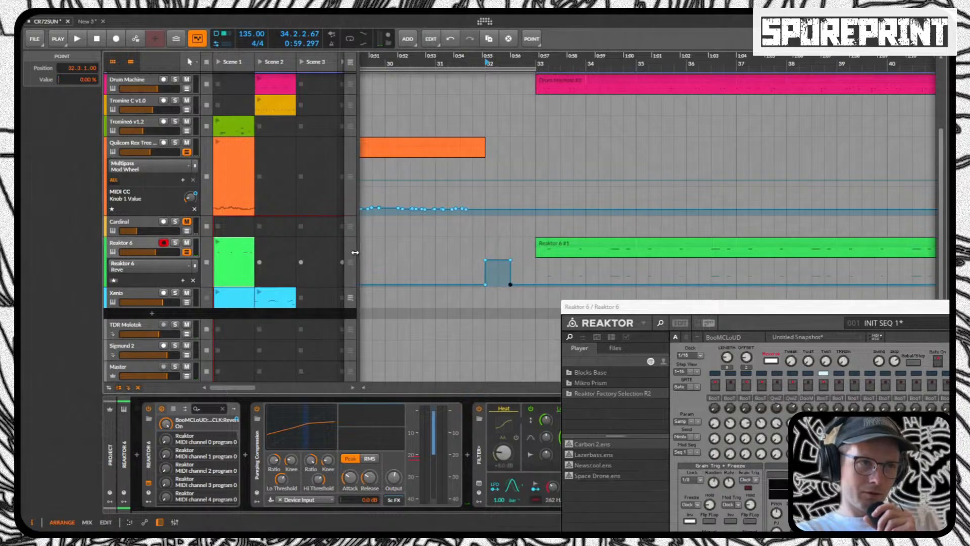
pyautogui.click(485, 261)
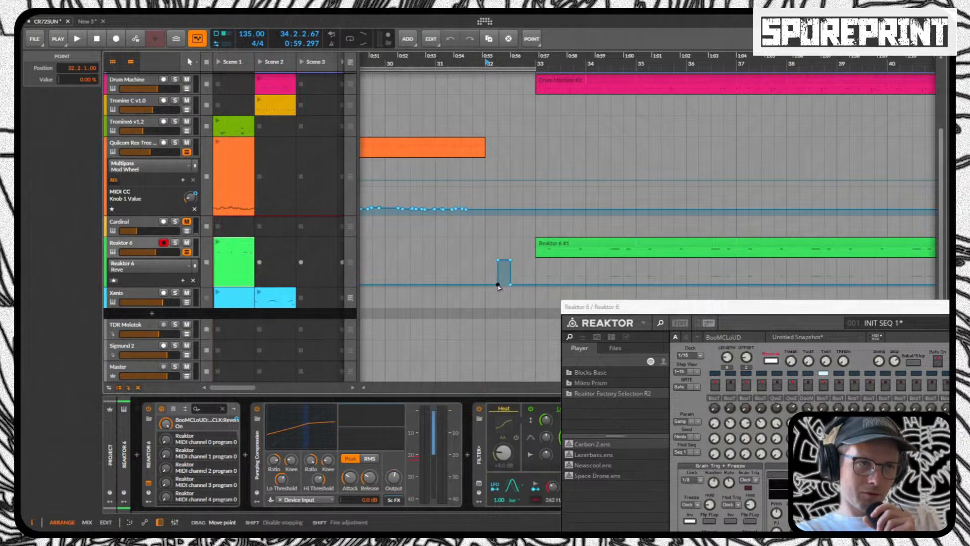
# Step: Play from 30.4, extend the Reverse block's start back to 32.1 and move the Reaktor 6 plug-in window lower
pyautogui.click(423, 272)
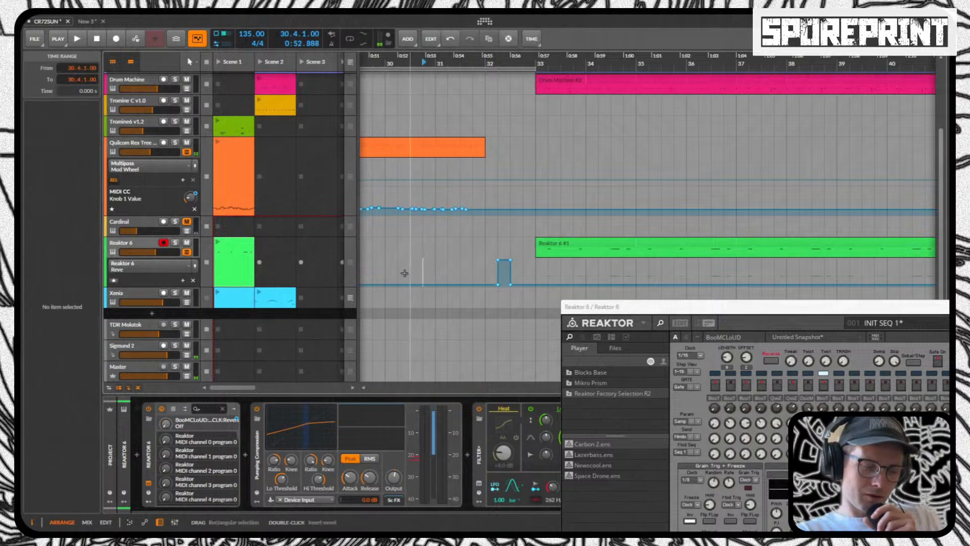
pyautogui.press('space')
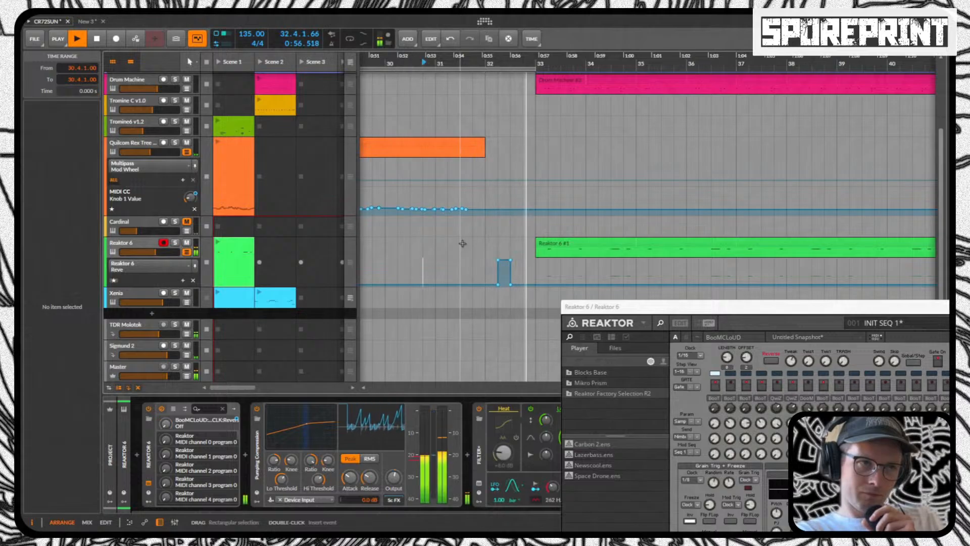
pyautogui.moveTo(497, 284); pyautogui.dragTo(484, 255)
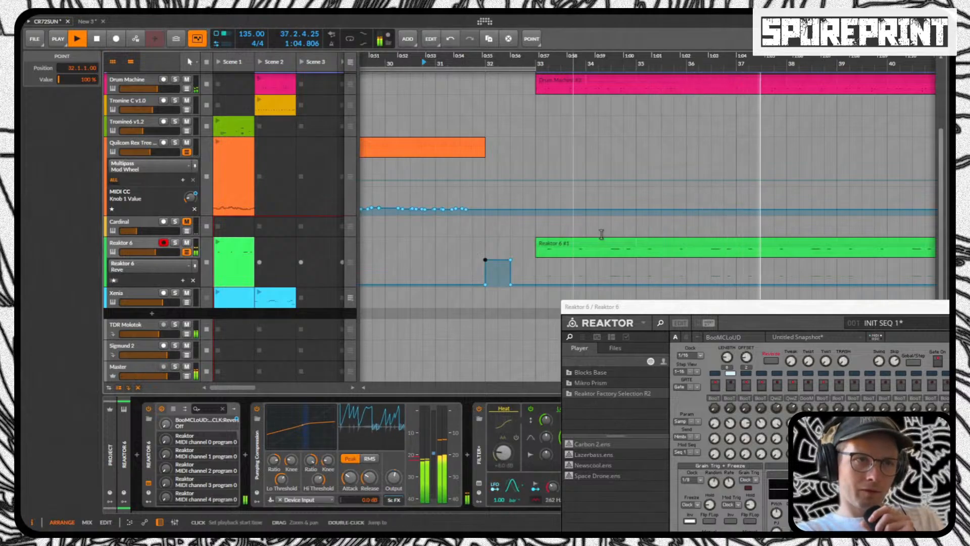
pyautogui.moveTo(520, 57); pyautogui.dragTo(440, 56)
pyautogui.moveTo(788, 306); pyautogui.dragTo(803, 375)
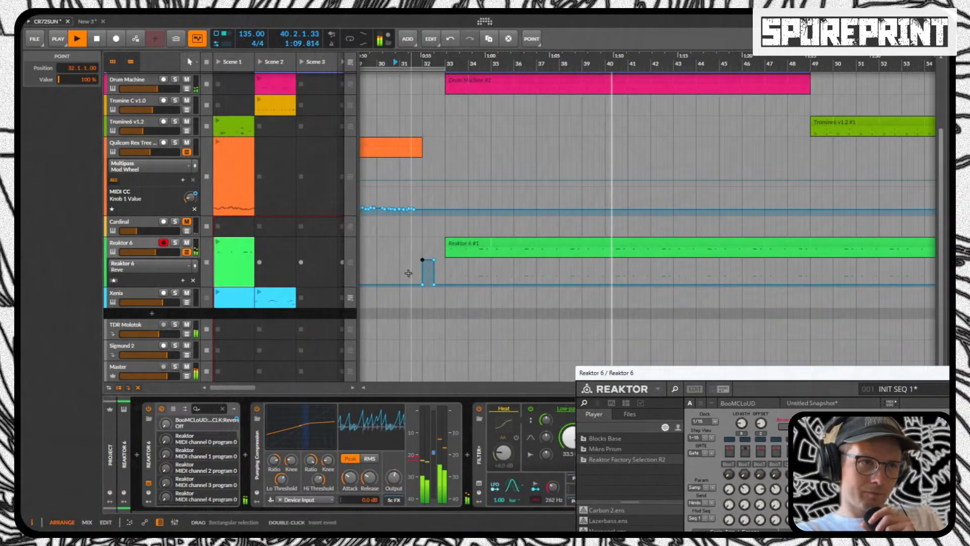
# Step: Try extending the start of the Reaktor 6 clip back to bar 32 and on to 31.3, replaying from bar 33
pyautogui.click(447, 243)
pyautogui.moveTo(447, 243); pyautogui.dragTo(422, 243)
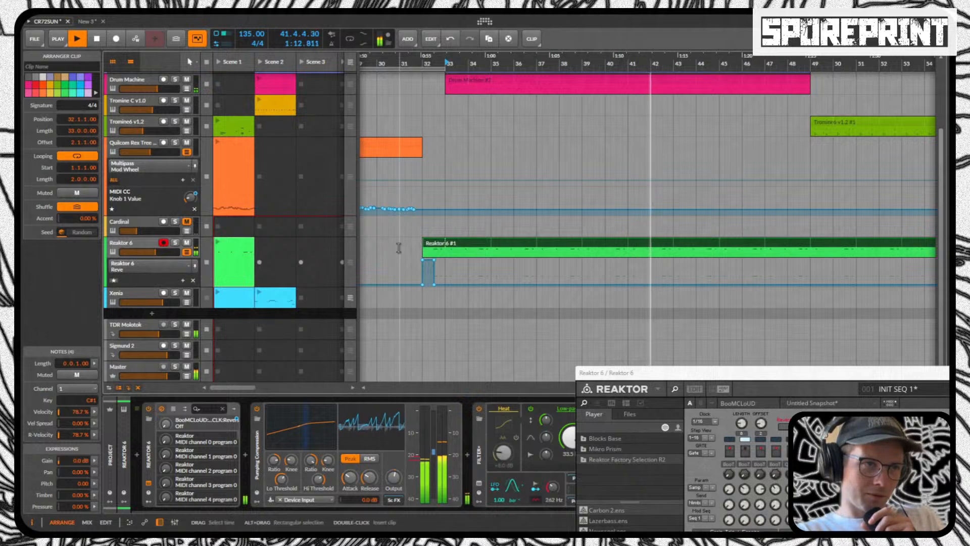
pyautogui.press('space')
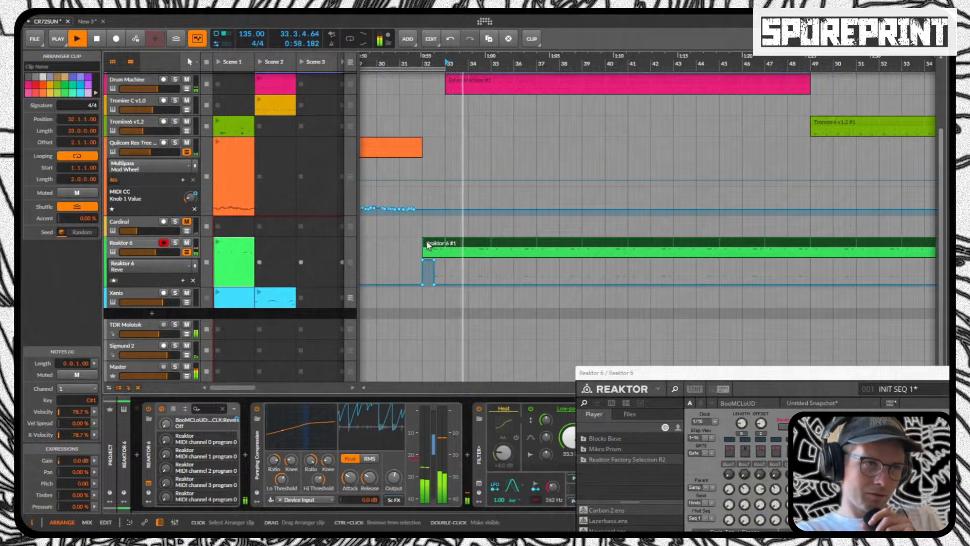
pyautogui.moveTo(425, 244)
pyautogui.mouseDown()
pyautogui.moveTo(398, 243)
pyautogui.moveTo(412, 243)
pyautogui.mouseUp()
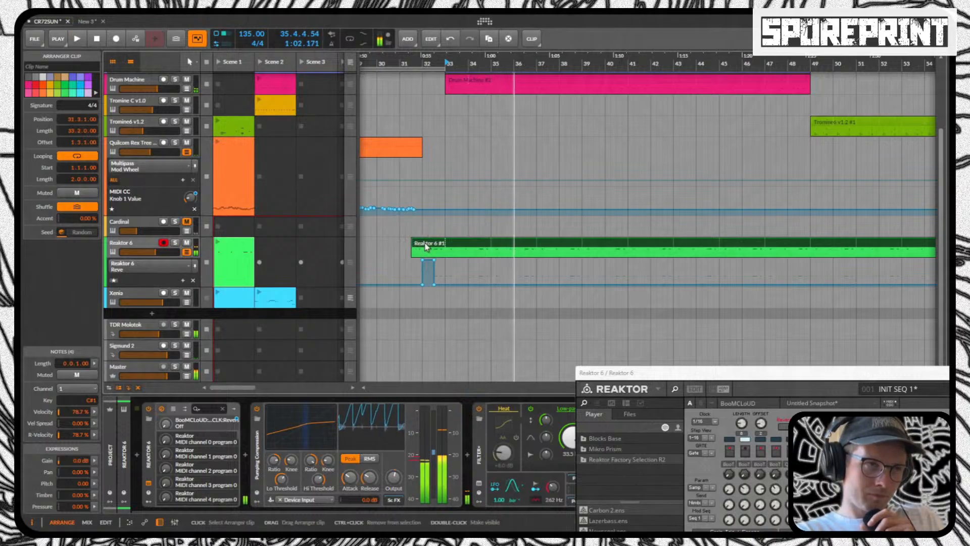
pyautogui.press('space')
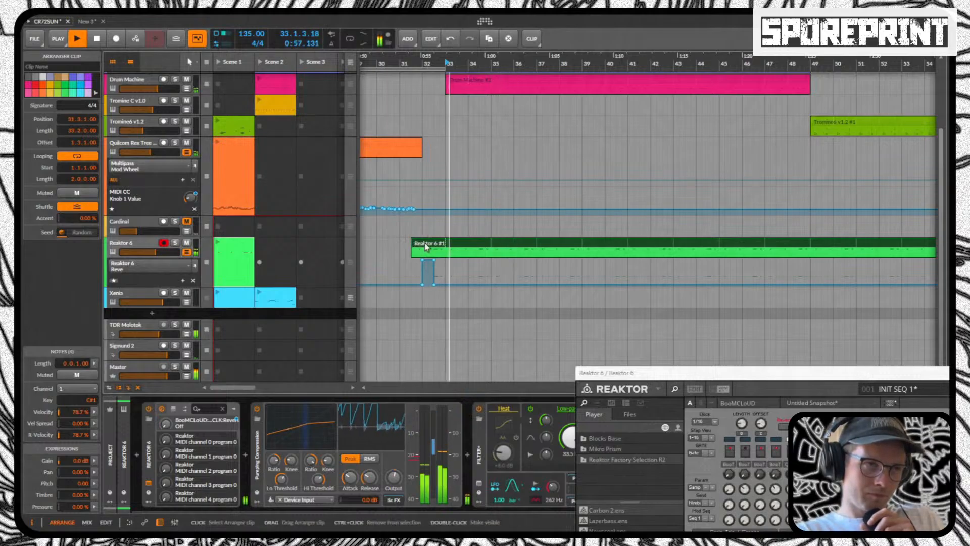
# Step: Play from bar 30, try trimming the Reaktor 6 clip's start to bar 32 and undo the trim
pyautogui.click(376, 244)
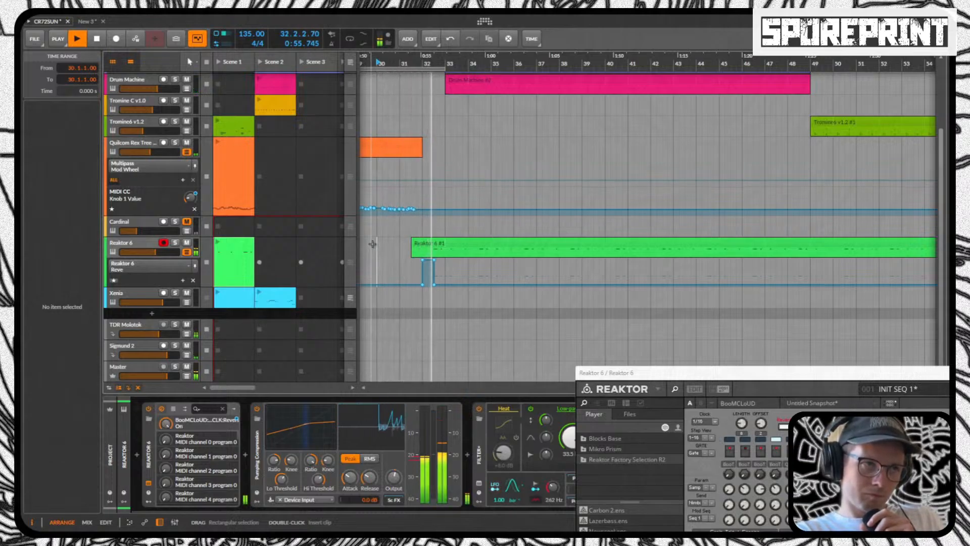
pyautogui.click(411, 240)
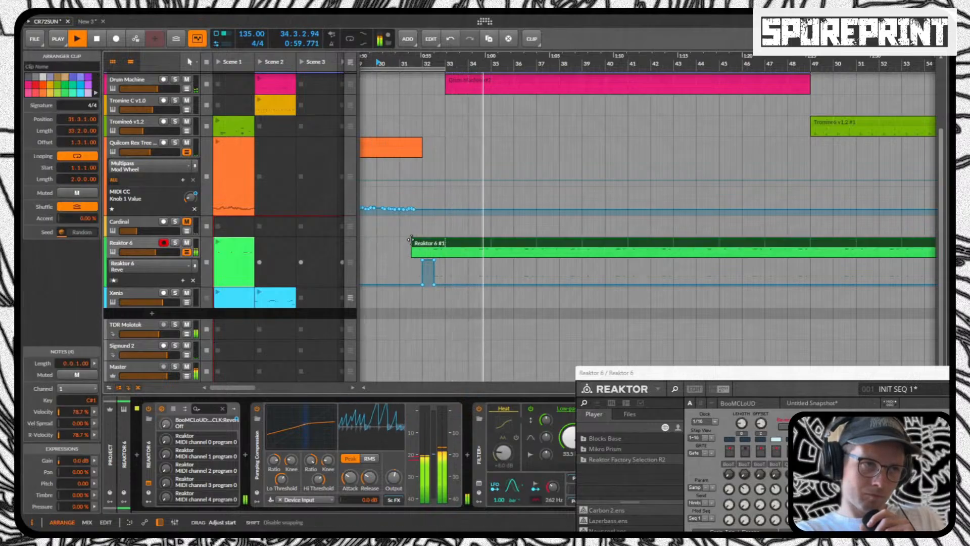
pyautogui.moveTo(418, 238); pyautogui.dragTo(424, 239)
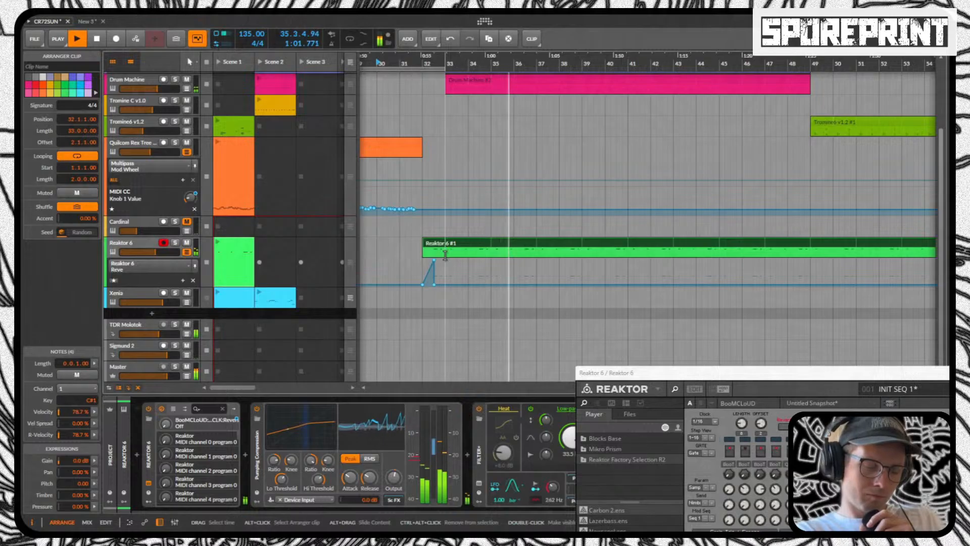
pyautogui.hotkey('ctrl', 'z')
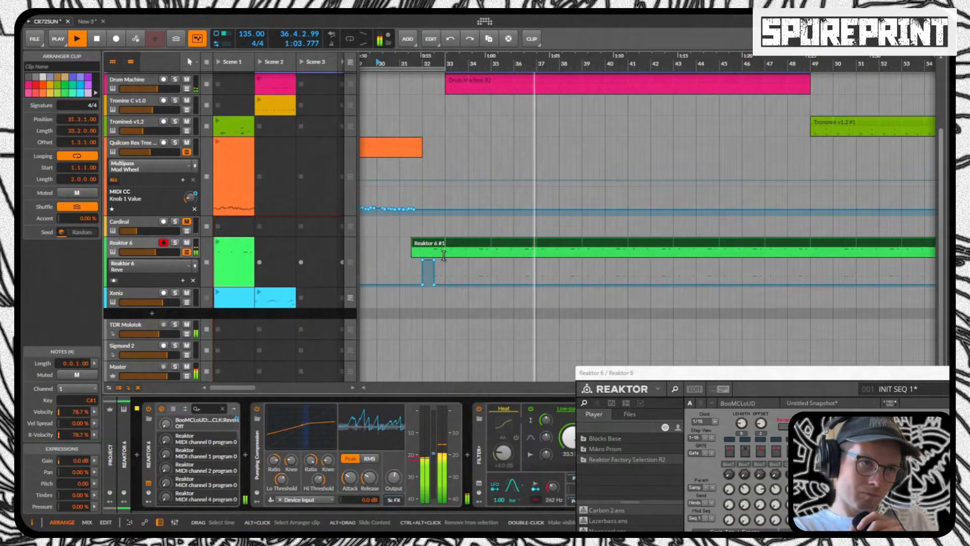
# Step: Try splitting the Reaktor 6 clip at bar 33 and extending the first part to 31.2, and undo back to the original clip
pyautogui.click(451, 254)
pyautogui.hotkey('ctrl', 'e')
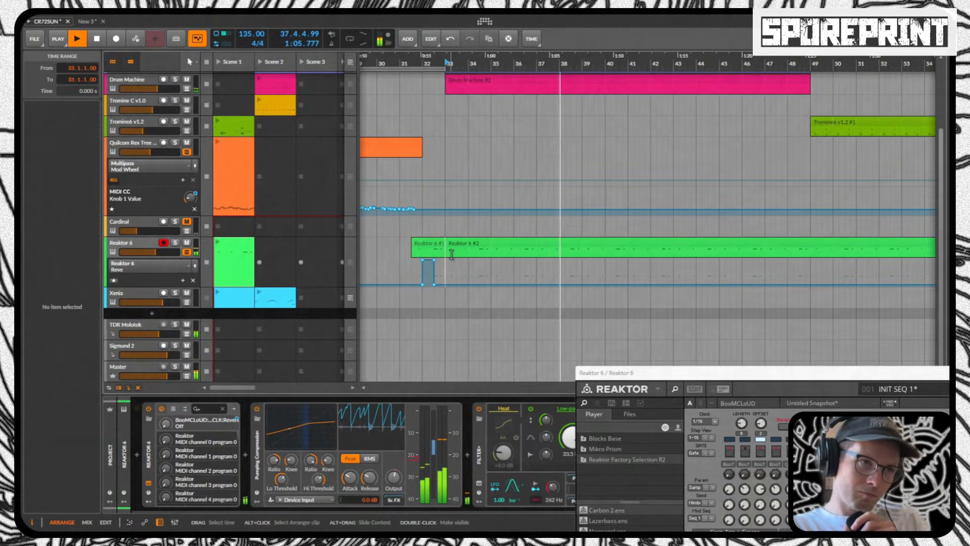
pyautogui.moveTo(412, 242)
pyautogui.mouseDown()
pyautogui.moveTo(390, 241)
pyautogui.moveTo(405, 240)
pyautogui.mouseUp()
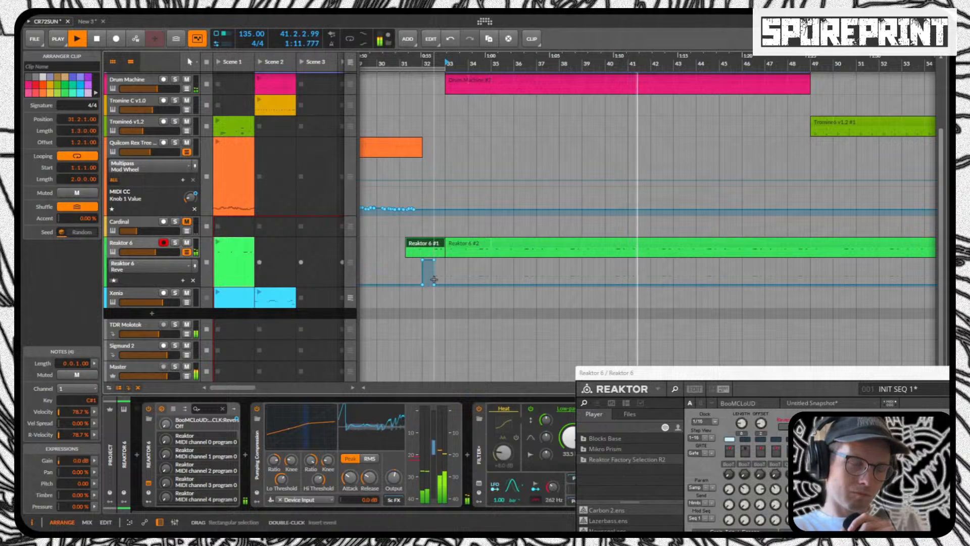
pyautogui.hotkey('ctrl', 'z')
pyautogui.hotkey('ctrl', 'z')
pyautogui.hotkey('ctrl', 'z')
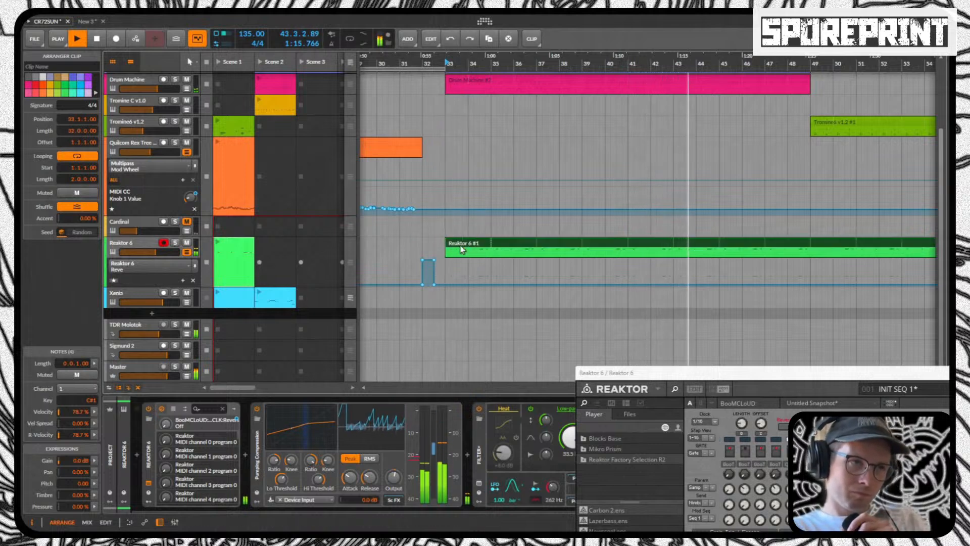
# Step: Split the Reaktor 6 clip at bar 35 and place its two-bar first part at bar 29, undoing the attempted extensions to bar 33
pyautogui.click(491, 258)
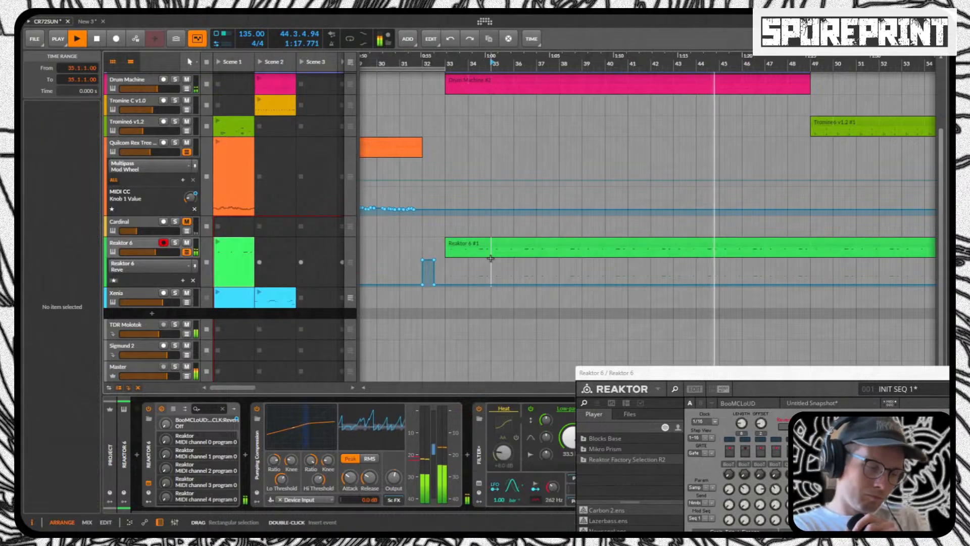
pyautogui.hotkey('ctrl', 'e')
pyautogui.moveTo(469, 246)
pyautogui.mouseDown()
pyautogui.moveTo(367, 246)
pyautogui.moveTo(459, 244)
pyautogui.mouseUp()
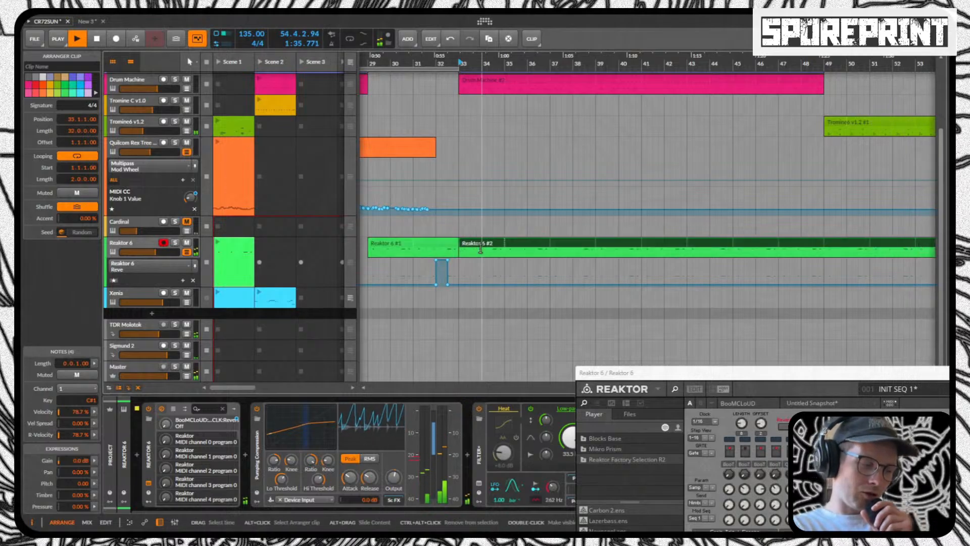
pyautogui.hotkey('ctrl', 'z')
pyautogui.hotkey('ctrl', 'z')
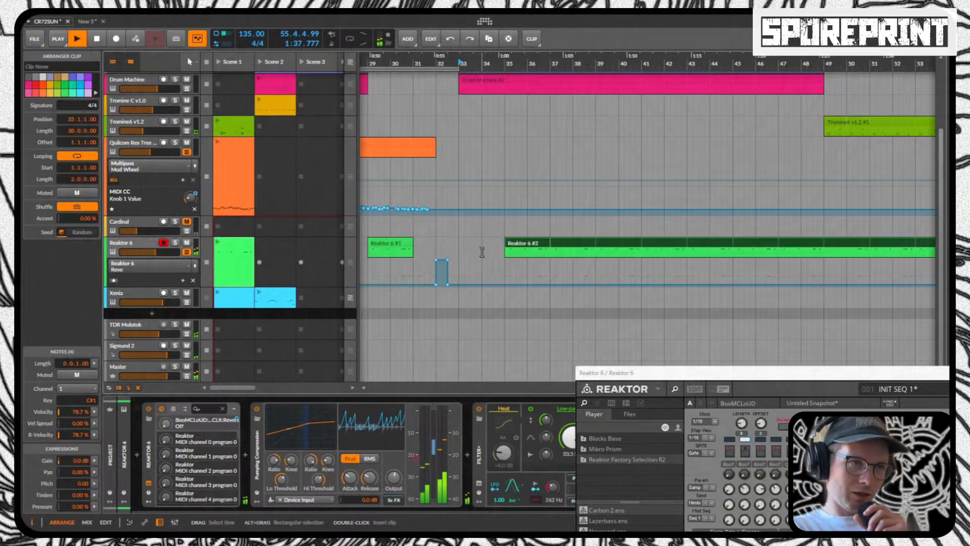
# Step: Move the short Reaktor 6 clip to 28.3 and extend both Reaktor 6 clips so they meet at bar 33
pyautogui.moveTo(404, 250); pyautogui.dragTo(477, 244)
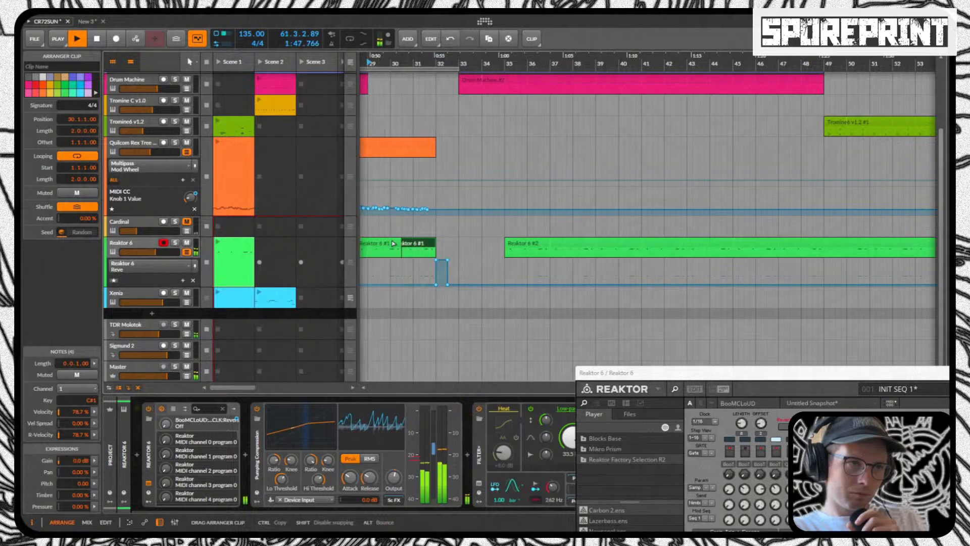
pyautogui.hotkey('ctrl', 'z')
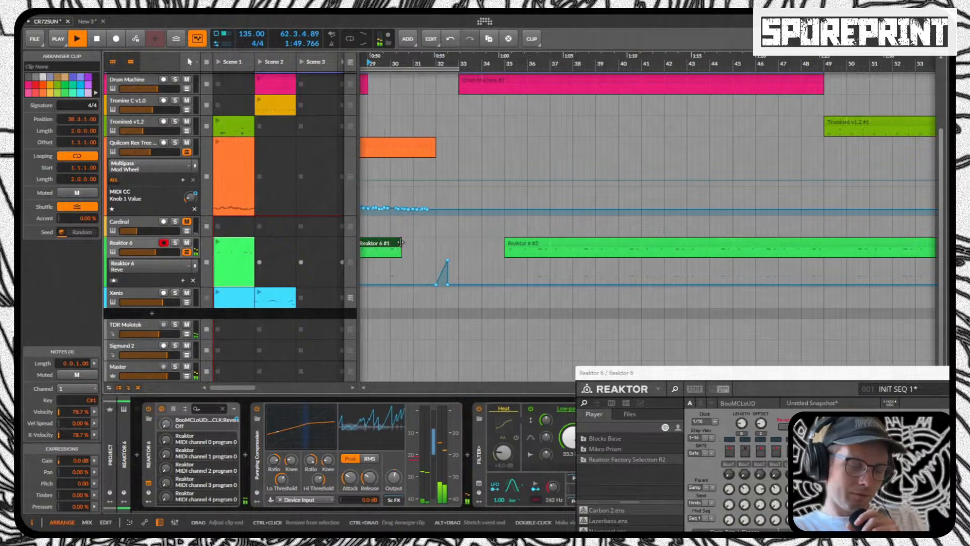
pyautogui.hotkey('ctrl', 'z')
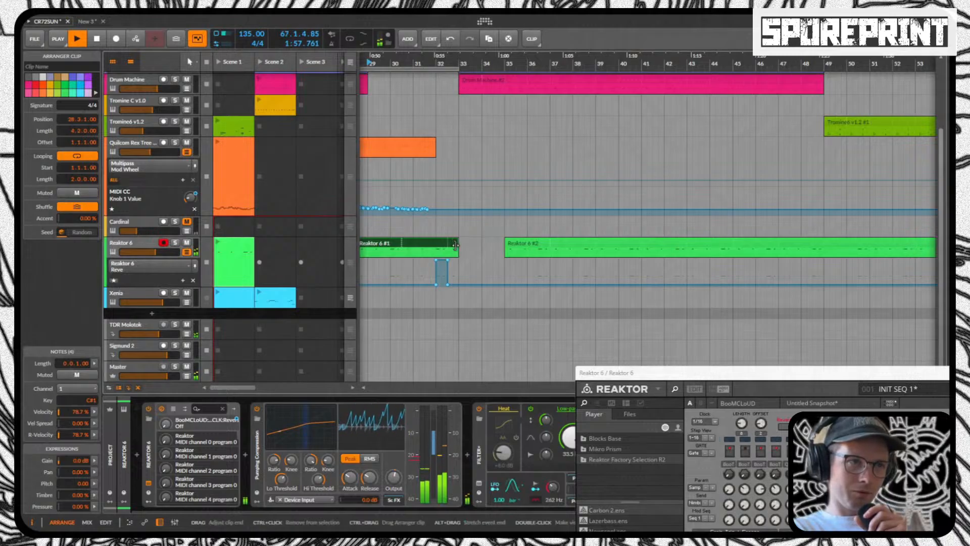
pyautogui.moveTo(506, 242); pyautogui.dragTo(478, 246)
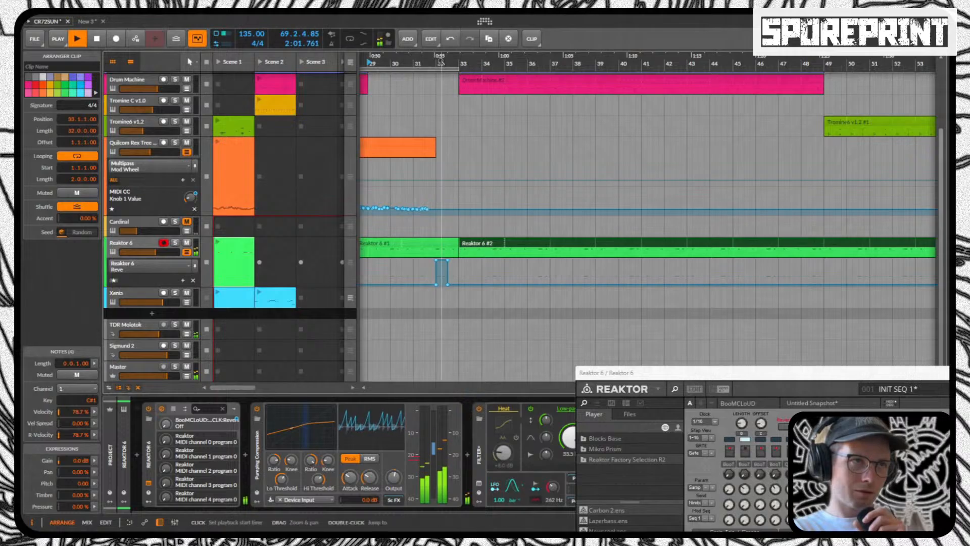
# Step: Trim the first Reaktor 6 clip's start to 31.4 and set the playback start to bar 25
pyautogui.moveTo(441, 62); pyautogui.dragTo(510, 240)
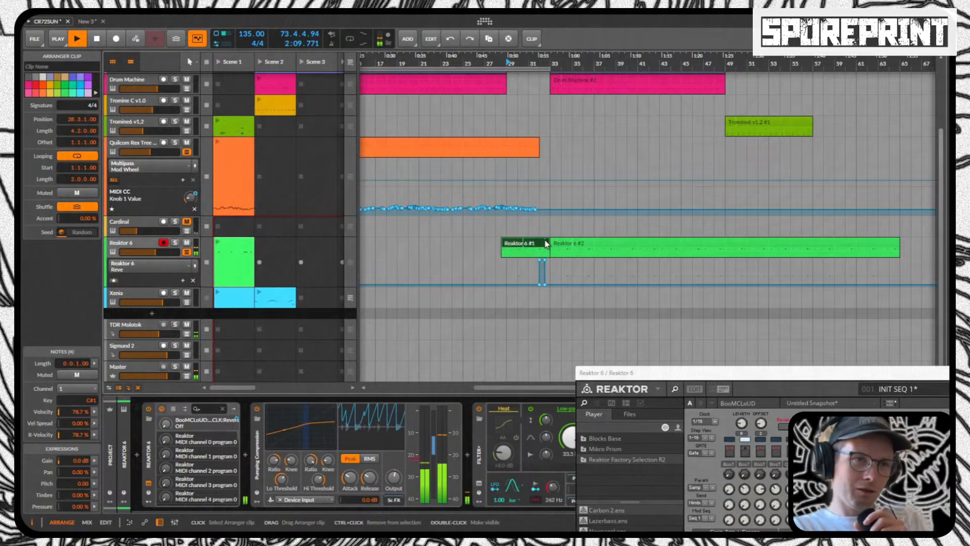
pyautogui.moveTo(551, 56); pyautogui.dragTo(733, 49)
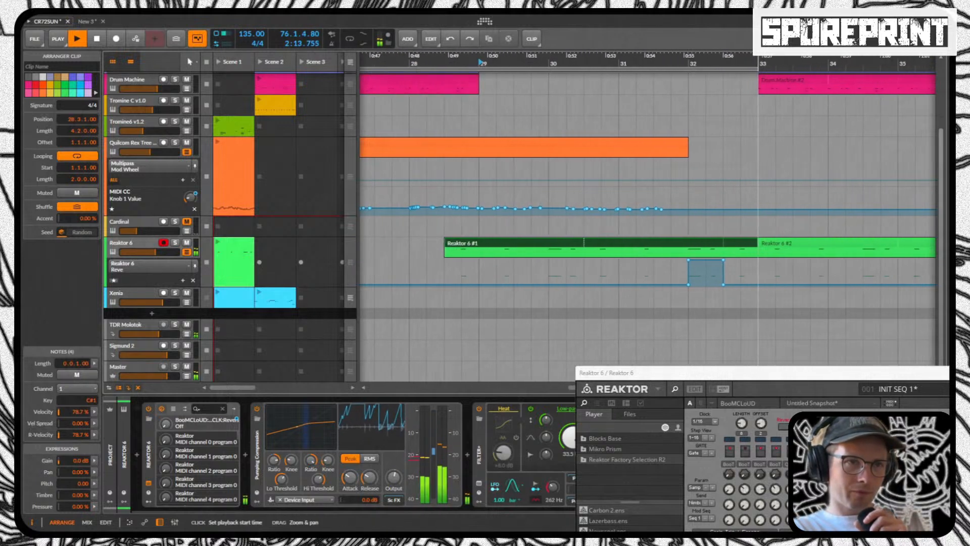
pyautogui.click(685, 286)
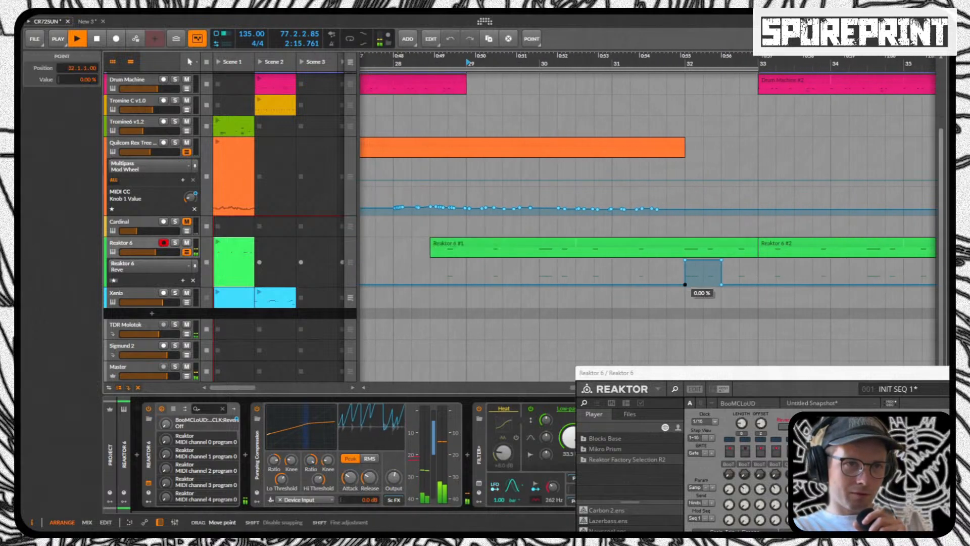
pyautogui.click(434, 246)
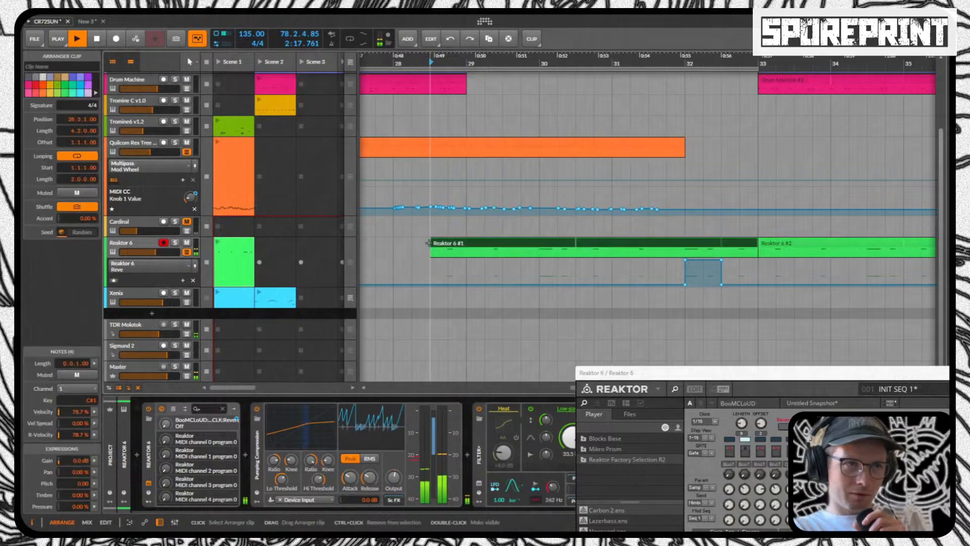
pyautogui.moveTo(429, 243); pyautogui.dragTo(665, 241)
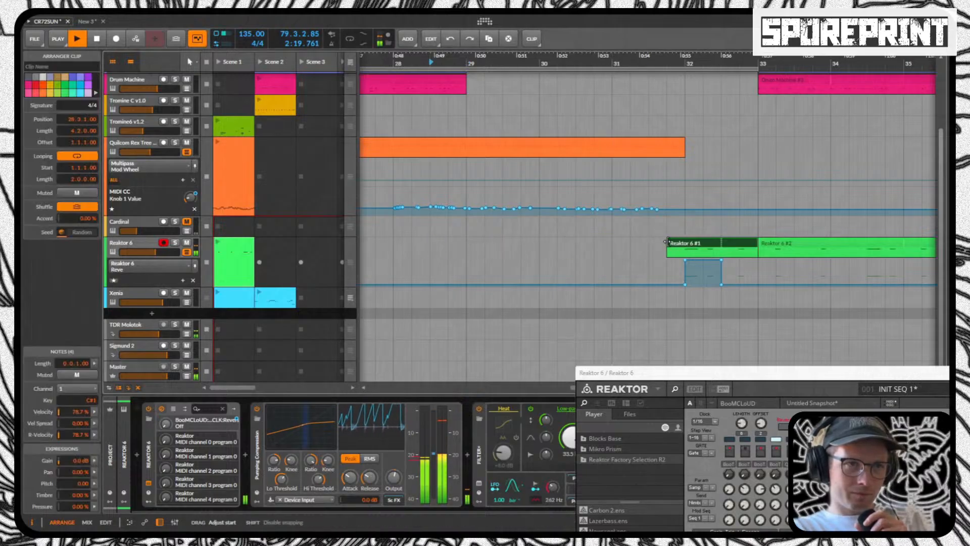
pyautogui.scroll(-5, 513, 247)
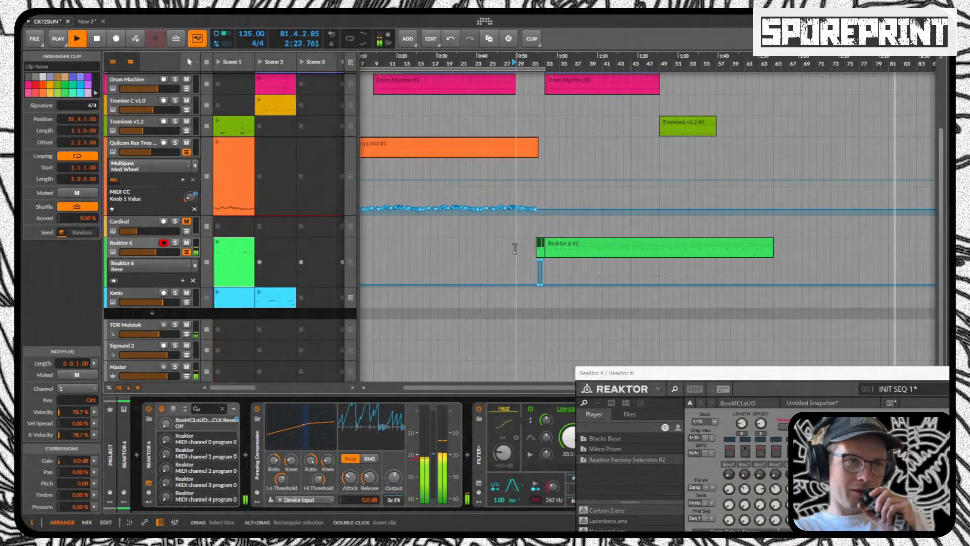
pyautogui.click(514, 248)
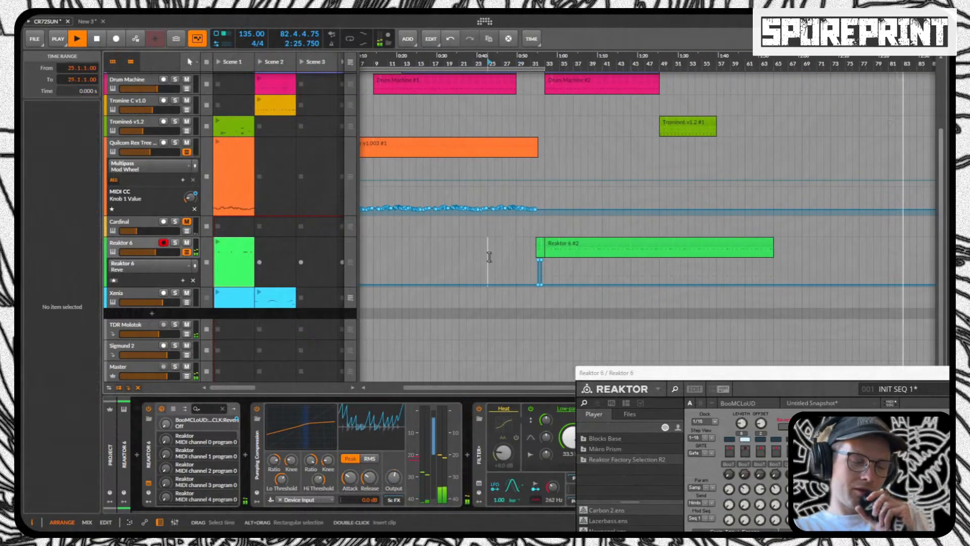
# Step: Play the arrangement from bar 25 and reposition the Reaktor 6 window so its BooMCLoUD controls are accessible
pyautogui.press('space')
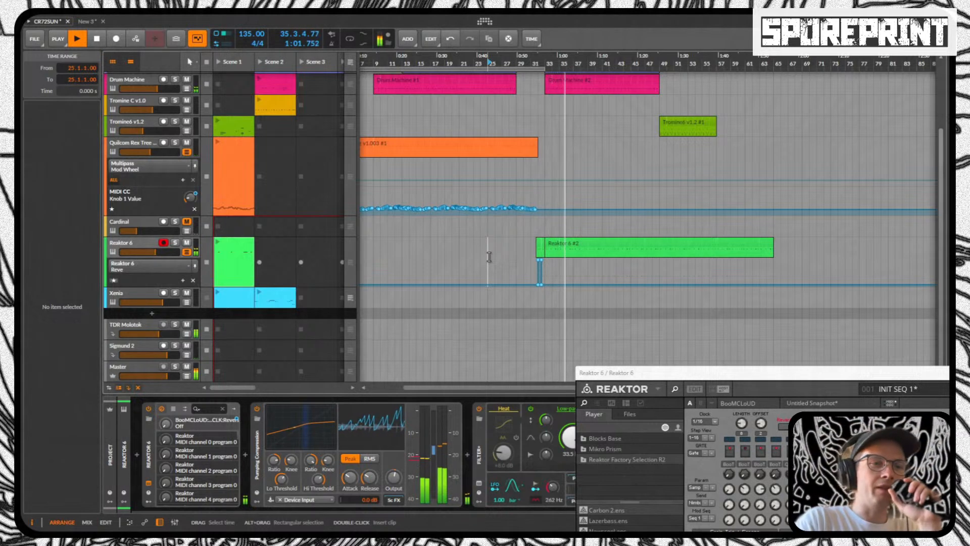
pyautogui.moveTo(713, 378); pyautogui.dragTo(291, 363)
pyautogui.moveTo(521, 53); pyautogui.dragTo(520, 91)
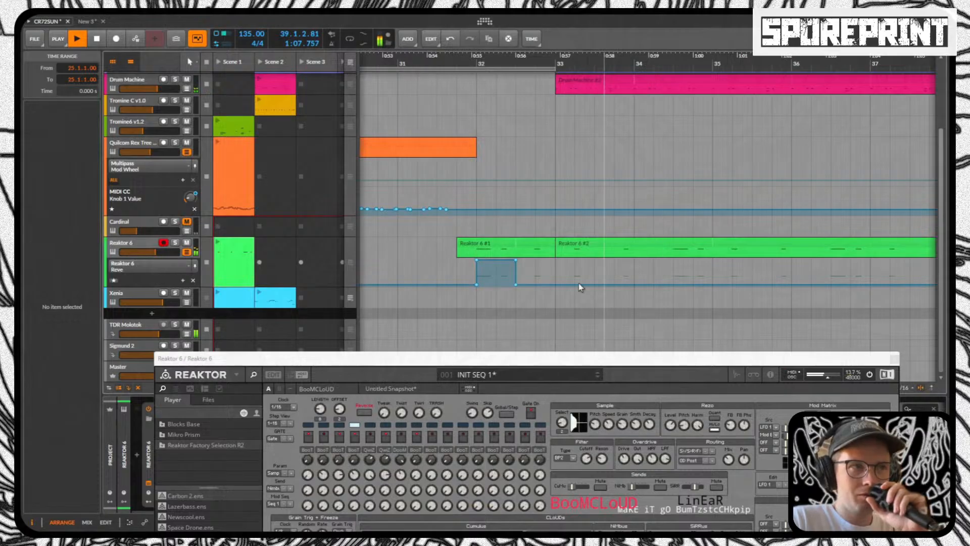
pyautogui.moveTo(486, 62)
pyautogui.mouseDown()
pyautogui.moveTo(485, 35)
pyautogui.moveTo(478, 62)
pyautogui.mouseUp()
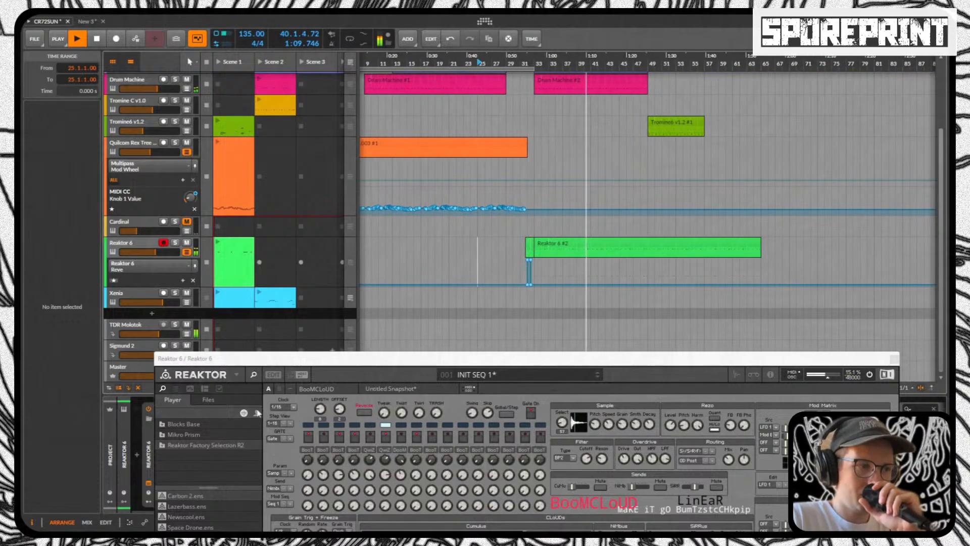
# Step: In Reaktor 6's Skip automation, move the 0% point to bar 29 and widen the full-height block to span bars 29 to 32
pyautogui.click(481, 416)
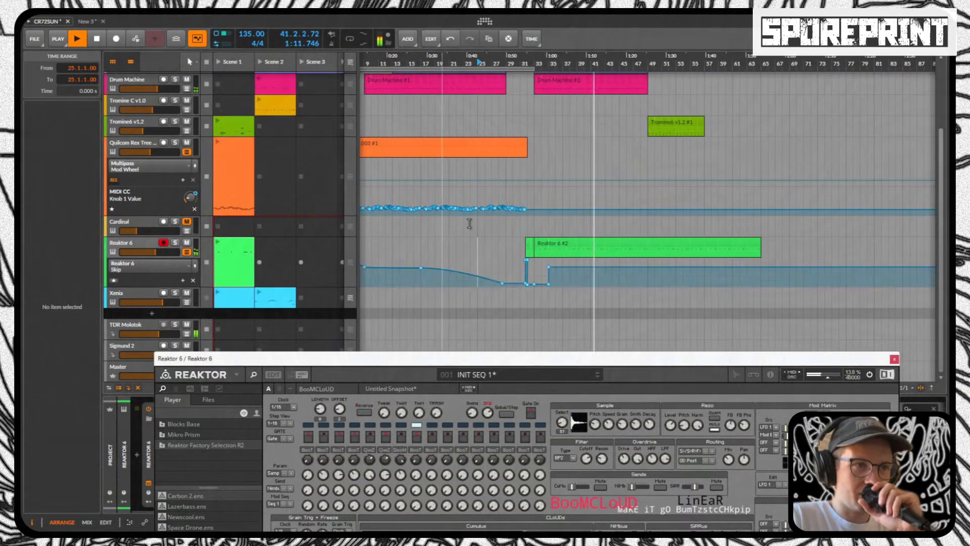
pyautogui.click(502, 284)
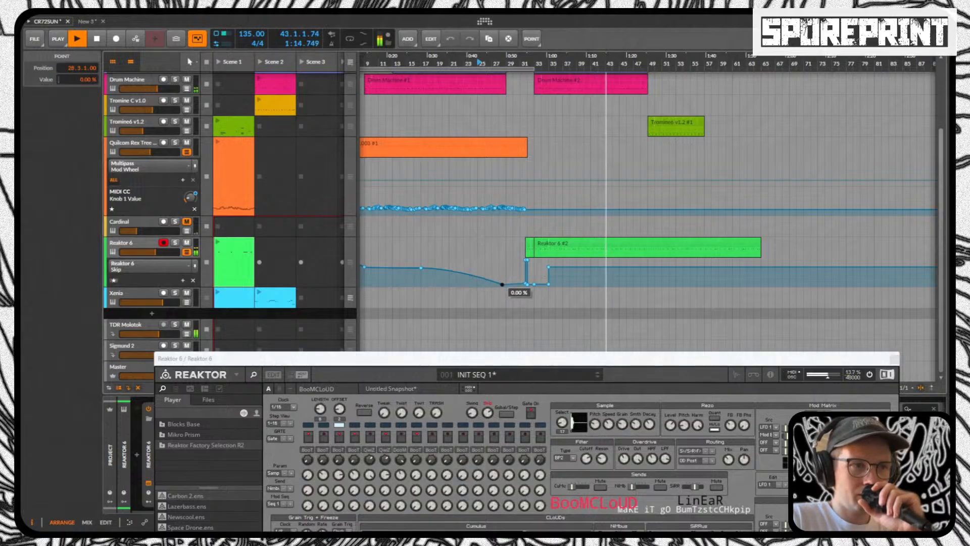
pyautogui.click(526, 284)
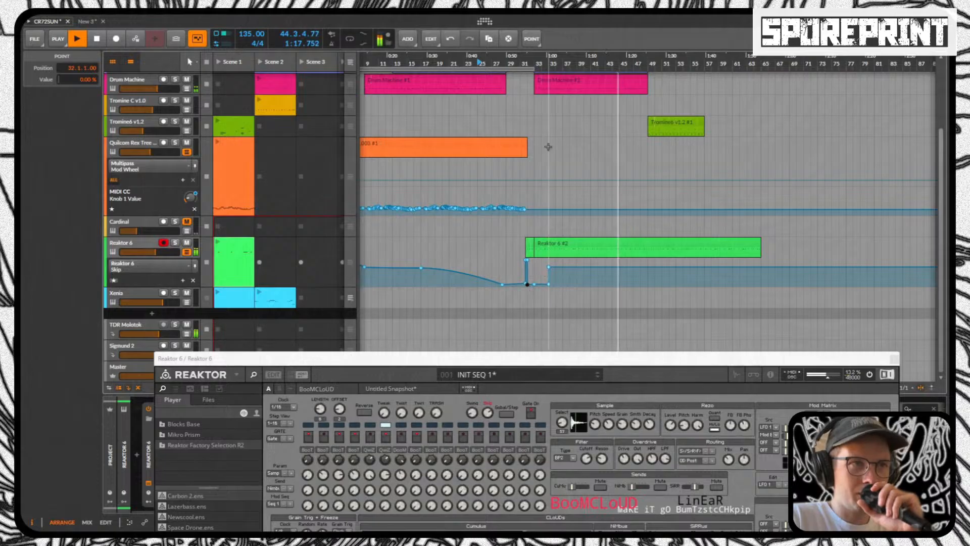
pyautogui.scroll(5, 527, 284)
pyautogui.scroll(-3, 543, 285)
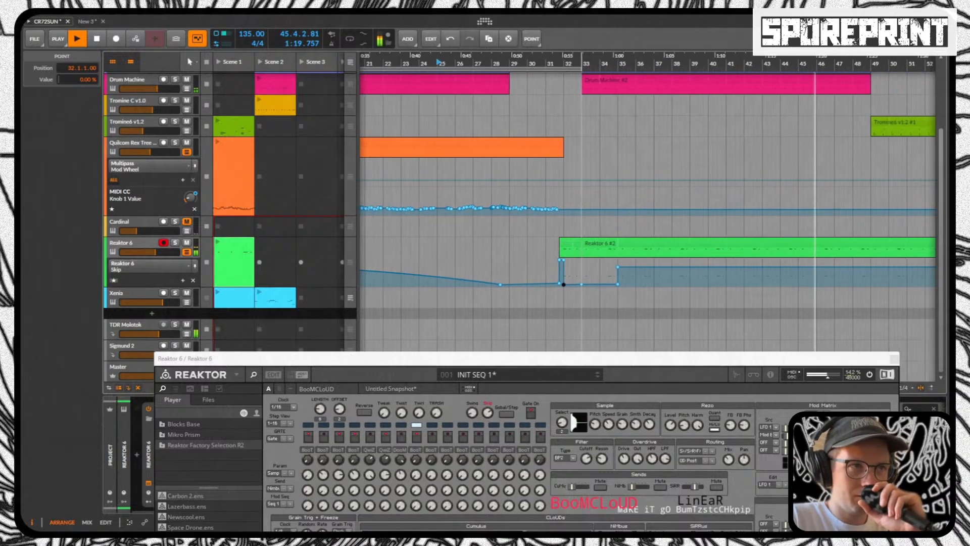
pyautogui.scroll(2, 543, 285)
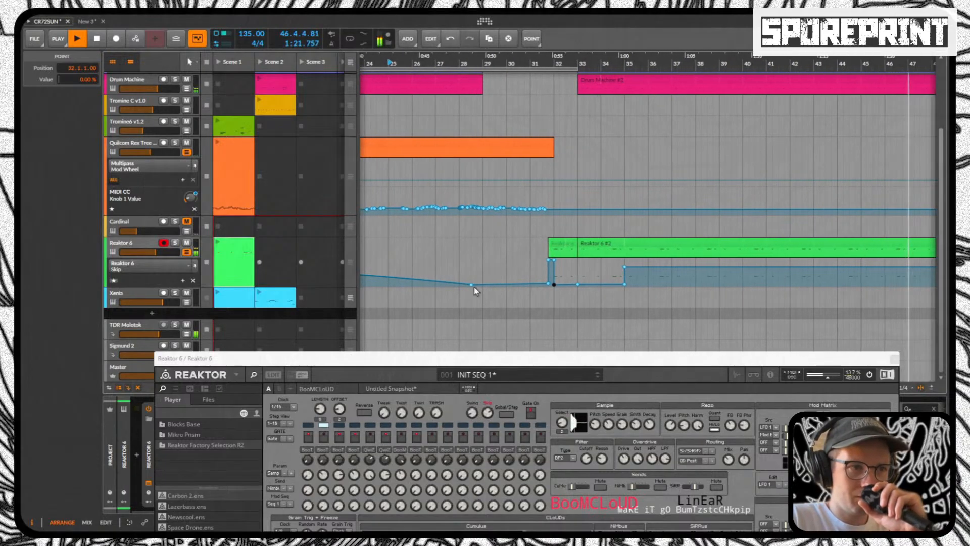
pyautogui.moveTo(473, 285); pyautogui.dragTo(483, 285)
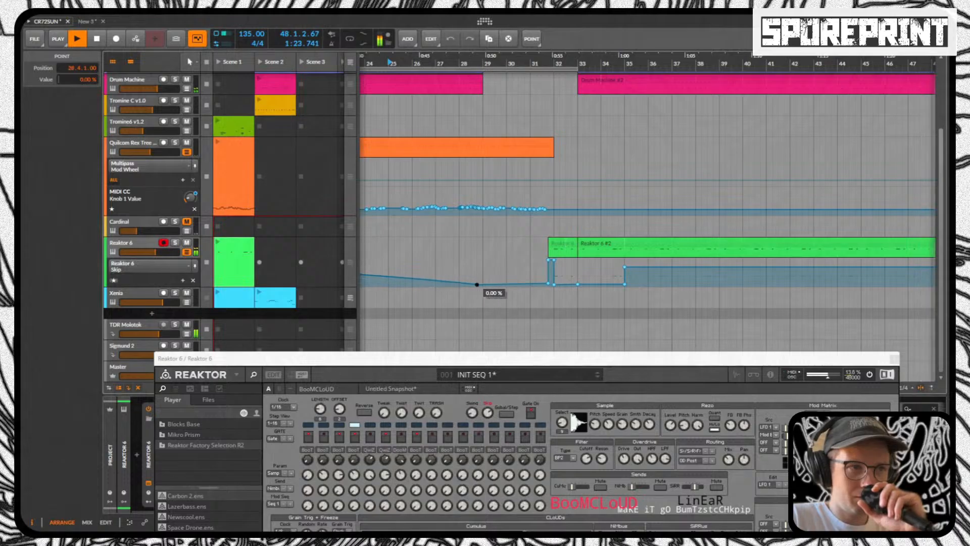
pyautogui.click(550, 264)
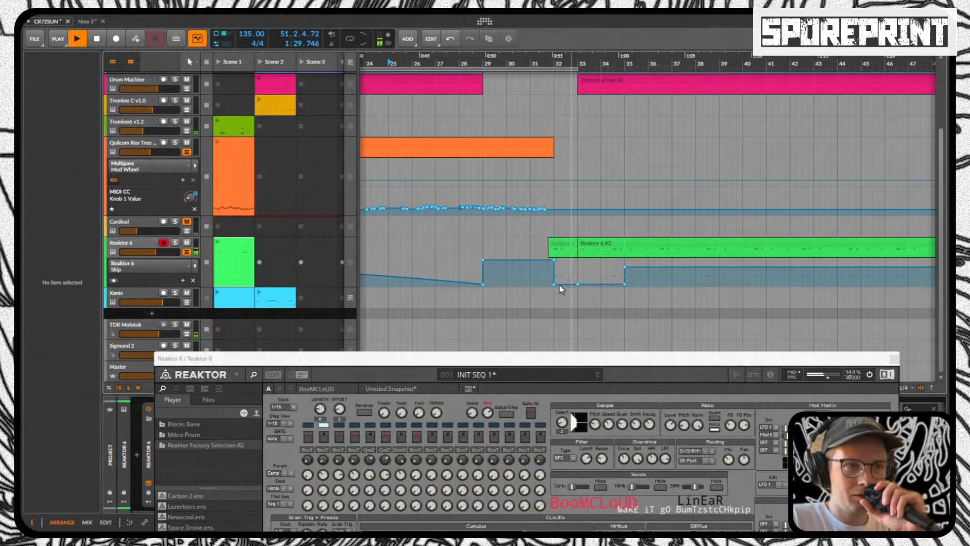
# Step: Move the Skip automation's rise to 70% to bar 33 and play the arrangement from bar 29
pyautogui.click(463, 256)
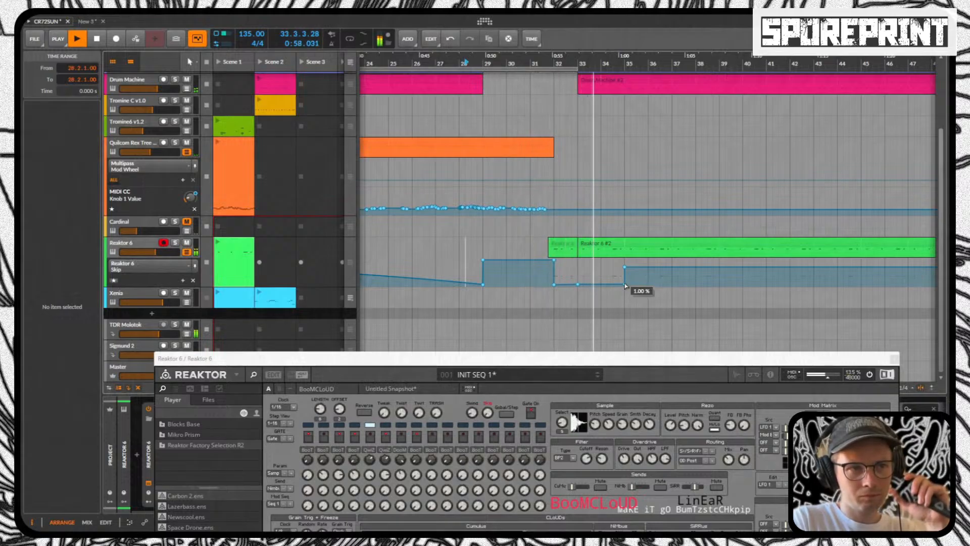
pyautogui.moveTo(625, 283); pyautogui.dragTo(577, 267)
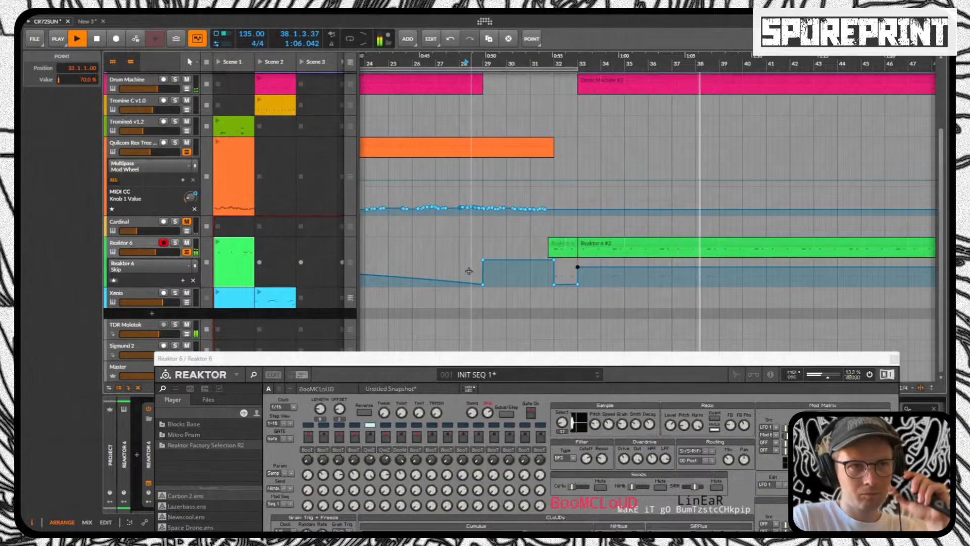
pyautogui.click(482, 243)
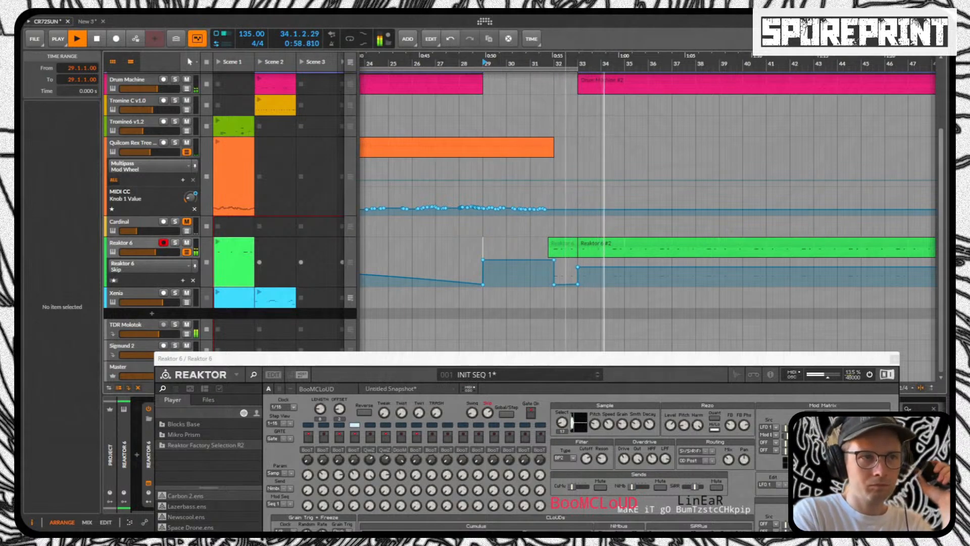
# Step: Reshape the Skip drop after bar 32 into a short ramp from 100% to 0% at 32.1.3, and audition it from bar 32
pyautogui.moveTo(597, 56); pyautogui.dragTo(532, 285)
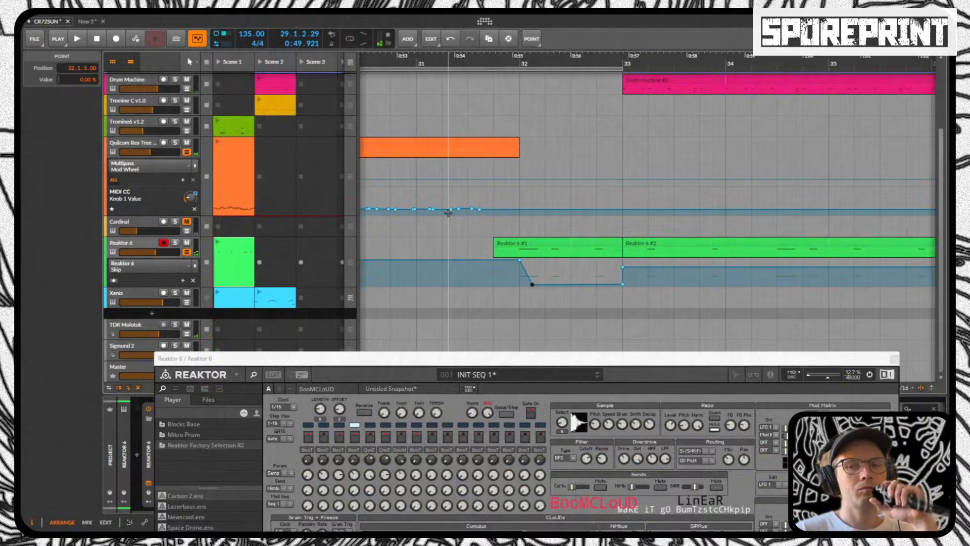
pyautogui.click(522, 268)
pyautogui.click(523, 262)
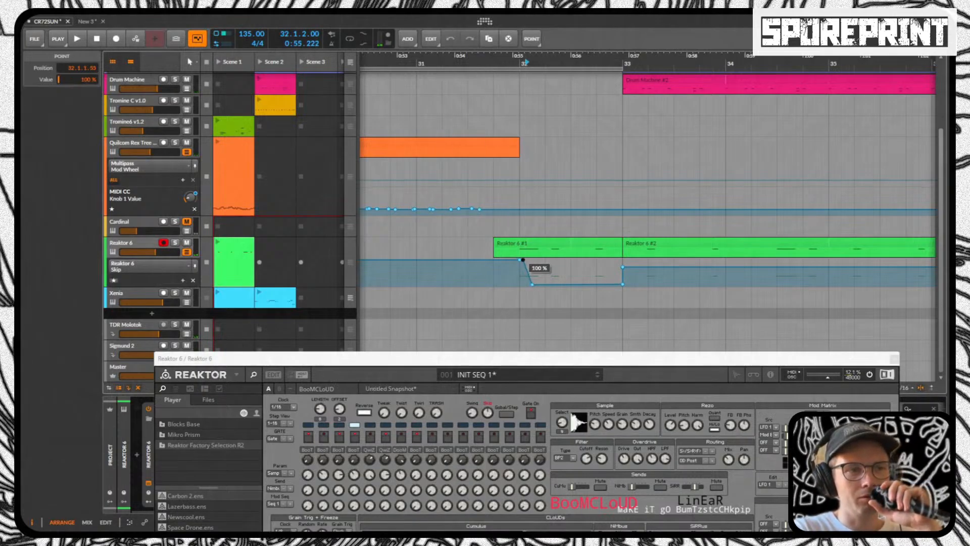
pyautogui.click(520, 280)
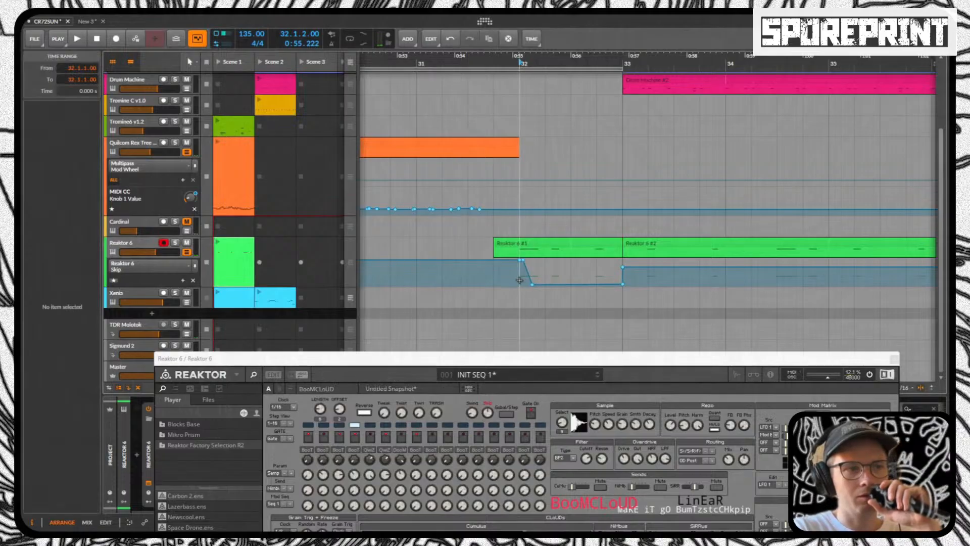
pyautogui.press('space')
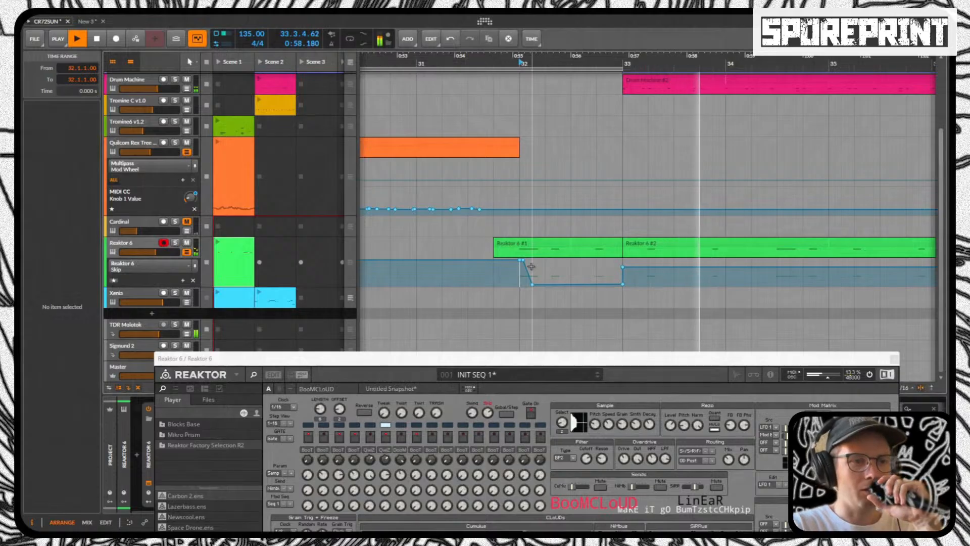
pyautogui.press('space')
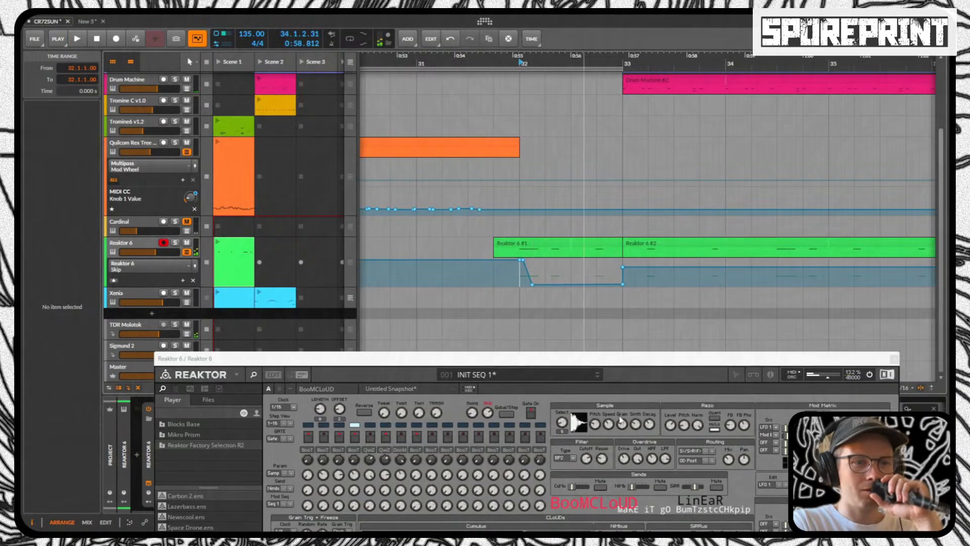
# Step: Automate Reaktor 6's sample Decay with a ramp from 36.3% at 32.3.3 to 77.3% at bar 33, and play it from bar 32
pyautogui.click(649, 427)
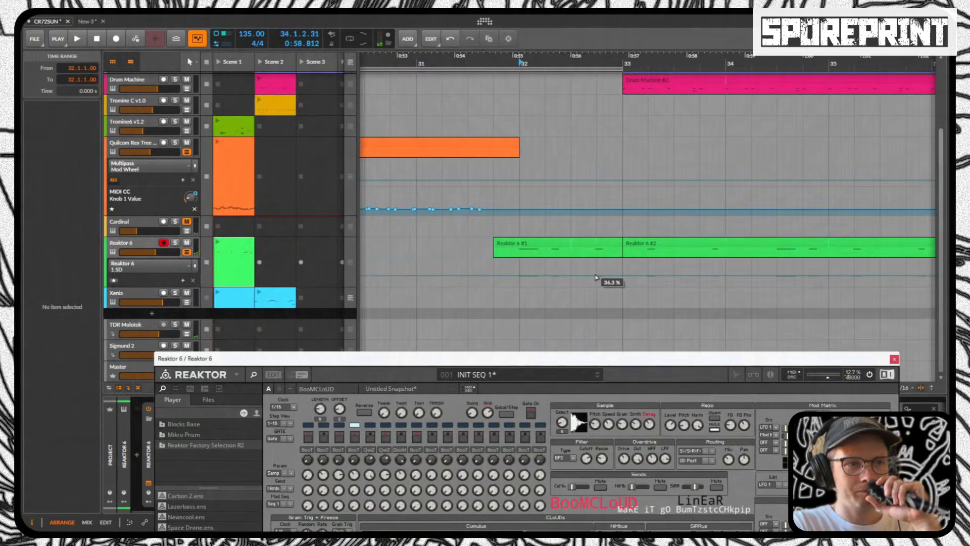
pyautogui.click(587, 277)
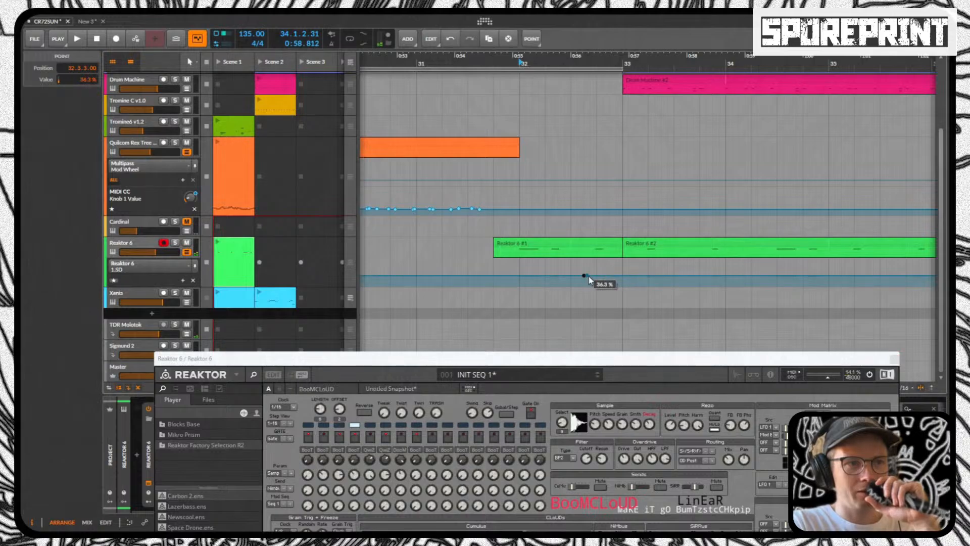
pyautogui.click(623, 276)
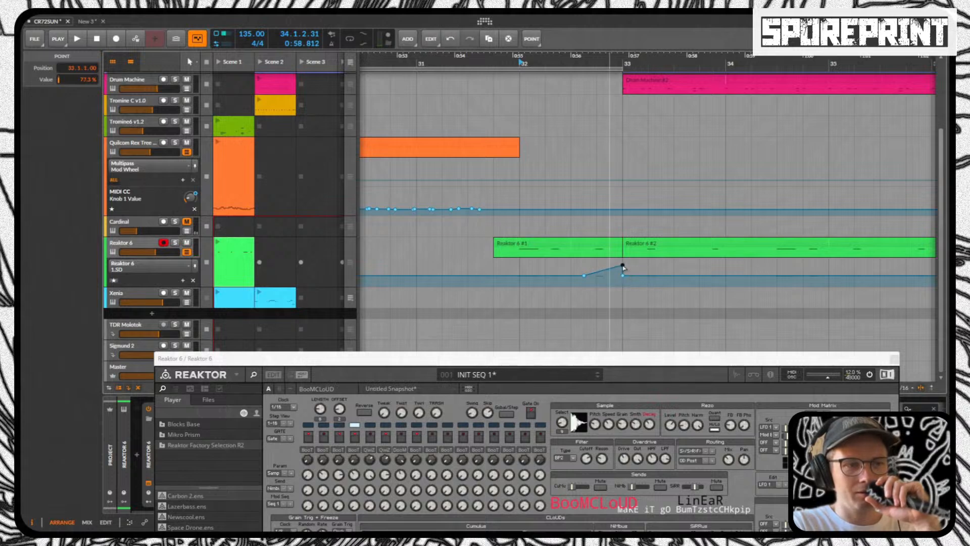
pyautogui.press('space')
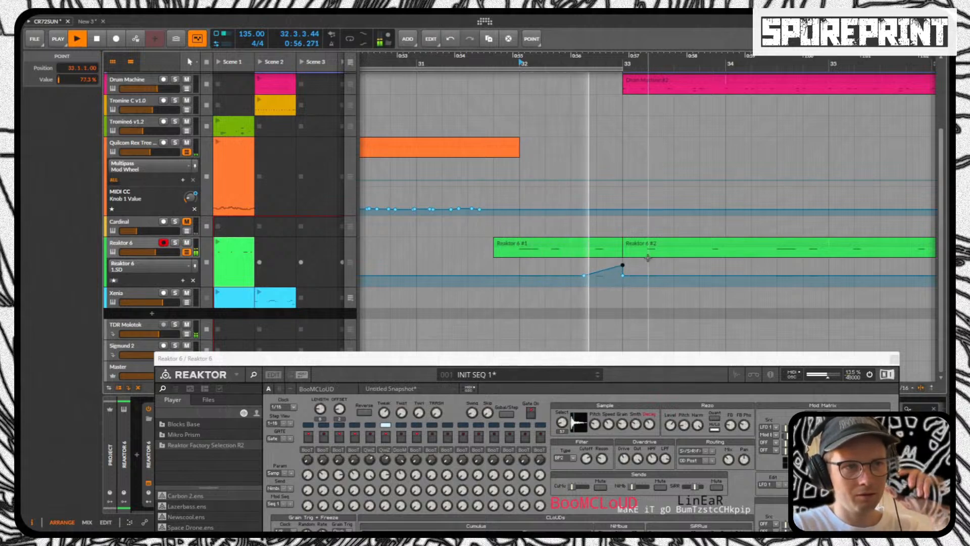
# Step: Shift the Decay automation's peak to 32.4.3 at 100%, and audition the transition repeatedly from bar 32
pyautogui.press('space')
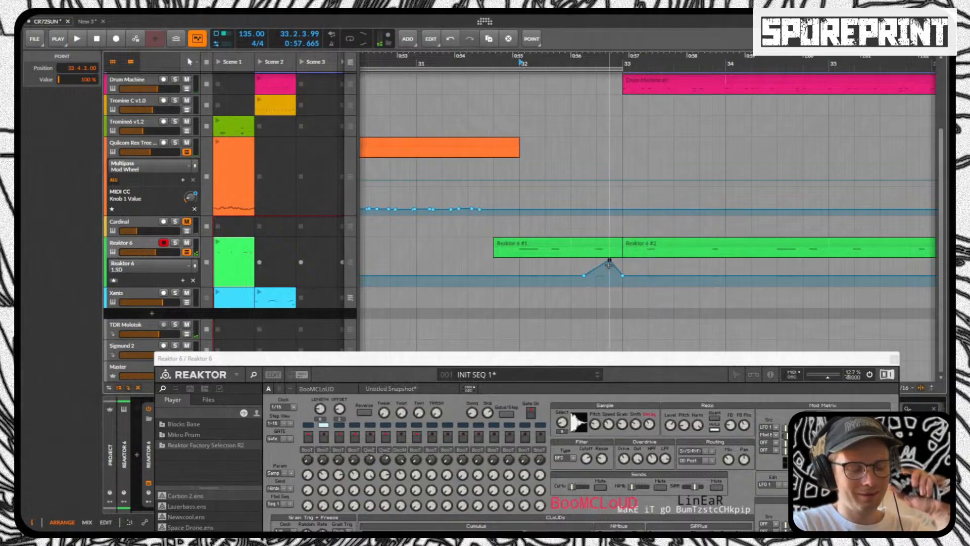
pyautogui.press('space')
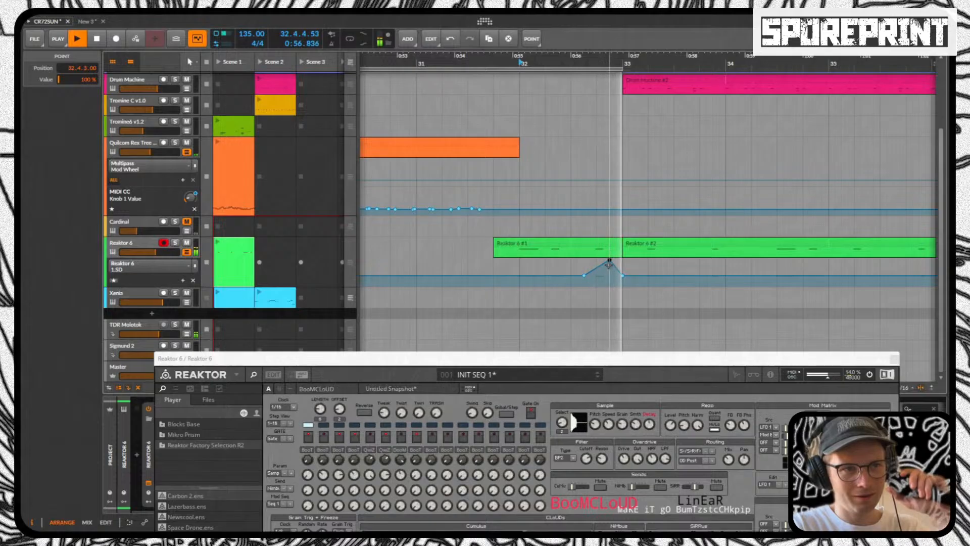
pyautogui.press('space')
pyautogui.press('space')
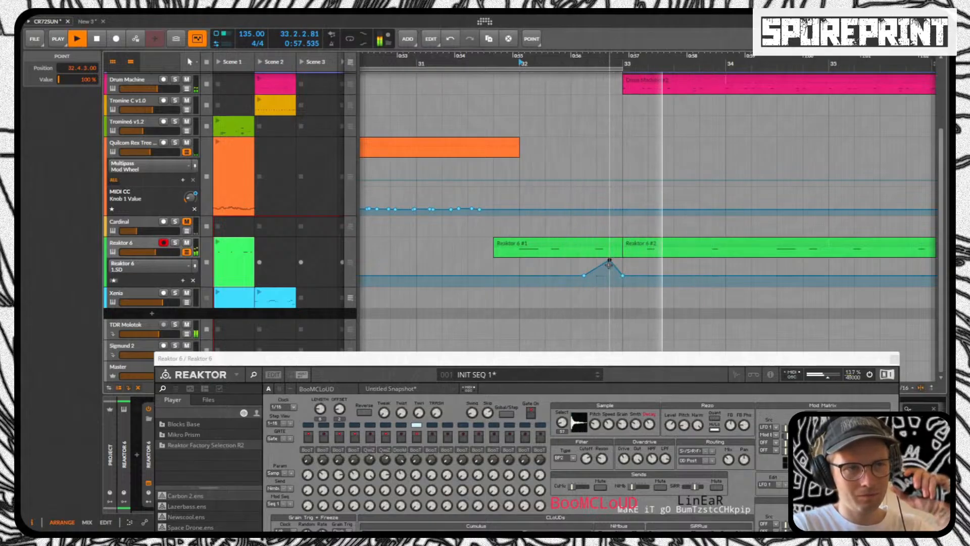
pyautogui.press('space')
pyautogui.press('space')
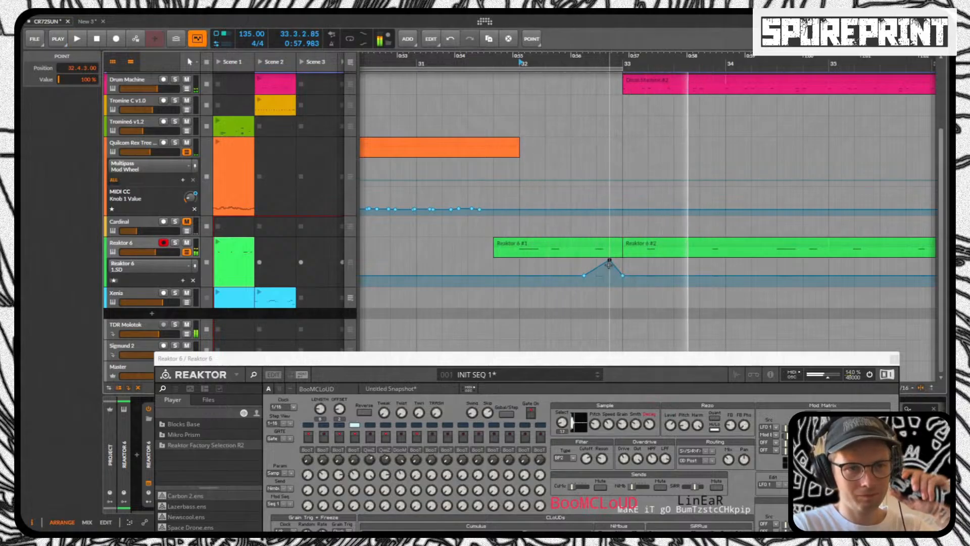
# Step: Automate Reaktor 6's Rezo FB with peaks of 37.2% at 32.2.4 and 71.2% at bar 33, and audition it from bar 32
pyautogui.click(730, 424)
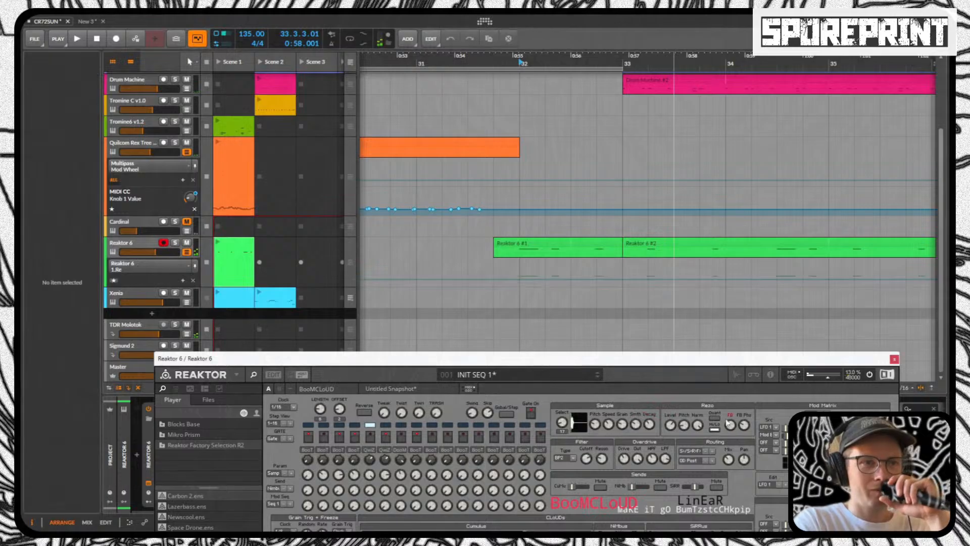
pyautogui.click(537, 283)
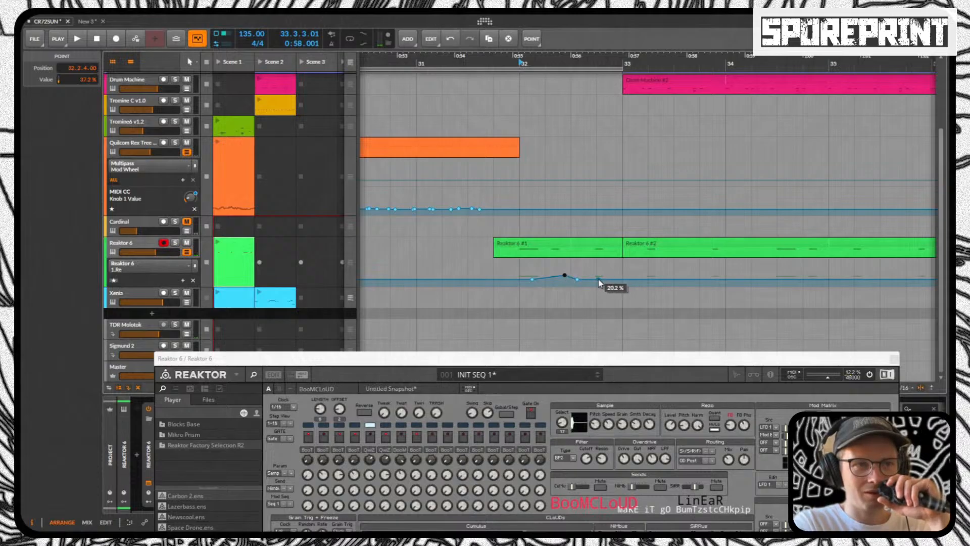
pyautogui.click(622, 280)
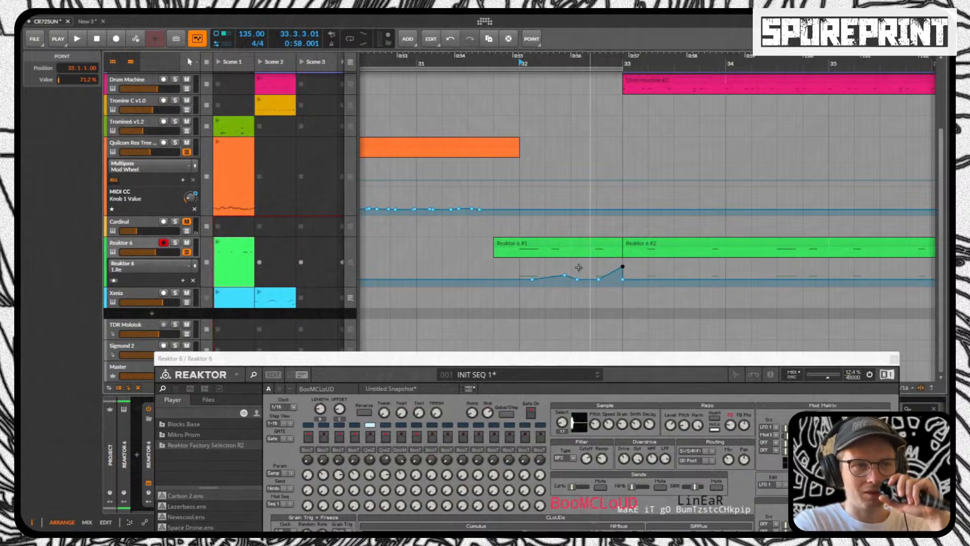
pyautogui.click(517, 266)
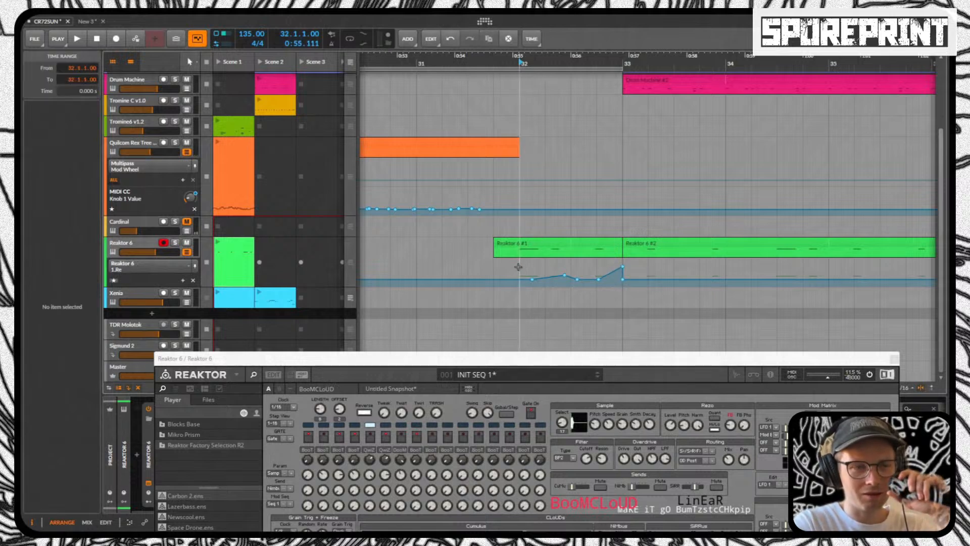
pyautogui.press('space')
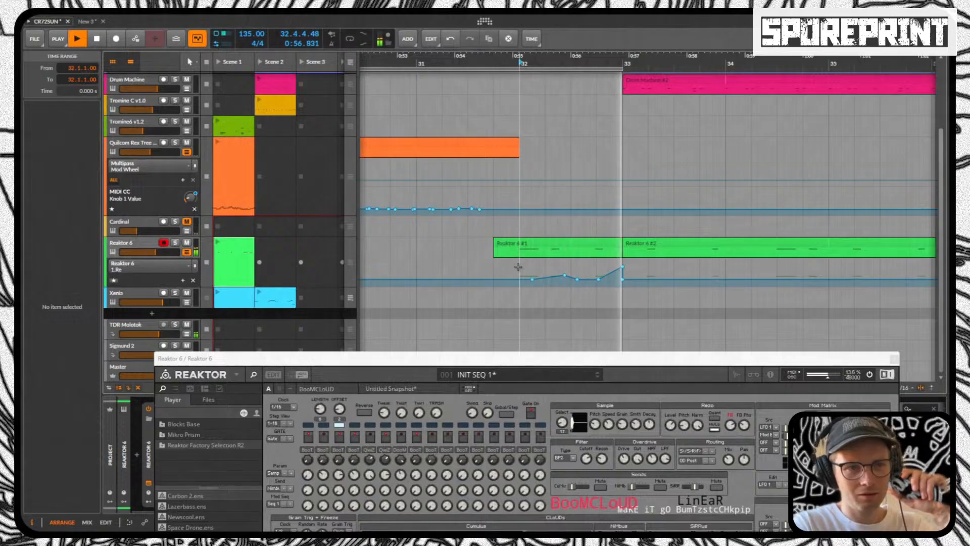
pyautogui.press('space')
pyautogui.press('space')
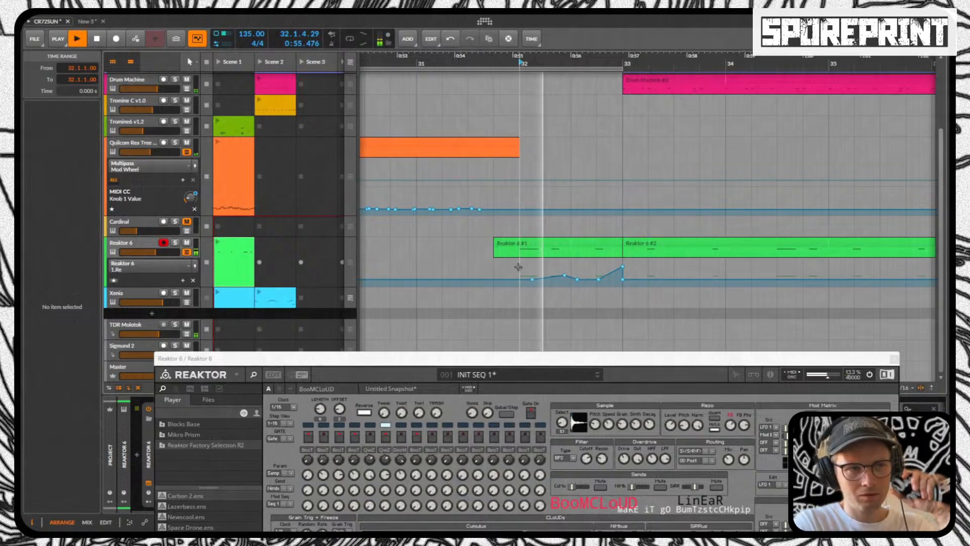
# Step: Raise the Rezo FB automation peak at bar 33 to 100% and set the playback start to 32.4.1
pyautogui.moveTo(622, 267); pyautogui.dragTo(622, 260)
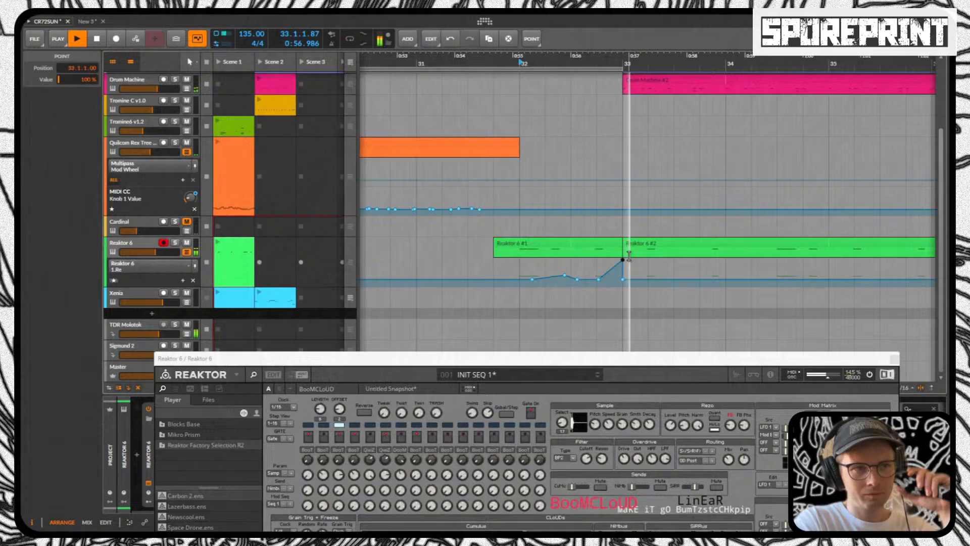
pyautogui.click(610, 273)
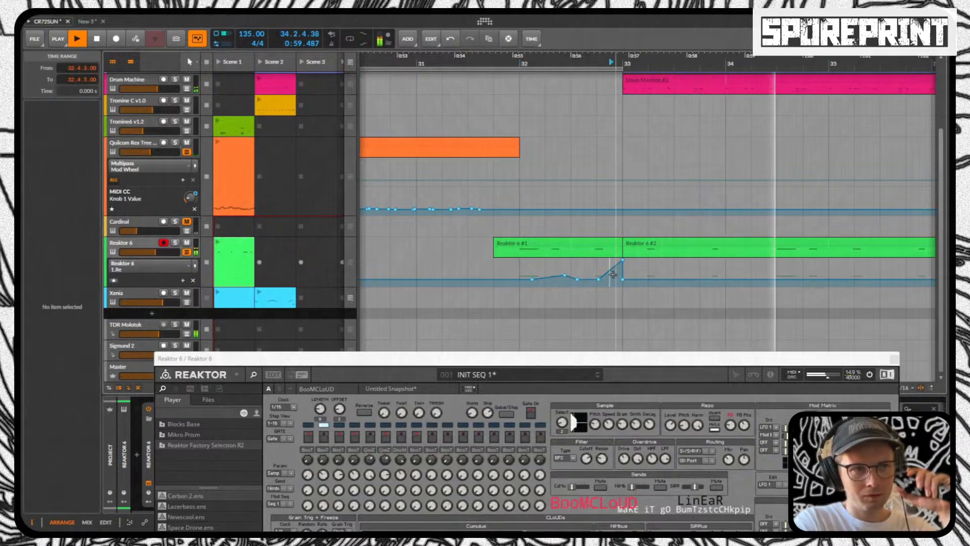
pyautogui.click(597, 302)
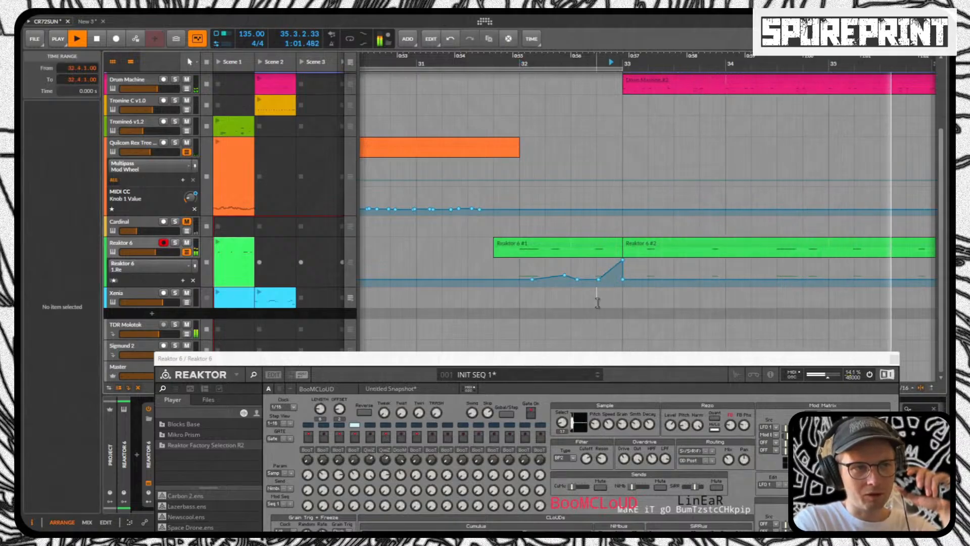
# Step: Add a 100% point at 32.4.2 to Reaktor 6's Rezo FB automation and audition the lead-in from 31.4.1
pyautogui.moveTo(598, 279); pyautogui.dragTo(598, 260)
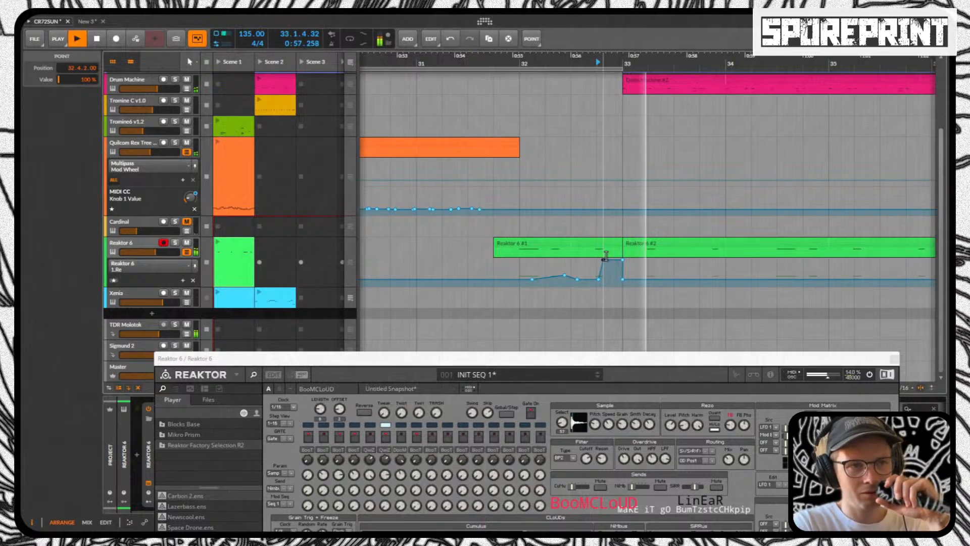
pyautogui.click(491, 266)
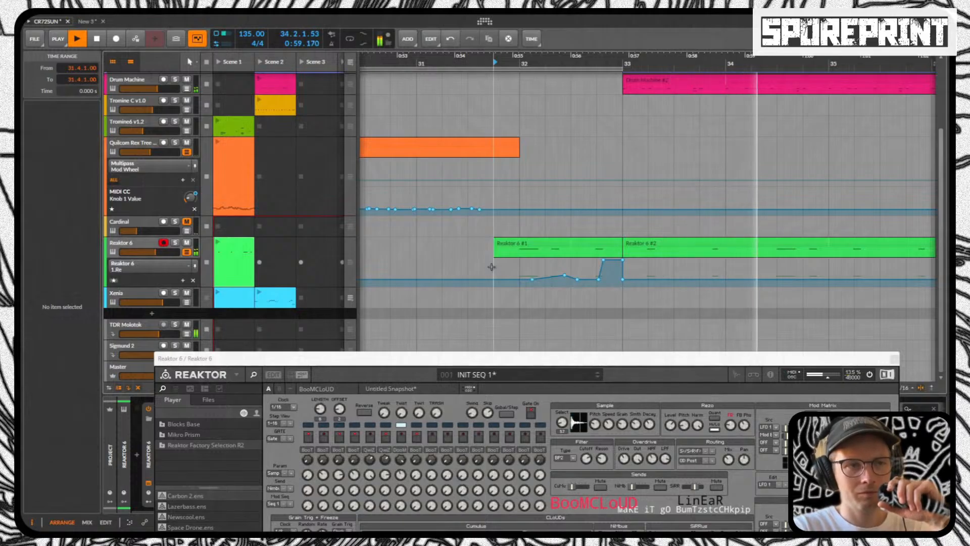
pyautogui.press('space')
pyautogui.press('space')
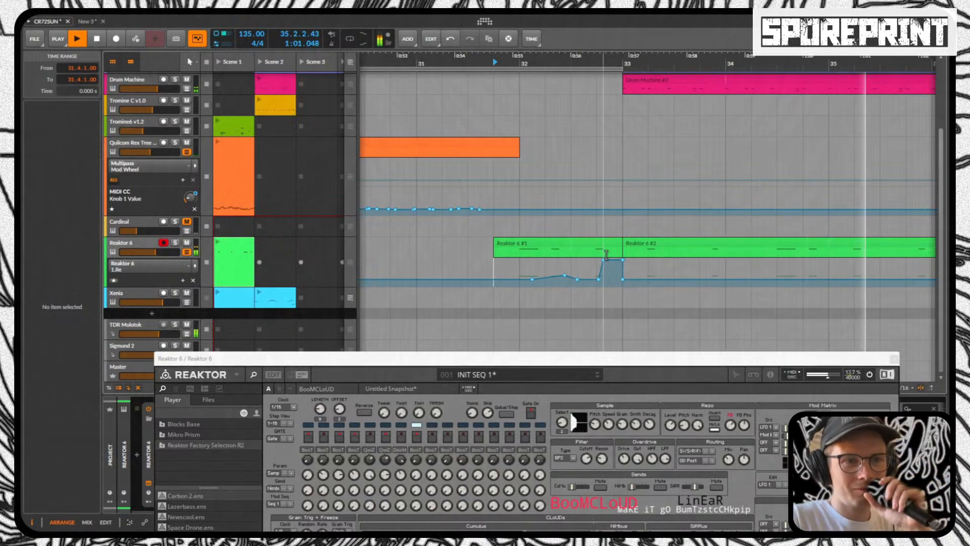
# Step: Automate Reaktor 6's Rezo Harm to 66.1% at 31.4.1 and a peak at bar 33, and raise the level that follows the peak
pyautogui.click(698, 426)
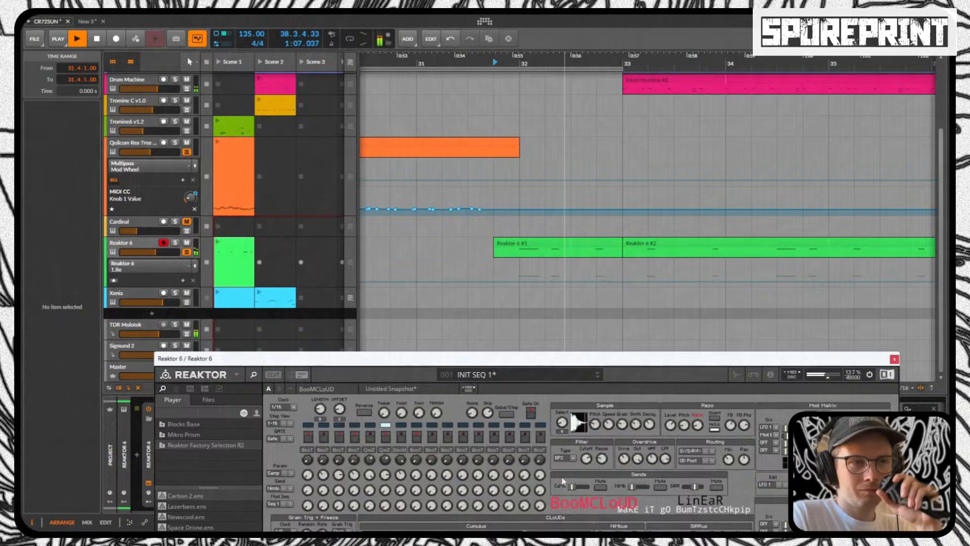
pyautogui.moveTo(483, 55)
pyautogui.mouseDown()
pyautogui.moveTo(482, 20)
pyautogui.moveTo(482, 49)
pyautogui.mouseUp()
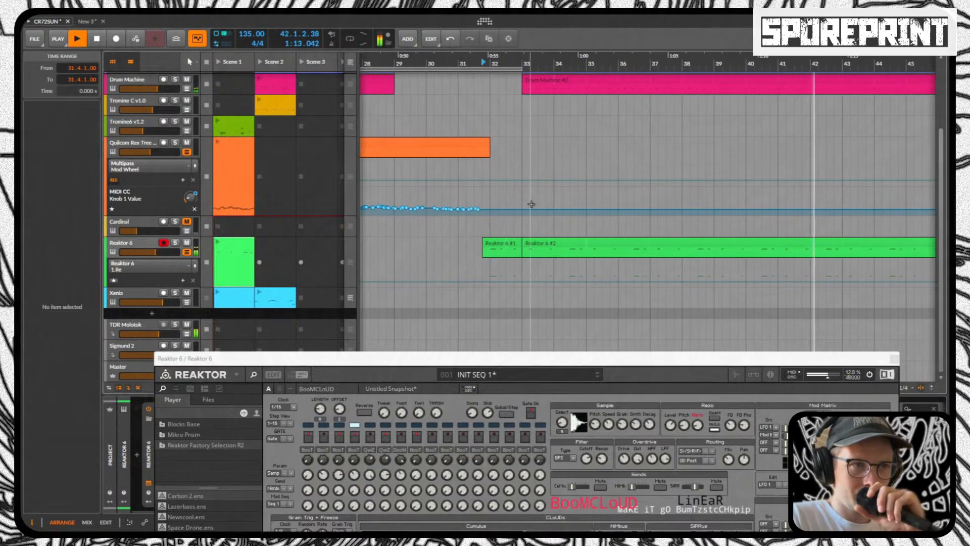
pyautogui.click(521, 285)
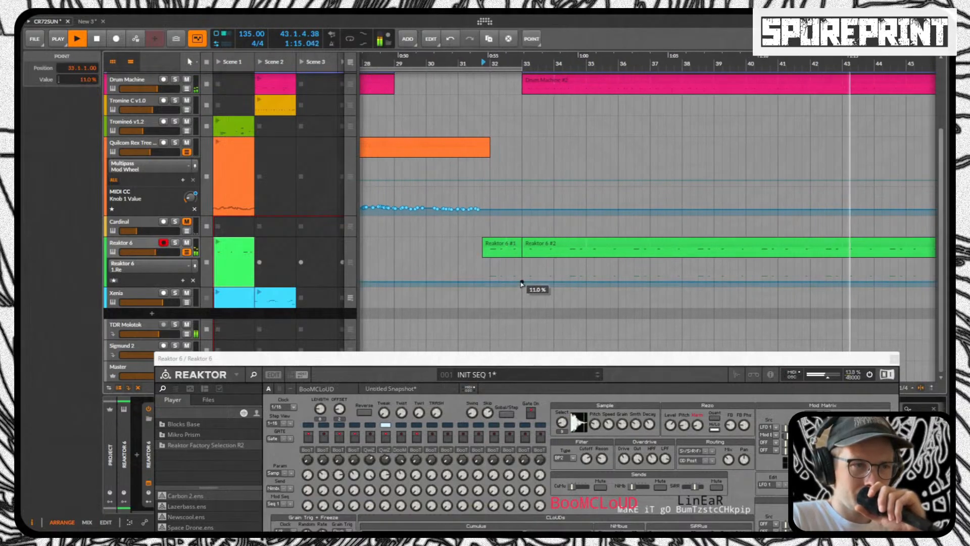
pyautogui.moveTo(492, 283); pyautogui.dragTo(522, 260)
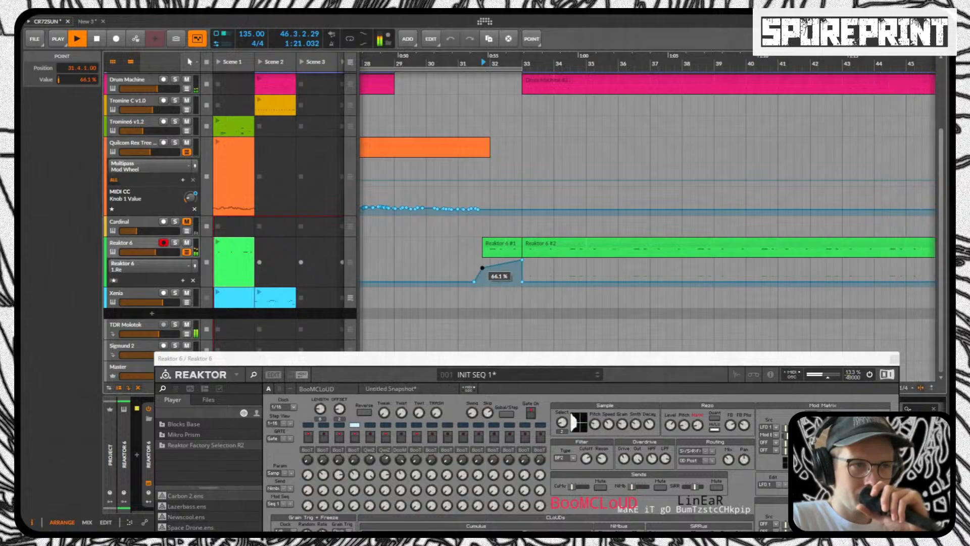
pyautogui.moveTo(522, 281); pyautogui.dragTo(522, 273)
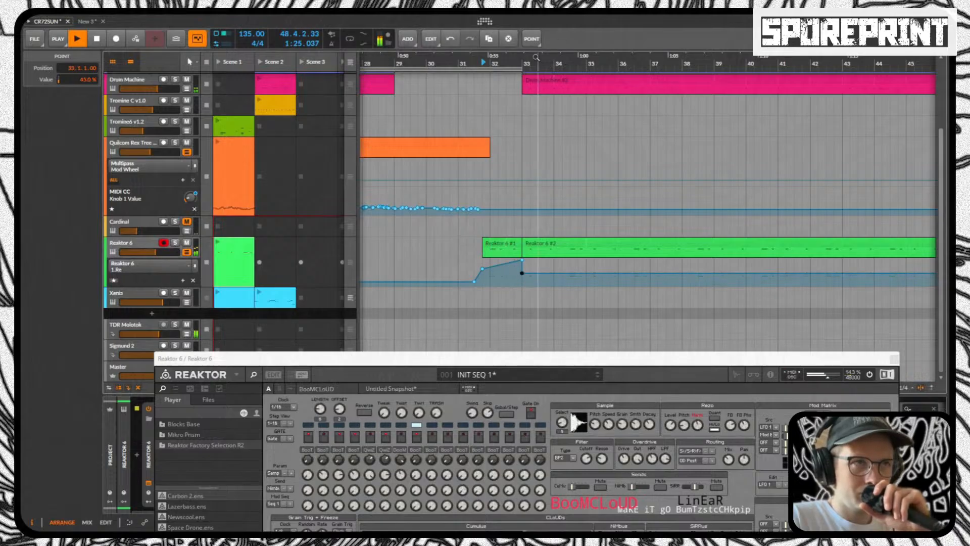
# Step: Move the Rezo Harm automation's last point to bar 40 at 100% and audition the transition from bar 31
pyautogui.scroll(-3, 536, 57)
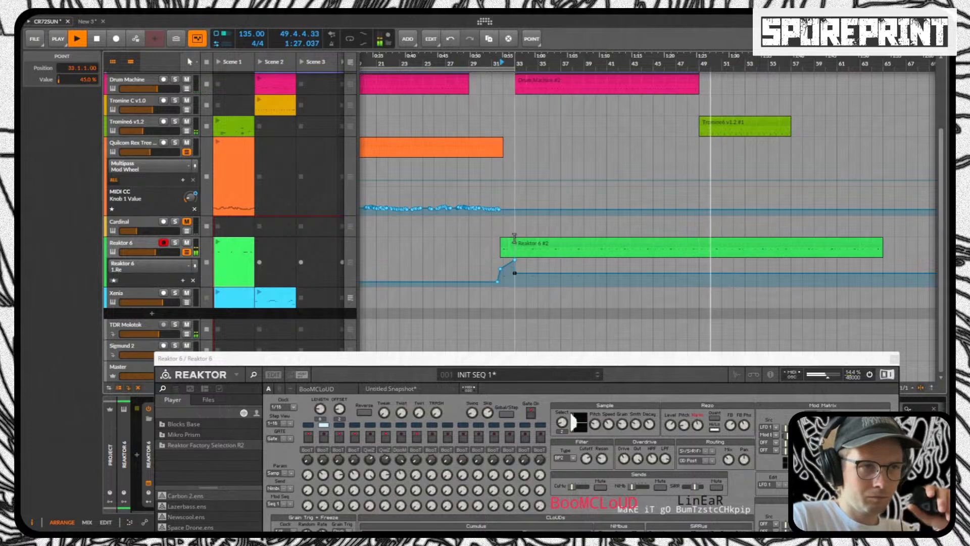
pyautogui.moveTo(514, 272); pyautogui.dragTo(595, 260)
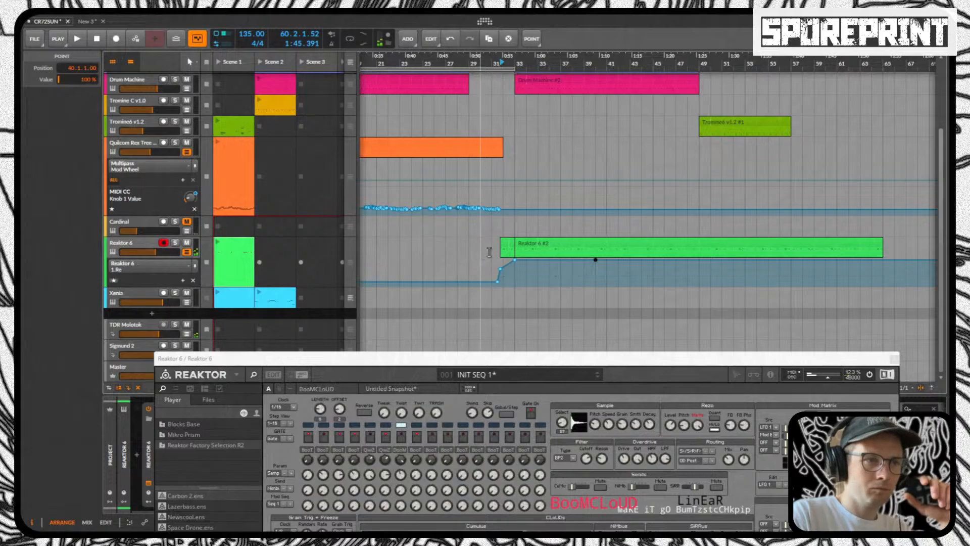
pyautogui.click(490, 251)
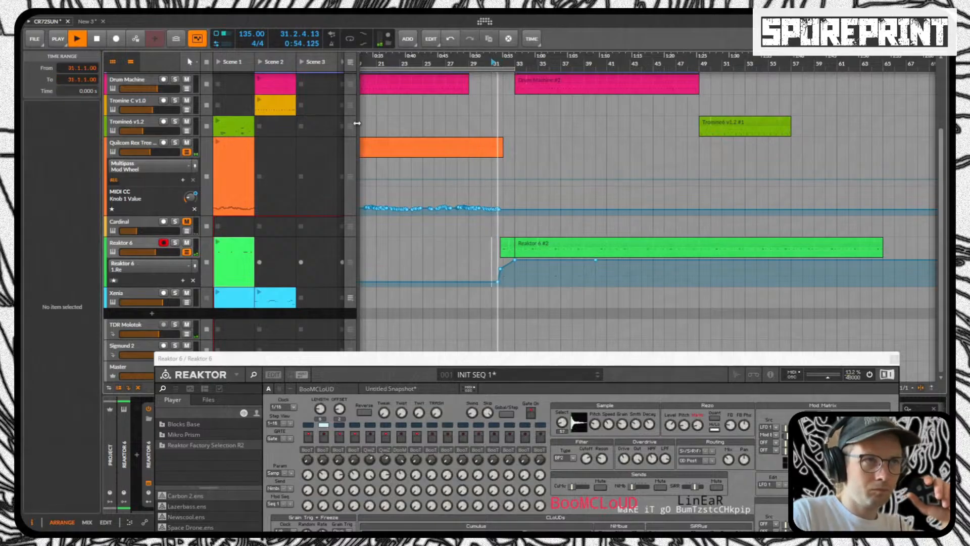
pyautogui.press('-')
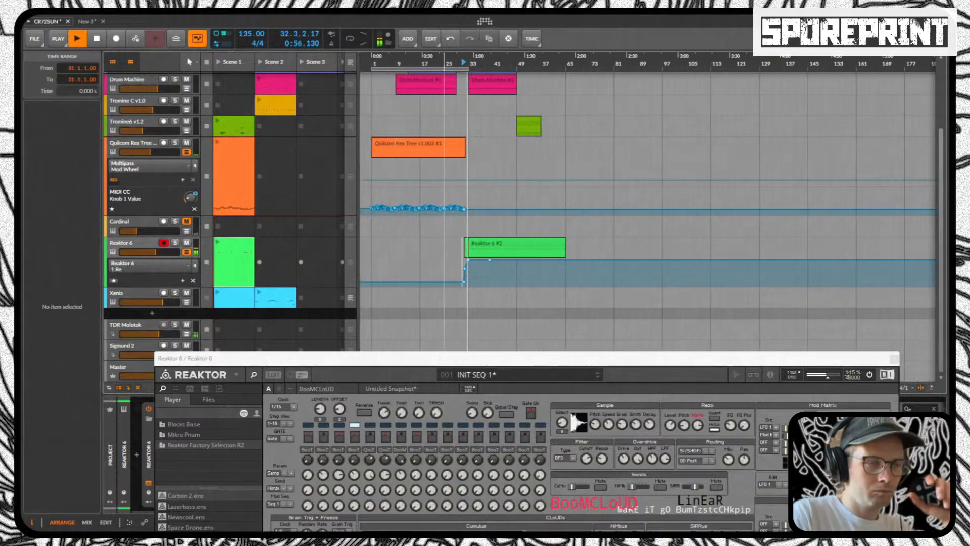
pyautogui.press('+')
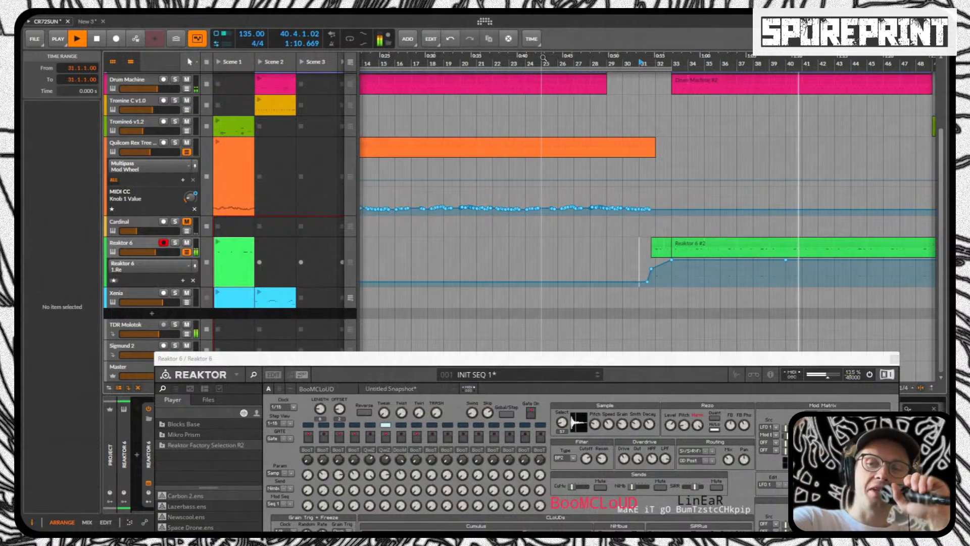
pyautogui.press('space')
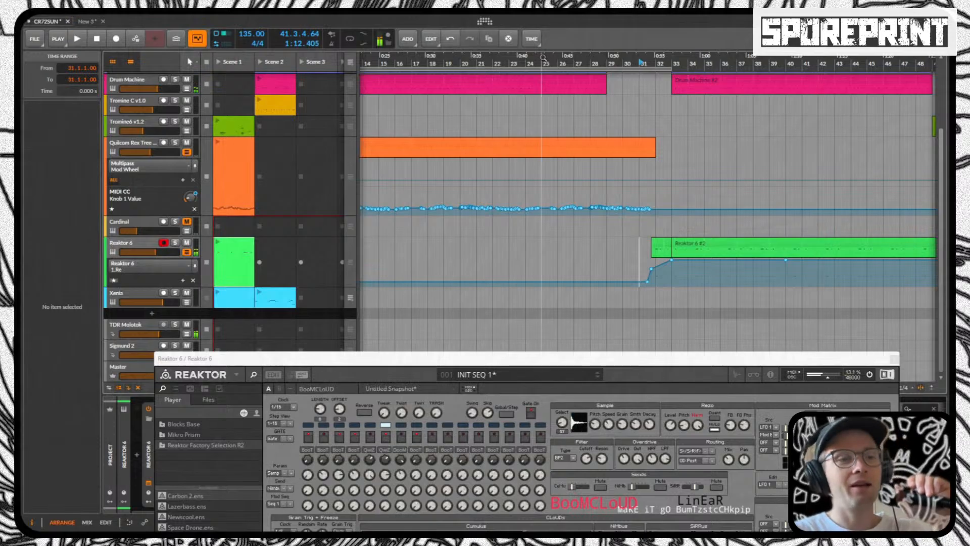
pyautogui.press('space')
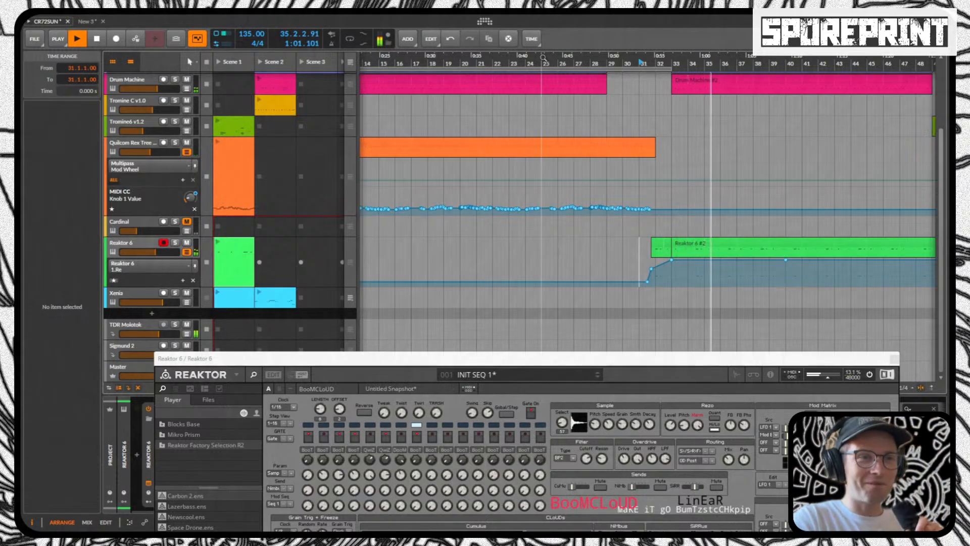
# Step: Set the playback start to bar 29, close the Reaktor 6 plug-in window and look over the whole arrangement
pyautogui.click(609, 256)
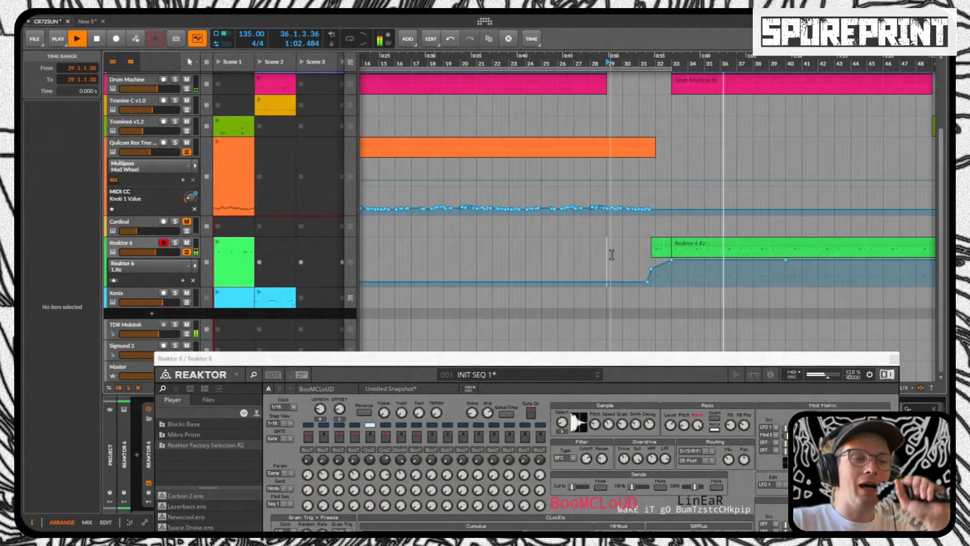
pyautogui.click(894, 359)
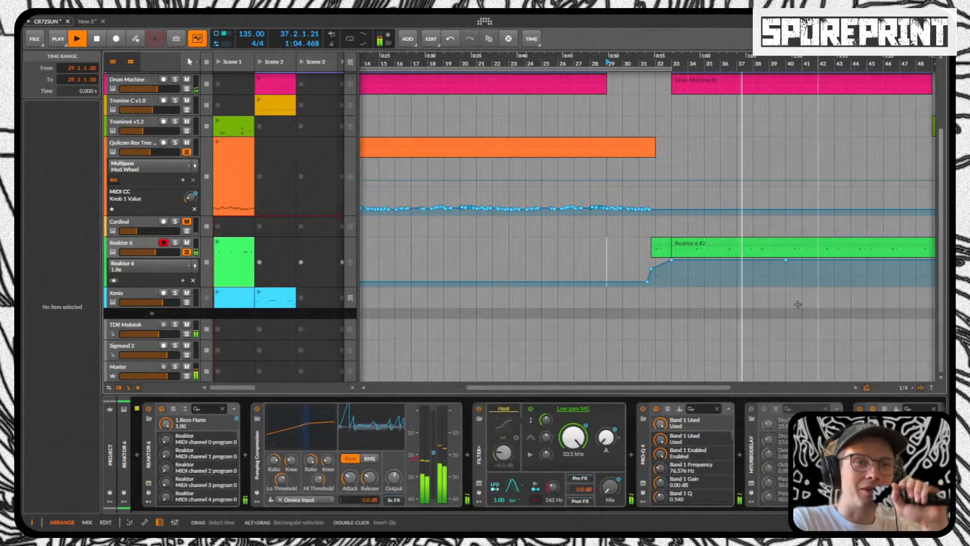
pyautogui.moveTo(801, 60); pyautogui.dragTo(802, 111)
pyautogui.scroll(3, 589, 182)
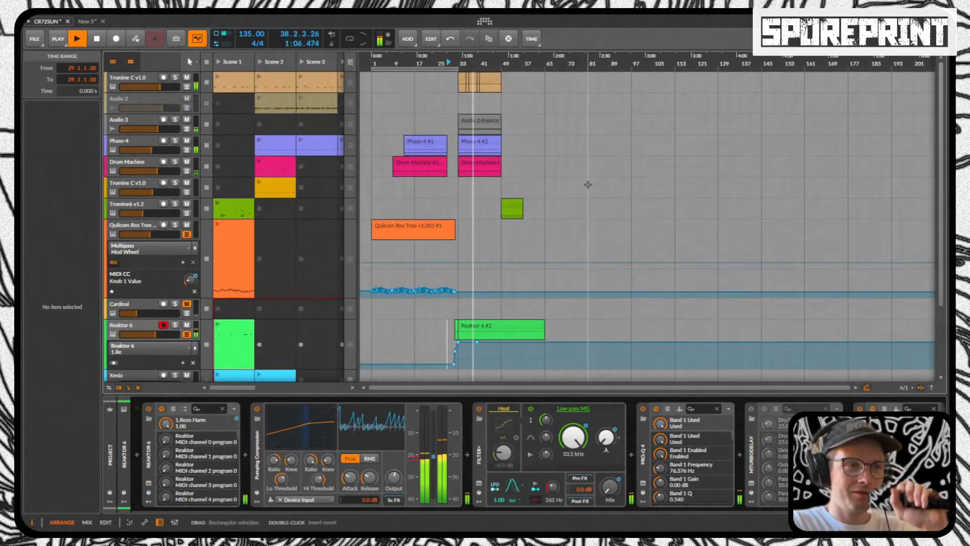
pyautogui.scroll(-2, 559, 225)
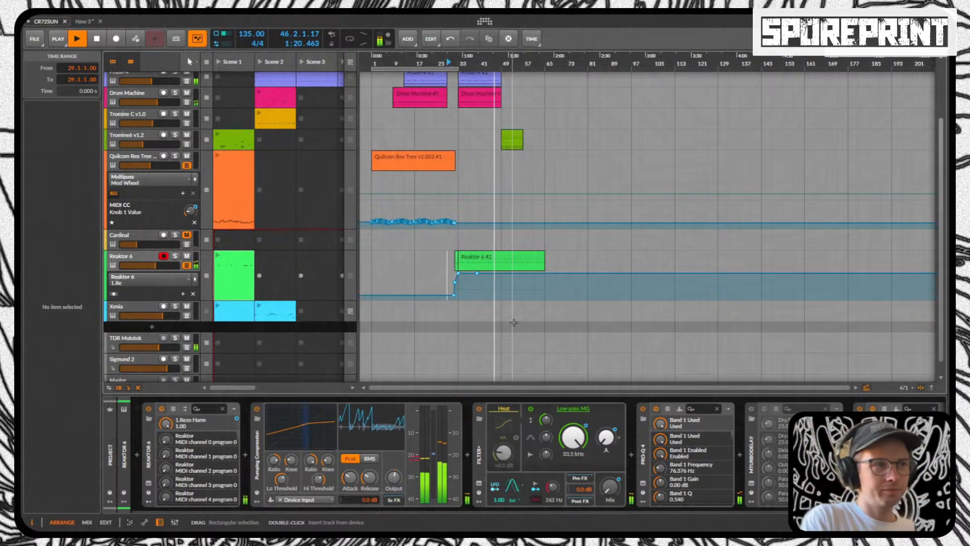
pyautogui.scroll(3, 530, 314)
pyautogui.scroll(-3, 556, 298)
pyautogui.scroll(3, 559, 289)
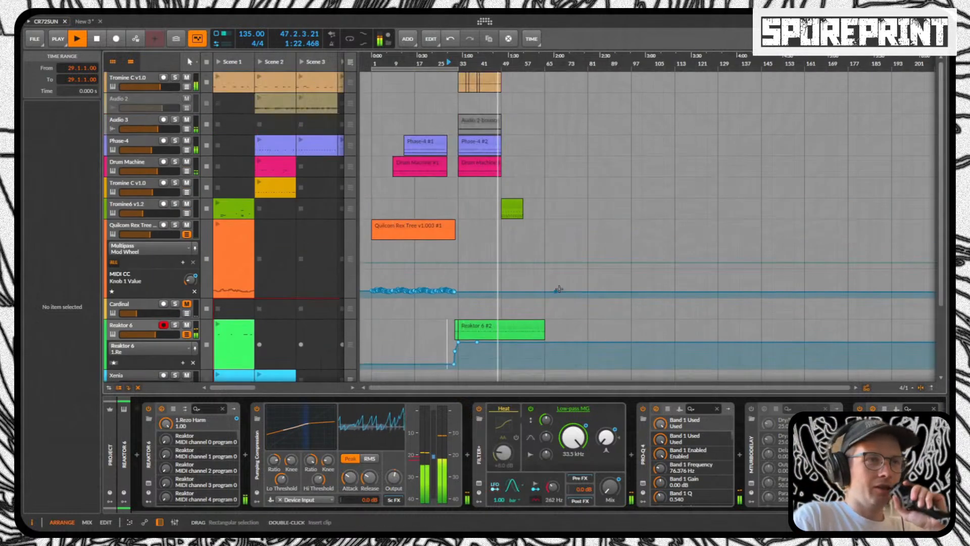